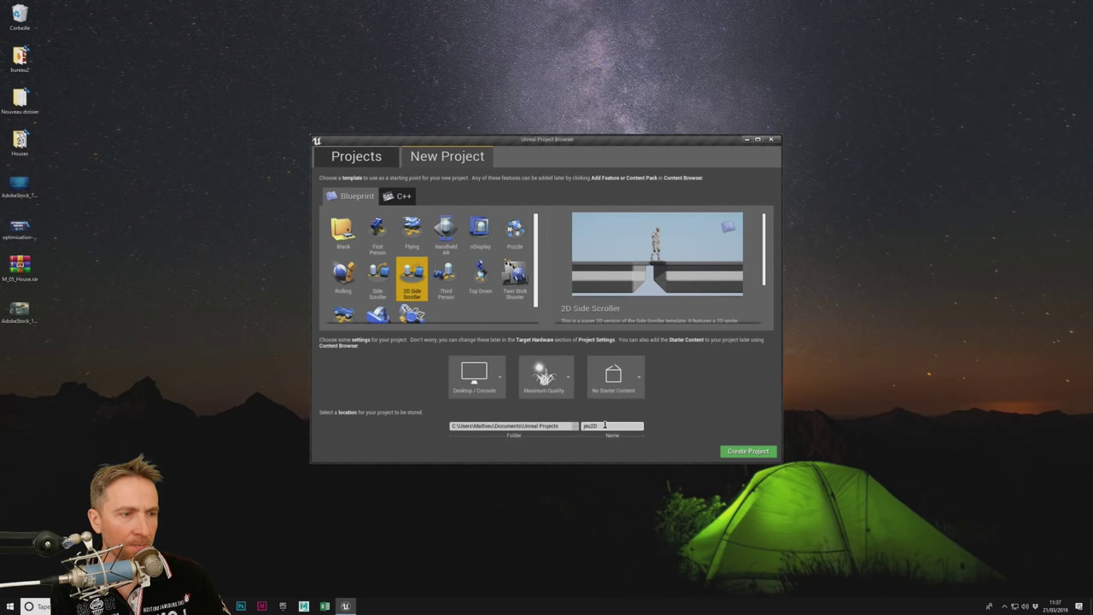
Step: Create a 2D Side Scroller project named jeu2D that includes starter content
{"action": "left_click", "coordinate": [613, 375]}
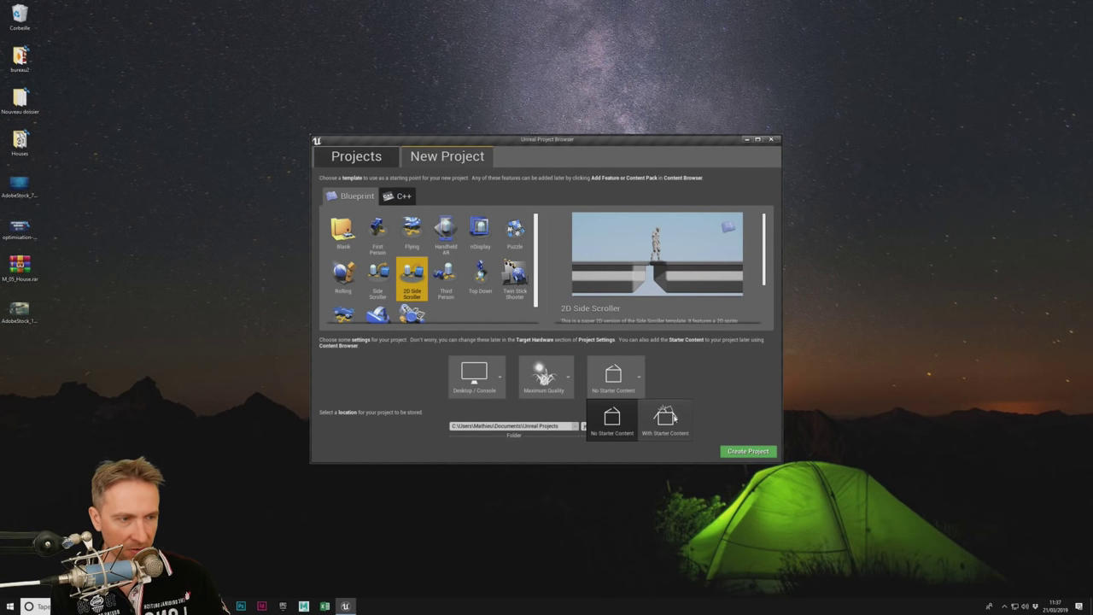
{"action": "left_click", "coordinate": [674, 417]}
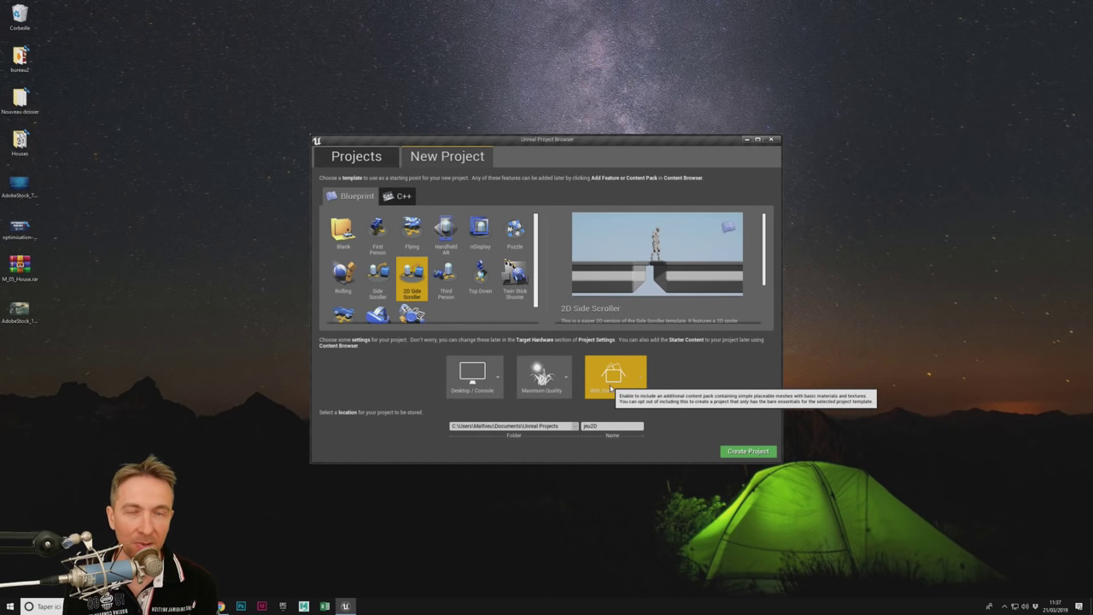
{"action": "left_click", "coordinate": [749, 451]}
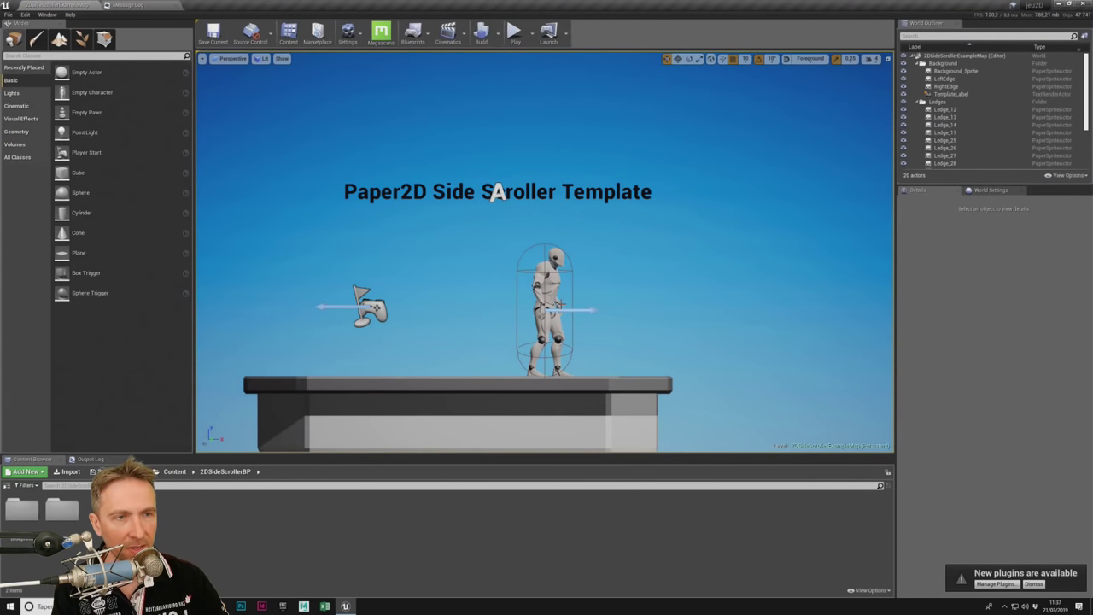
Step: Select Ledge_14, the platform under the character, and frame it in the viewport
{"action": "mouse_move", "coordinate": [510, 186]}
{"action": "right_mouse_down"}
{"action": "mouse_move", "coordinate": [794, 165]}
{"action": "mouse_move", "coordinate": [654, 111]}
{"action": "right_mouse_up"}
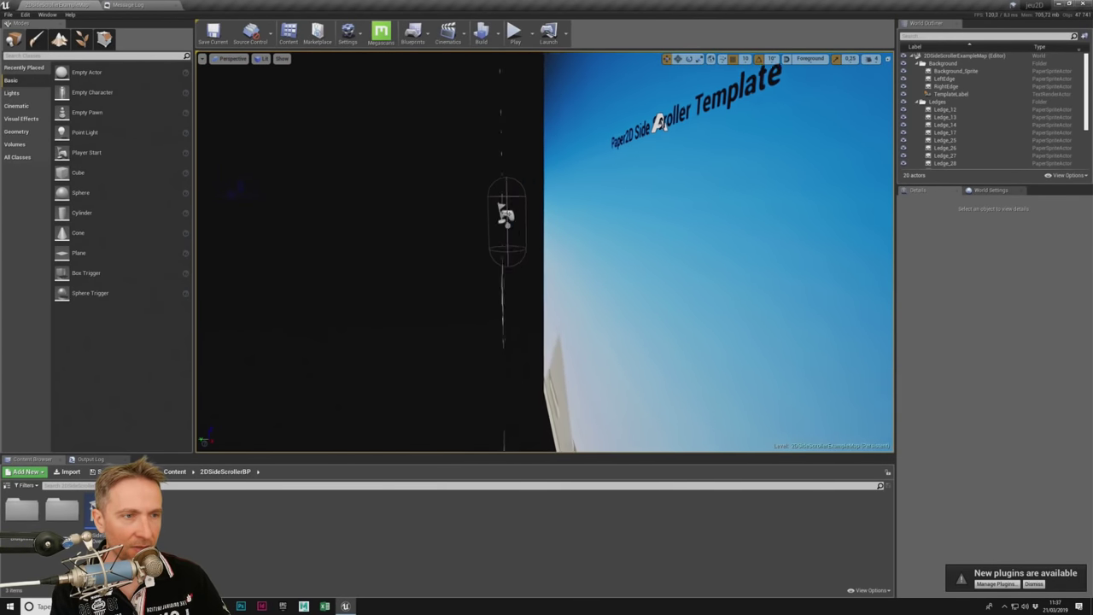
{"action": "left_click", "coordinate": [513, 295]}
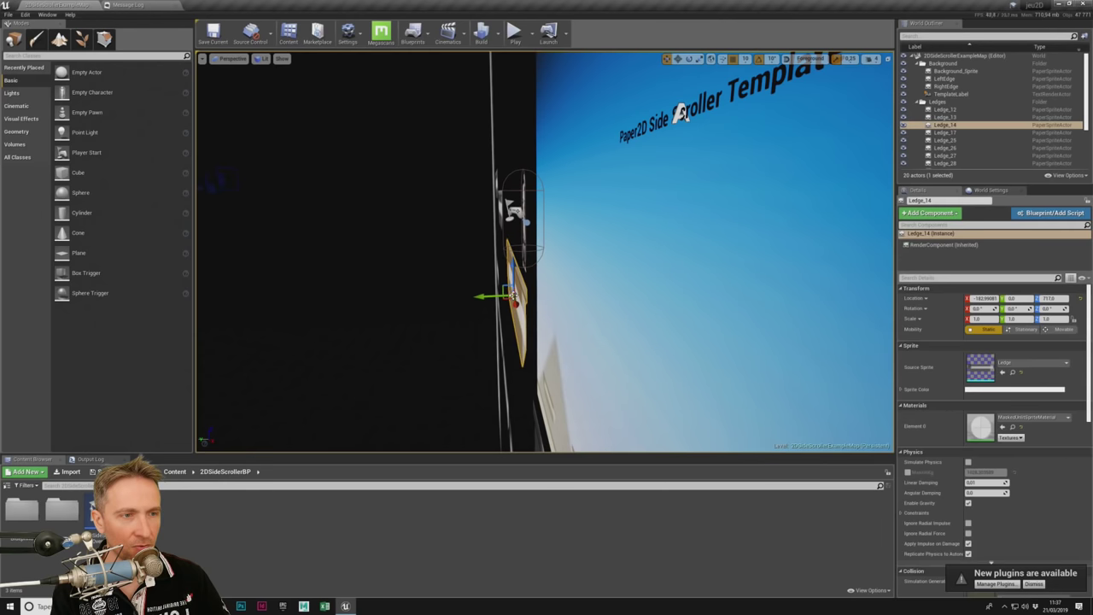
{"action": "key", "text": "f"}
{"action": "right_click_drag", "start_coordinate": [600, 129], "coordinate": [350, 165]}
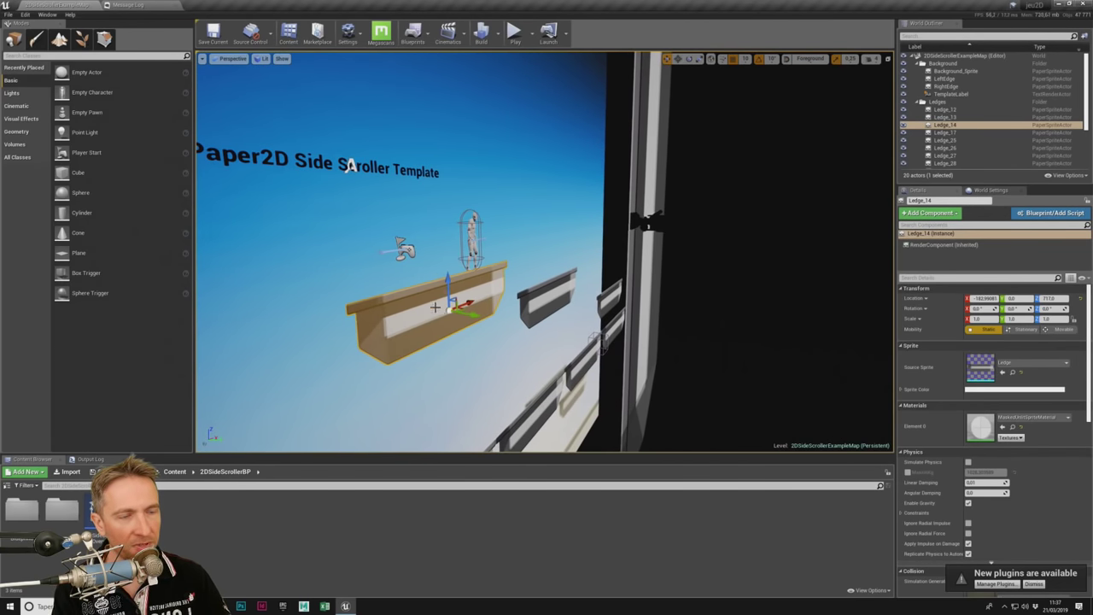
{"action": "right_click_drag", "start_coordinate": [519, 295], "coordinate": [738, 304]}
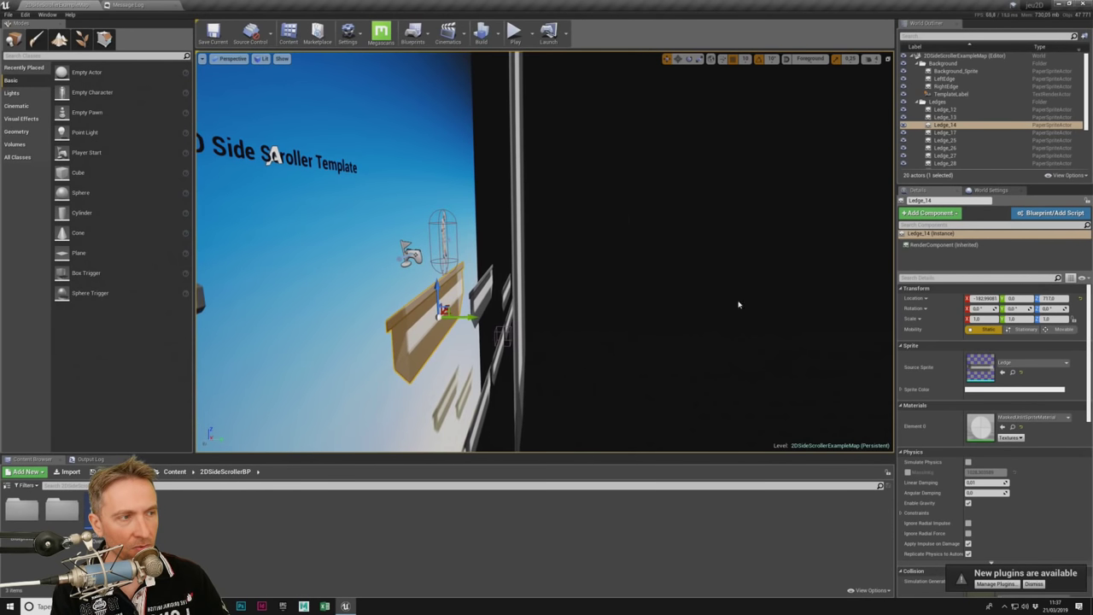
{"action": "key", "text": "f"}
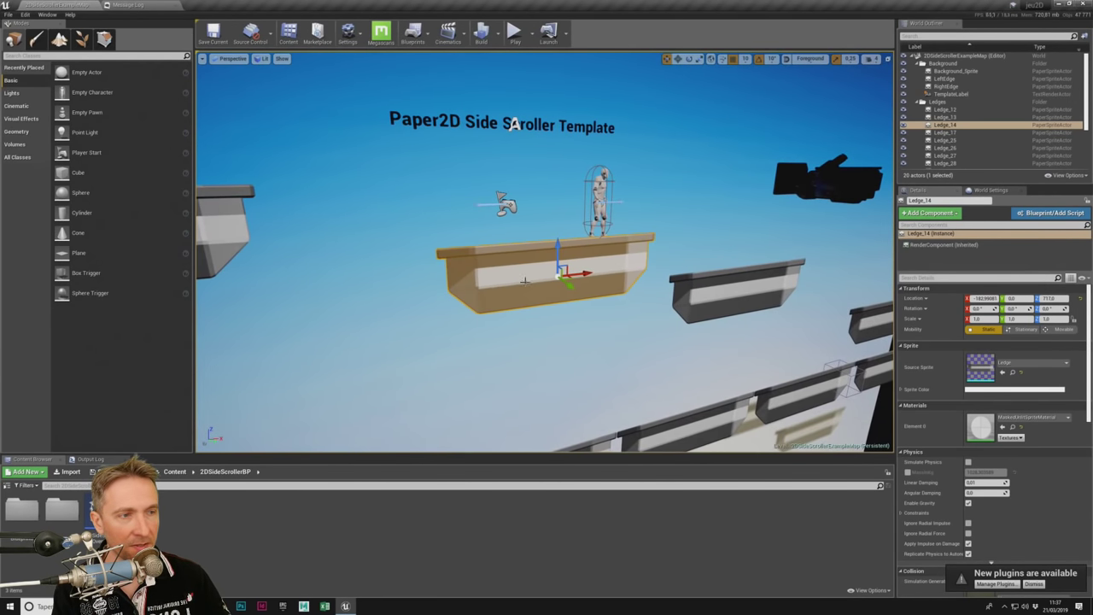
{"action": "right_click_drag", "start_coordinate": [520, 295], "coordinate": [512, 291]}
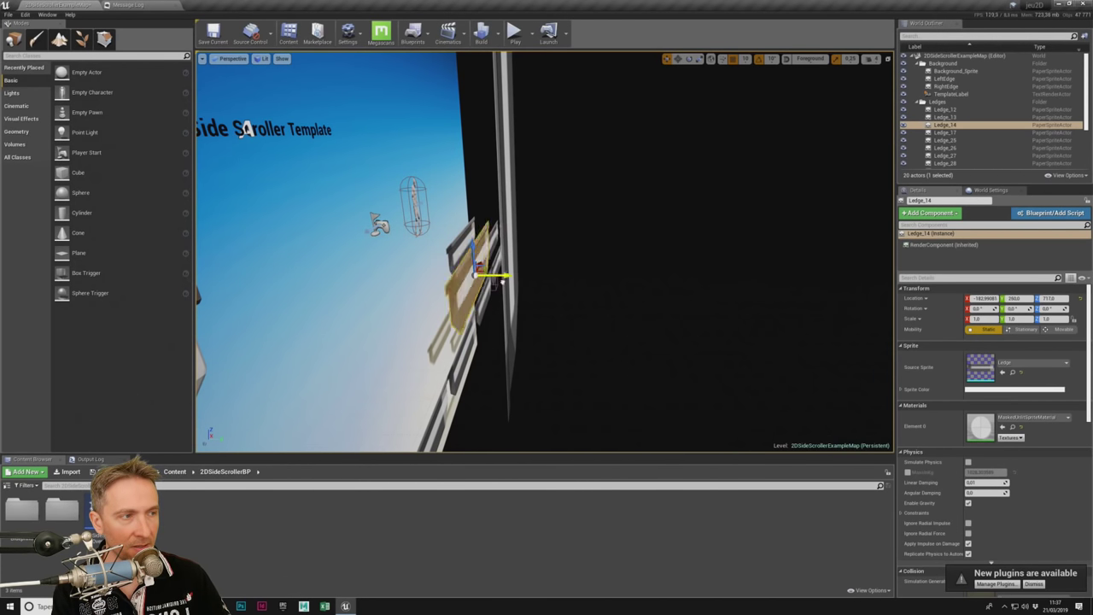
Step: Slide Ledge_14 along its Y axis, then restore its Location Y to 0
{"action": "left_click_drag", "start_coordinate": [507, 278], "coordinate": [440, 275]}
{"action": "right_click_drag", "start_coordinate": [452, 292], "coordinate": [452, 292]}
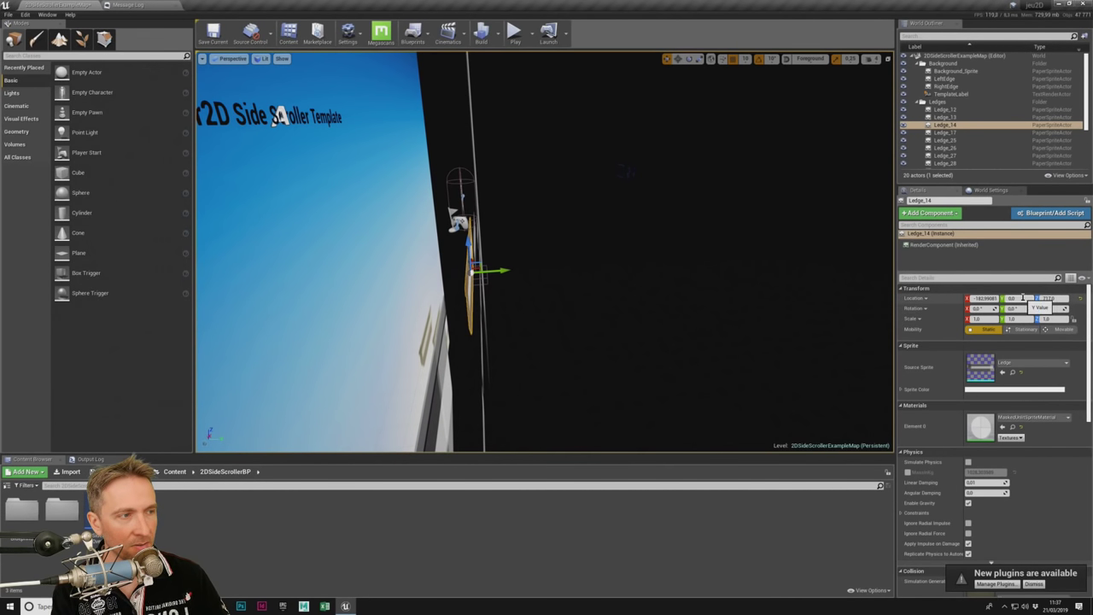
{"action": "key", "text": "f"}
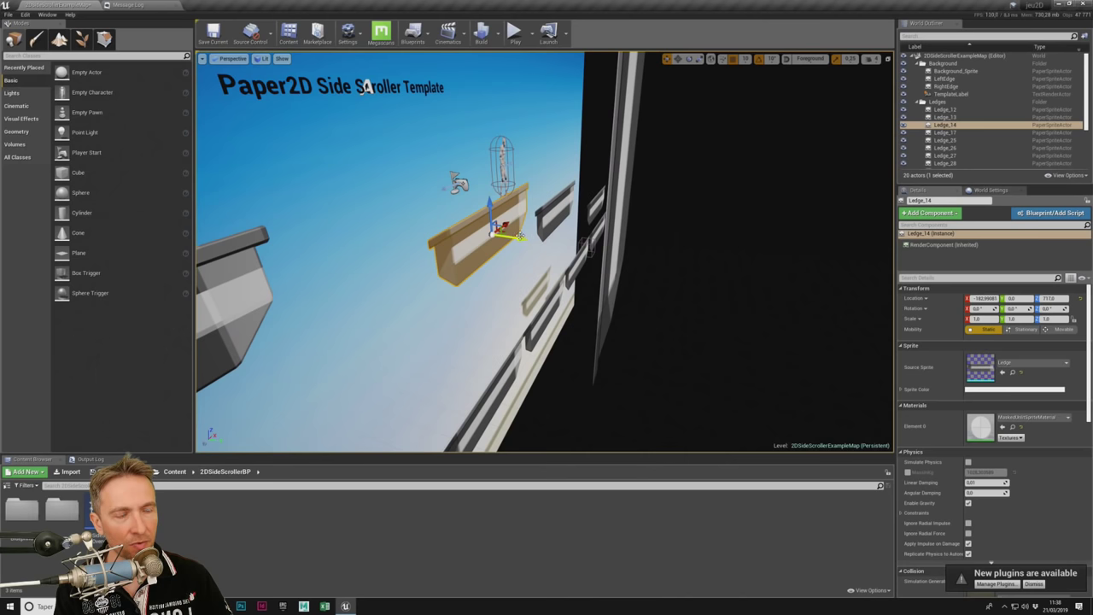
{"action": "left_click_drag", "start_coordinate": [518, 235], "coordinate": [437, 220]}
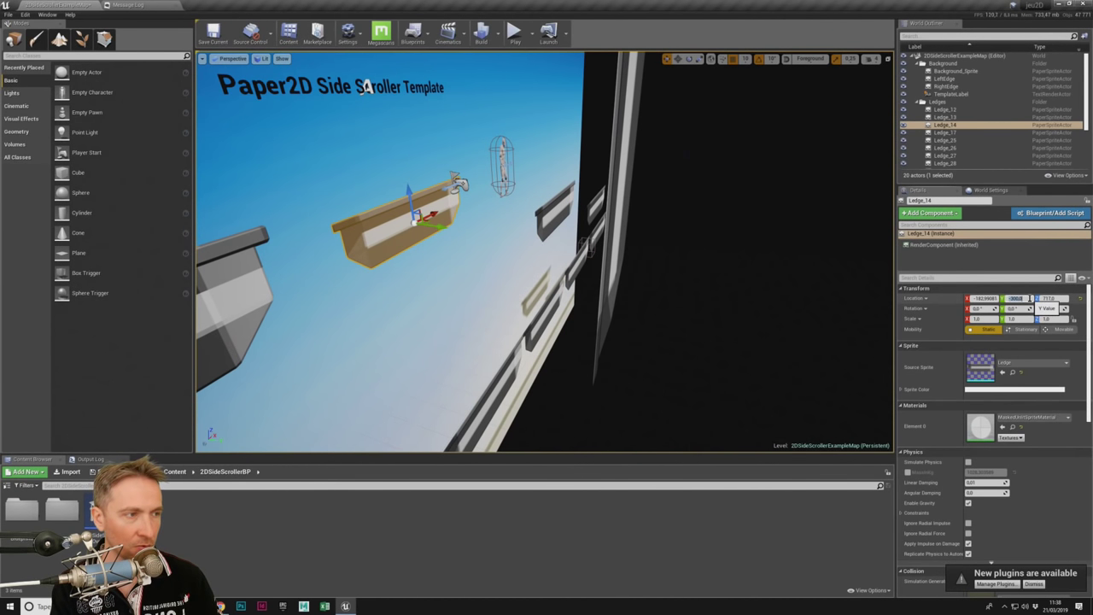
{"action": "type", "text": "0"}
{"action": "key", "text": "Return"}
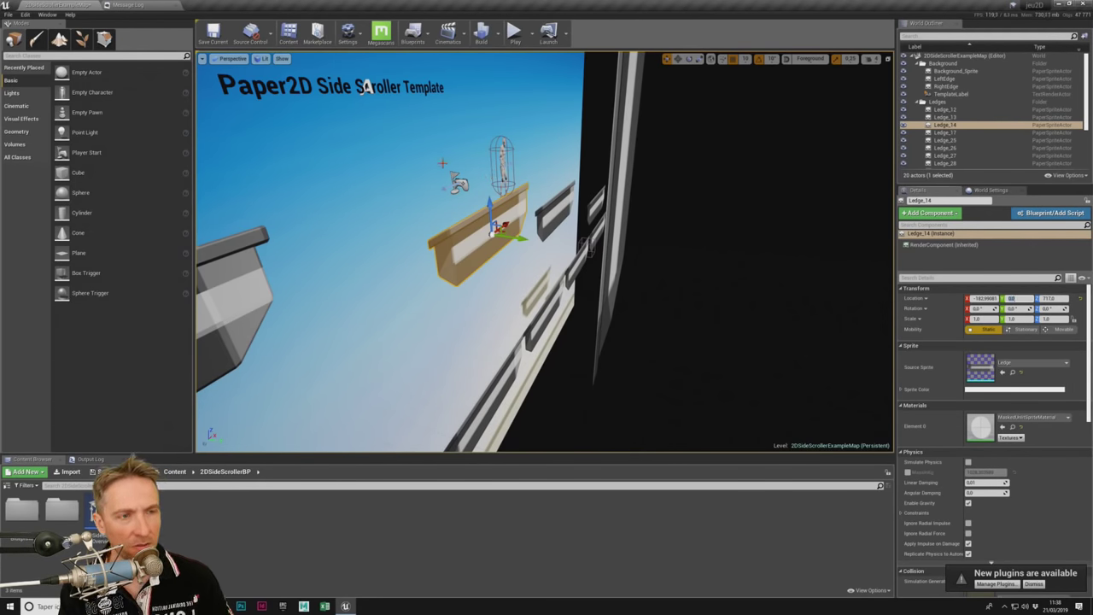
{"action": "key", "text": "f"}
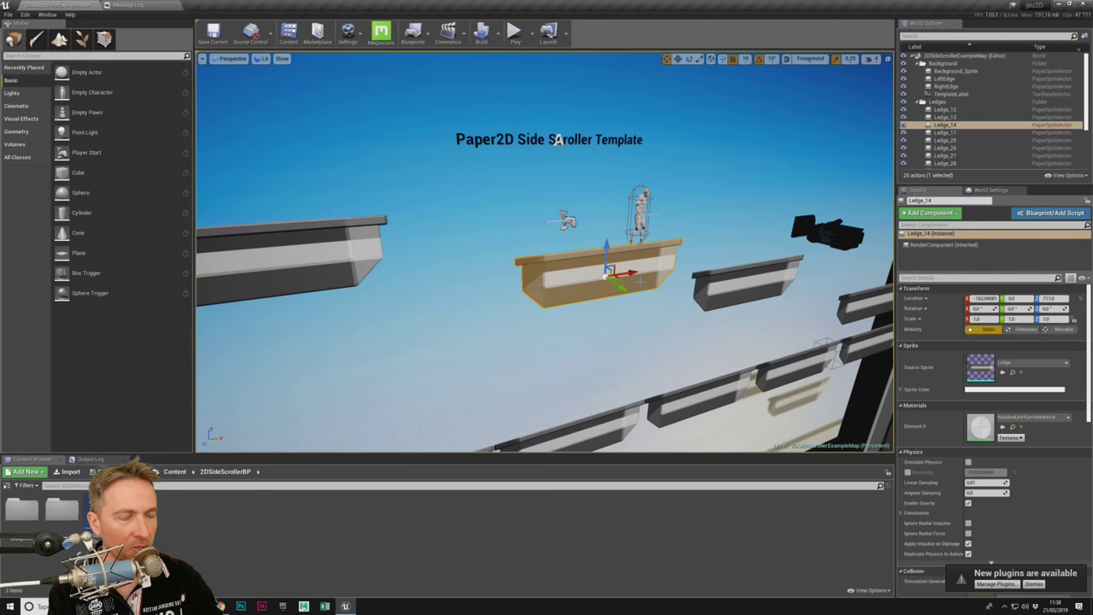
{"action": "scroll", "coordinate": [624, 322], "scroll_direction": "up", "scroll_amount": 3}
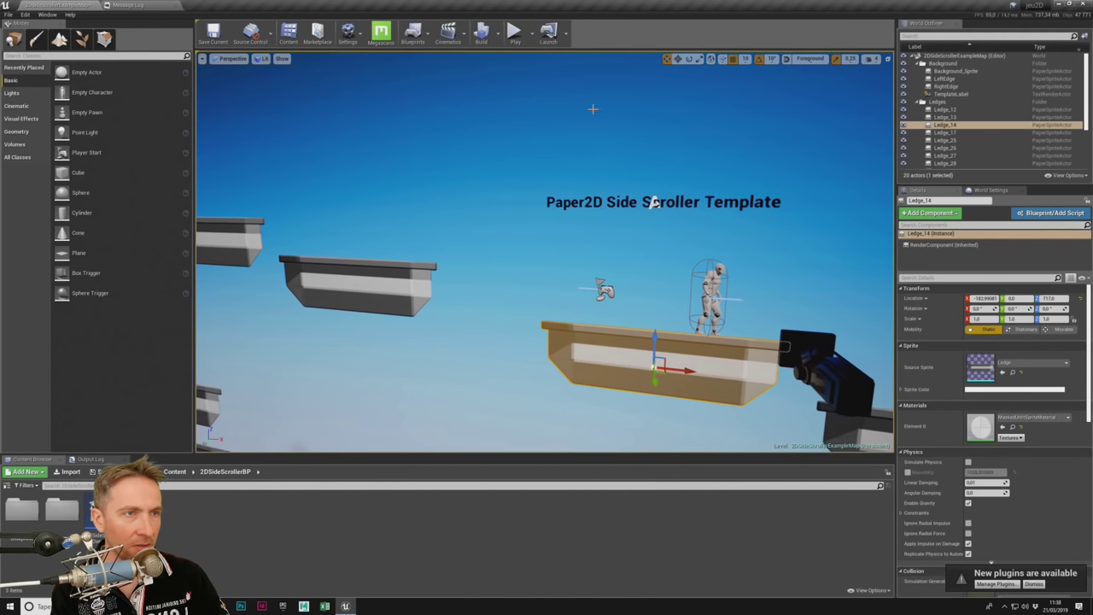
Step: Rebind the MoveRight axis mapping from A to Q in Project Settings, then play the level
{"action": "left_click", "coordinate": [347, 34]}
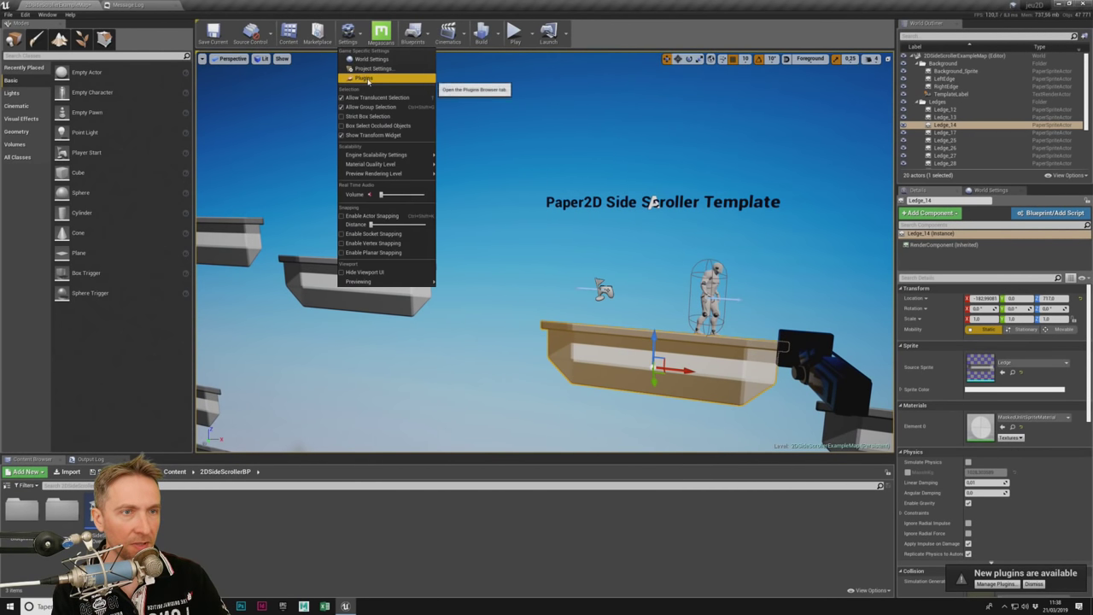
{"action": "left_click", "coordinate": [368, 79]}
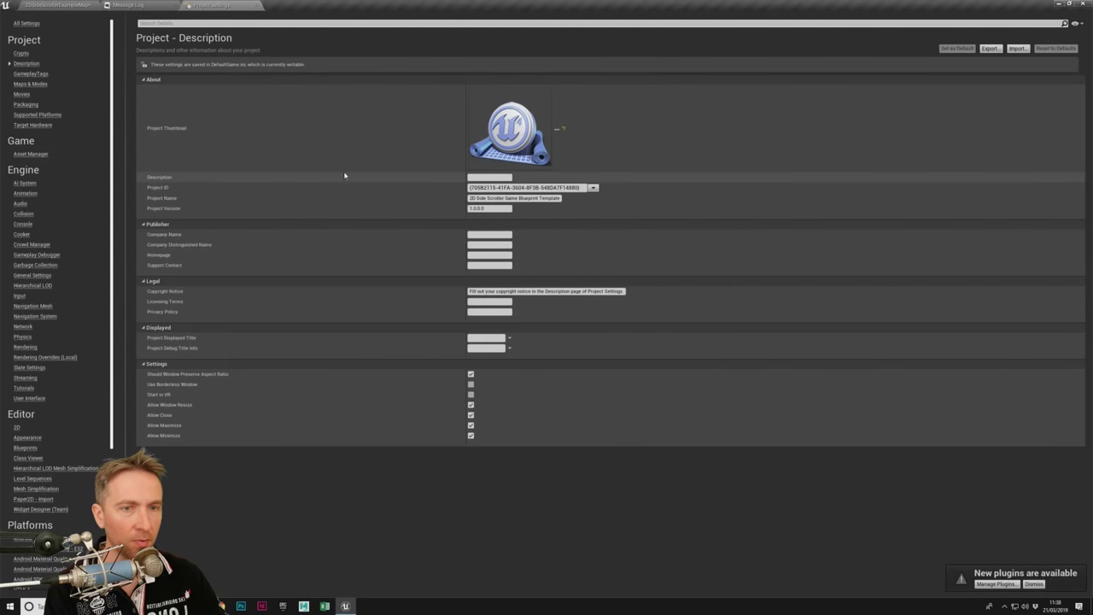
{"action": "left_click", "coordinate": [20, 296]}
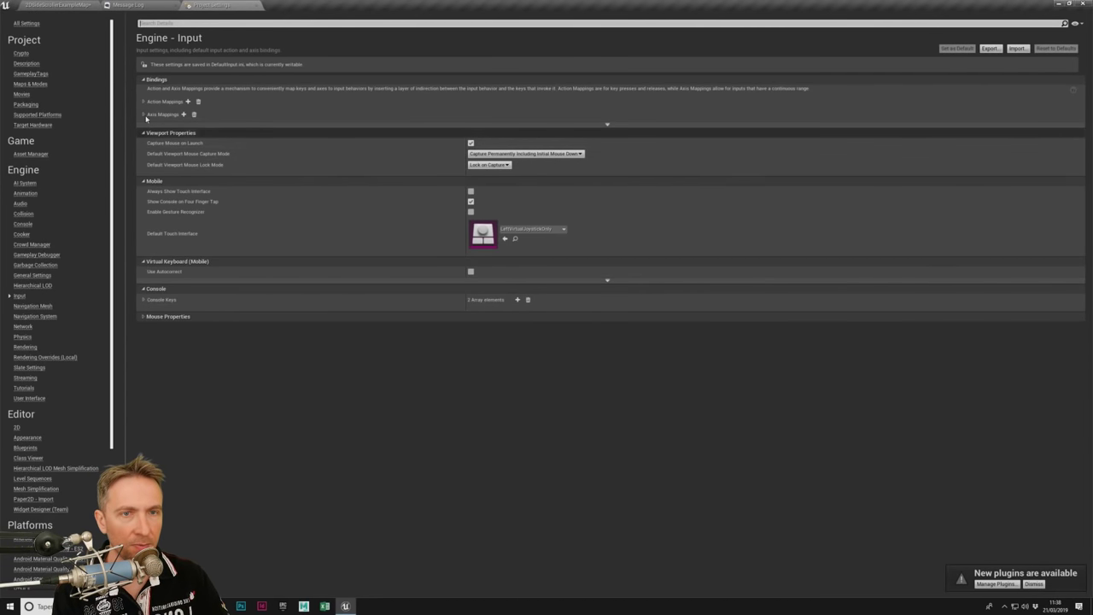
{"action": "left_click", "coordinate": [144, 114]}
{"action": "left_click", "coordinate": [149, 125]}
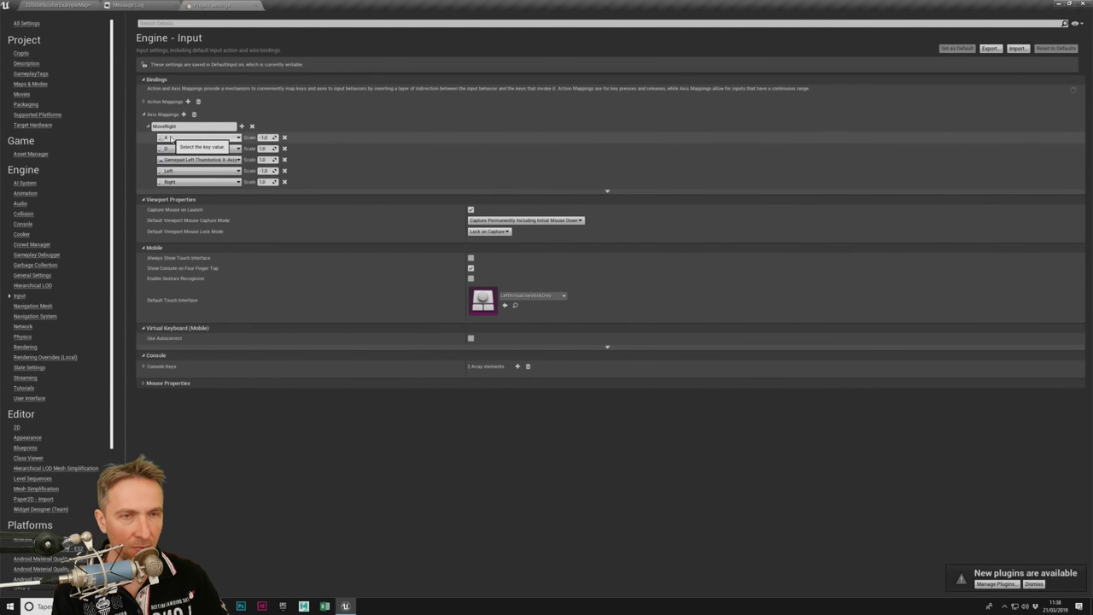
{"action": "left_click", "coordinate": [171, 139]}
{"action": "type", "text": "q"}
{"action": "left_click", "coordinate": [180, 166]}
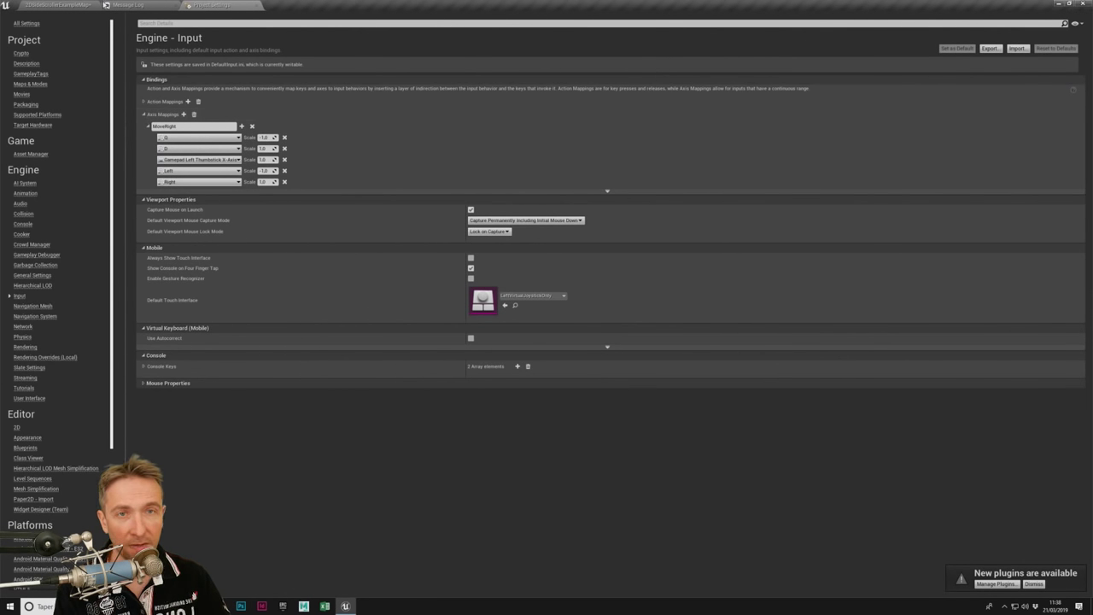
{"action": "left_click", "coordinate": [56, 5]}
{"action": "left_click", "coordinate": [514, 31]}
Step: Run the character right with D and left with Left, jumping with space, then stop with Esc
{"action": "left_click", "coordinate": [554, 201]}
{"action": "key", "text": "d"}
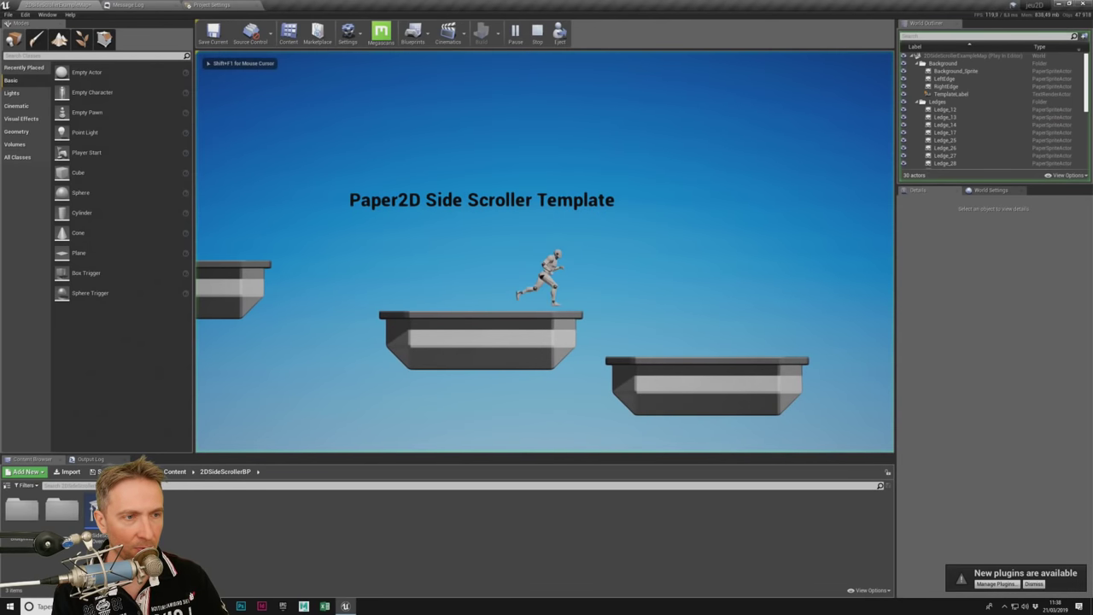
{"action": "key", "text": "space"}
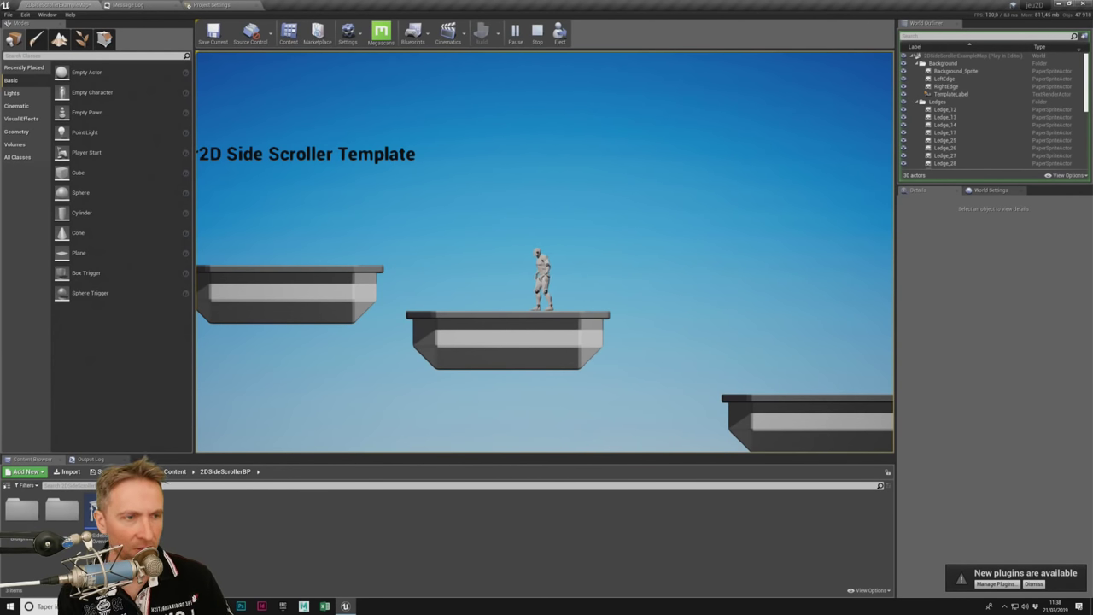
{"action": "key", "text": "Left"}
{"action": "key", "text": "space"}
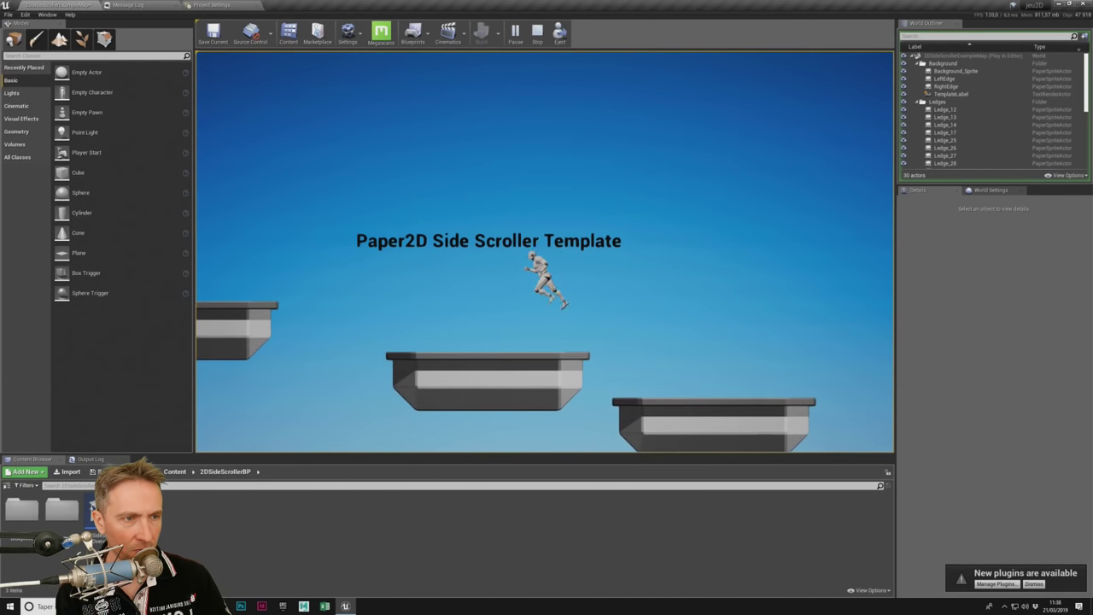
{"action": "key", "text": "Left"}
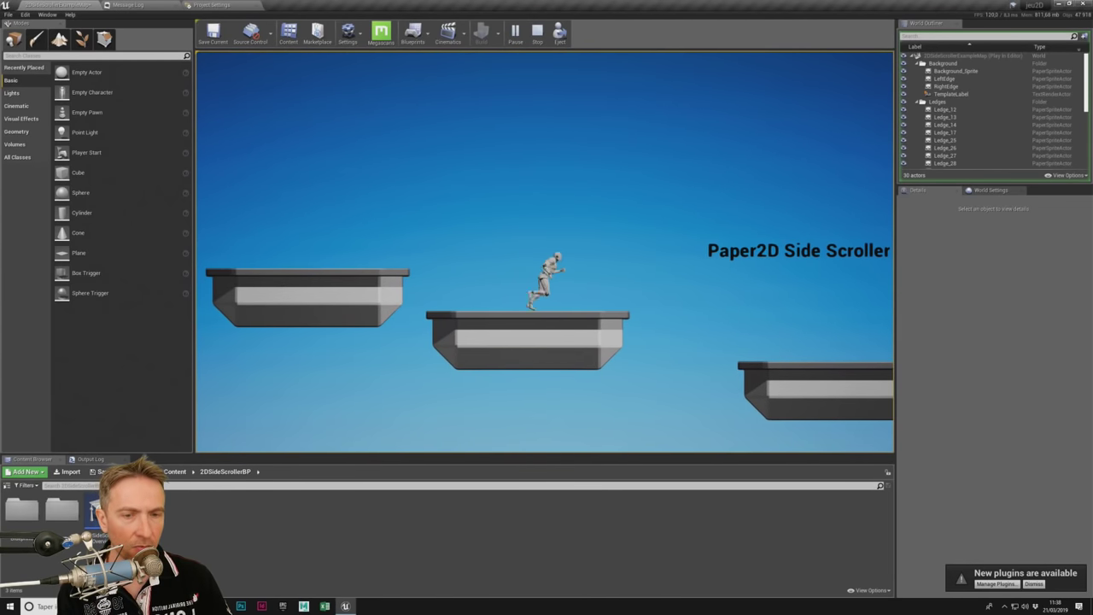
{"action": "key", "text": "Escape"}
Step: In a new browser tab, open Adobe Stock and search for 'sprite character'
{"action": "key", "text": "alt+Tab"}
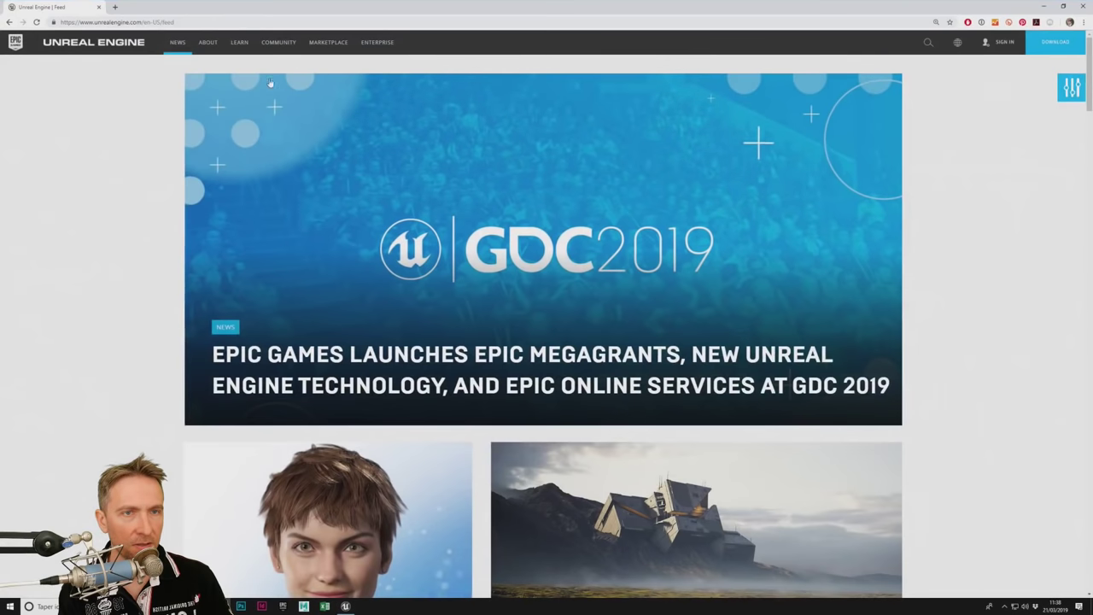
{"action": "key", "text": "ctrl+t"}
{"action": "type", "text": "stock"}
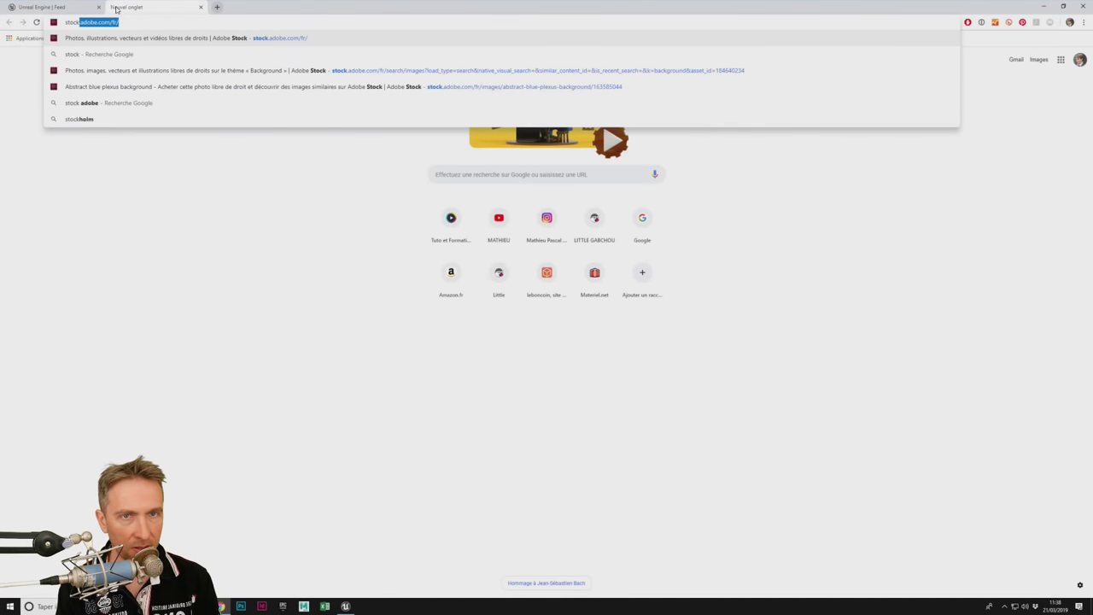
{"action": "key", "text": "Return"}
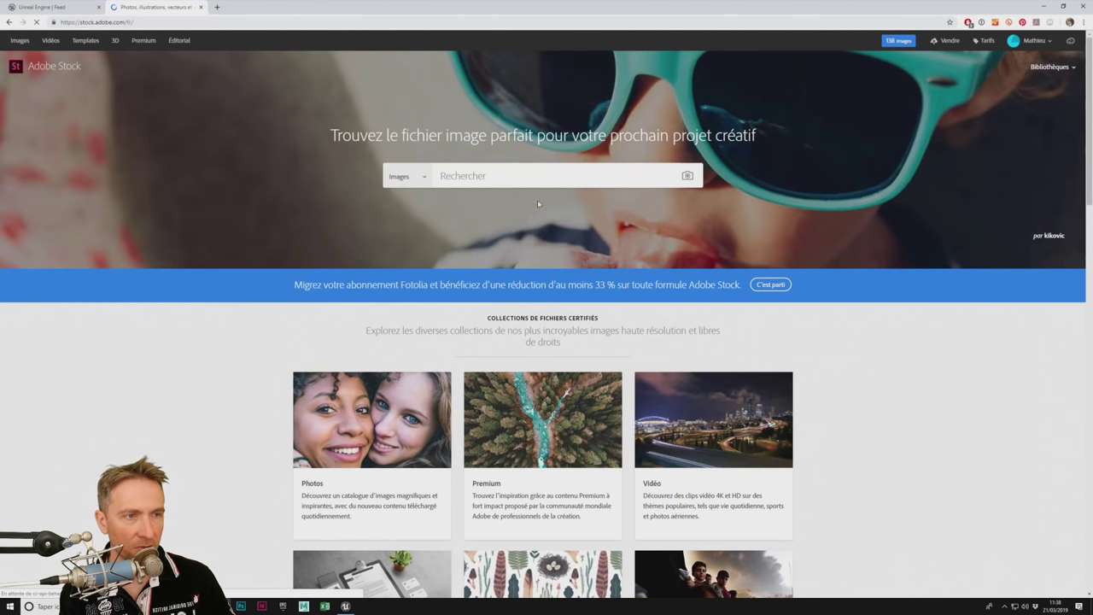
{"action": "left_click", "coordinate": [485, 176]}
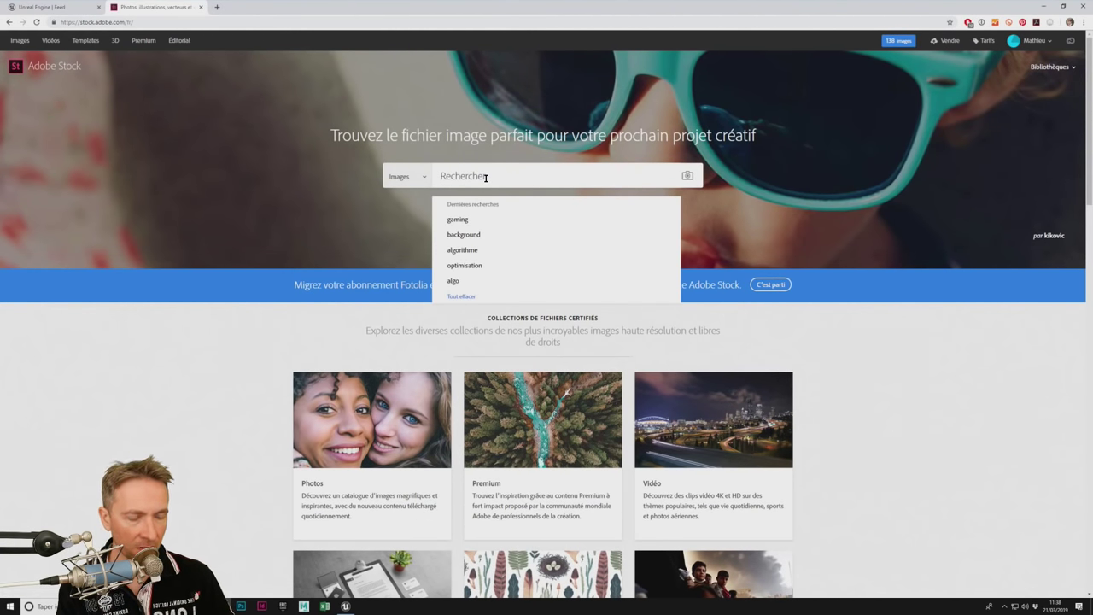
{"action": "type", "text": "sprite "}
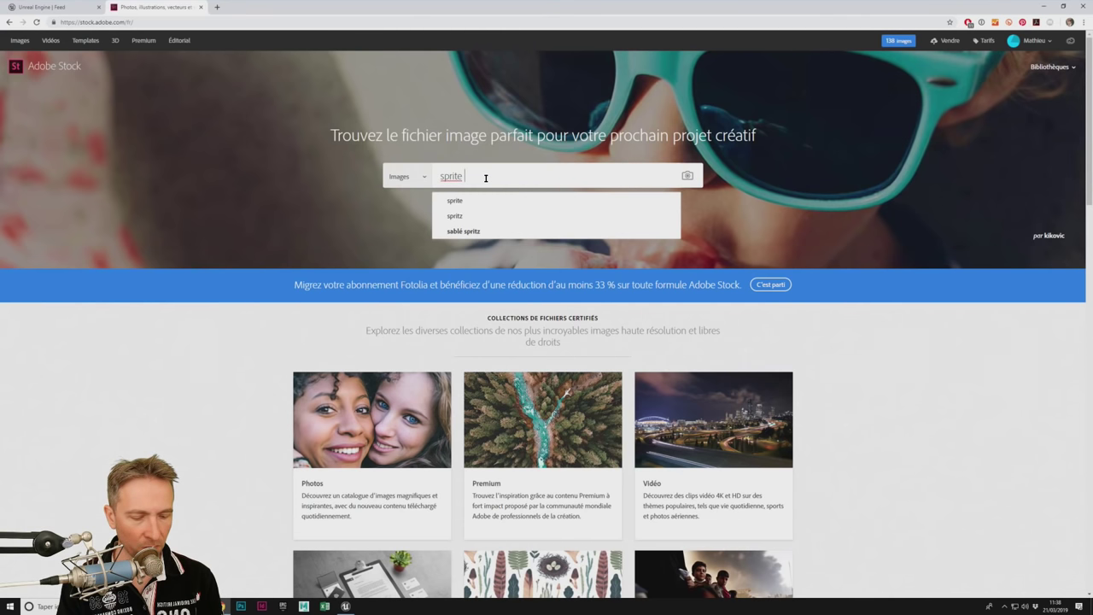
{"action": "type", "text": "character"}
{"action": "key", "text": "Return"}
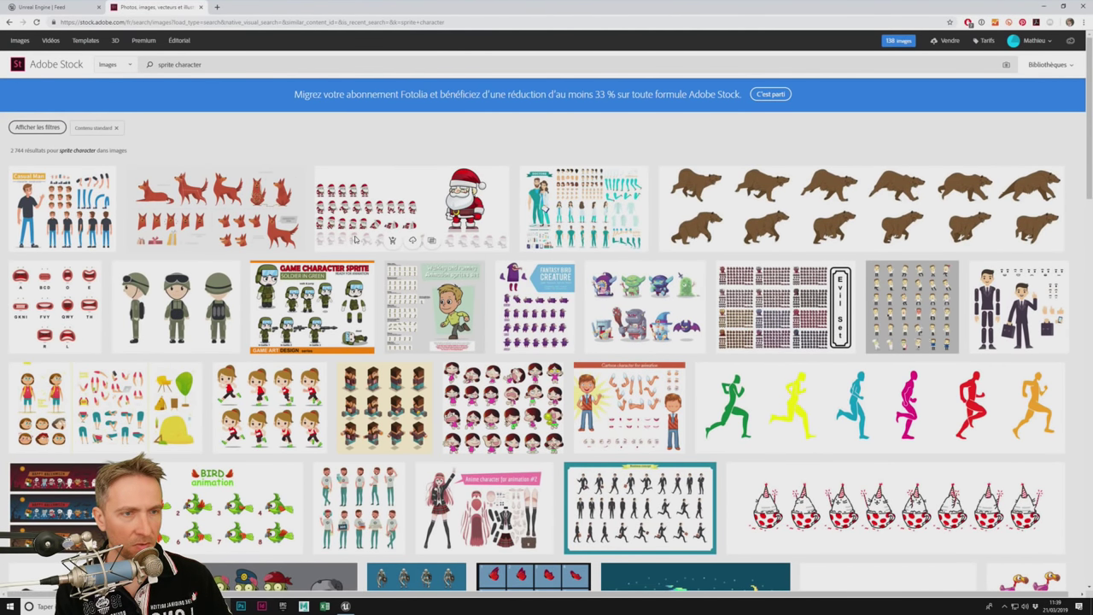
Step: Scroll down and back up through the sprite character image results
{"action": "mouse_move", "coordinate": [423, 242]}
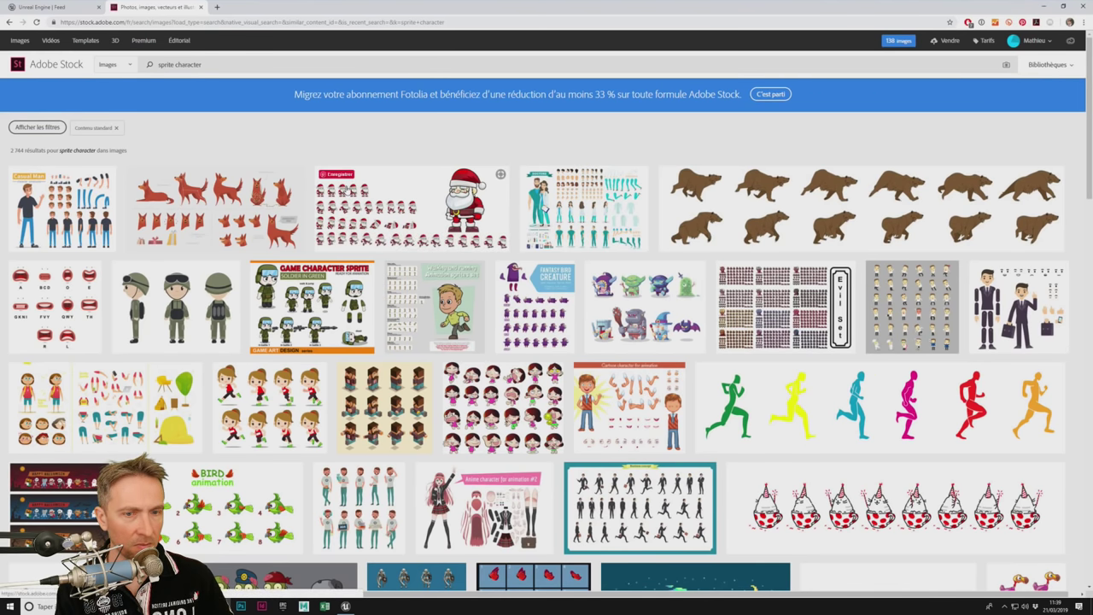
{"action": "scroll", "coordinate": [386, 245], "scroll_direction": "down", "scroll_amount": 1}
{"action": "scroll", "coordinate": [402, 243], "scroll_direction": "down", "scroll_amount": 2}
{"action": "scroll", "coordinate": [417, 242], "scroll_direction": "down", "scroll_amount": 1}
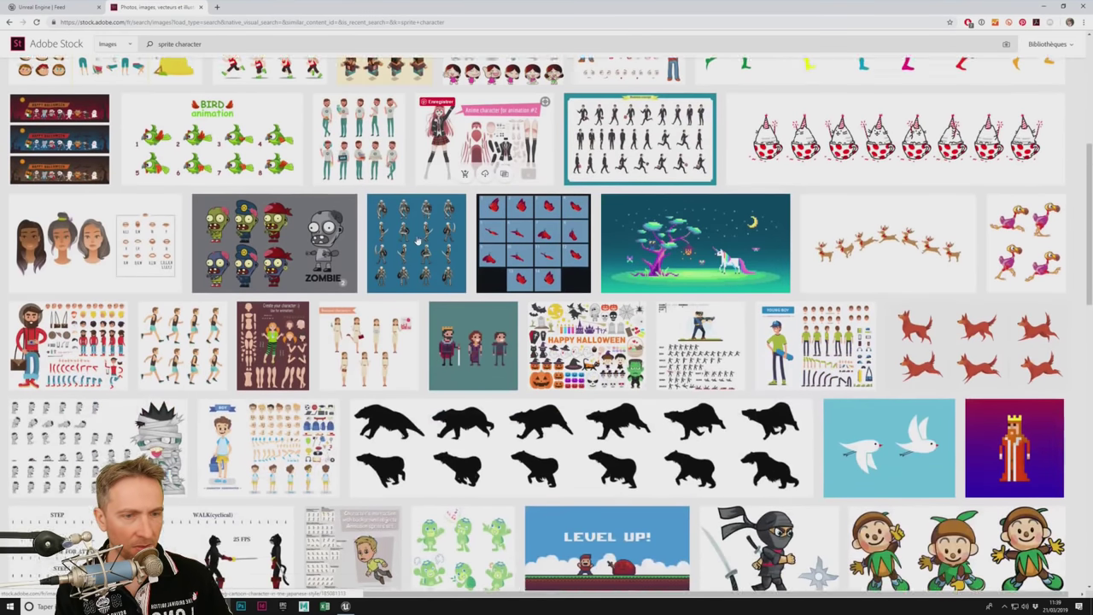
{"action": "scroll", "coordinate": [418, 242], "scroll_direction": "down", "scroll_amount": 2}
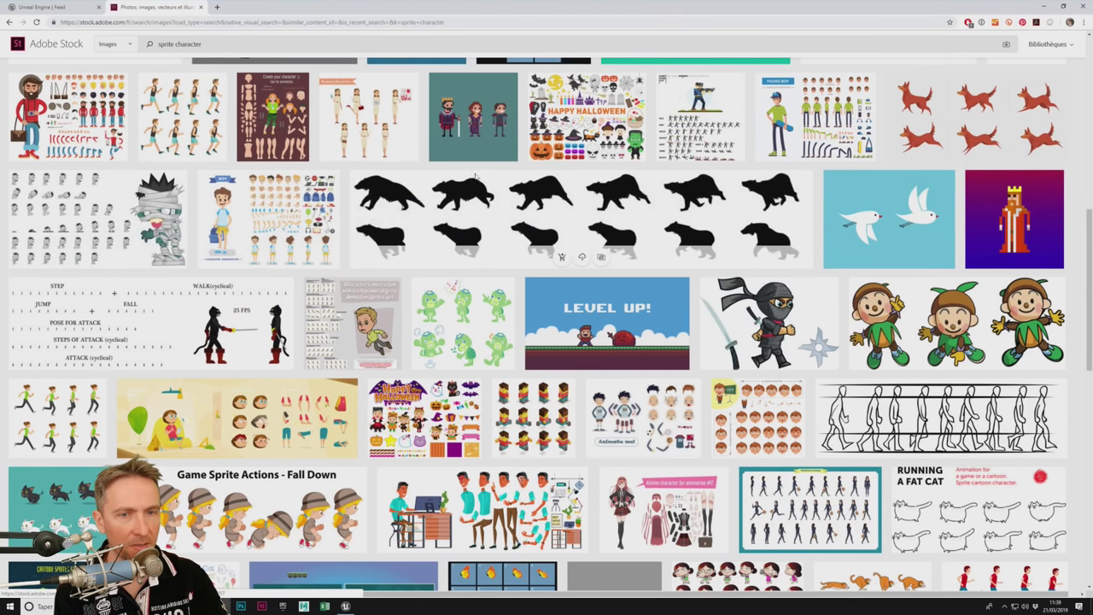
{"action": "scroll", "coordinate": [415, 251], "scroll_direction": "up", "scroll_amount": 3}
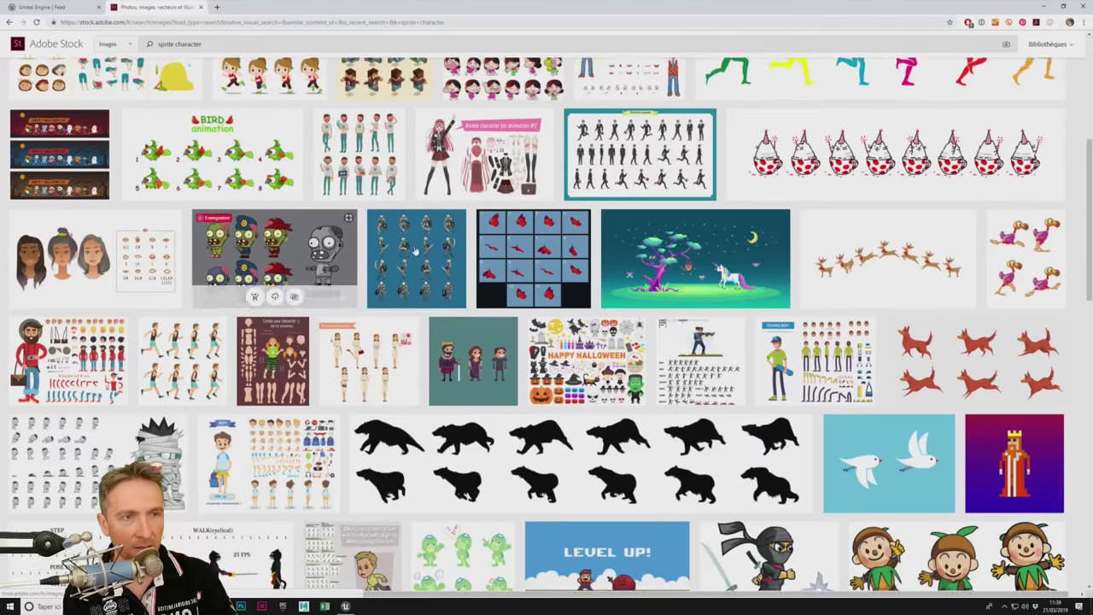
{"action": "scroll", "coordinate": [415, 251], "scroll_direction": "up", "scroll_amount": 1}
{"action": "scroll", "coordinate": [380, 195], "scroll_direction": "up", "scroll_amount": 3}
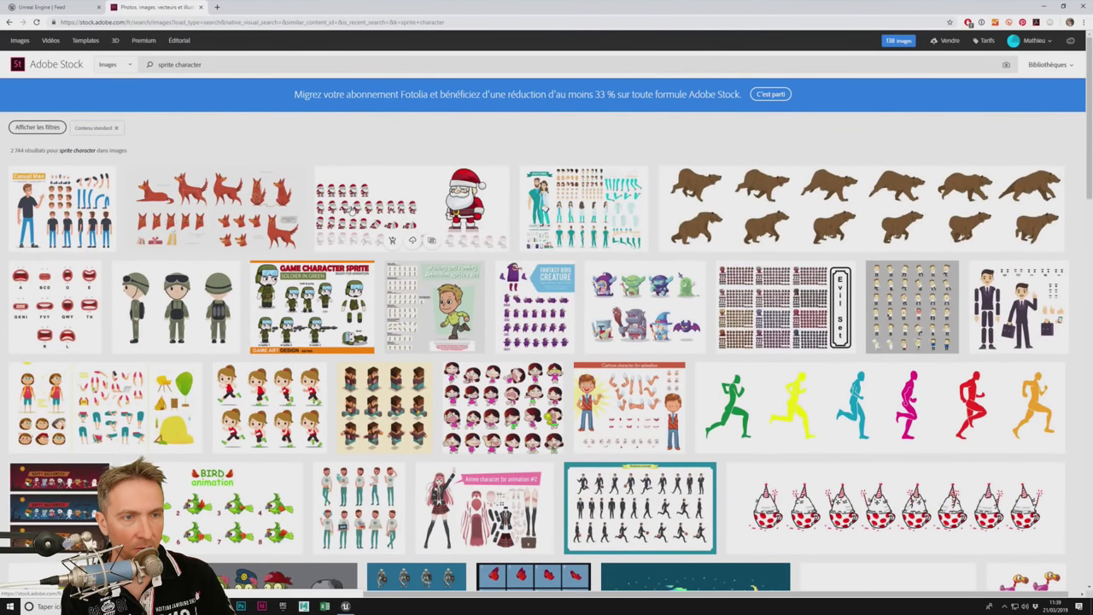
Step: Open the Santa Claus Game Character sprite sheet's detail panel and browse it
{"action": "left_click", "coordinate": [352, 209]}
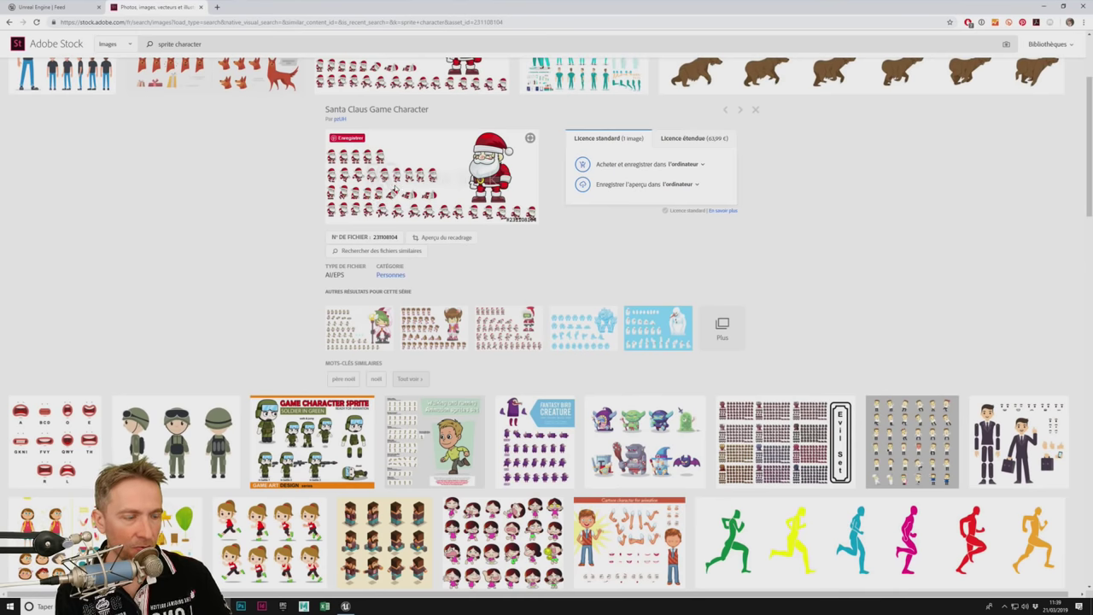
{"action": "scroll", "coordinate": [396, 182], "scroll_direction": "up", "scroll_amount": 2, "text": "ctrl"}
{"action": "scroll", "coordinate": [396, 182], "scroll_direction": "up", "scroll_amount": 1, "text": "ctrl"}
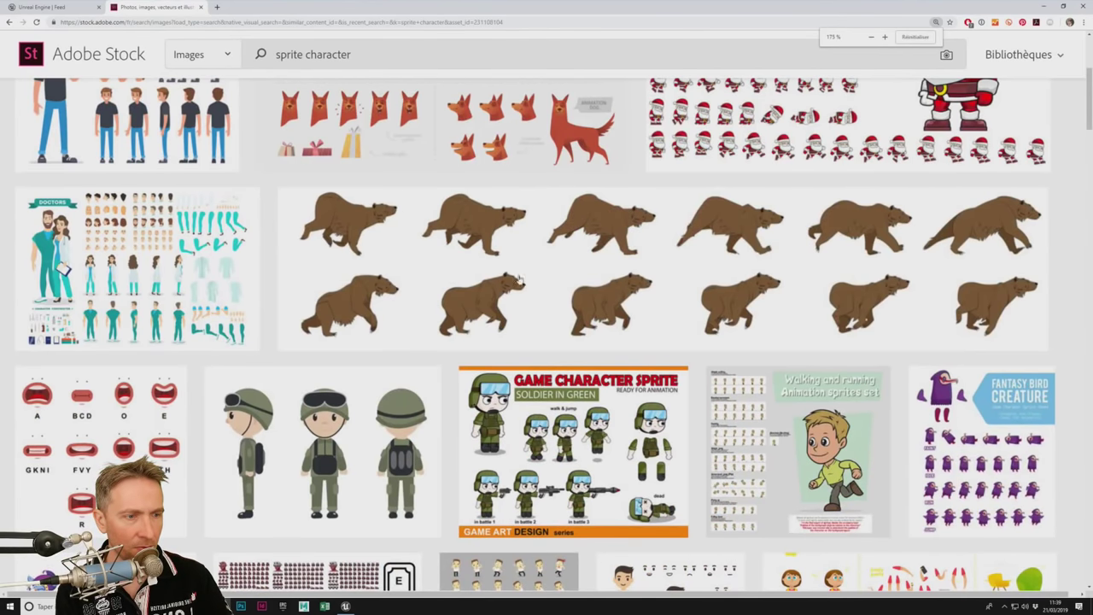
{"action": "scroll", "coordinate": [598, 326], "scroll_direction": "up", "scroll_amount": 3}
{"action": "scroll", "coordinate": [598, 325], "scroll_direction": "down", "scroll_amount": 3}
{"action": "scroll", "coordinate": [597, 324], "scroll_direction": "down", "scroll_amount": 3}
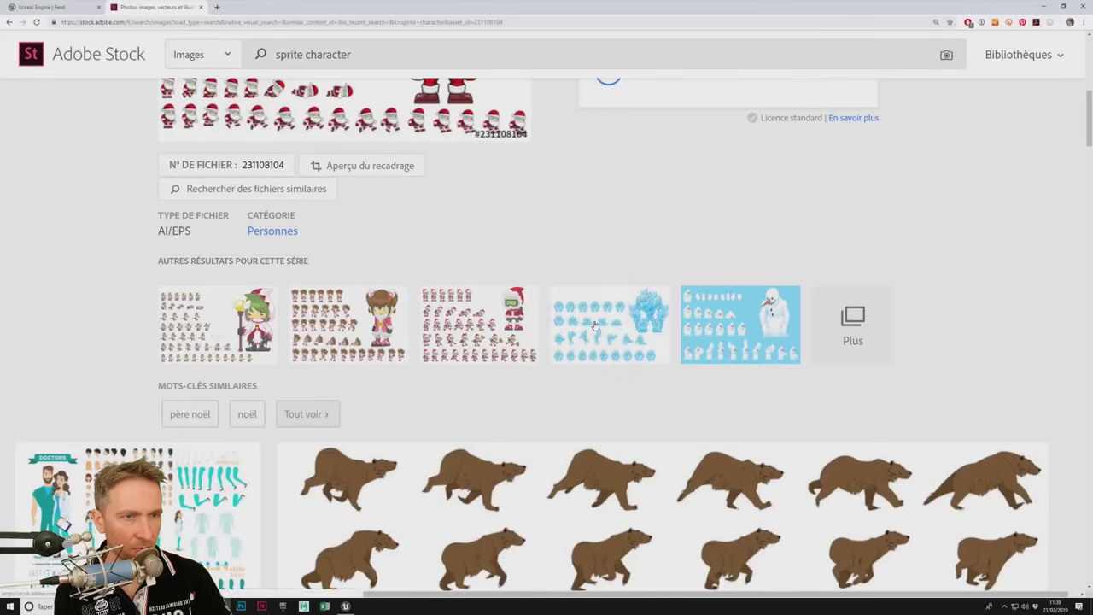
{"action": "scroll", "coordinate": [594, 321], "scroll_direction": "up", "scroll_amount": 3}
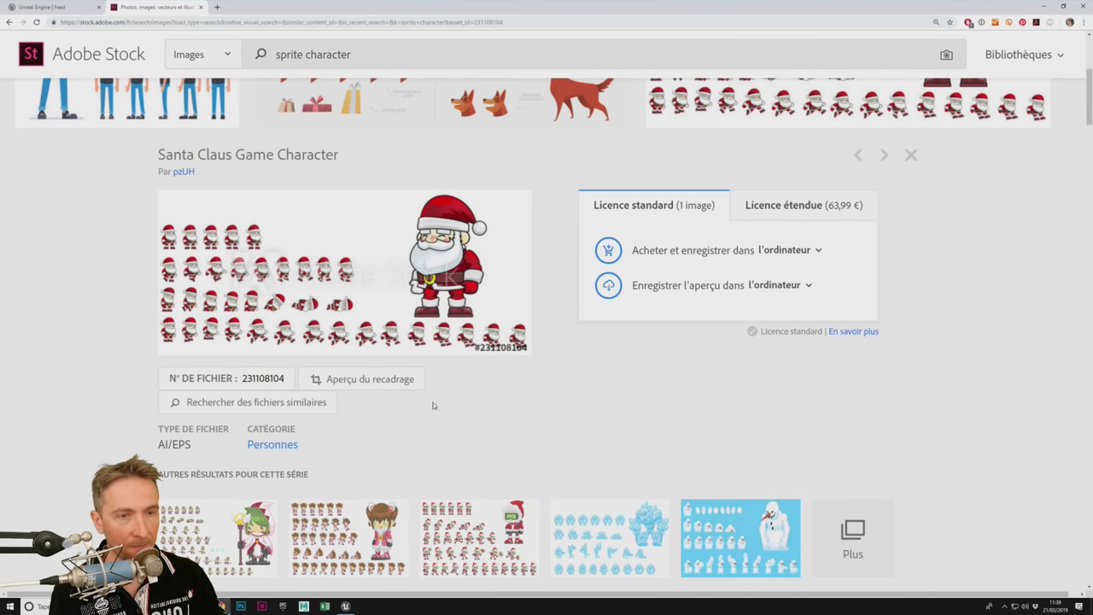
{"action": "left_click", "coordinate": [826, 554]}
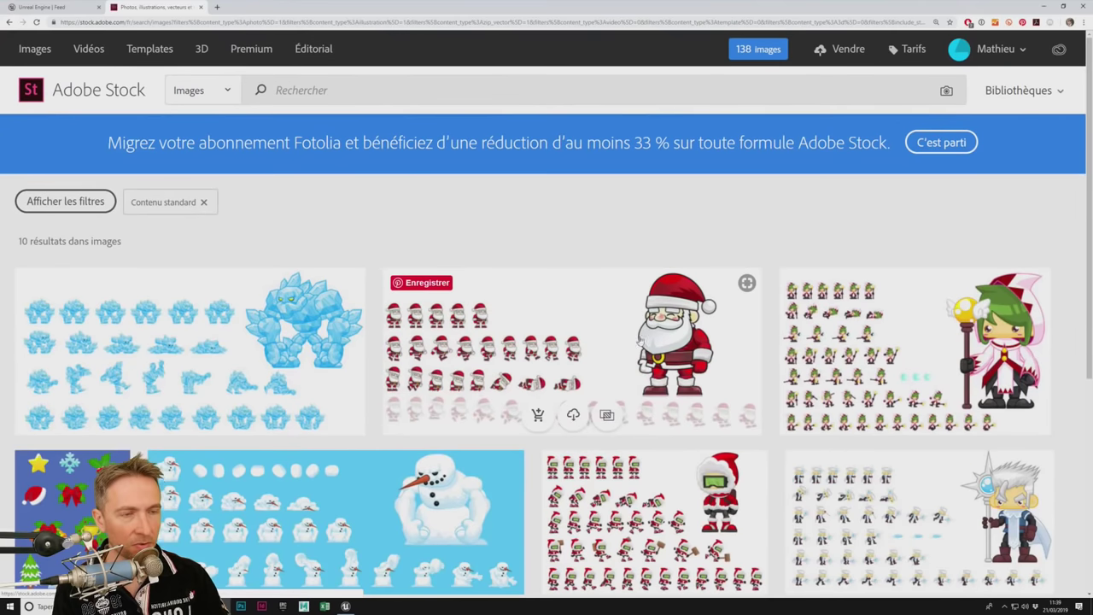
{"action": "scroll", "coordinate": [610, 340], "scroll_direction": "down", "scroll_amount": 1, "text": "ctrl"}
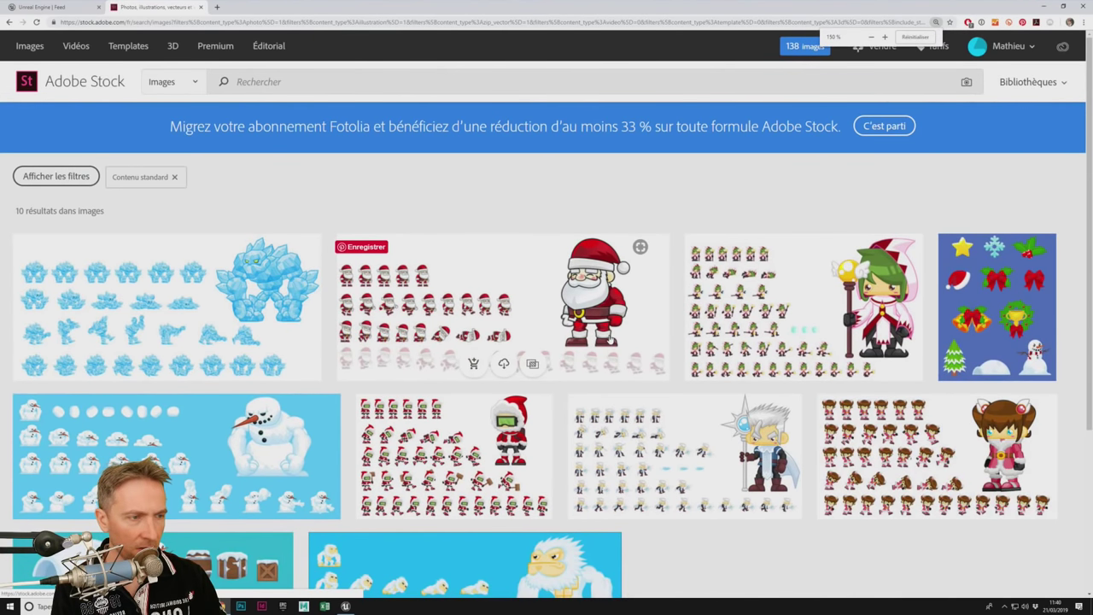
{"action": "scroll", "coordinate": [610, 340], "scroll_direction": "down", "scroll_amount": 1}
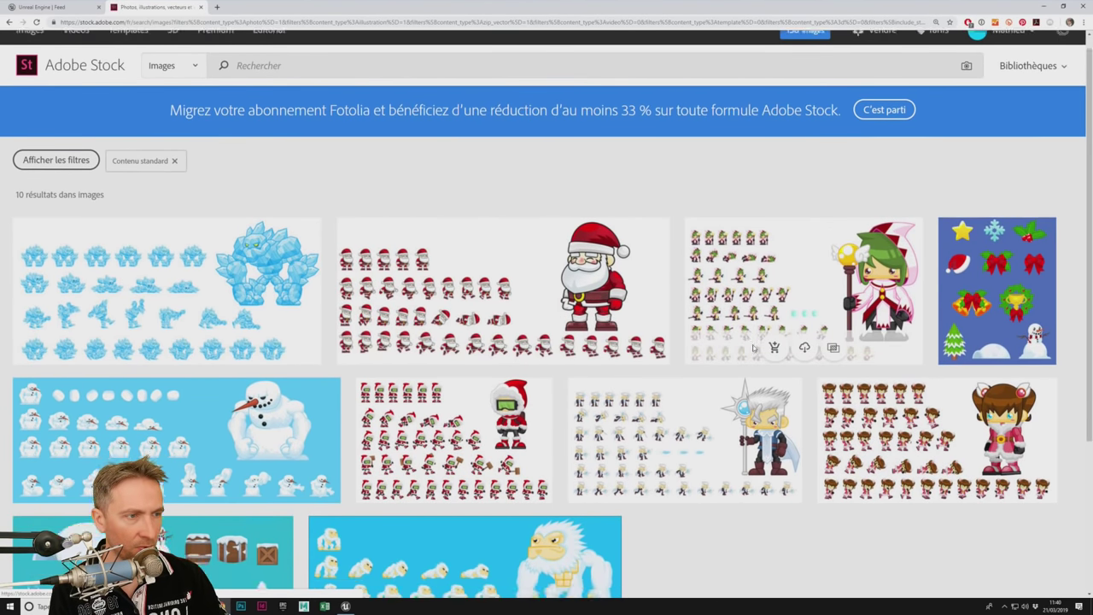
{"action": "scroll", "coordinate": [725, 362], "scroll_direction": "down", "scroll_amount": 2}
{"action": "scroll", "coordinate": [725, 361], "scroll_direction": "up", "scroll_amount": 3}
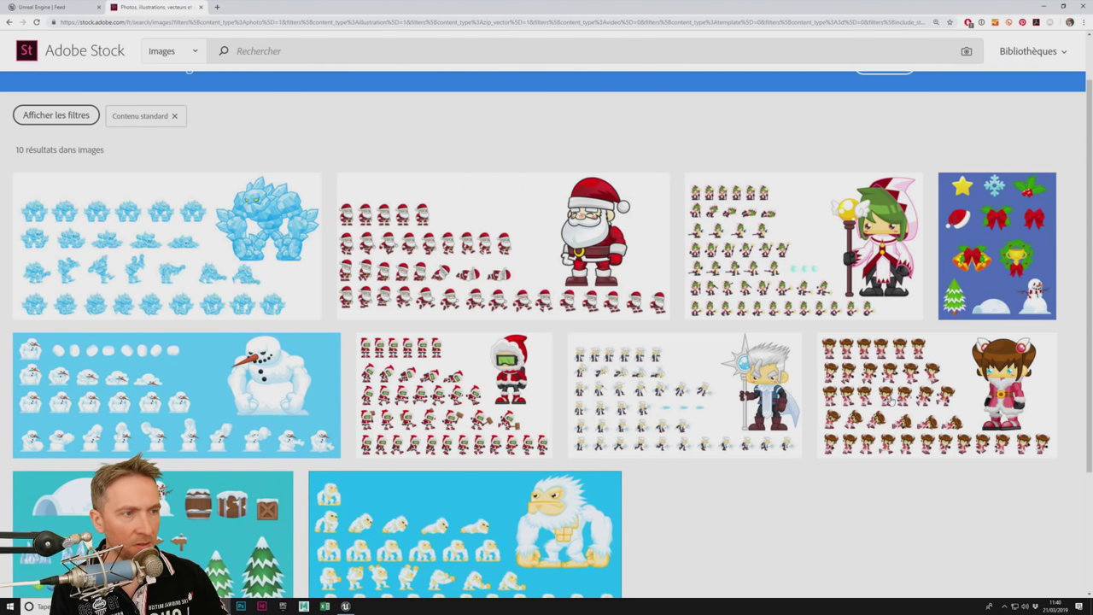
{"action": "mouse_move", "coordinate": [583, 359]}
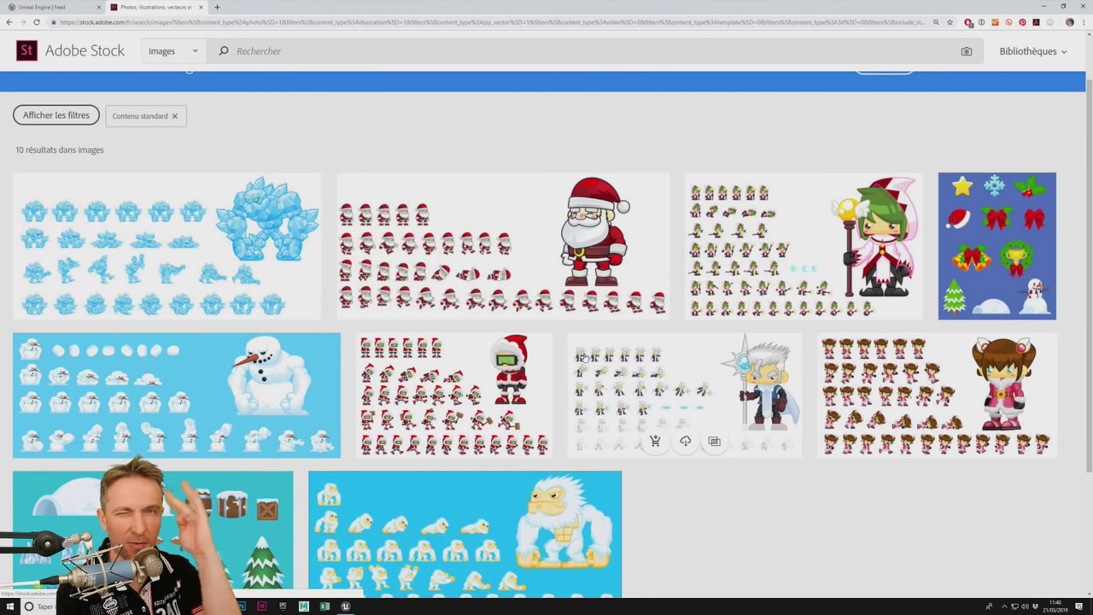
{"action": "mouse_move", "coordinate": [518, 444]}
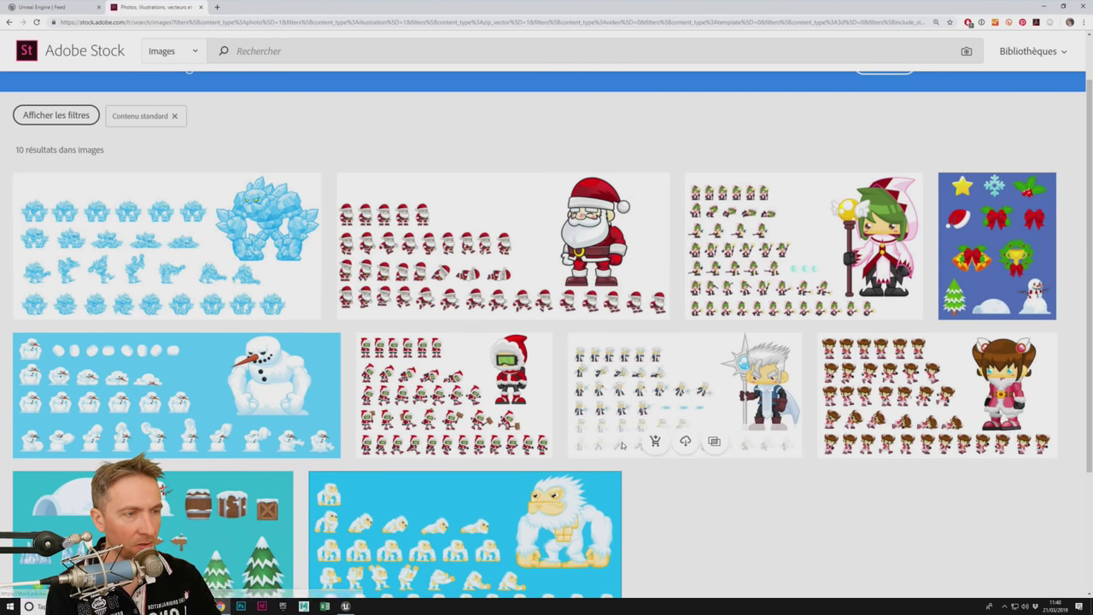
{"action": "scroll", "coordinate": [628, 401], "scroll_direction": "down", "scroll_amount": 2}
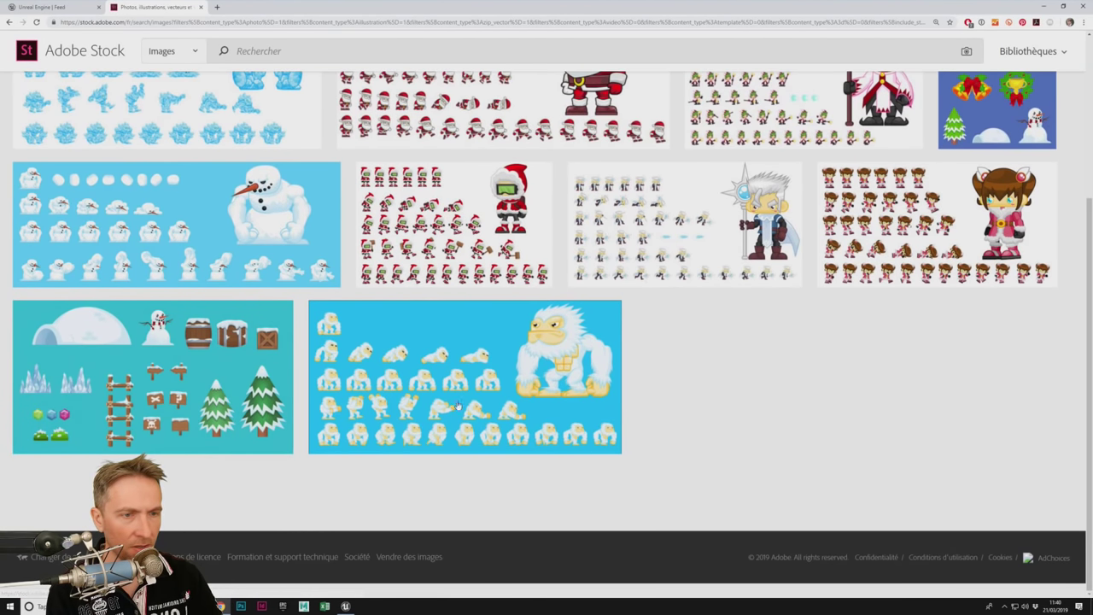
{"action": "left_click", "coordinate": [674, 235]}
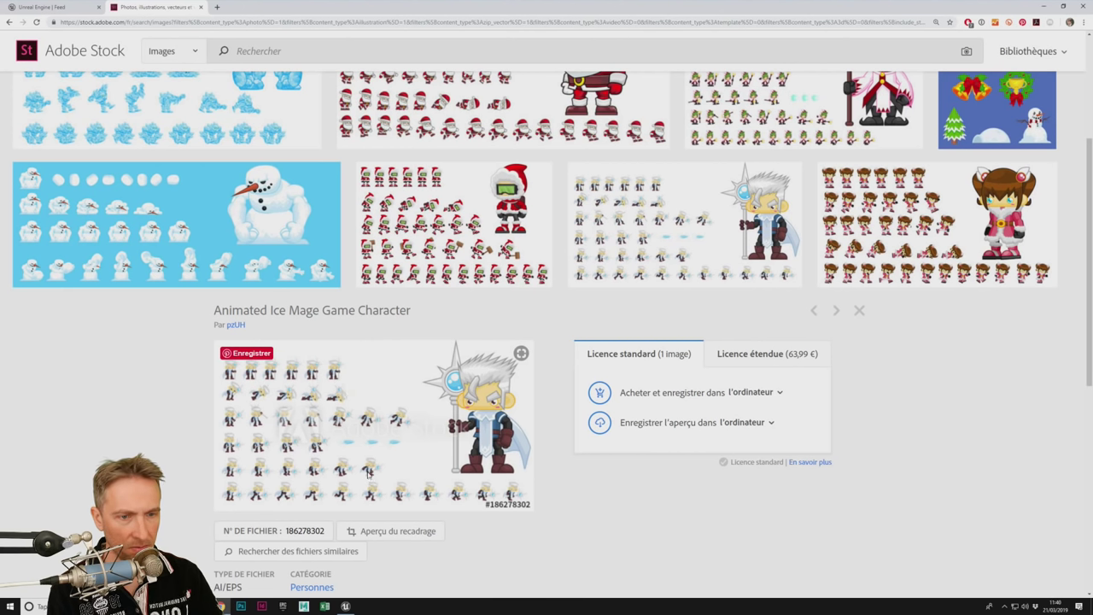
{"action": "scroll", "coordinate": [409, 451], "scroll_direction": "down", "scroll_amount": 3}
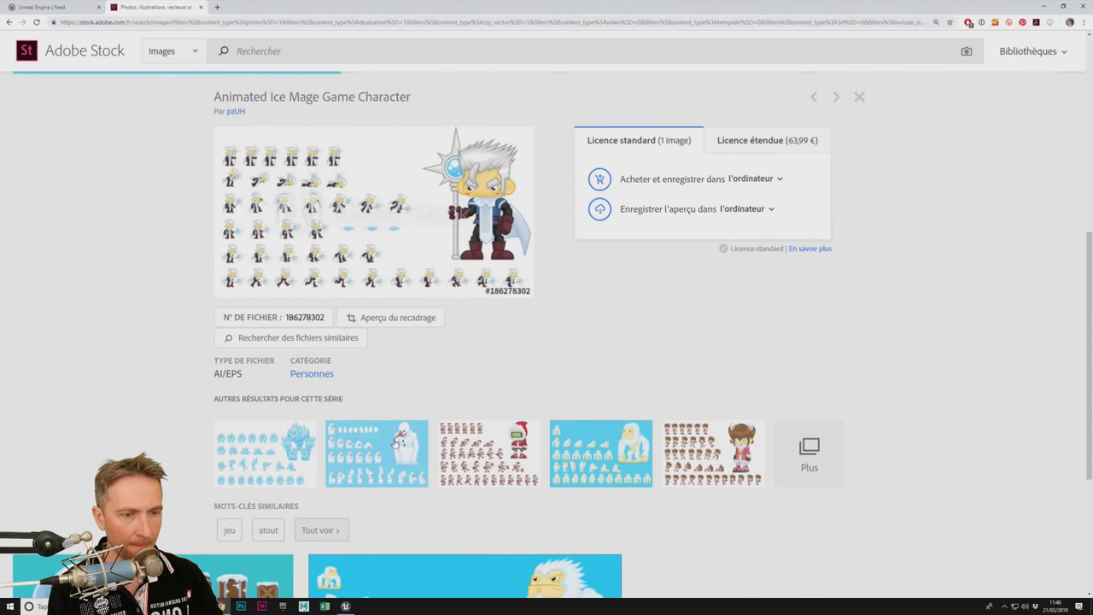
{"action": "scroll", "coordinate": [395, 443], "scroll_direction": "up", "scroll_amount": 5}
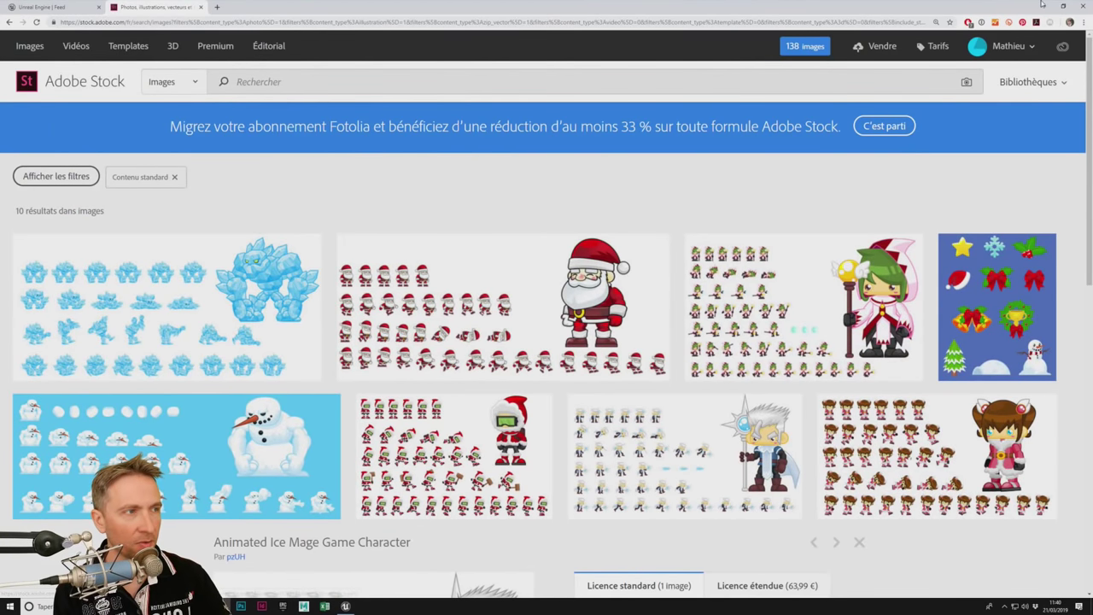
{"action": "left_click", "coordinate": [8, 25]}
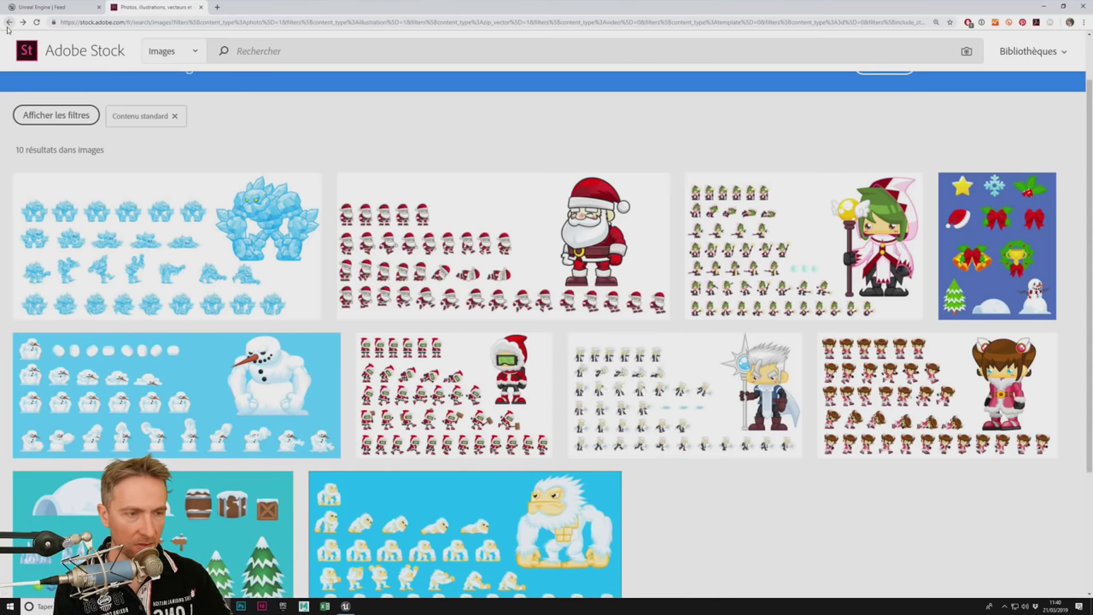
{"action": "left_click", "coordinate": [8, 26]}
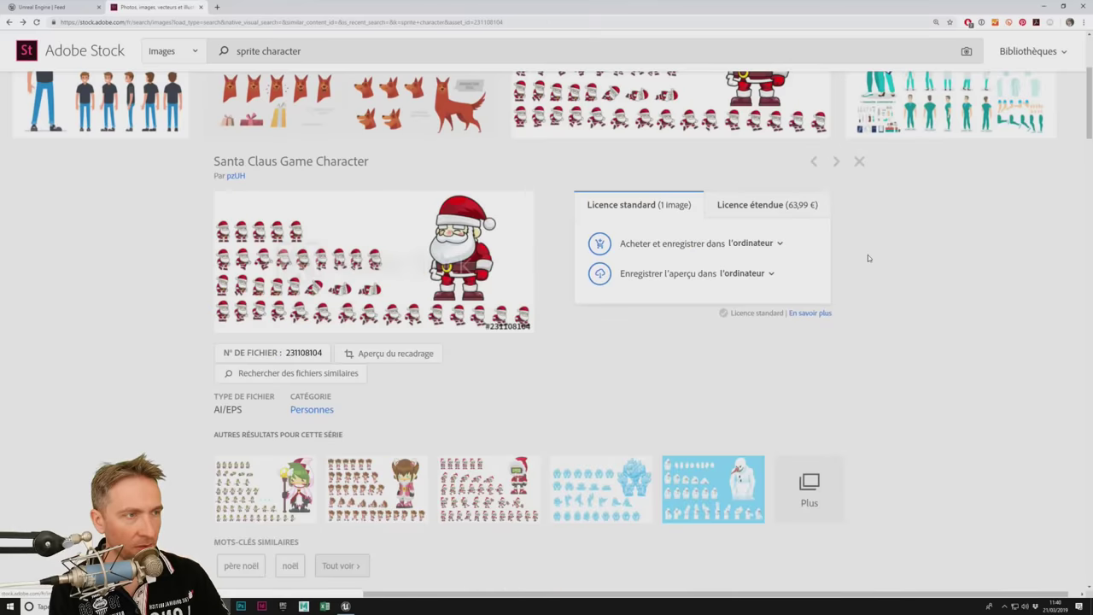
Step: Reset page zoom to 100%, then open the mummy sprite sheet in a new tab
{"action": "left_click", "coordinate": [936, 22]}
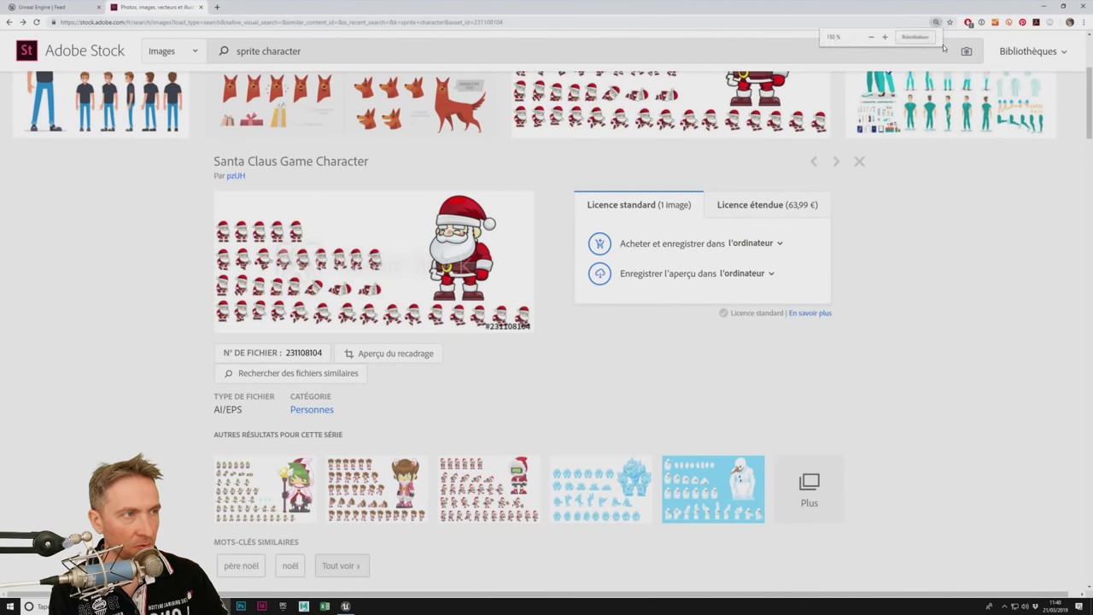
{"action": "left_click", "coordinate": [919, 38]}
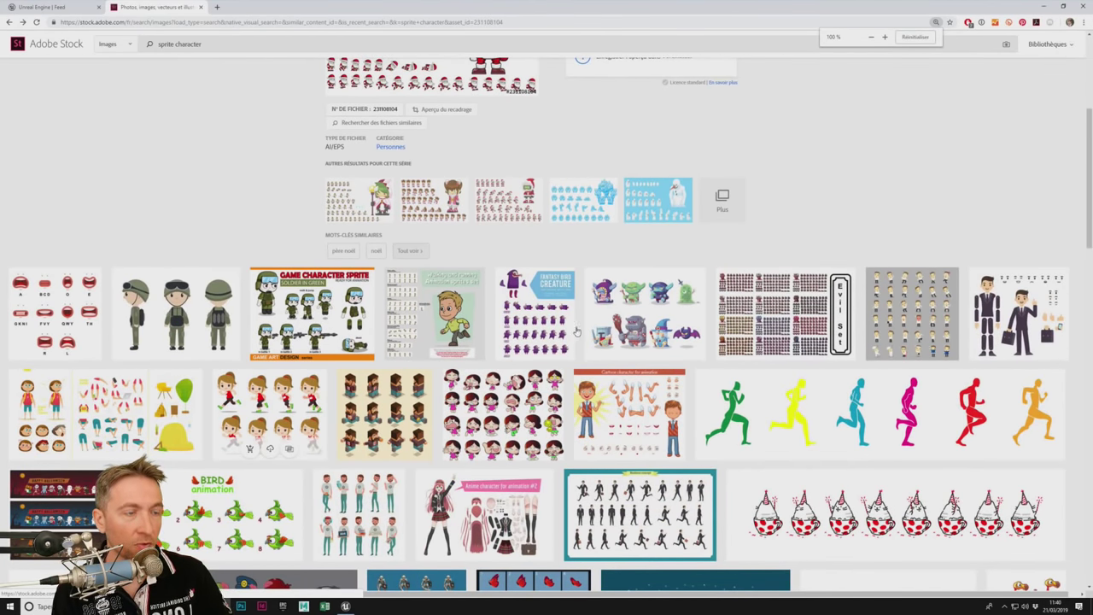
{"action": "scroll", "coordinate": [576, 332], "scroll_direction": "down", "scroll_amount": 2}
{"action": "scroll", "coordinate": [630, 321], "scroll_direction": "down", "scroll_amount": 2}
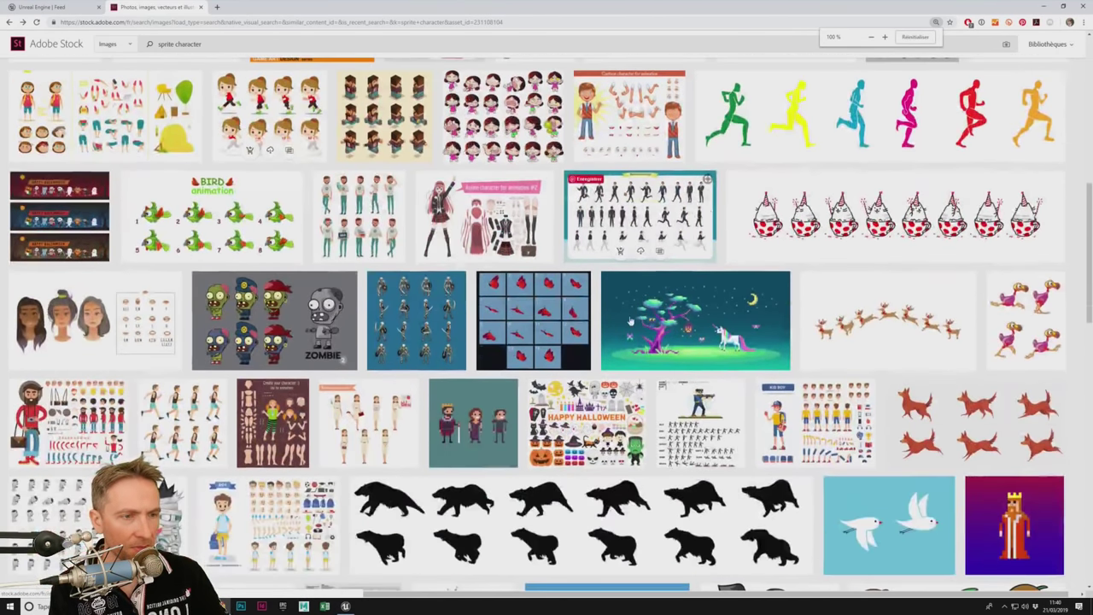
{"action": "scroll", "coordinate": [631, 321], "scroll_direction": "down", "scroll_amount": 1}
{"action": "scroll", "coordinate": [513, 342], "scroll_direction": "down", "scroll_amount": 1}
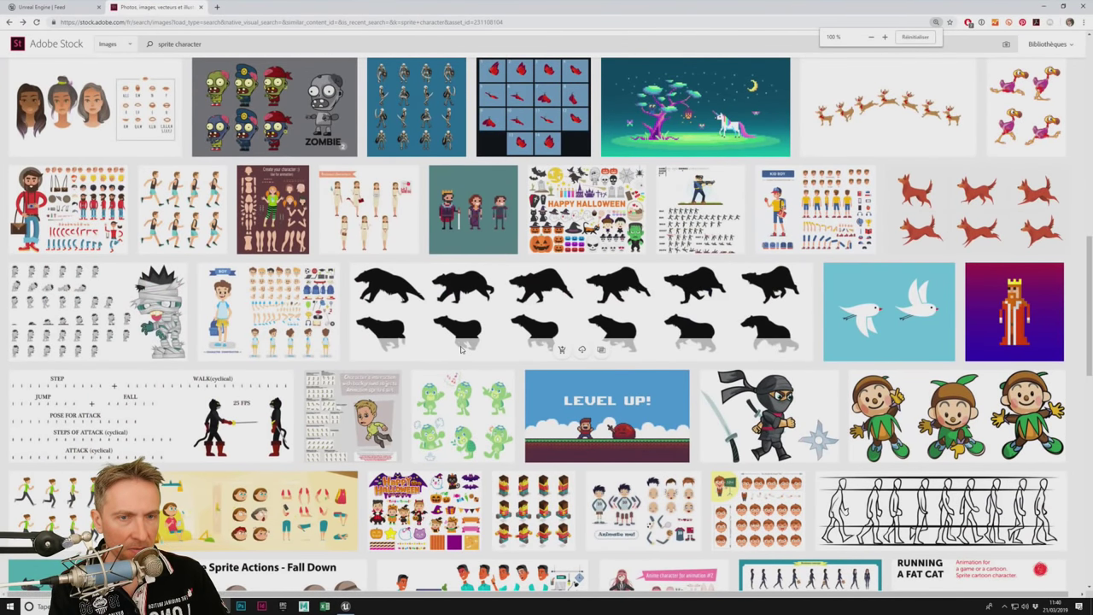
{"action": "scroll", "coordinate": [461, 349], "scroll_direction": "down", "scroll_amount": 1}
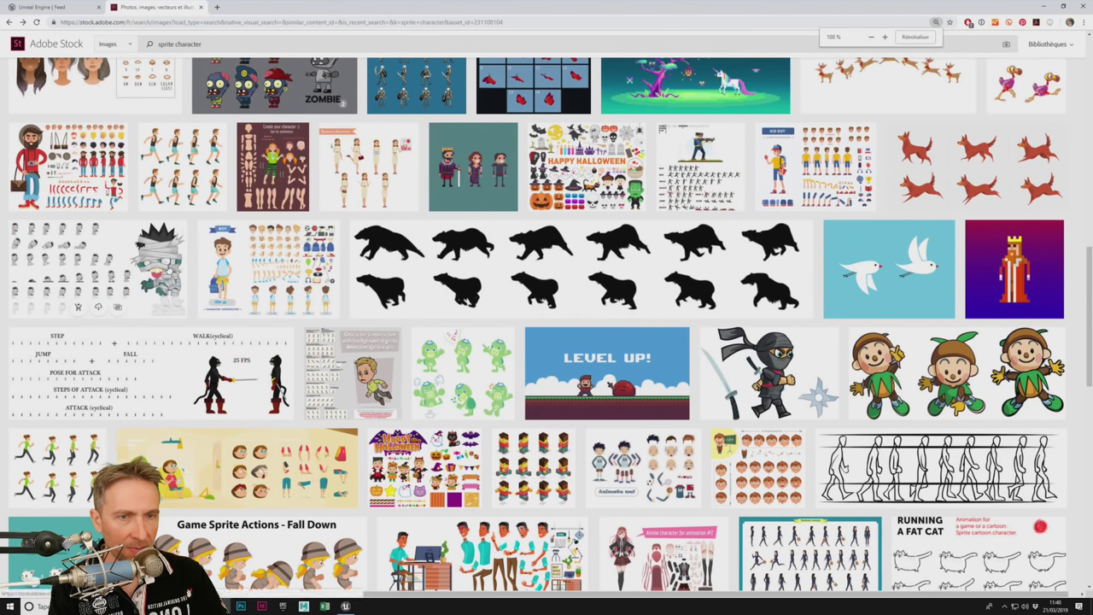
{"action": "right_click", "coordinate": [168, 268]}
{"action": "left_click", "coordinate": [205, 272]}
Step: Open the red knight sprite sheet in a new tab and switch to it
{"action": "scroll", "coordinate": [368, 340], "scroll_direction": "down", "scroll_amount": 2}
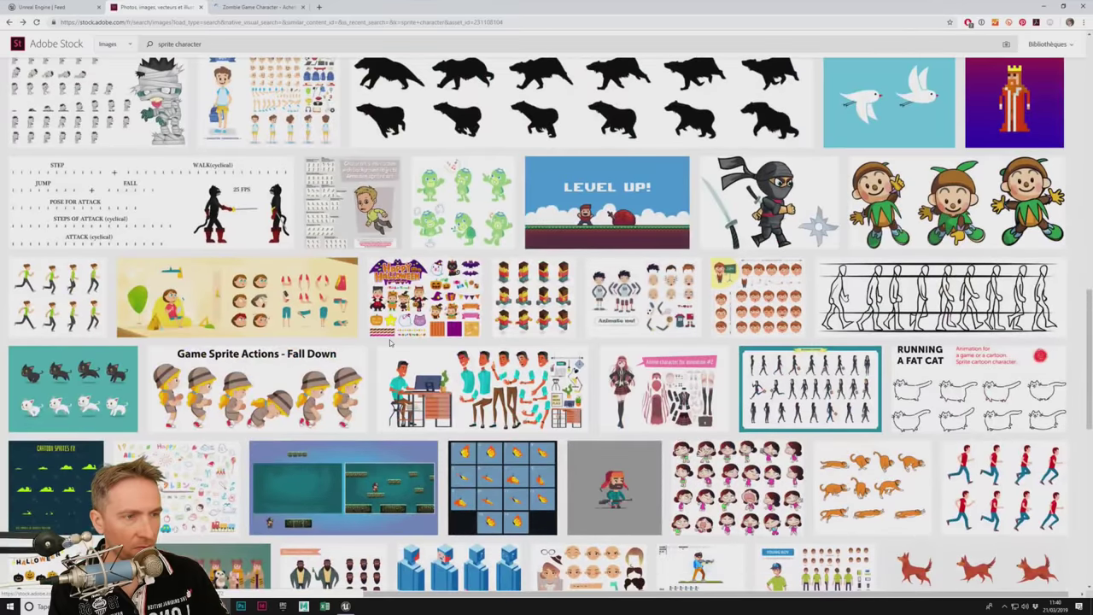
{"action": "scroll", "coordinate": [390, 343], "scroll_direction": "down", "scroll_amount": 1}
{"action": "scroll", "coordinate": [390, 343], "scroll_direction": "down", "scroll_amount": 1}
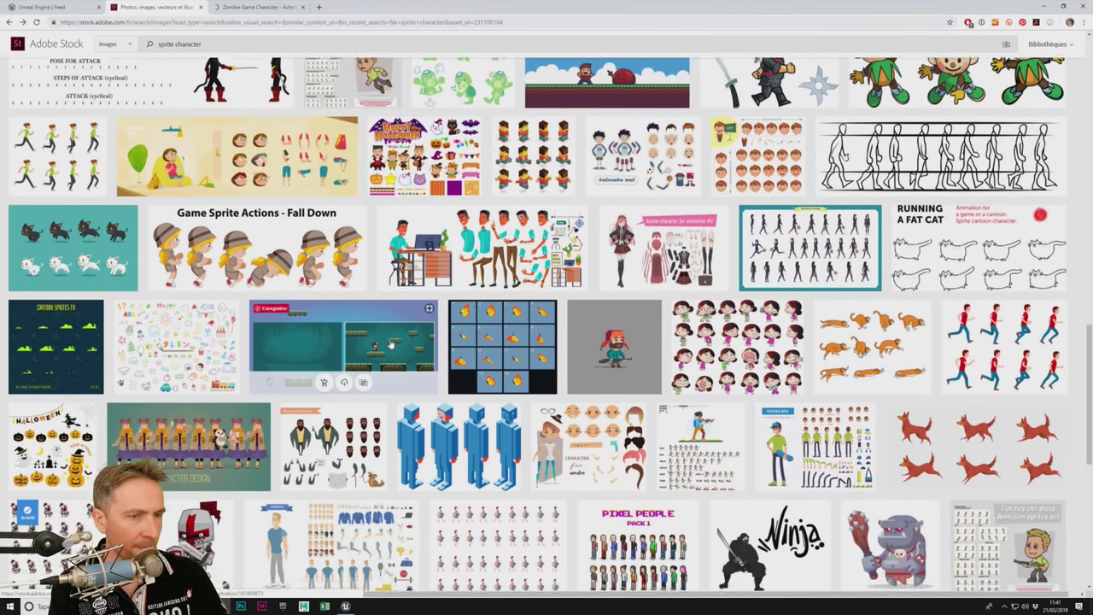
{"action": "scroll", "coordinate": [390, 342], "scroll_direction": "down", "scroll_amount": 1}
{"action": "scroll", "coordinate": [256, 346], "scroll_direction": "down", "scroll_amount": 1}
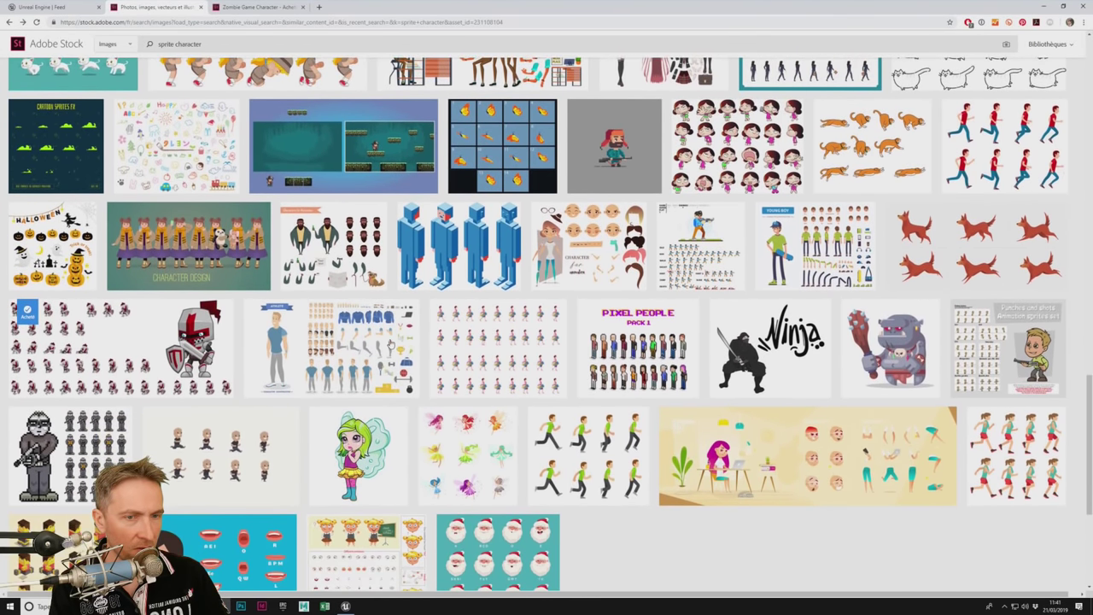
{"action": "right_click", "coordinate": [208, 348]}
{"action": "left_click", "coordinate": [214, 349]}
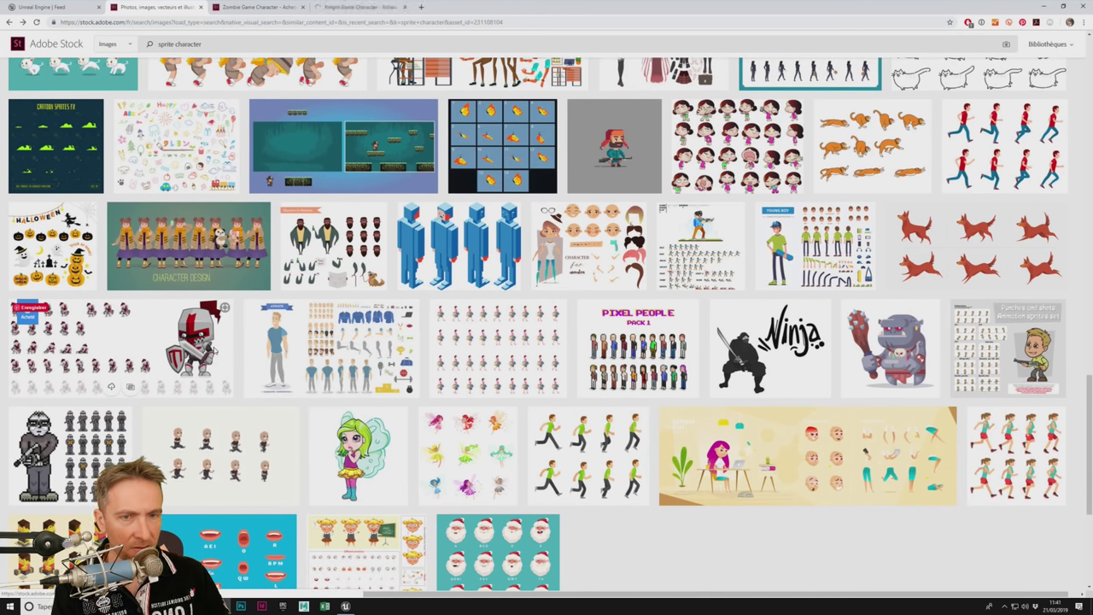
{"action": "left_click", "coordinate": [349, 6]}
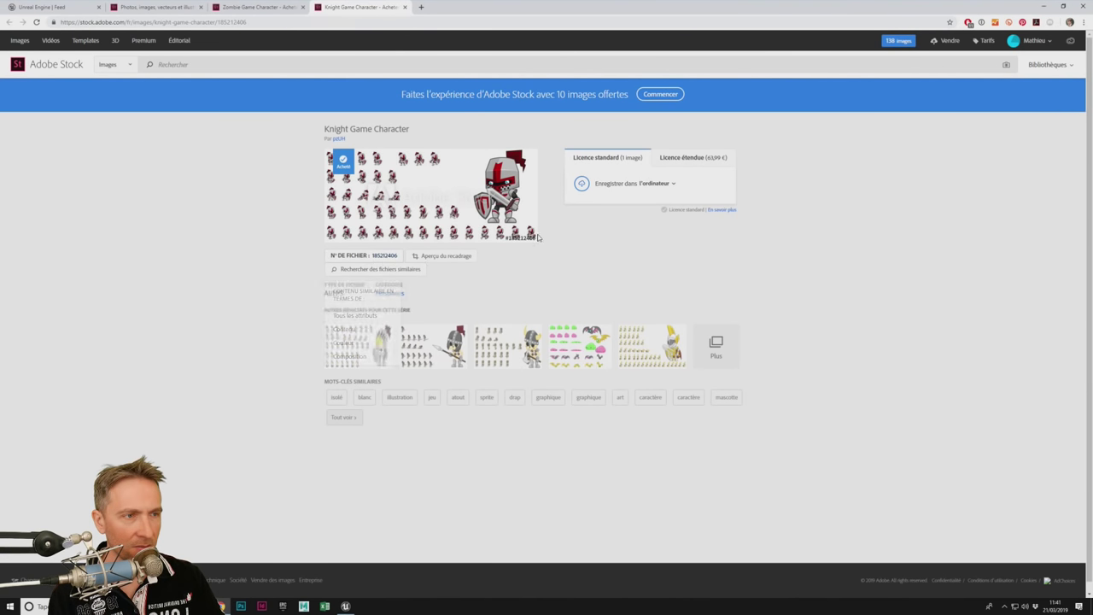
Step: Save the knight sprite sheet to the computer and open the downloaded .ai file
{"action": "left_click", "coordinate": [621, 187]}
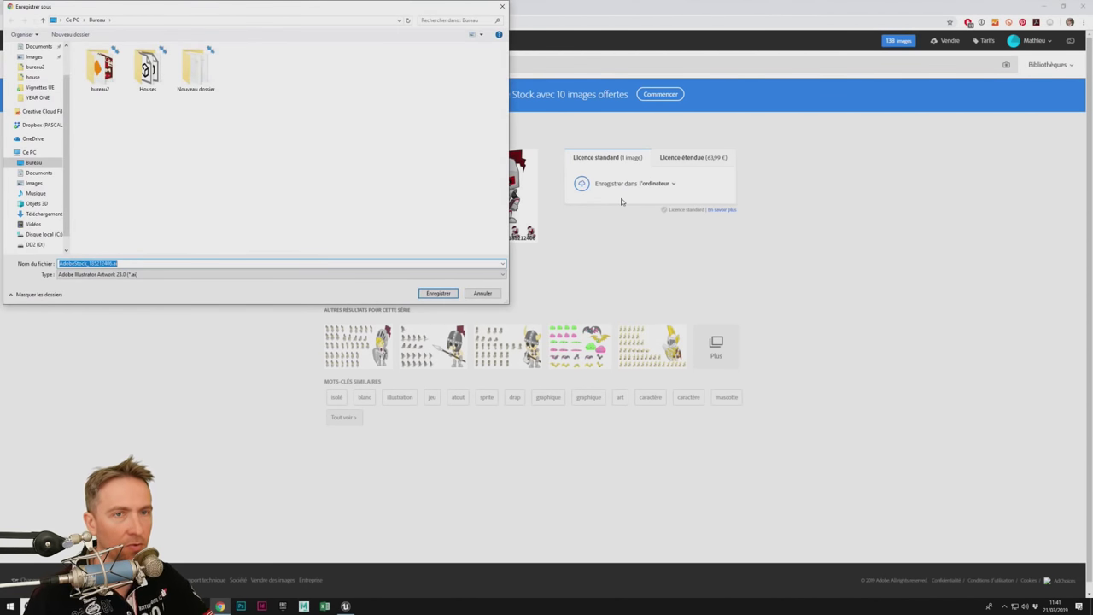
{"action": "left_click", "coordinate": [438, 293]}
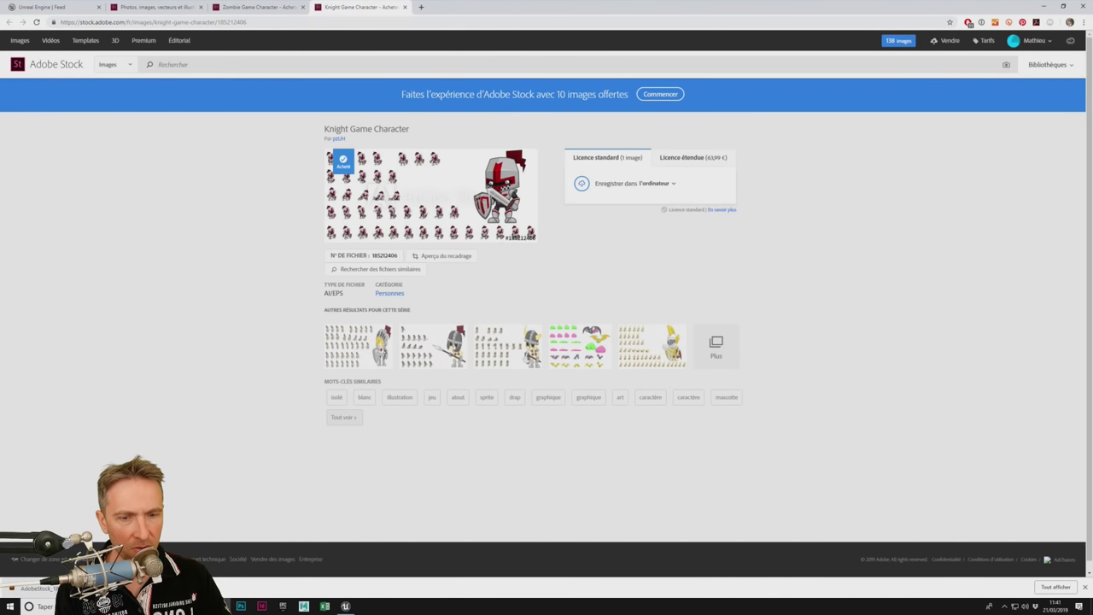
{"action": "left_click", "coordinate": [15, 589]}
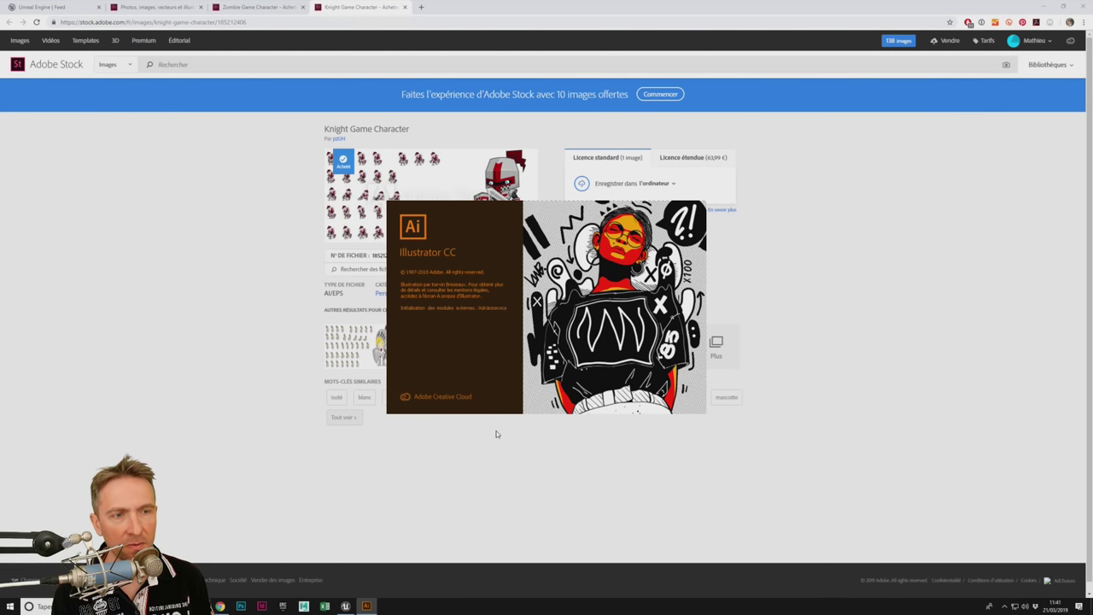
Step: Back in Unreal, start a Content Browser import from the desktop, check file types, then cancel
{"action": "left_click", "coordinate": [345, 605]}
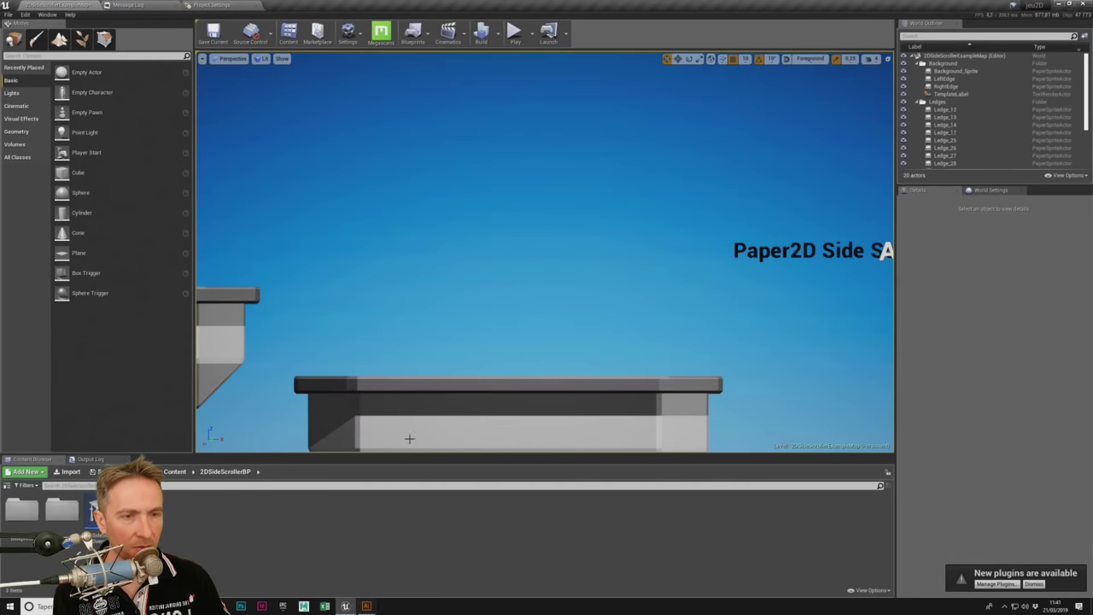
{"action": "left_click", "coordinate": [68, 471]}
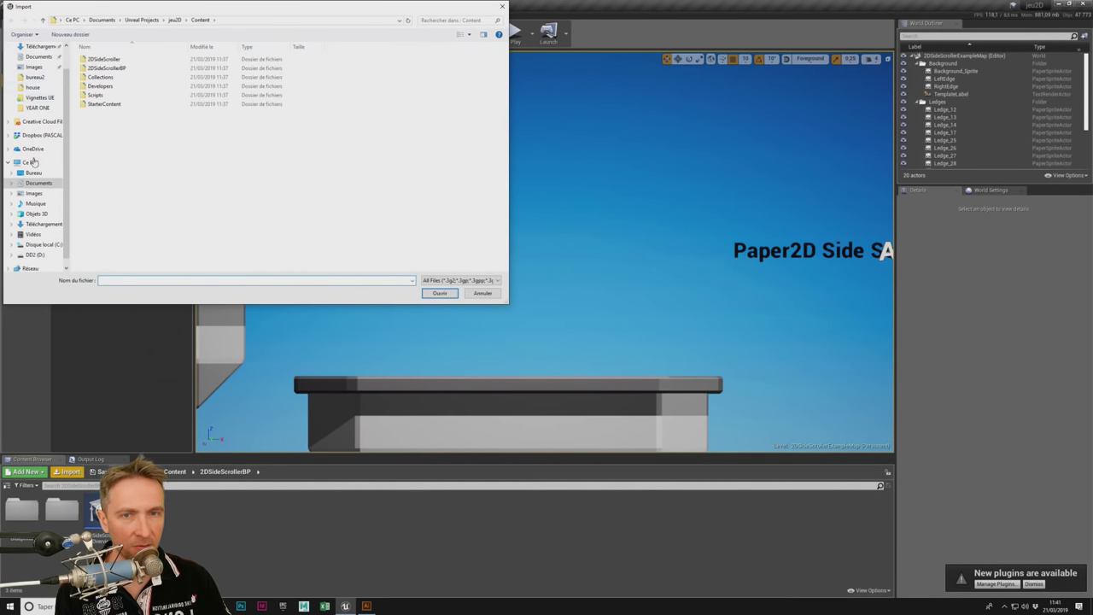
{"action": "left_click", "coordinate": [33, 173]}
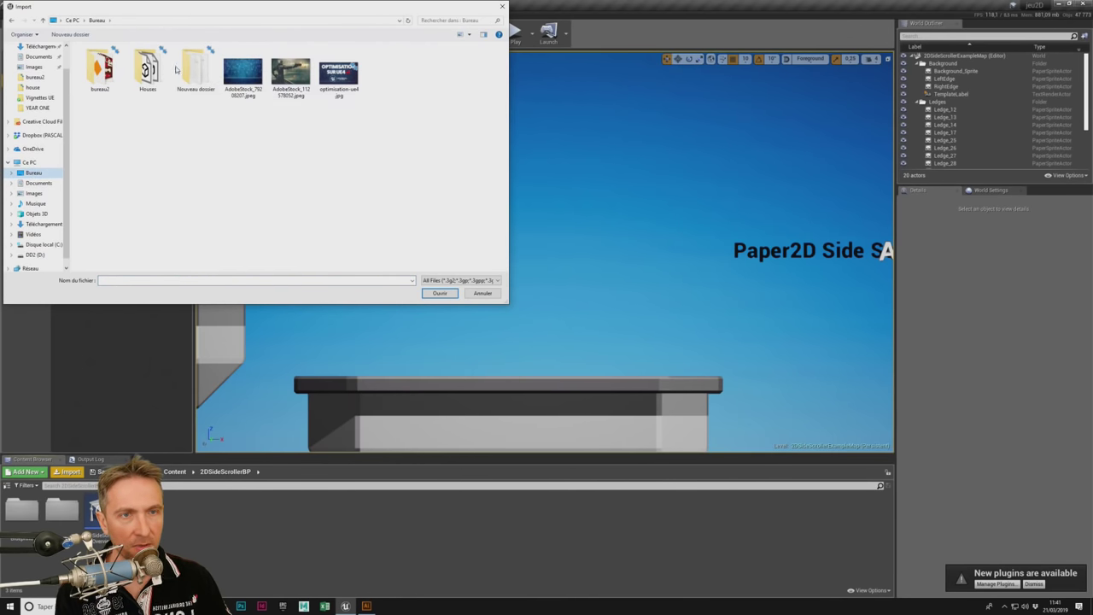
{"action": "left_click", "coordinate": [493, 281]}
{"action": "left_click", "coordinate": [464, 250]}
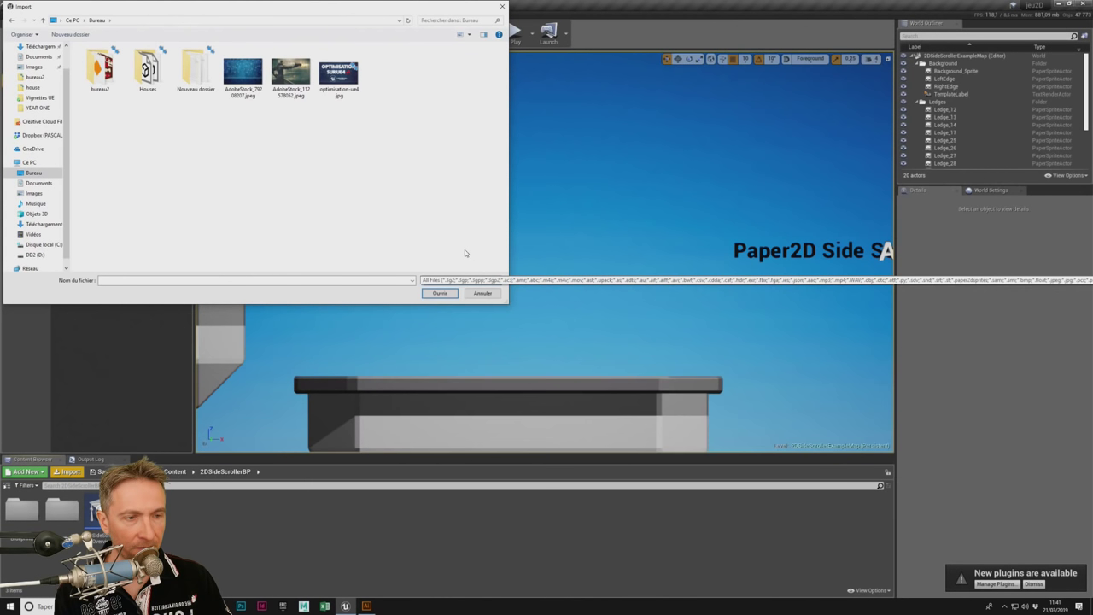
{"action": "left_click", "coordinate": [478, 296]}
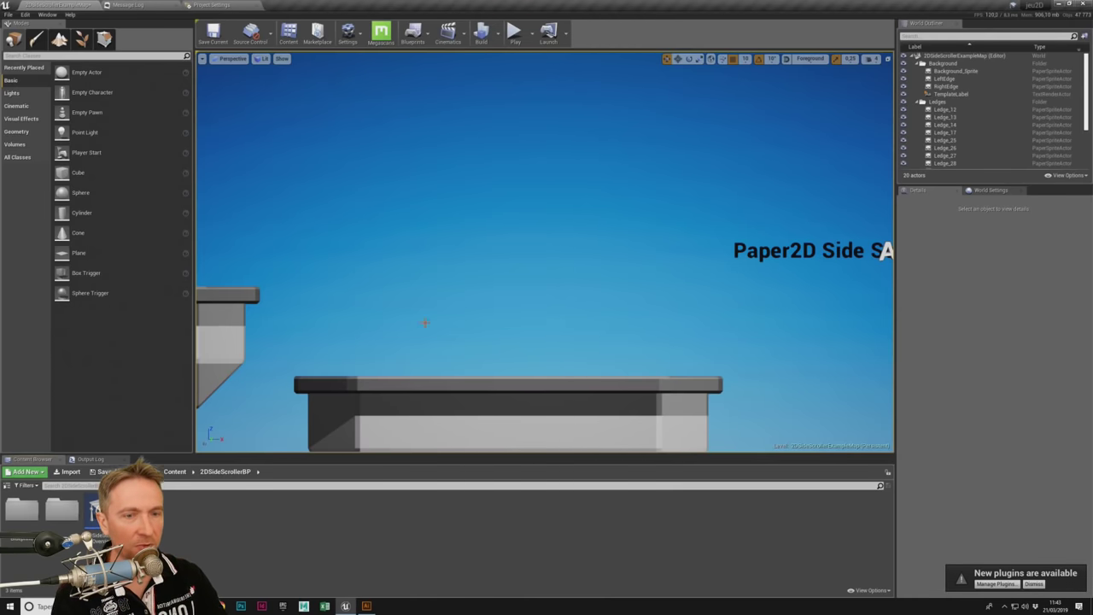
Step: In Illustrator, view the sprite sheet at 100% and select the first row of four knights
{"action": "left_click", "coordinate": [367, 606]}
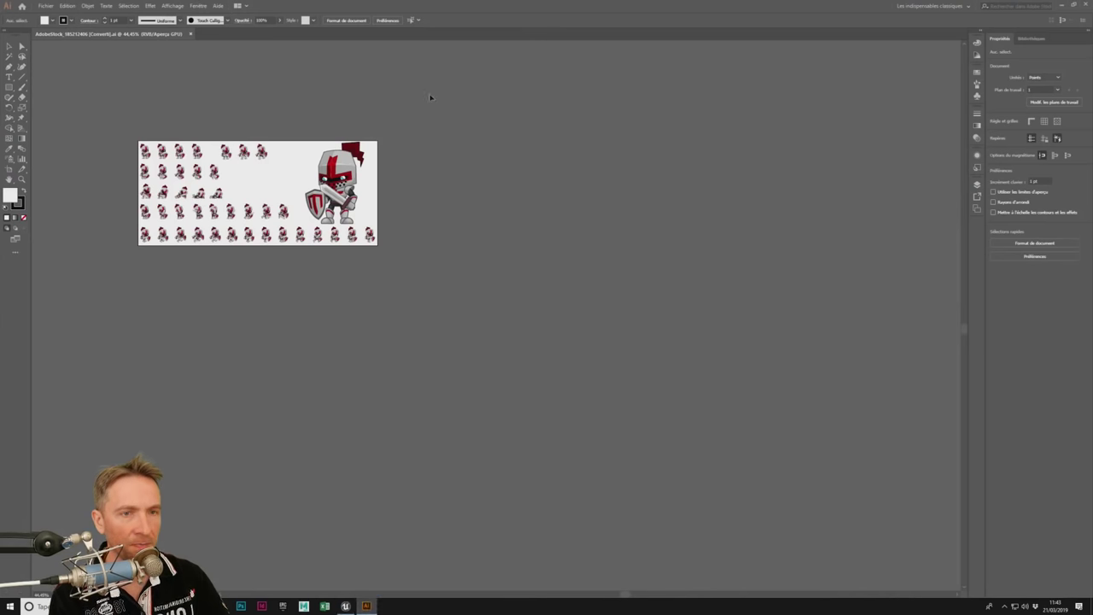
{"action": "right_click", "coordinate": [368, 124]}
{"action": "left_click", "coordinate": [388, 158]}
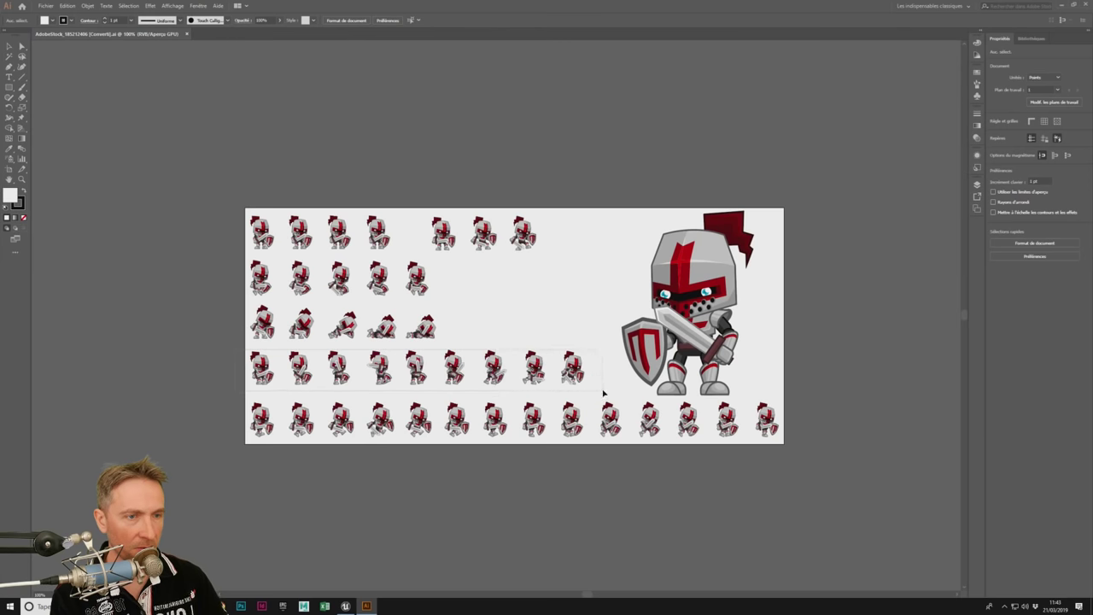
{"action": "left_click", "coordinate": [401, 252]}
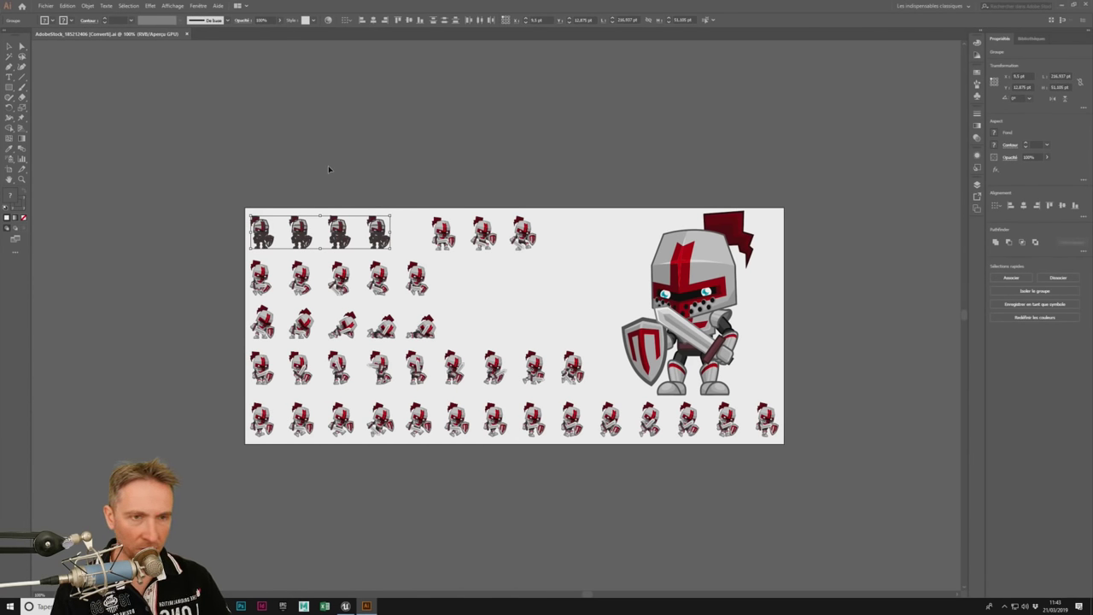
Step: Export the selection into a new desktop folder named 'sprite idle'
{"action": "left_click", "coordinate": [50, 8]}
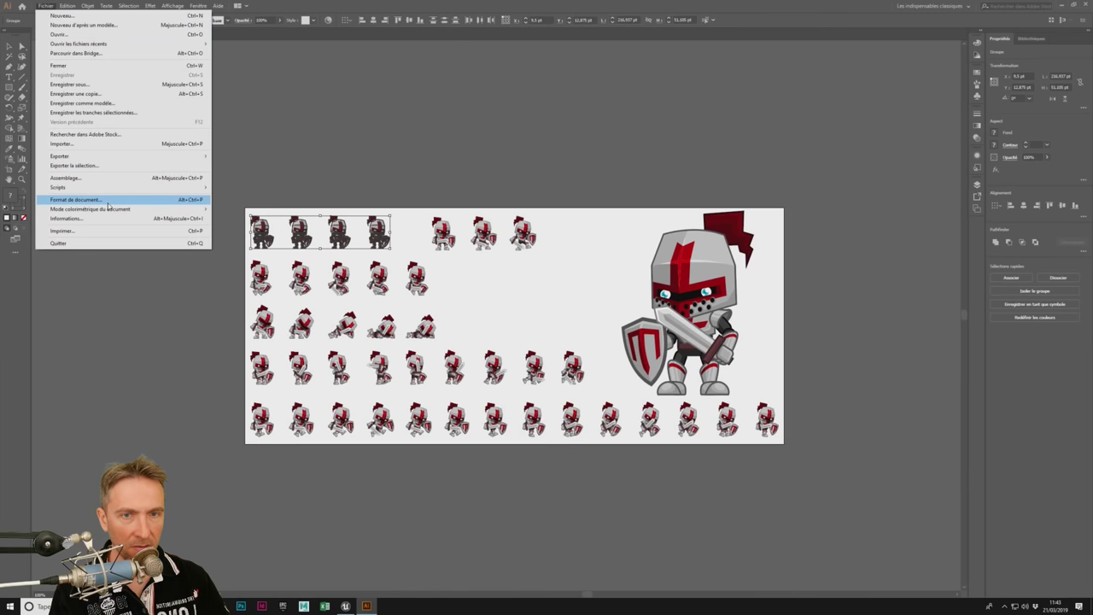
{"action": "left_click", "coordinate": [121, 165]}
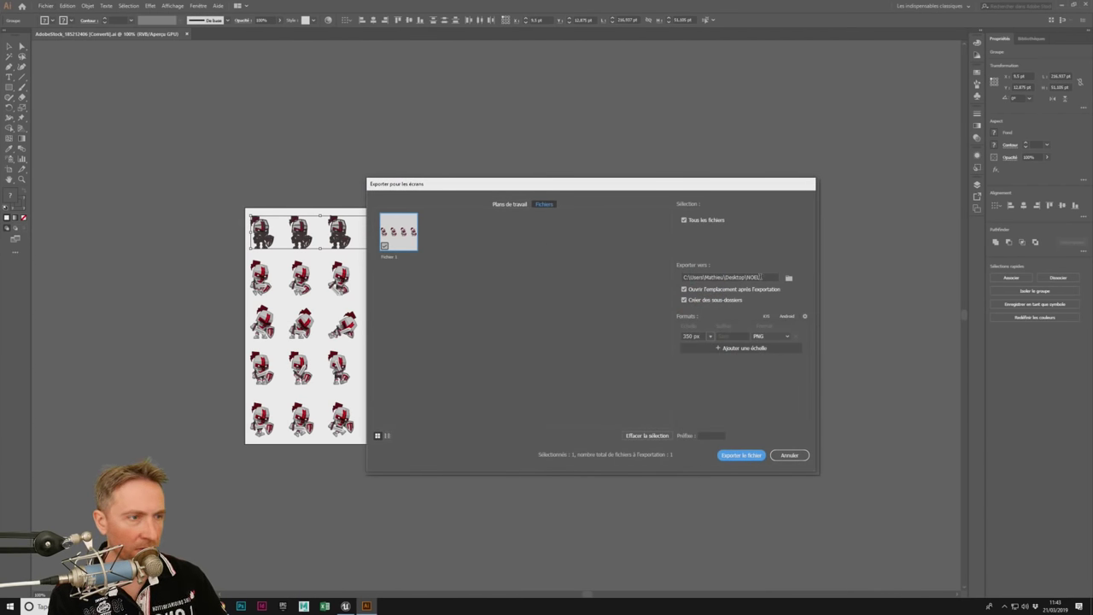
{"action": "left_click", "coordinate": [788, 277]}
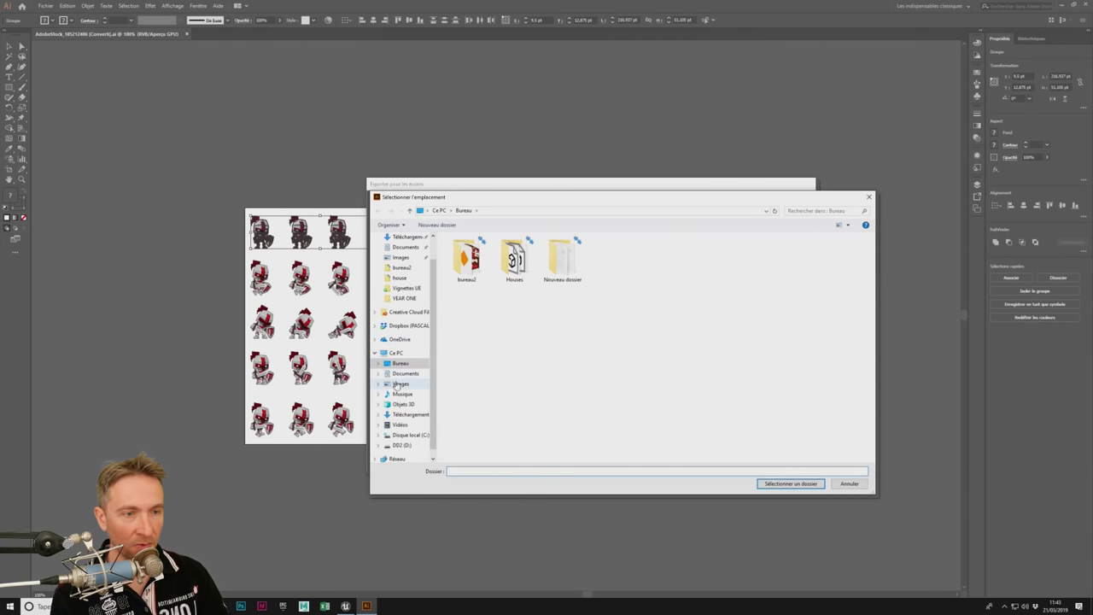
{"action": "right_click", "coordinate": [508, 355]}
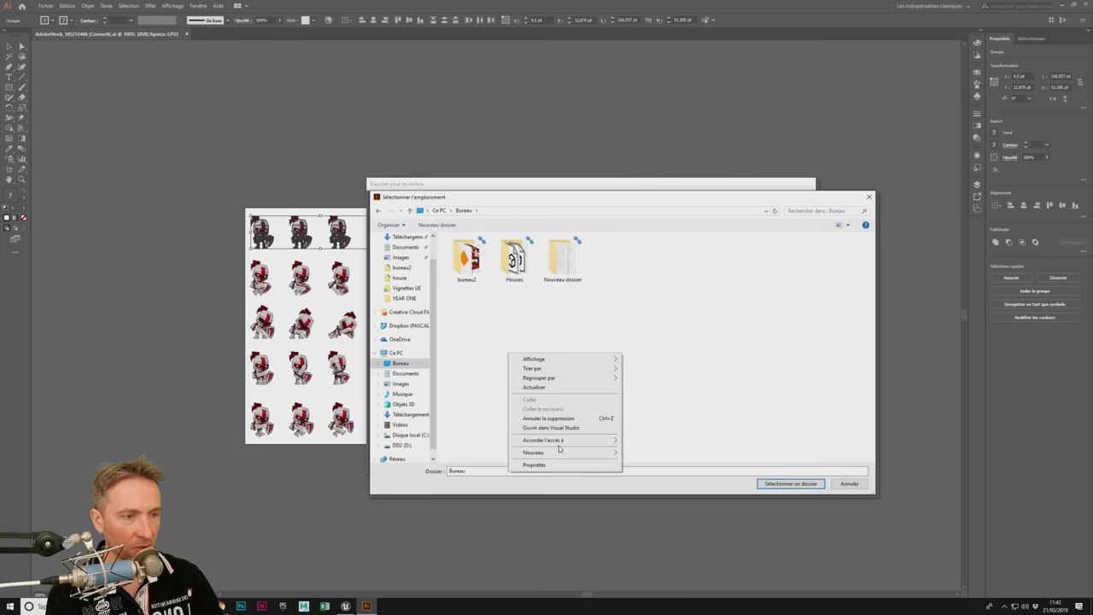
{"action": "mouse_move", "coordinate": [573, 451]}
{"action": "left_click", "coordinate": [649, 457]}
{"action": "type", "text": "sprite idle"}
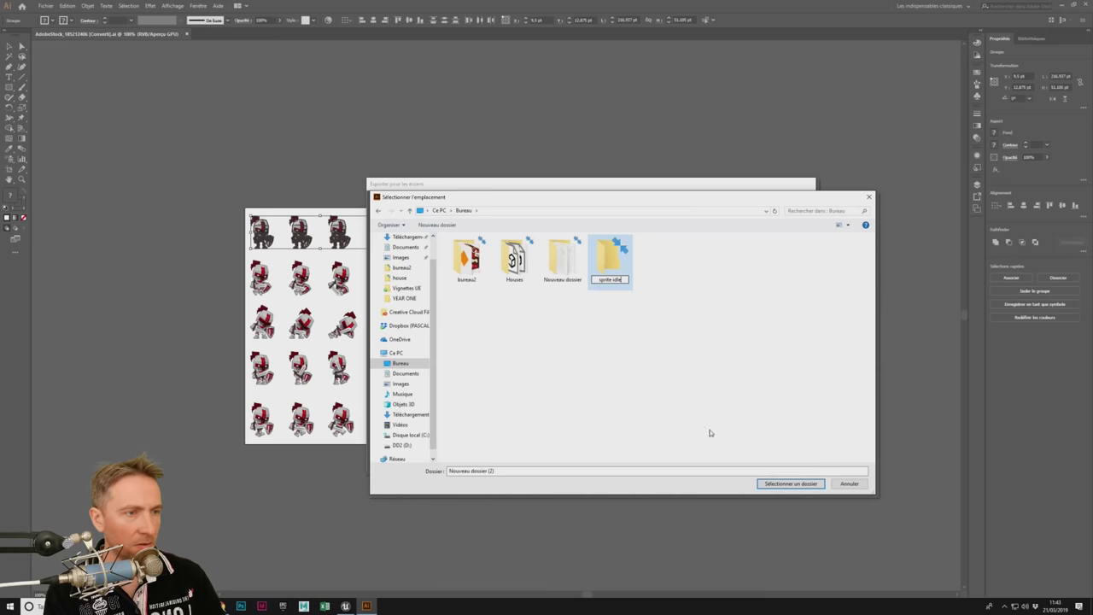
{"action": "key", "text": "Return"}
{"action": "key", "text": "Return"}
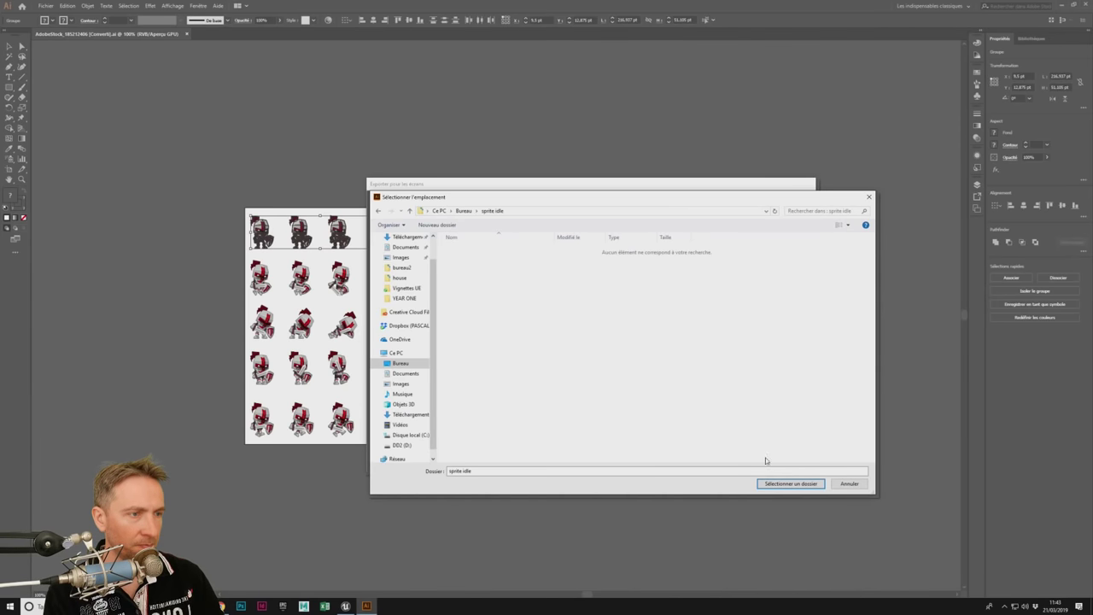
{"action": "left_click", "coordinate": [781, 483]}
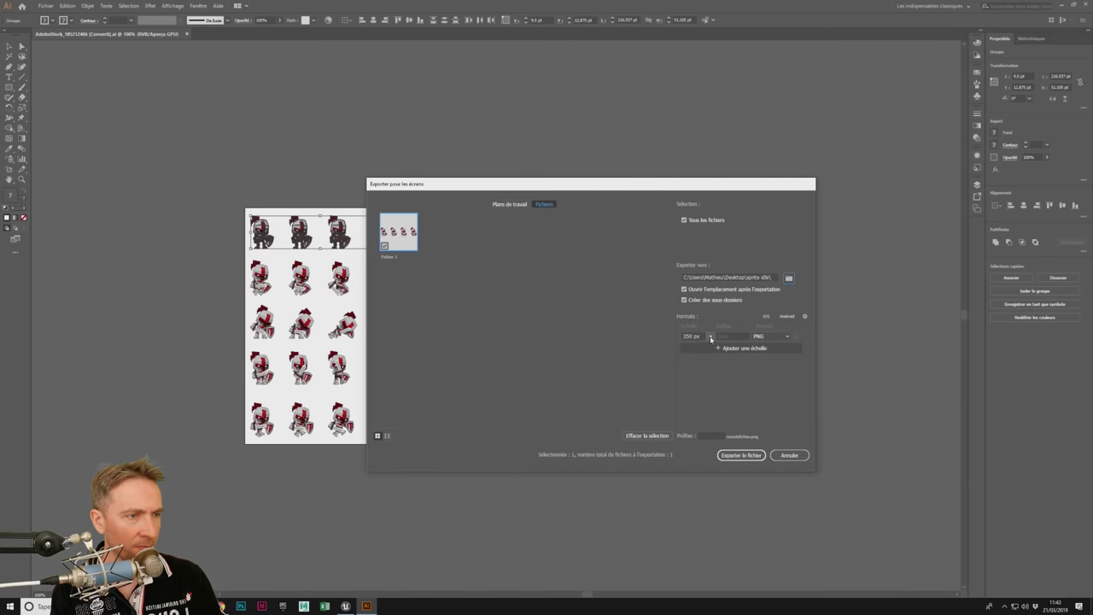
Step: Set the export scale to 4x and export the selected sprites as a PNG
{"action": "left_click", "coordinate": [710, 336]}
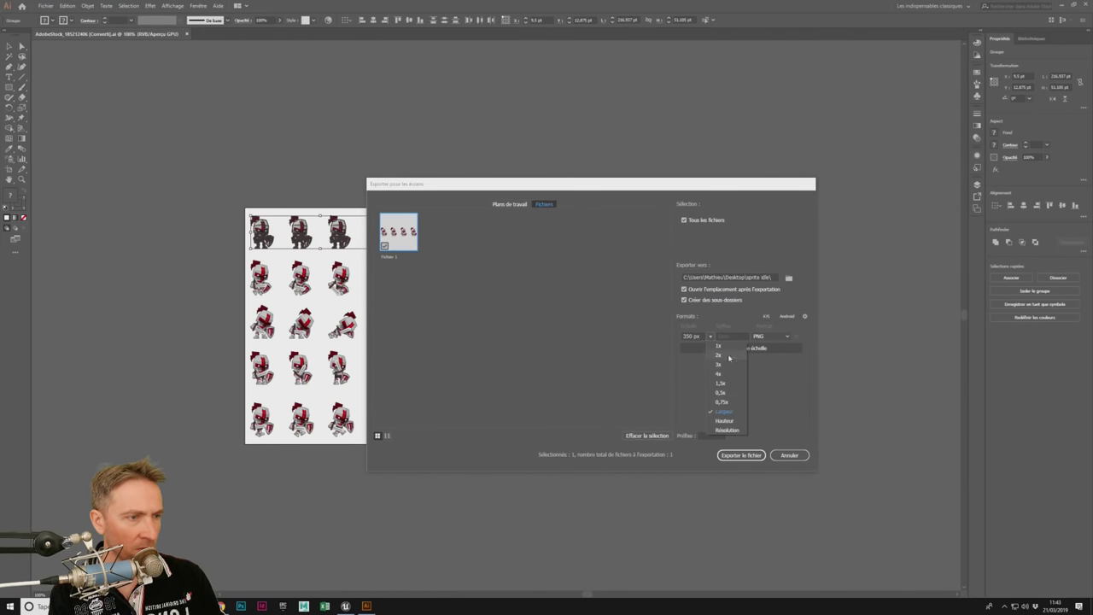
{"action": "left_click", "coordinate": [729, 356]}
{"action": "left_click", "coordinate": [709, 337]}
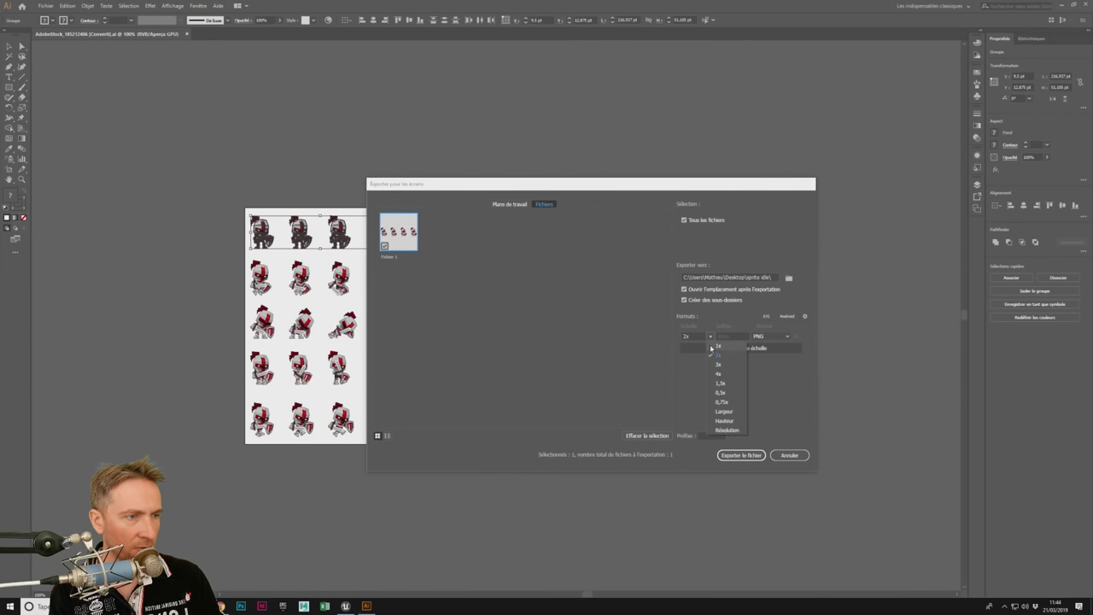
{"action": "left_click", "coordinate": [726, 374]}
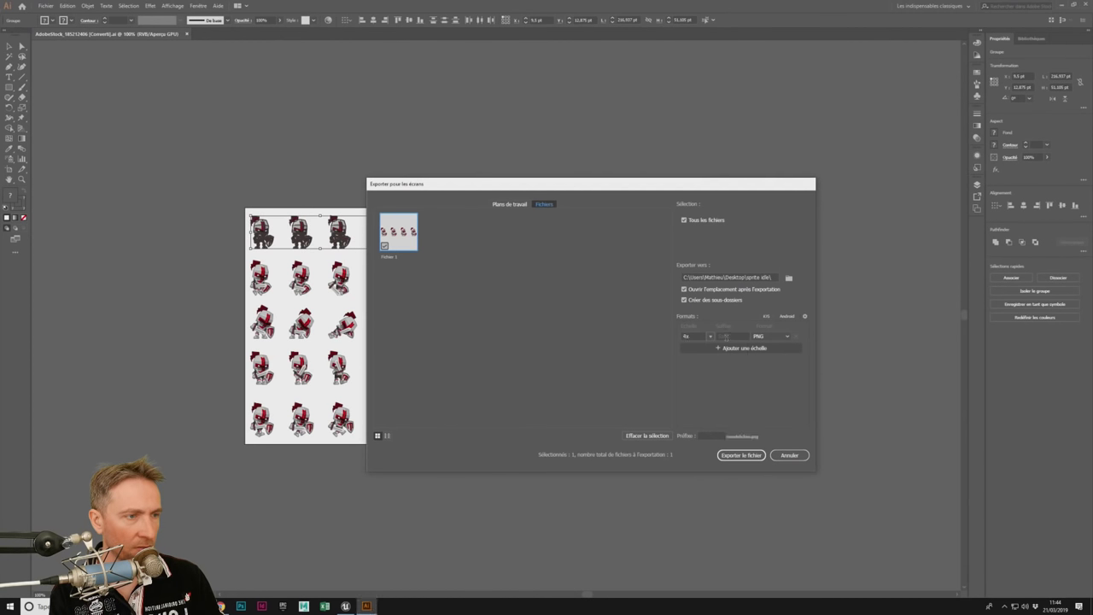
{"action": "left_click", "coordinate": [752, 457]}
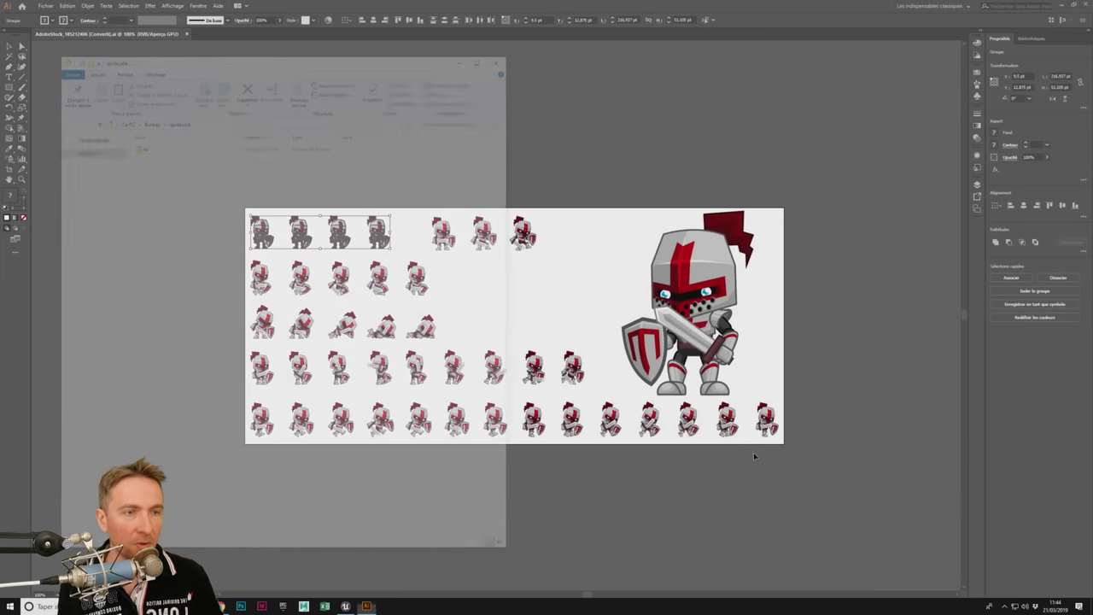
Step: Open the 4x folder and preview Fichier 1.png, which shows the four idle knight sprites
{"action": "double_click", "coordinate": [138, 144]}
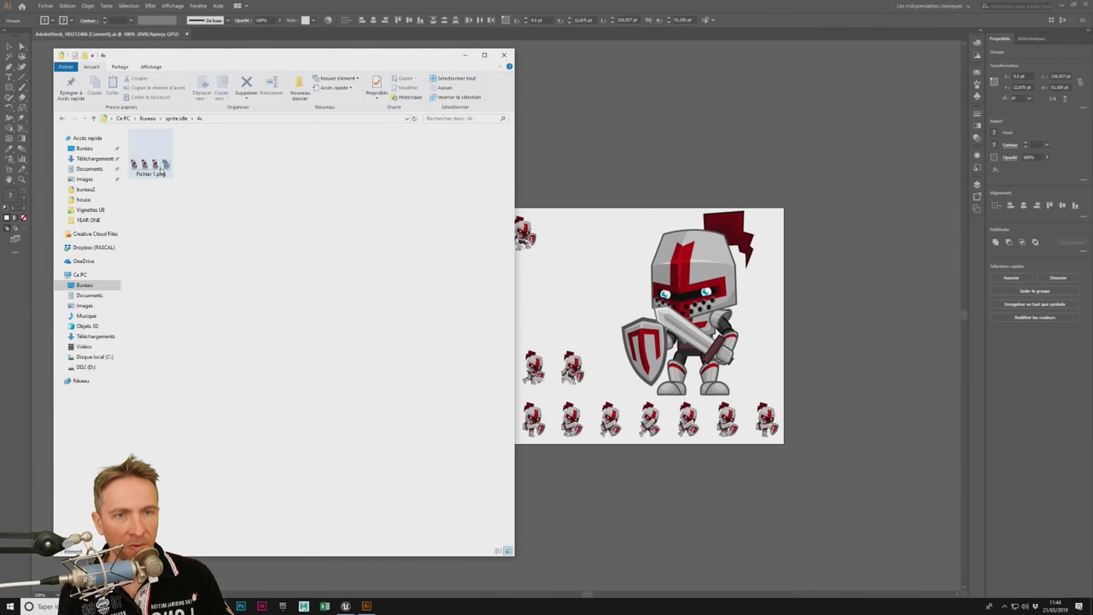
{"action": "double_click", "coordinate": [153, 167]}
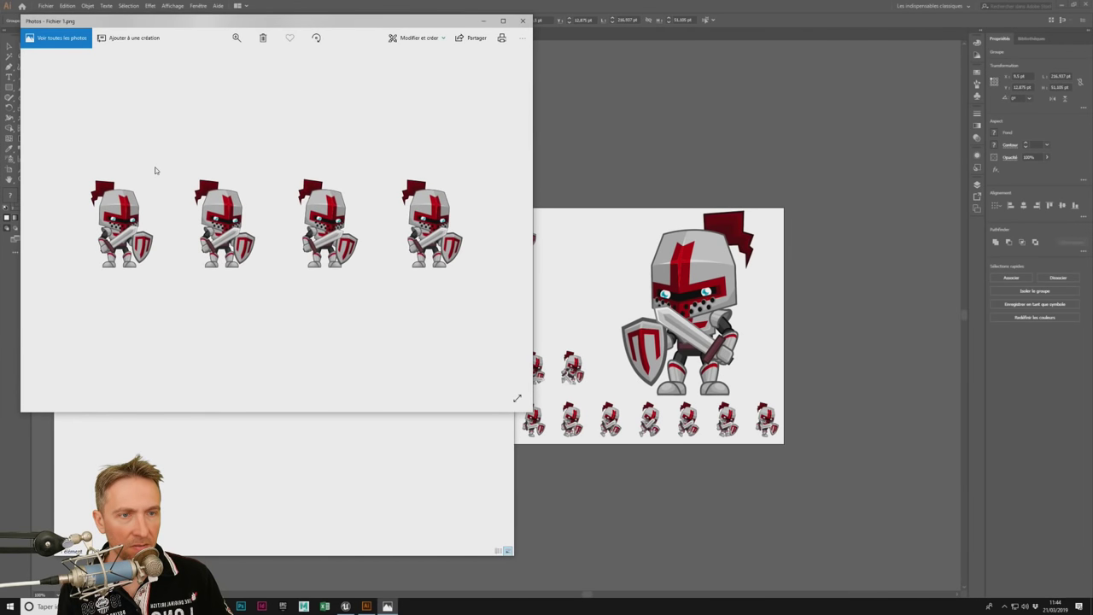
{"action": "left_click", "coordinate": [522, 21]}
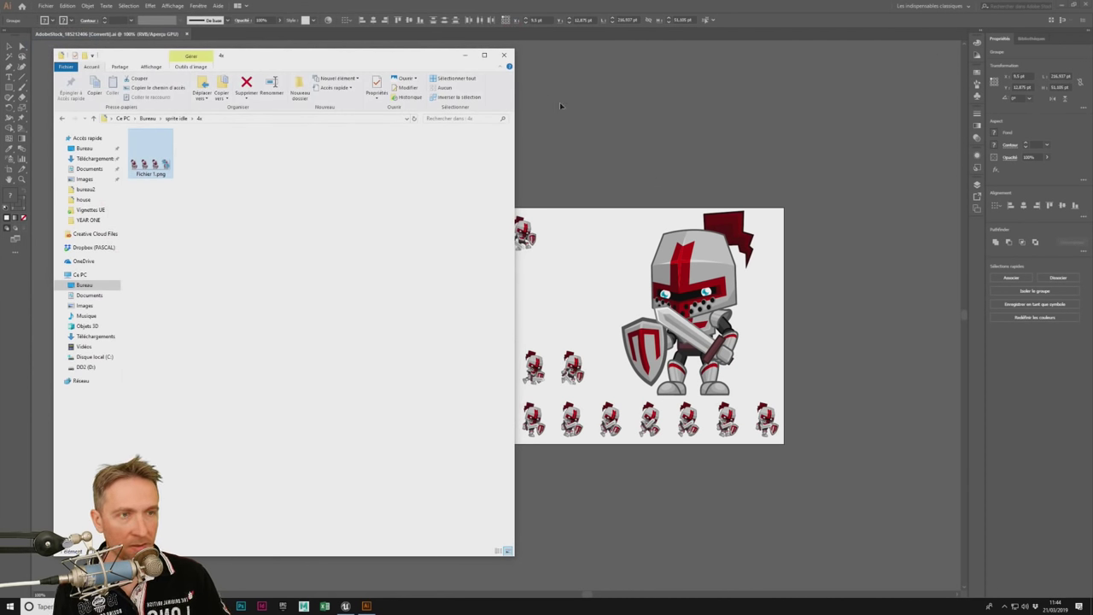
Step: In Unreal, create a 'sprites' folder under Content and open it
{"action": "left_click", "coordinate": [345, 606]}
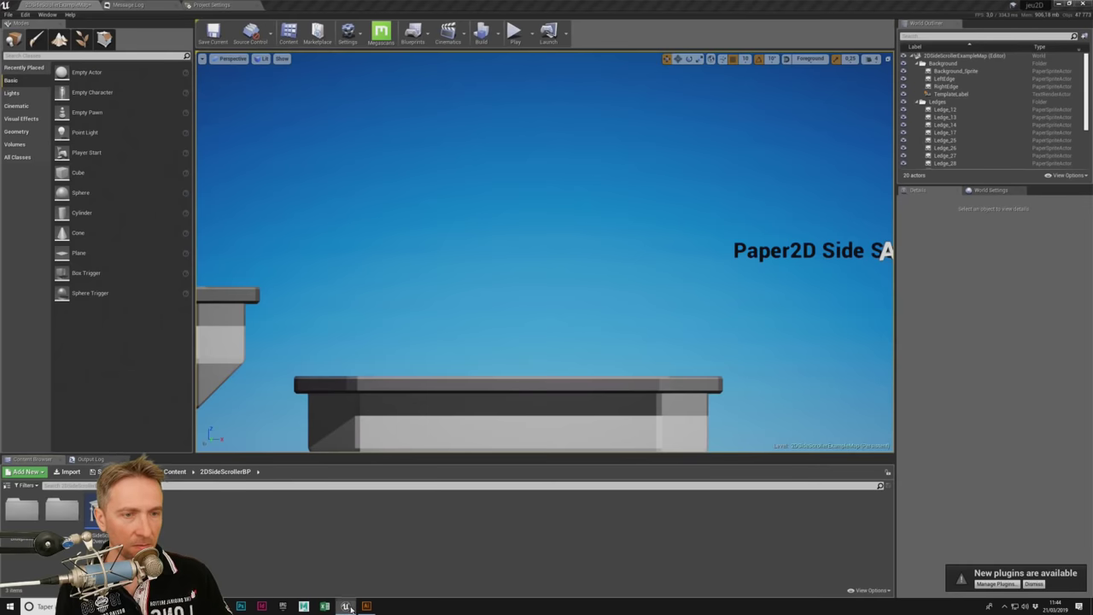
{"action": "key", "text": "alt+Left"}
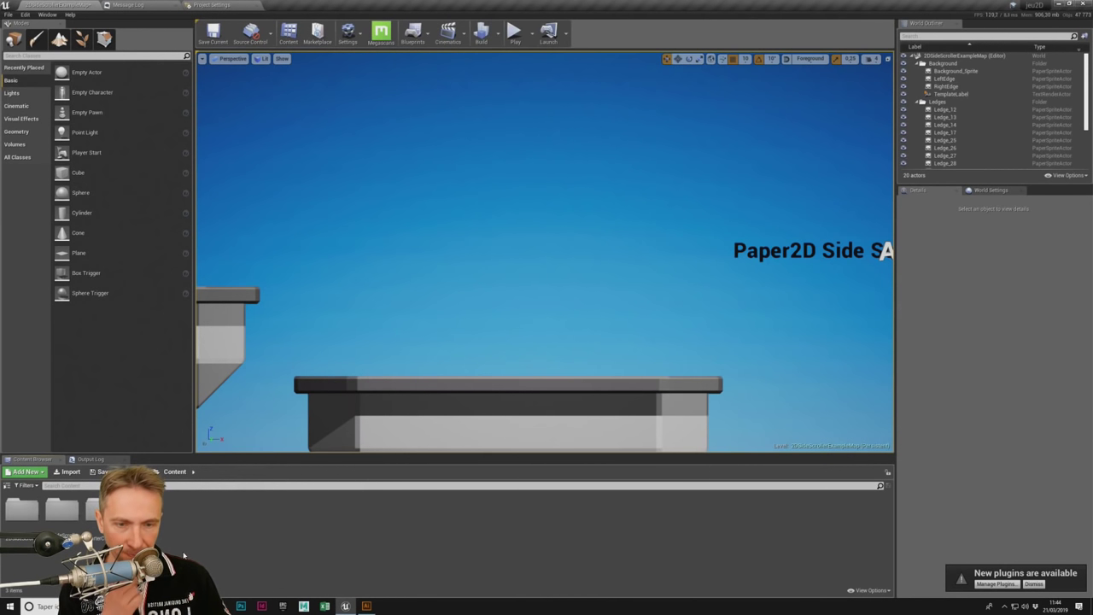
{"action": "right_click", "coordinate": [186, 542]}
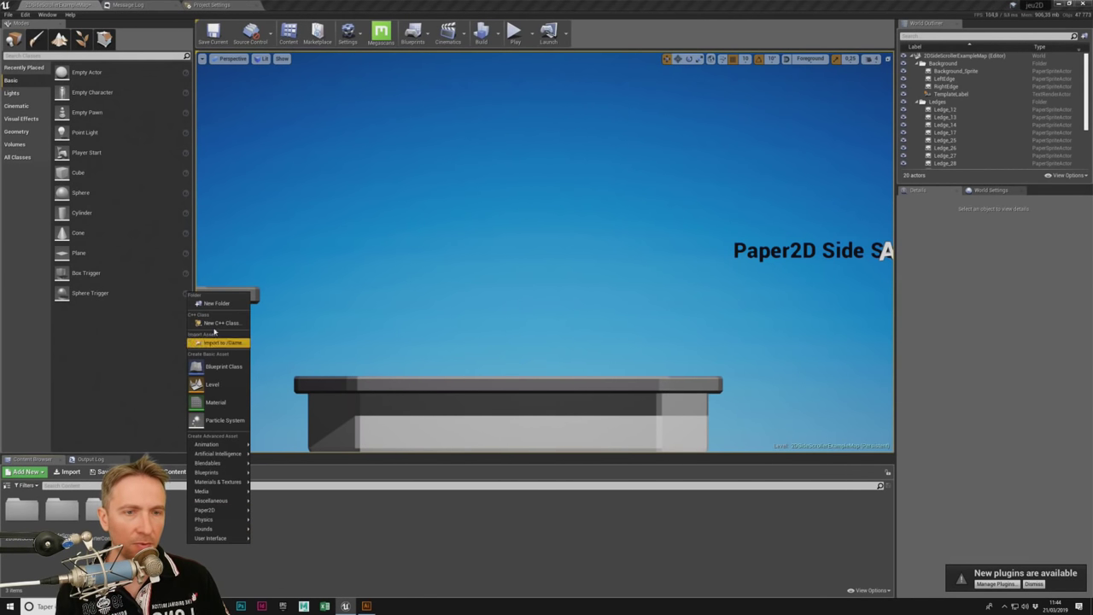
{"action": "left_click", "coordinate": [220, 301]}
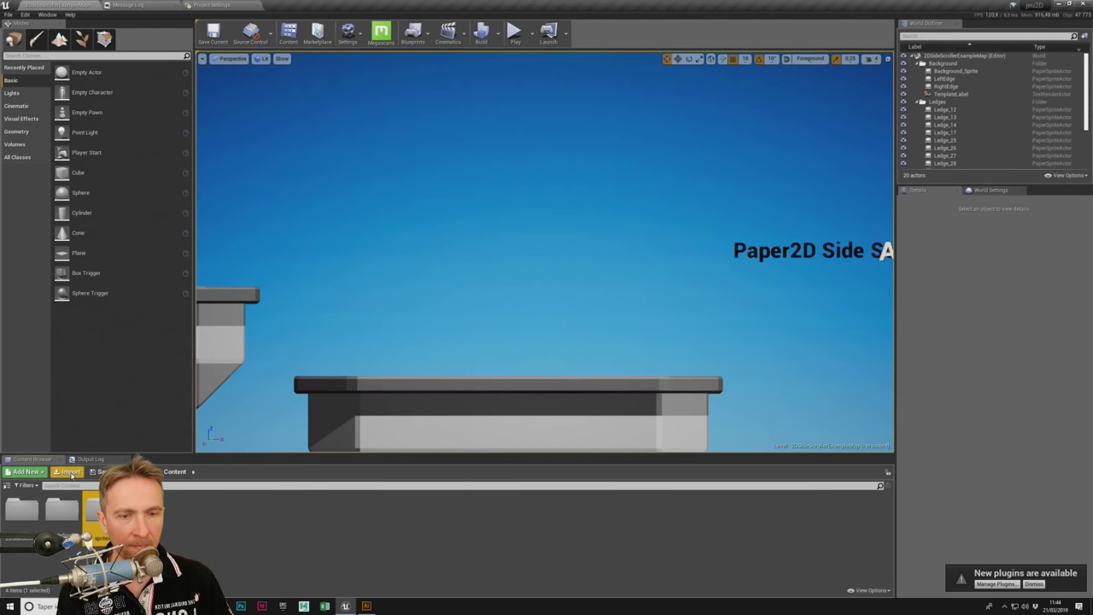
{"action": "left_click", "coordinate": [96, 510]}
{"action": "double_click", "coordinate": [96, 509]}
Step: Import the knight PNG from Desktop > sprite idle > 4x into the sprites folder
{"action": "left_click", "coordinate": [70, 471]}
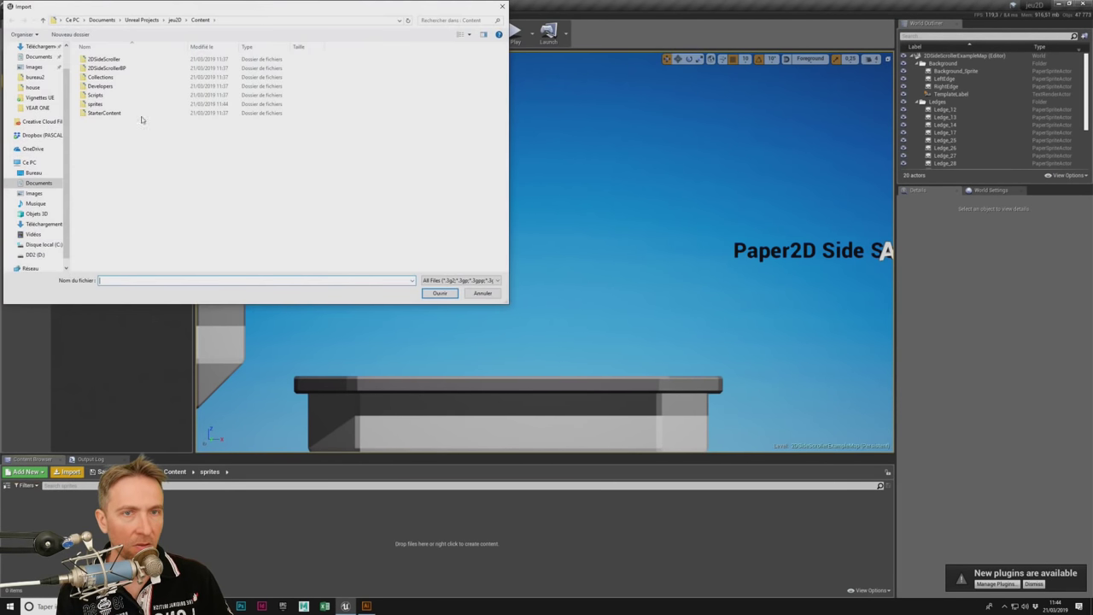
{"action": "left_click", "coordinate": [34, 172]}
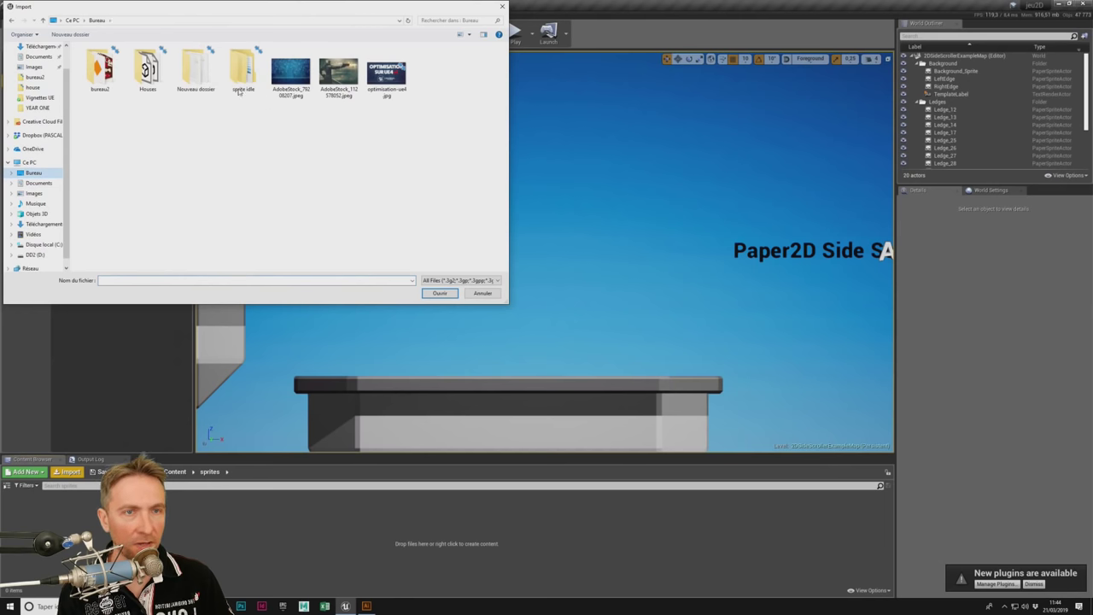
{"action": "double_click", "coordinate": [242, 73]}
{"action": "double_click", "coordinate": [89, 59]}
{"action": "double_click", "coordinate": [98, 56]}
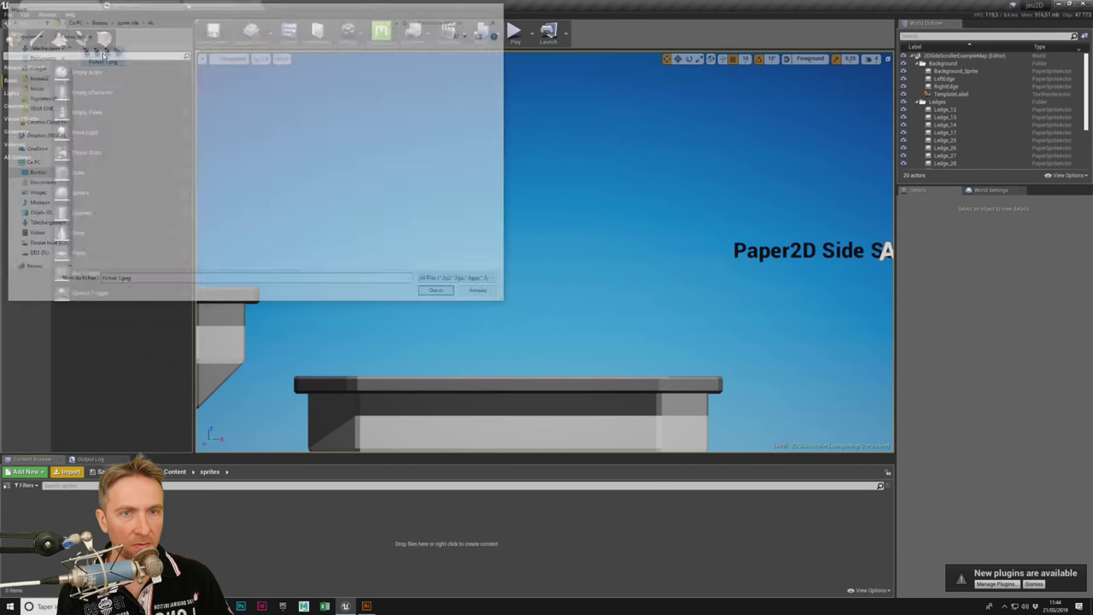
{"action": "left_click", "coordinate": [100, 536]}
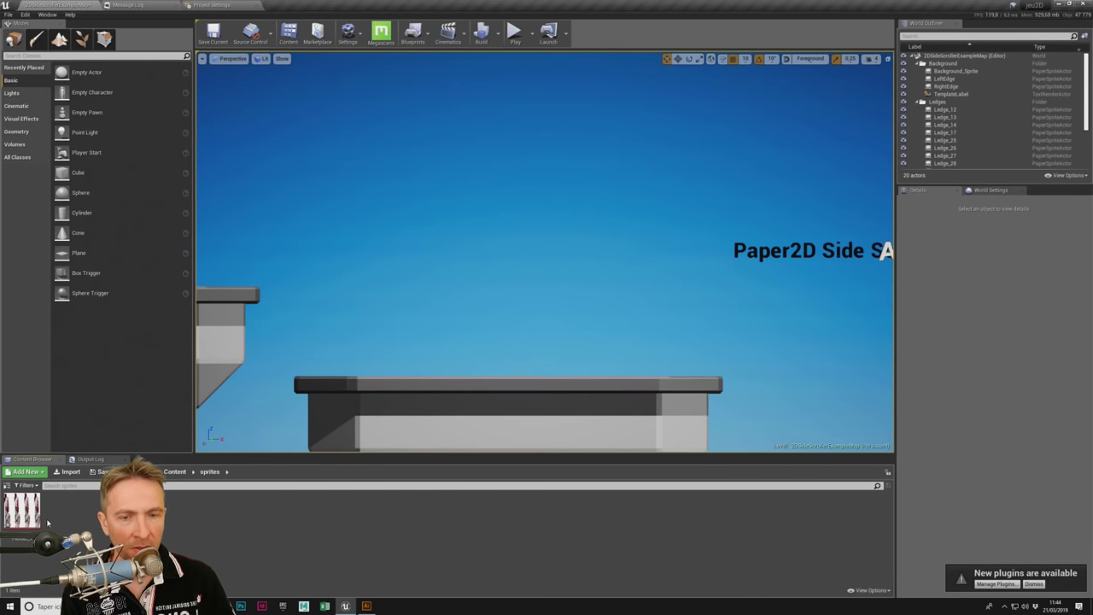
Step: Create a sprite from the Fichier_1 knight texture via Sprite Actions
{"action": "right_click", "coordinate": [22, 505]}
{"action": "mouse_move", "coordinate": [80, 291]}
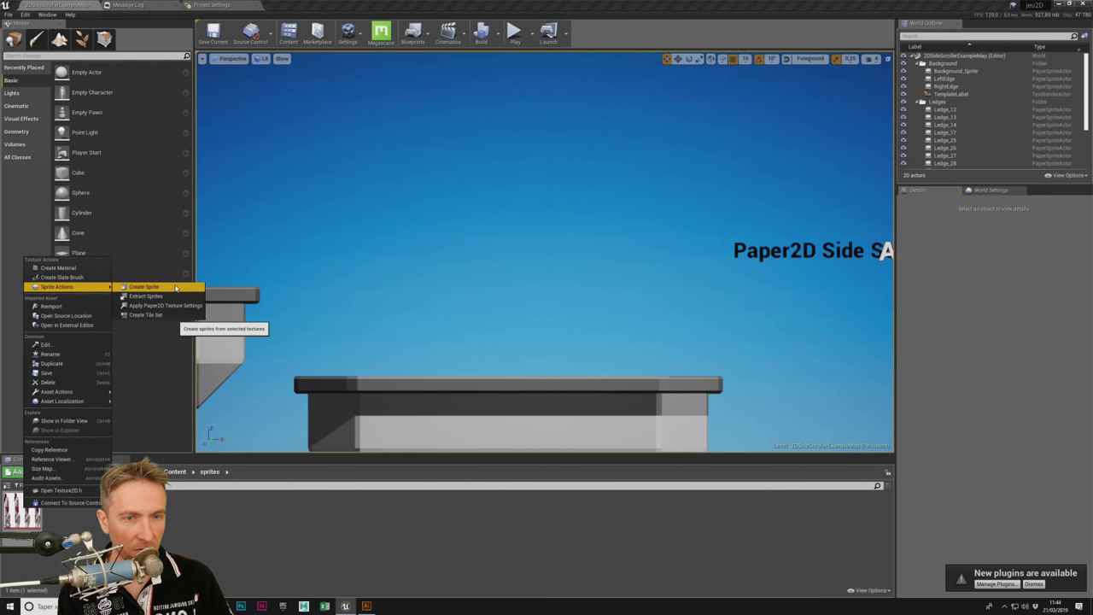
{"action": "left_click", "coordinate": [176, 289]}
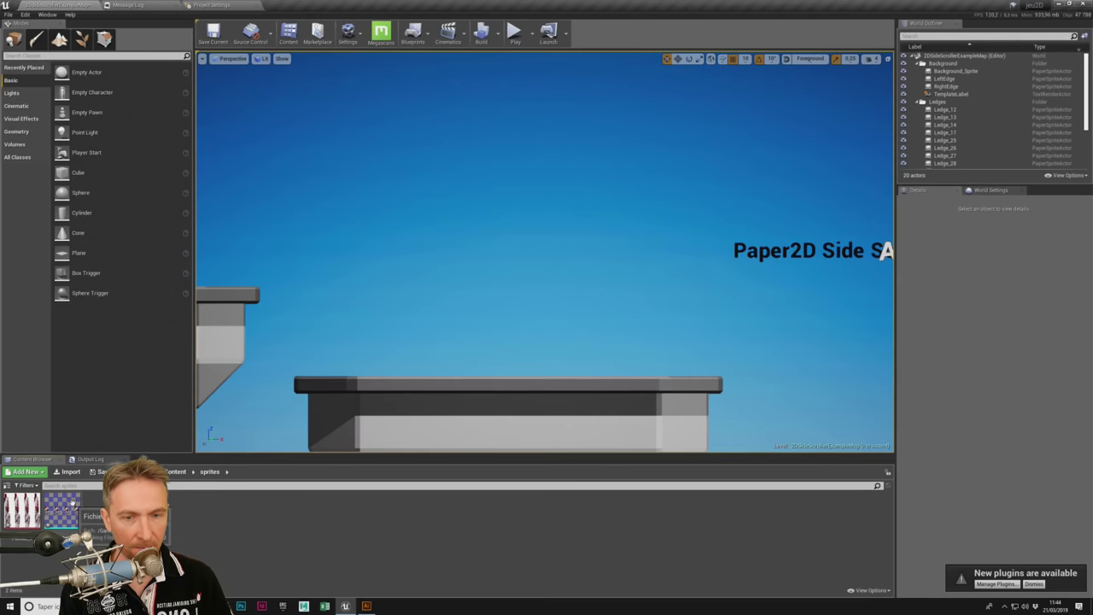
Step: Open and save Fichier_1_Sprite, docking its editor tab beside the level
{"action": "double_click", "coordinate": [73, 502]}
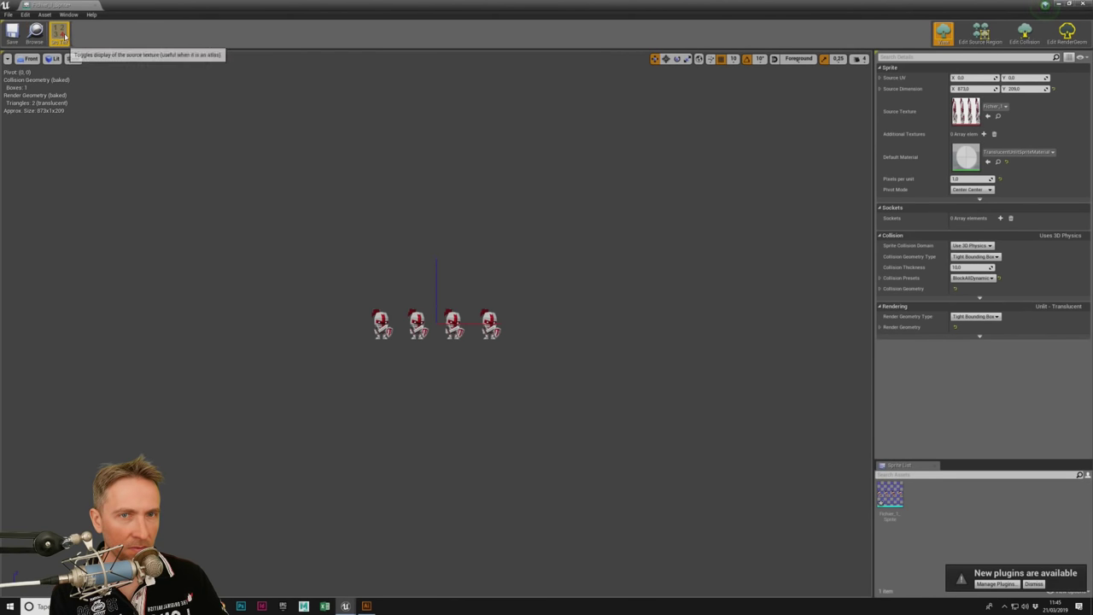
{"action": "key", "text": "ctrl+s"}
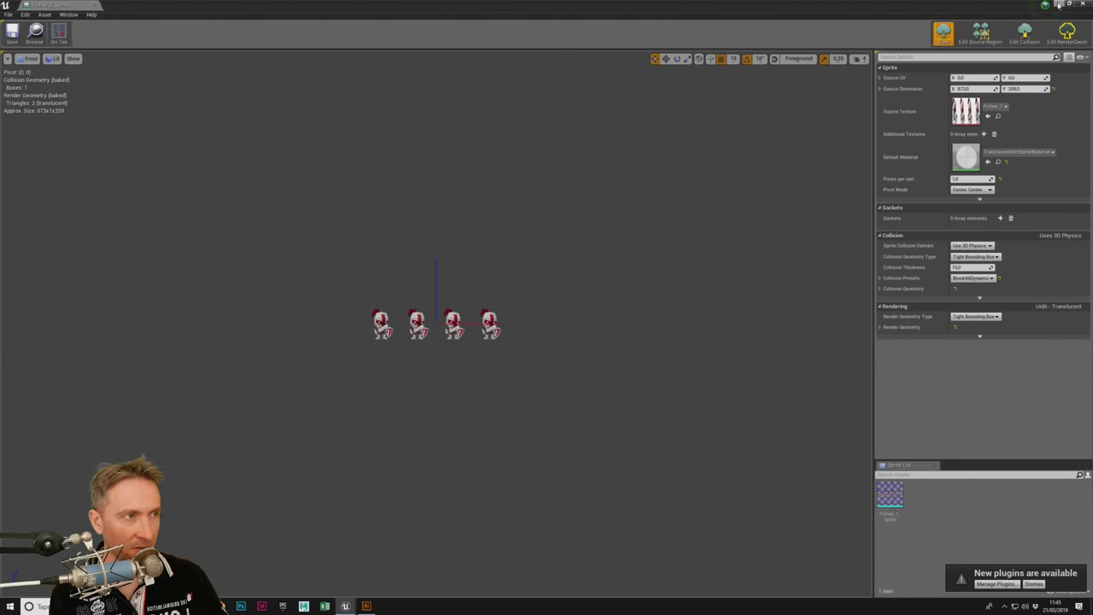
{"action": "left_click_drag", "start_coordinate": [89, 5], "coordinate": [88, 5]}
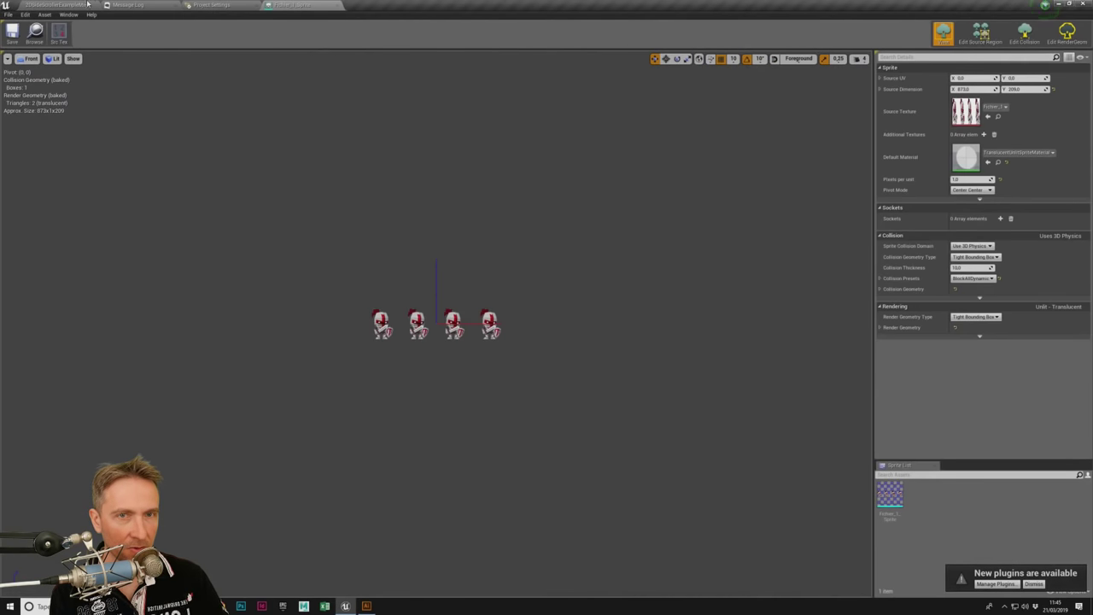
{"action": "left_click", "coordinate": [87, 5]}
Step: Create a flipbook from the Fichier_1_Sprite asset
{"action": "right_click", "coordinate": [63, 507]}
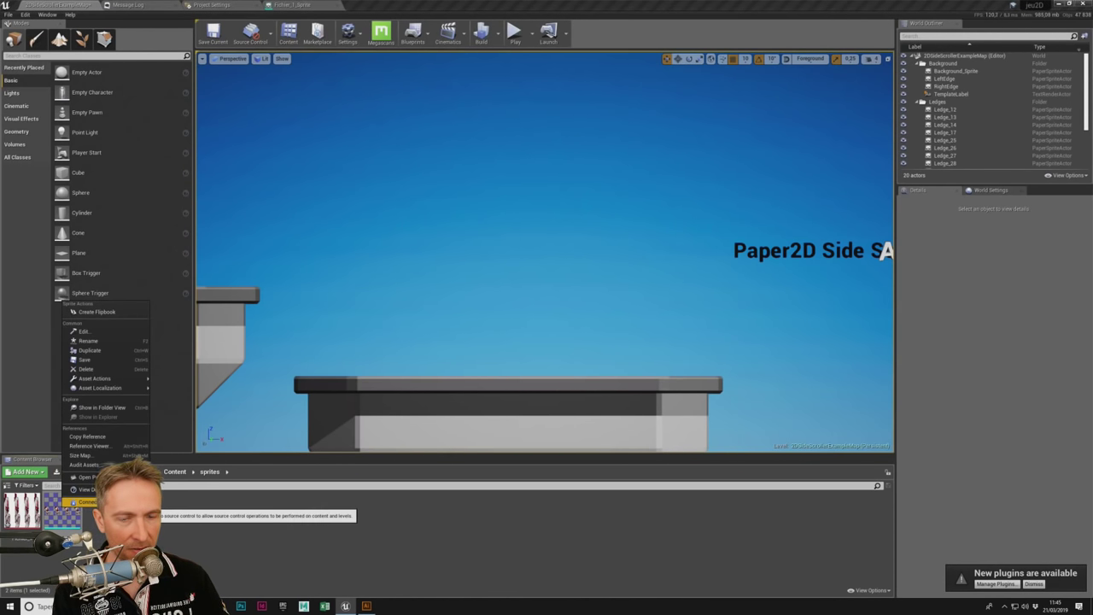
{"action": "right_click", "coordinate": [67, 516]}
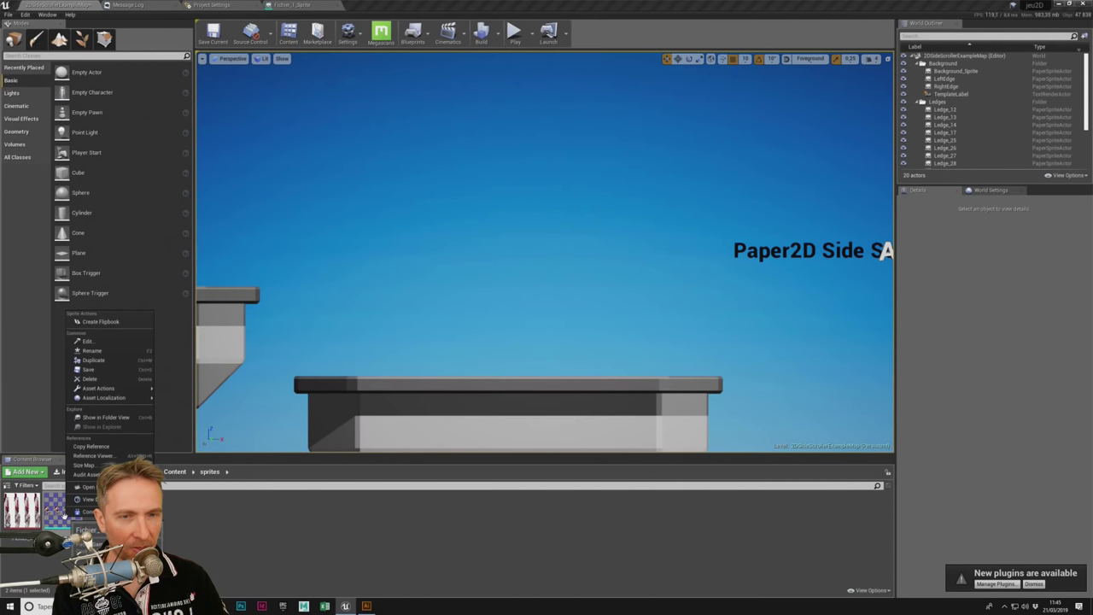
{"action": "left_click", "coordinate": [107, 323]}
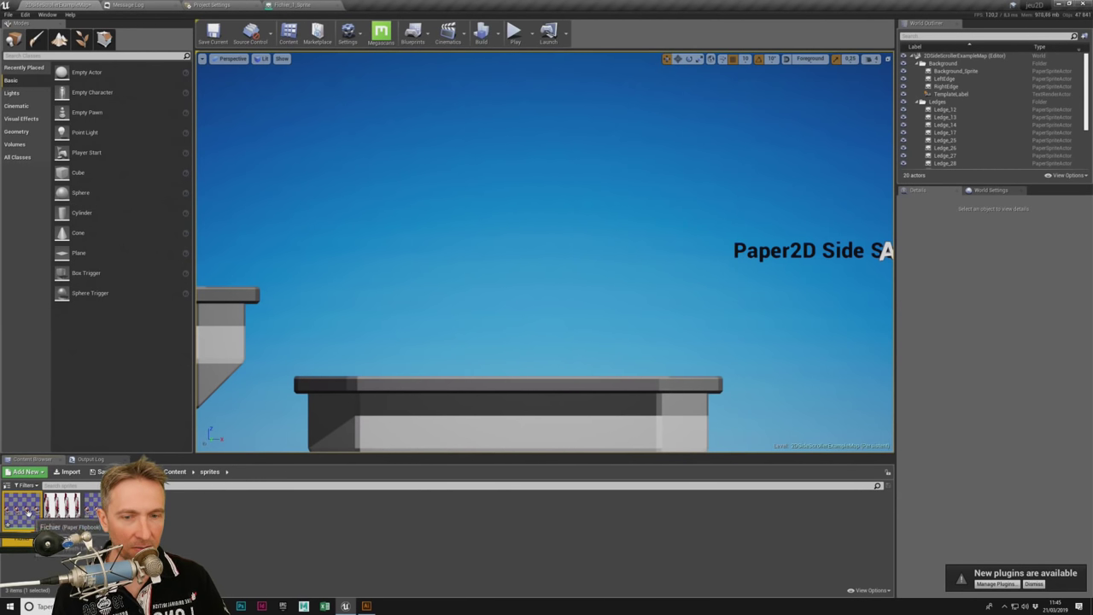
Step: Open and save the Fichier flipbook, then close the flipbook and sprite editors
{"action": "double_click", "coordinate": [30, 517]}
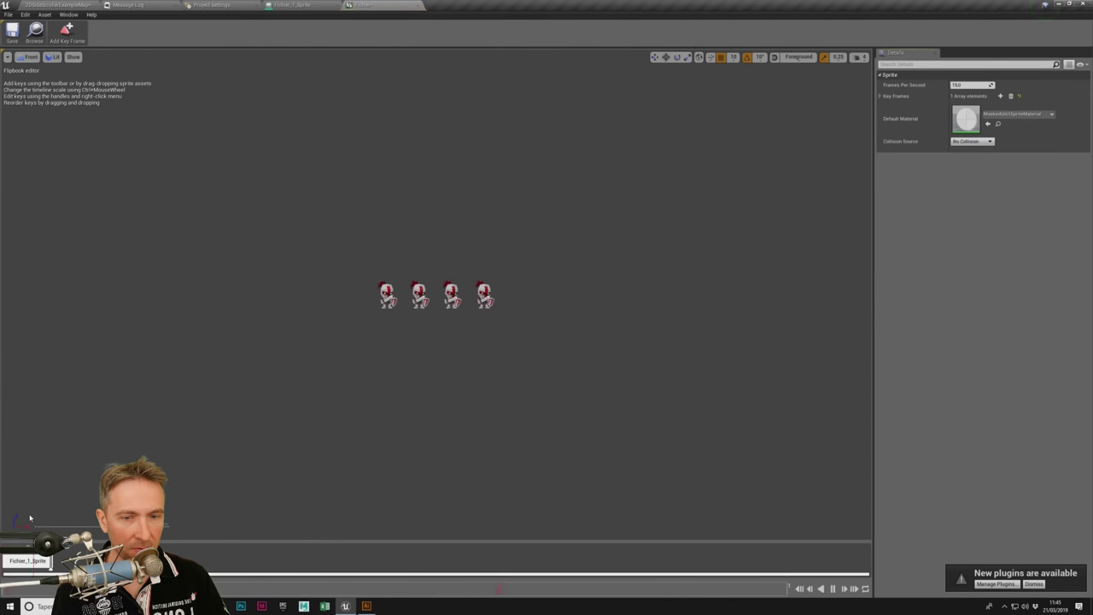
{"action": "left_click", "coordinate": [12, 34]}
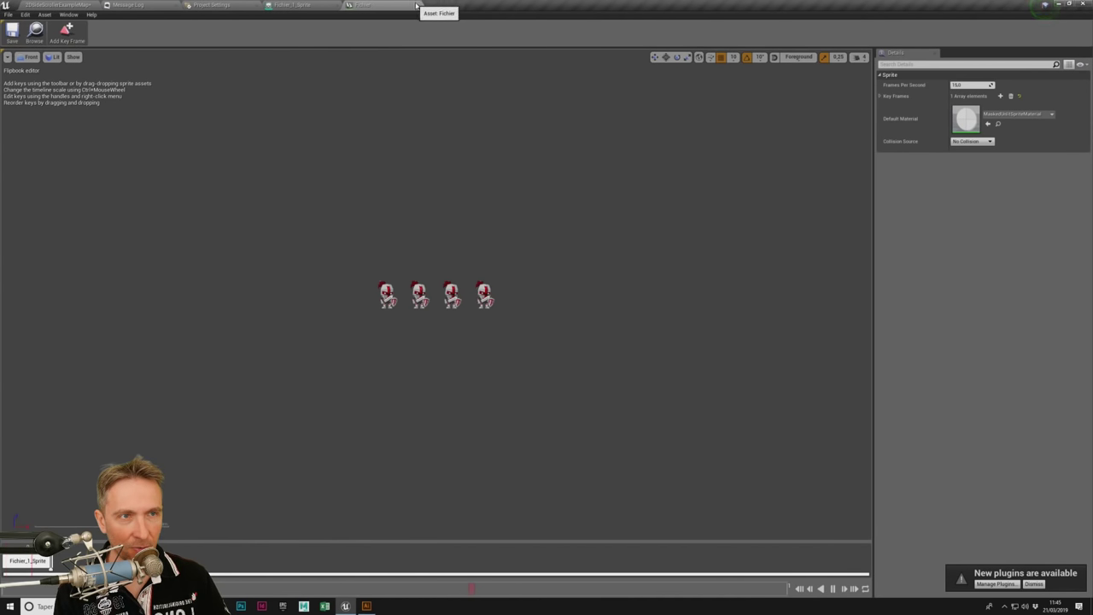
{"action": "left_click", "coordinate": [417, 5]}
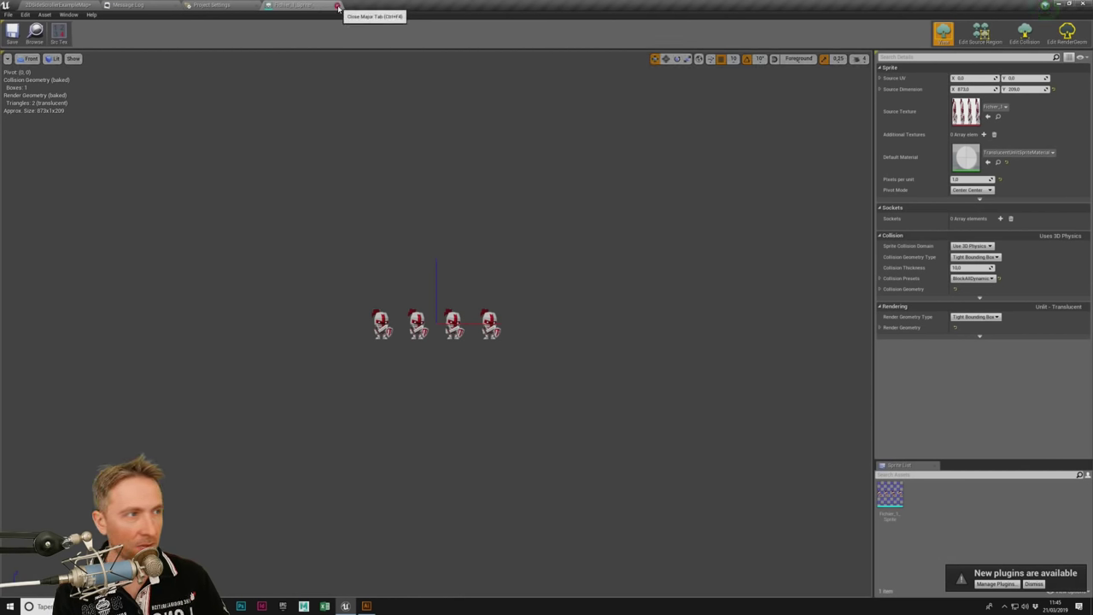
{"action": "left_click", "coordinate": [338, 7]}
{"action": "left_click", "coordinate": [48, 4]}
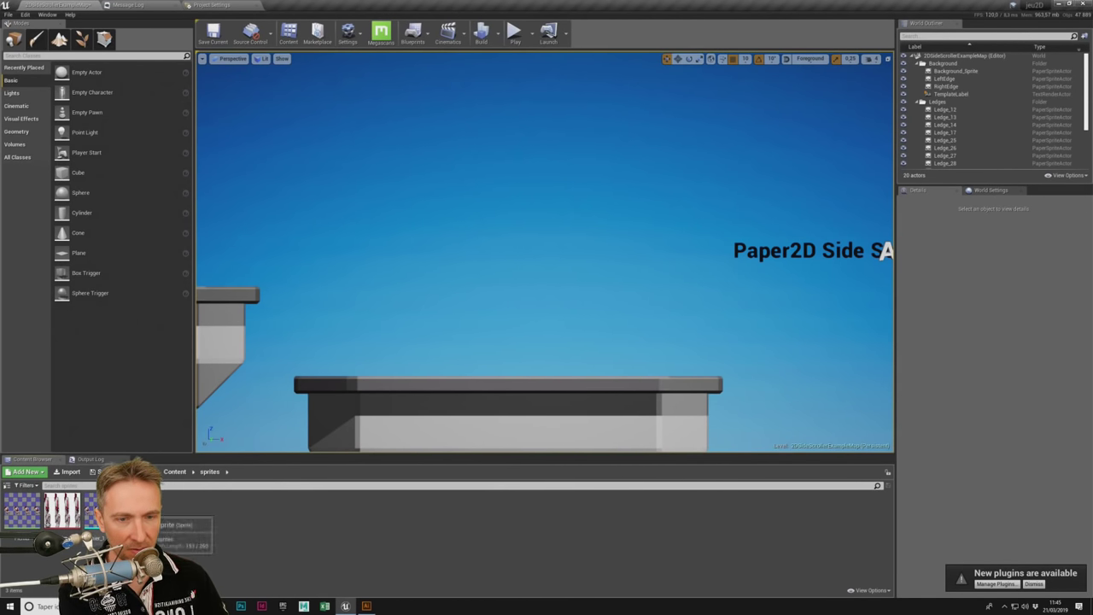
Step: Delete the Fichier flipbook and the Fichier_1_Sprite asset
{"action": "key", "text": "Delete"}
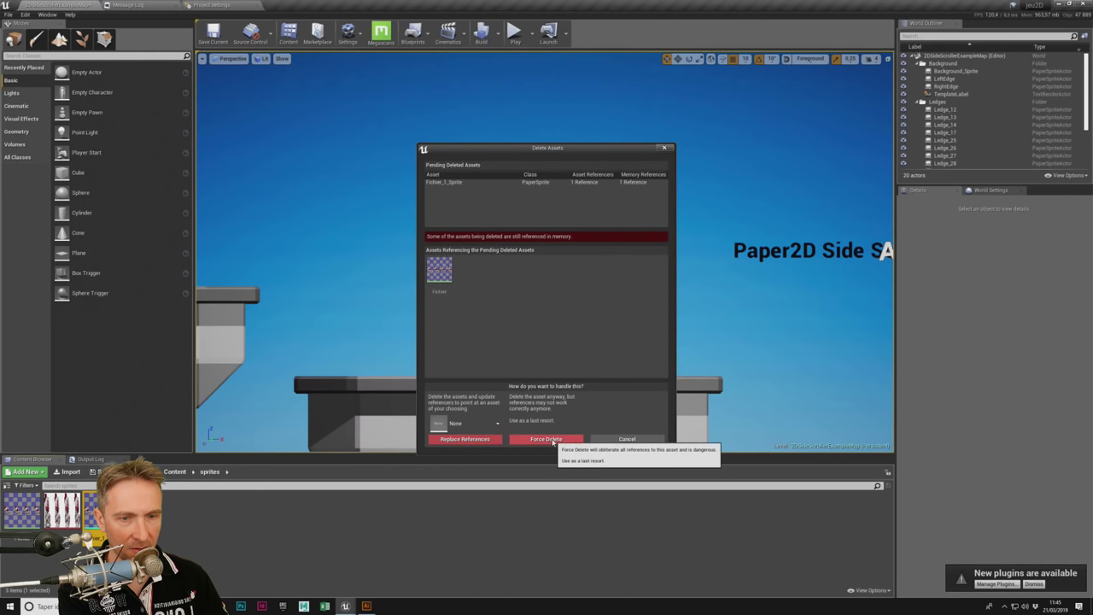
{"action": "left_click", "coordinate": [627, 439]}
{"action": "left_click", "coordinate": [21, 510]}
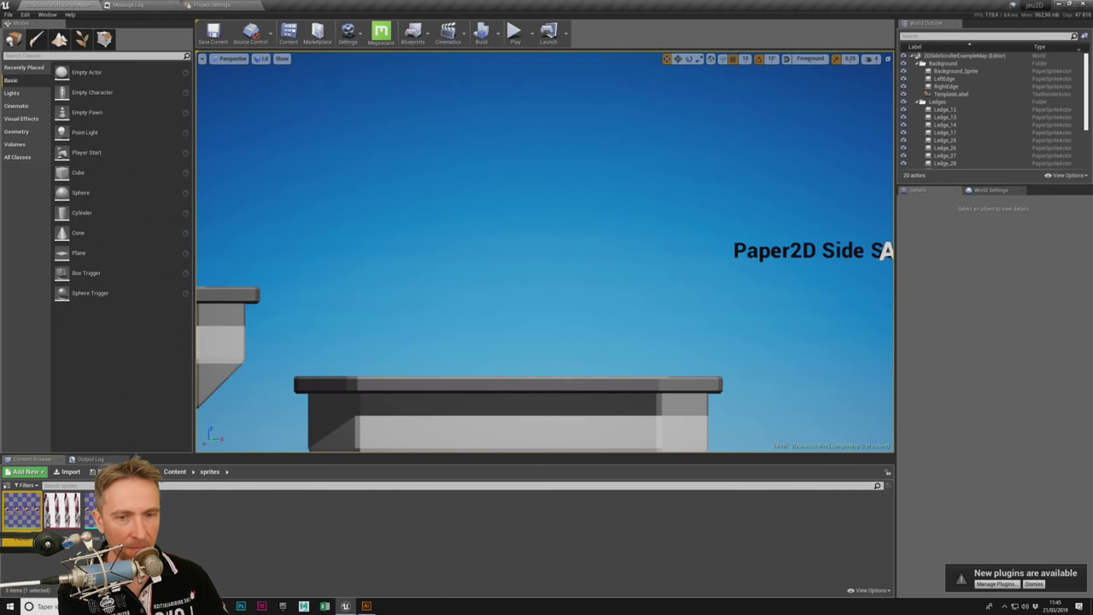
{"action": "key", "text": "Delete"}
{"action": "key", "text": "Return"}
{"action": "left_click", "coordinate": [58, 510]}
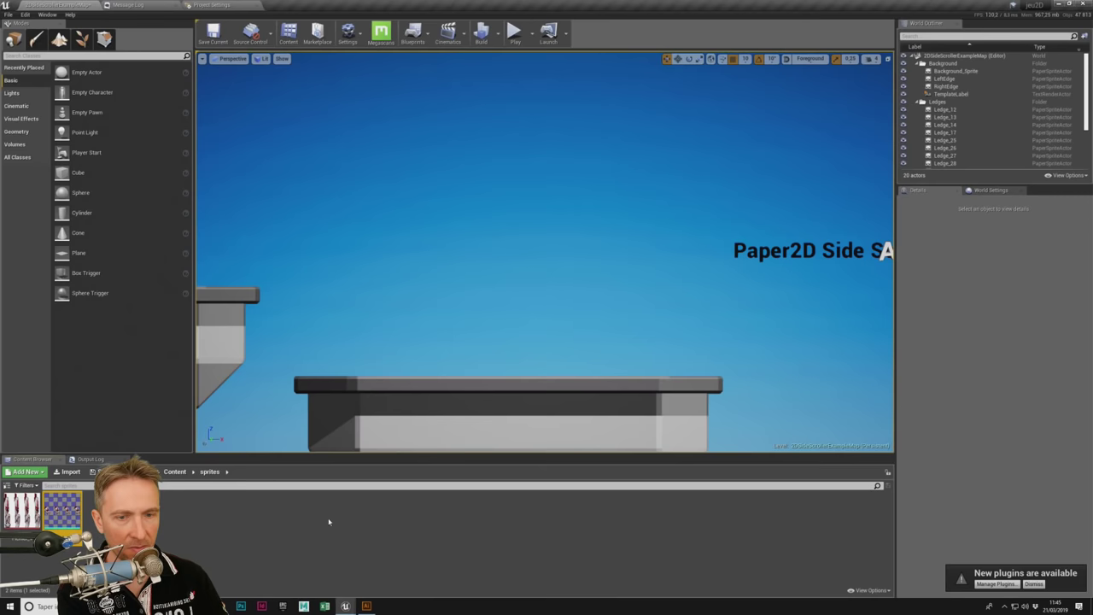
{"action": "key", "text": "Delete"}
{"action": "left_click", "coordinate": [517, 440]}
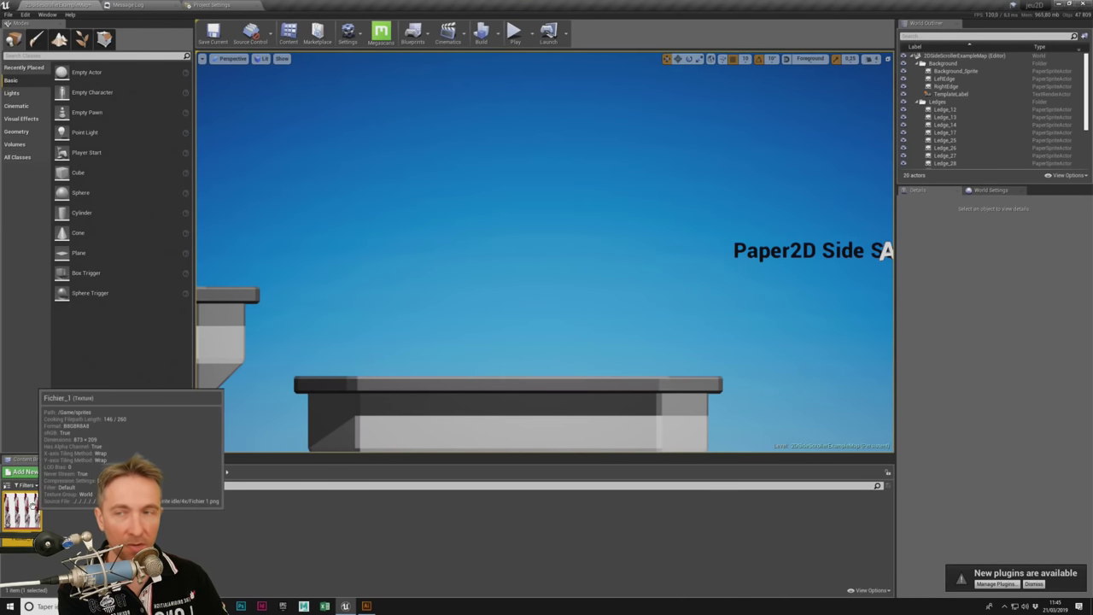
Step: Check the knight texture's Compression Settings without changing them, then close the Texture Editor
{"action": "double_click", "coordinate": [25, 511]}
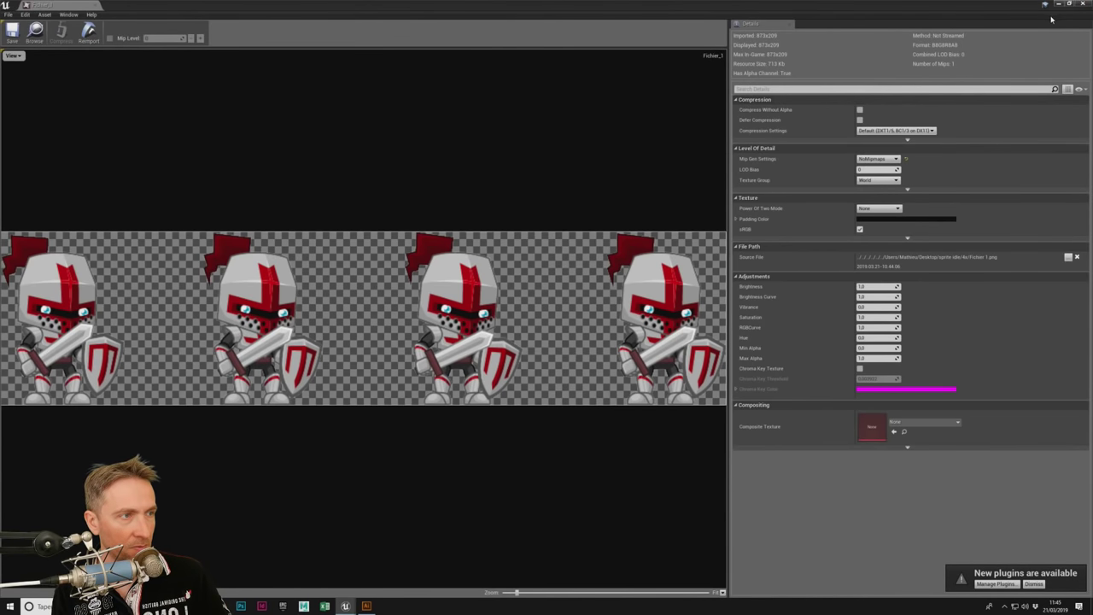
{"action": "left_click", "coordinate": [879, 131]}
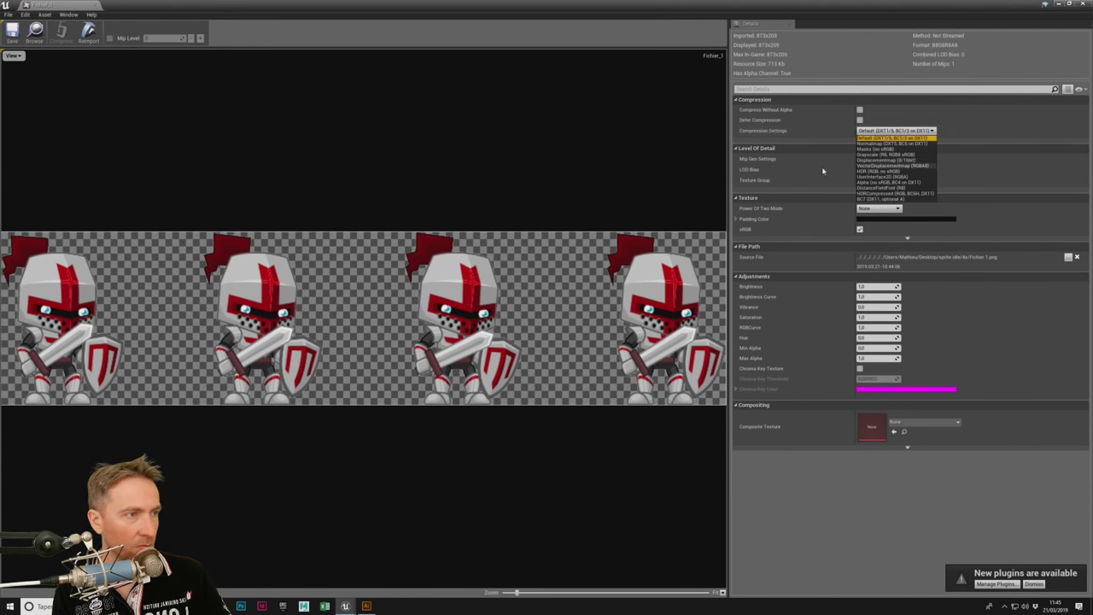
{"action": "key", "text": "Escape"}
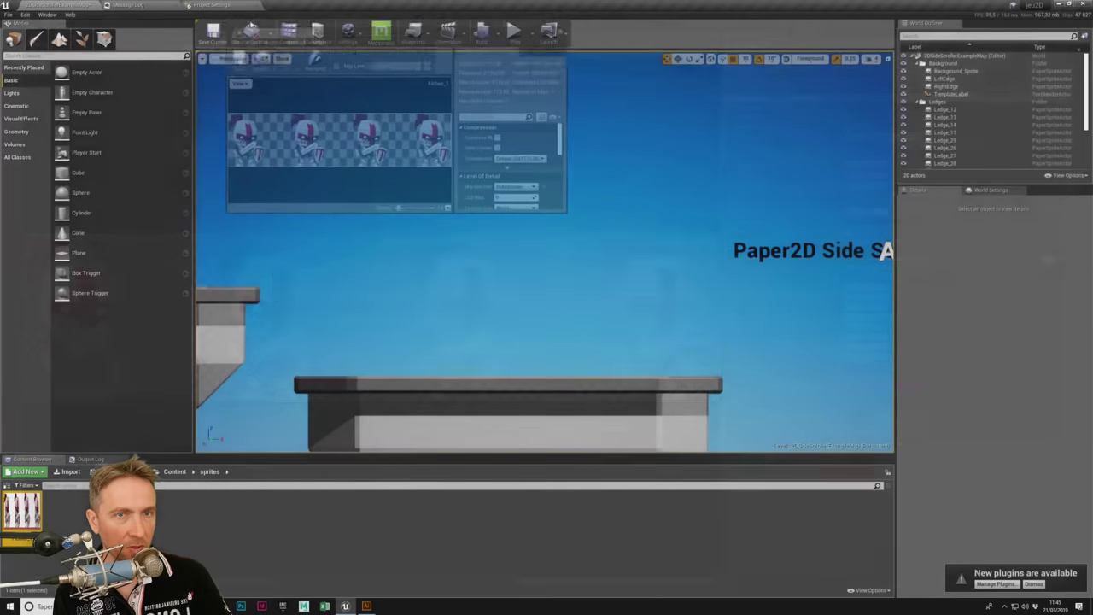
{"action": "key", "text": "alt+Tab"}
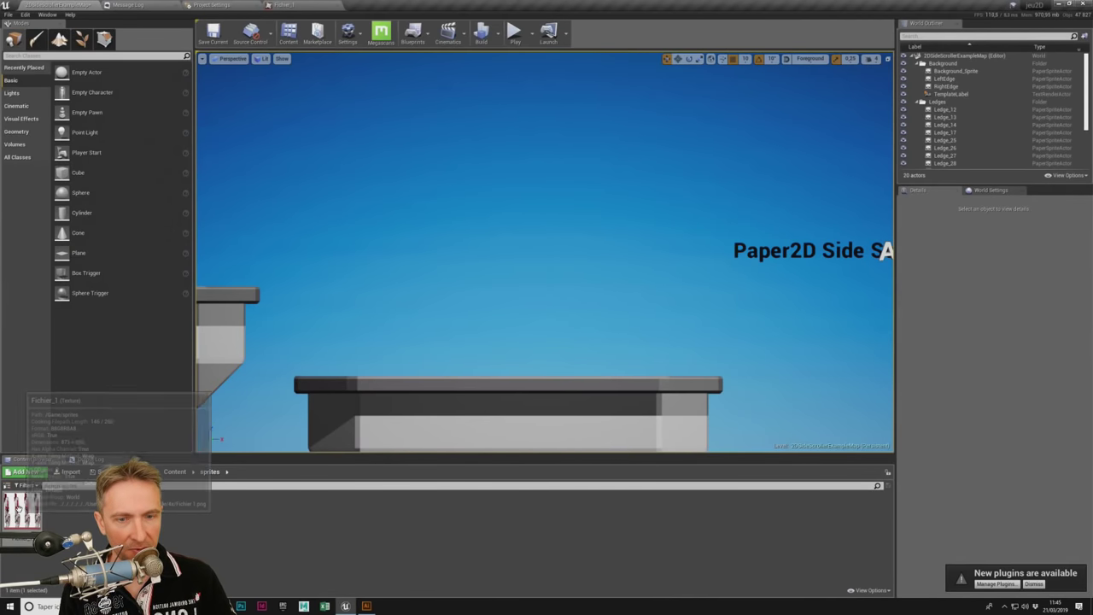
Step: Extract the individual knight sprites from the Fichier_1 texture
{"action": "right_click", "coordinate": [21, 510]}
{"action": "mouse_move", "coordinate": [85, 289]}
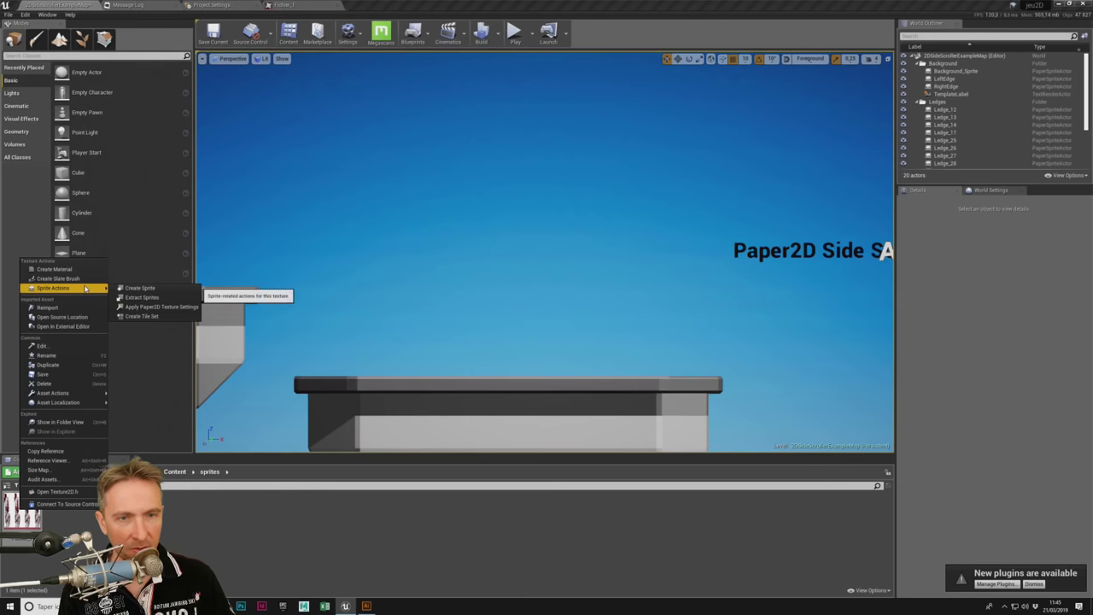
{"action": "left_click", "coordinate": [165, 300]}
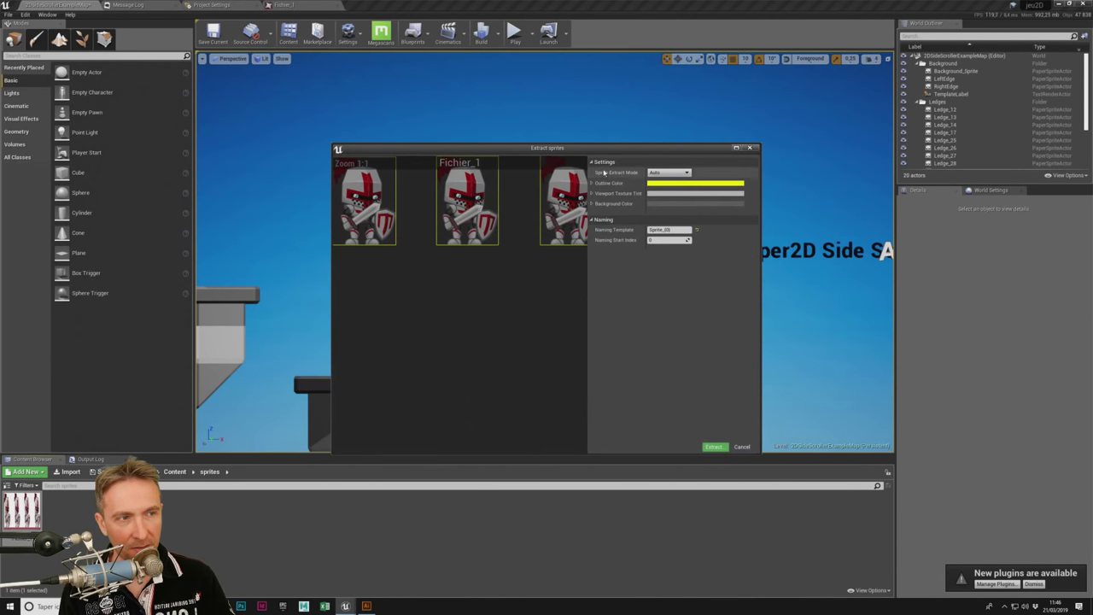
{"action": "left_click", "coordinate": [716, 448]}
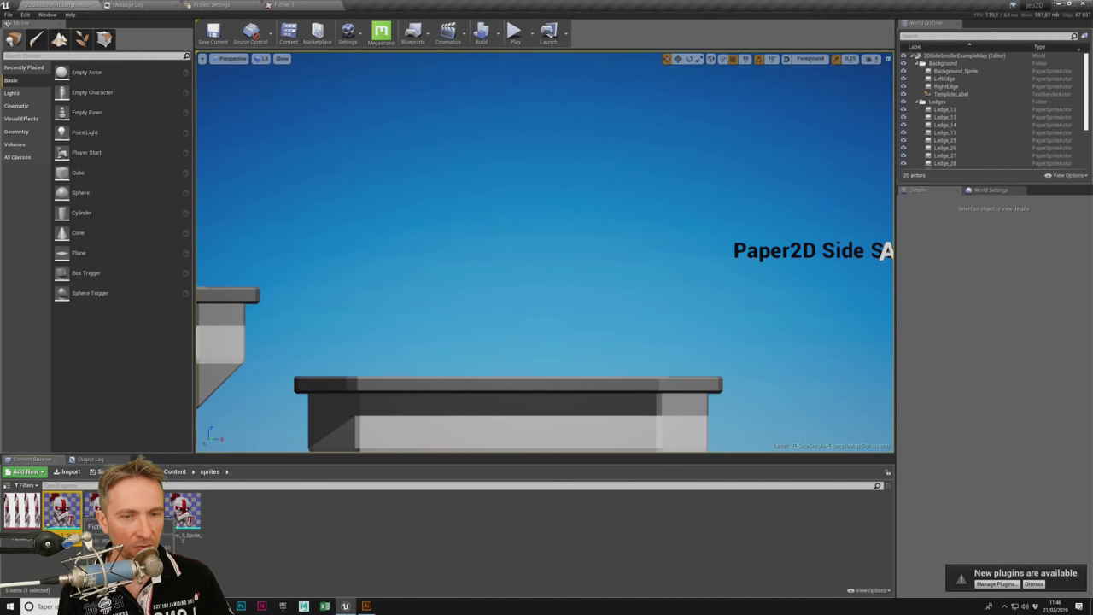
Step: Build a four-frame flipbook from the extracted sprites and preview the animation
{"action": "right_click", "coordinate": [182, 510]}
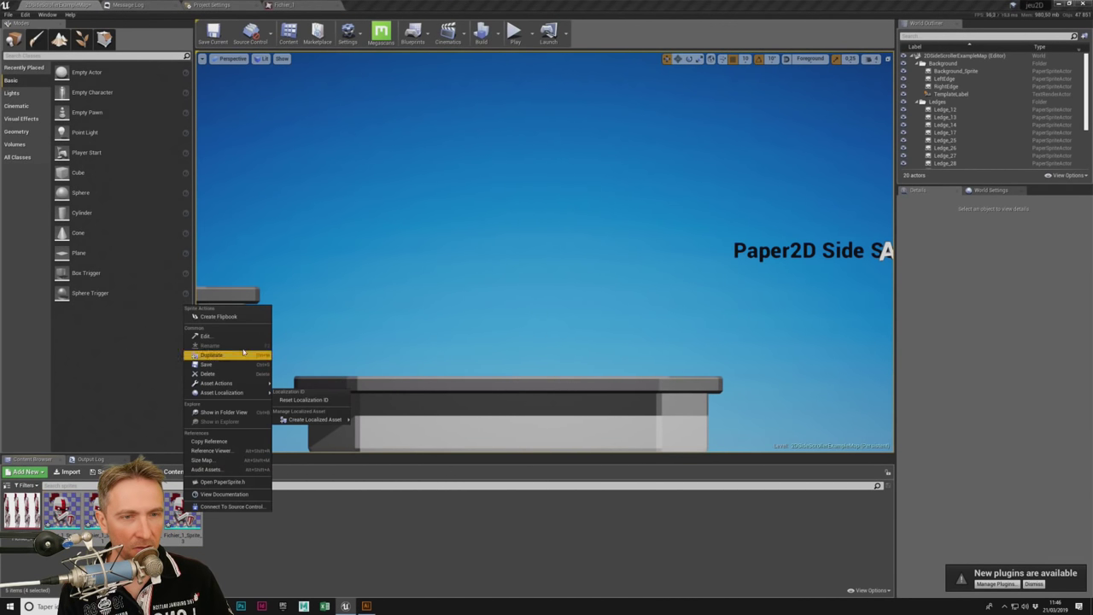
{"action": "left_click", "coordinate": [247, 316]}
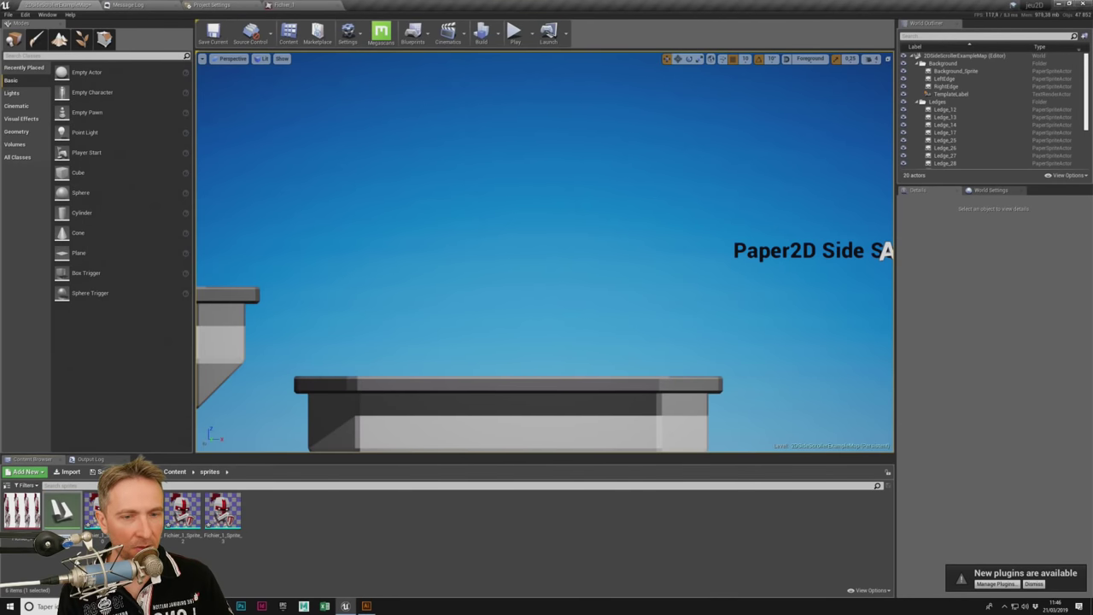
{"action": "double_click", "coordinate": [63, 511]}
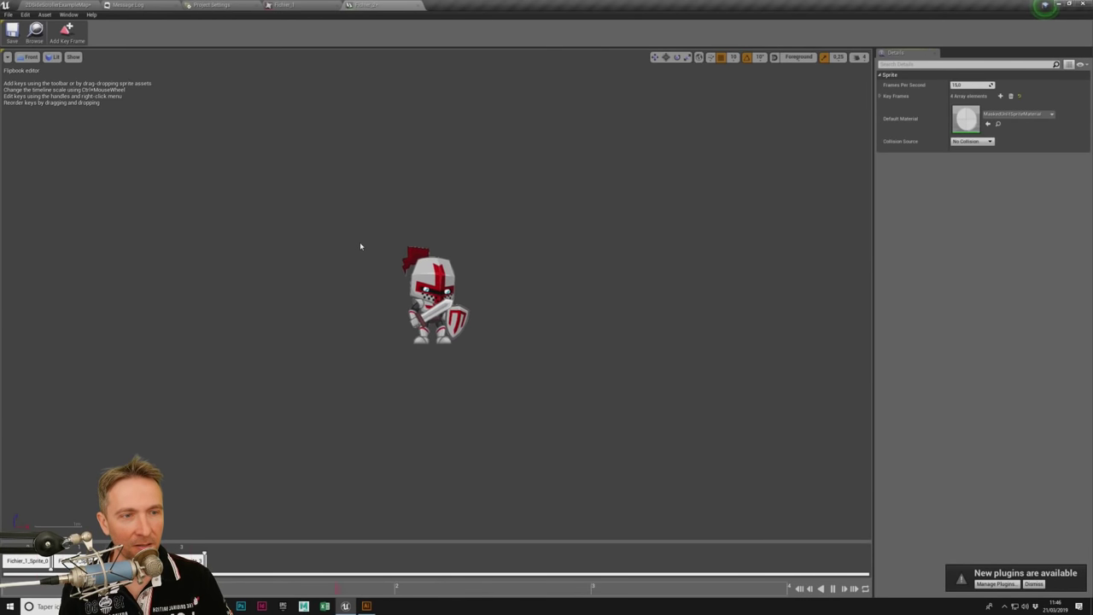
{"action": "left_click", "coordinate": [57, 5]}
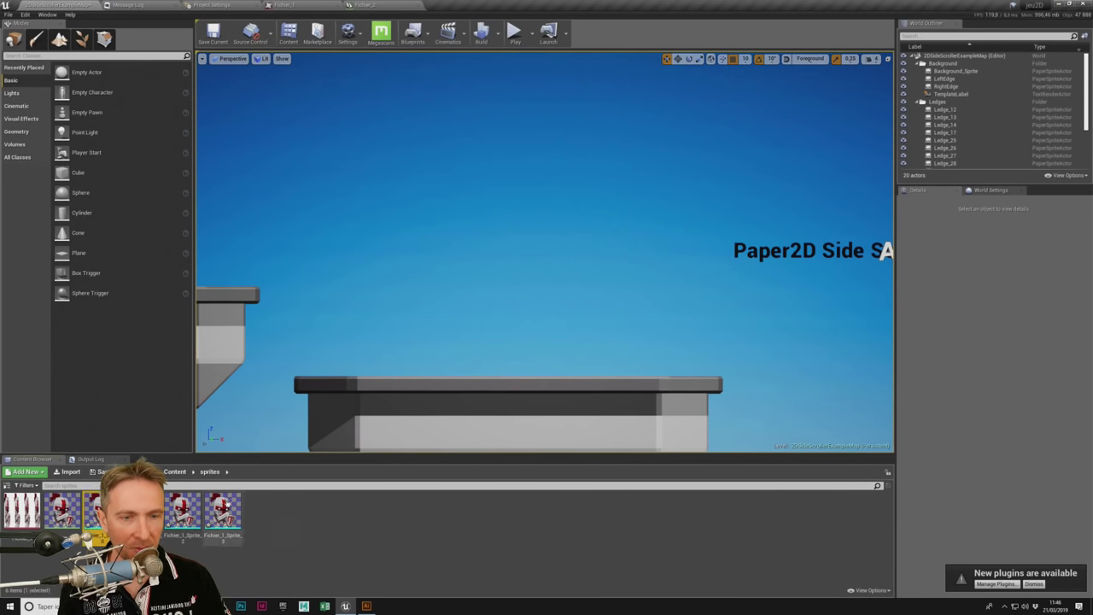
Step: Select the four extracted knight sprites and create a new subfolder in sprites
{"action": "left_click_drag", "start_coordinate": [269, 519], "coordinate": [94, 516]}
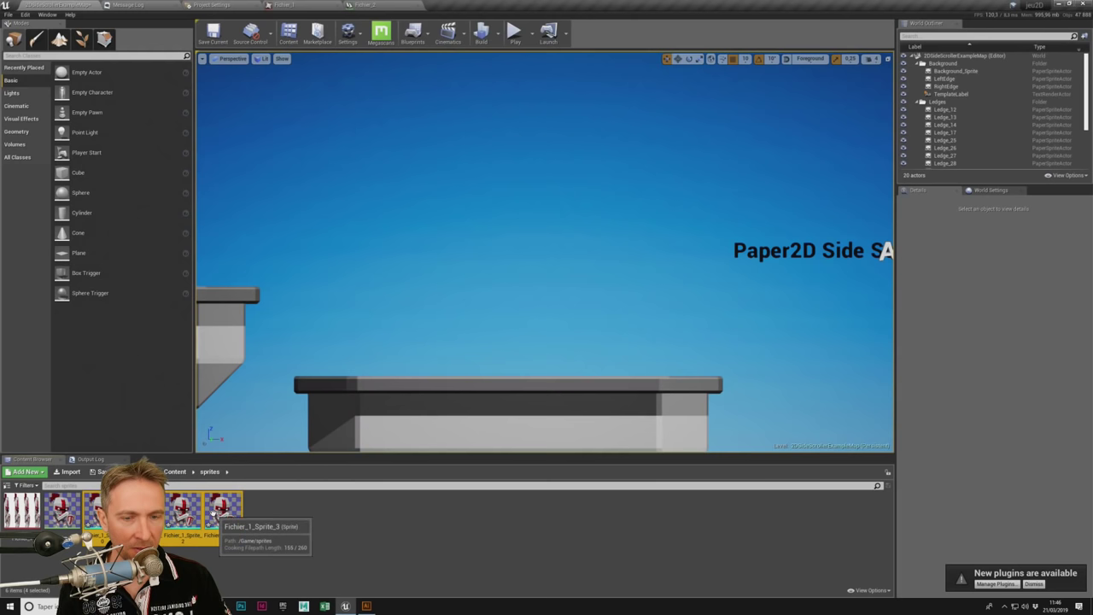
{"action": "key", "text": "ctrl+n"}
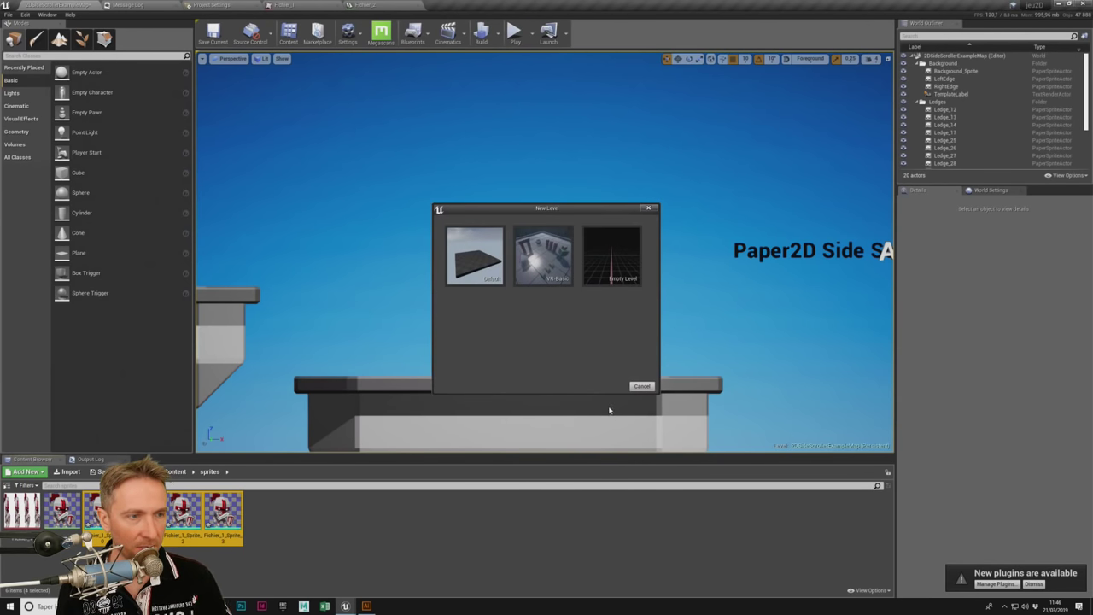
{"action": "left_click", "coordinate": [642, 386]}
{"action": "right_click", "coordinate": [363, 519]}
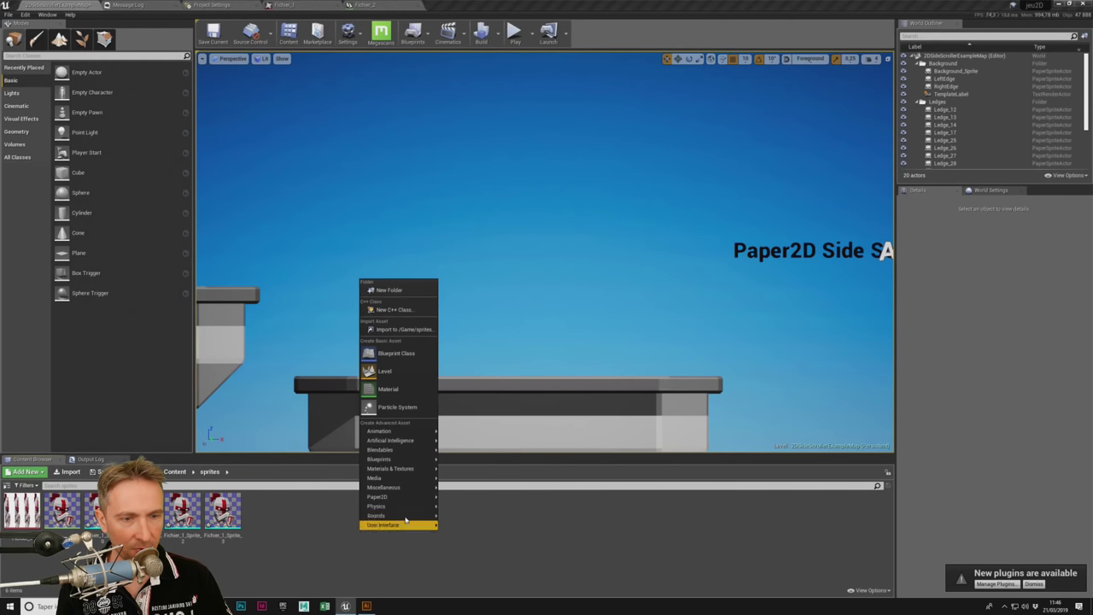
{"action": "left_click", "coordinate": [414, 290]}
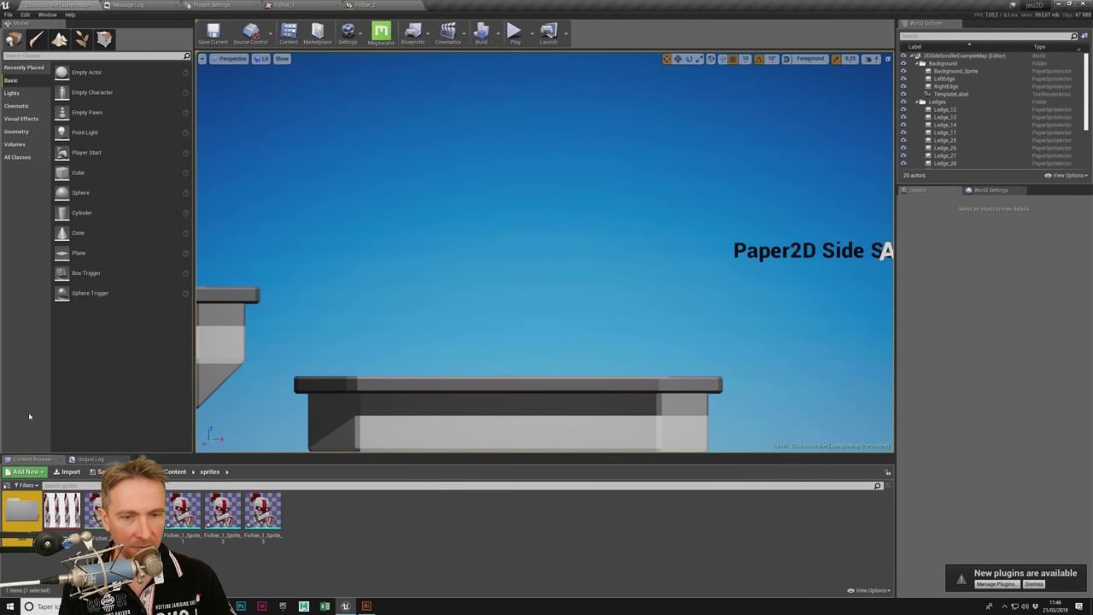
Step: Move the extracted sprites into the new subfolder
{"action": "left_click_drag", "start_coordinate": [72, 515], "coordinate": [26, 511]}
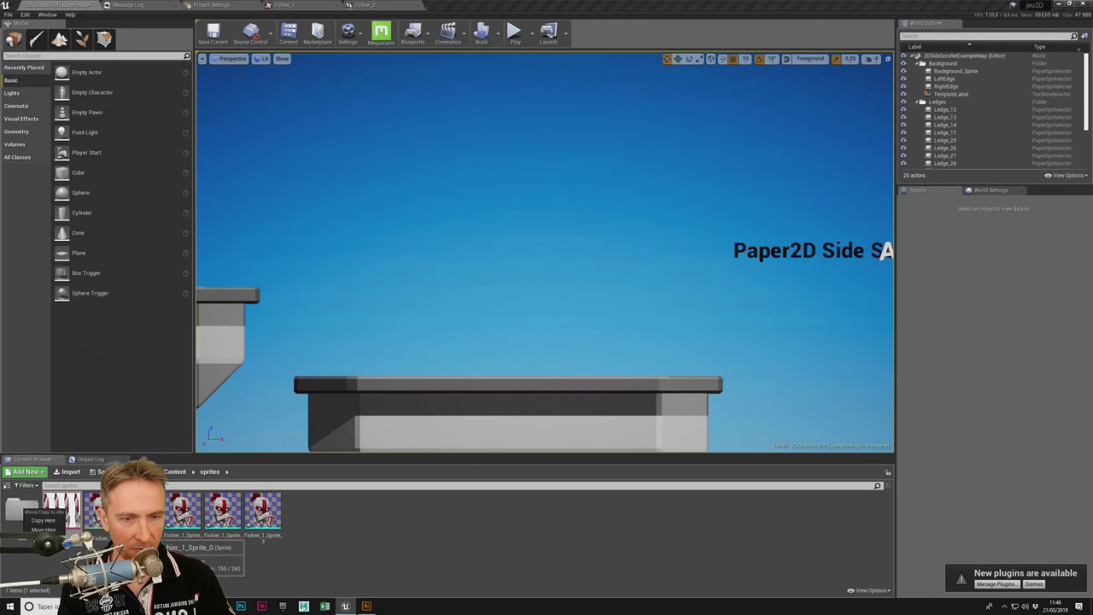
{"action": "mouse_move", "coordinate": [306, 556]}
{"action": "left_mouse_down"}
{"action": "mouse_move", "coordinate": [171, 494]}
{"action": "mouse_move", "coordinate": [19, 518]}
{"action": "left_mouse_up"}
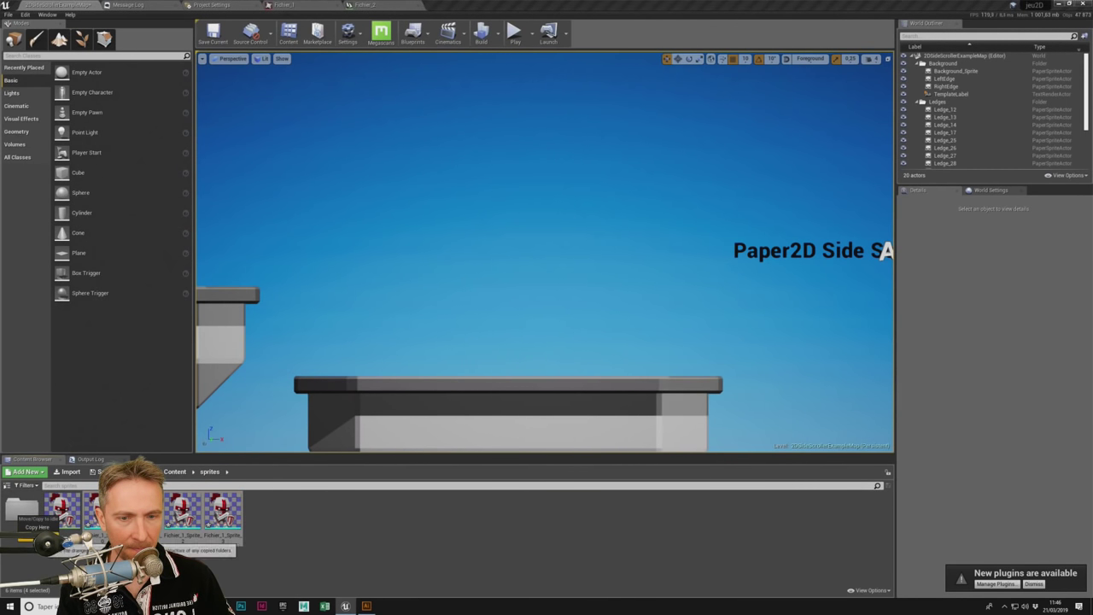
{"action": "left_click", "coordinate": [43, 546]}
{"action": "left_click", "coordinate": [63, 510]}
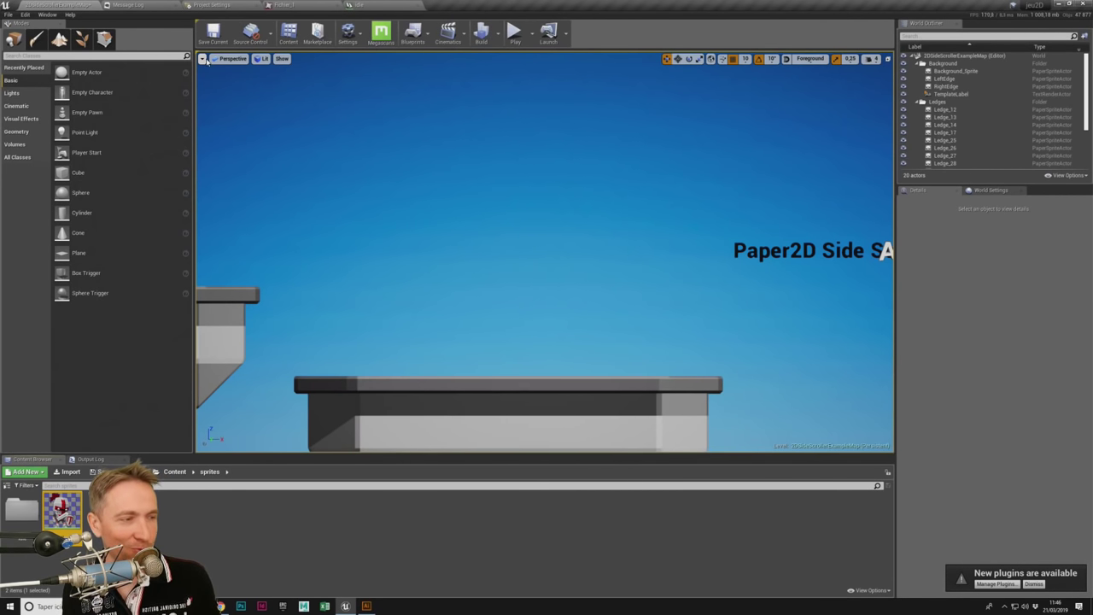
{"action": "left_click", "coordinate": [367, 606]}
Step: Export the bottom row of knight running poses as a 4x PNG via Export for Screens
{"action": "left_click", "coordinate": [218, 279]}
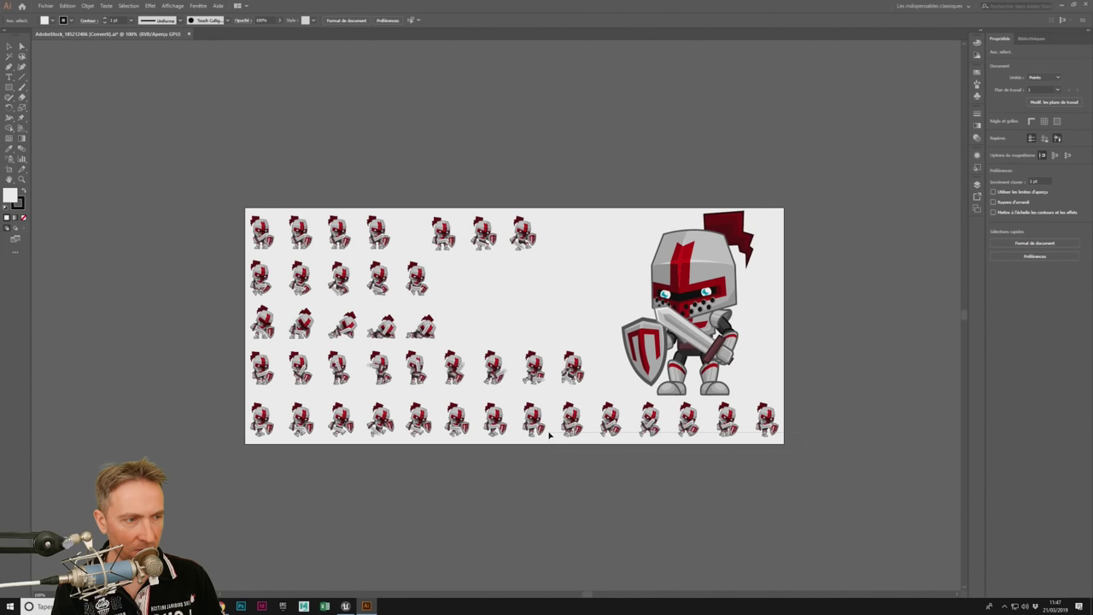
{"action": "left_click_drag", "start_coordinate": [232, 414], "coordinate": [227, 414]}
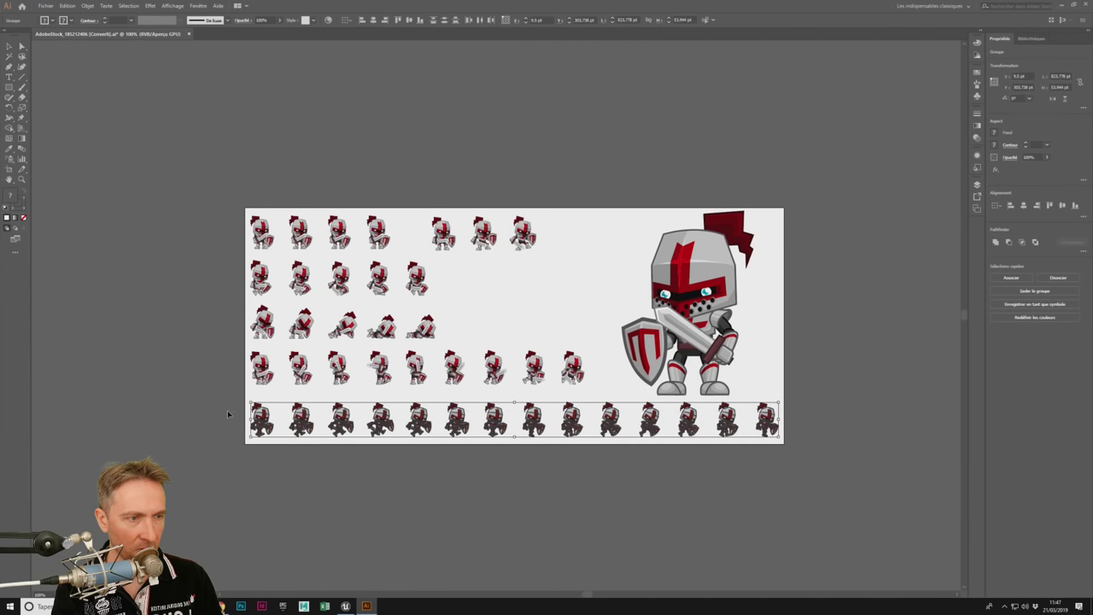
{"action": "left_click", "coordinate": [42, 5]}
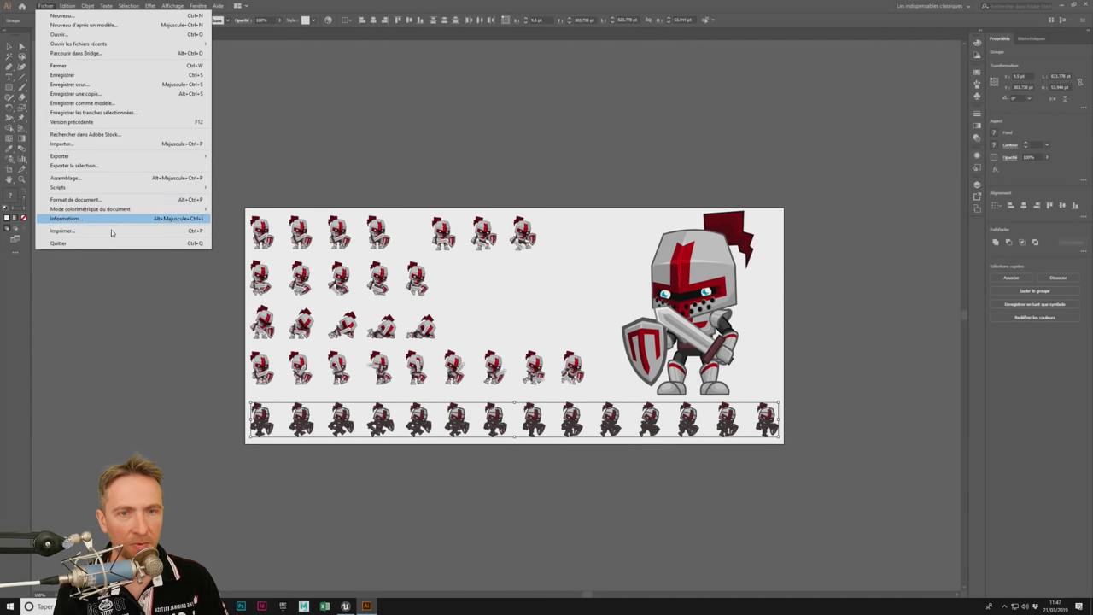
{"action": "mouse_move", "coordinate": [111, 165]}
{"action": "left_click", "coordinate": [256, 165]}
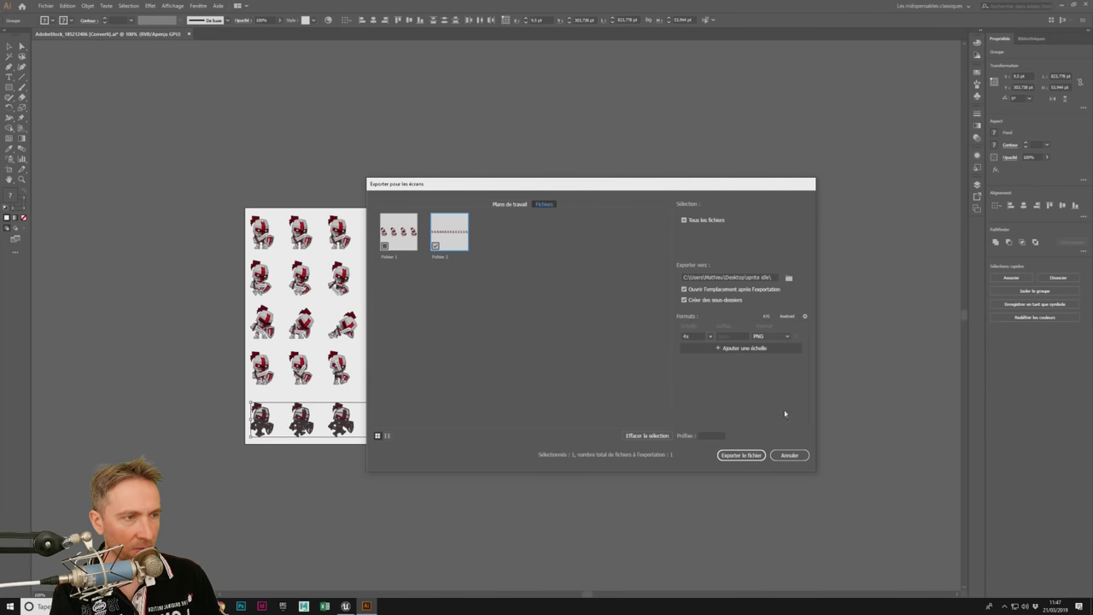
{"action": "left_click", "coordinate": [743, 455]}
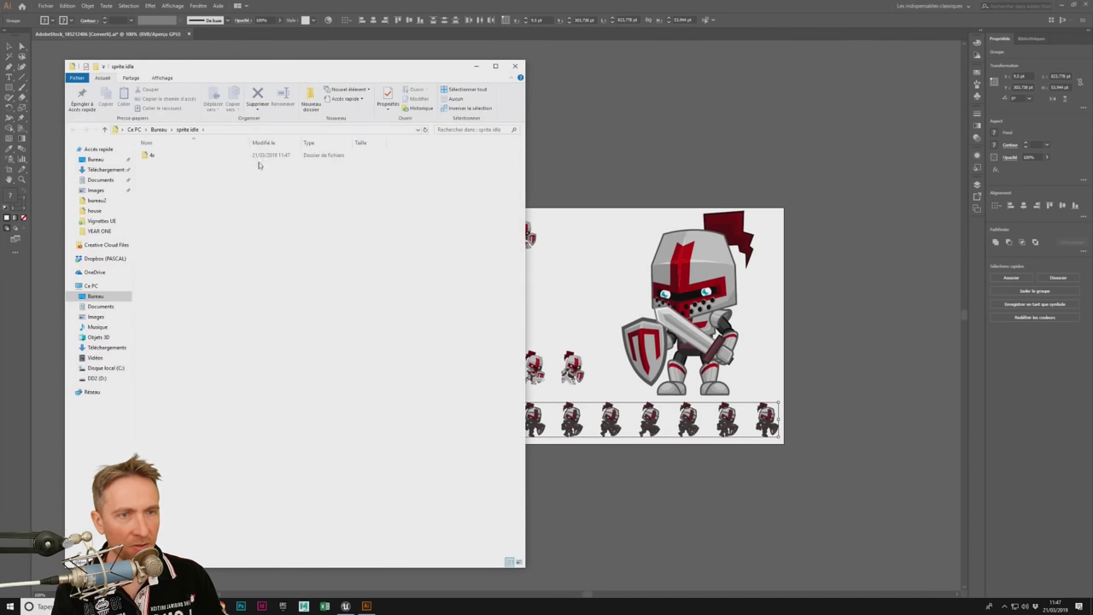
{"action": "left_click", "coordinate": [345, 606]}
Step: Create a 'run' folder in sprites and import Fichier 2.png into it
{"action": "right_click", "coordinate": [128, 275]}
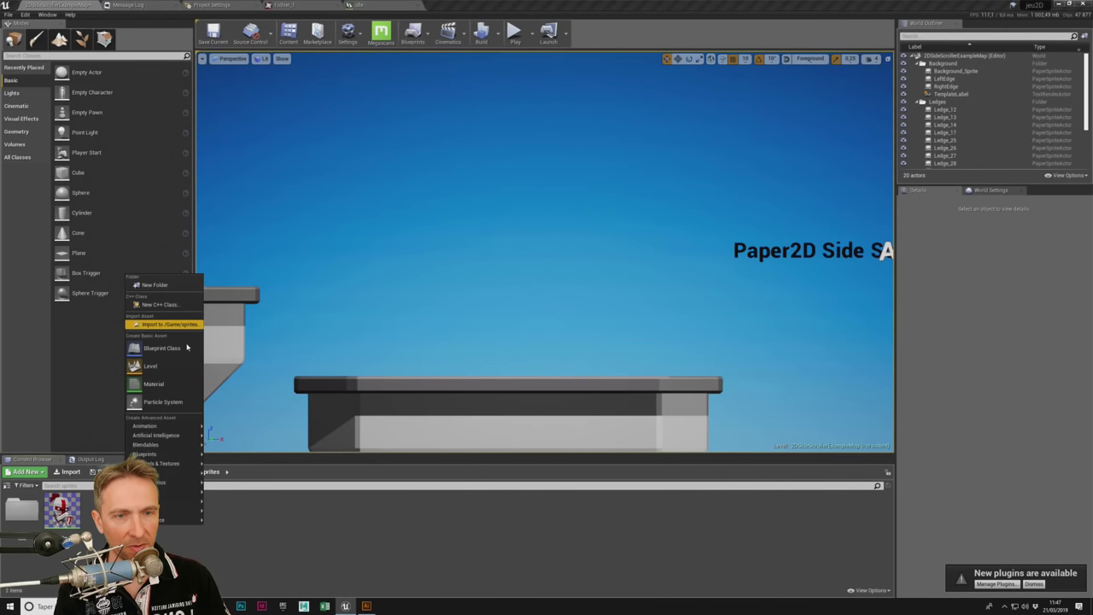
{"action": "left_click", "coordinate": [164, 284]}
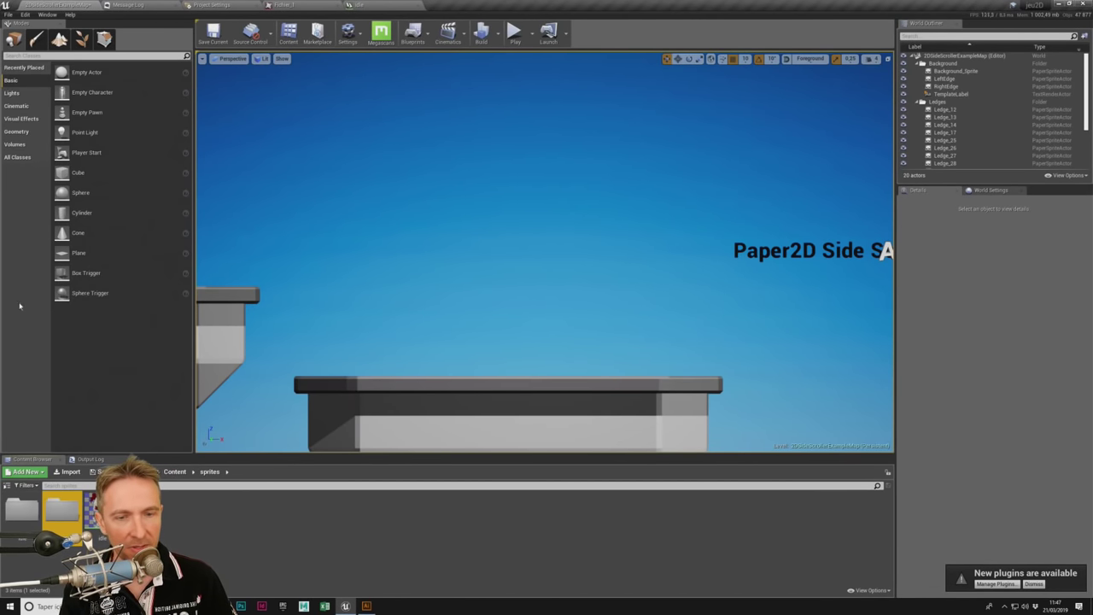
{"action": "double_click", "coordinate": [23, 509]}
{"action": "left_click", "coordinate": [69, 471]}
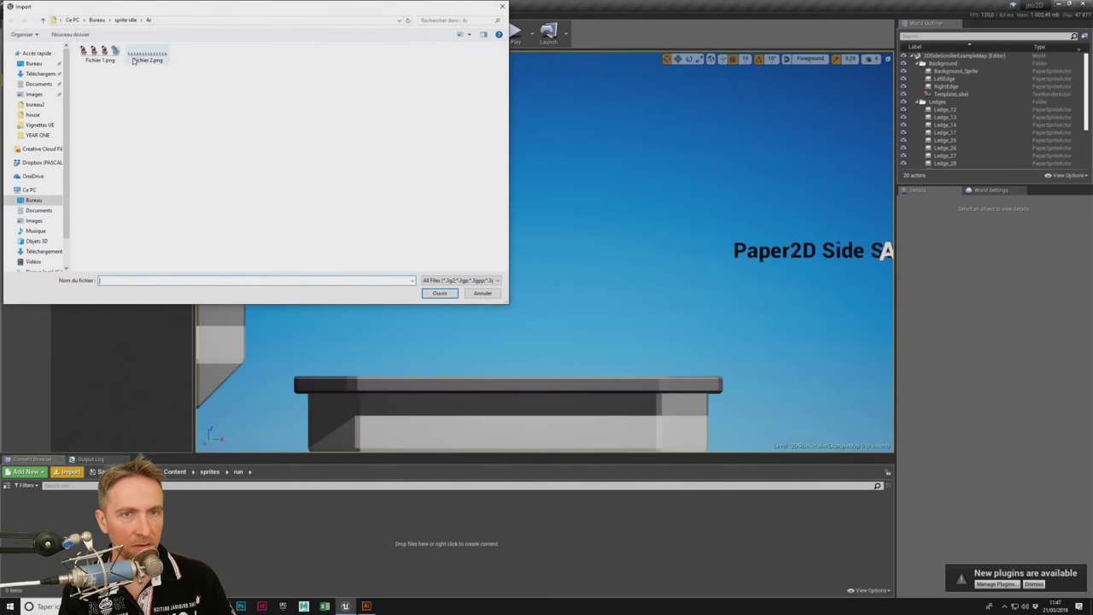
{"action": "double_click", "coordinate": [157, 61]}
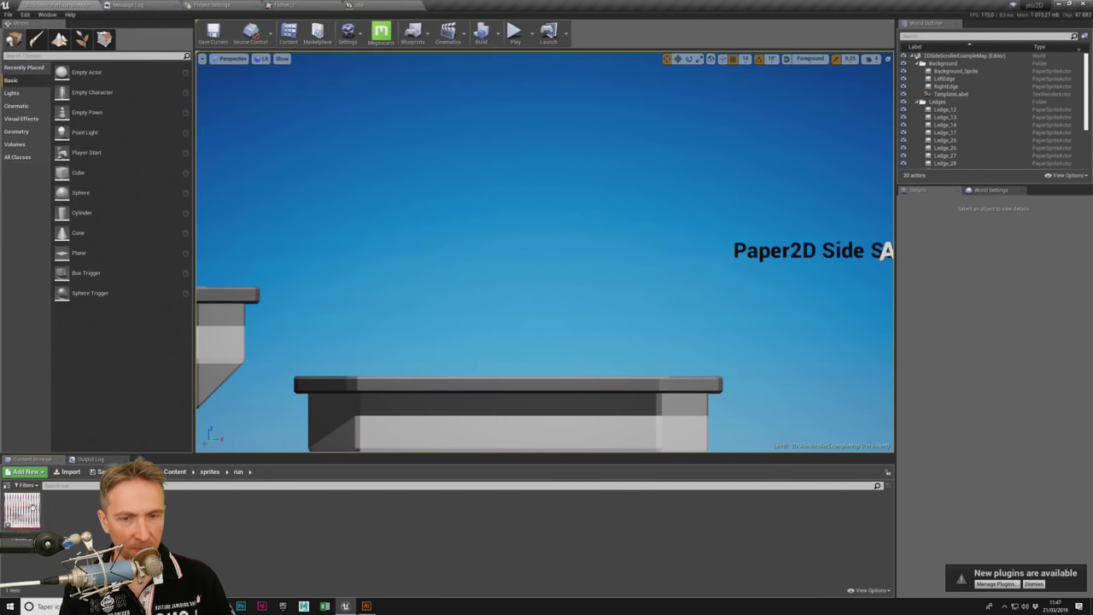
Step: Extract the 14 run sprites from Fichier_2 and build a 'run' flipbook from them
{"action": "right_click", "coordinate": [26, 509]}
{"action": "mouse_move", "coordinate": [80, 284]}
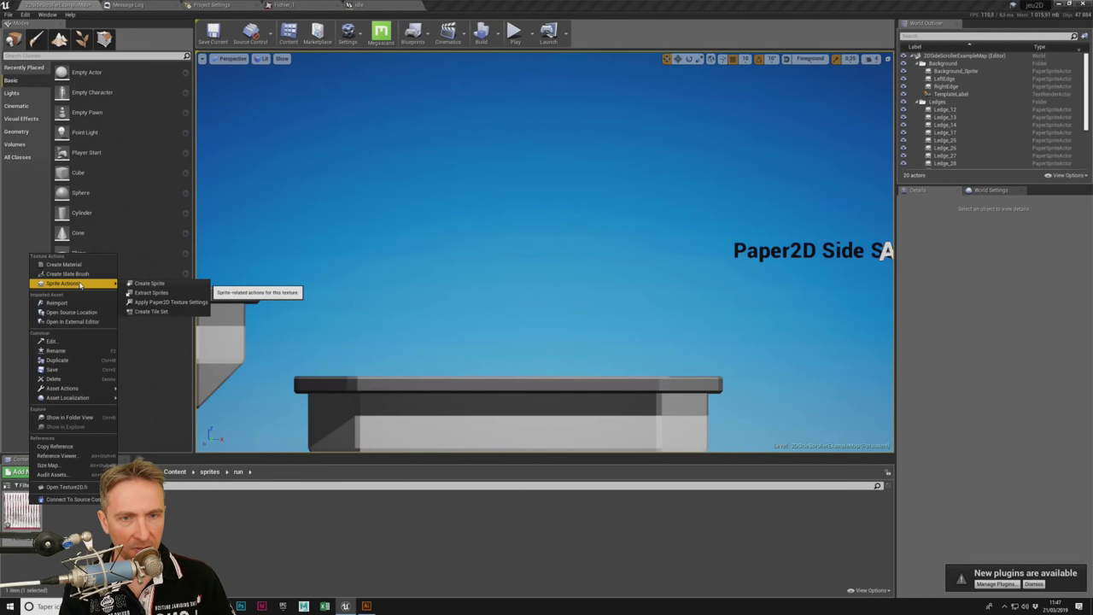
{"action": "left_click", "coordinate": [154, 293]}
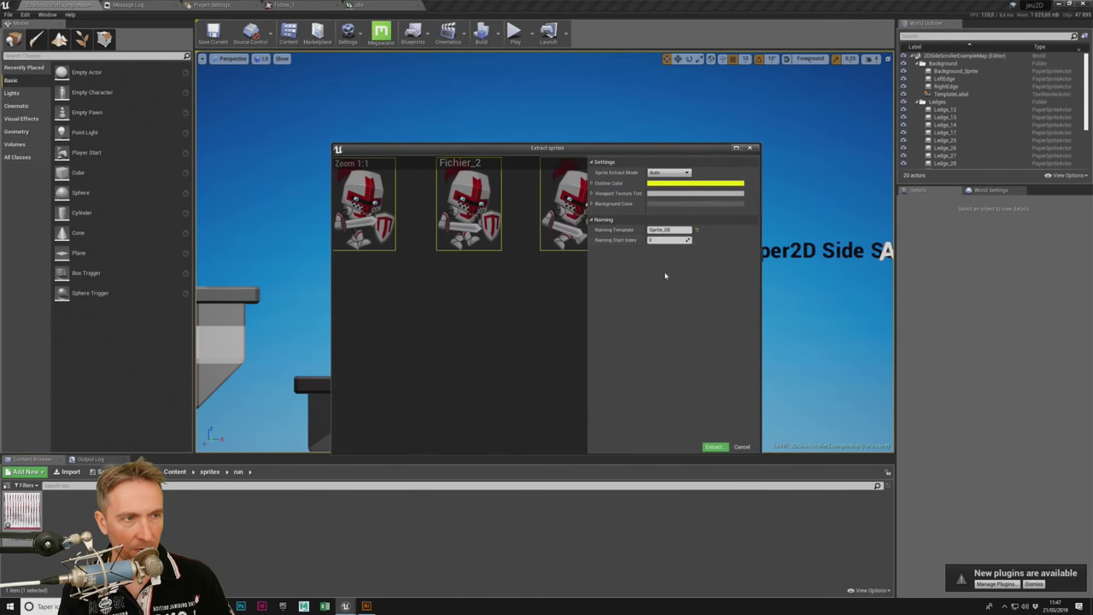
{"action": "left_click", "coordinate": [714, 448]}
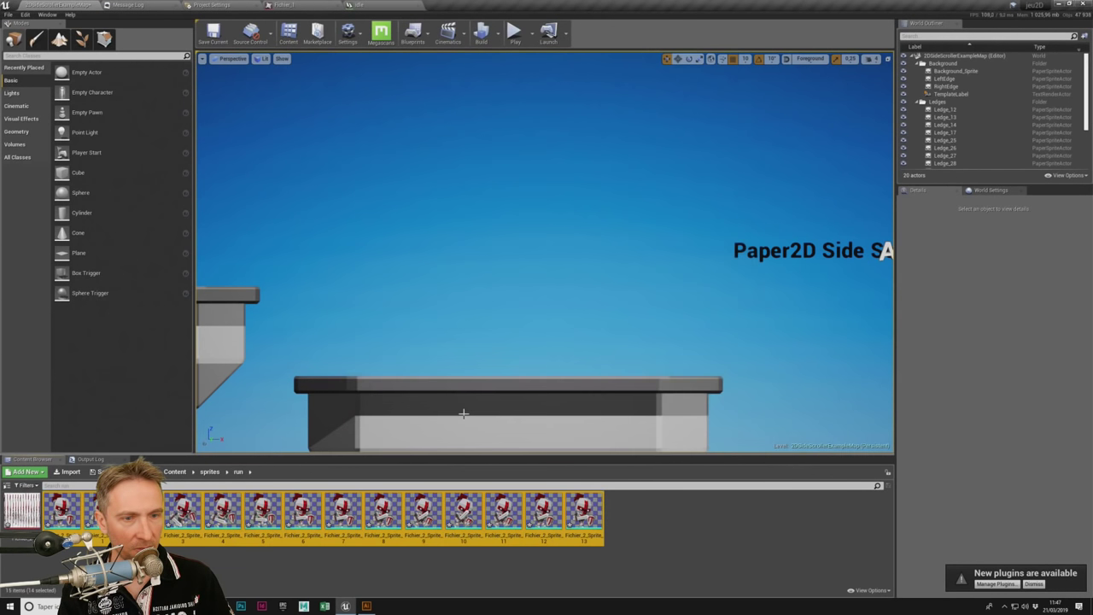
{"action": "left_click", "coordinate": [584, 510], "text": "shift"}
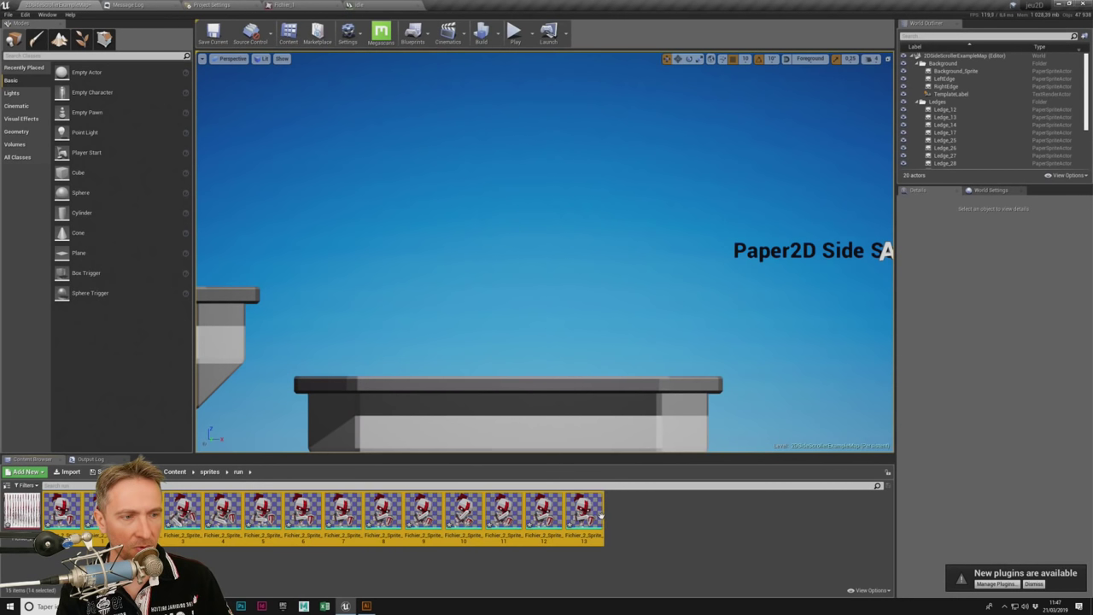
{"action": "right_click", "coordinate": [583, 512]}
{"action": "left_click", "coordinate": [668, 322]}
{"action": "type", "text": "run"}
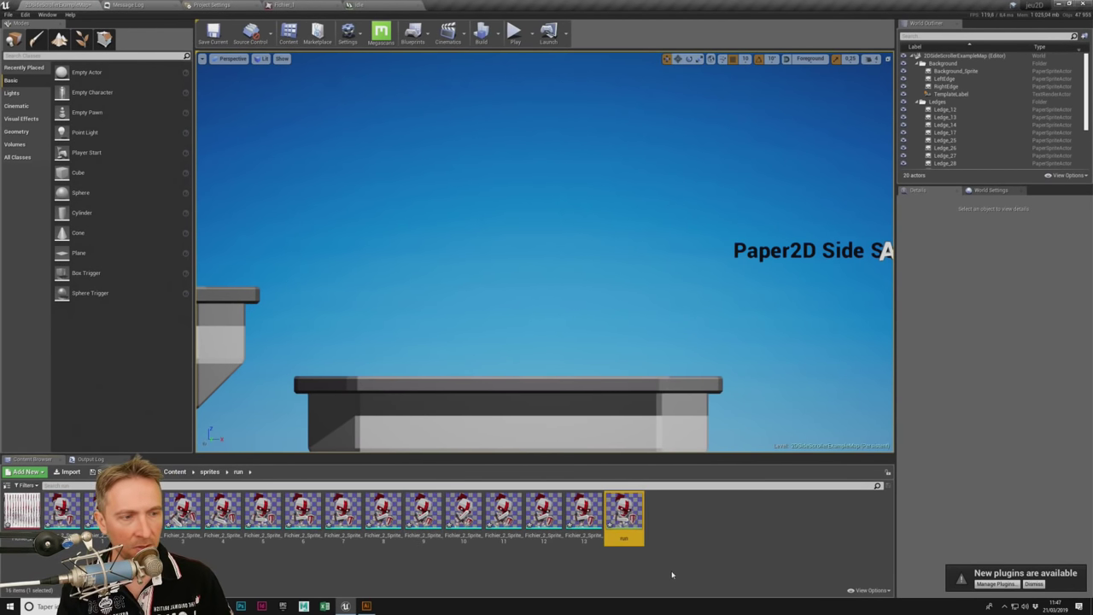
Step: Preview and save the run flipbook, then close the run and idle flipbook editors
{"action": "double_click", "coordinate": [618, 515]}
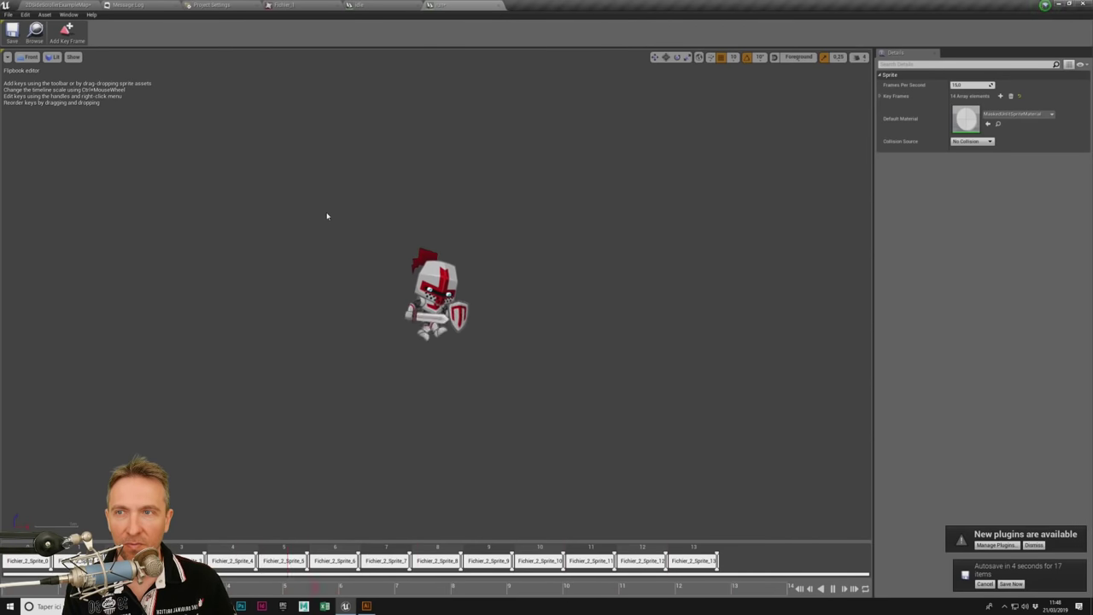
{"action": "left_click", "coordinate": [12, 34]}
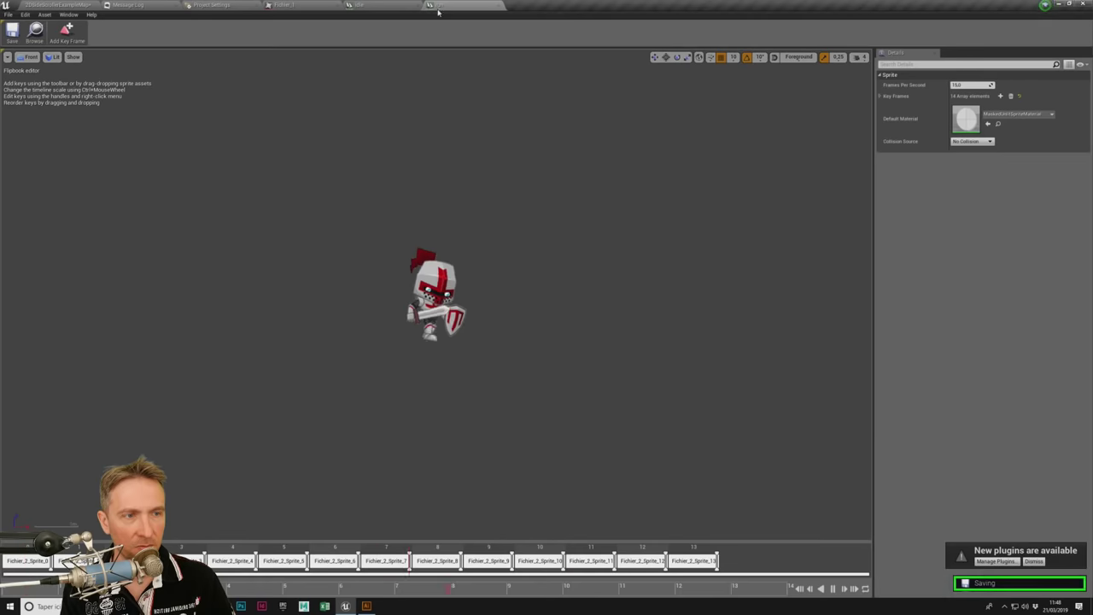
{"action": "left_click", "coordinate": [500, 7]}
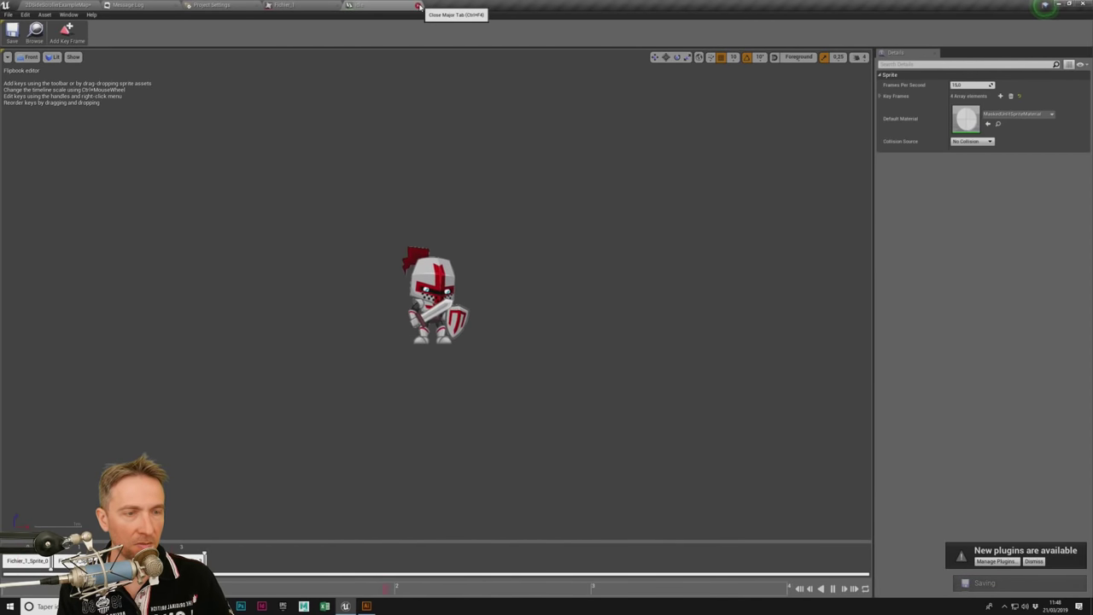
{"action": "left_click", "coordinate": [419, 6]}
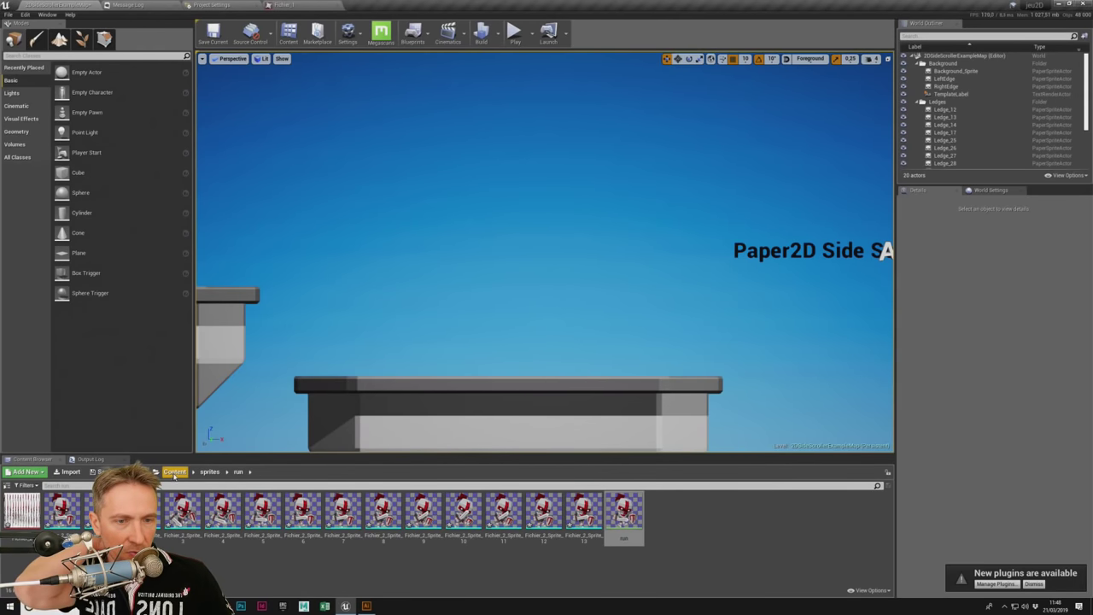
Step: Set the 2DSideScrollerCharacter blueprint's Sprite component to use the idle source flipbook
{"action": "left_click", "coordinate": [175, 471]}
{"action": "double_click", "coordinate": [61, 510]}
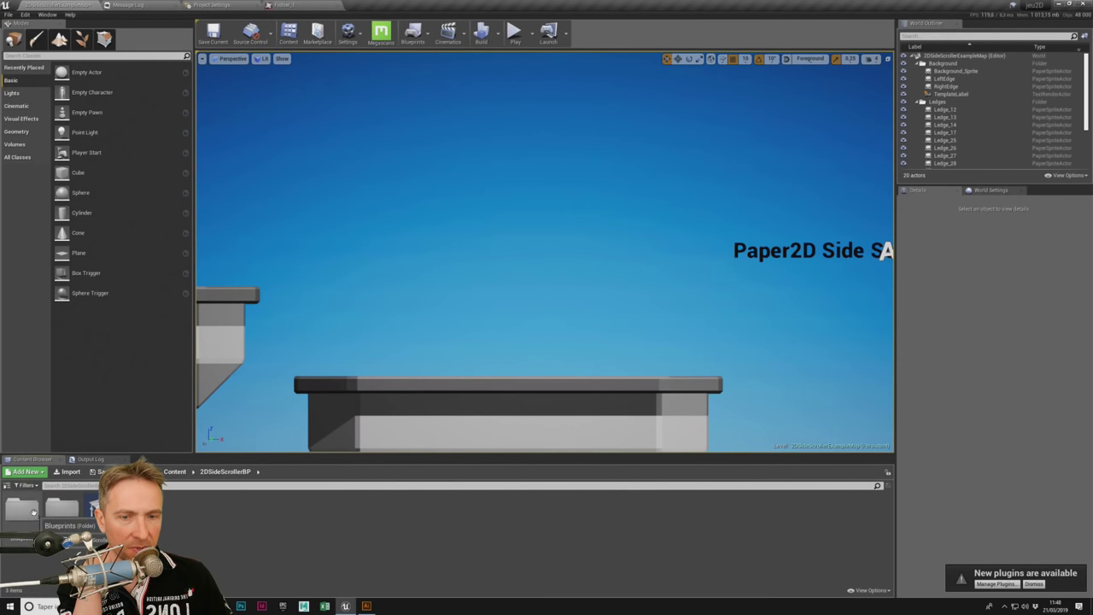
{"action": "double_click", "coordinate": [21, 510]}
{"action": "double_click", "coordinate": [34, 515]}
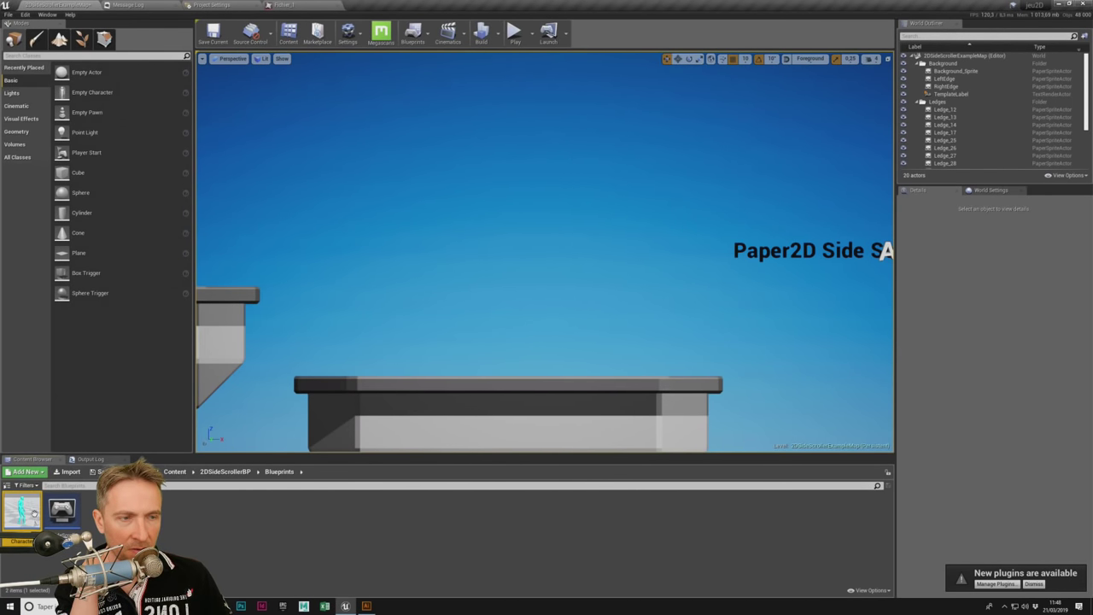
{"action": "scroll", "coordinate": [255, 284], "scroll_direction": "down", "scroll_amount": 3}
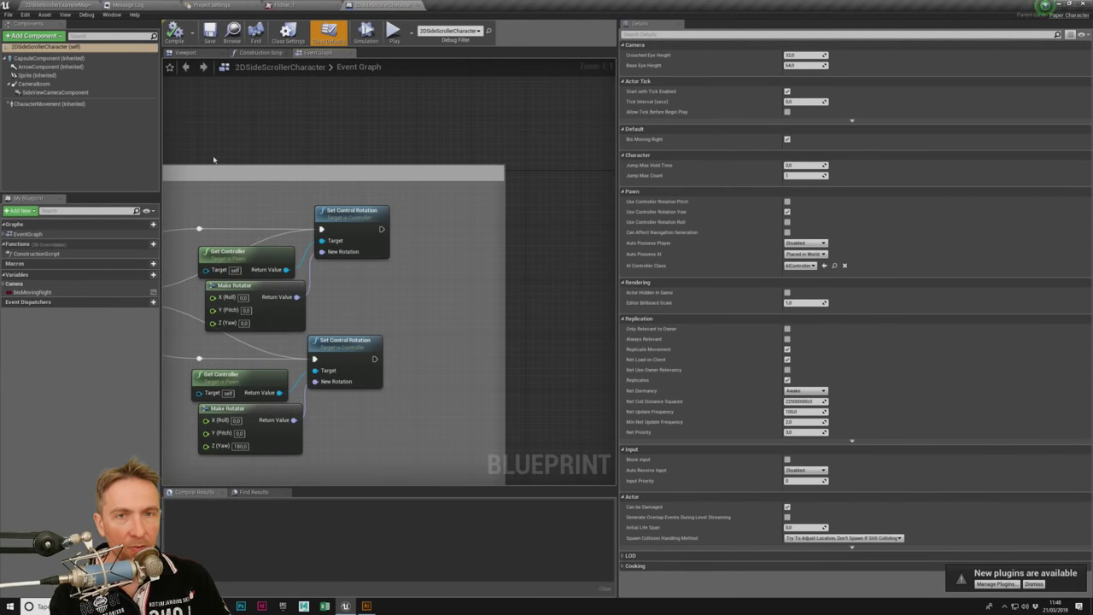
{"action": "left_click", "coordinate": [42, 103]}
{"action": "left_click", "coordinate": [43, 75]}
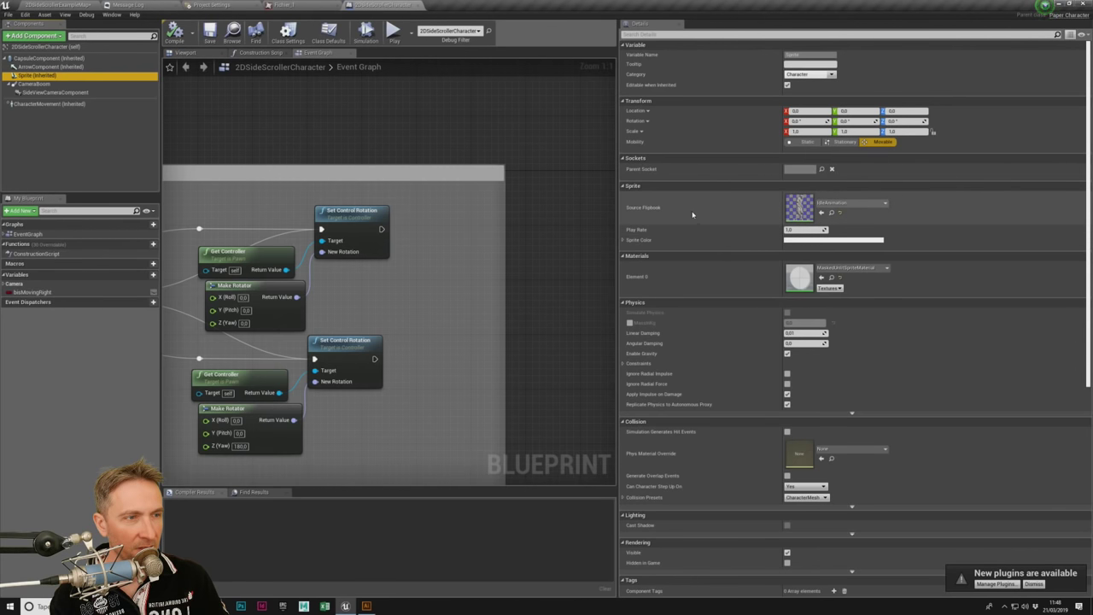
{"action": "left_click", "coordinate": [847, 201]}
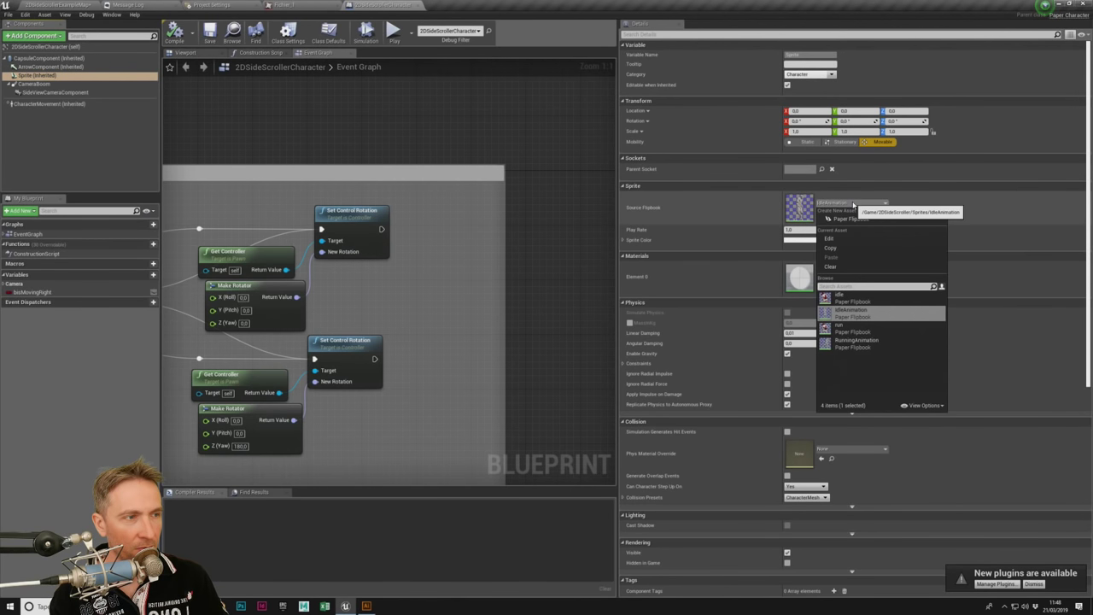
{"action": "left_click", "coordinate": [878, 300]}
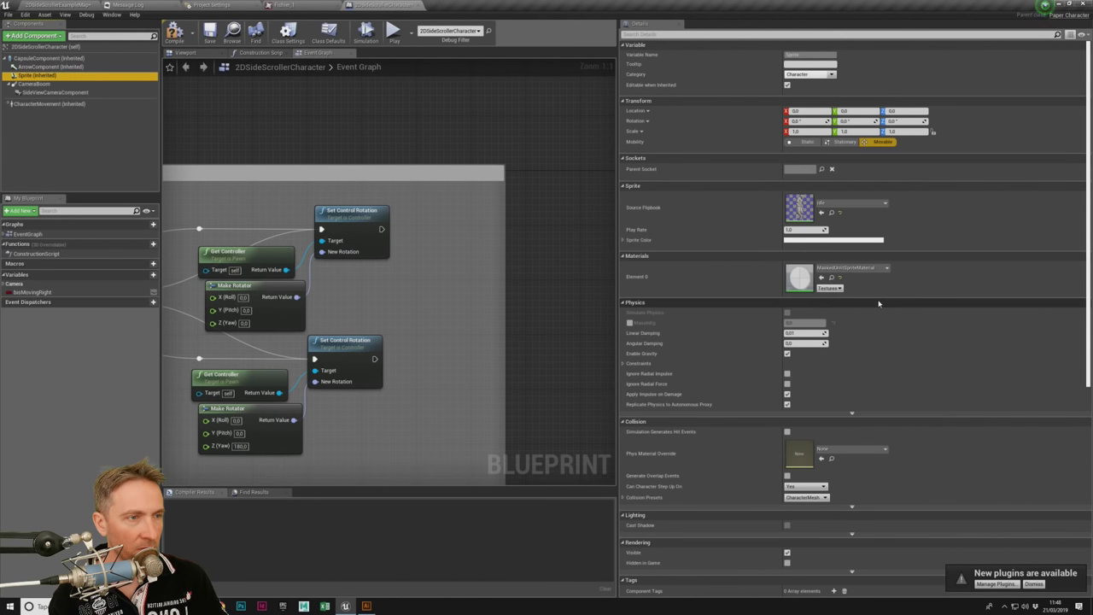
Step: Compile the character blueprint and play-test the knight running left in the level
{"action": "left_click", "coordinate": [202, 55]}
{"action": "left_click", "coordinate": [175, 33]}
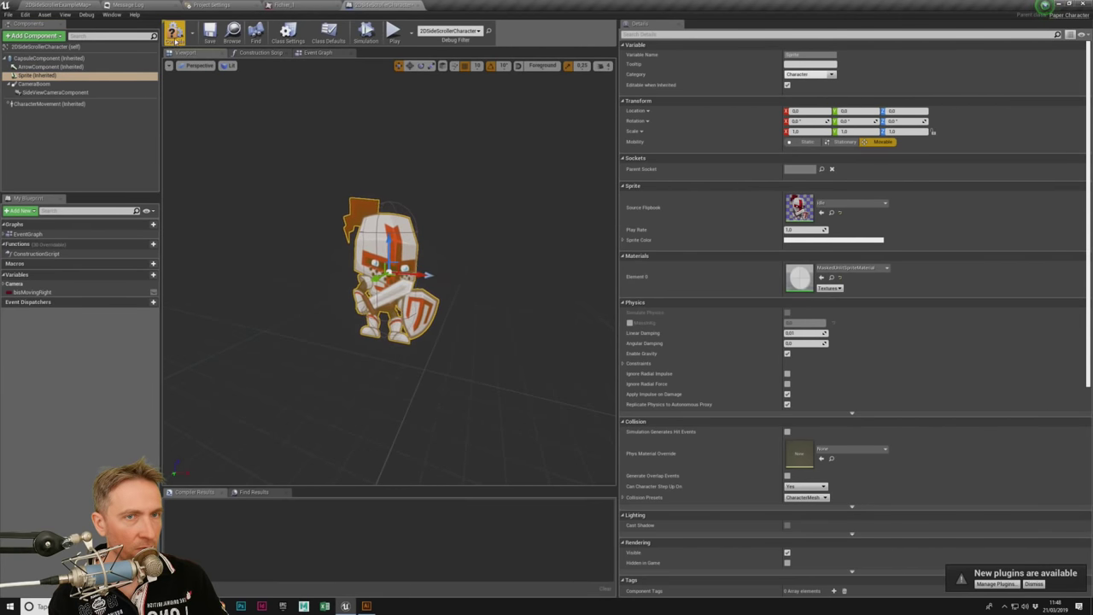
{"action": "left_click", "coordinate": [75, 5]}
{"action": "left_click", "coordinate": [512, 32]}
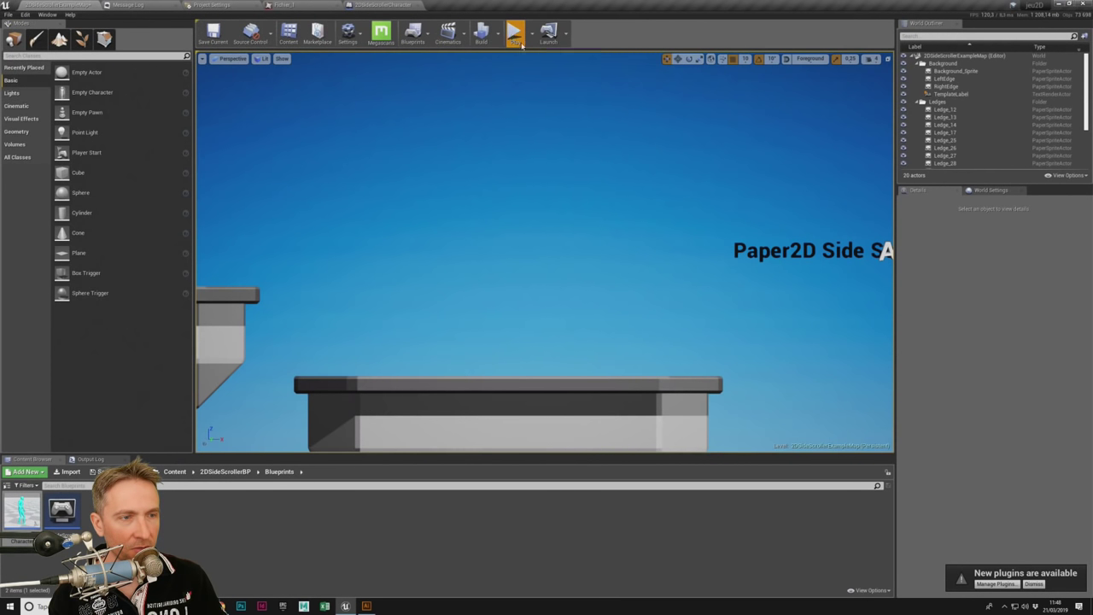
{"action": "key", "text": "a"}
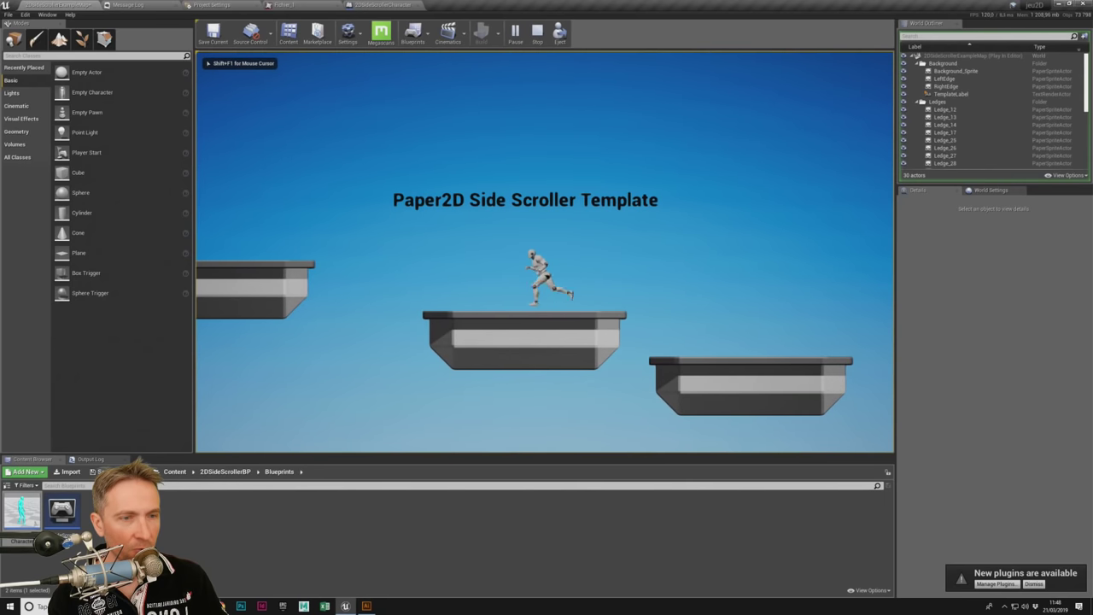
{"action": "key", "text": "shift+F1"}
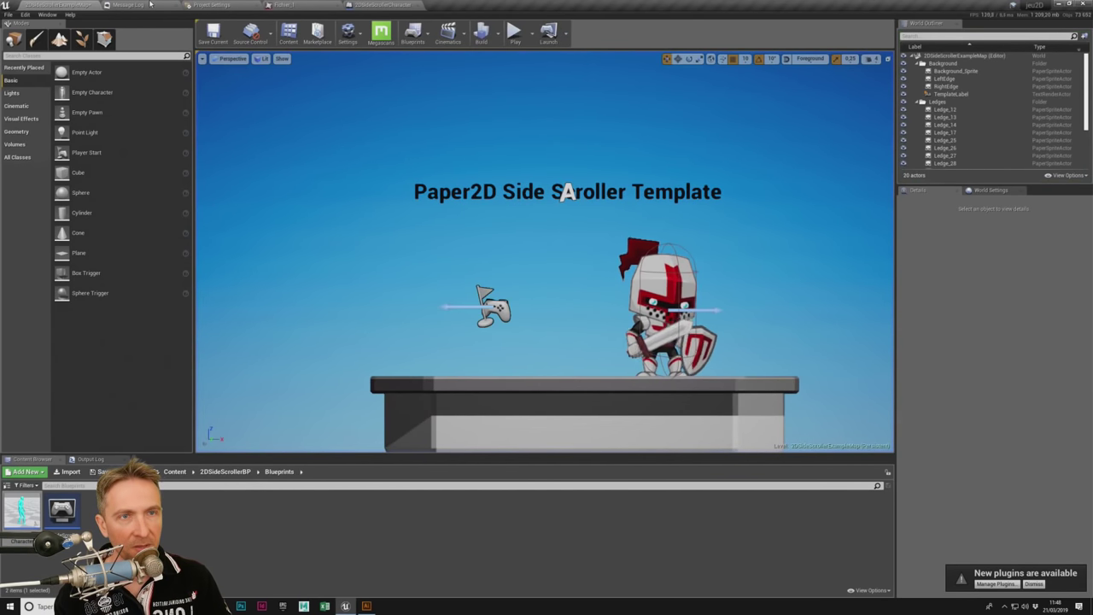
{"action": "left_click", "coordinate": [383, 5]}
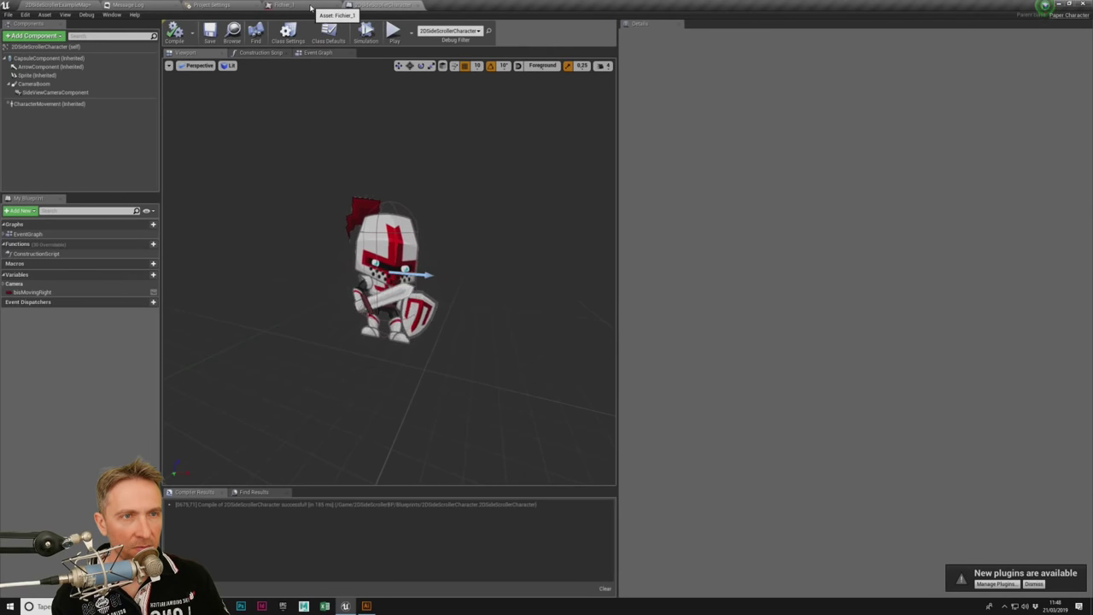
Step: Widen the character's Event Graph and arrange the Handle Animation nodes to reach the Select node
{"action": "left_click", "coordinate": [318, 52]}
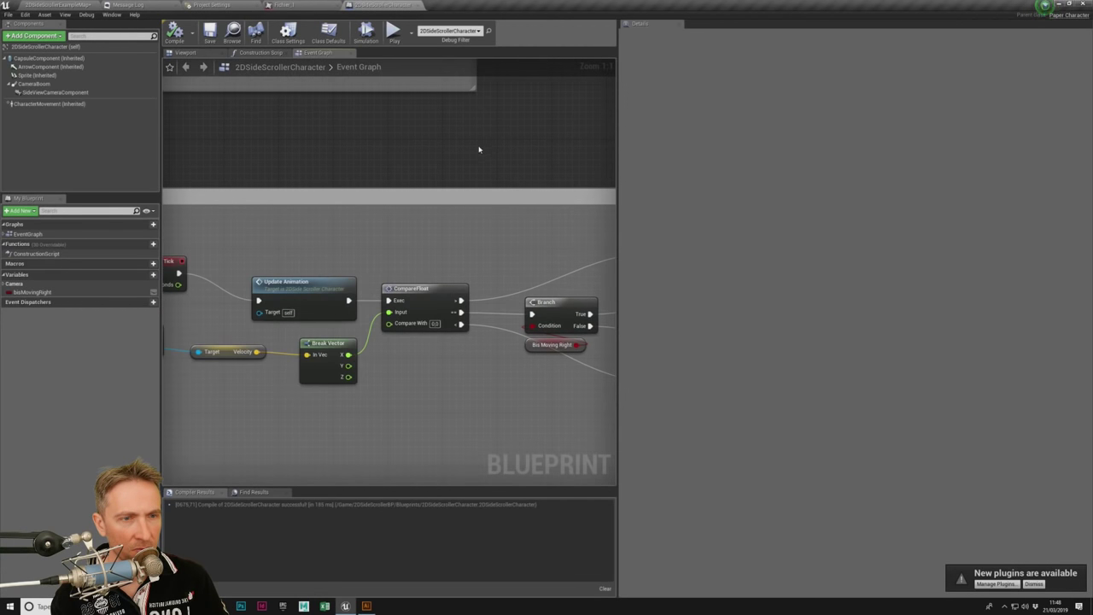
{"action": "scroll", "coordinate": [479, 150], "scroll_direction": "down", "scroll_amount": 3}
{"action": "scroll", "coordinate": [479, 369], "scroll_direction": "up", "scroll_amount": 3}
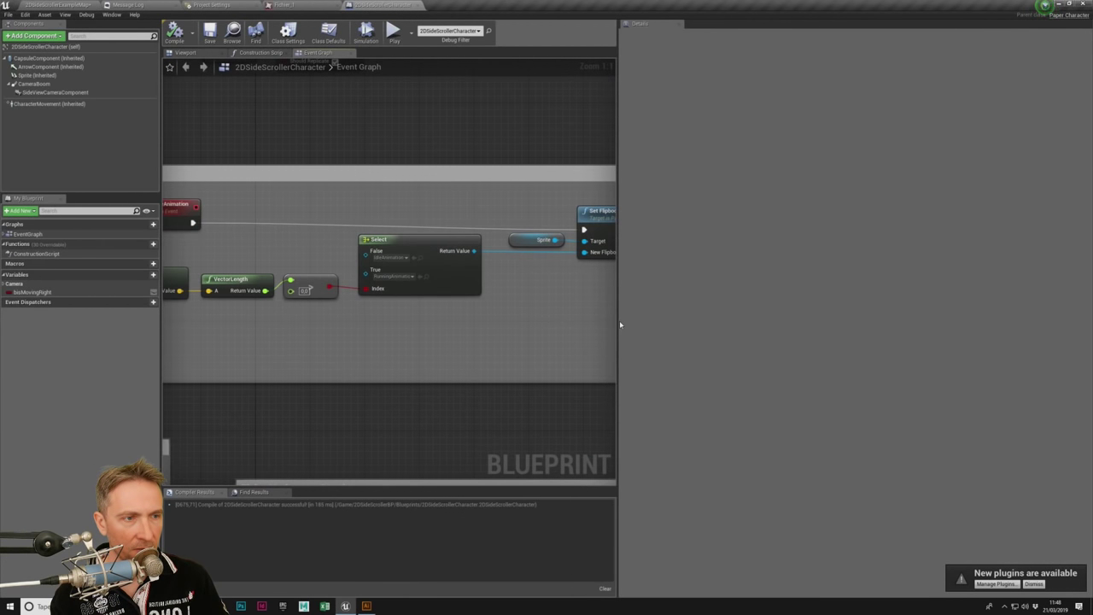
{"action": "left_click_drag", "start_coordinate": [619, 324], "coordinate": [903, 324]}
{"action": "scroll", "coordinate": [759, 162], "scroll_direction": "up", "scroll_amount": 1}
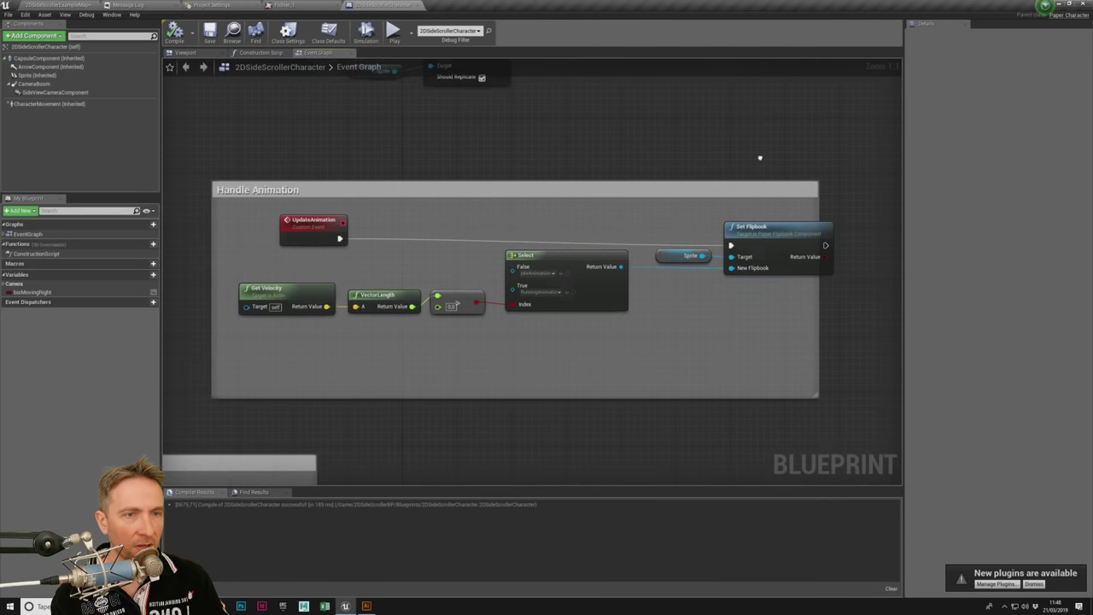
{"action": "right_click", "coordinate": [776, 159]}
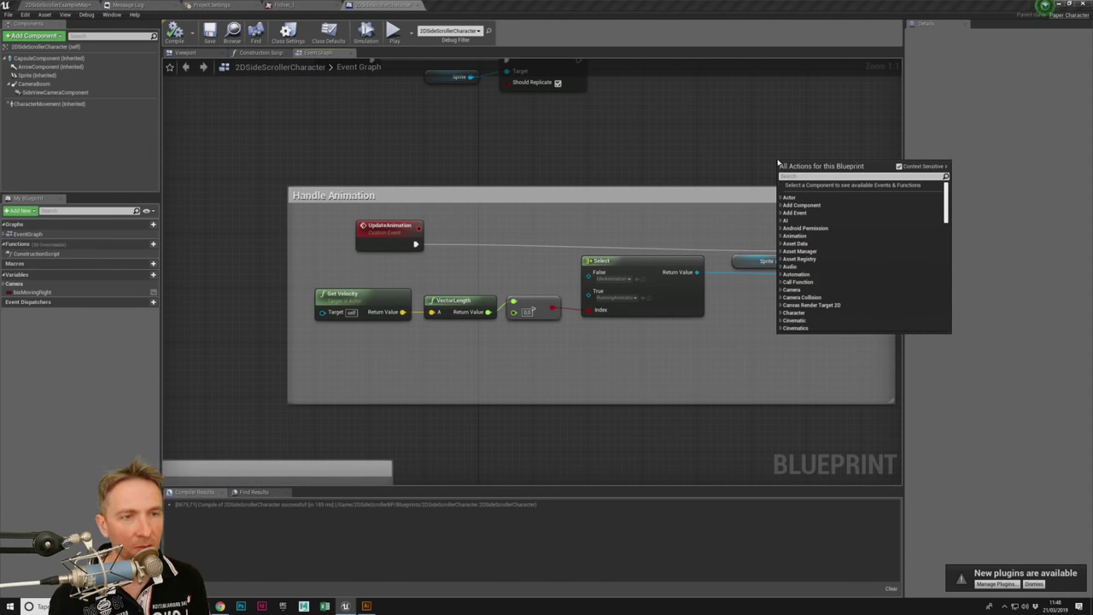
{"action": "right_click_drag", "start_coordinate": [554, 134], "coordinate": [502, 89]}
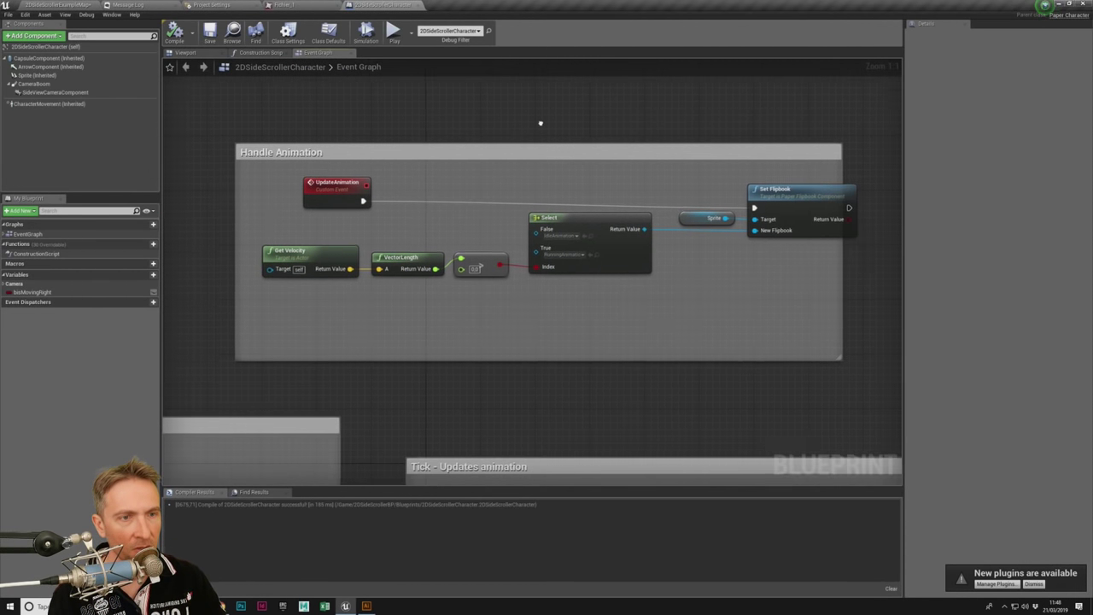
{"action": "left_click_drag", "start_coordinate": [334, 186], "coordinate": [305, 182]}
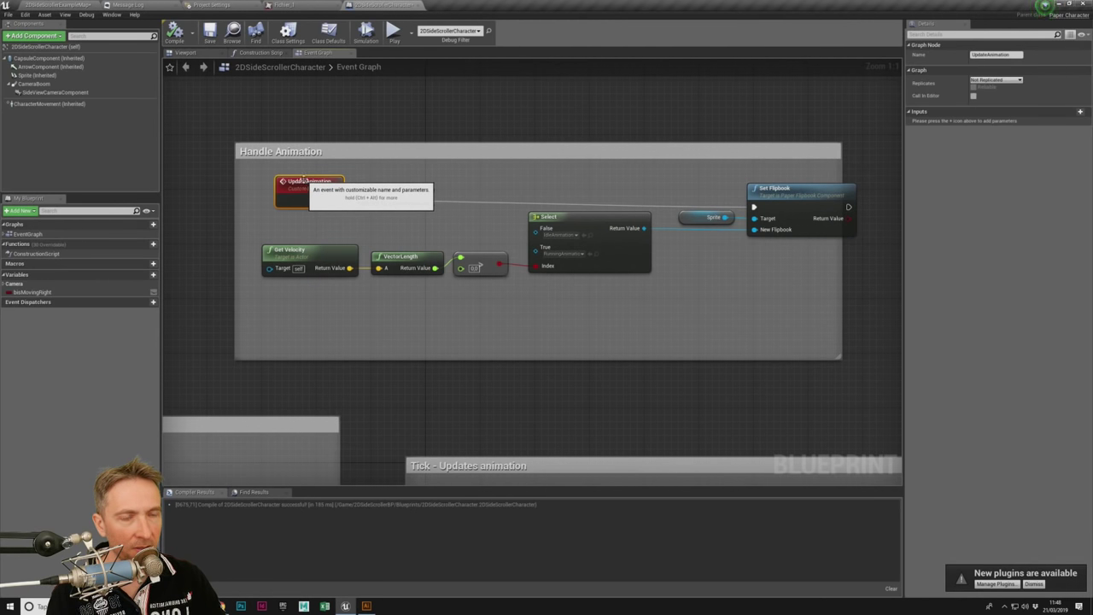
{"action": "right_click_drag", "start_coordinate": [344, 205], "coordinate": [330, 189]}
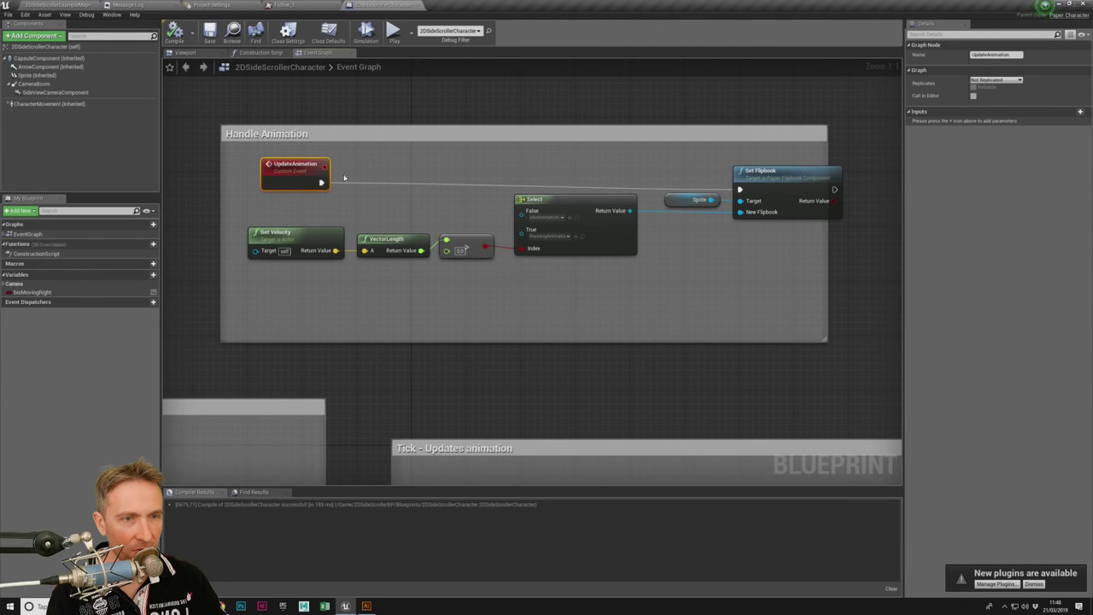
{"action": "left_click_drag", "start_coordinate": [303, 171], "coordinate": [468, 158]}
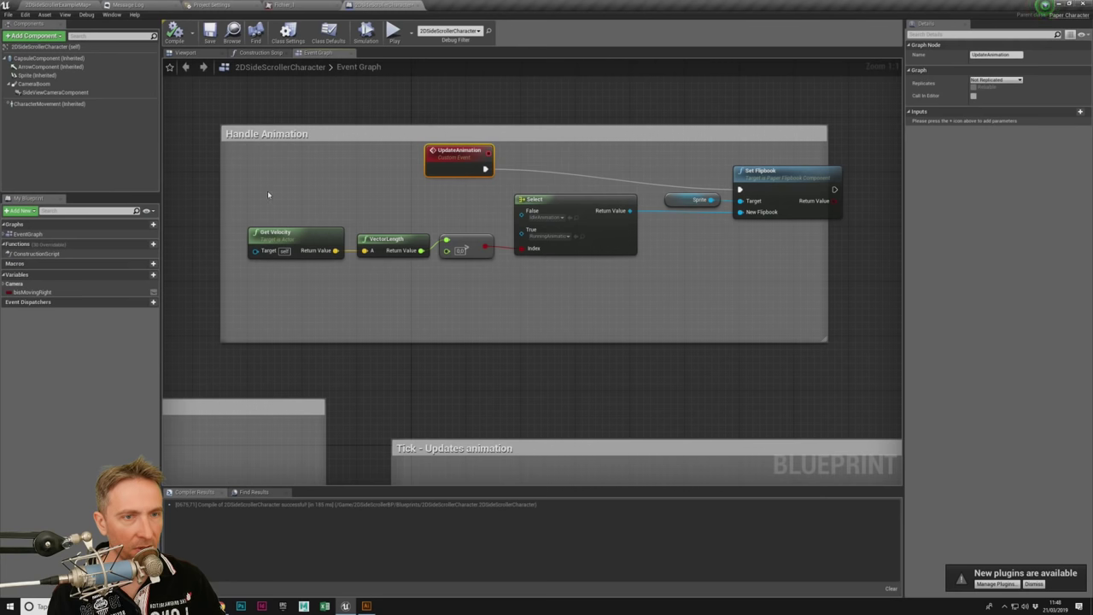
{"action": "left_click_drag", "start_coordinate": [267, 190], "coordinate": [313, 263]}
{"action": "scroll", "coordinate": [376, 294], "scroll_direction": "up", "scroll_amount": 4}
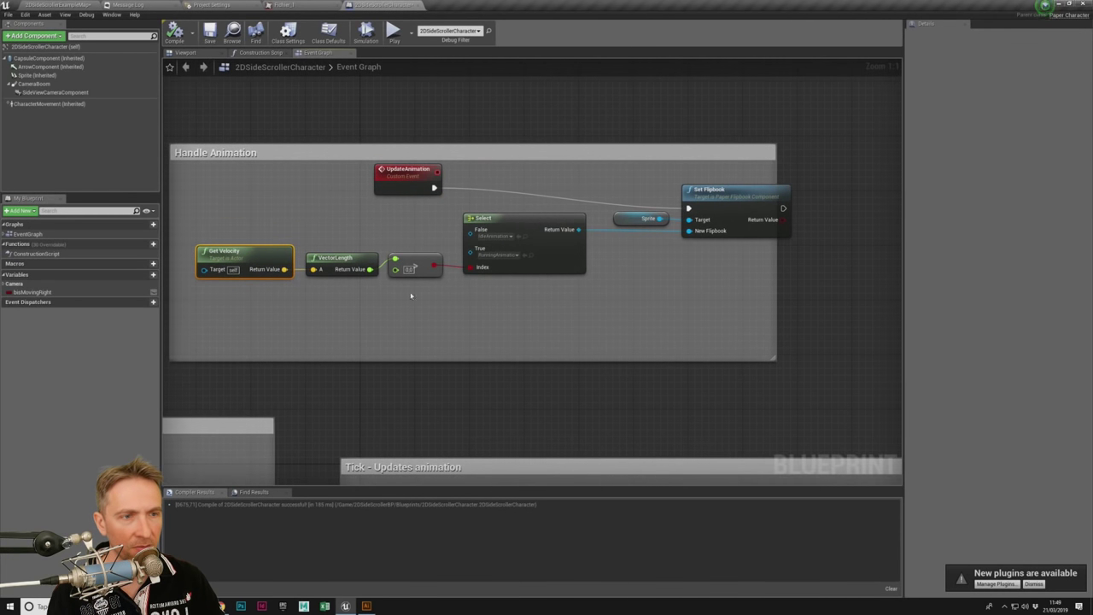
{"action": "scroll", "coordinate": [398, 281], "scroll_direction": "up", "scroll_amount": 1}
{"action": "left_click_drag", "start_coordinate": [299, 197], "coordinate": [398, 276]}
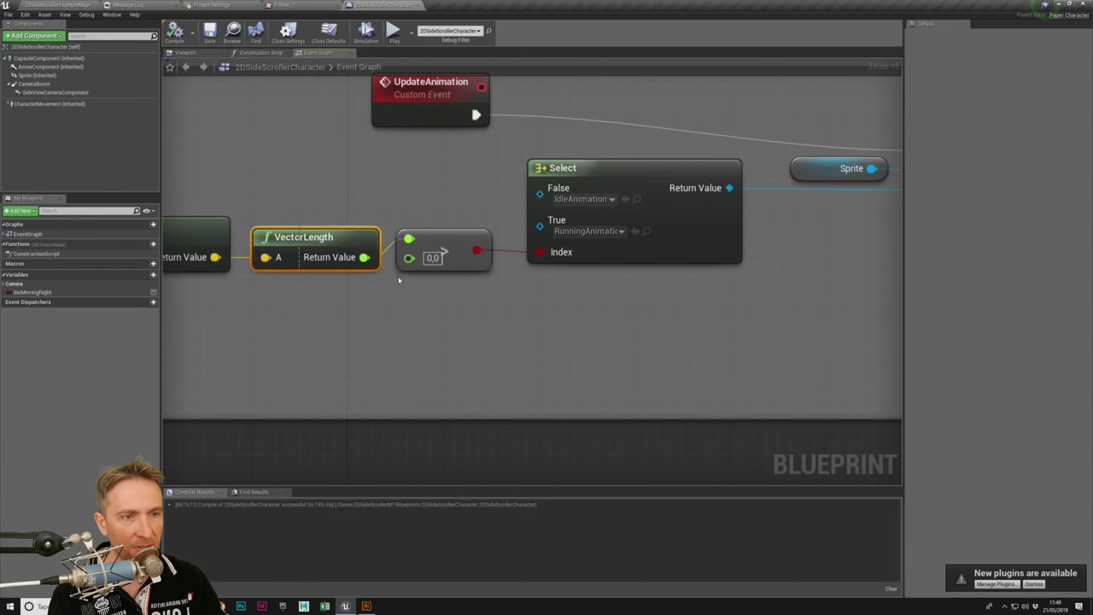
{"action": "left_click", "coordinate": [493, 308]}
{"action": "right_click_drag", "start_coordinate": [495, 238], "coordinate": [362, 294]}
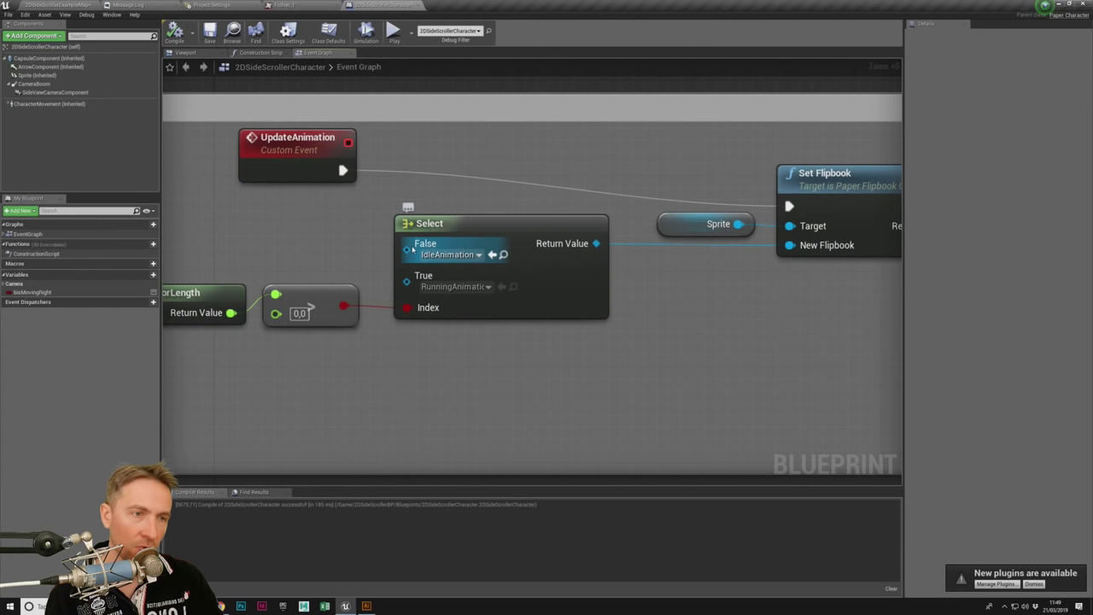
Step: Set the Select node's False pin to the idle flipbook and True pin to run
{"action": "left_click", "coordinate": [476, 254]}
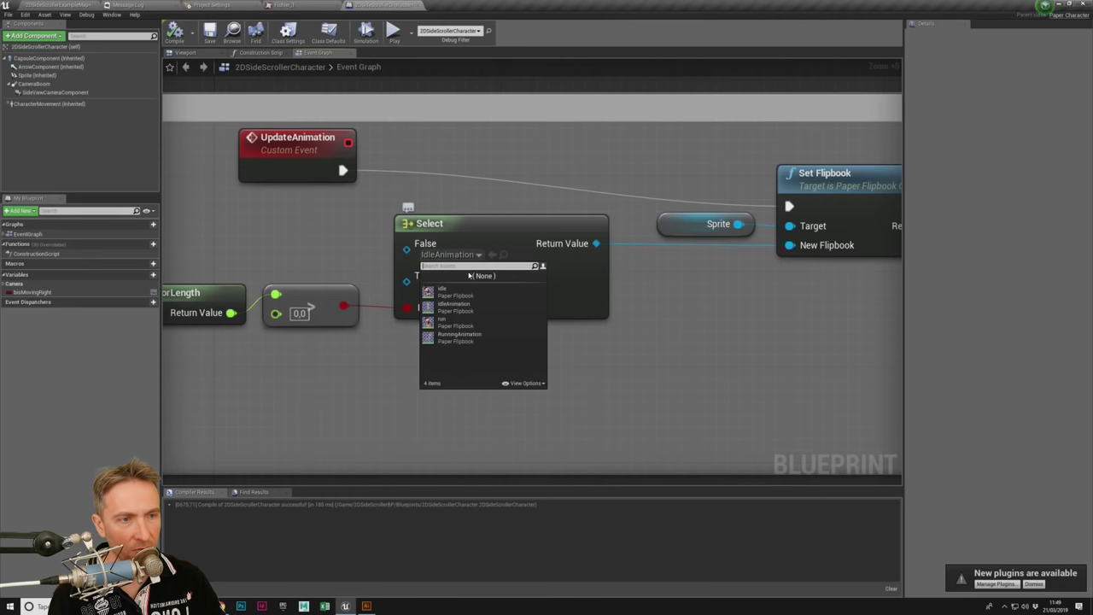
{"action": "left_click", "coordinate": [468, 292]}
{"action": "left_click", "coordinate": [468, 277]}
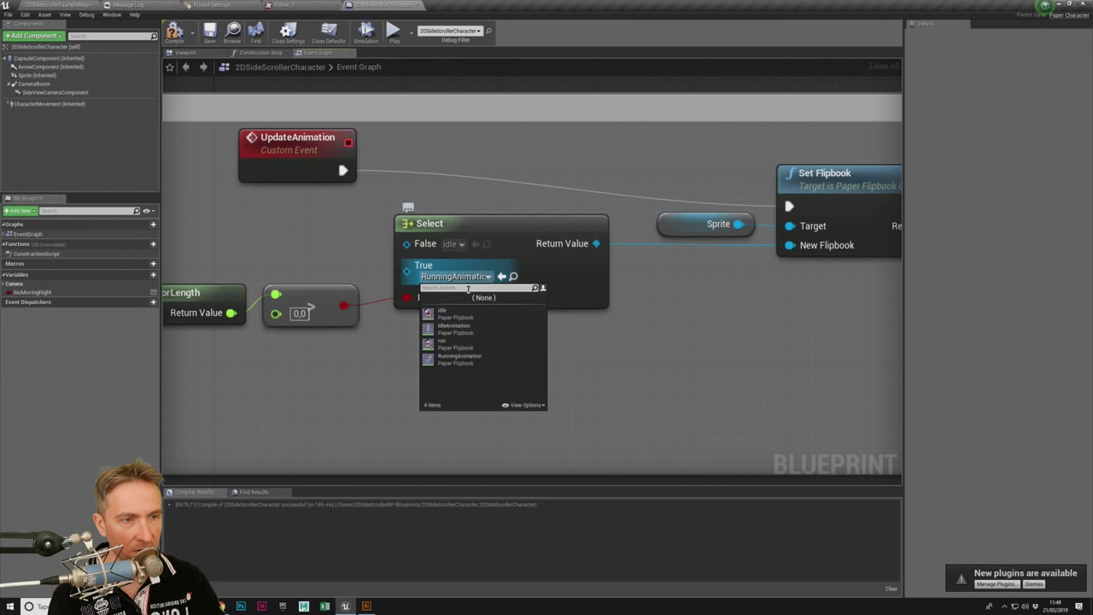
{"action": "left_click", "coordinate": [455, 343]}
{"action": "right_click_drag", "start_coordinate": [677, 160], "coordinate": [398, 206]}
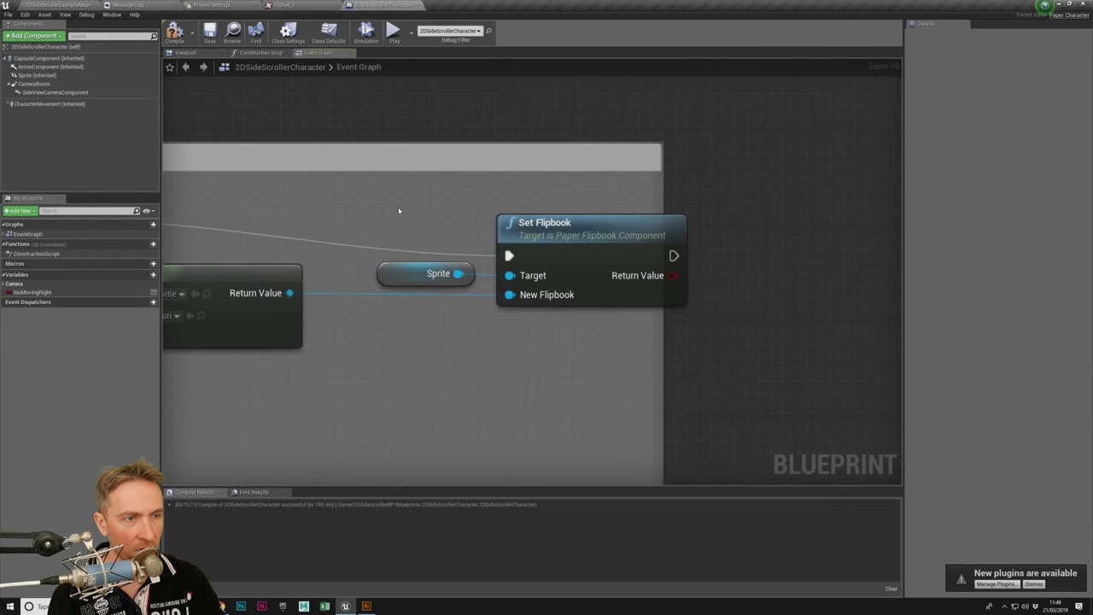
{"action": "left_click", "coordinate": [231, 34]}
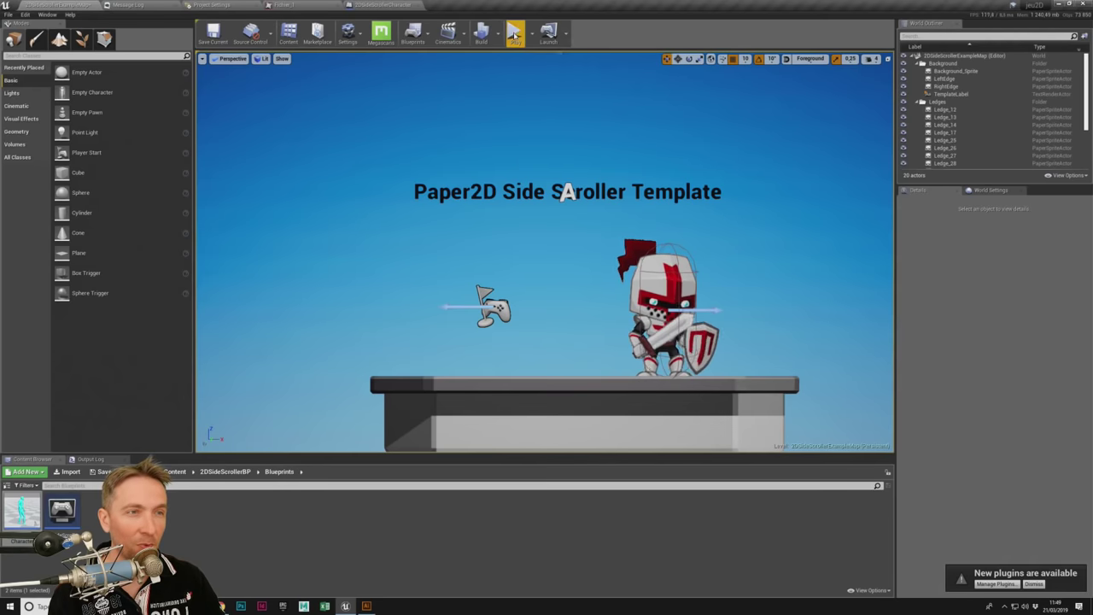
Step: Play-test the knight running and jumping across platforms, stop with Esc, and open the new-asset menu
{"action": "left_click", "coordinate": [514, 32]}
{"action": "key", "text": "d"}
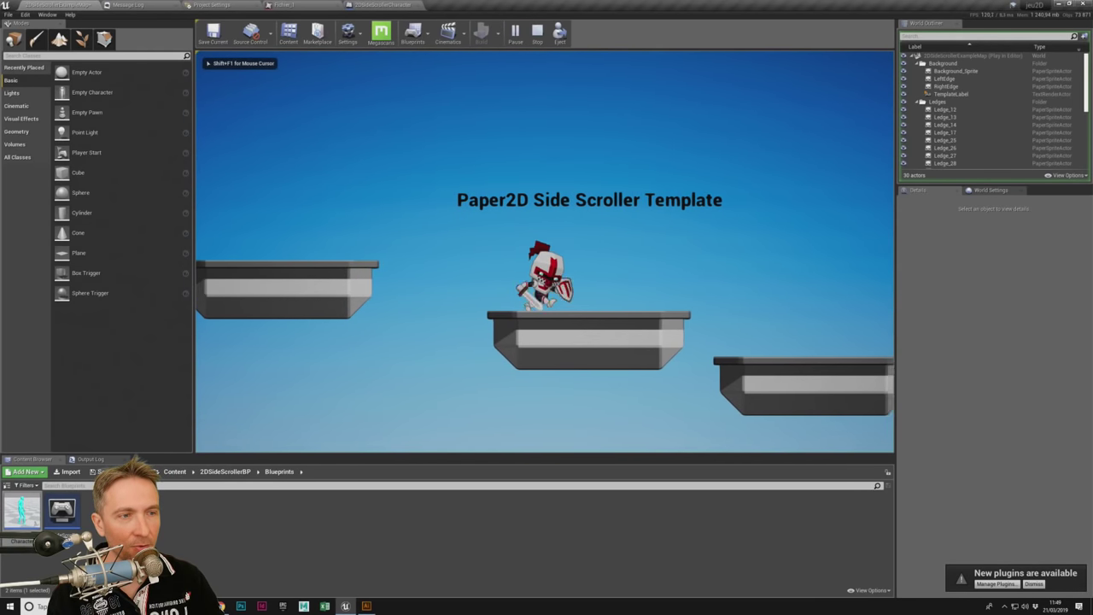
{"action": "key", "text": "space"}
{"action": "key", "text": "a"}
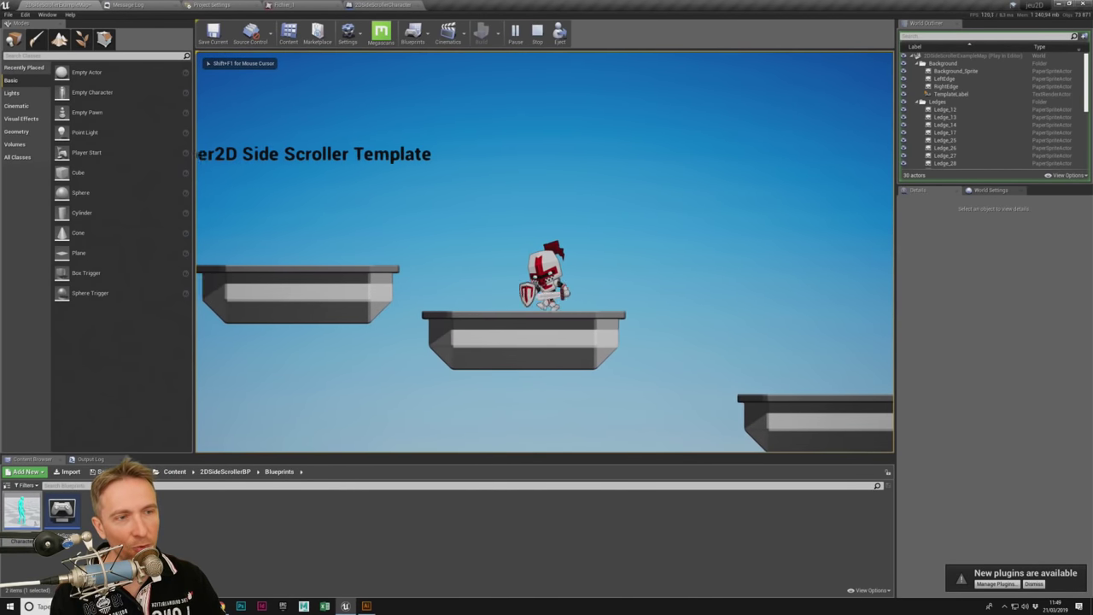
{"action": "key", "text": "space"}
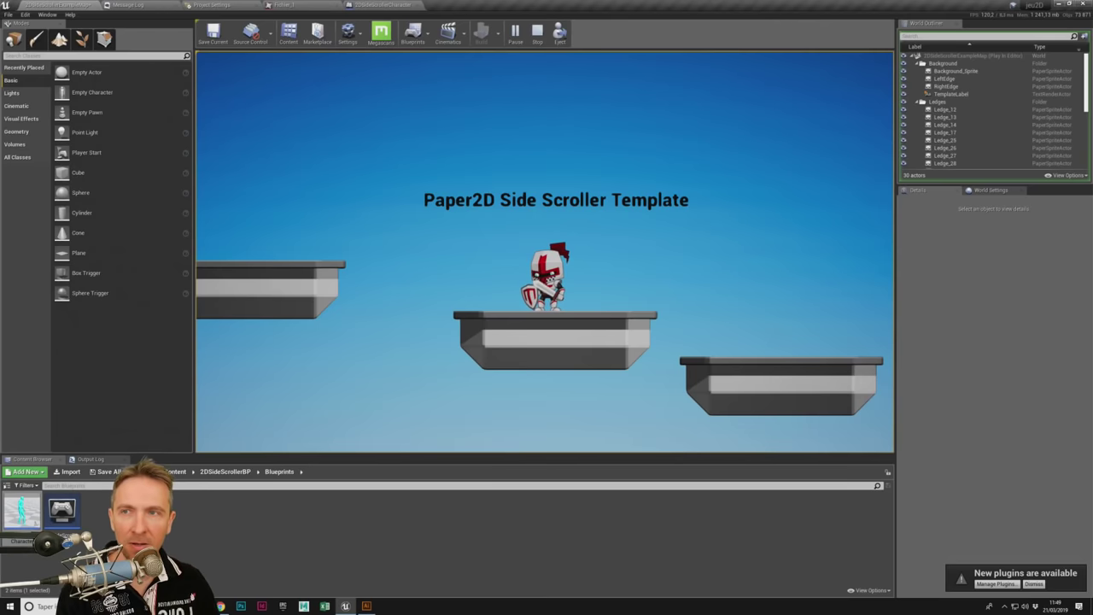
{"action": "key", "text": "d"}
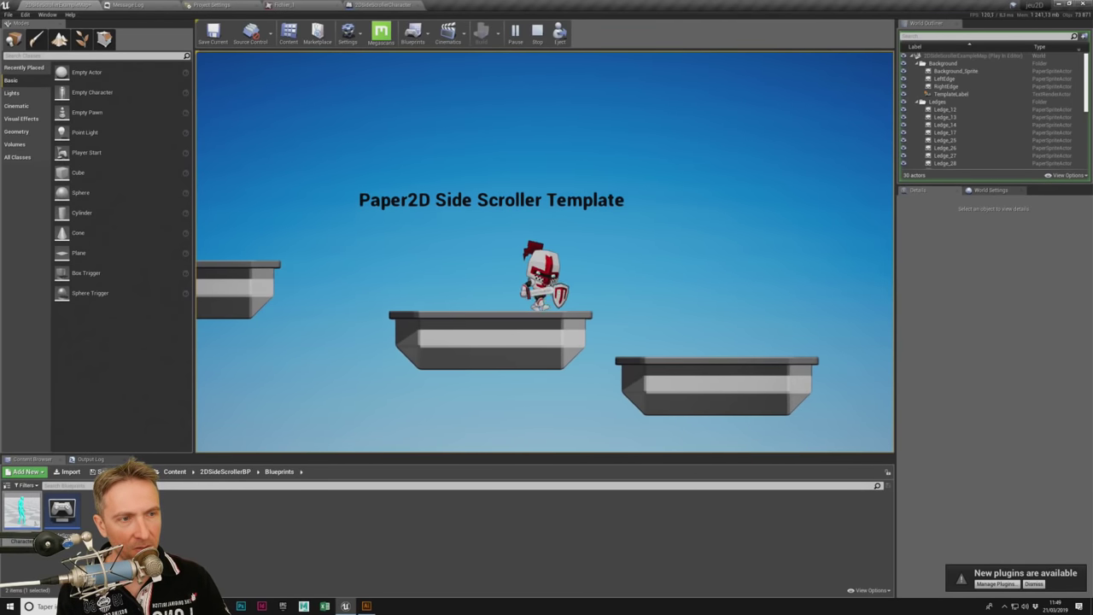
{"action": "key", "text": "space"}
{"action": "key", "text": "space"}
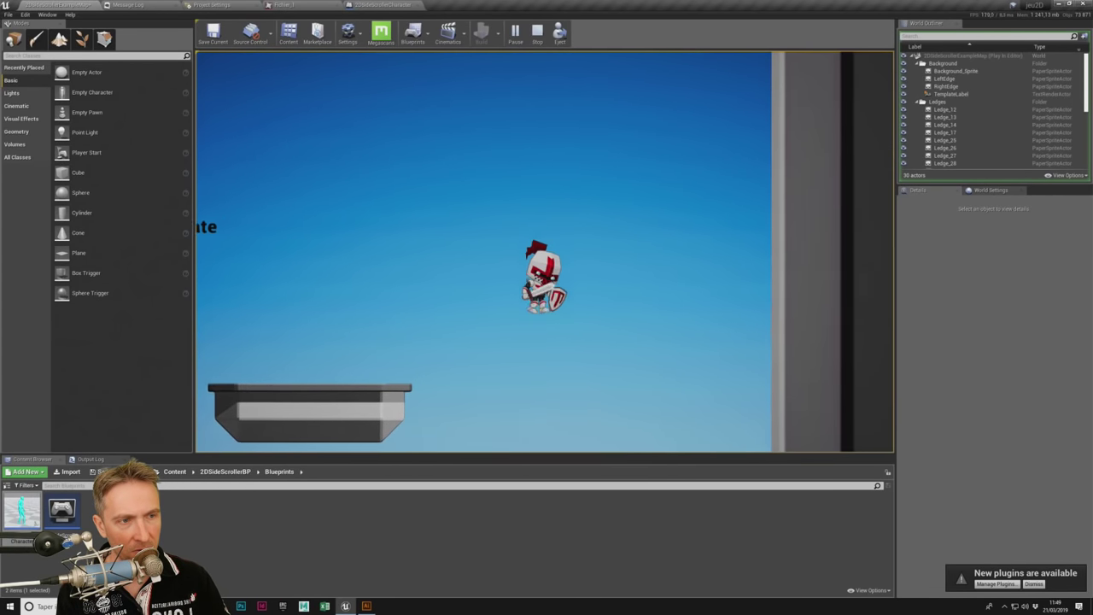
{"action": "key", "text": "a"}
{"action": "key", "text": "space"}
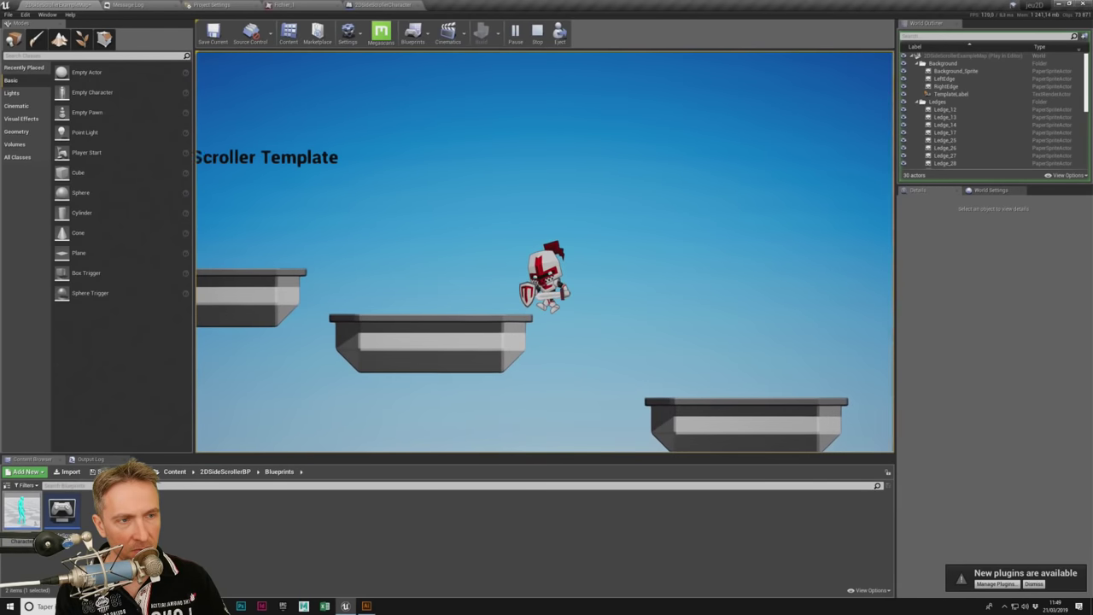
{"action": "key", "text": "space"}
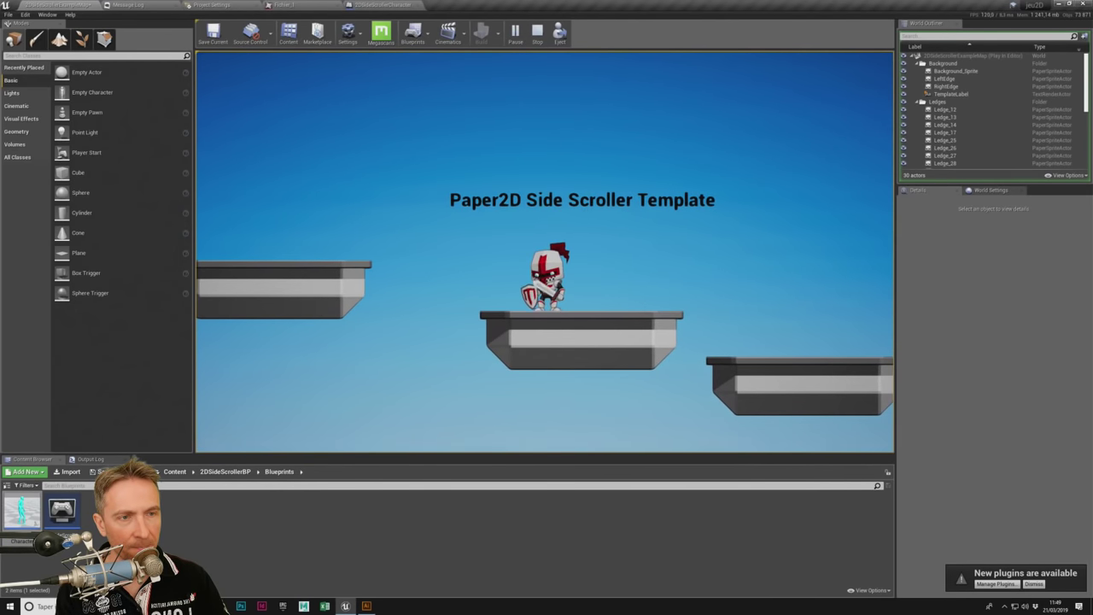
{"action": "key", "text": "space"}
{"action": "key", "text": "space"}
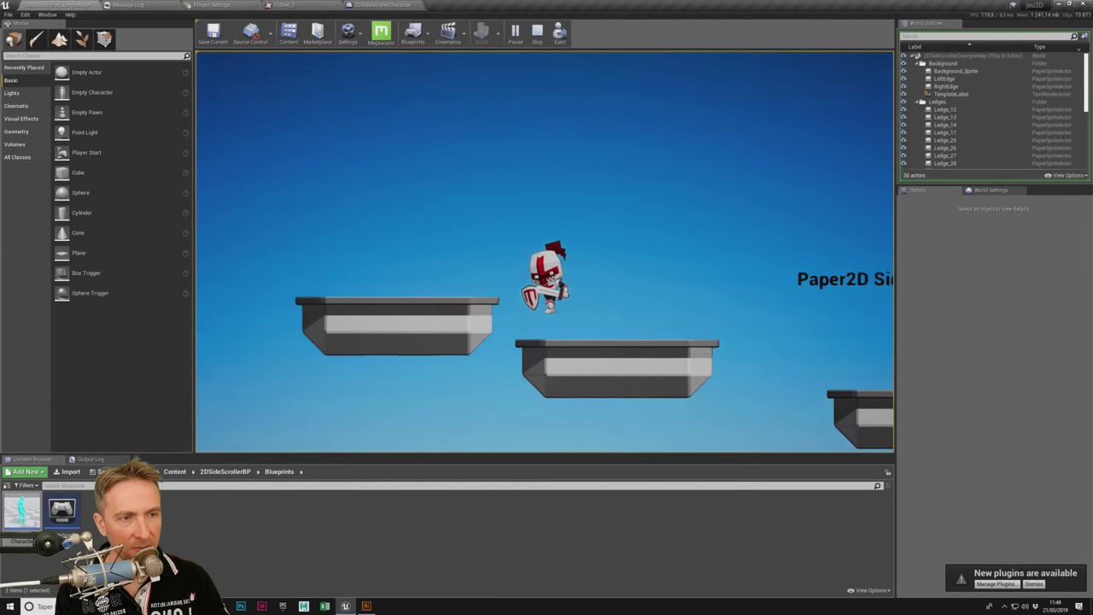
{"action": "key", "text": "d"}
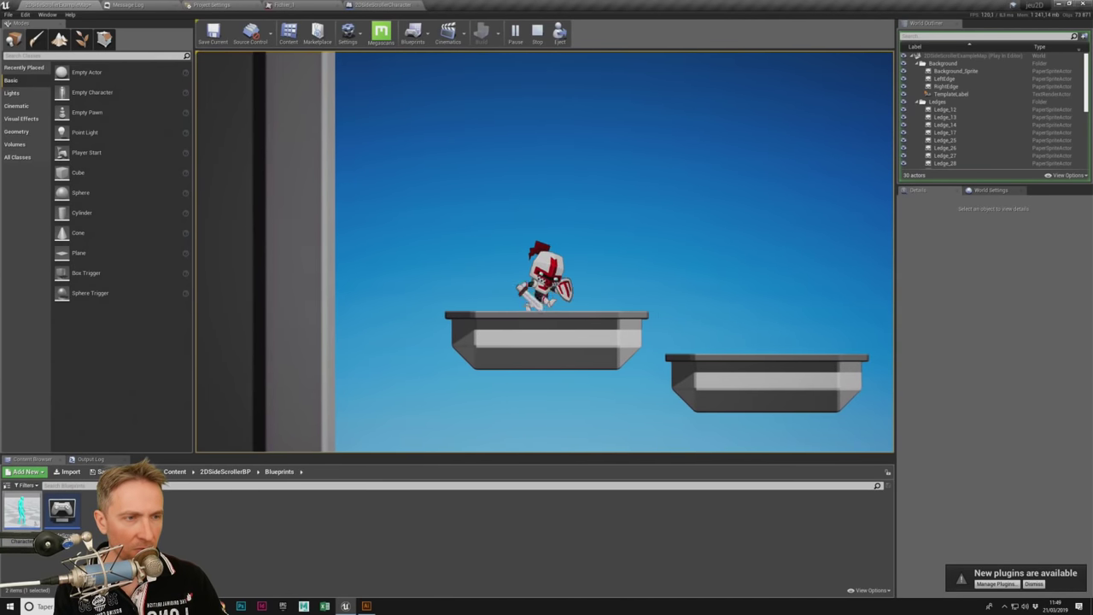
{"action": "key", "text": "space"}
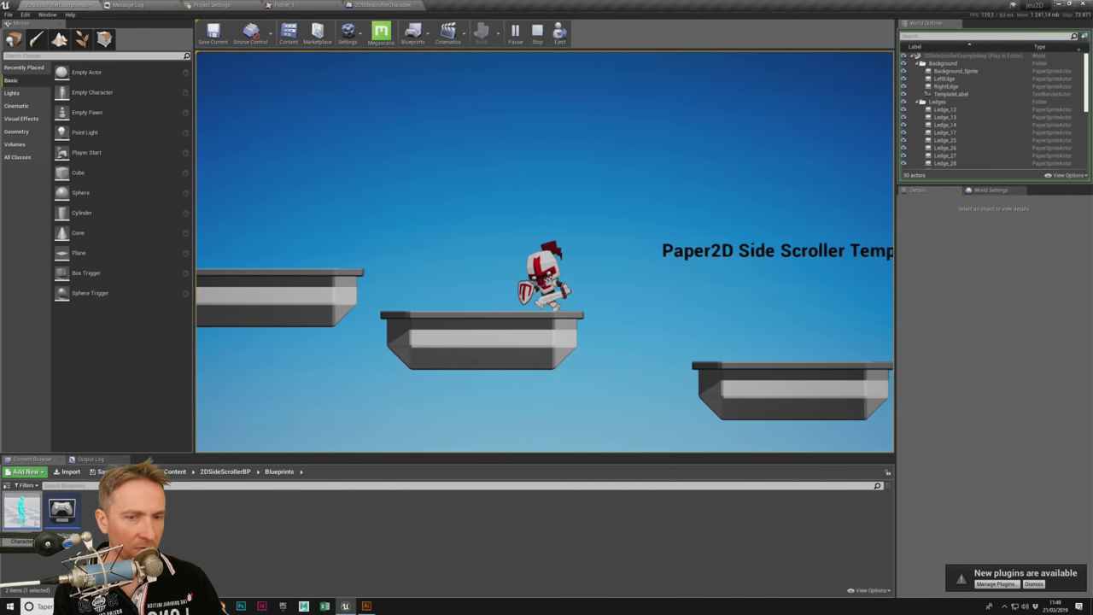
{"action": "key", "text": "Escape"}
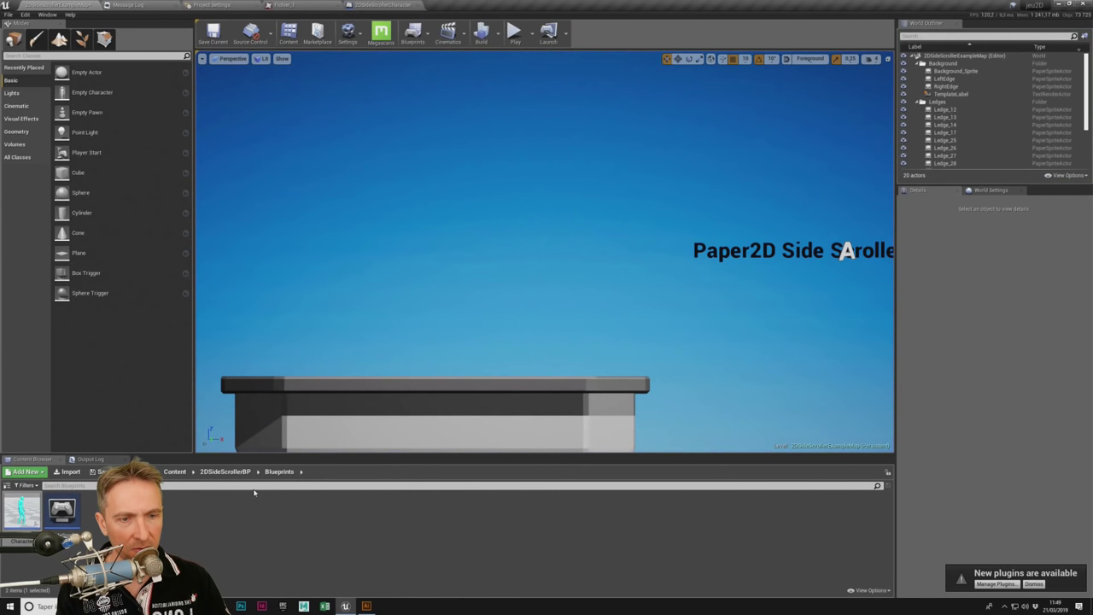
{"action": "right_click", "coordinate": [150, 521]}
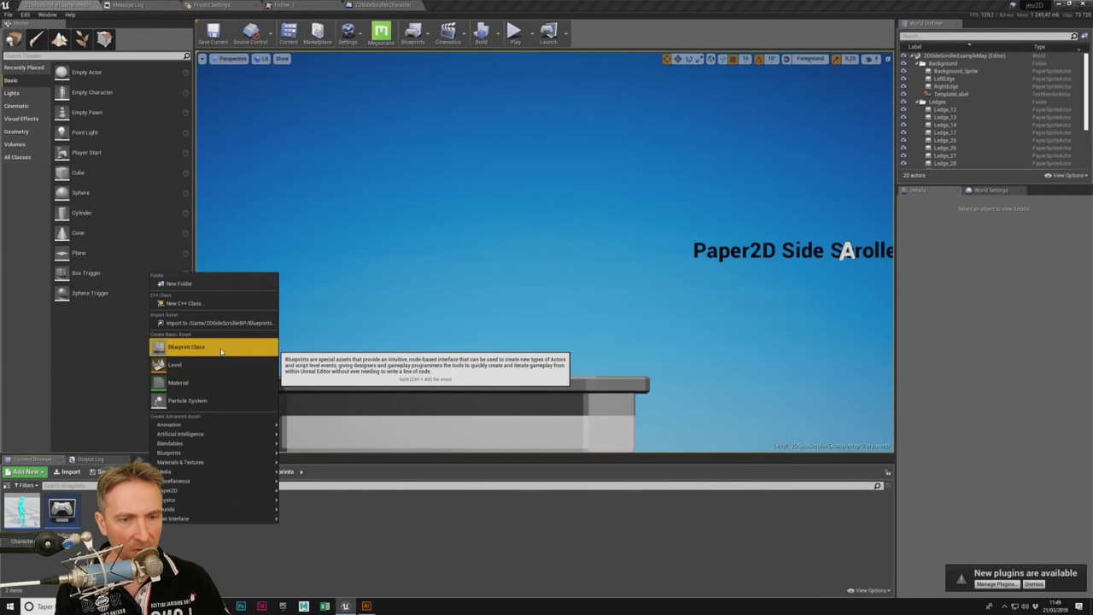
Step: Dismiss the new-asset menu and go up to the 2DSideScrollerBP folder
{"action": "mouse_move", "coordinate": [219, 425]}
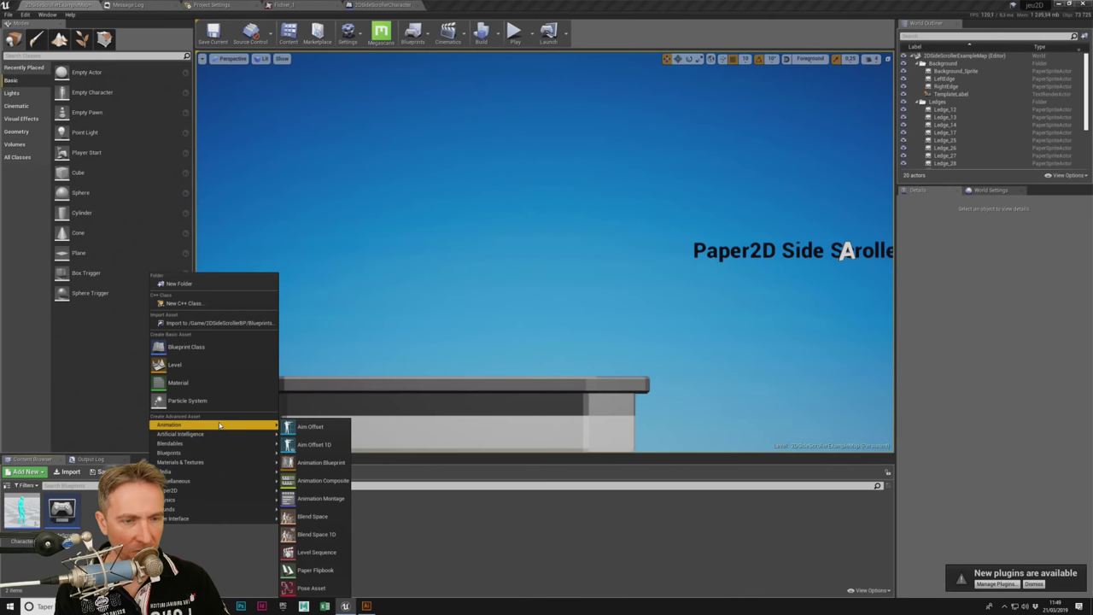
{"action": "left_click", "coordinate": [414, 536]}
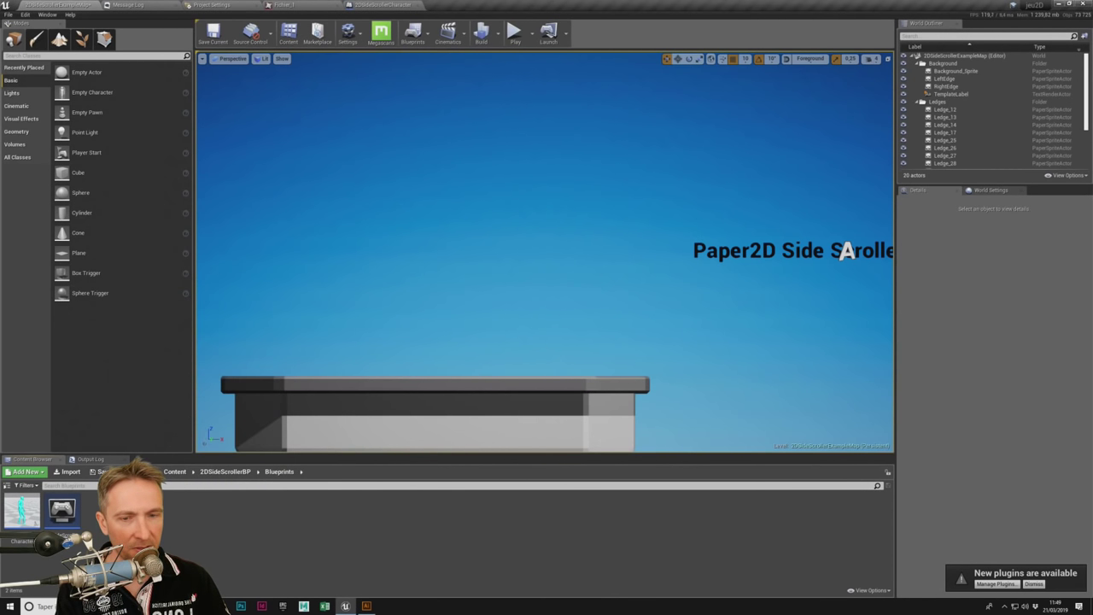
{"action": "left_click", "coordinate": [246, 478]}
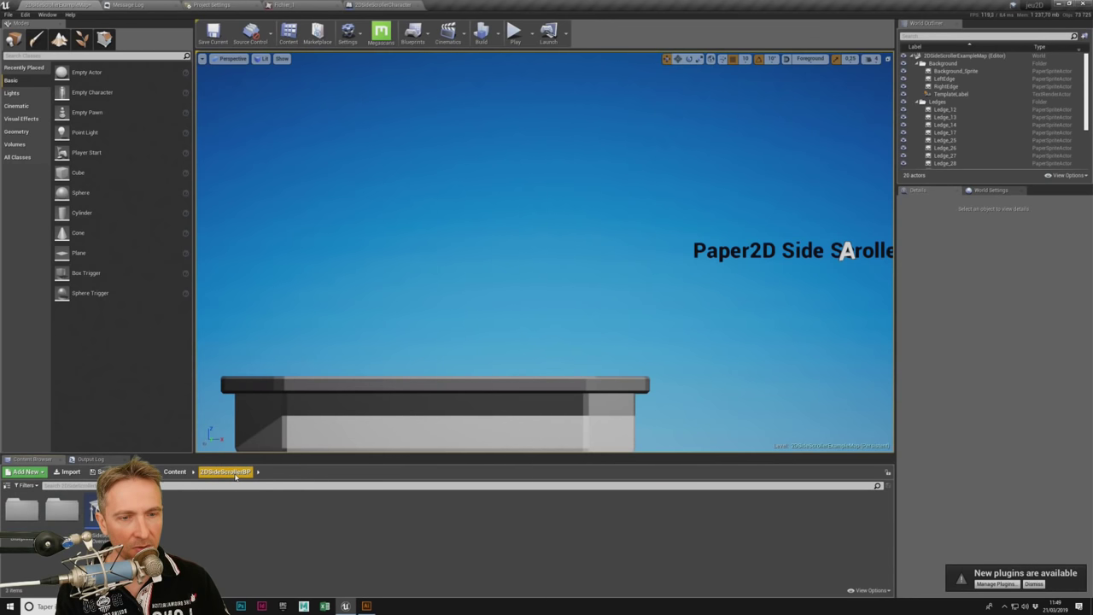
Step: Review the character's Handle Jump and Handle Animation nodes, then bring up the Fichier_1 texture
{"action": "left_click", "coordinate": [384, 4]}
{"action": "scroll", "coordinate": [771, 276], "scroll_direction": "down", "scroll_amount": 3}
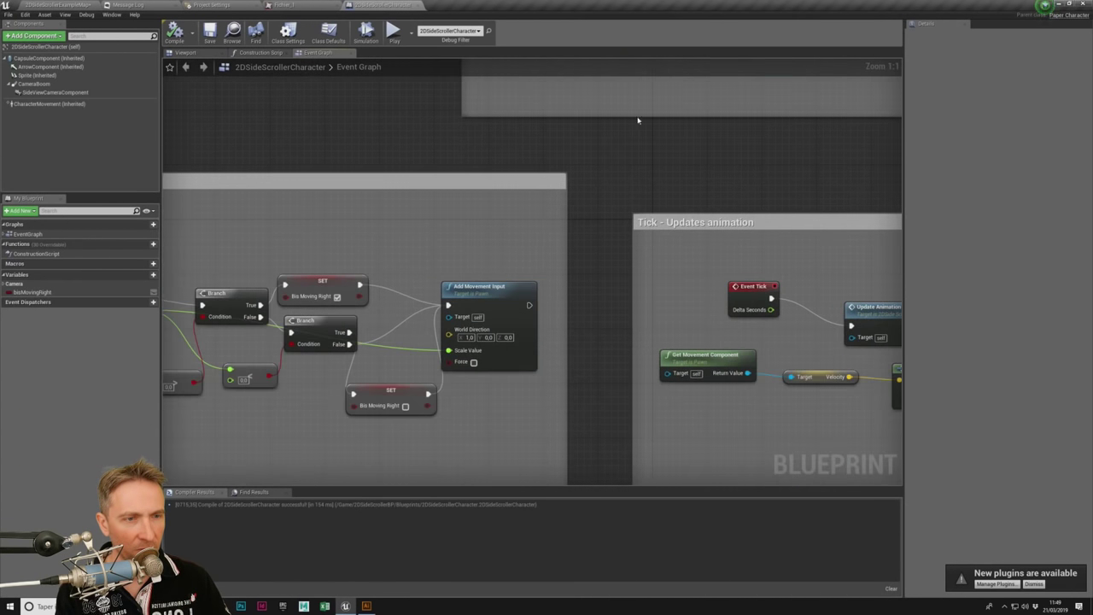
{"action": "scroll", "coordinate": [622, 208], "scroll_direction": "down", "scroll_amount": 6}
{"action": "right_click_drag", "start_coordinate": [623, 204], "coordinate": [498, 170]}
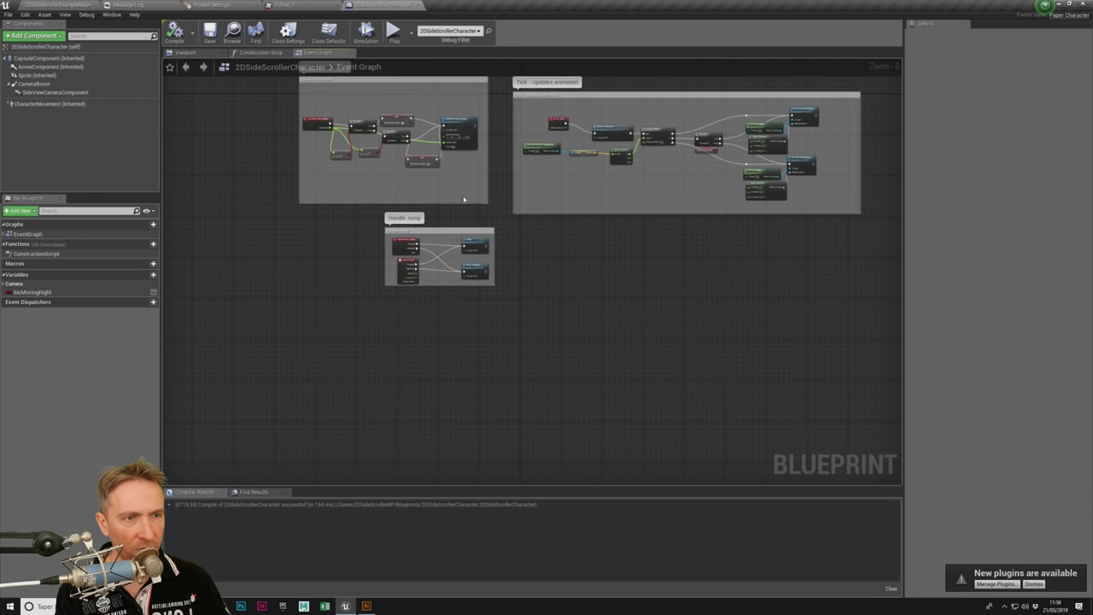
{"action": "scroll", "coordinate": [456, 230], "scroll_direction": "up", "scroll_amount": 9}
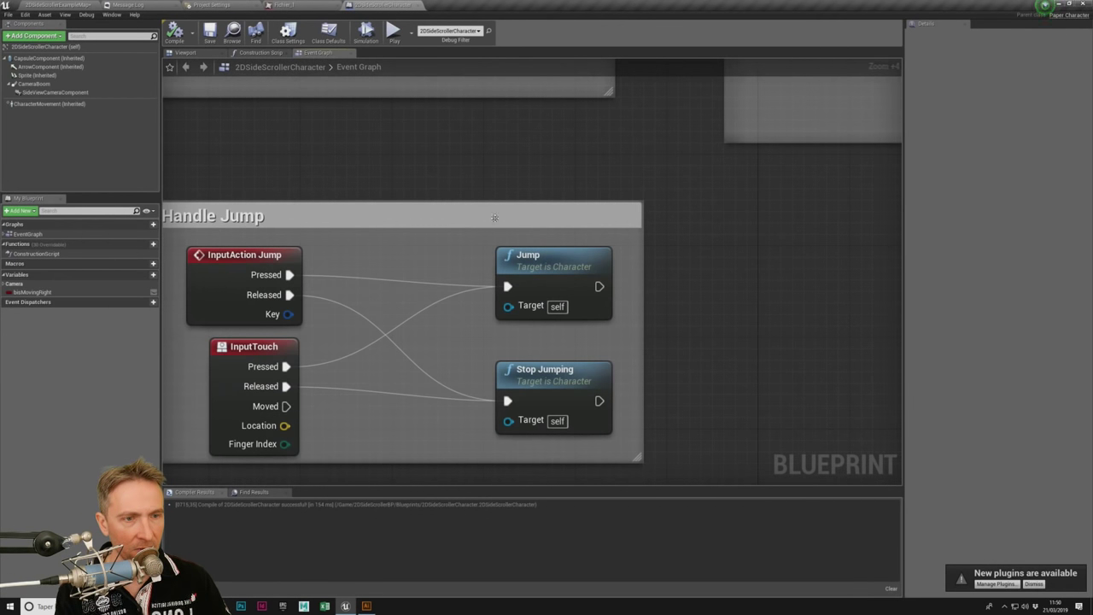
{"action": "left_click", "coordinate": [502, 275]}
{"action": "left_click", "coordinate": [502, 389]}
{"action": "right_click_drag", "start_coordinate": [502, 388], "coordinate": [491, 389]}
{"action": "scroll", "coordinate": [541, 298], "scroll_direction": "down", "scroll_amount": 2}
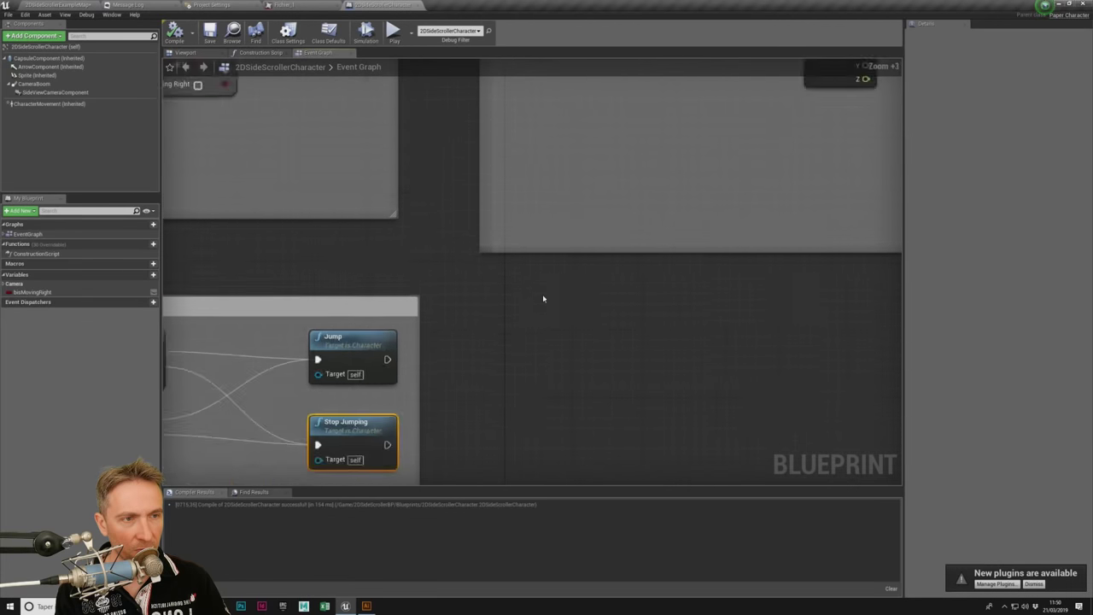
{"action": "scroll", "coordinate": [550, 425], "scroll_direction": "down", "scroll_amount": 2}
{"action": "right_click_drag", "start_coordinate": [550, 425], "coordinate": [523, 317]}
{"action": "scroll", "coordinate": [527, 240], "scroll_direction": "up", "scroll_amount": 5}
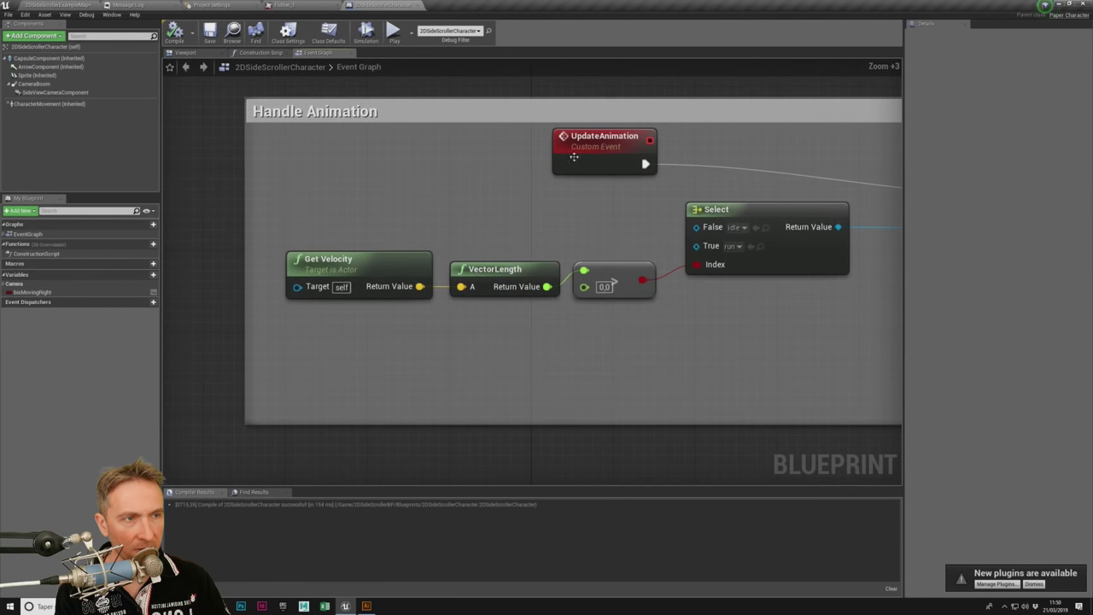
{"action": "left_click_drag", "start_coordinate": [605, 146], "coordinate": [523, 155]}
{"action": "right_click_drag", "start_coordinate": [622, 263], "coordinate": [438, 238]}
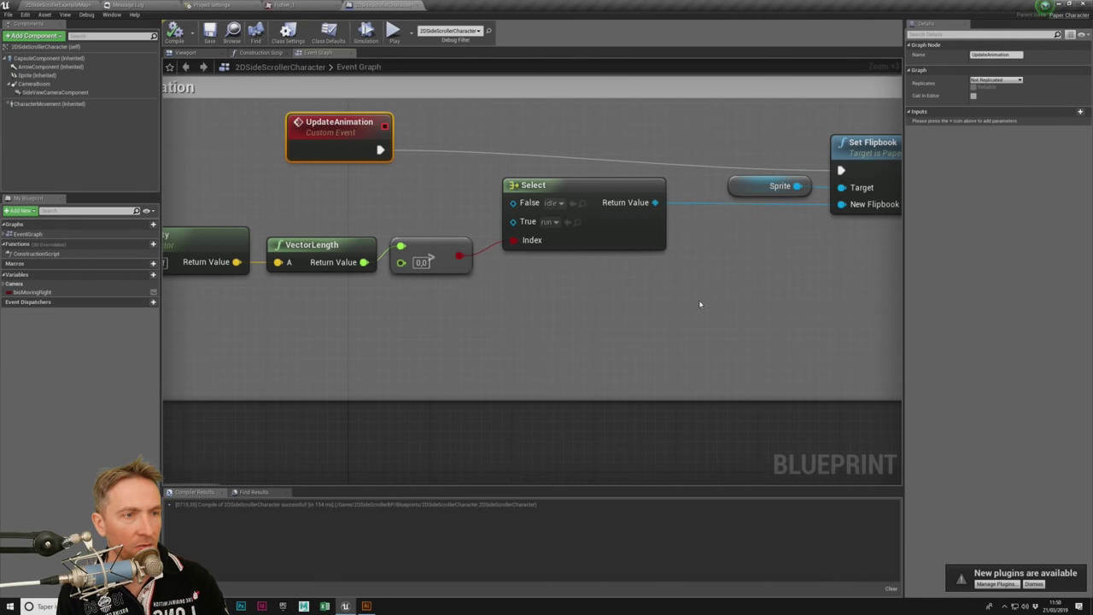
{"action": "right_click_drag", "start_coordinate": [699, 300], "coordinate": [545, 293]}
{"action": "left_click", "coordinate": [247, 5]}
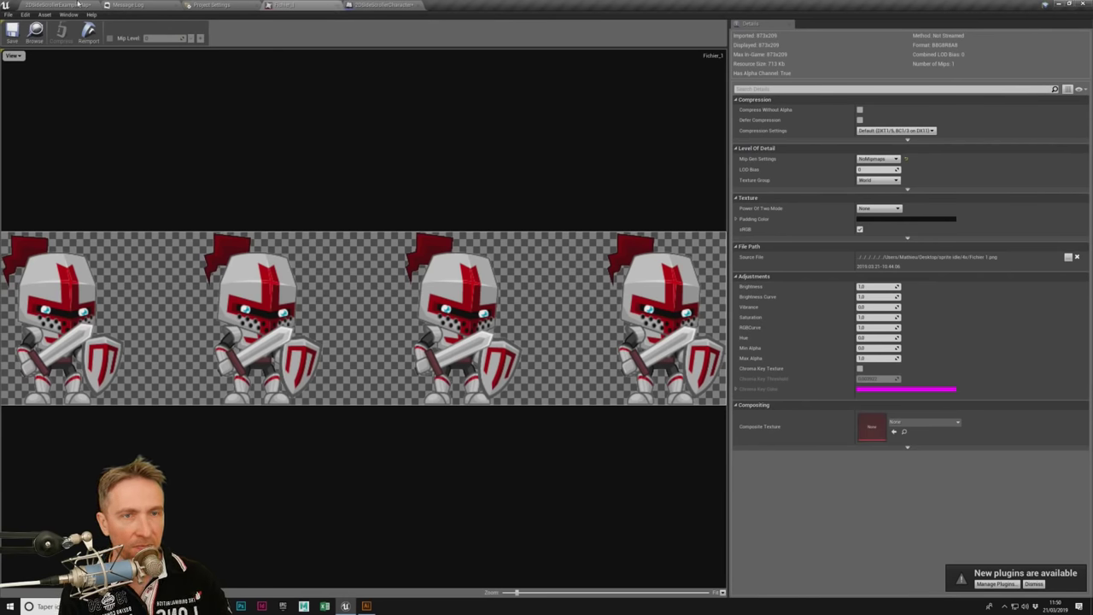
{"action": "mouse_move", "coordinate": [367, 605]}
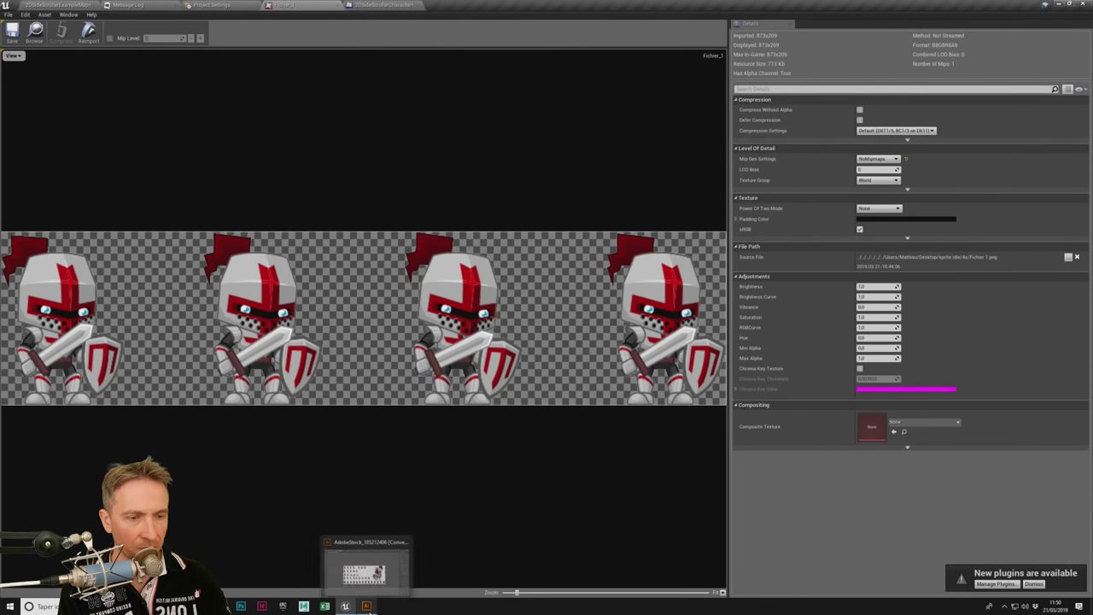
{"action": "left_click", "coordinate": [368, 568]}
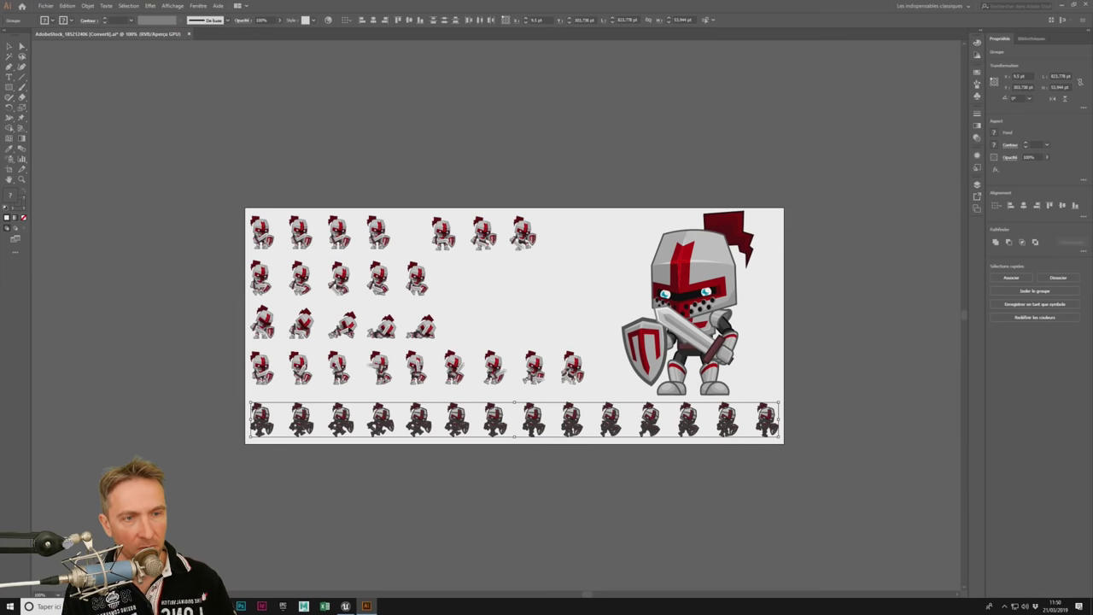
{"action": "right_click", "coordinate": [577, 128]}
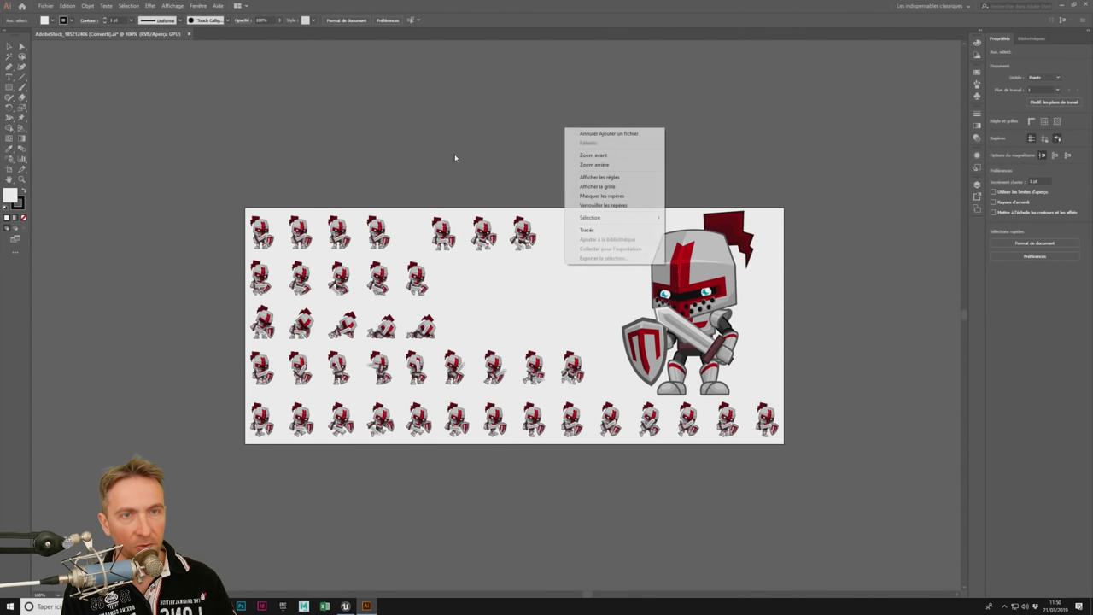
{"action": "left_click", "coordinate": [407, 114]}
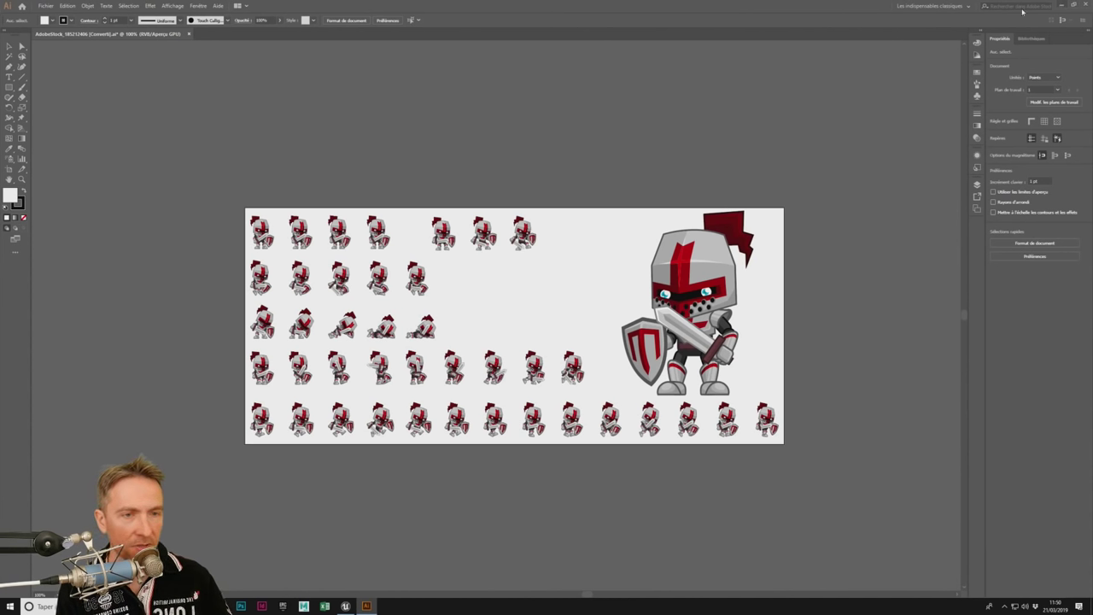
{"action": "left_click", "coordinate": [345, 605]}
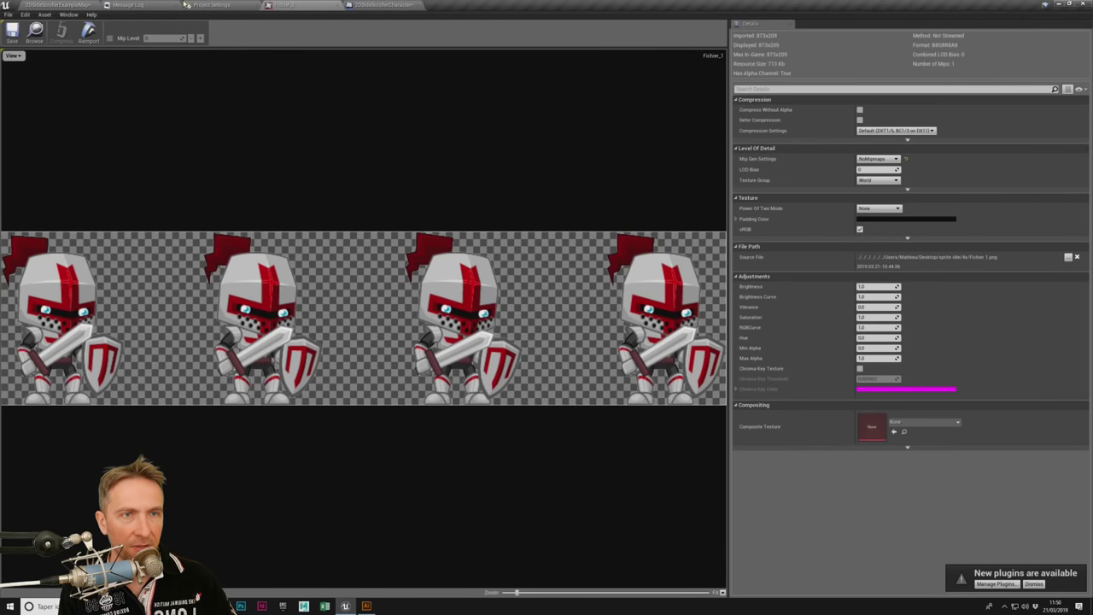
Step: Close the project settings and play-test the knight hopping across the ledges, stopping with Esc
{"action": "left_click", "coordinate": [243, 7]}
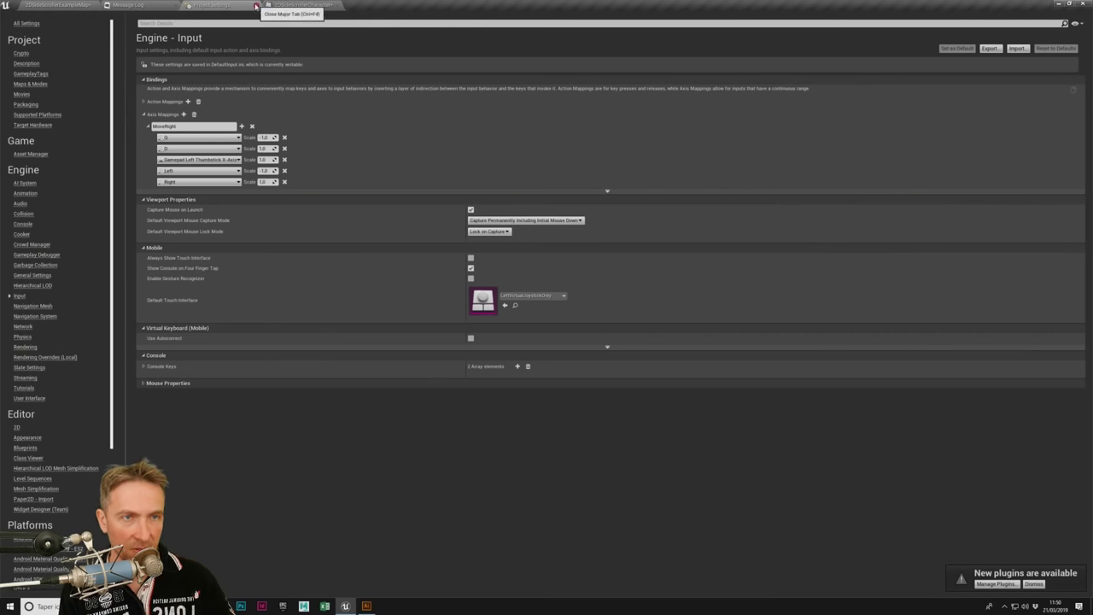
{"action": "left_click", "coordinate": [244, 6]}
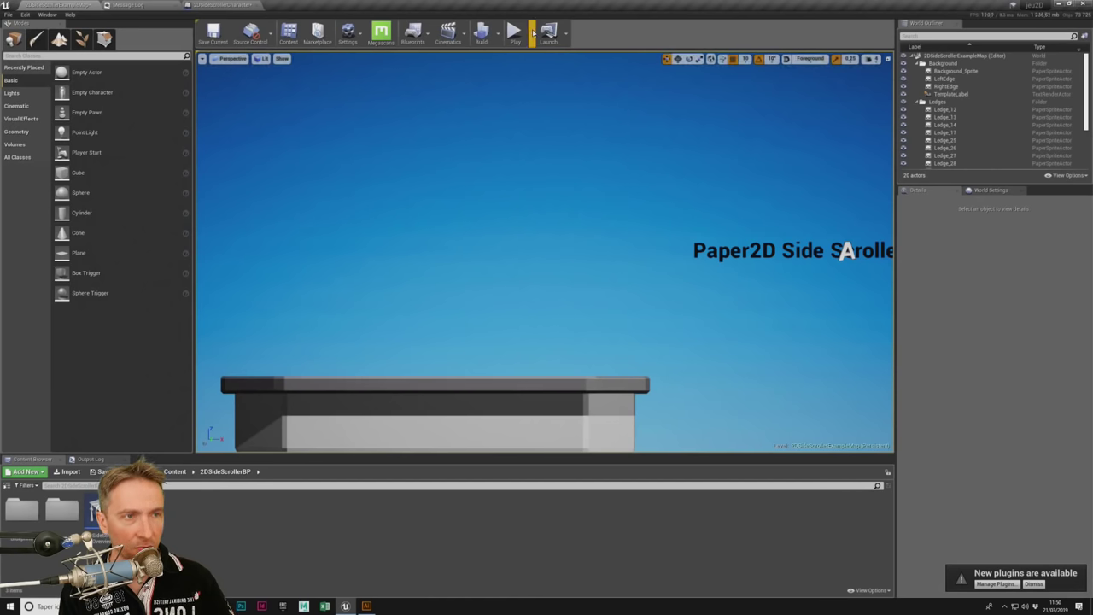
{"action": "left_click", "coordinate": [514, 32]}
{"action": "key", "text": "d"}
{"action": "key", "text": "space"}
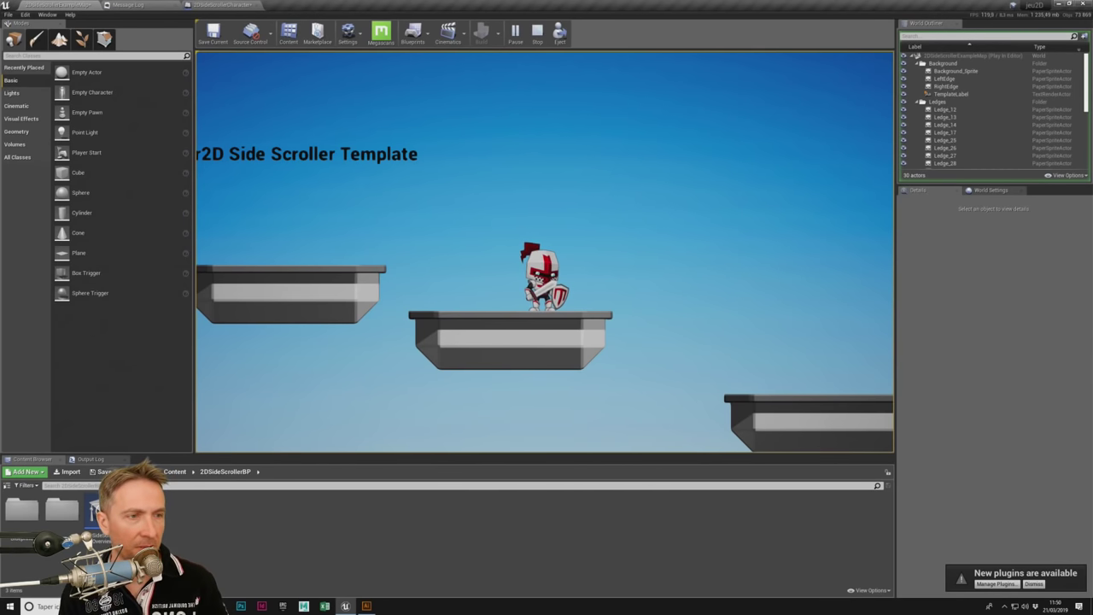
{"action": "key", "text": "d"}
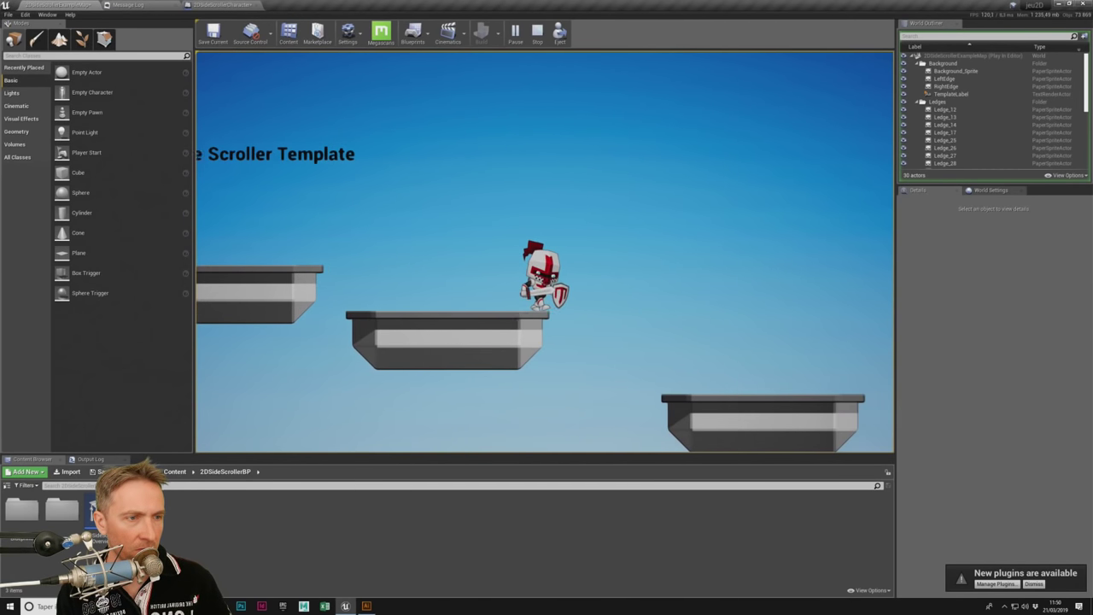
{"action": "key", "text": "space"}
{"action": "key", "text": "a"}
{"action": "key", "text": "d"}
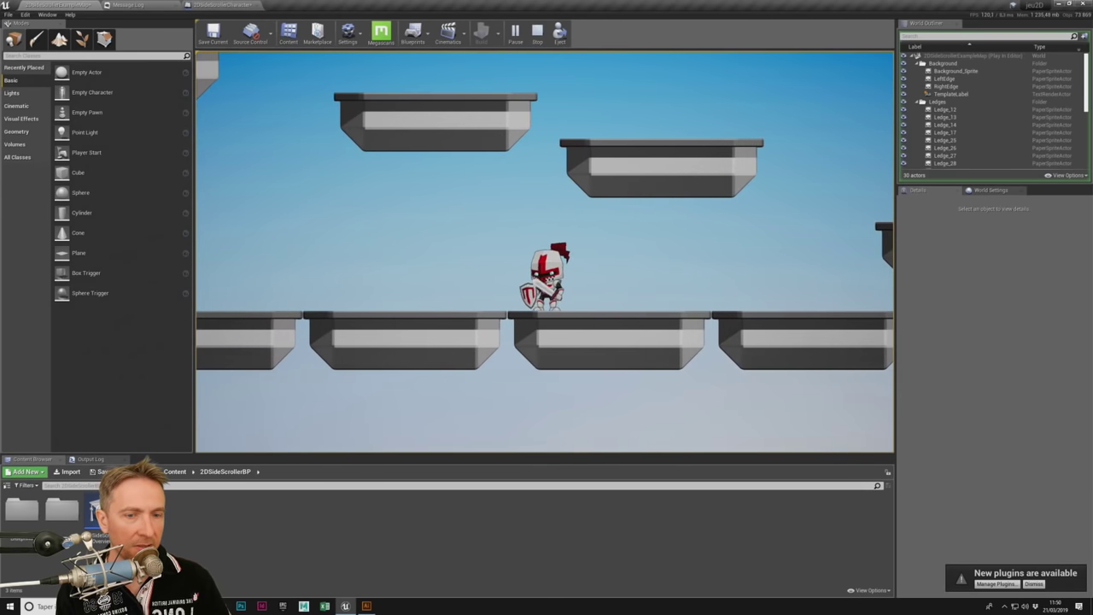
{"action": "key", "text": "Escape"}
Step: Search 'trig' and place a Box Trigger on a ledge at location 190, 0, 190
{"action": "left_click", "coordinate": [31, 56]}
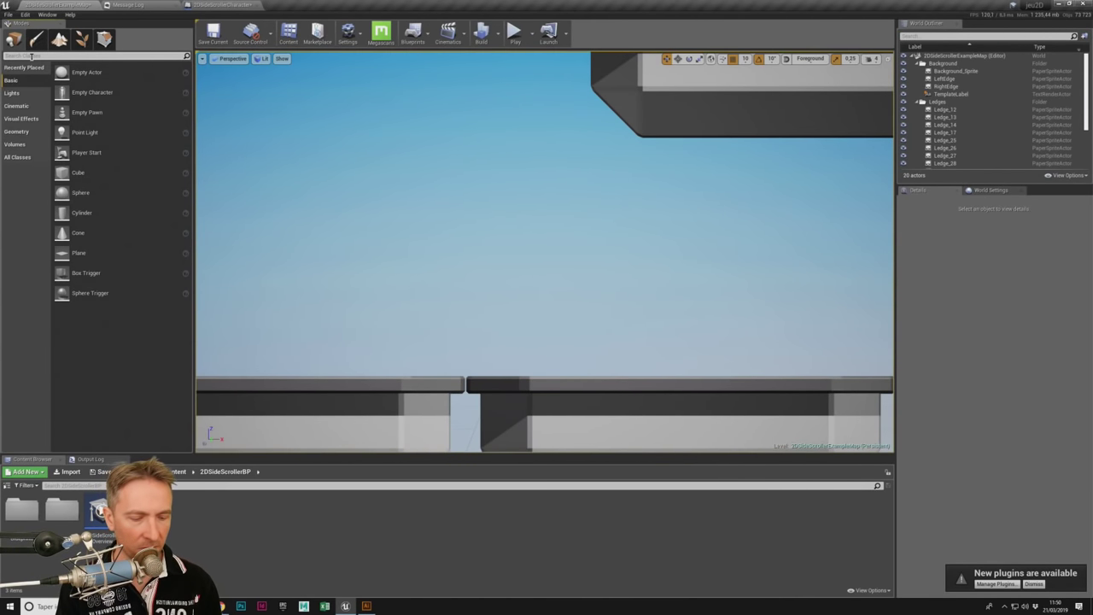
{"action": "type", "text": "trig"}
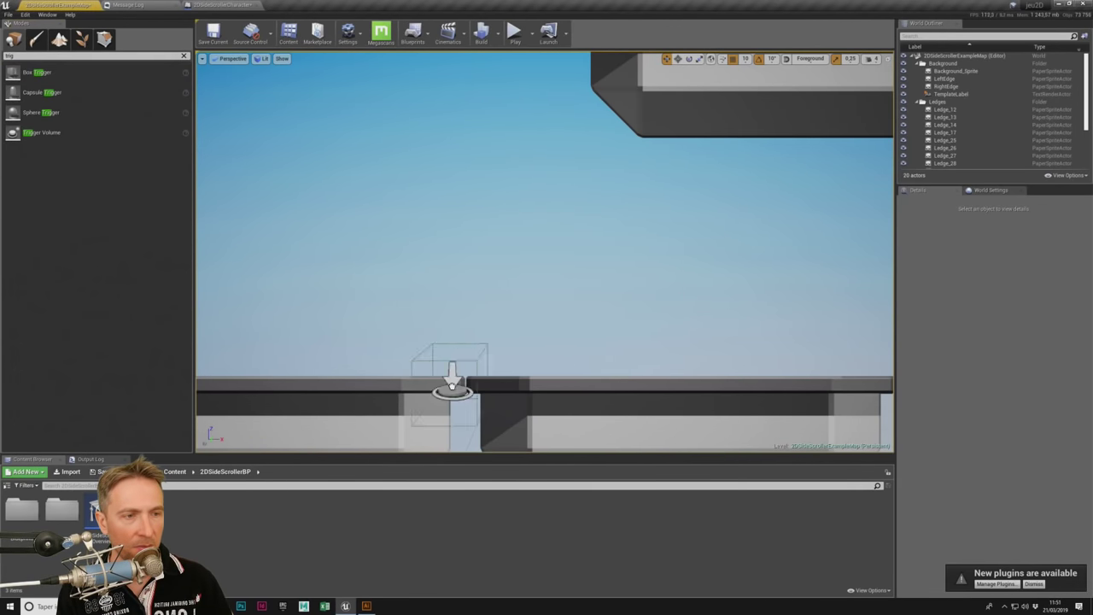
{"action": "left_click_drag", "start_coordinate": [47, 78], "coordinate": [551, 376]}
{"action": "right_click_drag", "start_coordinate": [547, 256], "coordinate": [521, 274]}
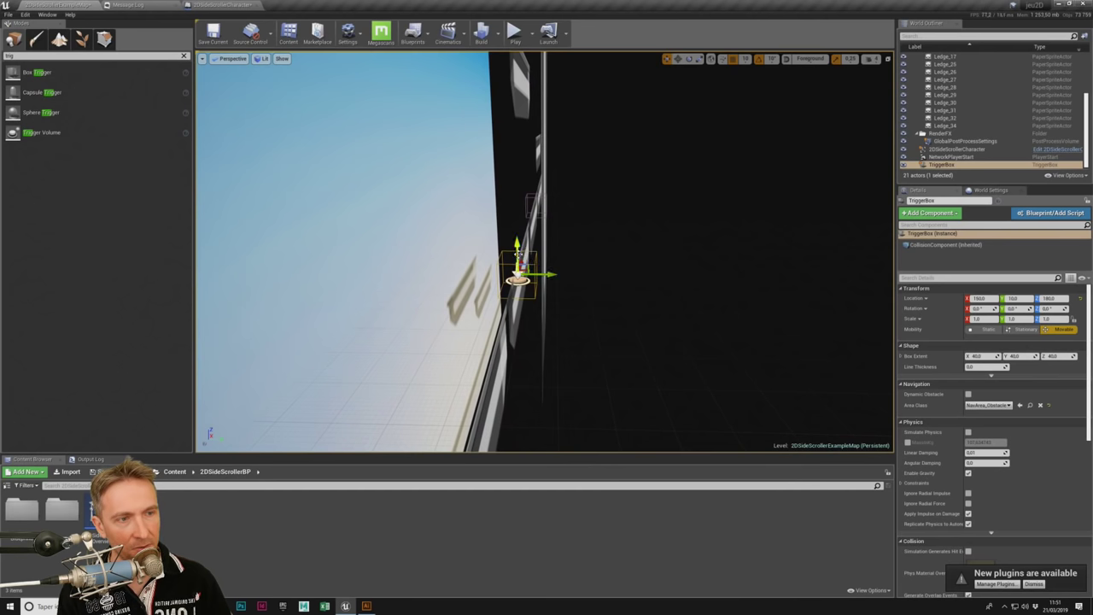
{"action": "left_click_drag", "start_coordinate": [519, 256], "coordinate": [520, 252]}
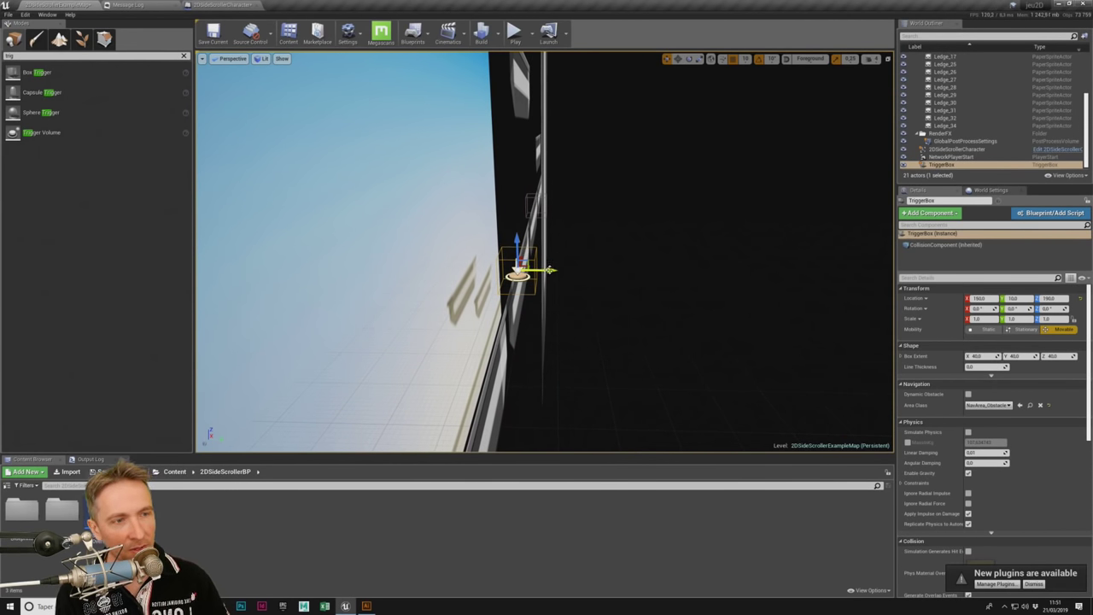
{"action": "left_click_drag", "start_coordinate": [540, 276], "coordinate": [545, 270]}
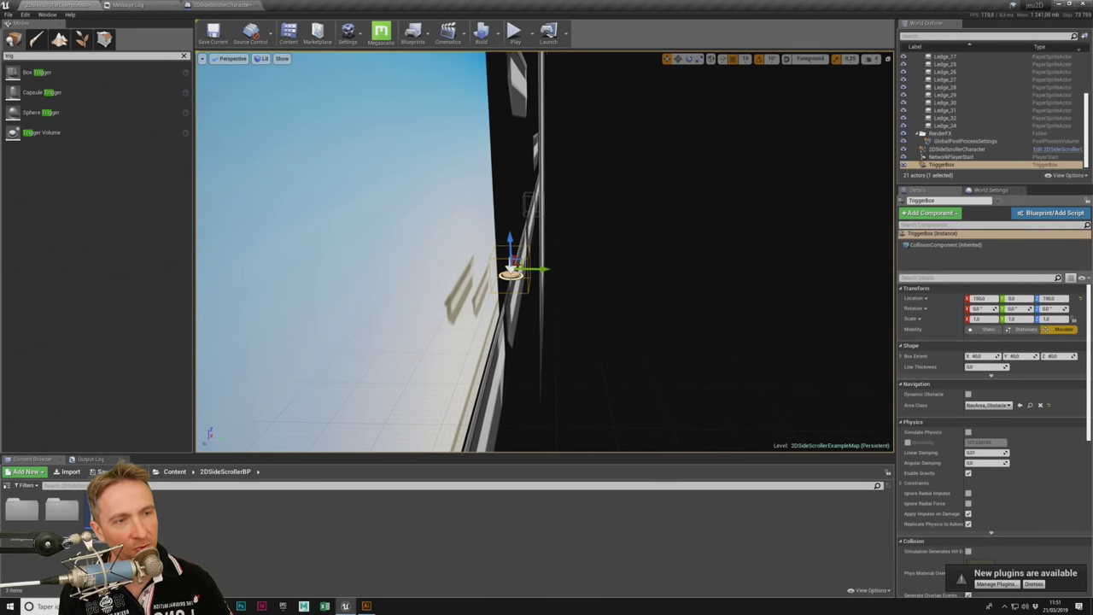
{"action": "right_click_drag", "start_coordinate": [547, 270], "coordinate": [657, 286]}
{"action": "right_click_drag", "start_coordinate": [547, 270], "coordinate": [615, 270]}
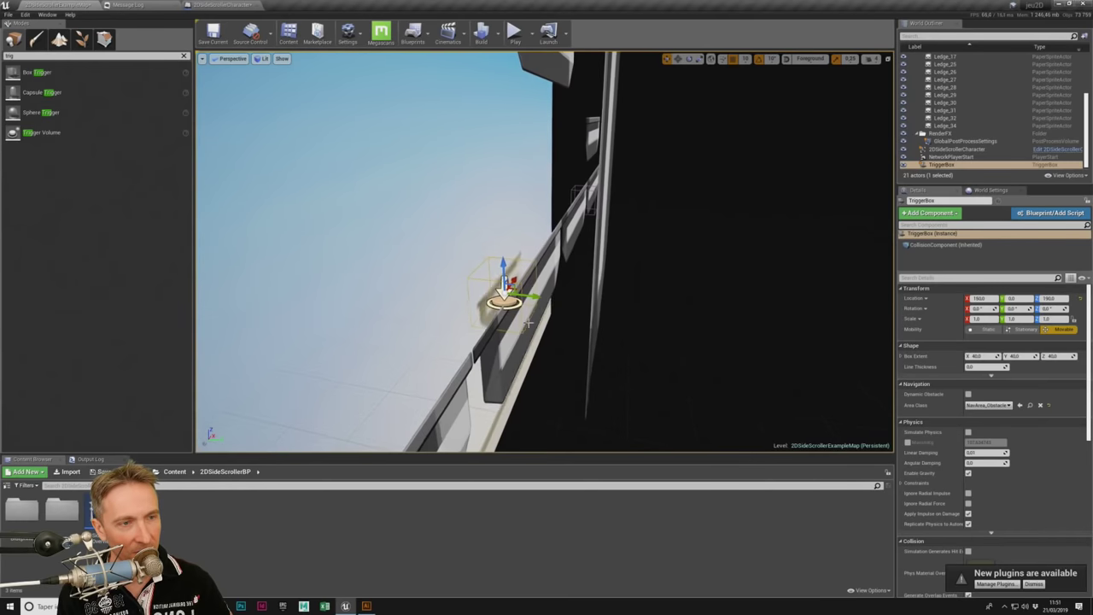
{"action": "right_click_drag", "start_coordinate": [547, 270], "coordinate": [513, 282]}
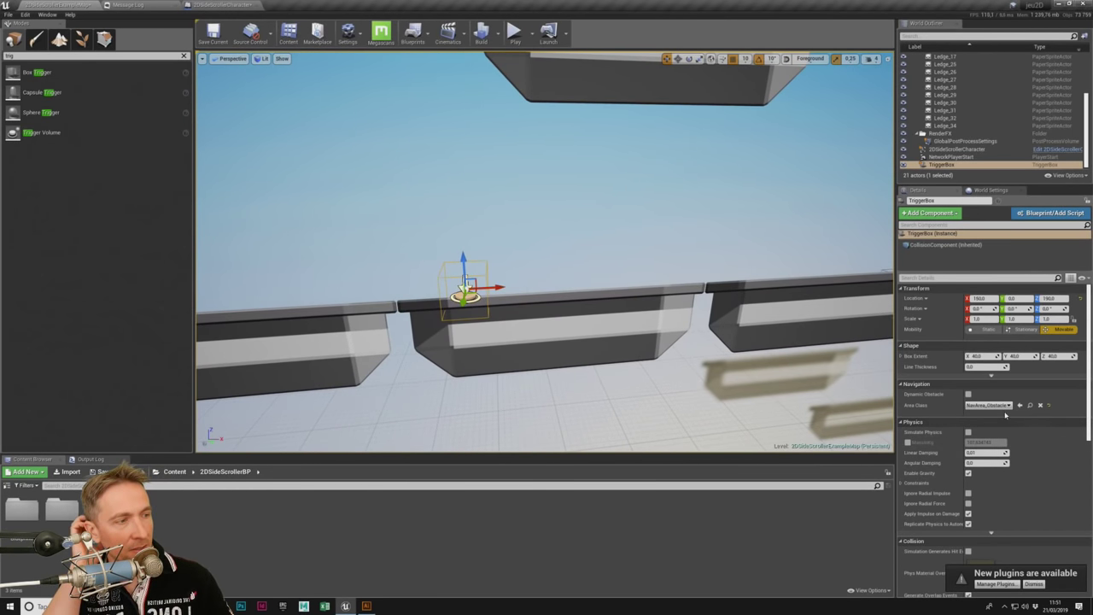
{"action": "scroll", "coordinate": [990, 427], "scroll_direction": "down", "scroll_amount": 10}
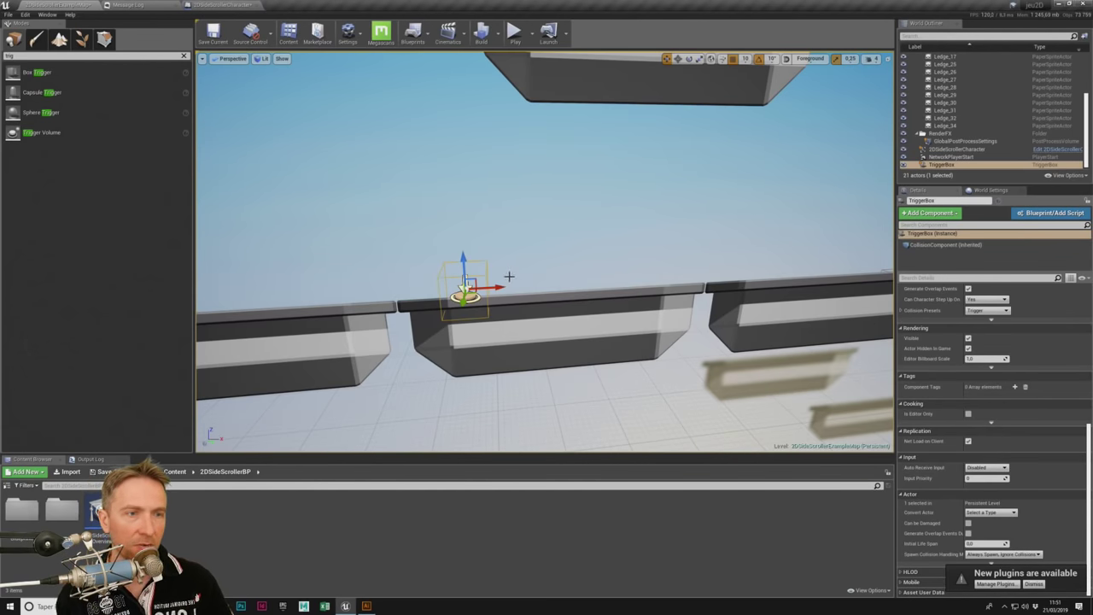
Step: Add an OnActorBeginOverlap event for the TriggerBox in the Level Blueprint
{"action": "right_click", "coordinate": [470, 298]}
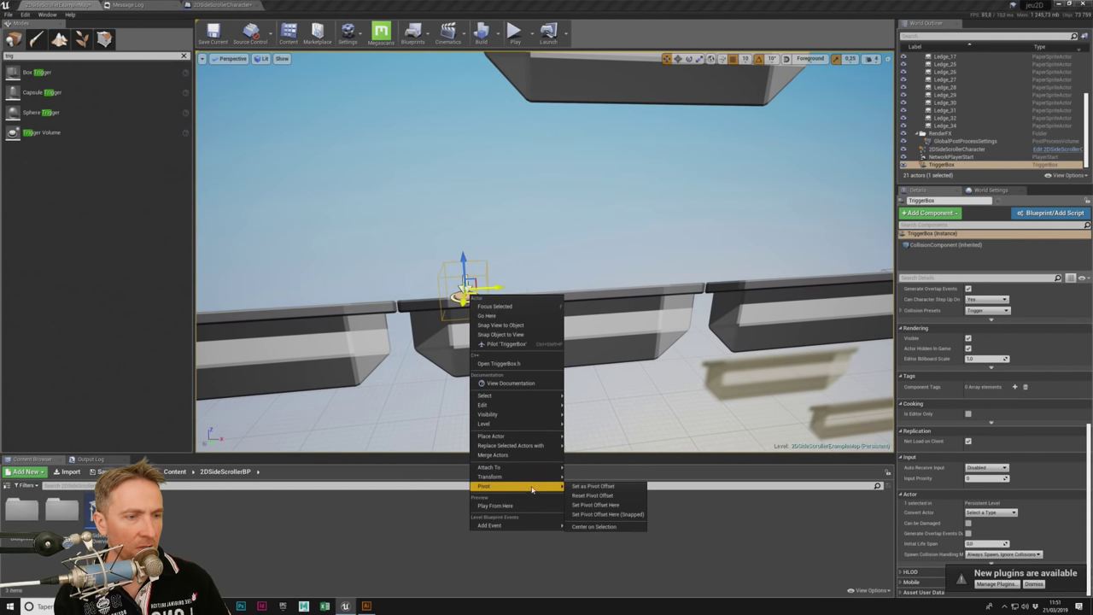
{"action": "mouse_move", "coordinate": [534, 526]}
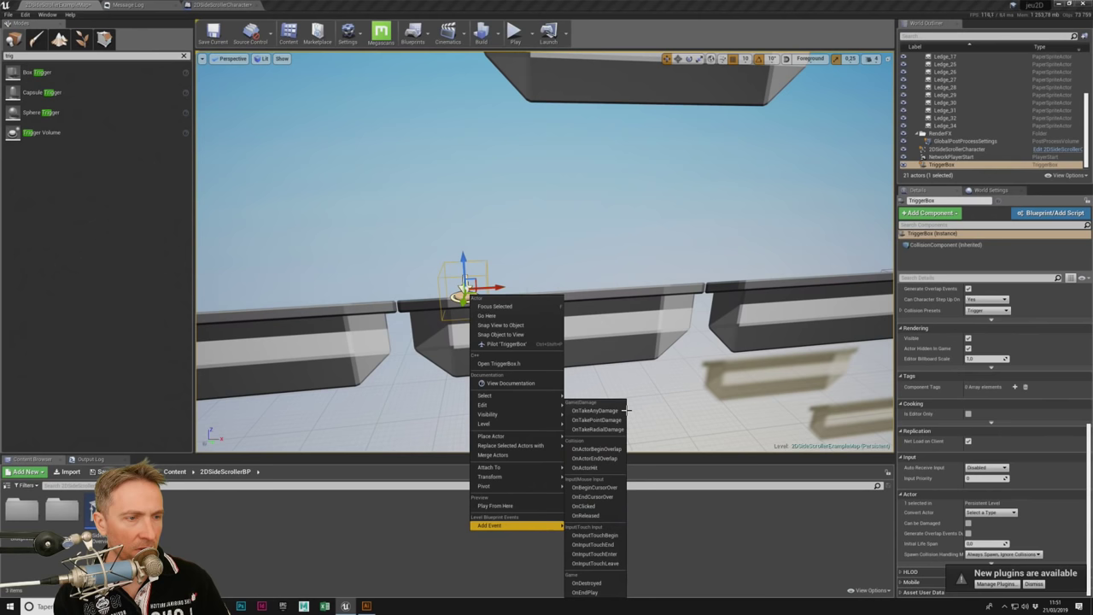
{"action": "left_click", "coordinate": [612, 449]}
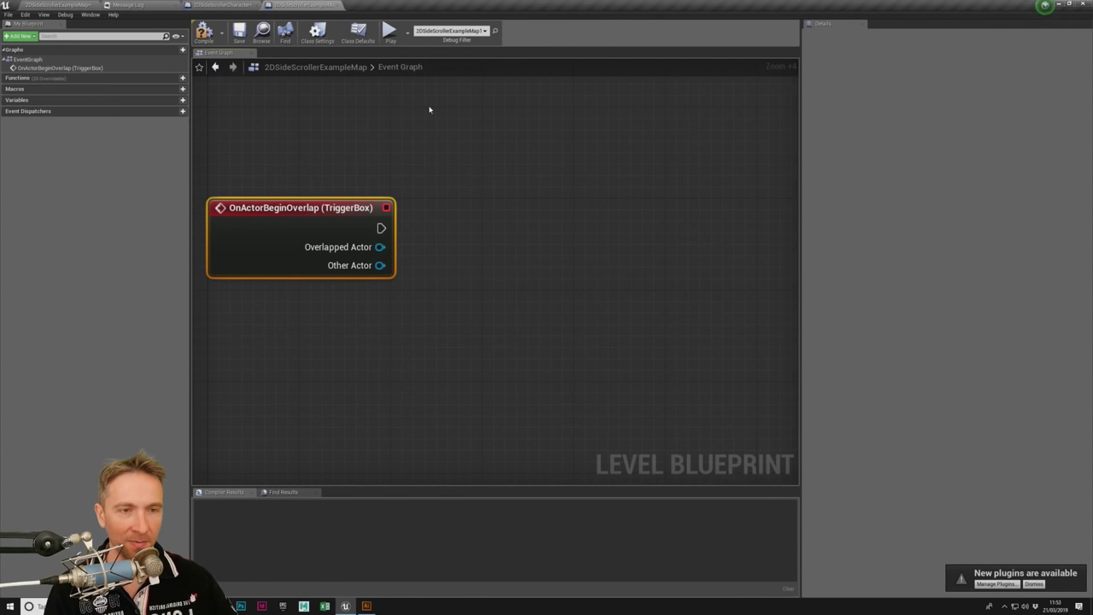
{"action": "left_click", "coordinate": [499, 292]}
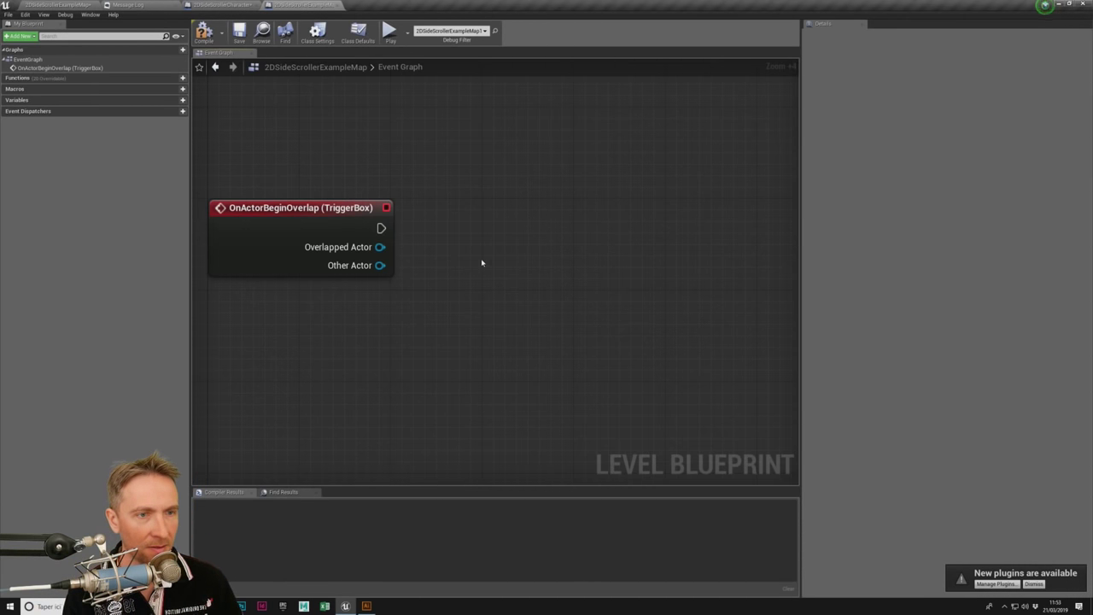
Step: Try adding a cast to 2DSideScrollerCharacter from Other Actor, then delete it
{"action": "left_click_drag", "start_coordinate": [383, 207], "coordinate": [394, 206]}
{"action": "left_click", "coordinate": [445, 253]}
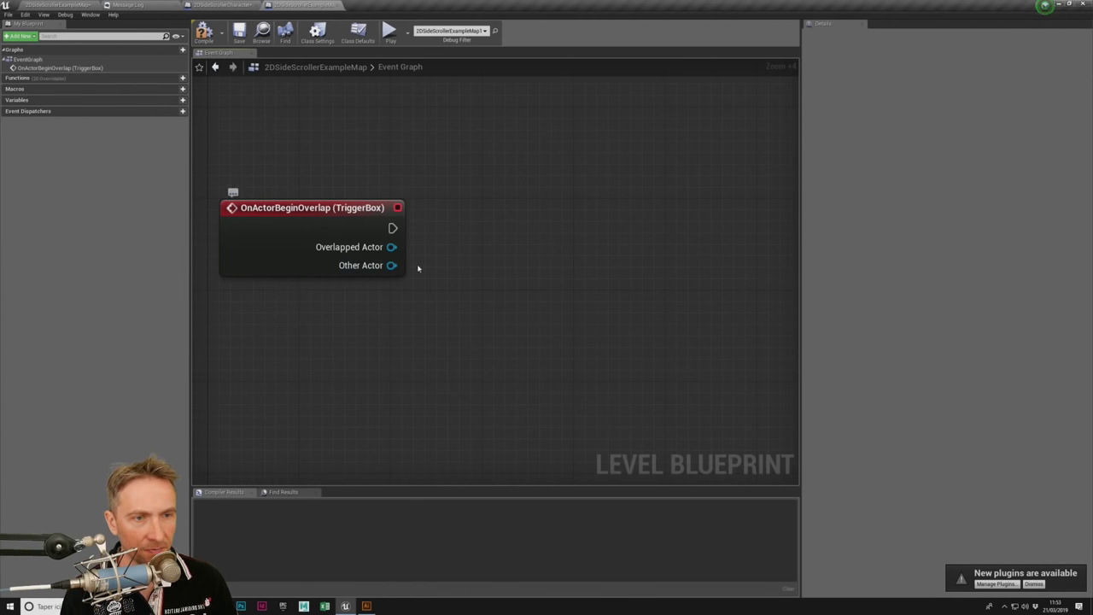
{"action": "left_click_drag", "start_coordinate": [391, 266], "coordinate": [427, 254]}
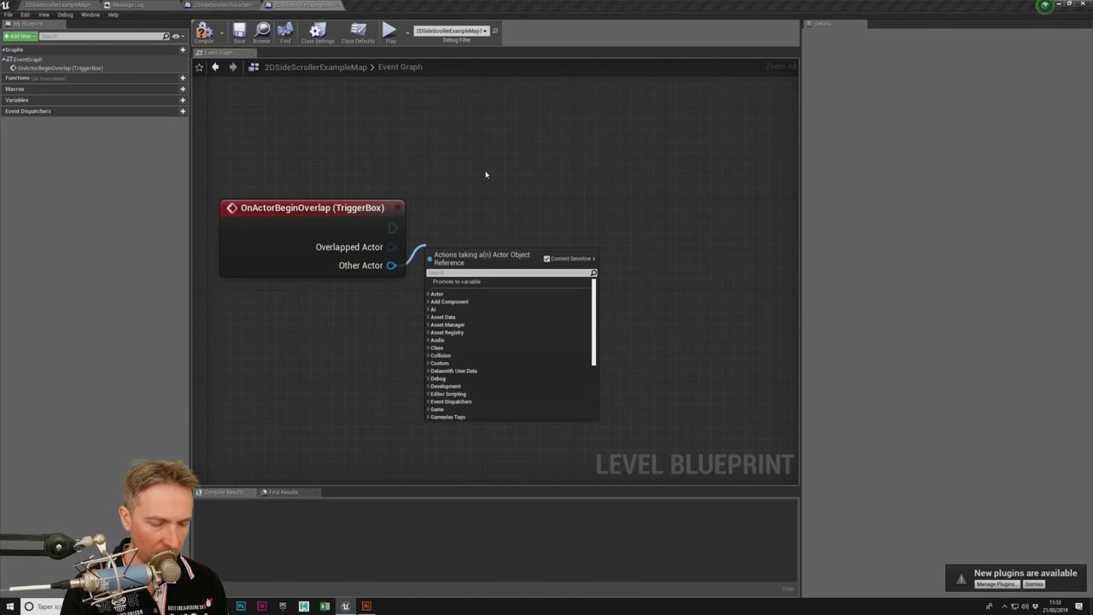
{"action": "type", "text": "side"}
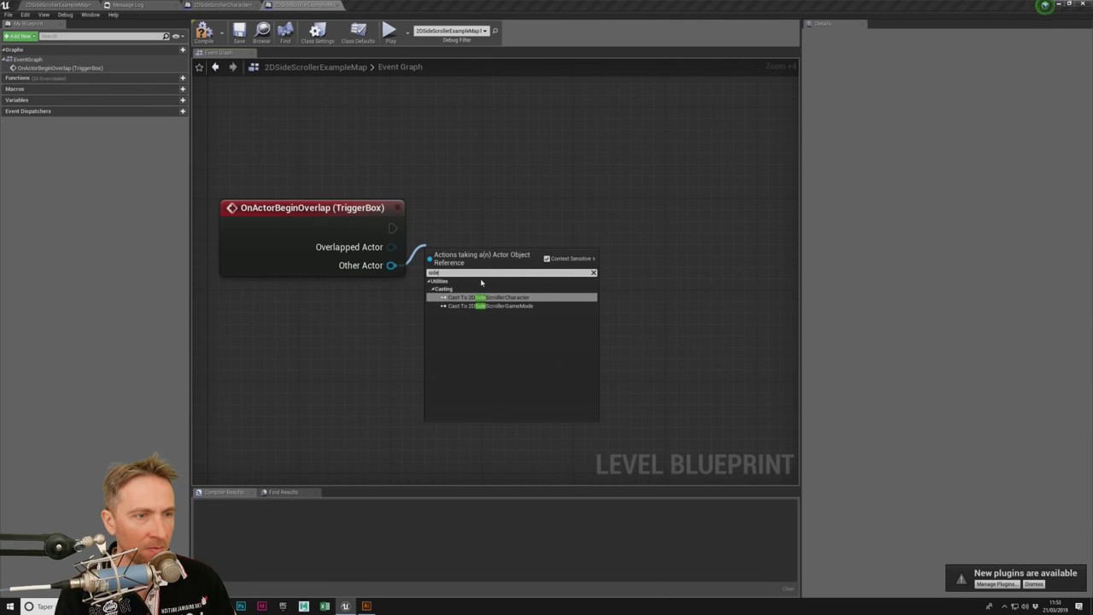
{"action": "left_click", "coordinate": [483, 297]}
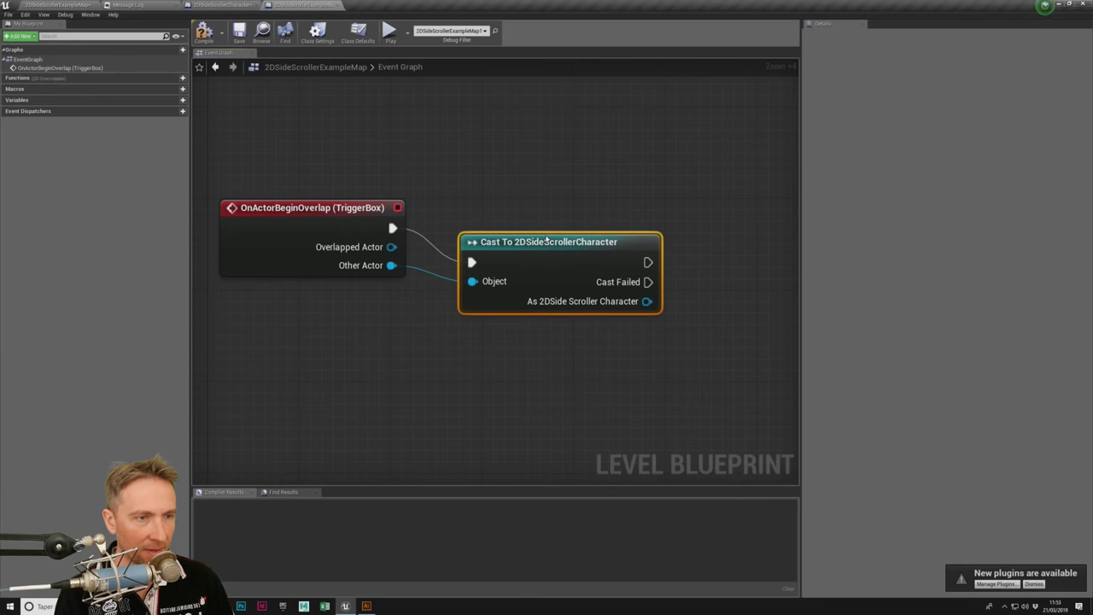
{"action": "key", "text": "Delete"}
Step: Compare Other Actor with Get Player Character using an Equal node
{"action": "mouse_move", "coordinate": [391, 266]}
{"action": "left_mouse_down"}
{"action": "mouse_move", "coordinate": [436, 265]}
{"action": "mouse_move", "coordinate": [395, 324]}
{"action": "left_mouse_up"}
{"action": "type", "text": "="}
{"action": "left_click", "coordinate": [466, 304]}
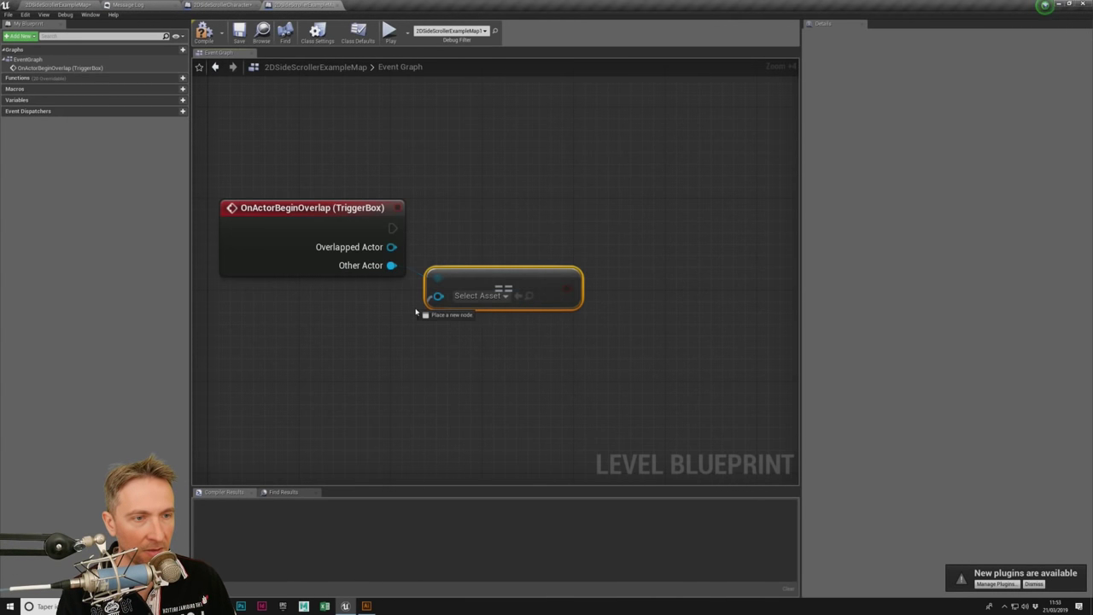
{"action": "type", "text": "get player character"}
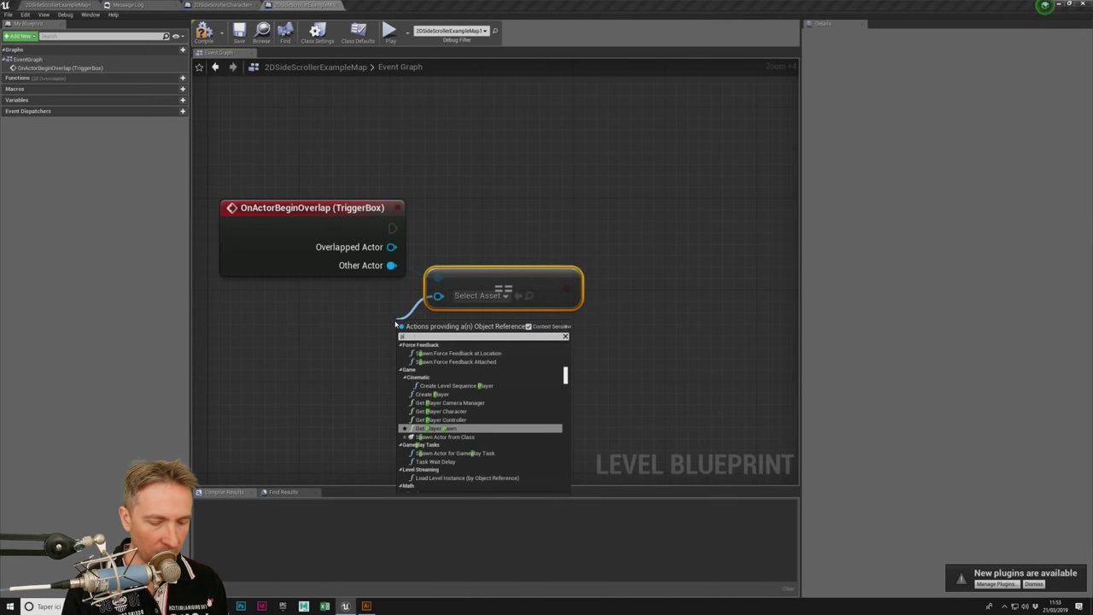
{"action": "key", "text": "Return"}
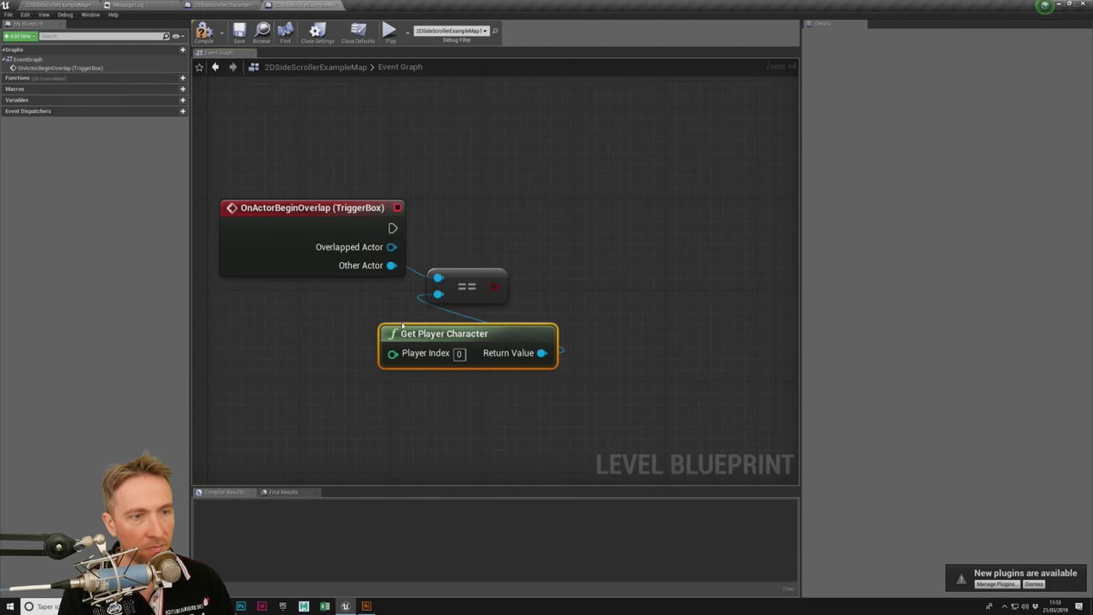
{"action": "left_click_drag", "start_coordinate": [478, 334], "coordinate": [317, 323]}
Step: Drive a Branch from the comparison, add a Hello Print String on True, and compile
{"action": "mouse_move", "coordinate": [494, 286]}
{"action": "left_mouse_down"}
{"action": "mouse_move", "coordinate": [539, 254]}
{"action": "mouse_move", "coordinate": [399, 232]}
{"action": "left_mouse_up"}
{"action": "type", "text": "branch"}
{"action": "key", "text": "Return"}
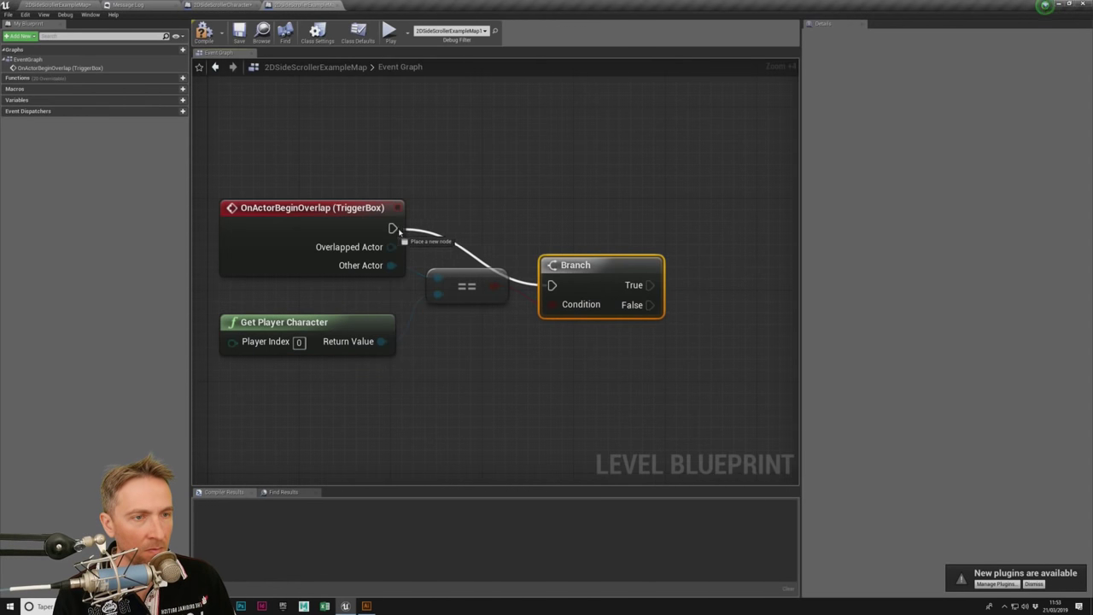
{"action": "right_click_drag", "start_coordinate": [558, 210], "coordinate": [236, 218]}
{"action": "left_click_drag", "start_coordinate": [327, 292], "coordinate": [372, 294]}
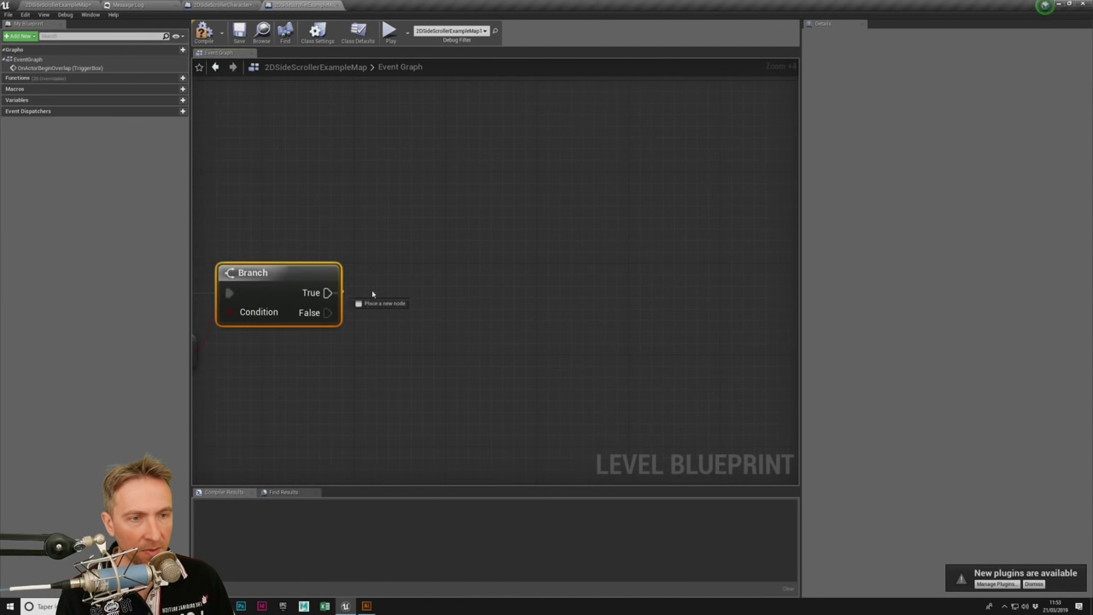
{"action": "type", "text": "print"}
{"action": "key", "text": "Return"}
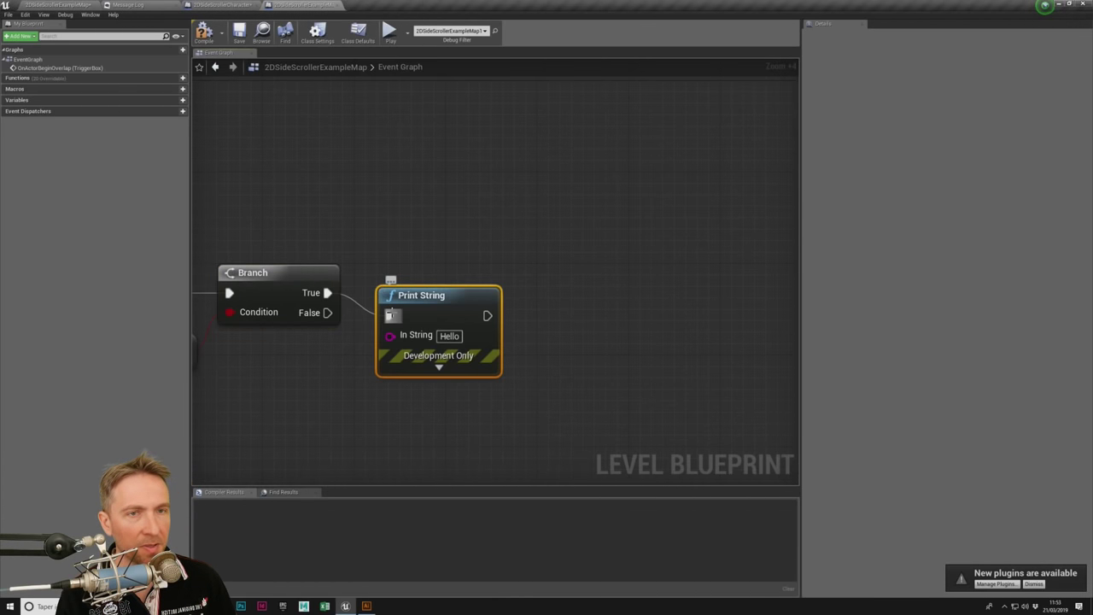
{"action": "left_click", "coordinate": [204, 33]}
{"action": "left_click", "coordinate": [69, 4]}
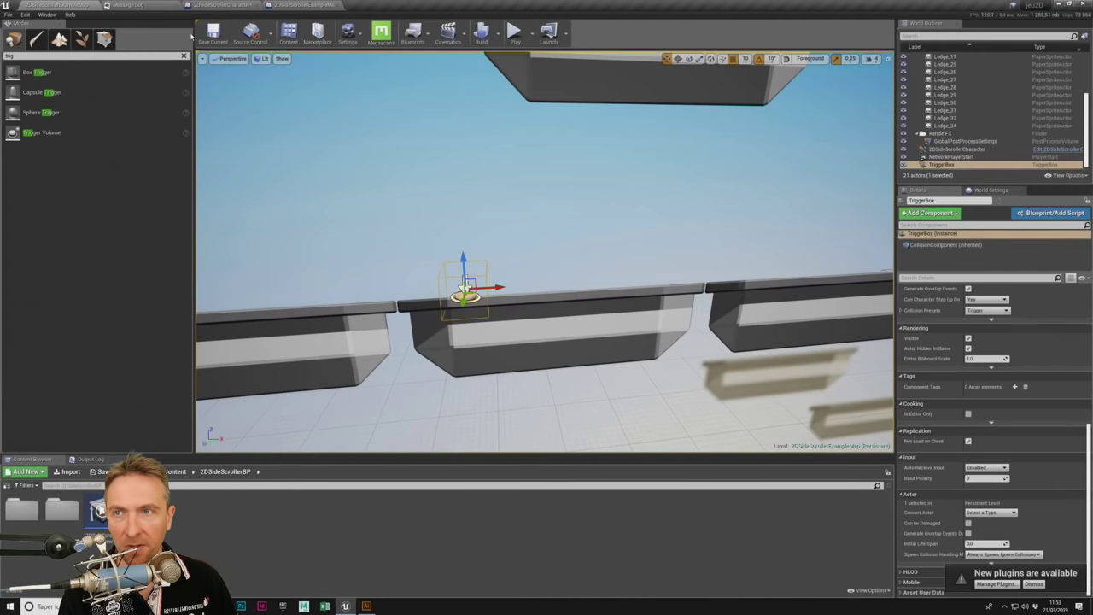
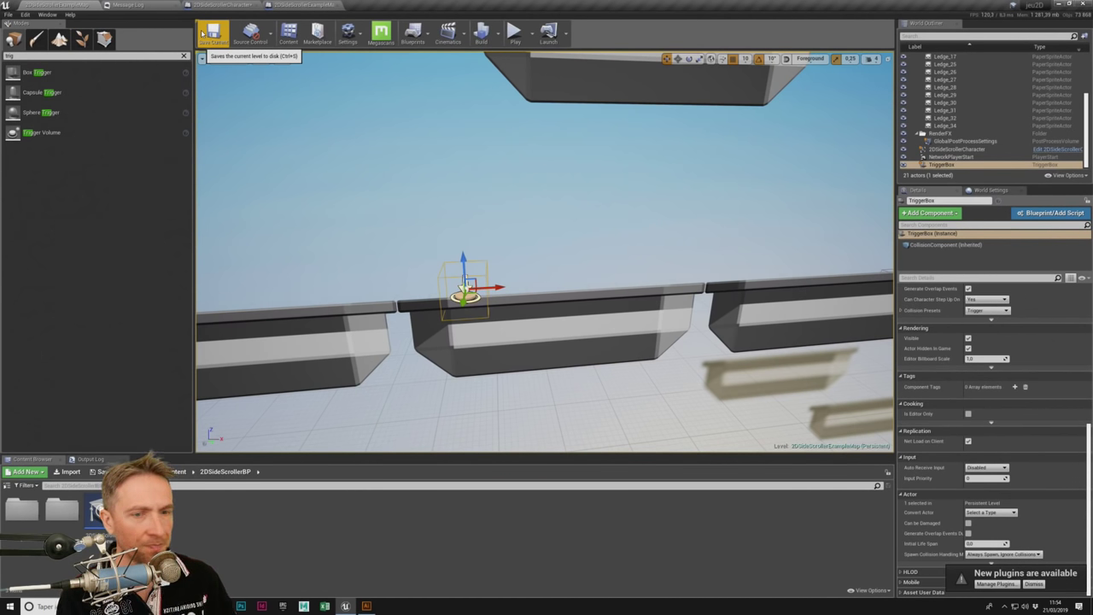
Step: Test-play the level in Unreal, running the knight left and right along the platforms
{"action": "left_click", "coordinate": [303, 5]}
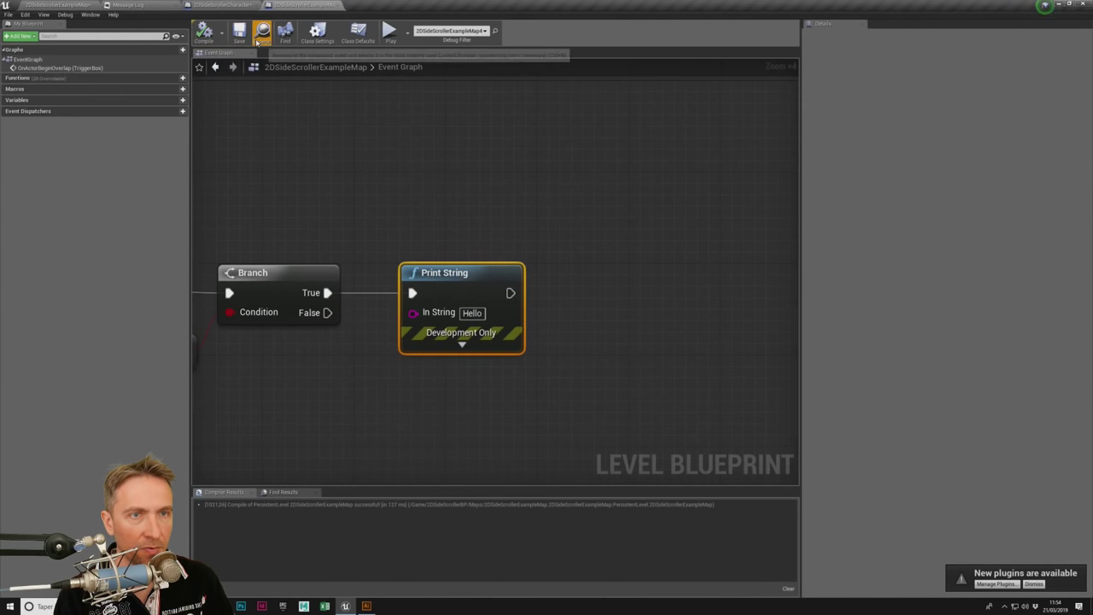
{"action": "left_click", "coordinate": [260, 34]}
{"action": "left_click", "coordinate": [515, 32]}
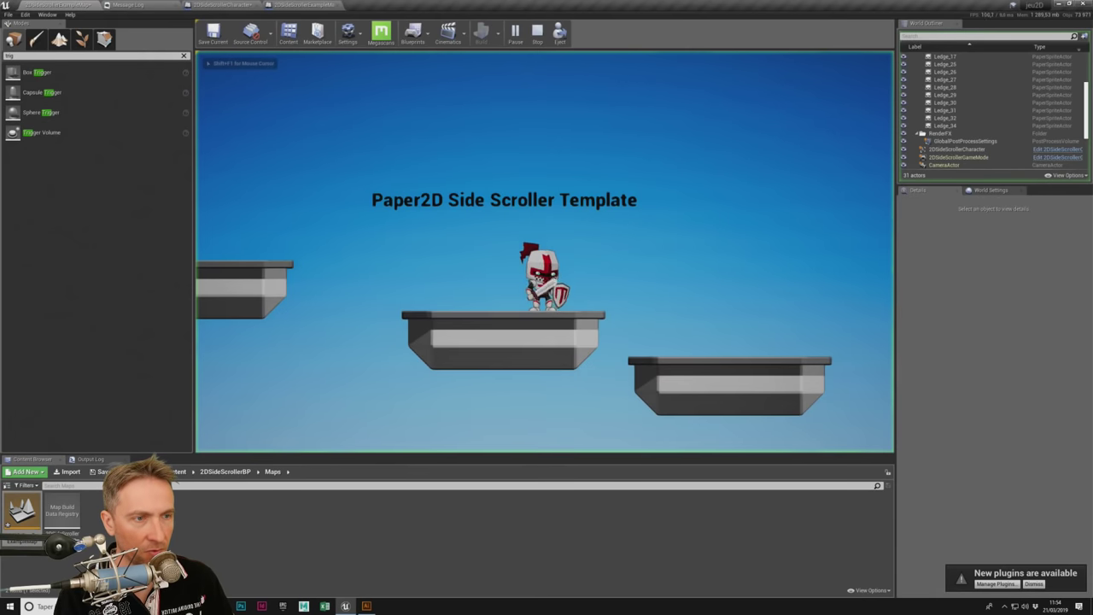
{"action": "key", "text": "a"}
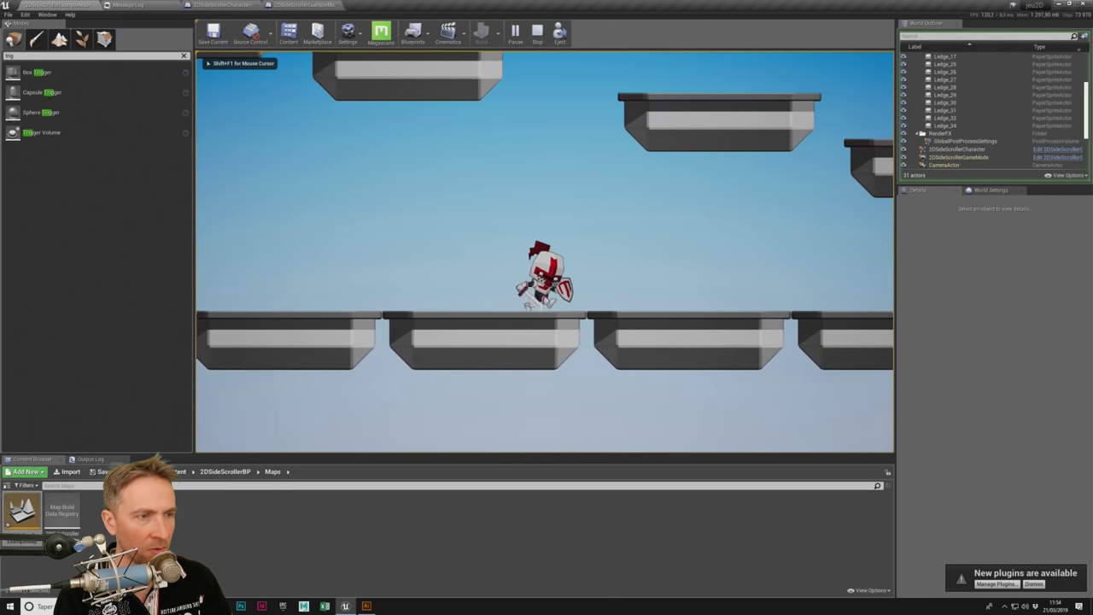
{"action": "key", "text": "d"}
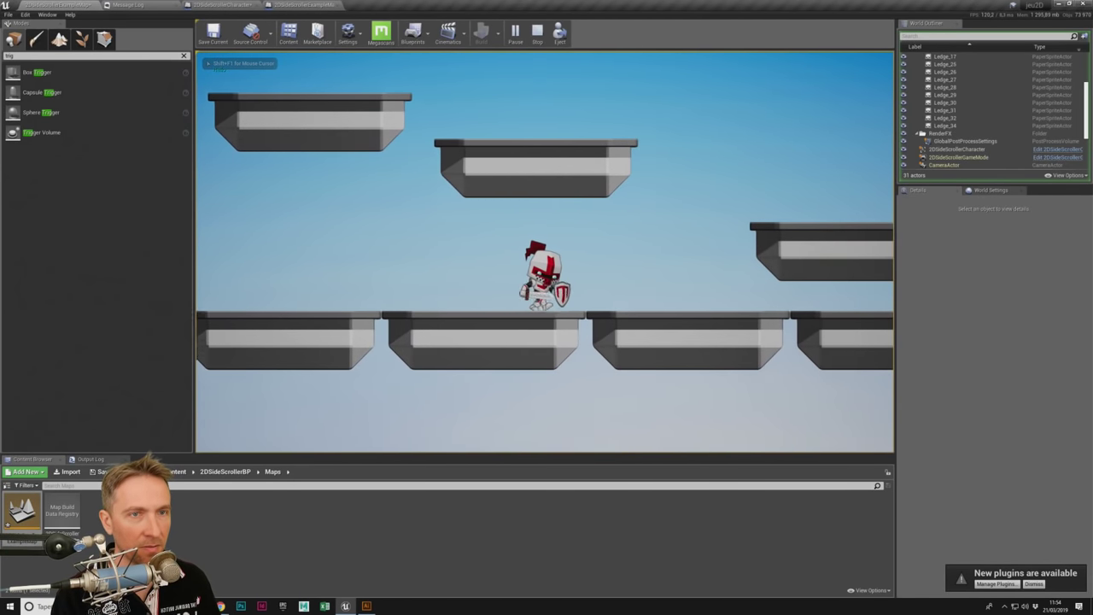
{"action": "key", "text": "a"}
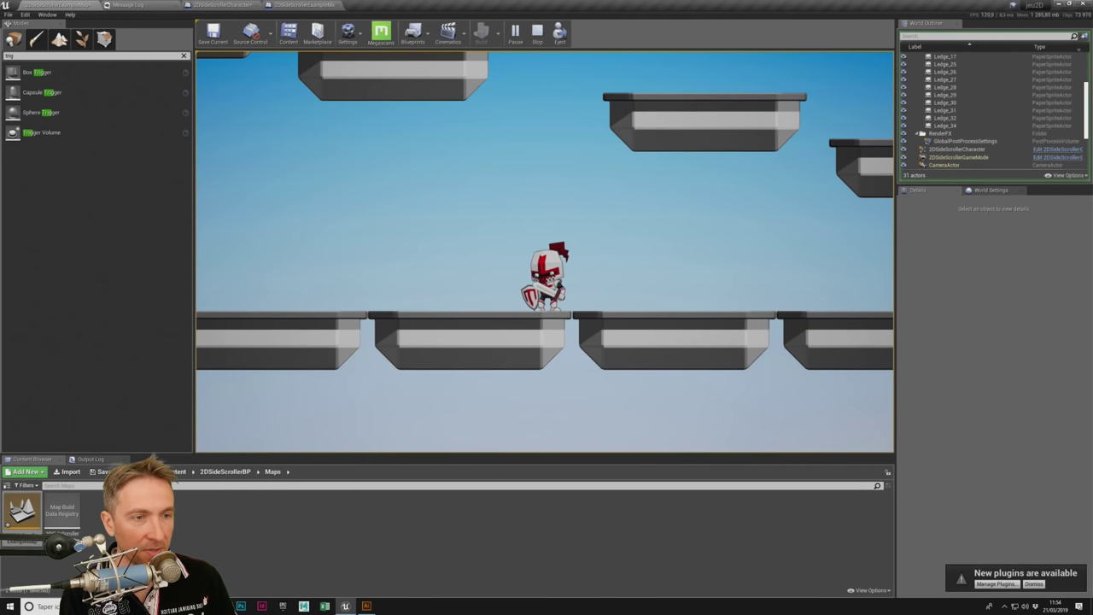
{"action": "key", "text": "Escape"}
{"action": "right_click_drag", "start_coordinate": [606, 239], "coordinate": [606, 239]}
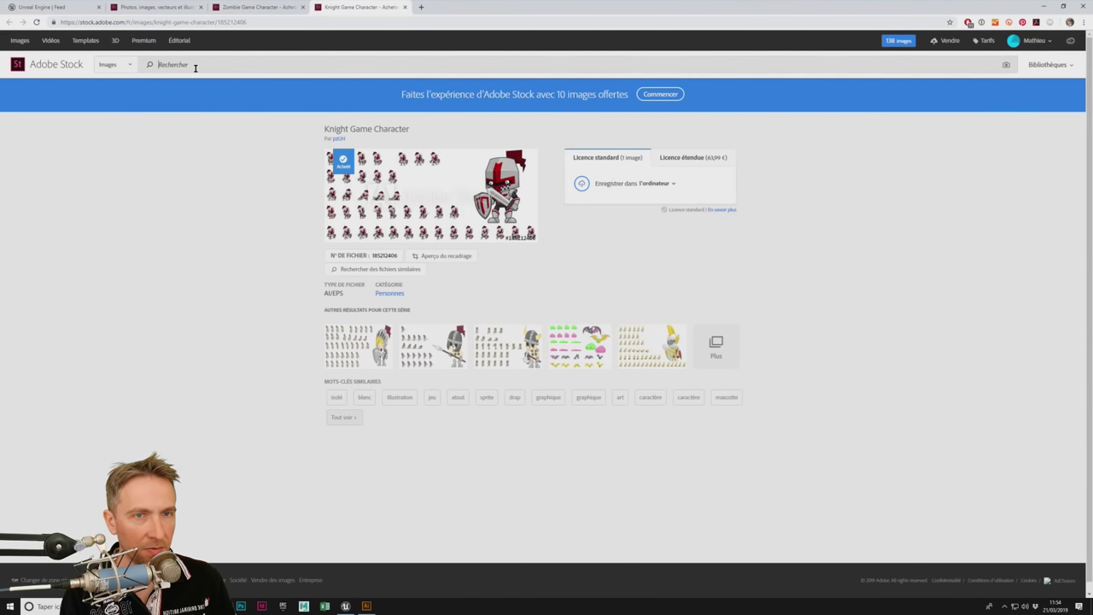
Step: Search Adobe Stock for 'sprite door', then license the castle door sprite sheet and save it to the computer
{"action": "left_click", "coordinate": [194, 68]}
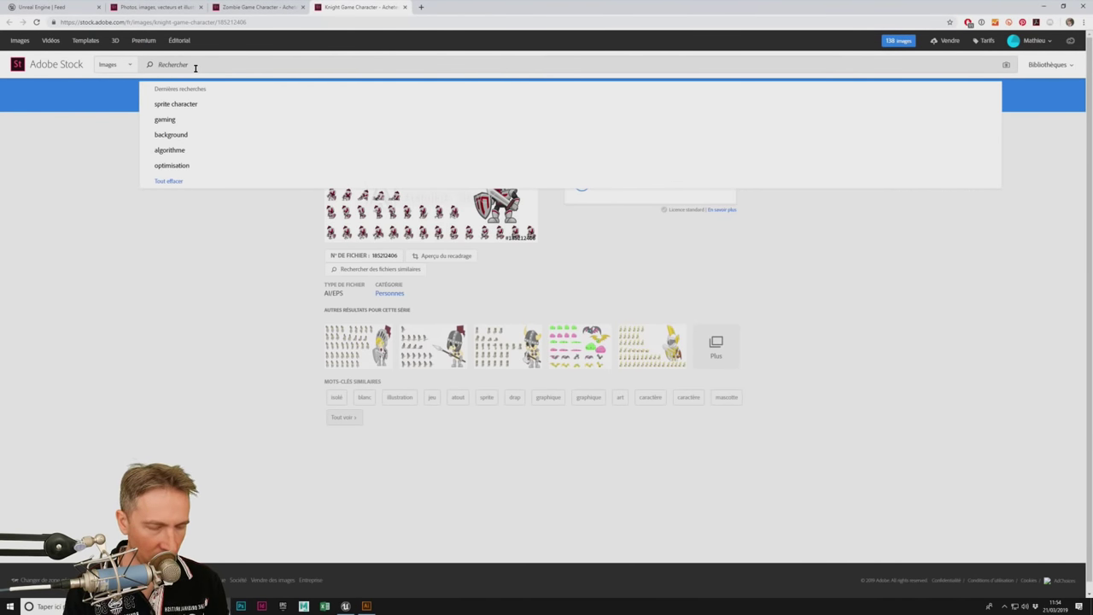
{"action": "type", "text": "sprite"}
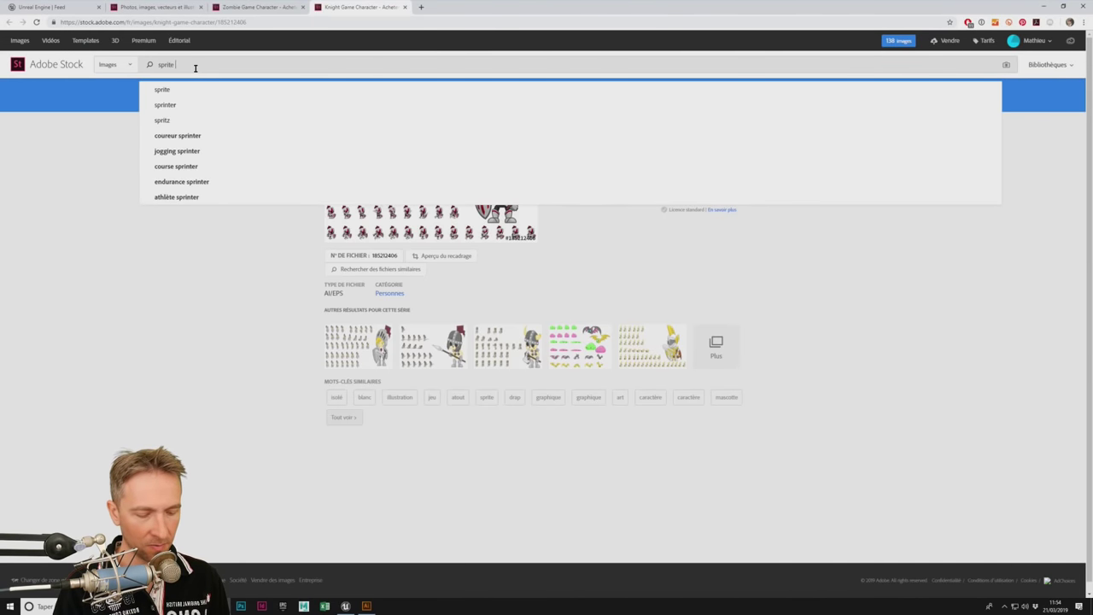
{"action": "type", "text": " door"}
{"action": "key", "text": "Return"}
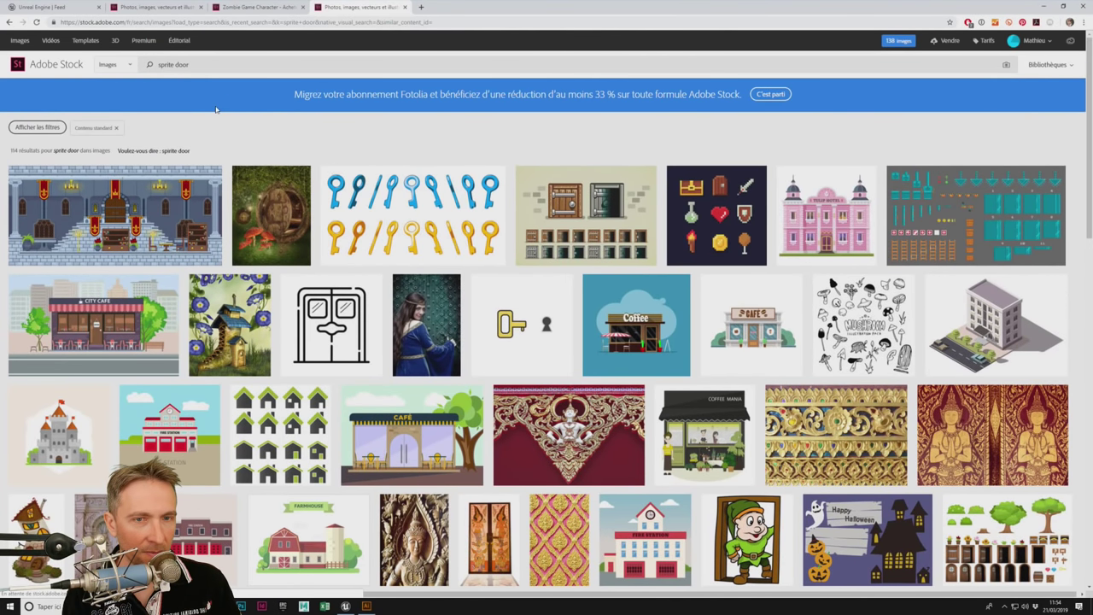
{"action": "mouse_move", "coordinate": [199, 221]}
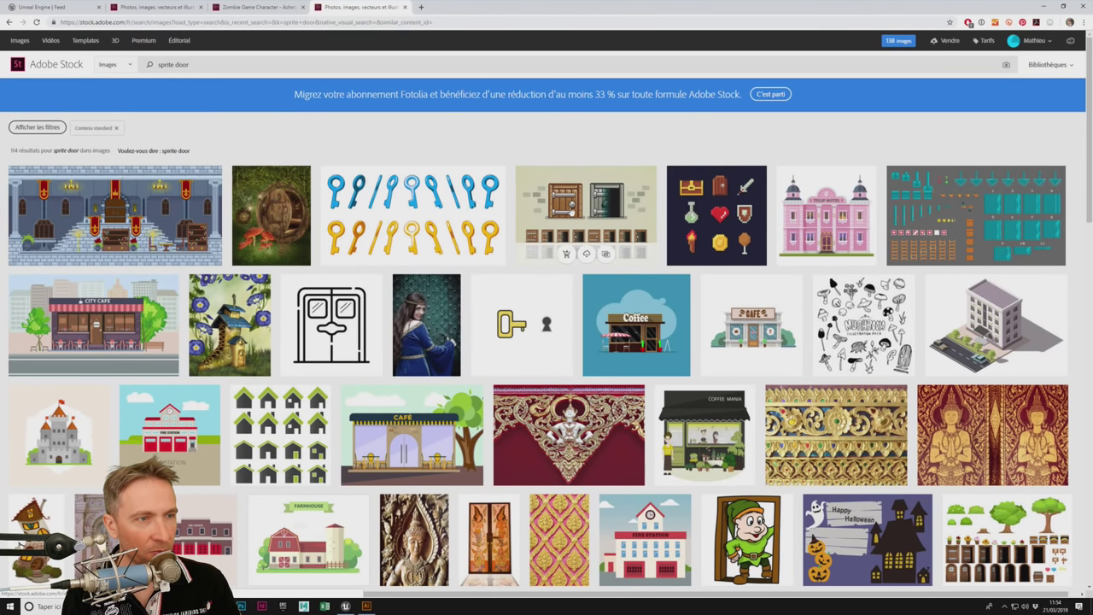
{"action": "mouse_move", "coordinate": [635, 210]}
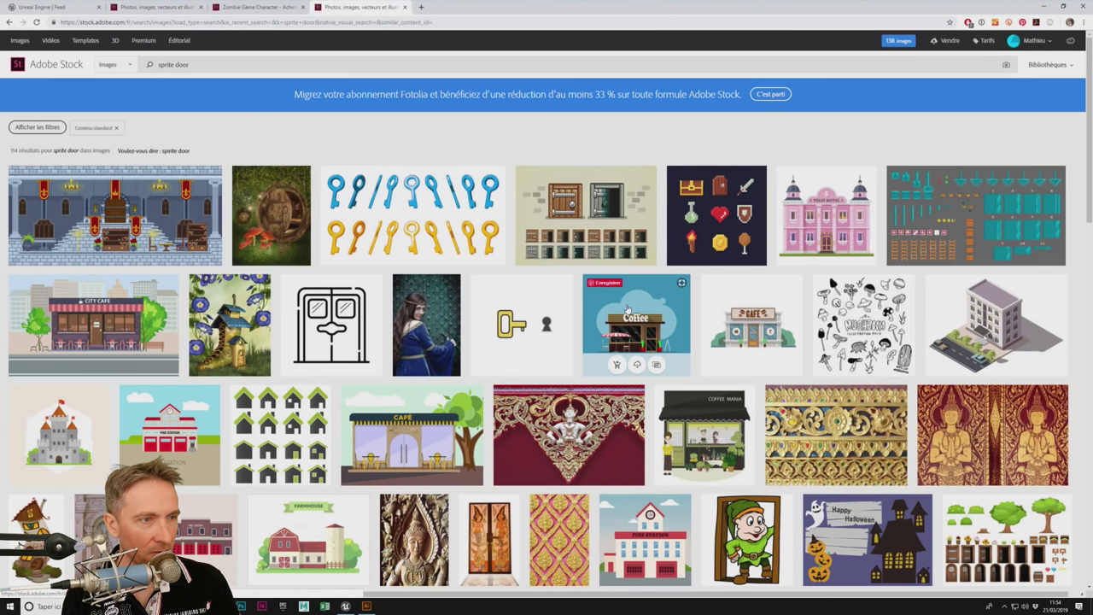
{"action": "left_click", "coordinate": [593, 218]}
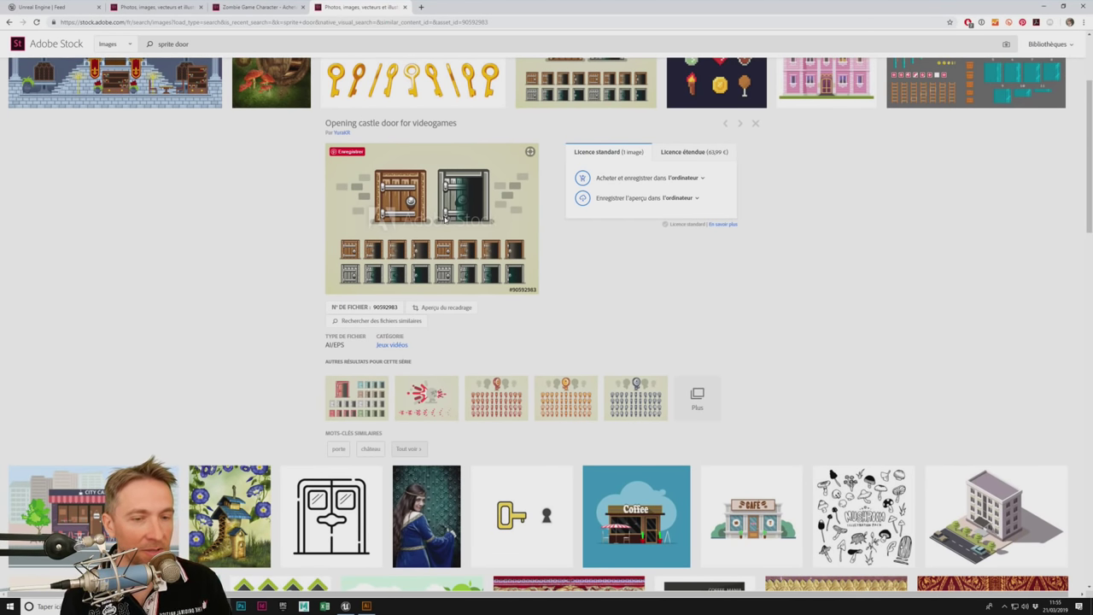
{"action": "left_click", "coordinate": [641, 180]}
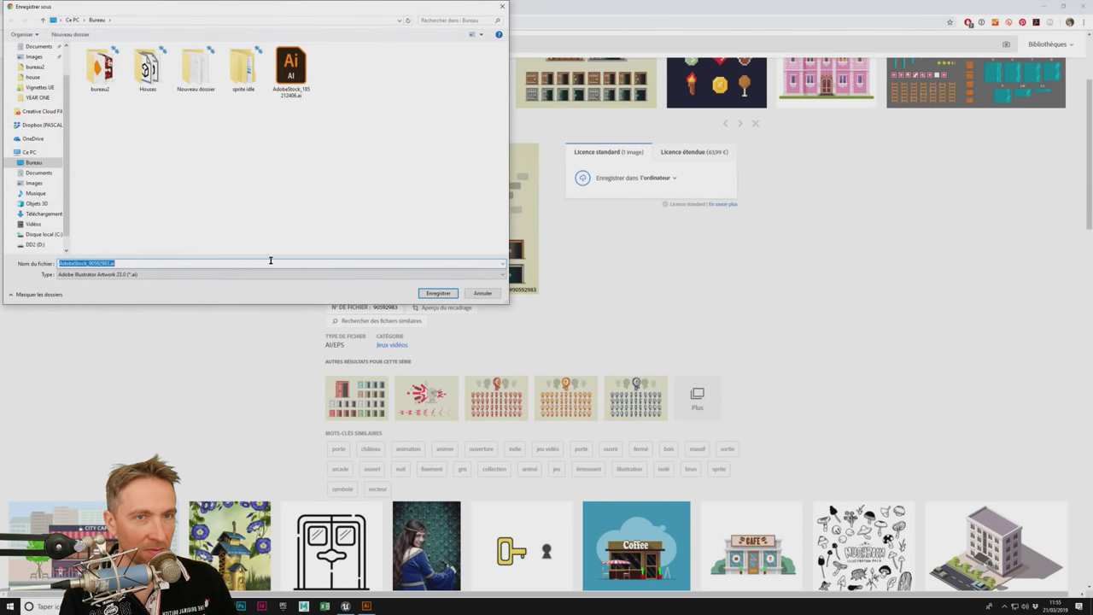
{"action": "left_click", "coordinate": [438, 294]}
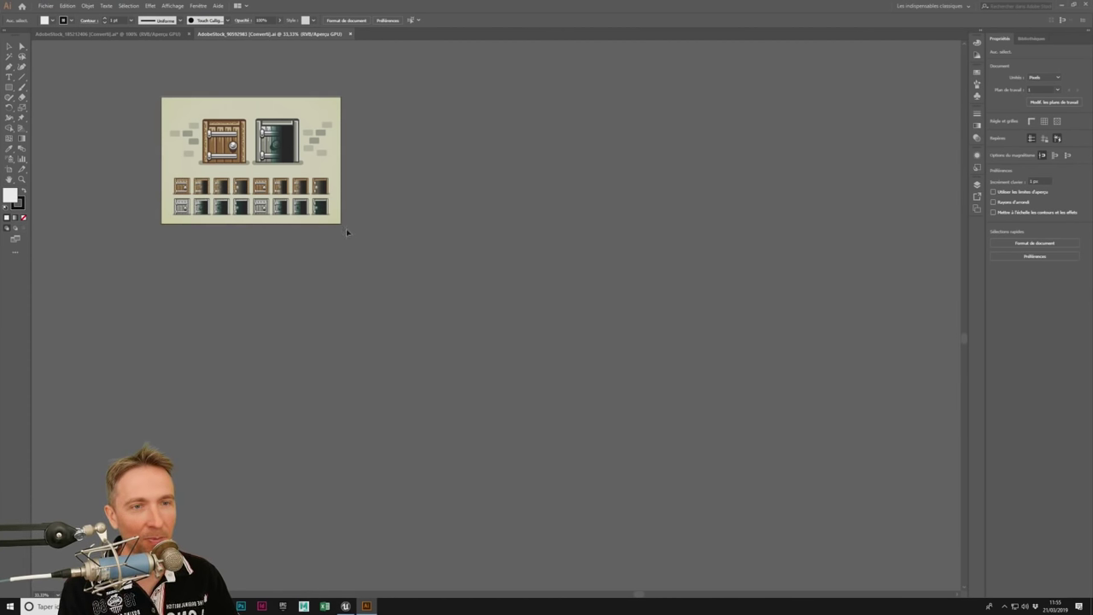
Step: View the door artwork in outline mode, then close the document without saving
{"action": "key", "text": "ctrl+y"}
{"action": "key", "text": "z"}
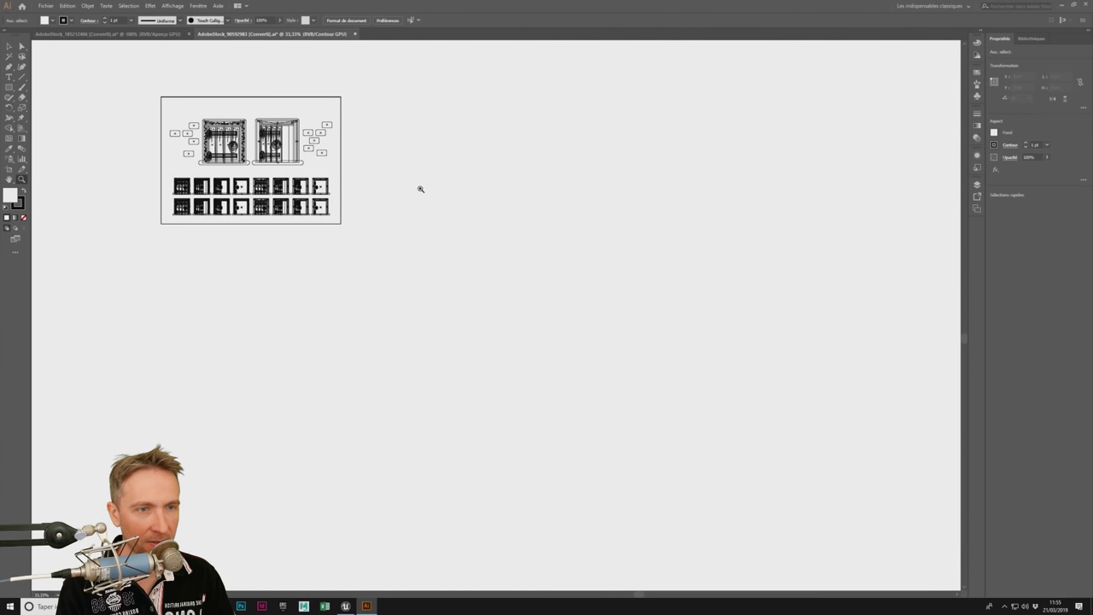
{"action": "left_click", "coordinate": [10, 46]}
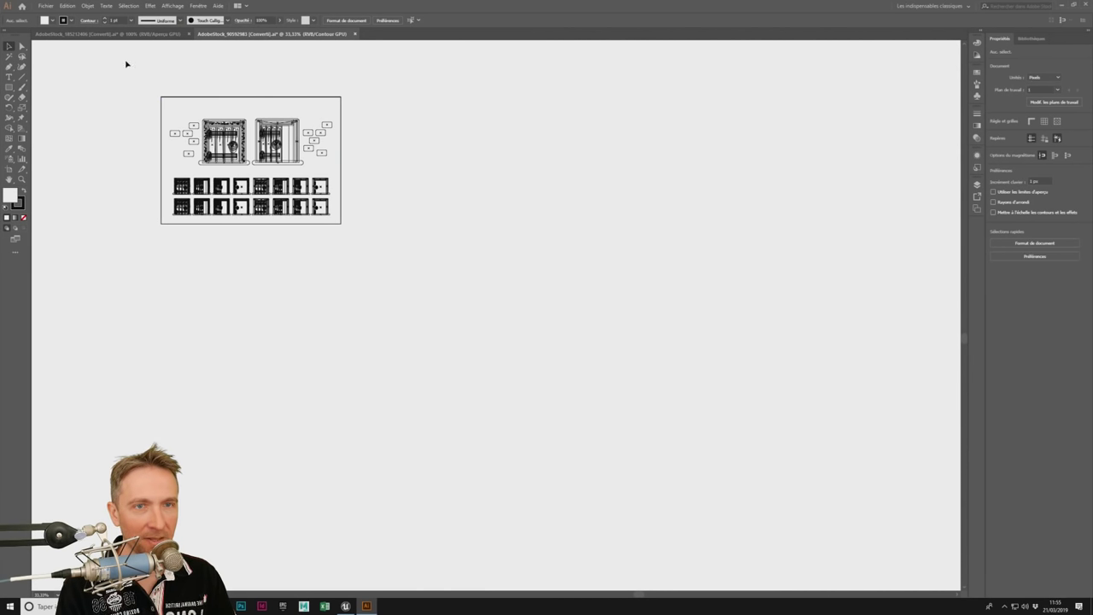
{"action": "left_click", "coordinate": [115, 33]}
{"action": "left_click", "coordinate": [272, 33]}
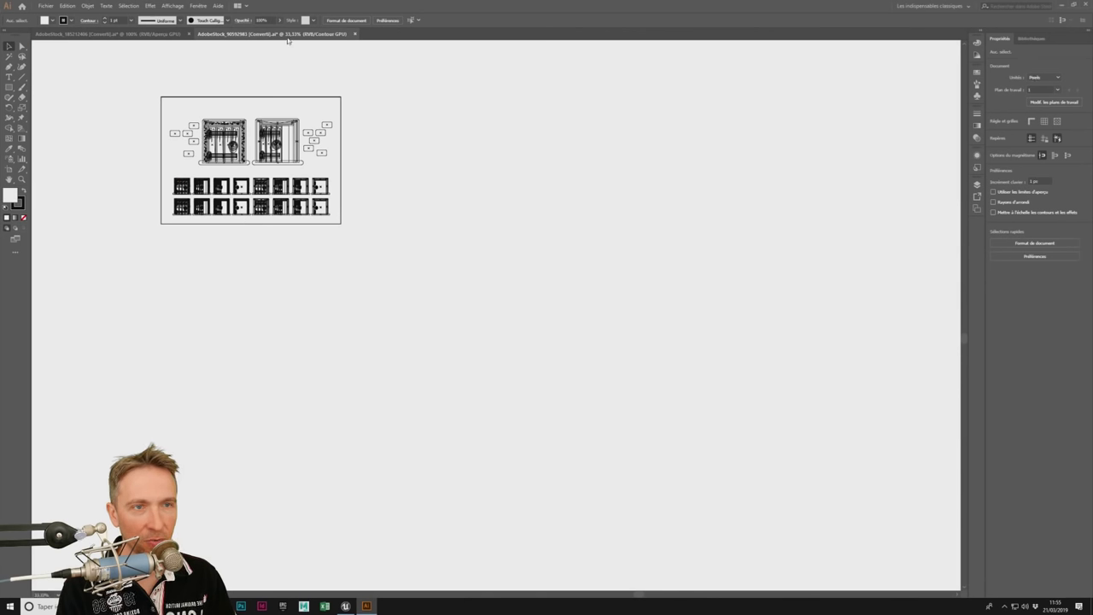
{"action": "left_click", "coordinate": [355, 33]}
{"action": "key", "text": "Tab"}
{"action": "key", "text": "Return"}
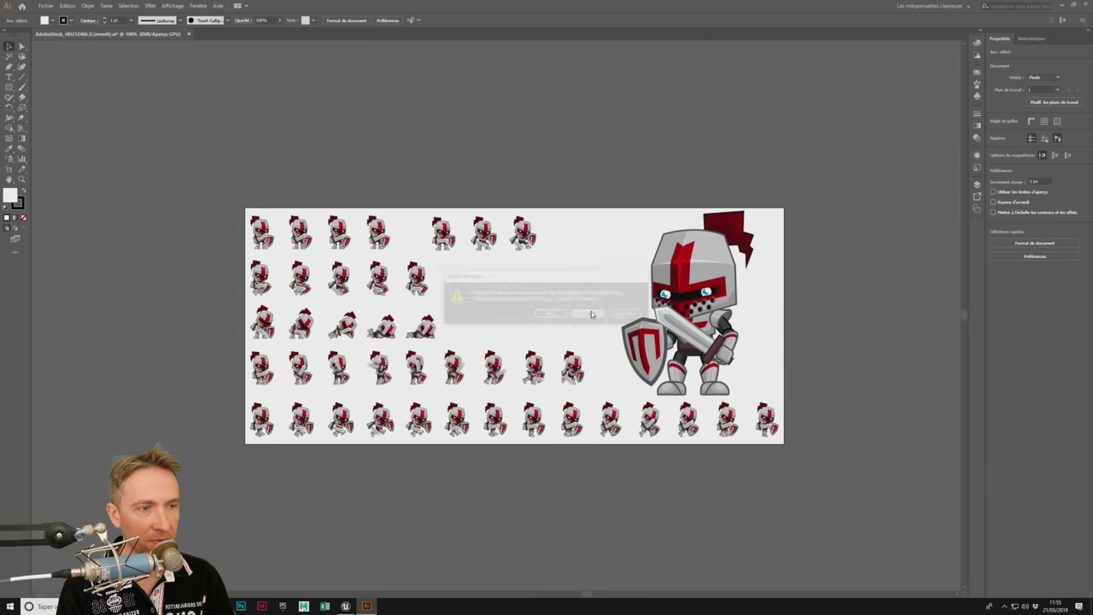
Step: Reopen the castle doors document from recent files and inspect its artwork group
{"action": "left_click", "coordinate": [45, 5]}
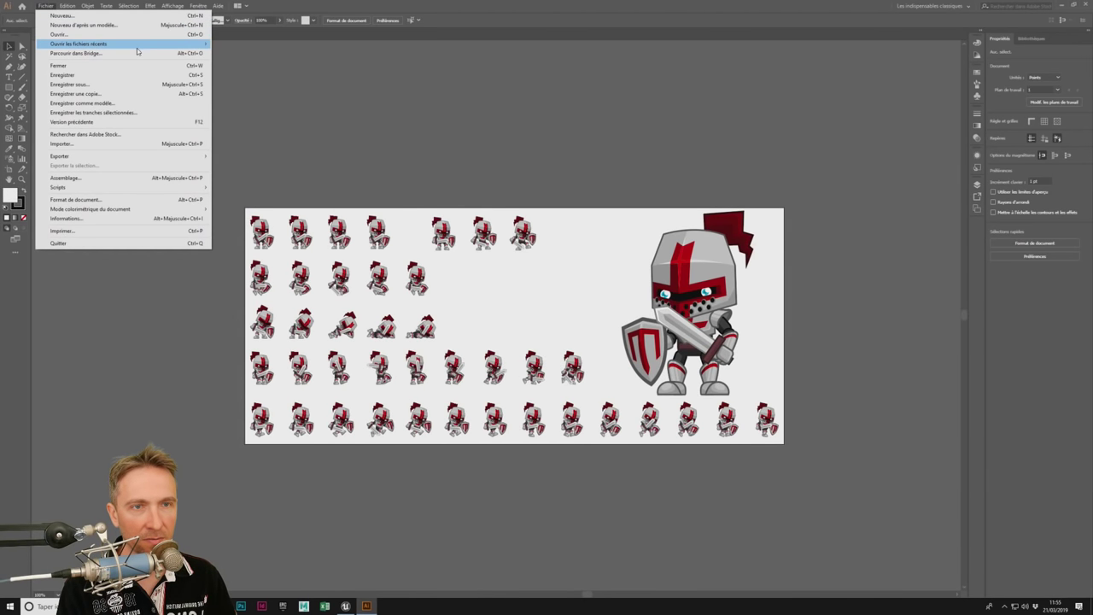
{"action": "mouse_move", "coordinate": [139, 44]}
{"action": "left_click", "coordinate": [257, 43]}
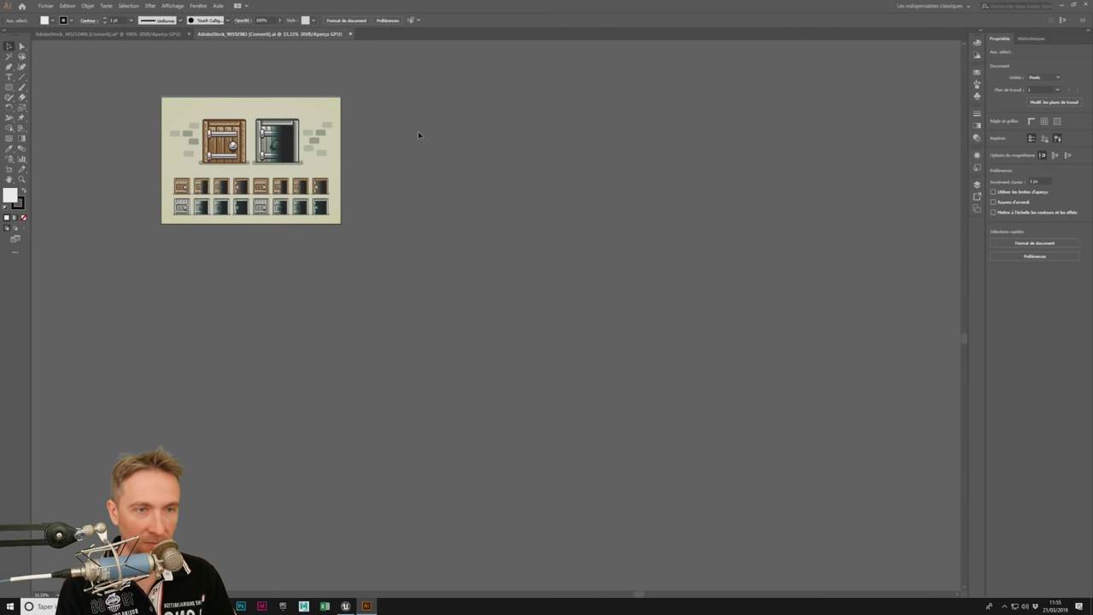
{"action": "scroll", "coordinate": [417, 134], "scroll_direction": "up", "scroll_amount": 8, "text": "alt"}
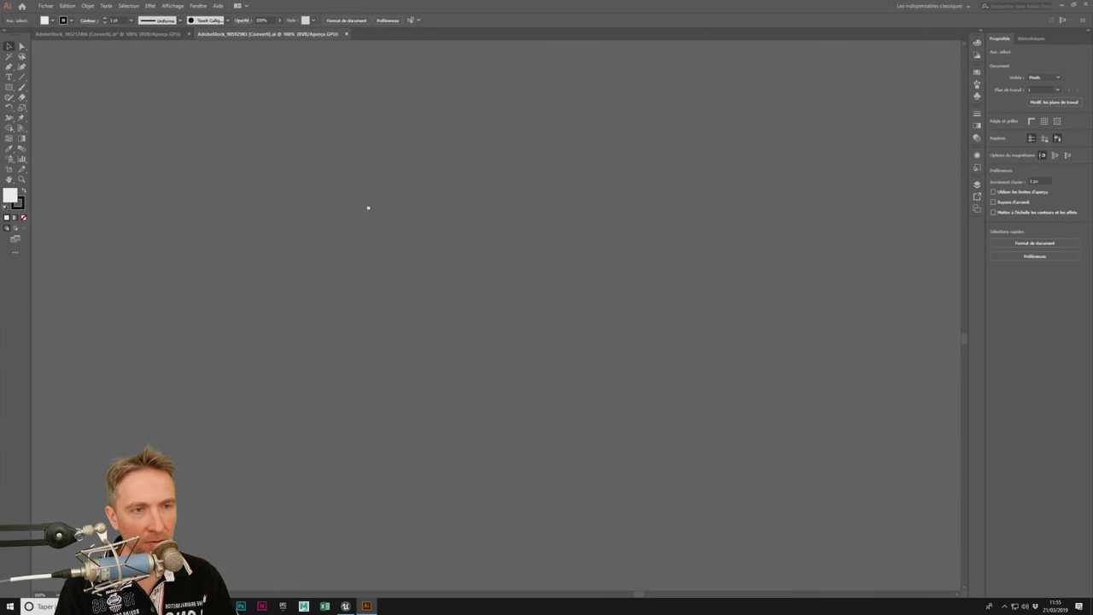
{"action": "scroll", "coordinate": [368, 208], "scroll_direction": "down", "scroll_amount": 3, "text": "alt"}
{"action": "scroll", "coordinate": [602, 330], "scroll_direction": "down", "scroll_amount": 2, "text": "alt"}
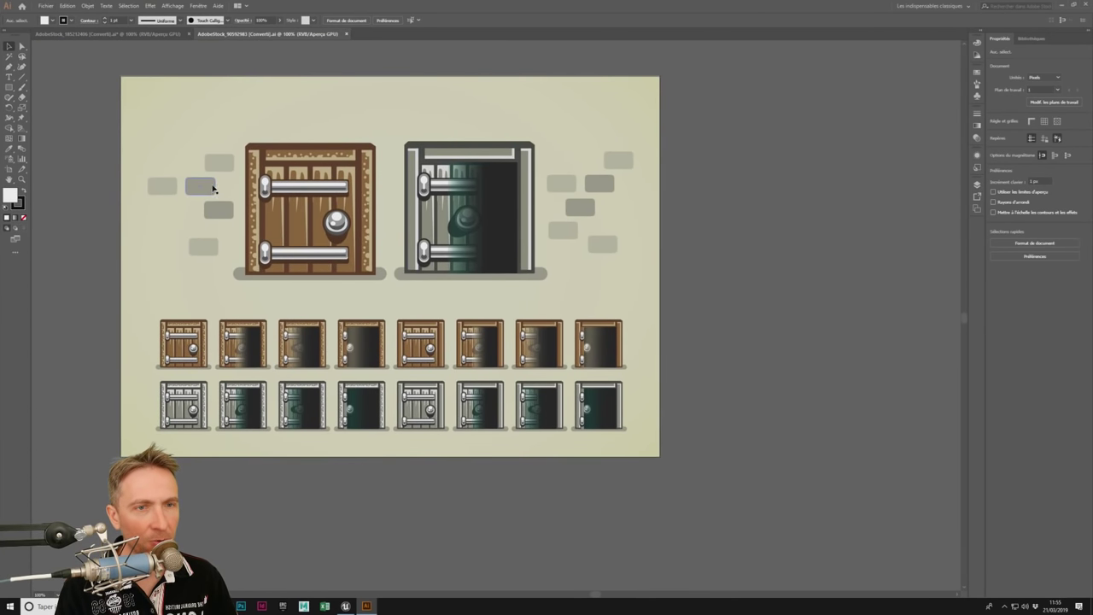
{"action": "left_click", "coordinate": [214, 167]}
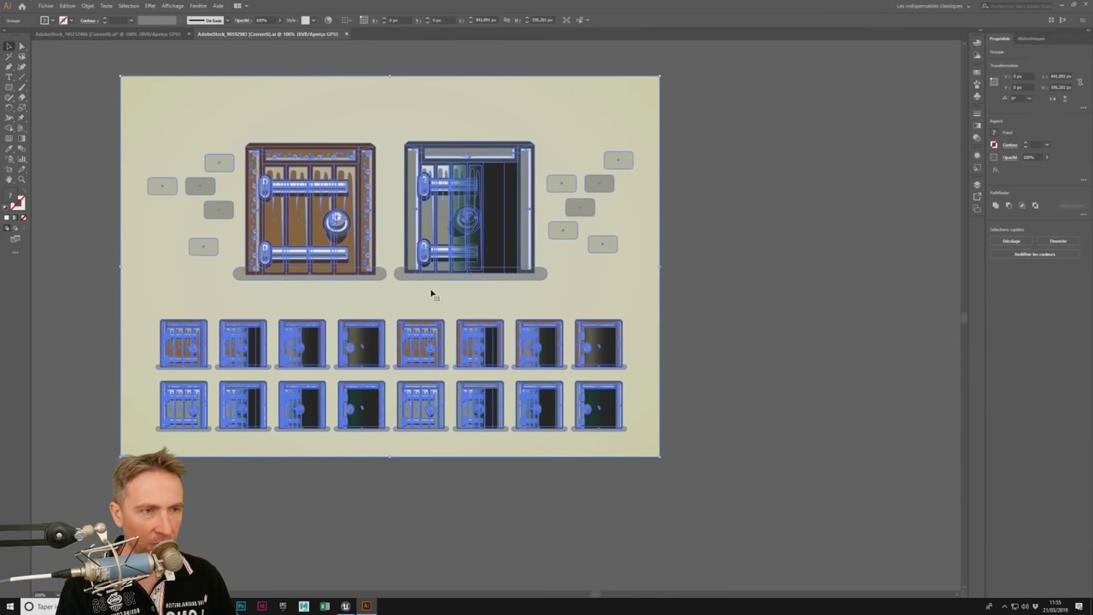
{"action": "left_click", "coordinate": [667, 212]}
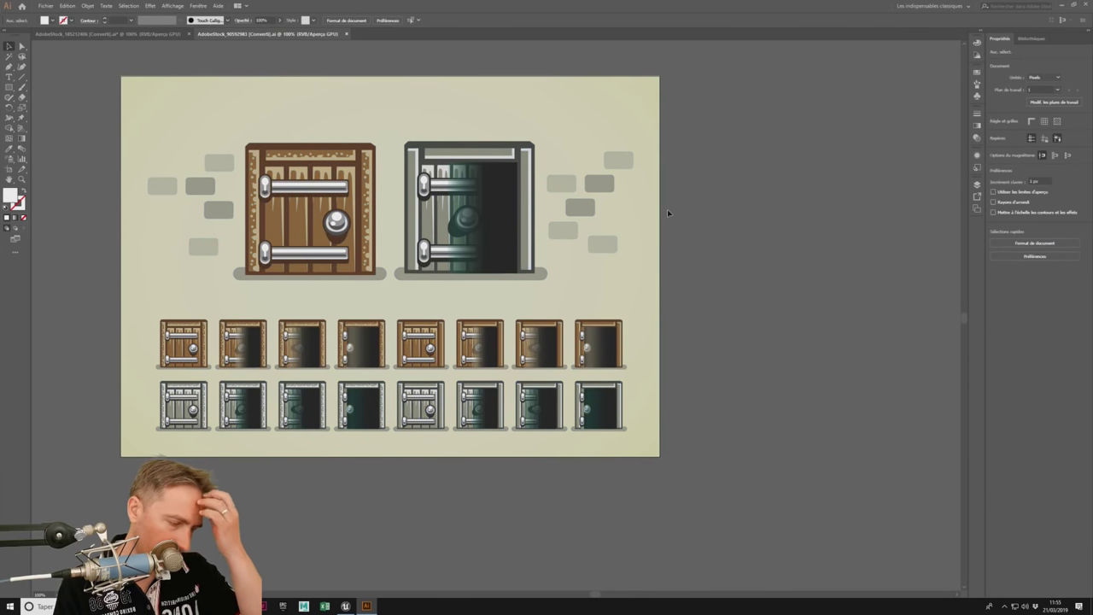
Step: Inside the artwork group, delete the three grey bricks left of the wooden door
{"action": "double_click", "coordinate": [214, 162]}
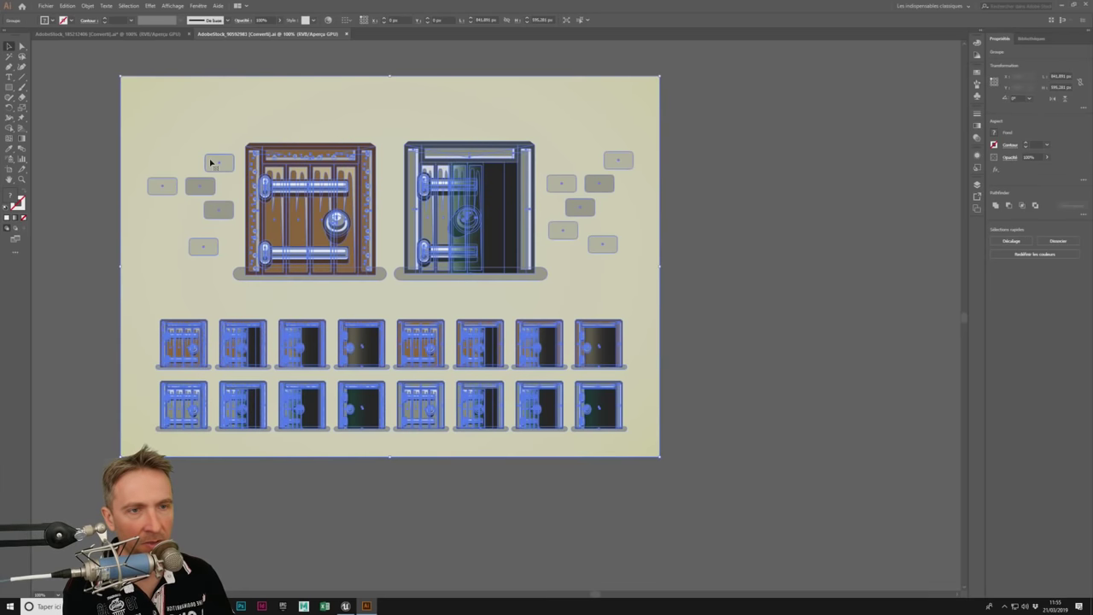
{"action": "left_click", "coordinate": [199, 185]}
{"action": "key", "text": "Delete"}
{"action": "left_click", "coordinate": [163, 186]}
{"action": "key", "text": "Delete"}
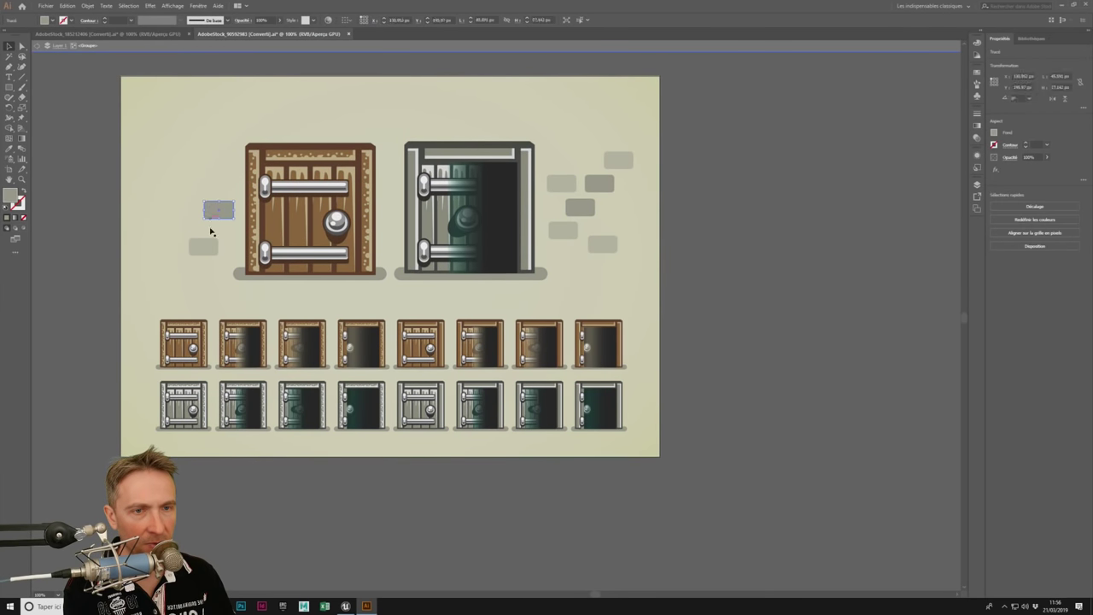
{"action": "left_click", "coordinate": [218, 209]}
{"action": "key", "text": "Delete"}
Step: Remove the six bricks right of the open door, the beige background and the two large top doors
{"action": "left_click", "coordinate": [618, 159], "text": "alt"}
{"action": "left_click", "coordinate": [599, 183], "text": "alt"}
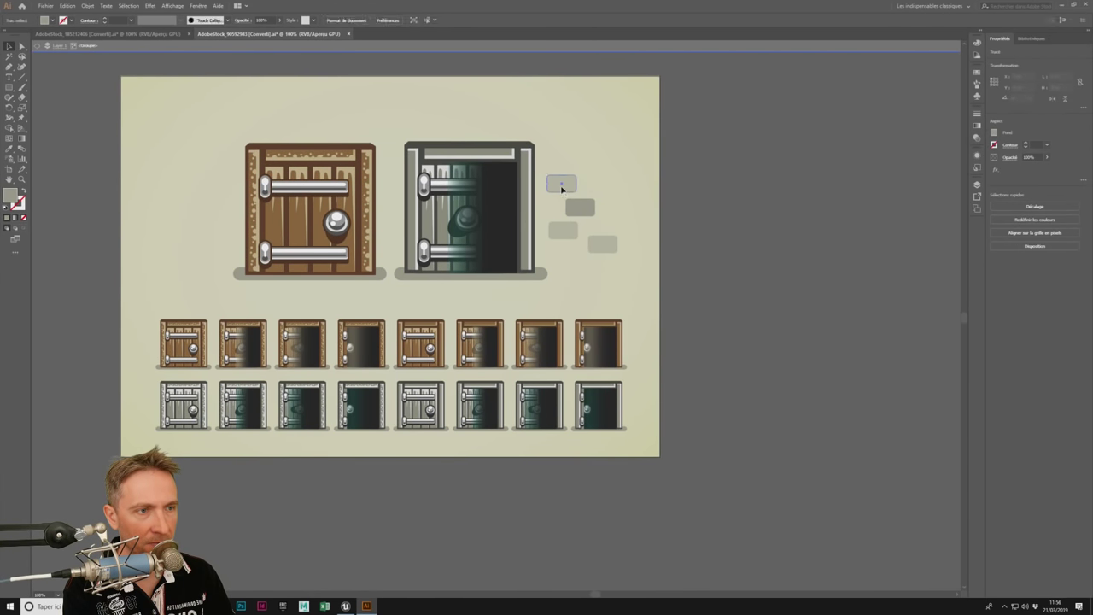
{"action": "left_click", "coordinate": [562, 184], "text": "alt"}
{"action": "left_click", "coordinate": [579, 207], "text": "alt"}
{"action": "left_click", "coordinate": [563, 230], "text": "alt"}
{"action": "left_click", "coordinate": [609, 248], "text": "alt"}
{"action": "left_click", "coordinate": [609, 180], "text": "alt"}
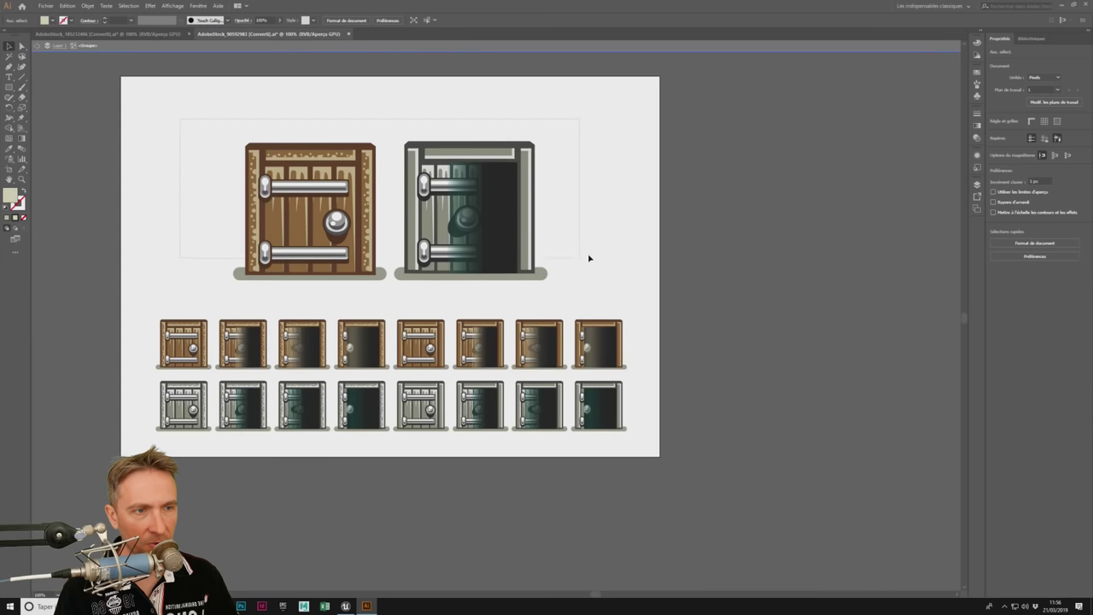
{"action": "left_click_drag", "start_coordinate": [590, 284], "coordinate": [588, 283]}
{"action": "key", "text": "Delete"}
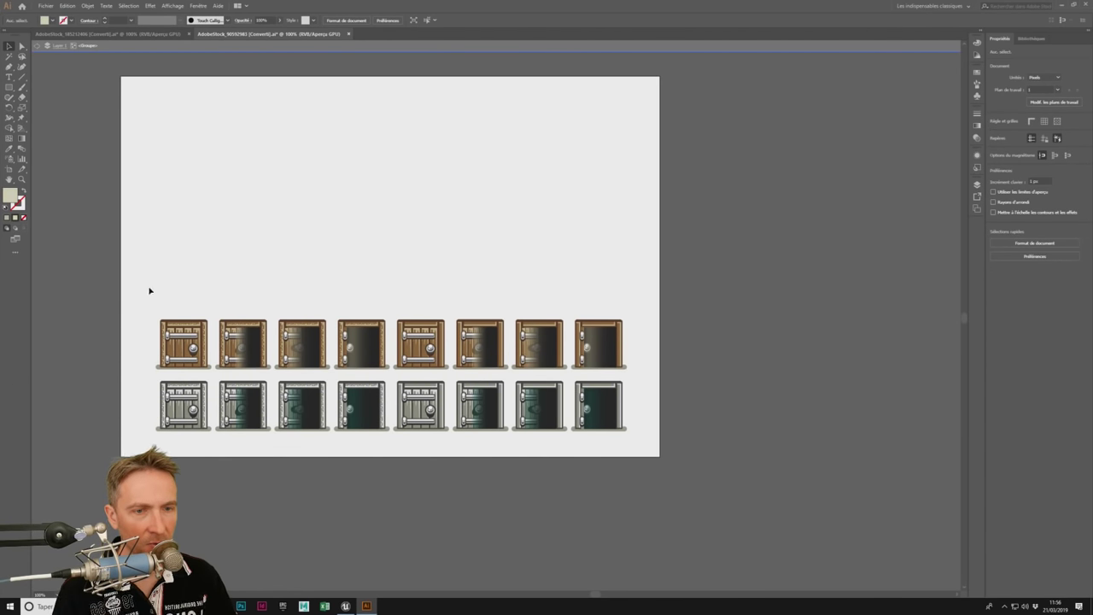
Step: Exit isolation mode on the door artwork group
{"action": "left_click", "coordinate": [213, 373]}
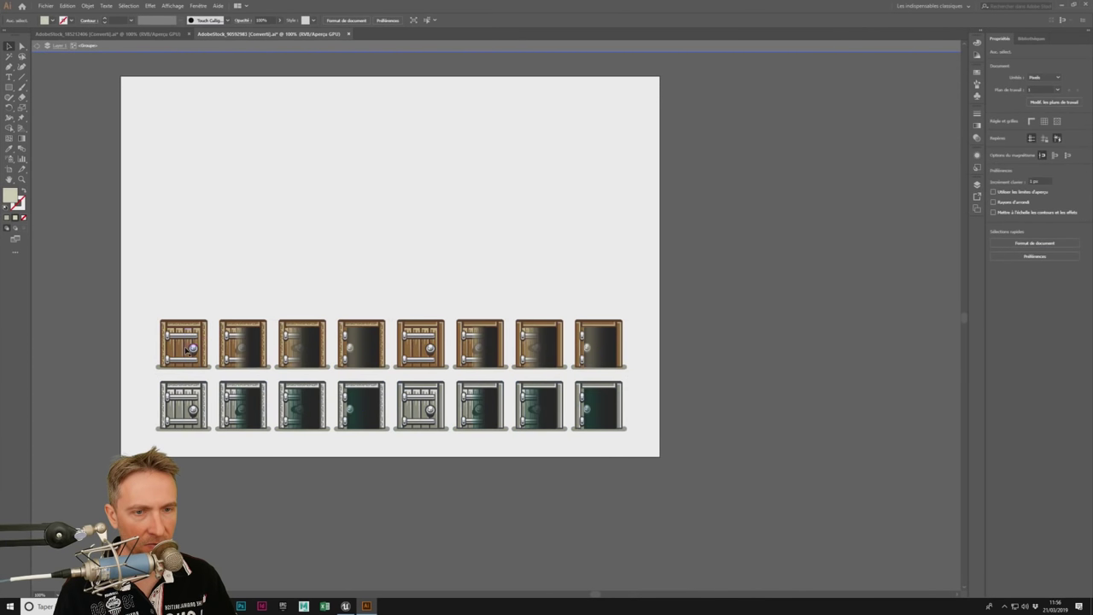
{"action": "right_click", "coordinate": [186, 348]}
{"action": "left_click", "coordinate": [227, 374]}
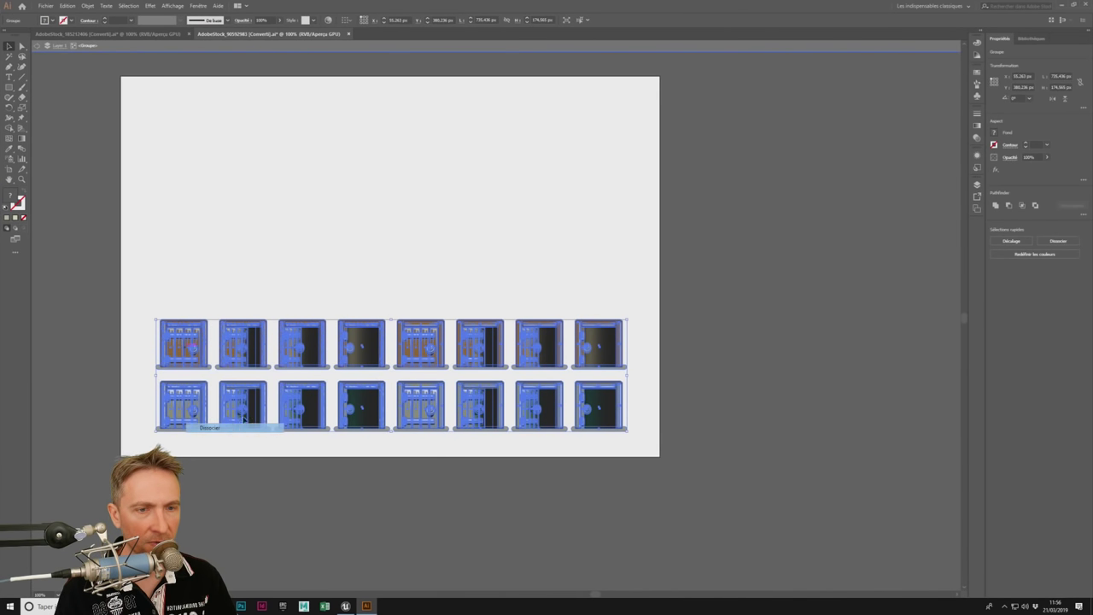
{"action": "left_click", "coordinate": [169, 346]}
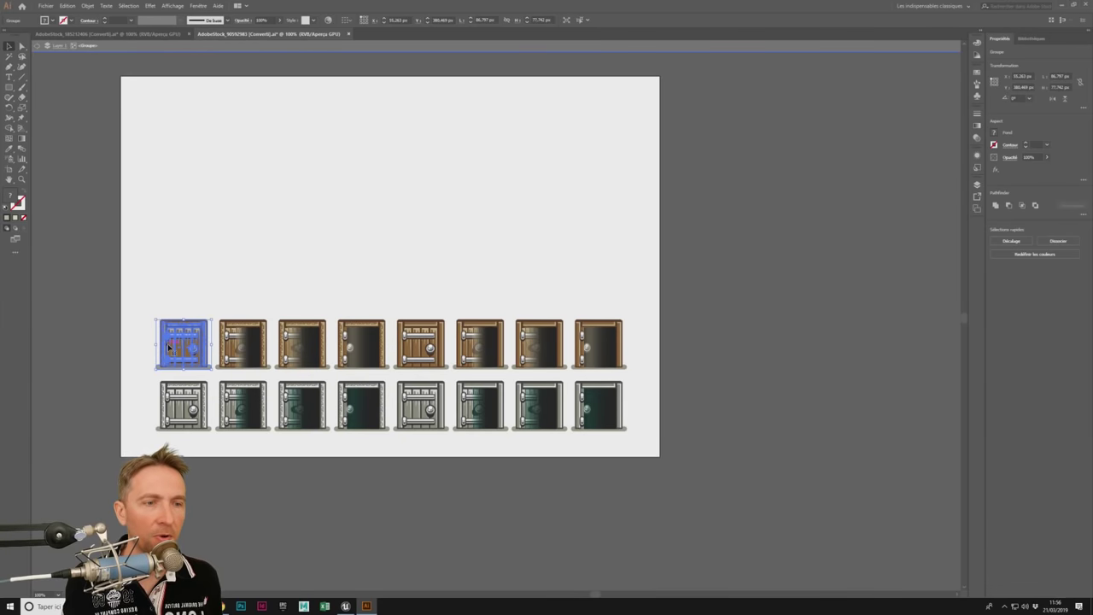
{"action": "left_click", "coordinate": [432, 275]}
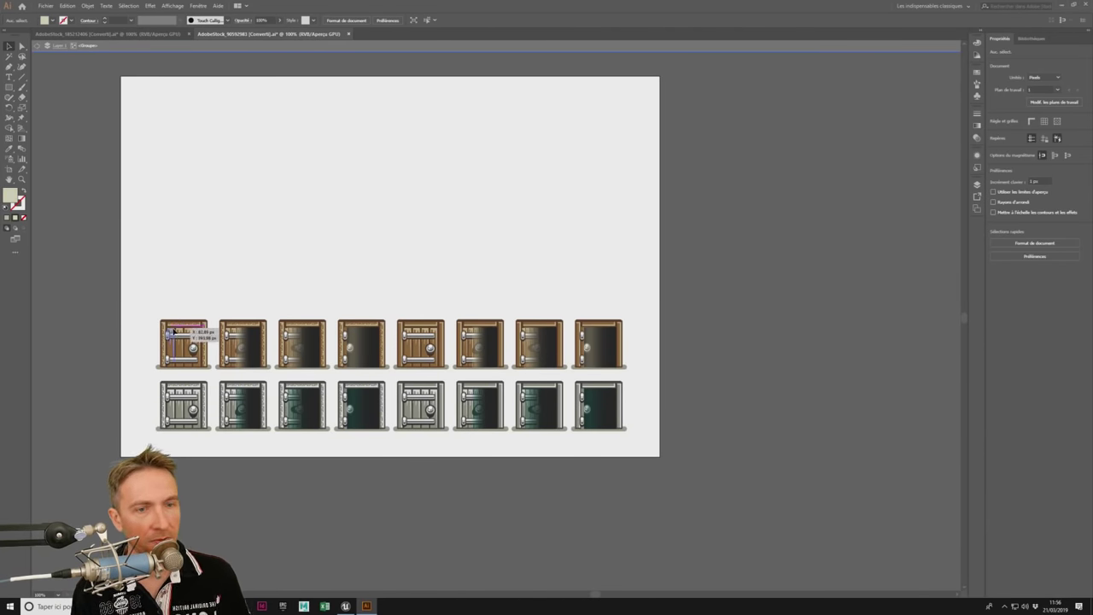
{"action": "left_click", "coordinate": [174, 331]}
{"action": "left_click", "coordinate": [141, 292]}
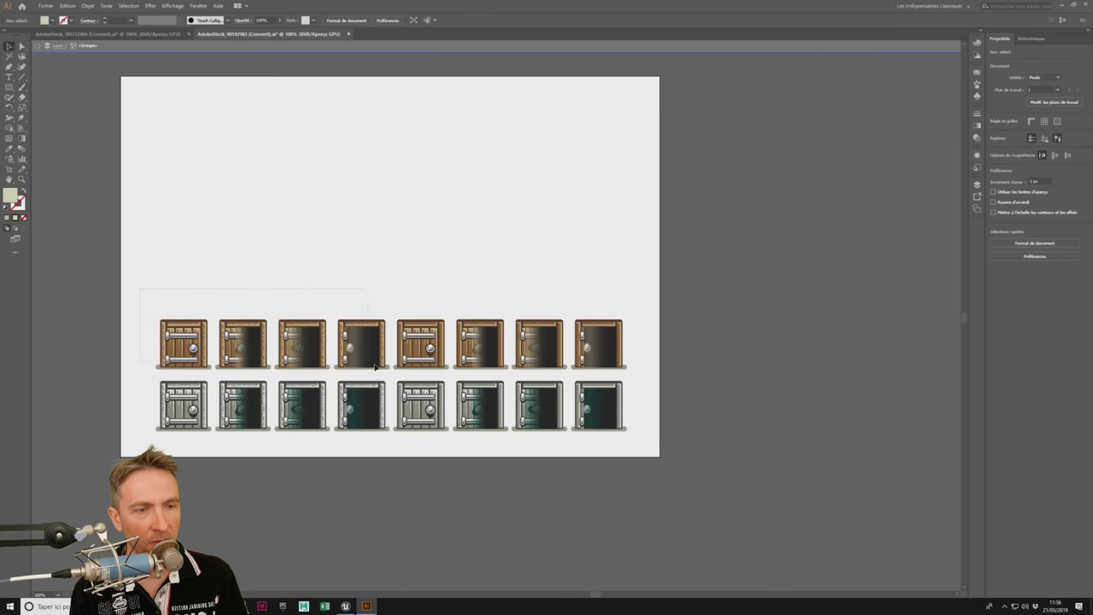
Step: Marquee-select the four top-left wooden doors and open Save for Web for them
{"action": "left_click_drag", "start_coordinate": [391, 376], "coordinate": [391, 377]}
{"action": "left_click", "coordinate": [45, 5]}
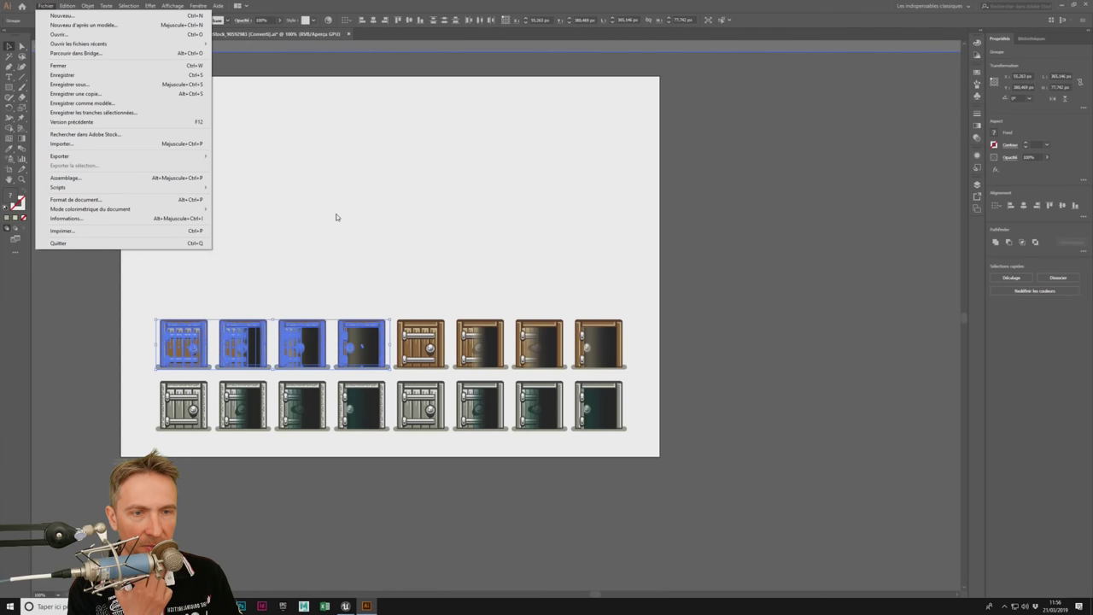
{"action": "left_click", "coordinate": [344, 242]}
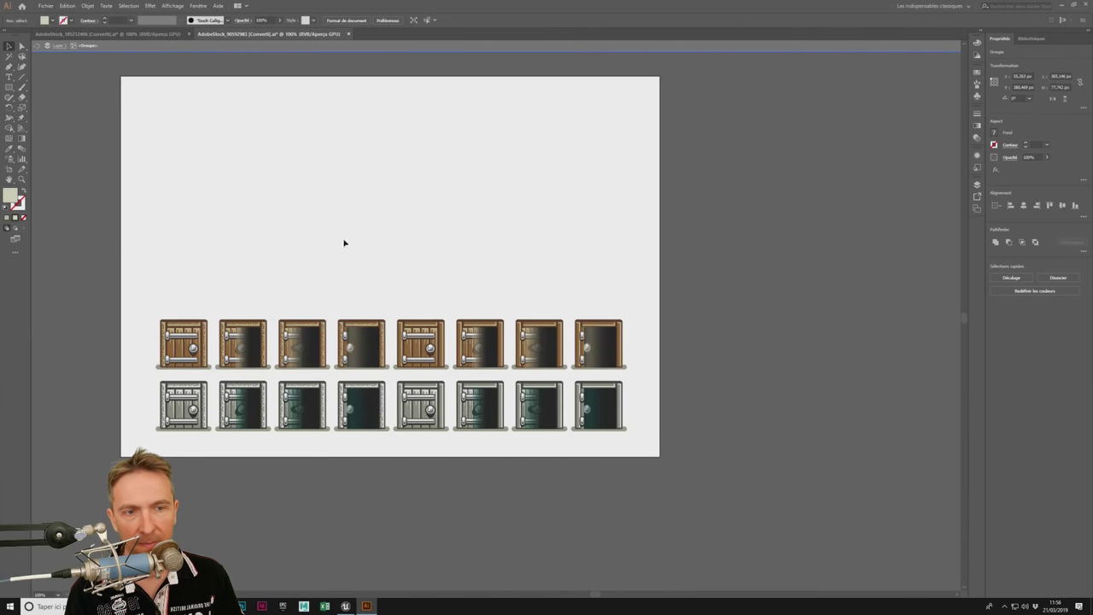
{"action": "left_click_drag", "start_coordinate": [142, 286], "coordinate": [391, 376]}
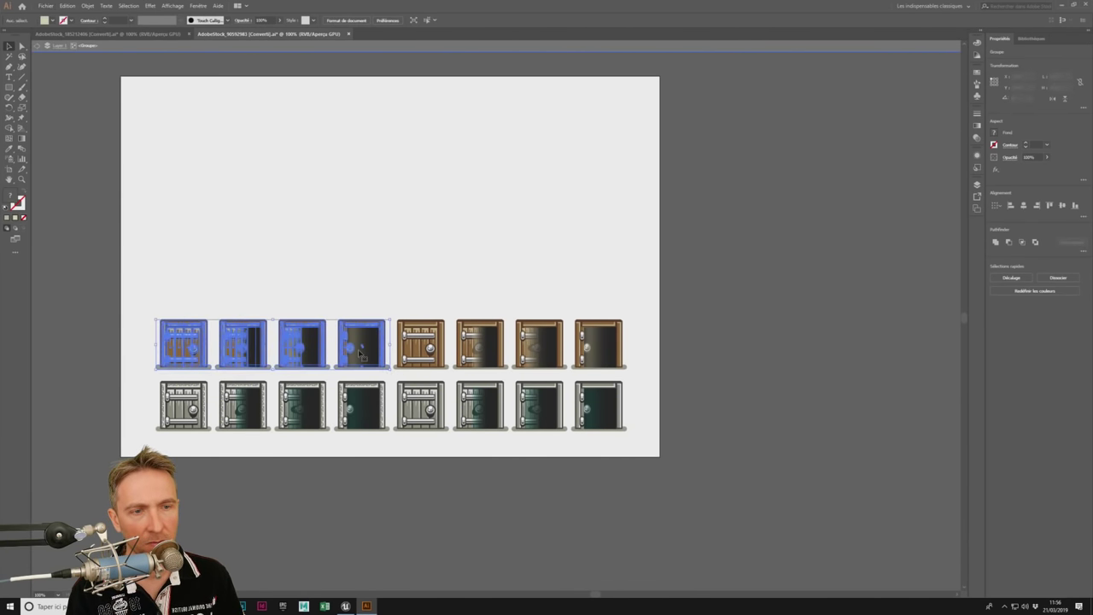
{"action": "left_click", "coordinate": [45, 7]}
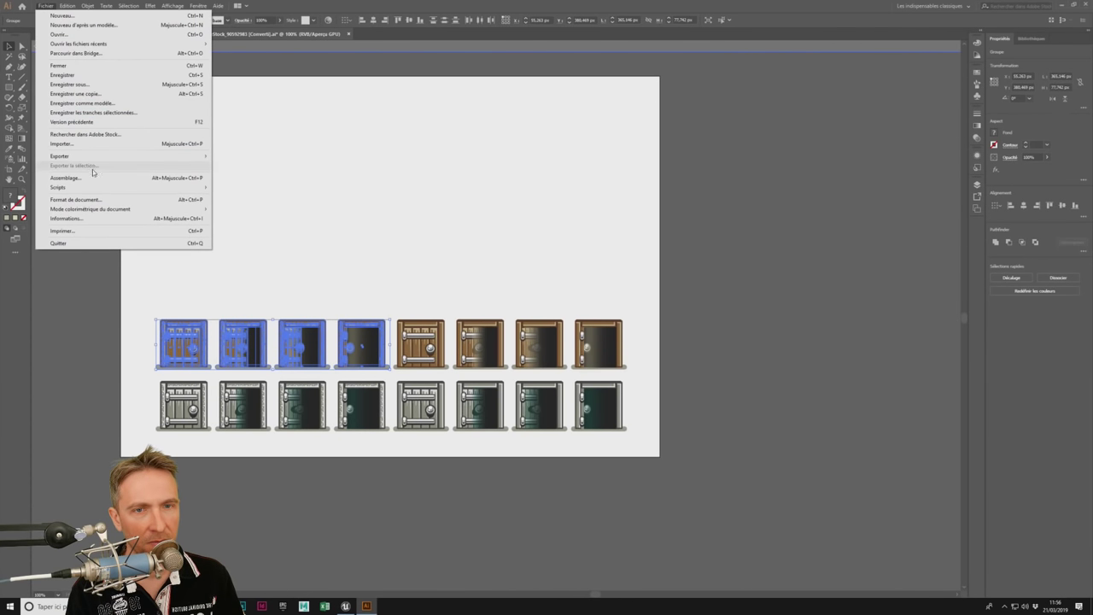
{"action": "mouse_move", "coordinate": [97, 158]}
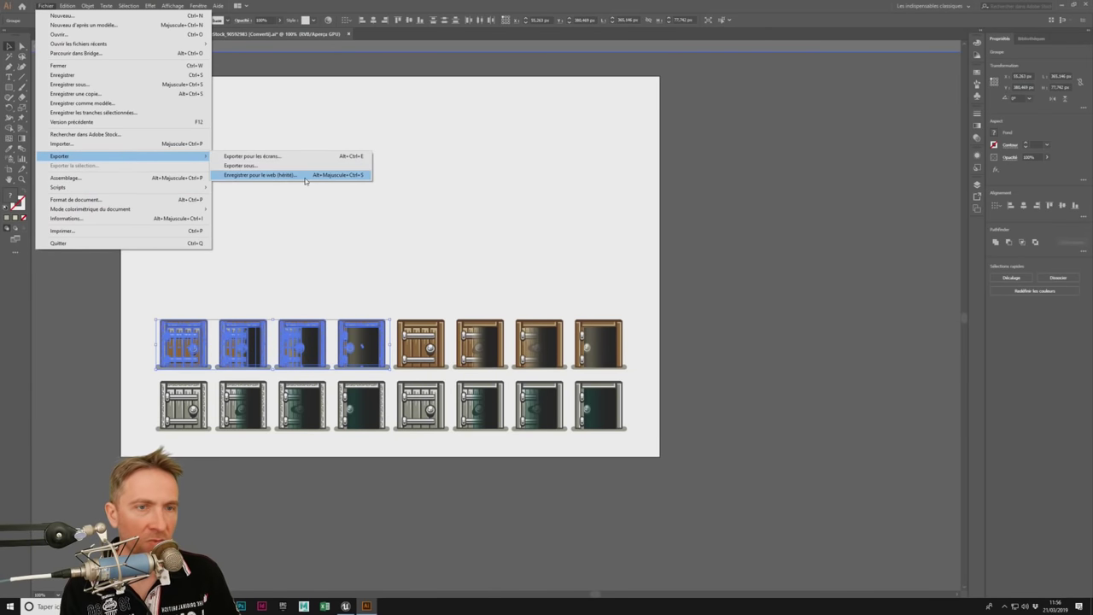
{"action": "left_click", "coordinate": [293, 176]}
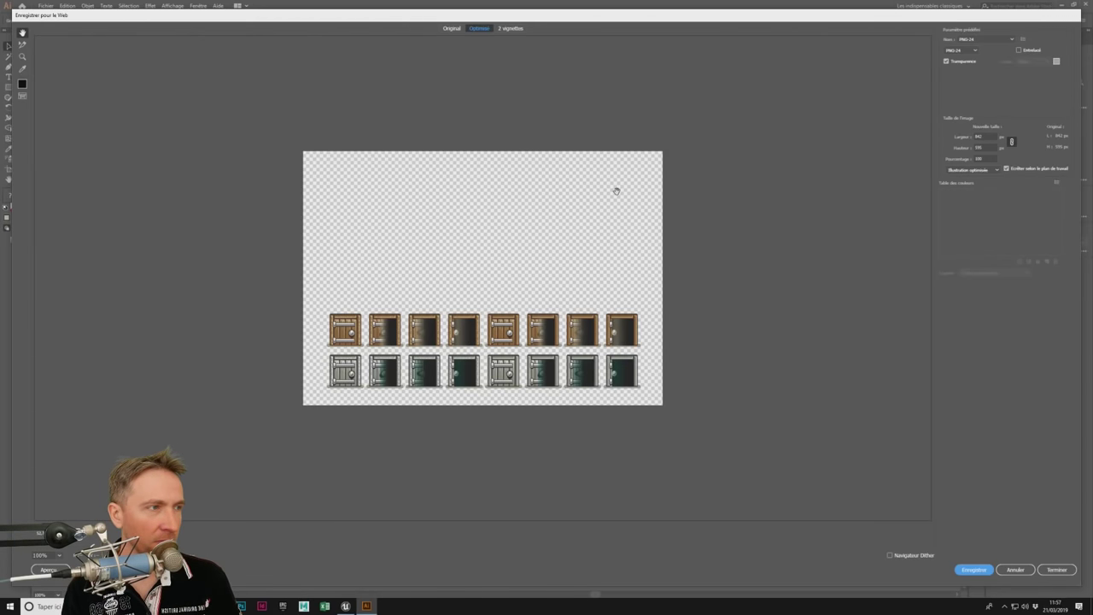
Step: Close Save for Web and group the four top-left doors together
{"action": "key", "text": "Escape"}
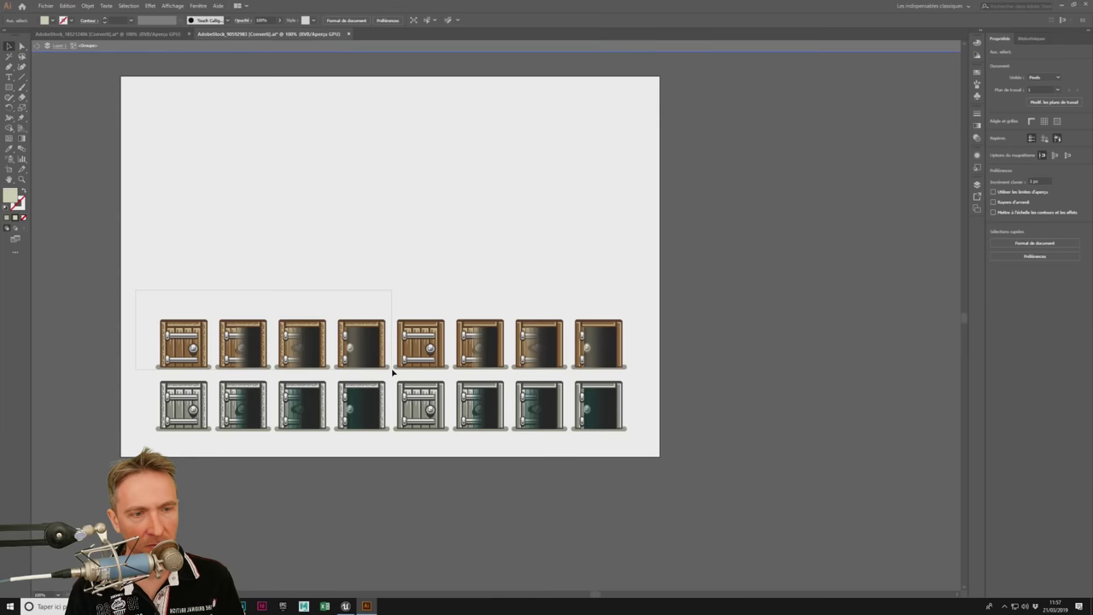
{"action": "right_click", "coordinate": [374, 352]}
{"action": "left_click", "coordinate": [430, 414]}
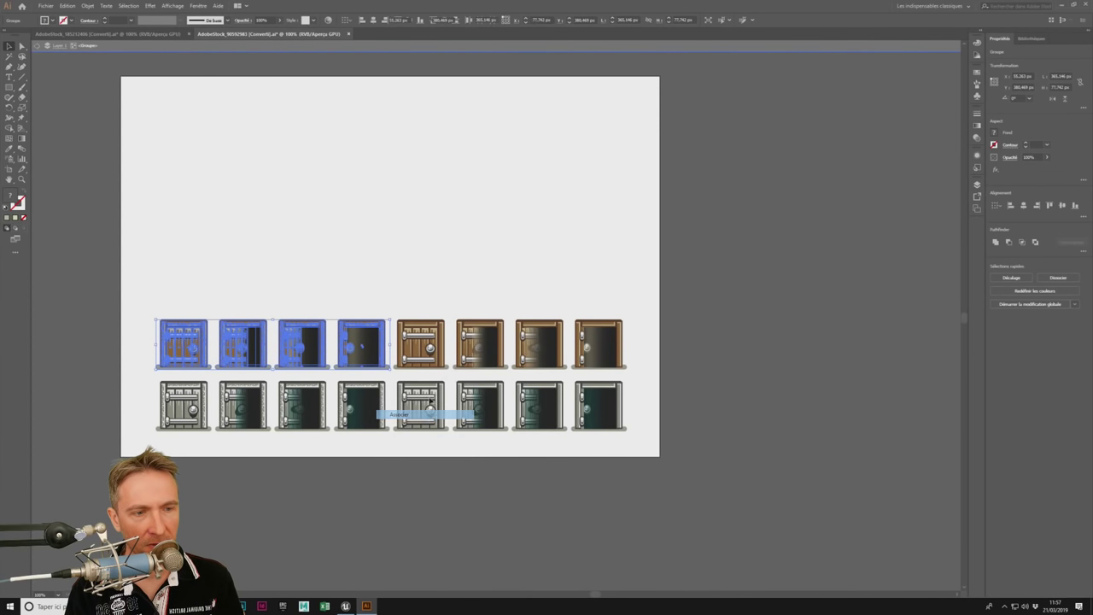
{"action": "left_click", "coordinate": [45, 5]}
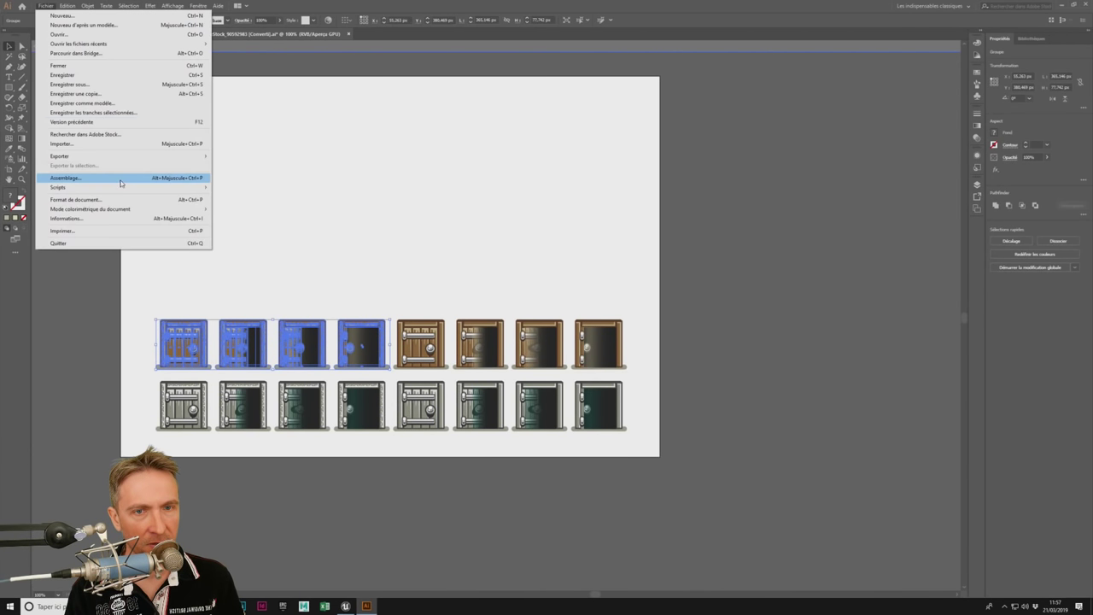
{"action": "left_click", "coordinate": [381, 179]}
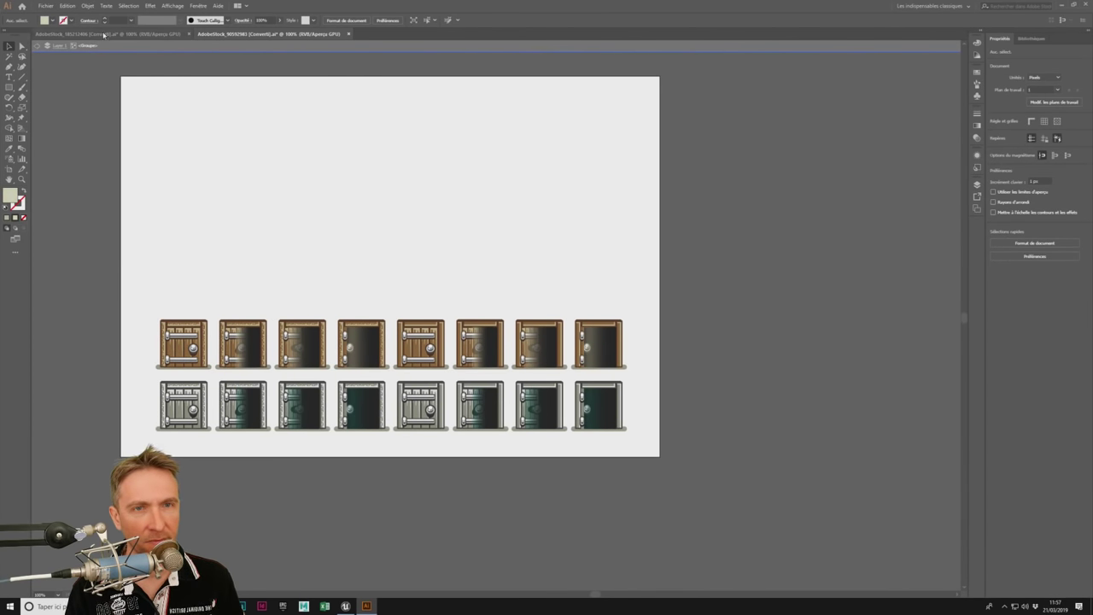
Step: Switch to the knight sprite sheet and select its group of four top-row knights
{"action": "left_click", "coordinate": [154, 34]}
{"action": "left_click", "coordinate": [378, 233]}
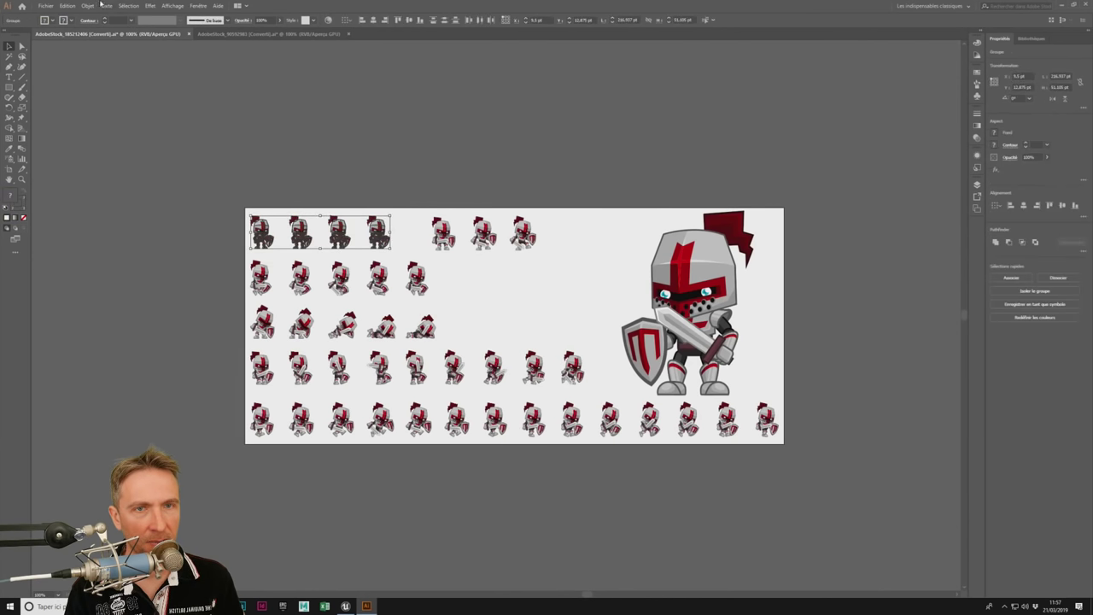
{"action": "left_click", "coordinate": [46, 6]}
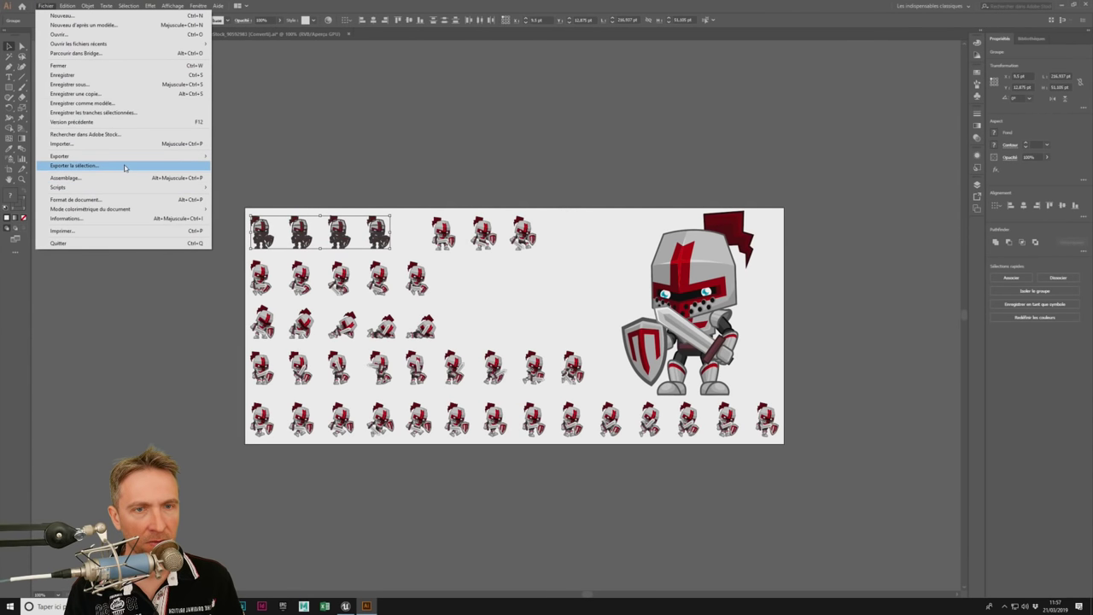
Step: Clear the knight selection, return to the door sheet and select the four-door group
{"action": "left_click", "coordinate": [339, 224]}
{"action": "left_click", "coordinate": [379, 232]}
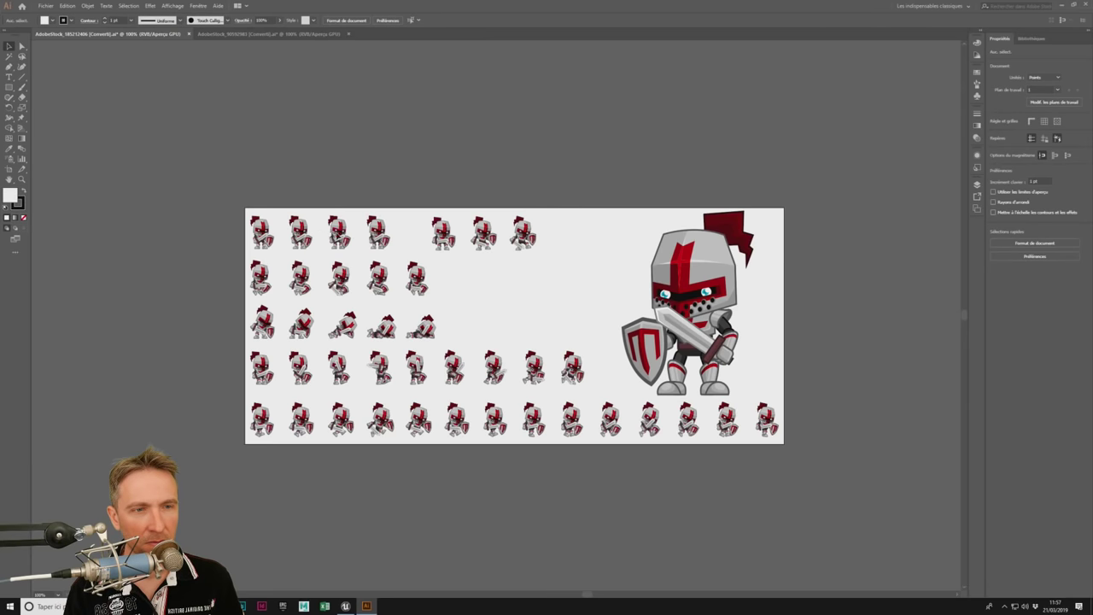
{"action": "left_click", "coordinate": [339, 233]}
{"action": "left_click", "coordinate": [330, 157]}
{"action": "left_click", "coordinate": [268, 33]}
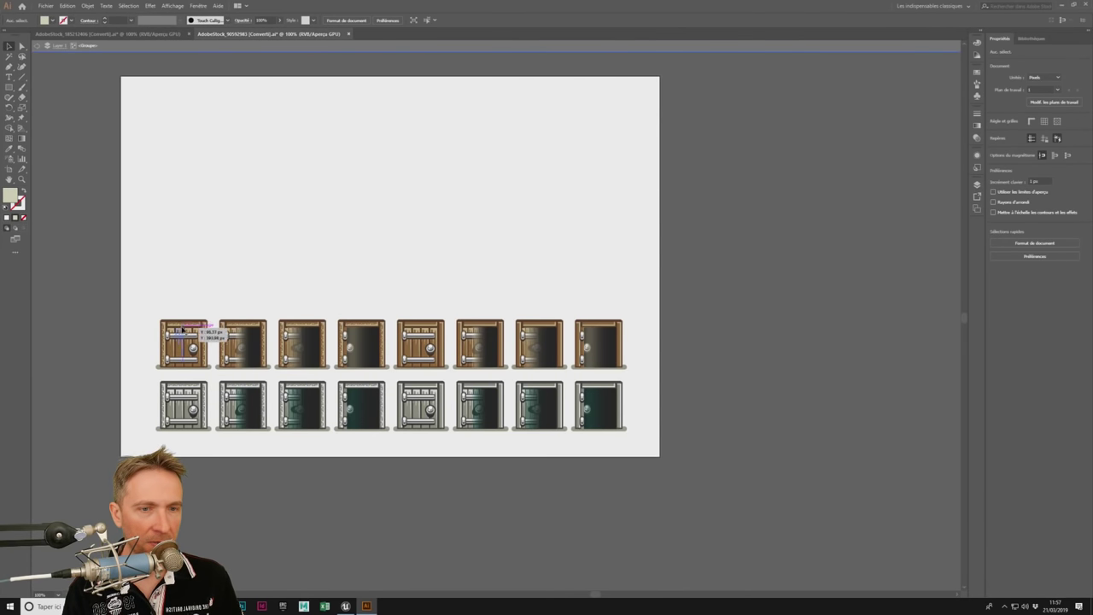
{"action": "left_click", "coordinate": [207, 329]}
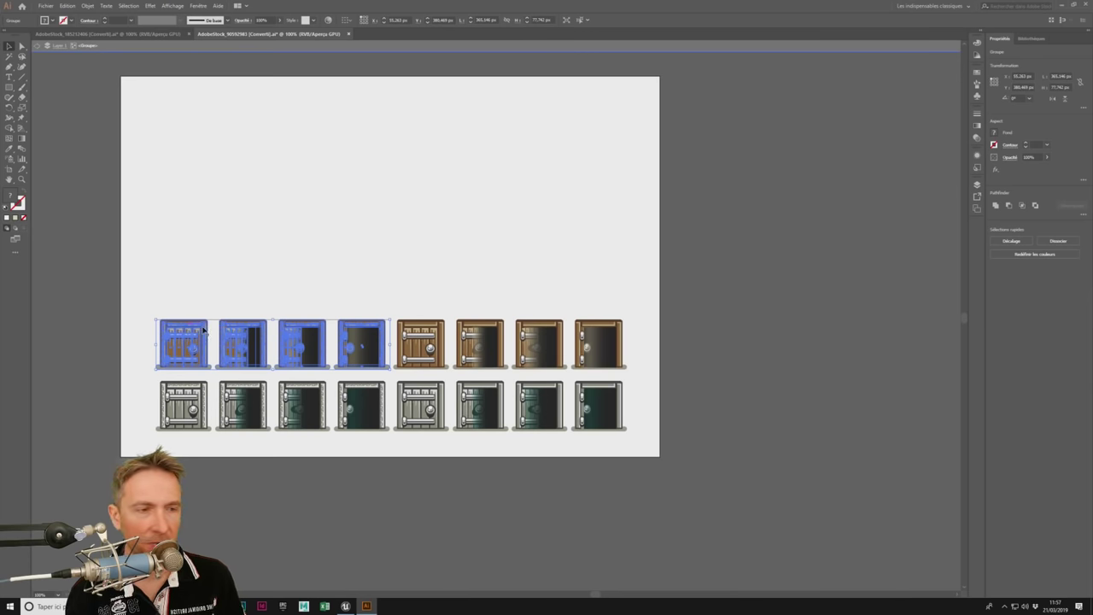
{"action": "left_click_drag", "start_coordinate": [366, 236], "coordinate": [446, 239]}
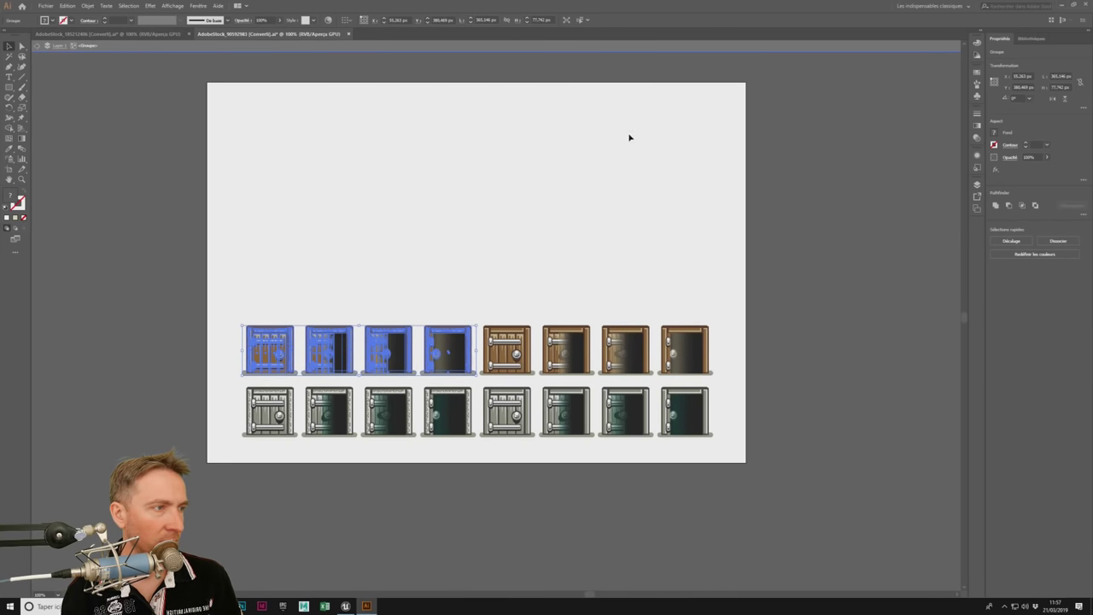
Step: Try Export As, review the available file formats, then cancel it
{"action": "left_click", "coordinate": [47, 6]}
{"action": "mouse_move", "coordinate": [96, 157]}
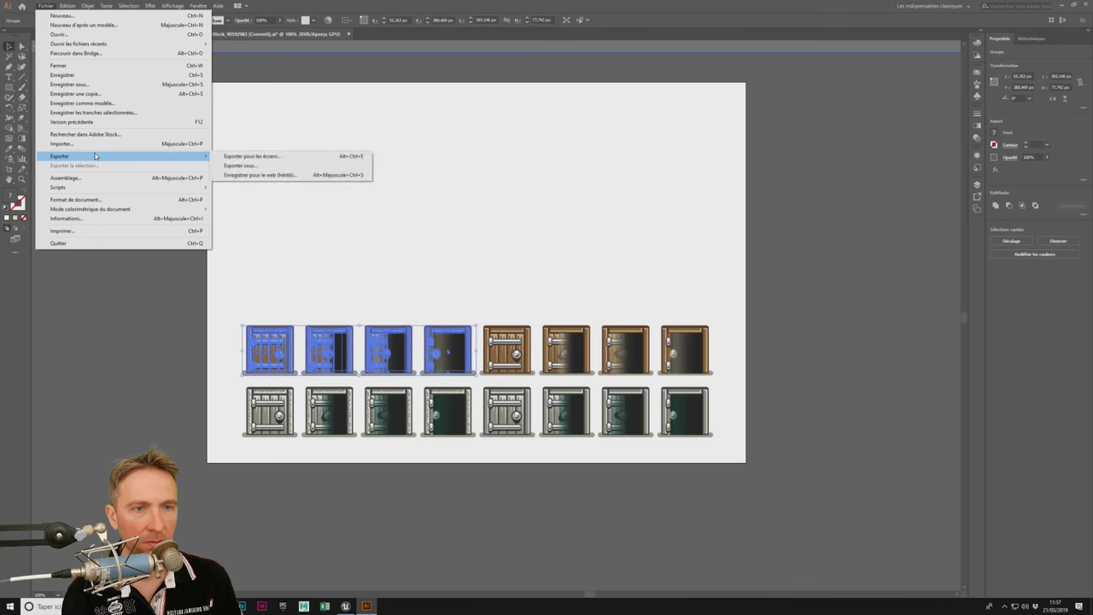
{"action": "left_click", "coordinate": [240, 164]}
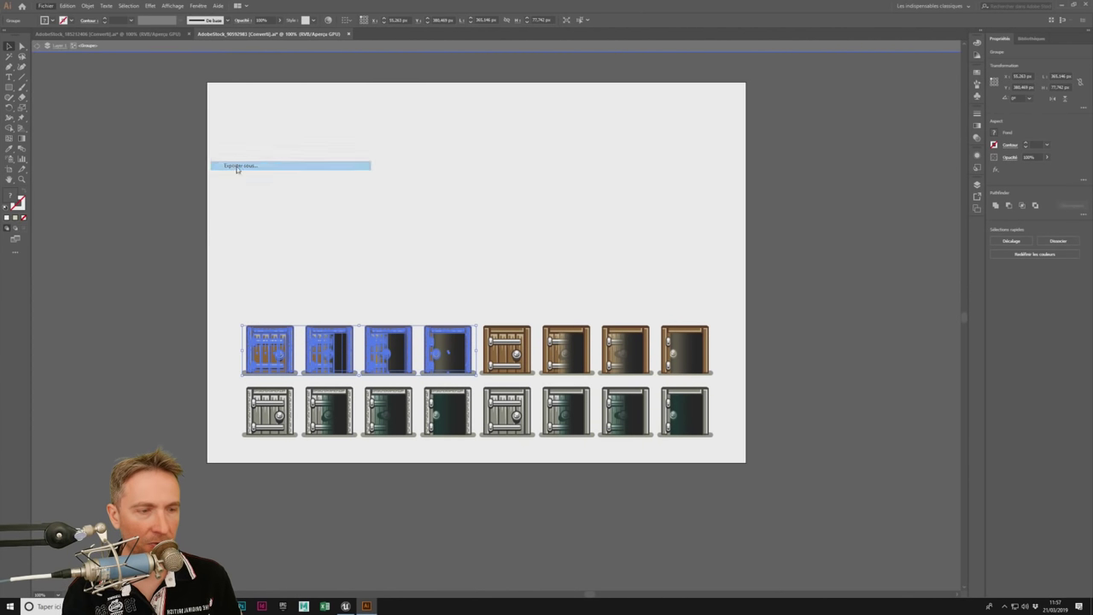
{"action": "left_click", "coordinate": [119, 274]}
{"action": "left_click", "coordinate": [178, 310]}
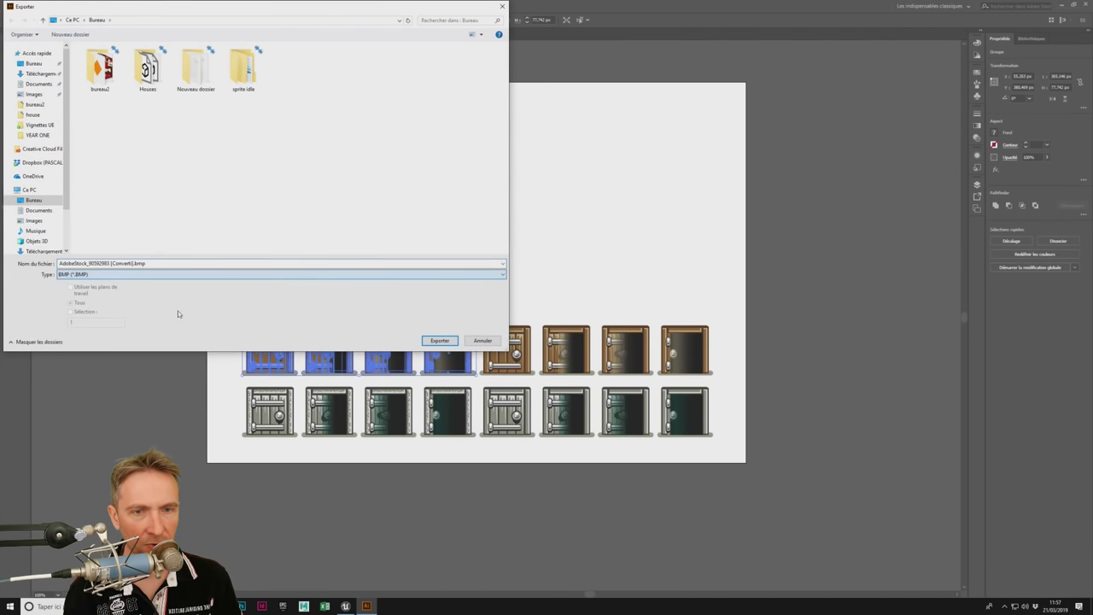
{"action": "left_click", "coordinate": [482, 340]}
{"action": "left_click", "coordinate": [46, 6]}
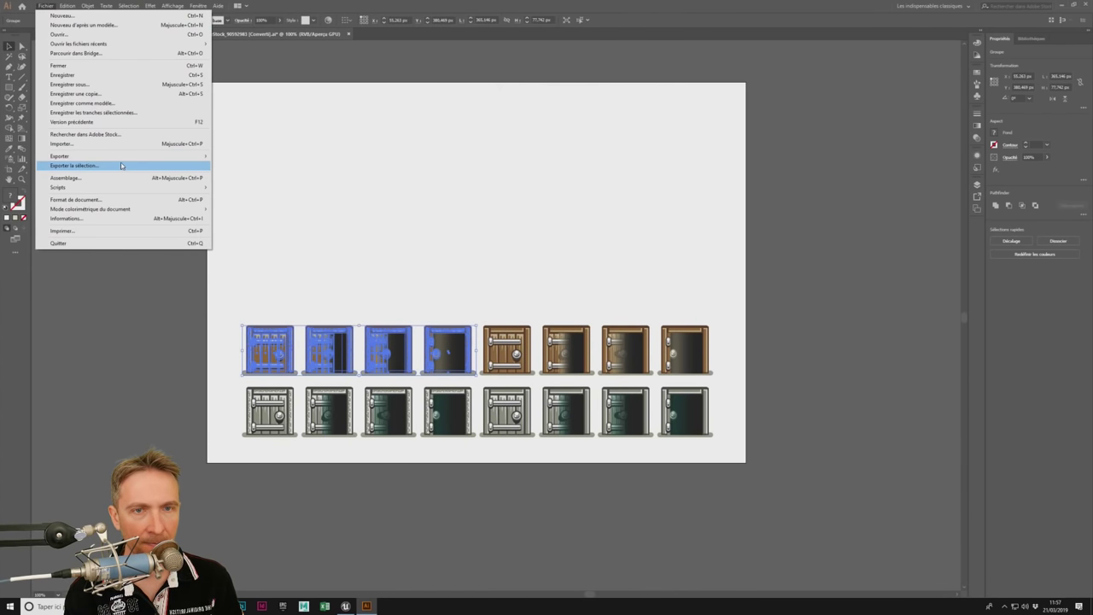
Step: Export the selected doors from Export for Screens, replacing the existing Fichier 1.png
{"action": "left_click", "coordinate": [122, 165]}
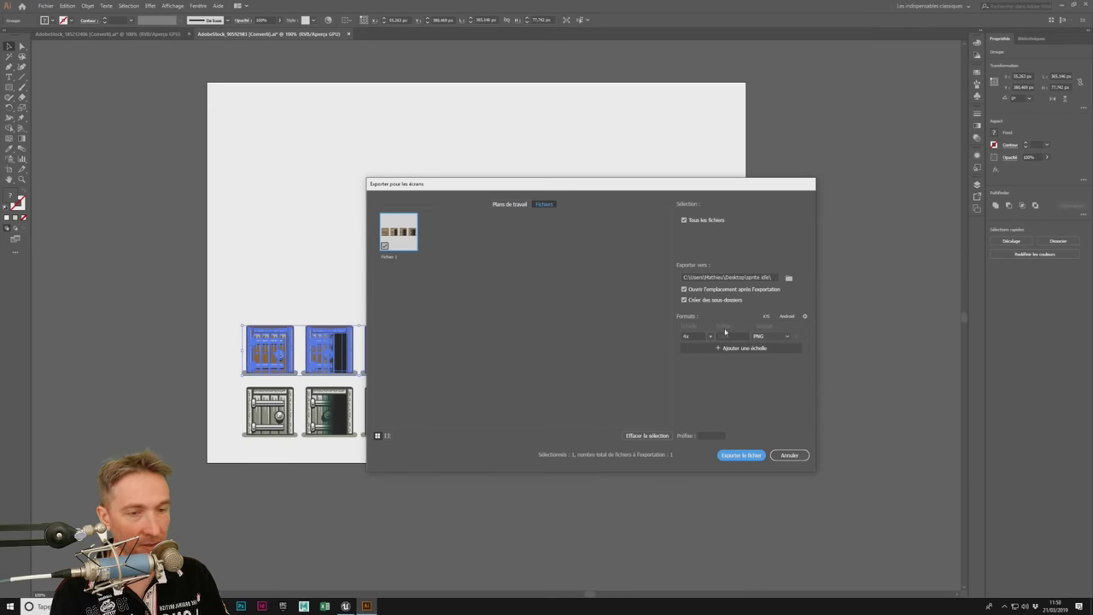
{"action": "left_click", "coordinate": [752, 456]}
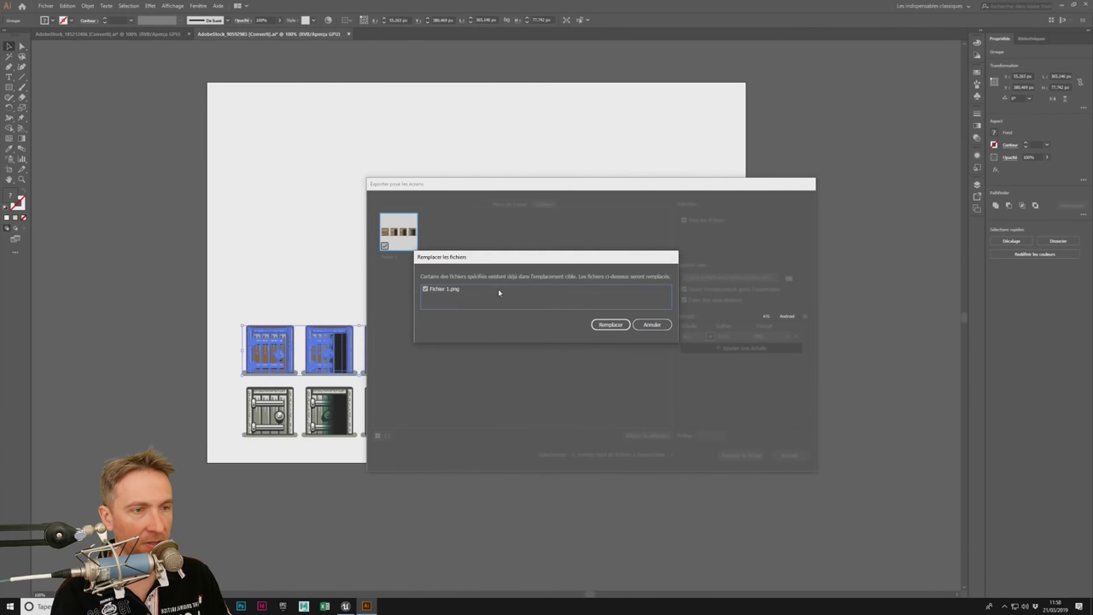
{"action": "left_click", "coordinate": [611, 325]}
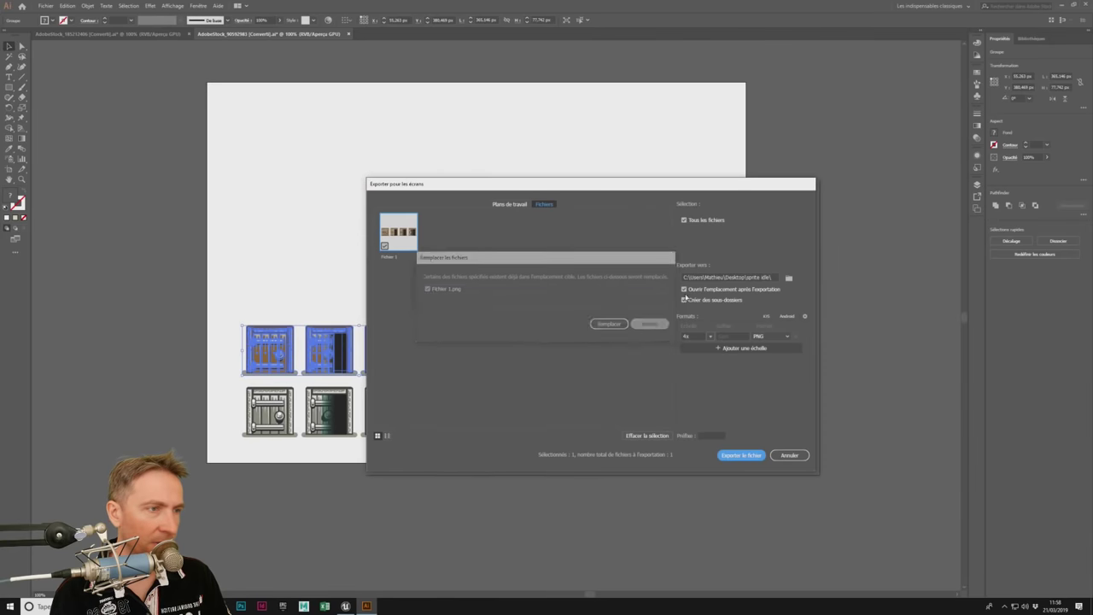
Step: Rename the artboard to porte, export it as PNG, and open the 4x export folder
{"action": "left_click", "coordinate": [766, 277]}
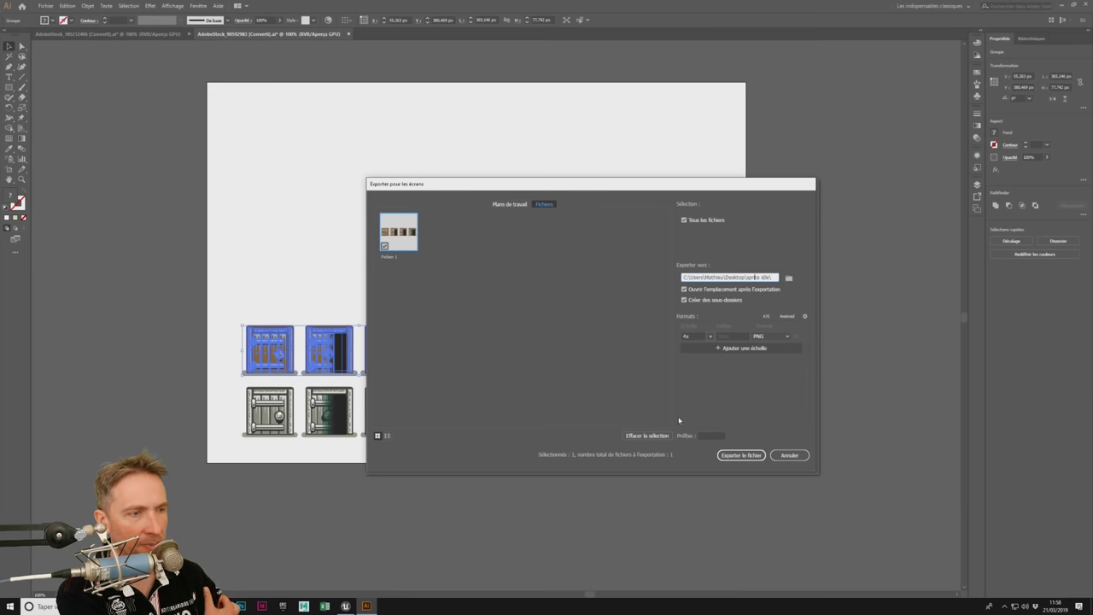
{"action": "double_click", "coordinate": [389, 256]}
{"action": "type", "text": "porte"}
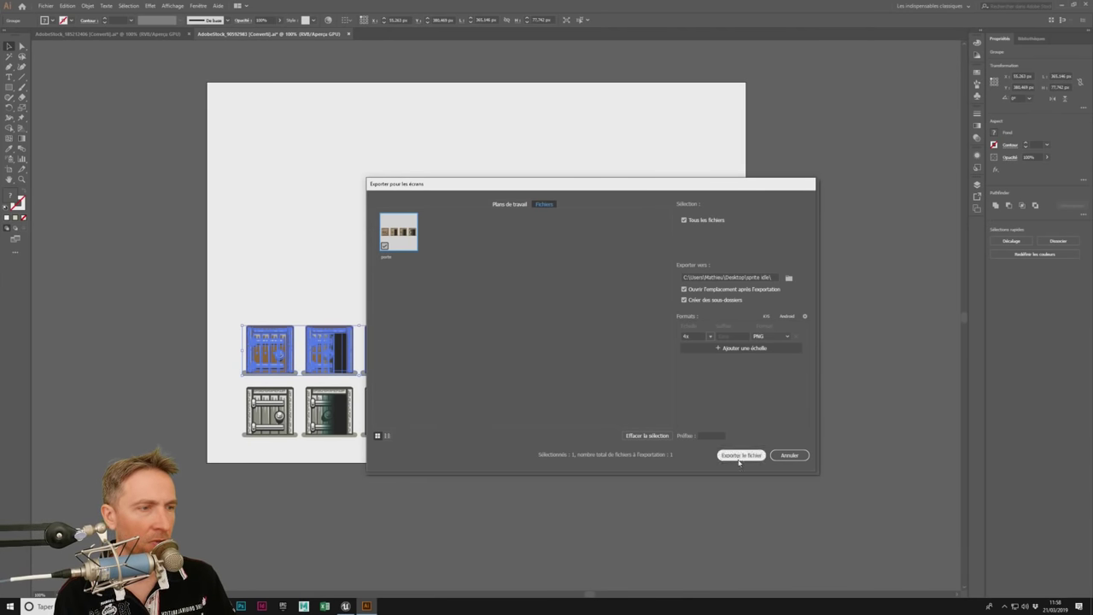
{"action": "left_click", "coordinate": [741, 454]}
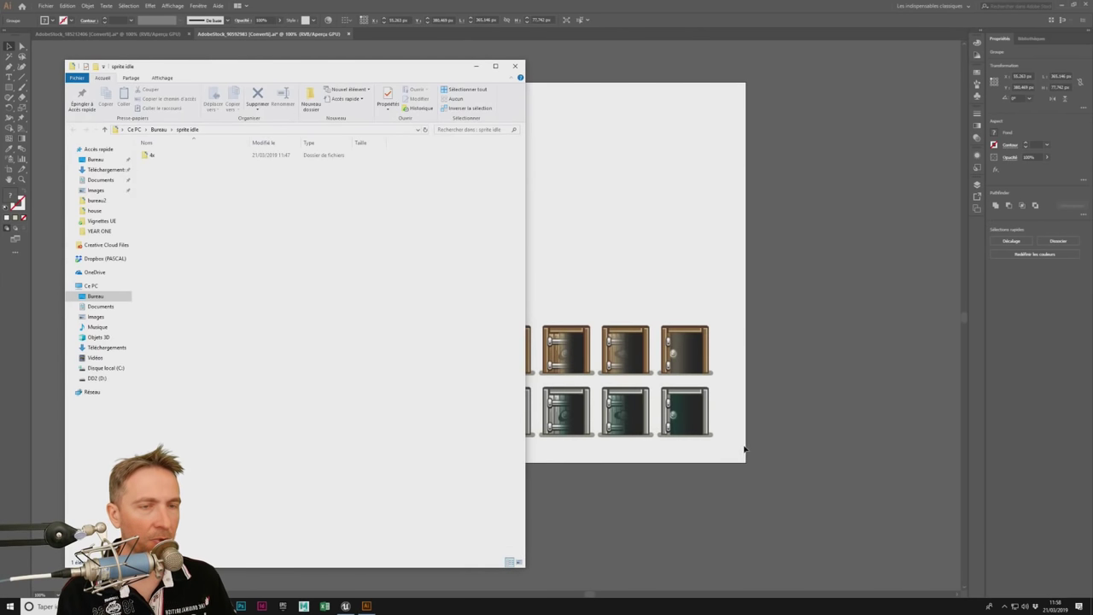
{"action": "double_click", "coordinate": [152, 155]}
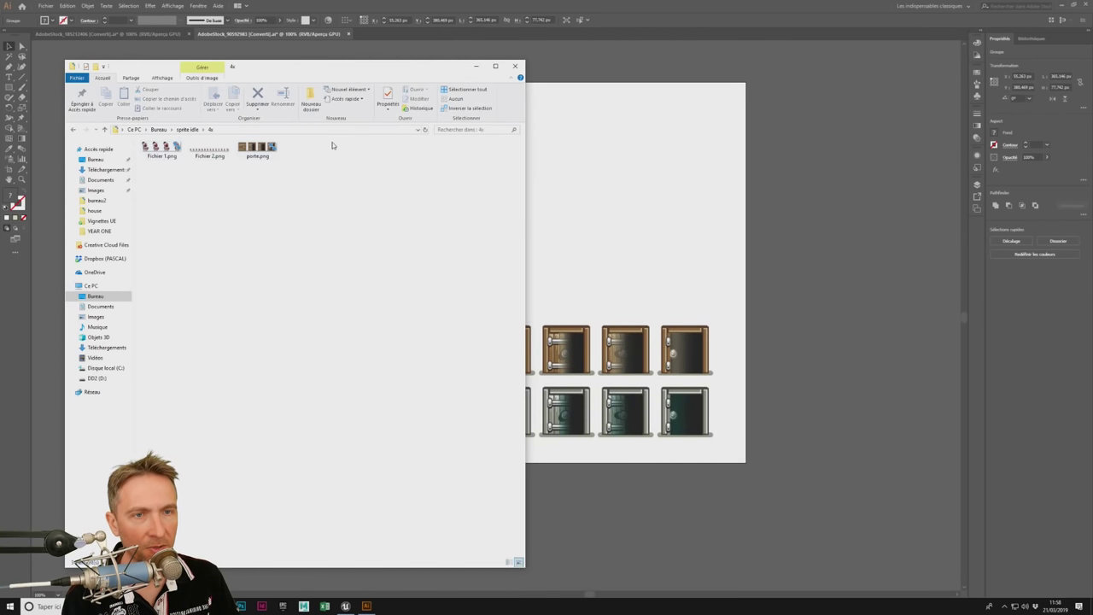
{"action": "left_click", "coordinate": [354, 607]}
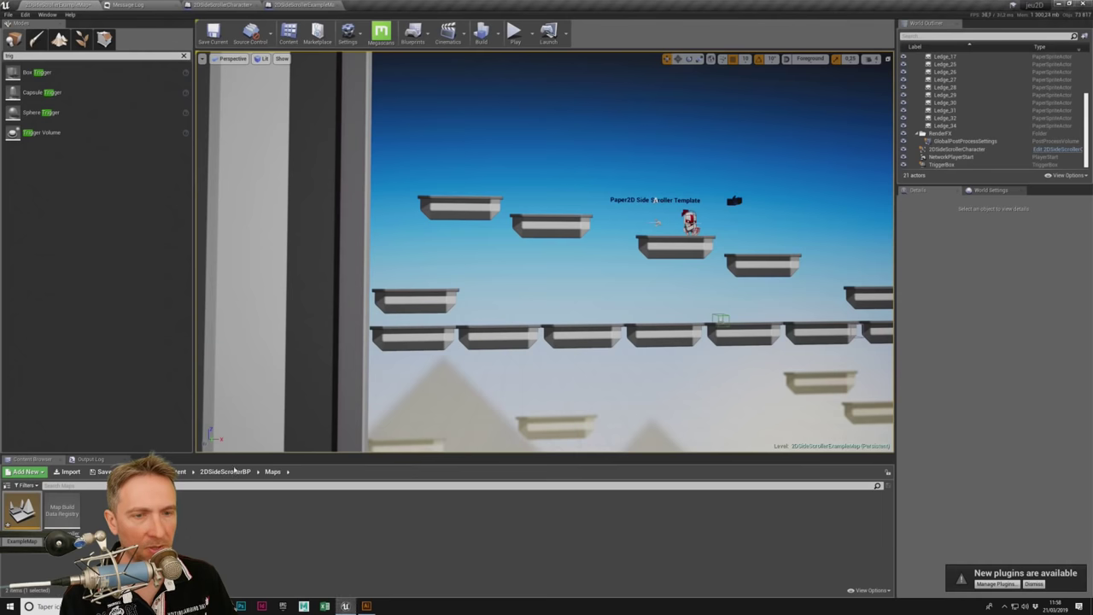
Step: Create a porte folder in the Content Browser and import porte.png into it
{"action": "right_click", "coordinate": [225, 554]}
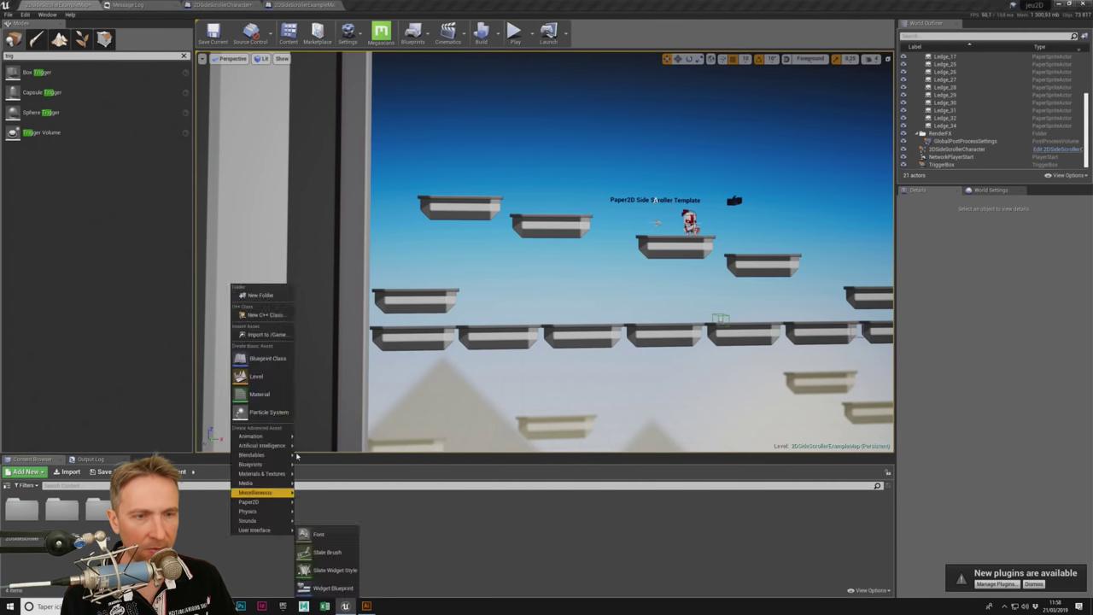
{"action": "left_click", "coordinate": [271, 287]}
{"action": "key", "text": "Return"}
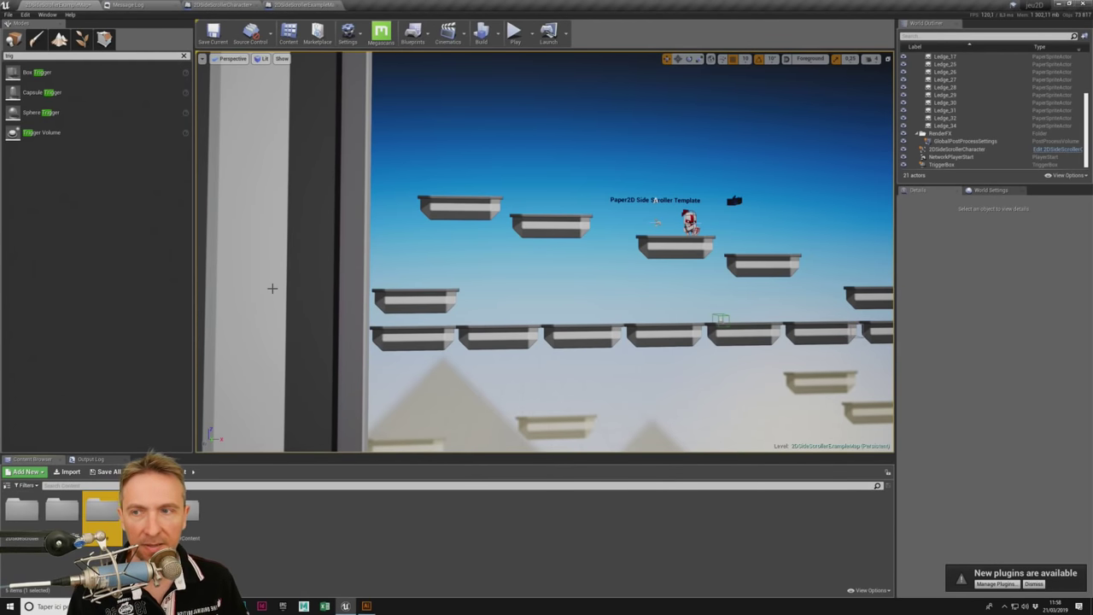
{"action": "double_click", "coordinate": [108, 512]}
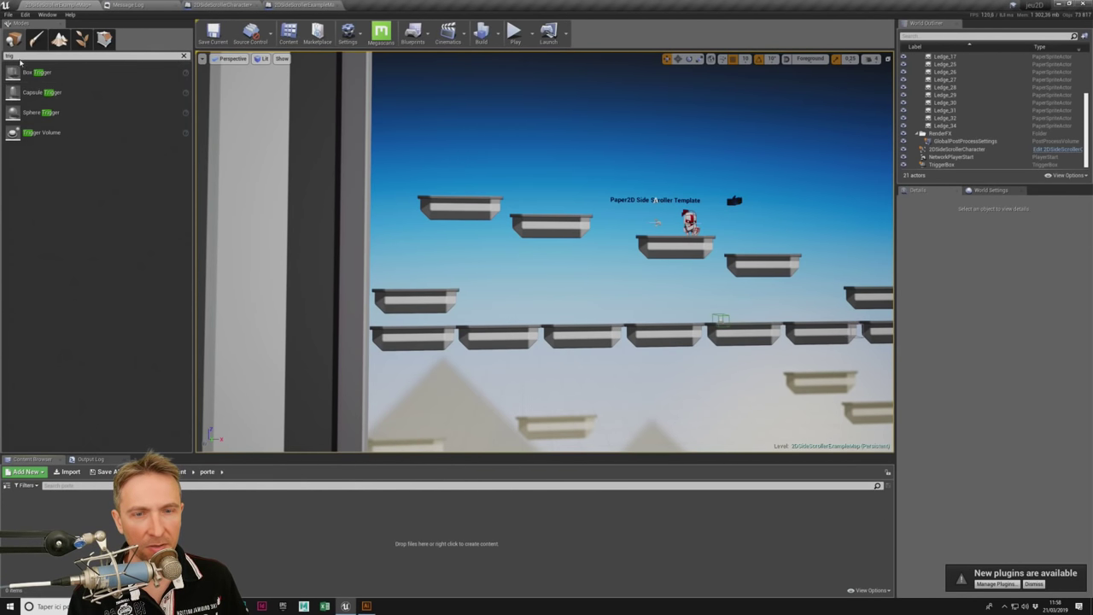
{"action": "left_click", "coordinate": [67, 472]}
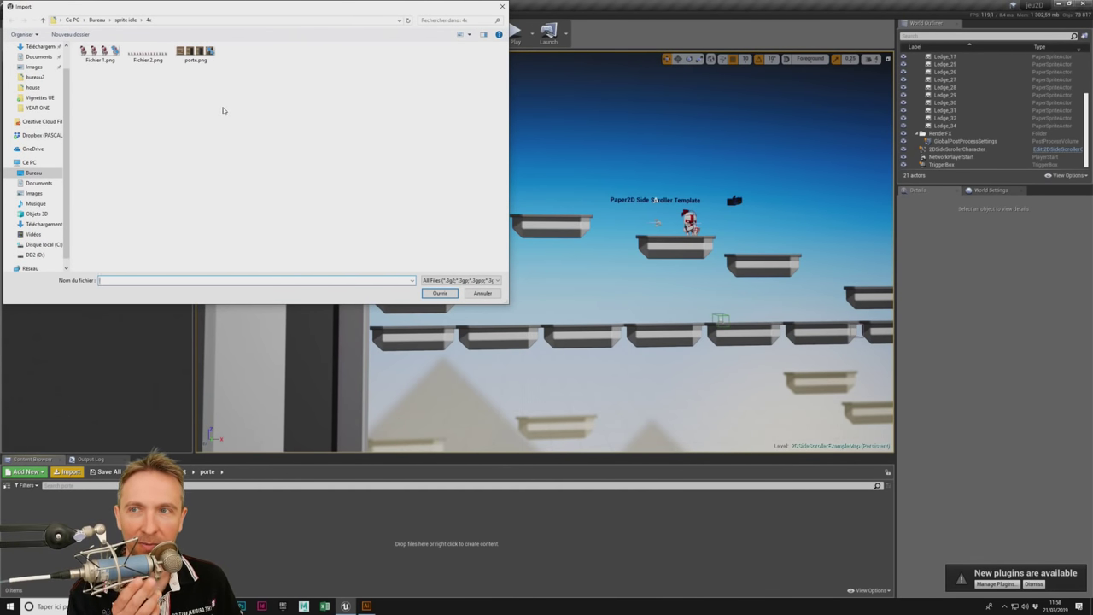
{"action": "left_click", "coordinate": [199, 53]}
{"action": "double_click", "coordinate": [201, 54]}
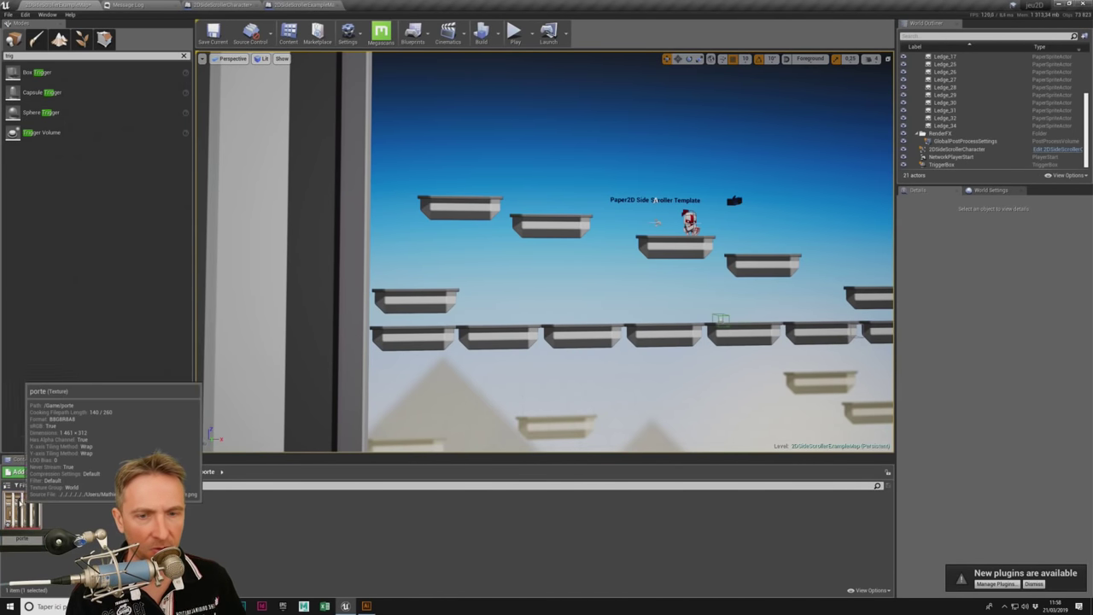
Step: Extract the individual door sprites from the porte texture
{"action": "right_click", "coordinate": [15, 502]}
{"action": "mouse_move", "coordinate": [86, 288]}
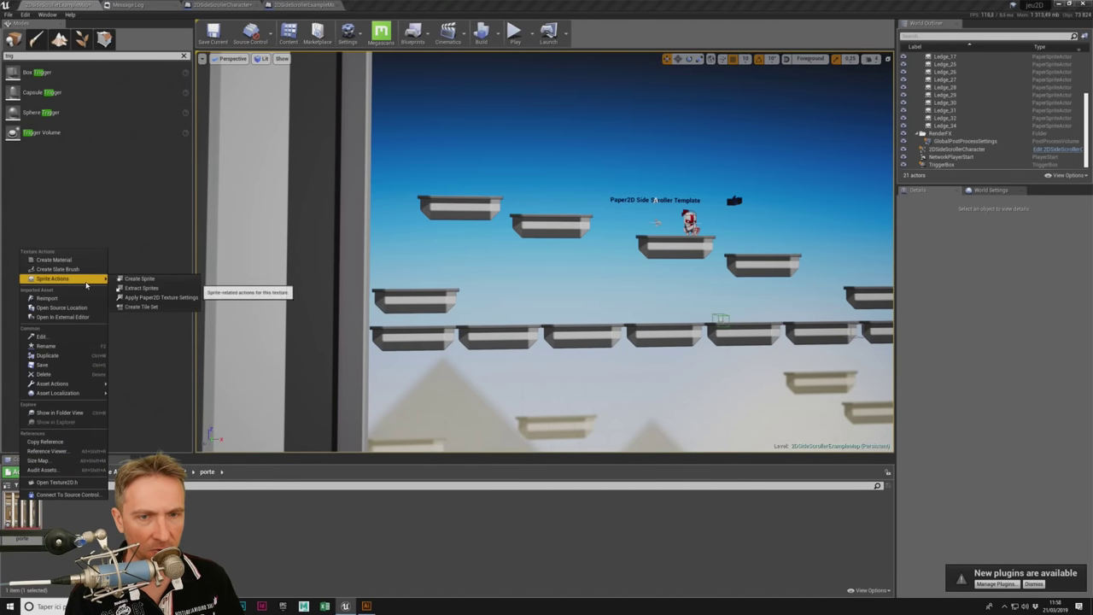
{"action": "left_click", "coordinate": [139, 288]}
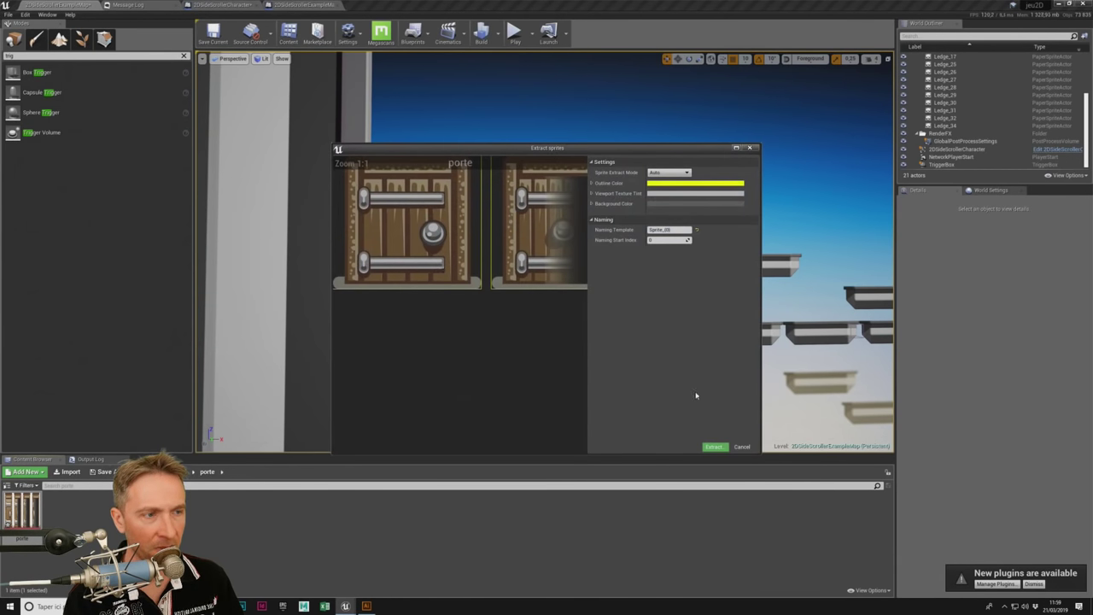
{"action": "left_click", "coordinate": [718, 448]}
{"action": "left_click", "coordinate": [302, 540]}
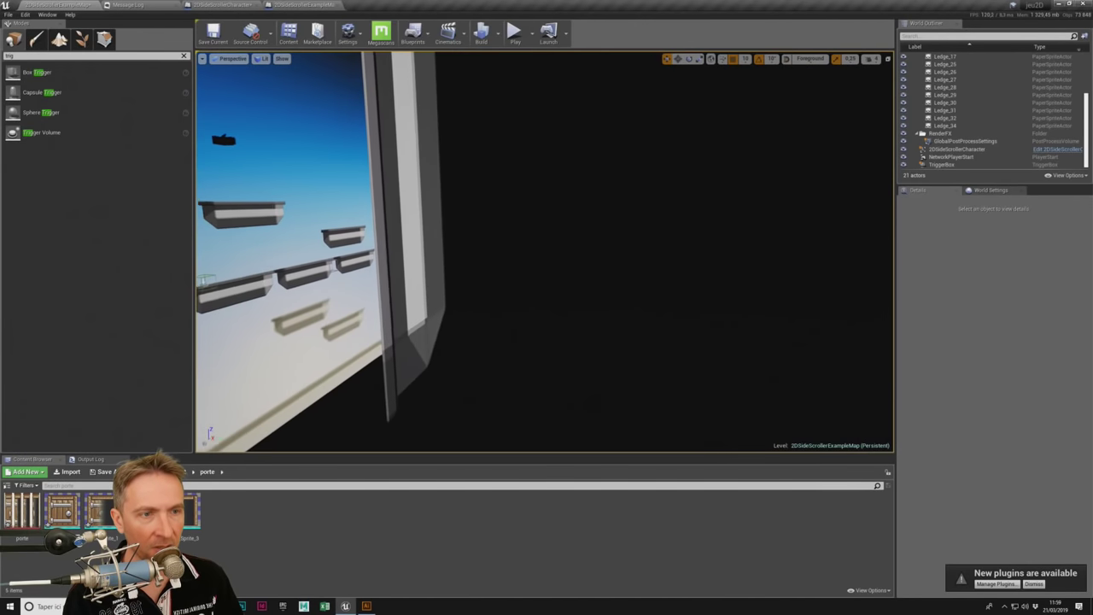
Step: Place porte_Sprite_0 on a ledge in the level and set its Location Y to 0
{"action": "right_click_drag", "start_coordinate": [462, 252], "coordinate": [513, 256]}
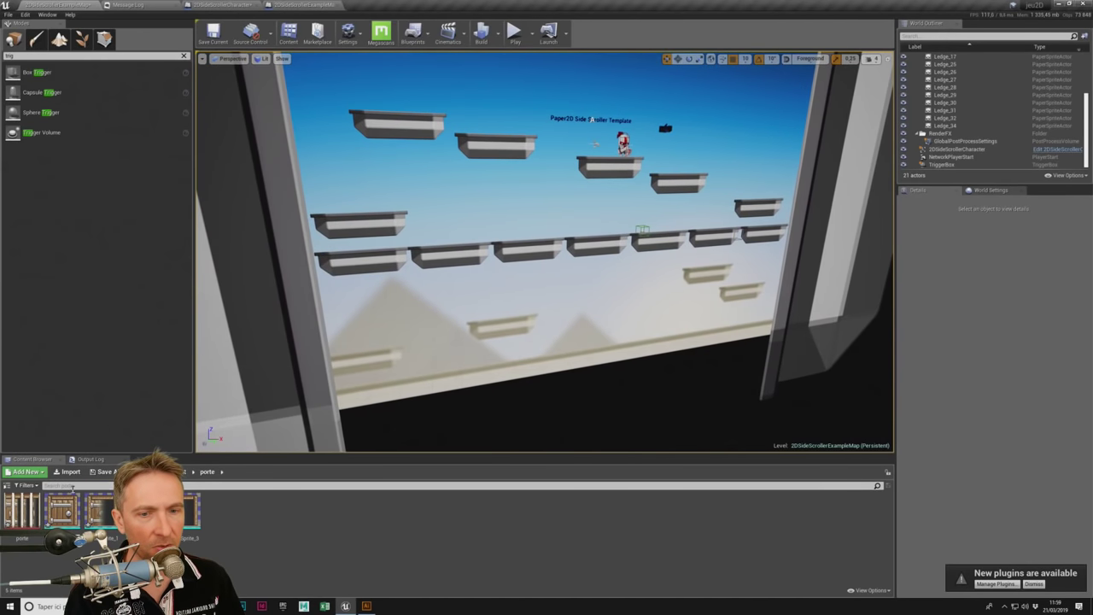
{"action": "left_click", "coordinate": [60, 510]}
{"action": "left_click_drag", "start_coordinate": [60, 510], "coordinate": [439, 236]}
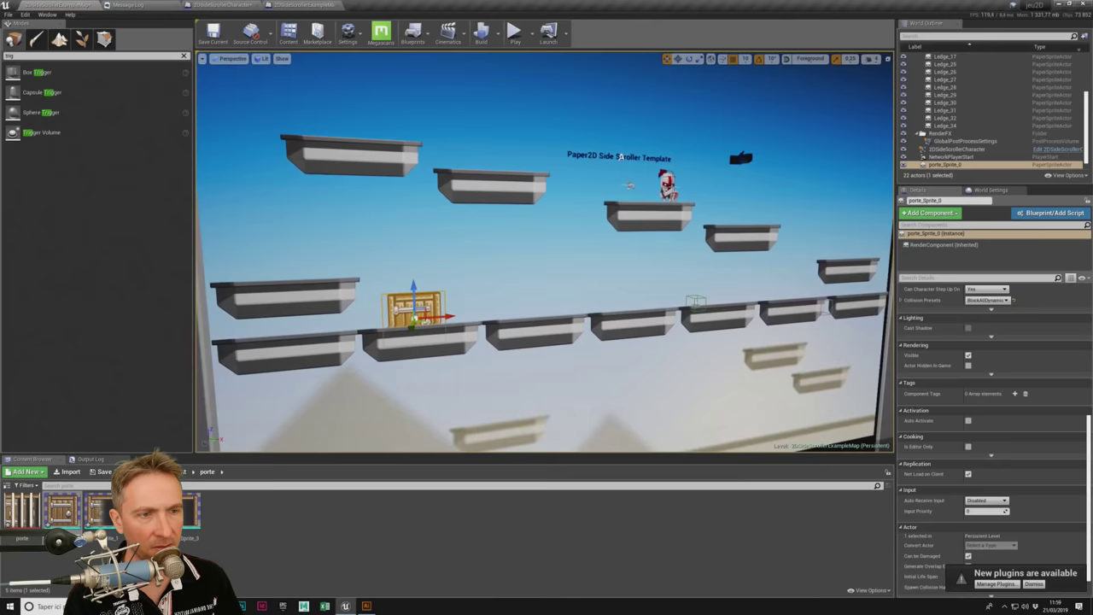
{"action": "right_click_drag", "start_coordinate": [439, 236], "coordinate": [512, 256]}
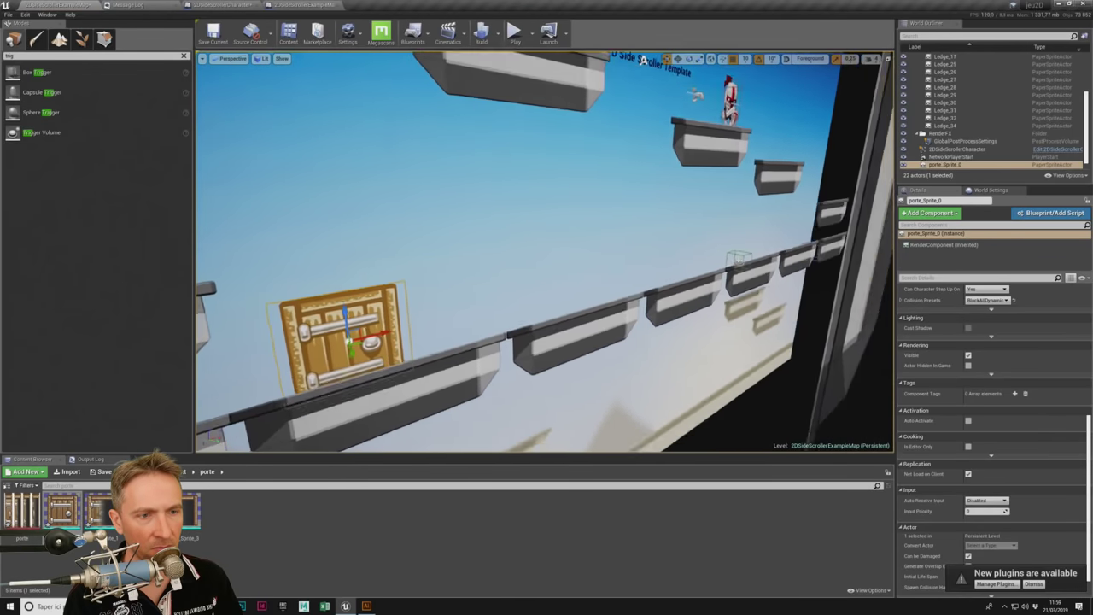
{"action": "scroll", "coordinate": [991, 359], "scroll_direction": "up", "scroll_amount": 3}
{"action": "scroll", "coordinate": [999, 342], "scroll_direction": "up", "scroll_amount": 3}
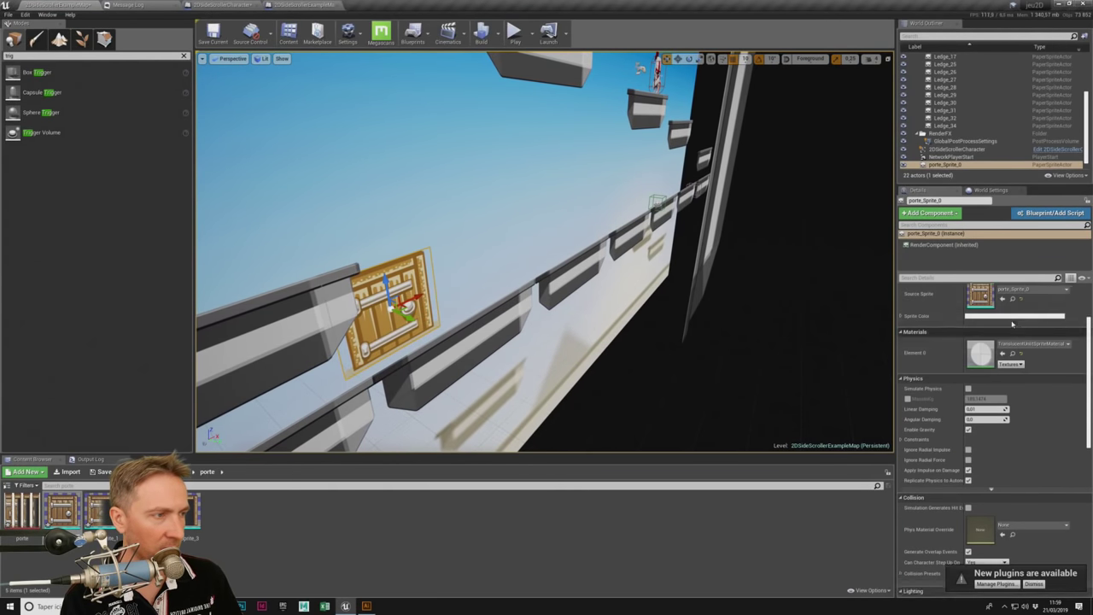
{"action": "scroll", "coordinate": [1016, 324], "scroll_direction": "up", "scroll_amount": 3}
{"action": "left_click", "coordinate": [1025, 298]}
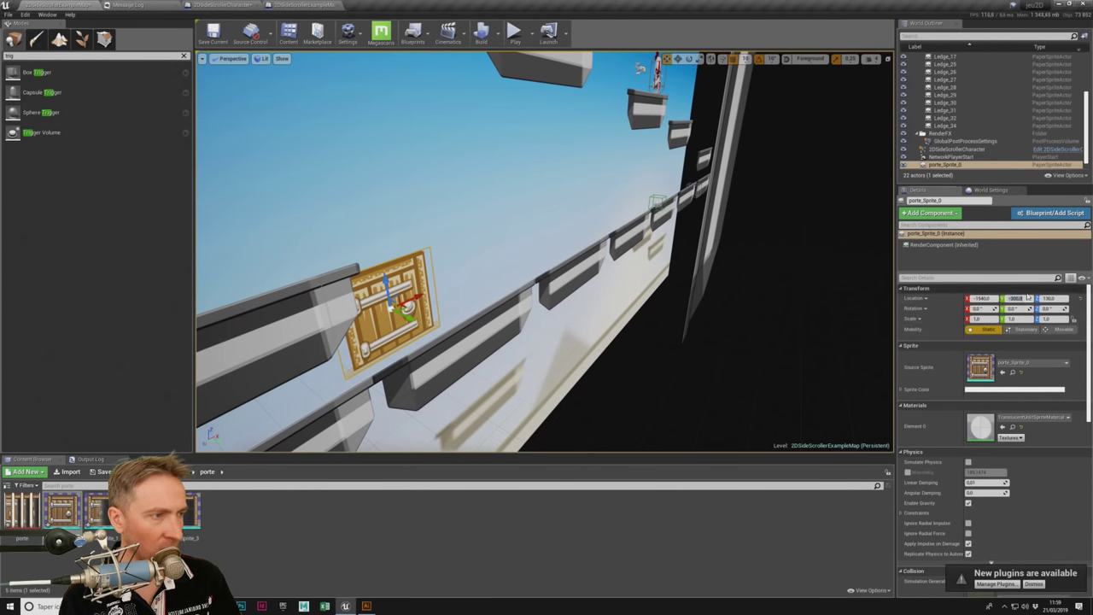
{"action": "type", "text": "0"}
{"action": "key", "text": "Return"}
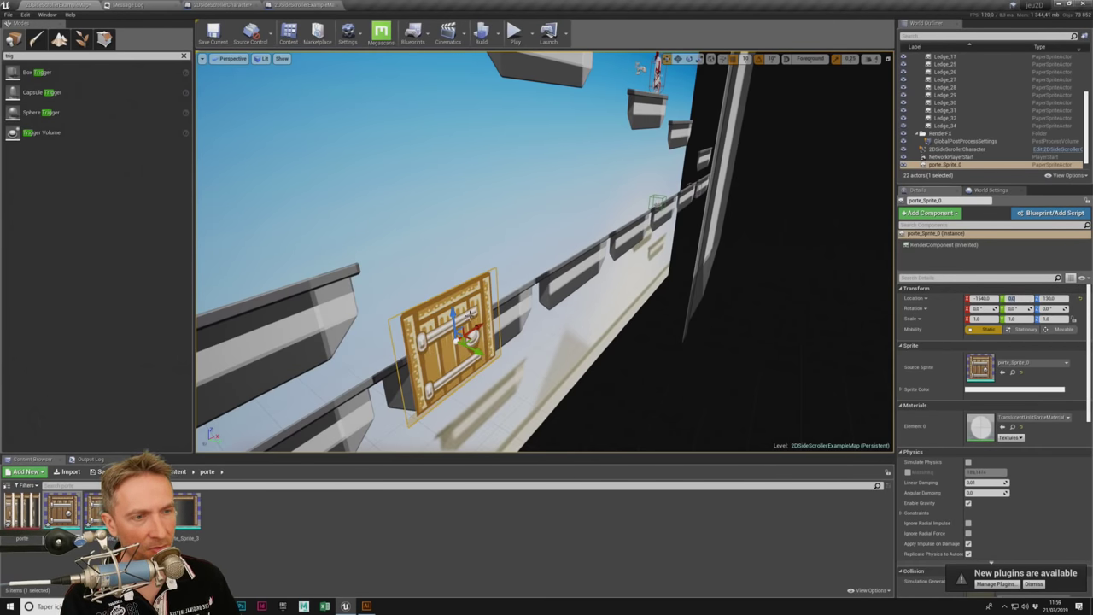
Step: Raise the door slightly above the ledge and nudge it back to about Y -10
{"action": "right_click_drag", "start_coordinate": [512, 257], "coordinate": [478, 256]}
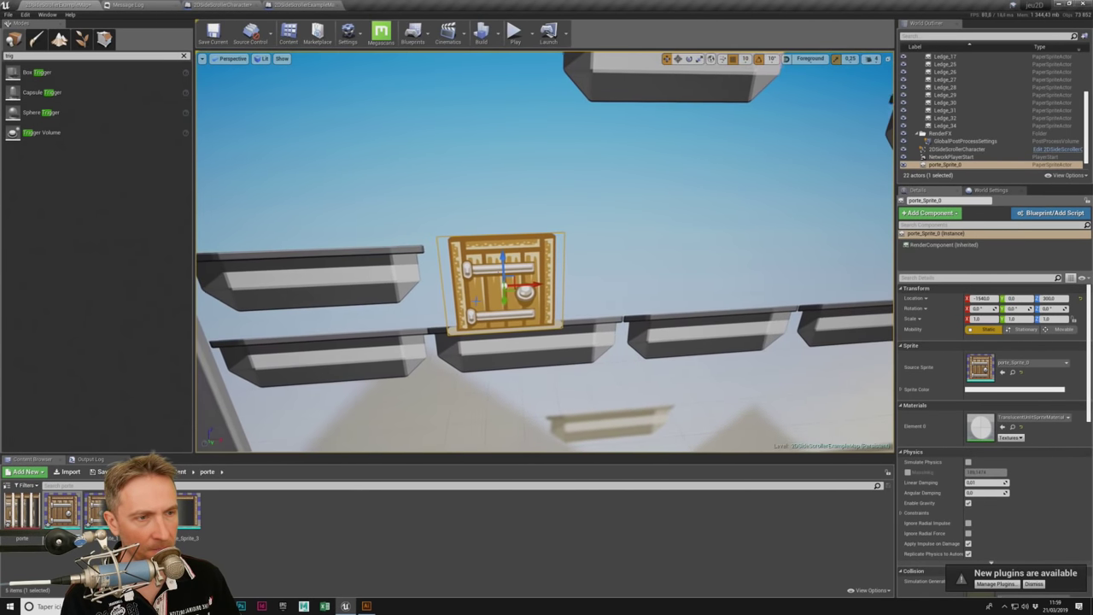
{"action": "left_click_drag", "start_coordinate": [504, 263], "coordinate": [505, 253]}
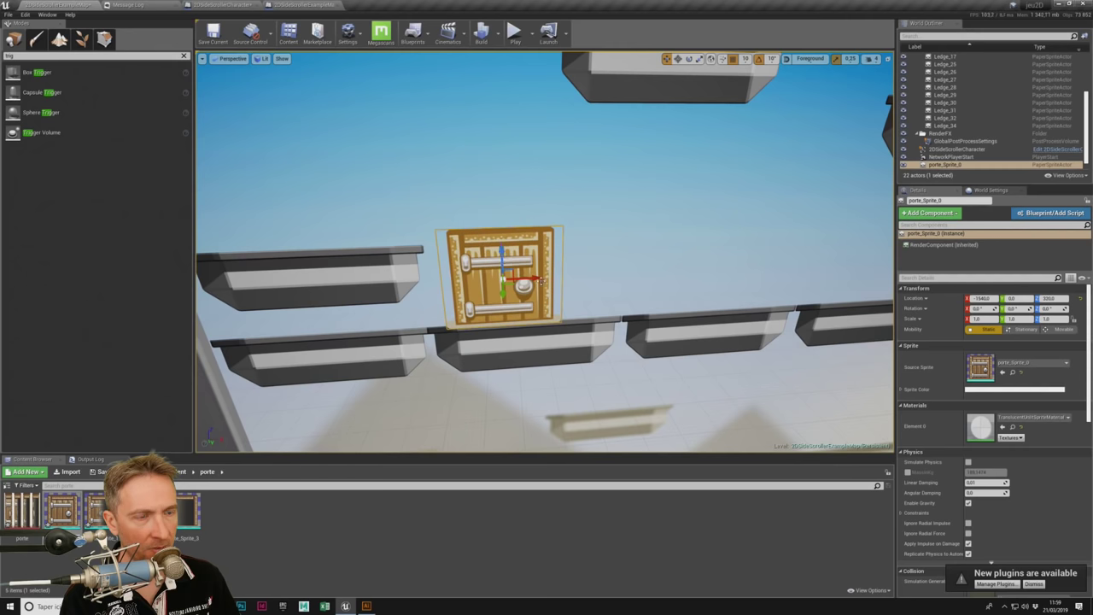
{"action": "right_click_drag", "start_coordinate": [505, 252], "coordinate": [509, 289]}
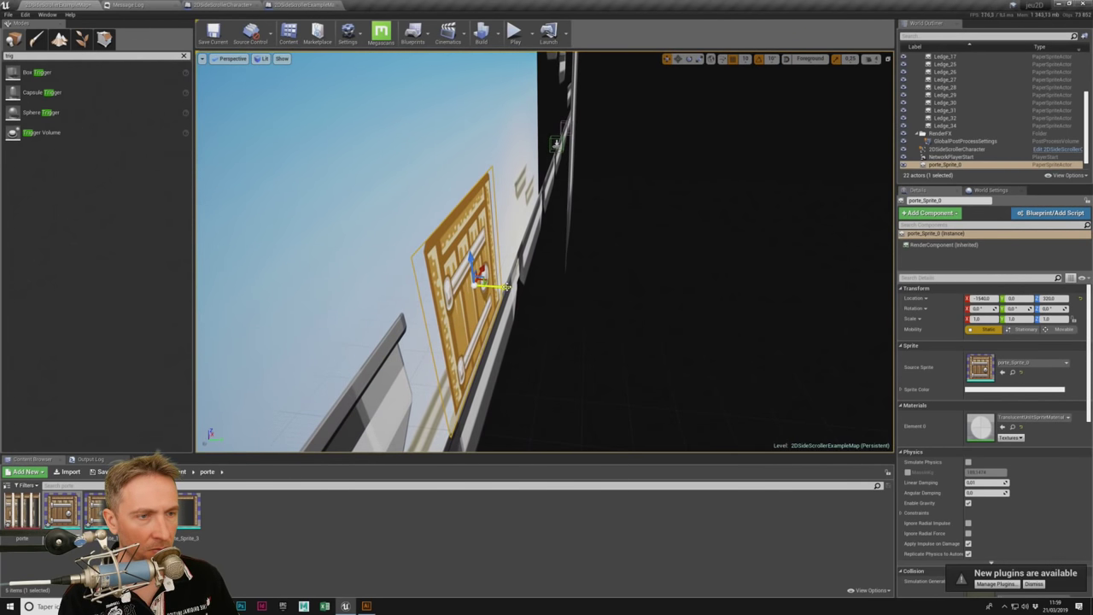
{"action": "left_click_drag", "start_coordinate": [506, 286], "coordinate": [501, 286]}
{"action": "right_click_drag", "start_coordinate": [501, 287], "coordinate": [559, 291]}
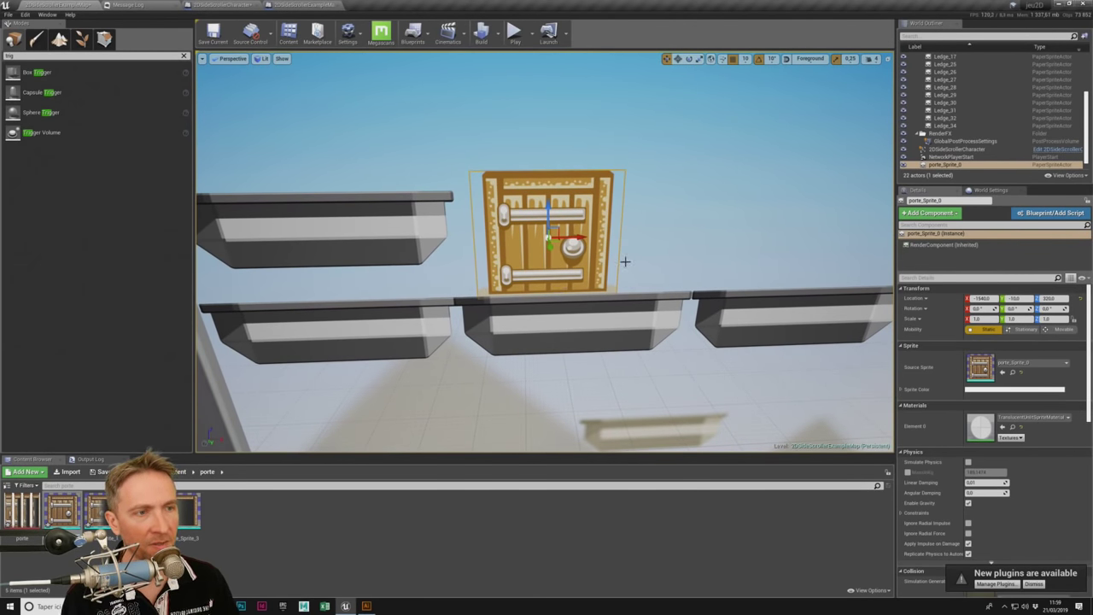
{"action": "left_click_drag", "start_coordinate": [624, 261], "coordinate": [553, 242]}
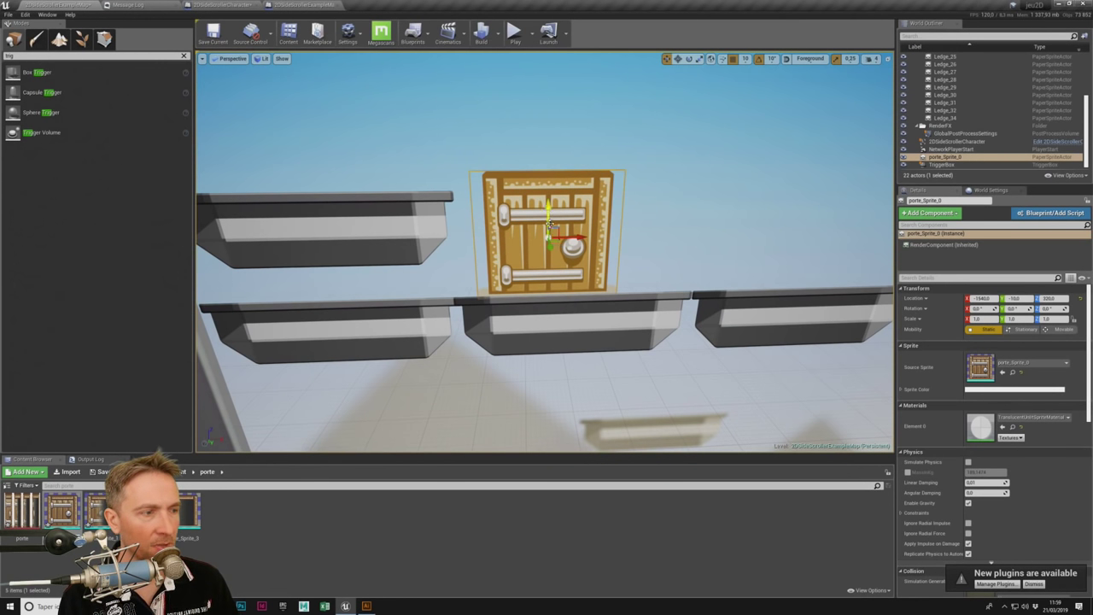
Step: Add a porte_Sprite_0 begin-overlap event and wire in a copy of the player-check nodes
{"action": "right_click", "coordinate": [549, 224]}
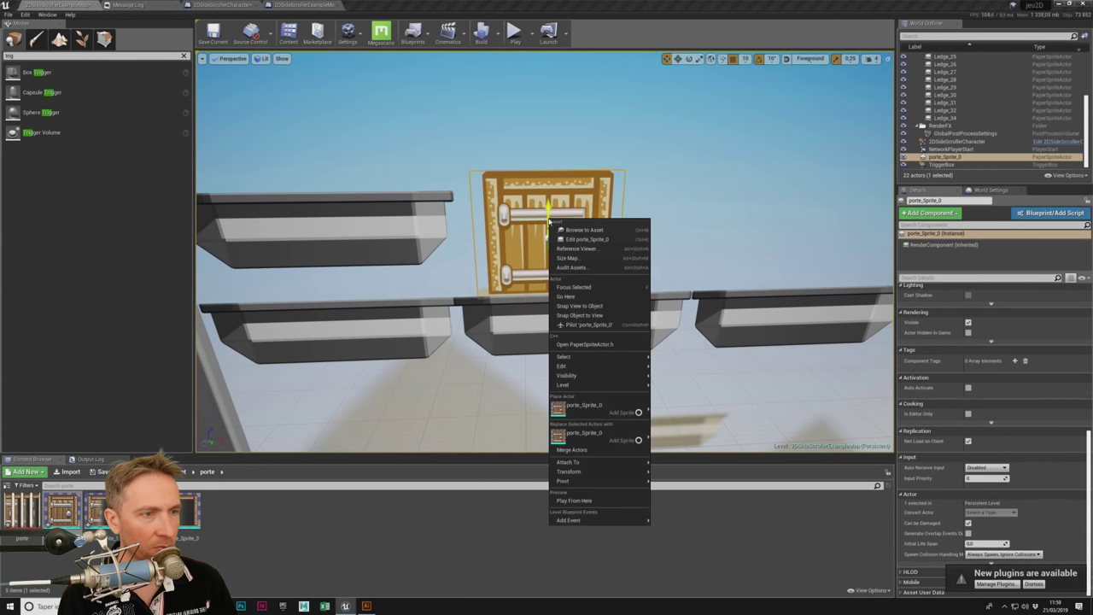
{"action": "mouse_move", "coordinate": [600, 523]}
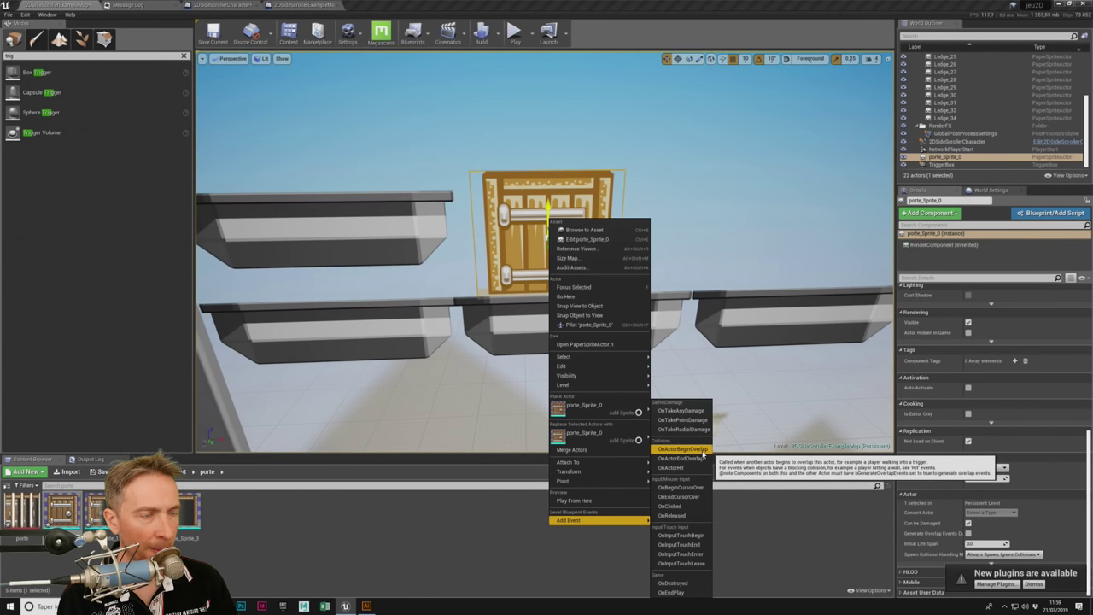
{"action": "left_click", "coordinate": [703, 450]}
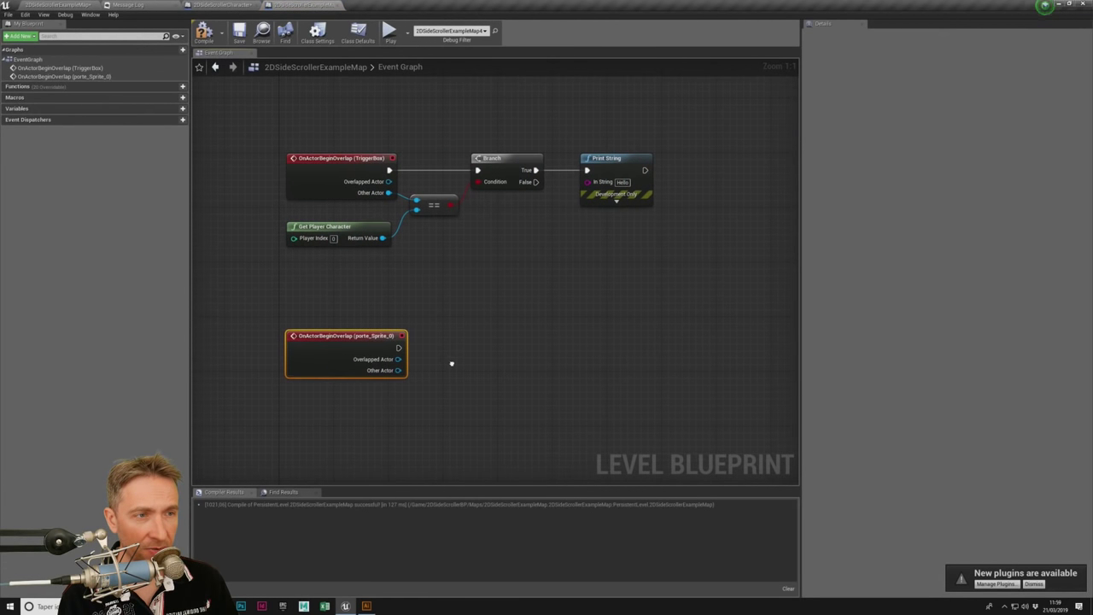
{"action": "mouse_move", "coordinate": [358, 159]}
{"action": "left_mouse_down"}
{"action": "mouse_move", "coordinate": [236, 166]}
{"action": "mouse_move", "coordinate": [627, 245]}
{"action": "left_mouse_up"}
{"action": "key", "text": "ctrl+v"}
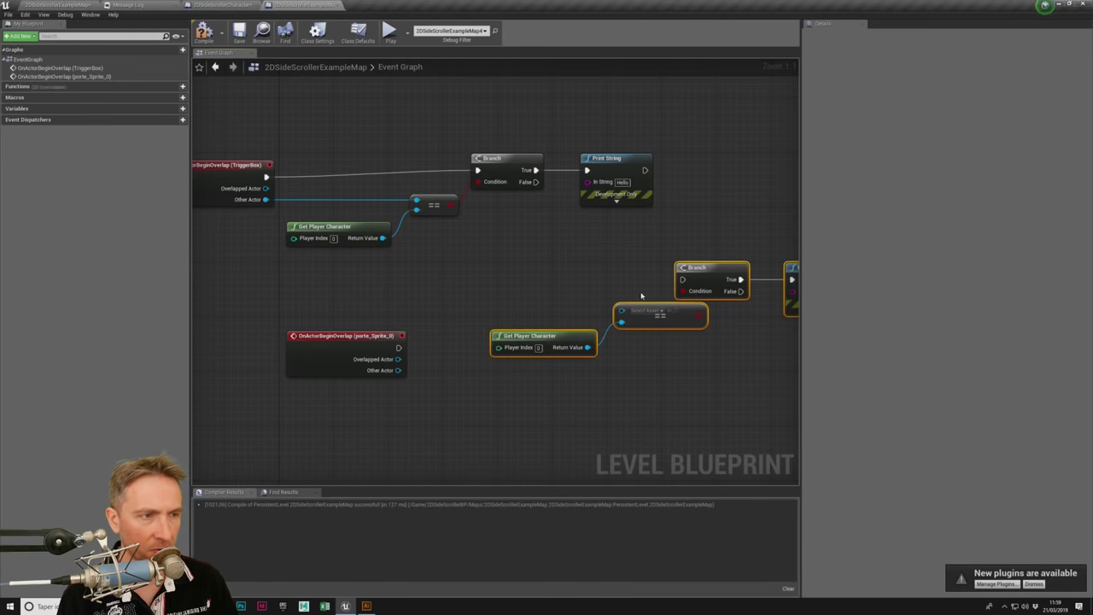
{"action": "mouse_move", "coordinate": [651, 251]}
{"action": "left_mouse_down"}
{"action": "mouse_move", "coordinate": [432, 331]}
{"action": "mouse_move", "coordinate": [412, 354]}
{"action": "mouse_move", "coordinate": [467, 363]}
{"action": "left_mouse_up"}
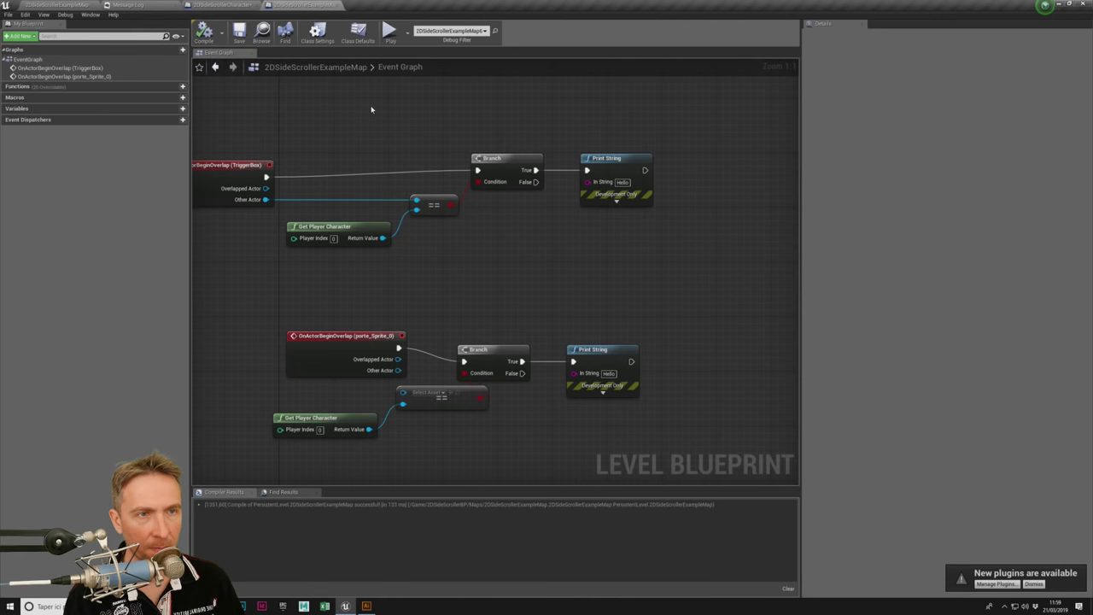
{"action": "right_click_drag", "start_coordinate": [276, 177], "coordinate": [387, 228]}
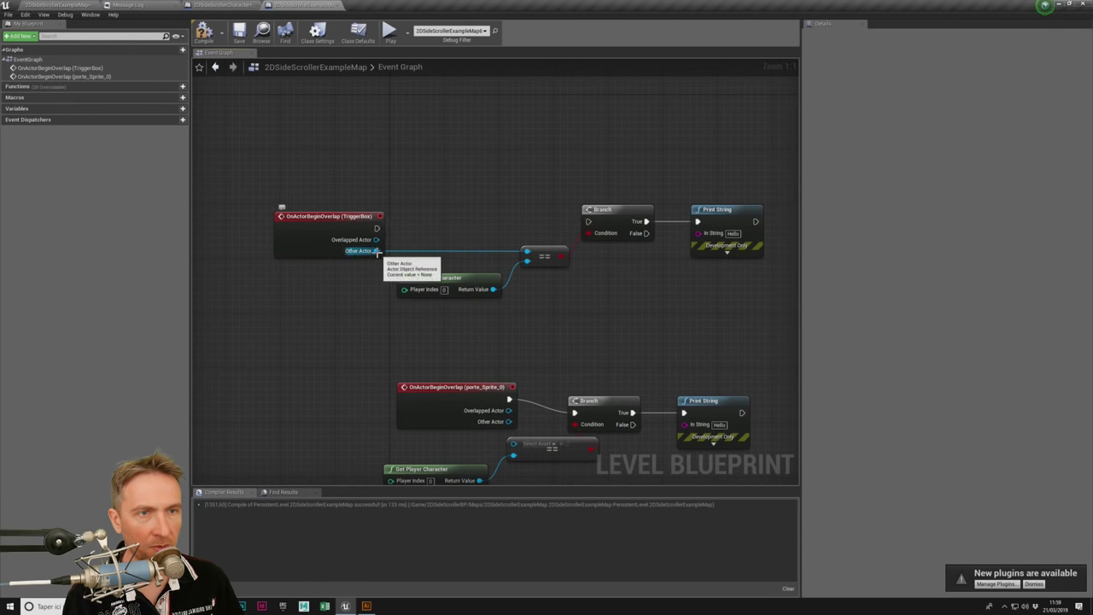
{"action": "left_click", "coordinate": [379, 252], "text": "alt"}
Step: Delete the old TriggerBox overlap nodes and the TriggerBox actor, then select the knight
{"action": "left_click_drag", "start_coordinate": [349, 158], "coordinate": [730, 310]}
{"action": "key", "text": "Delete"}
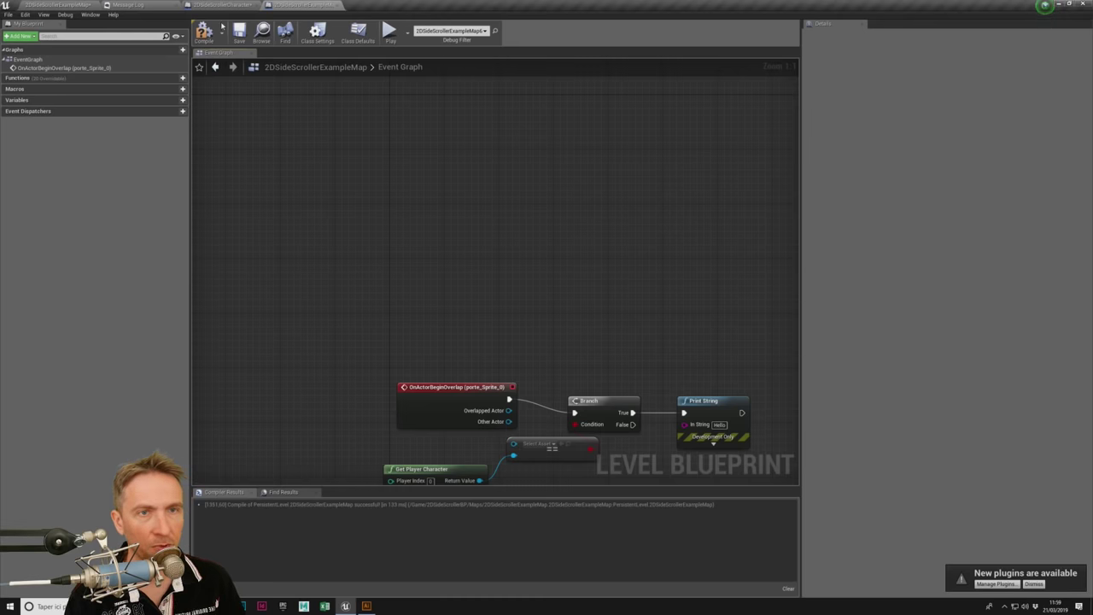
{"action": "left_click", "coordinate": [56, 4]}
{"action": "right_click_drag", "start_coordinate": [512, 256], "coordinate": [563, 239]}
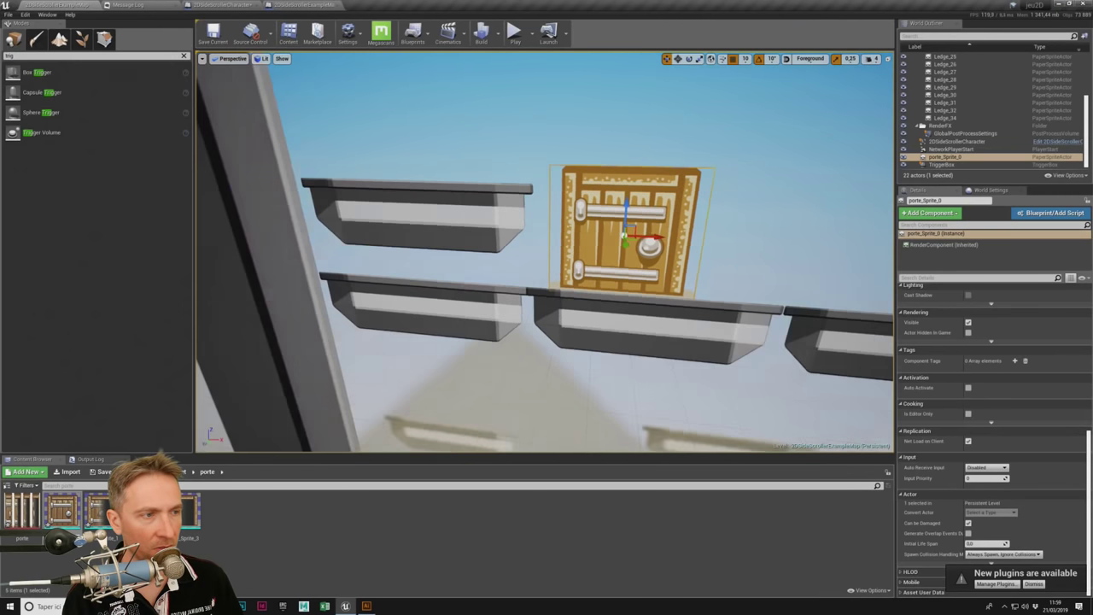
{"action": "left_click", "coordinate": [577, 232]}
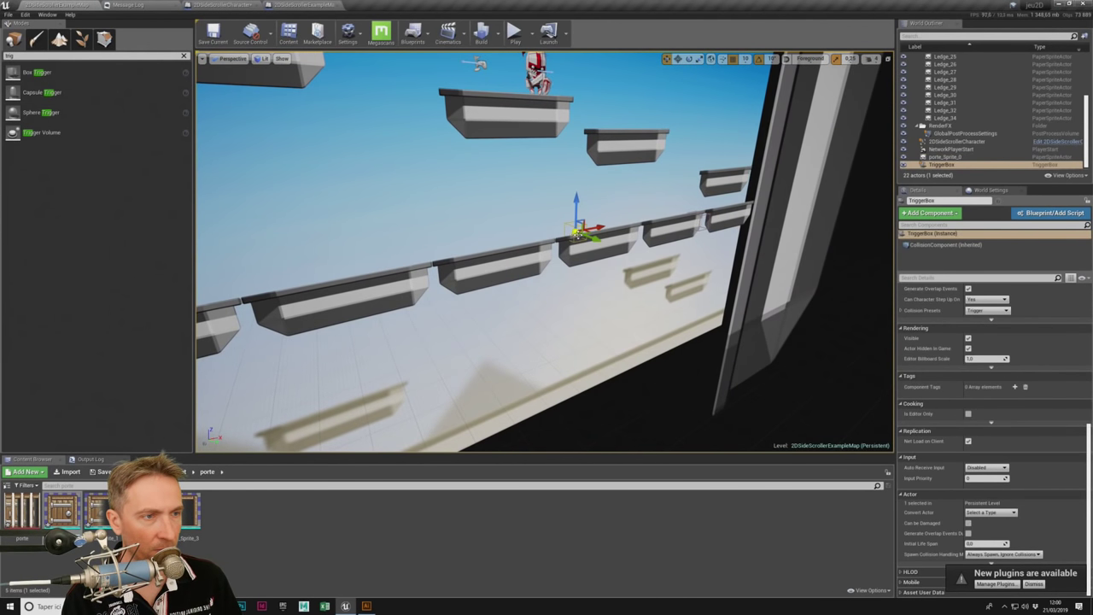
{"action": "key", "text": "Delete"}
{"action": "right_click_drag", "start_coordinate": [577, 233], "coordinate": [563, 190]}
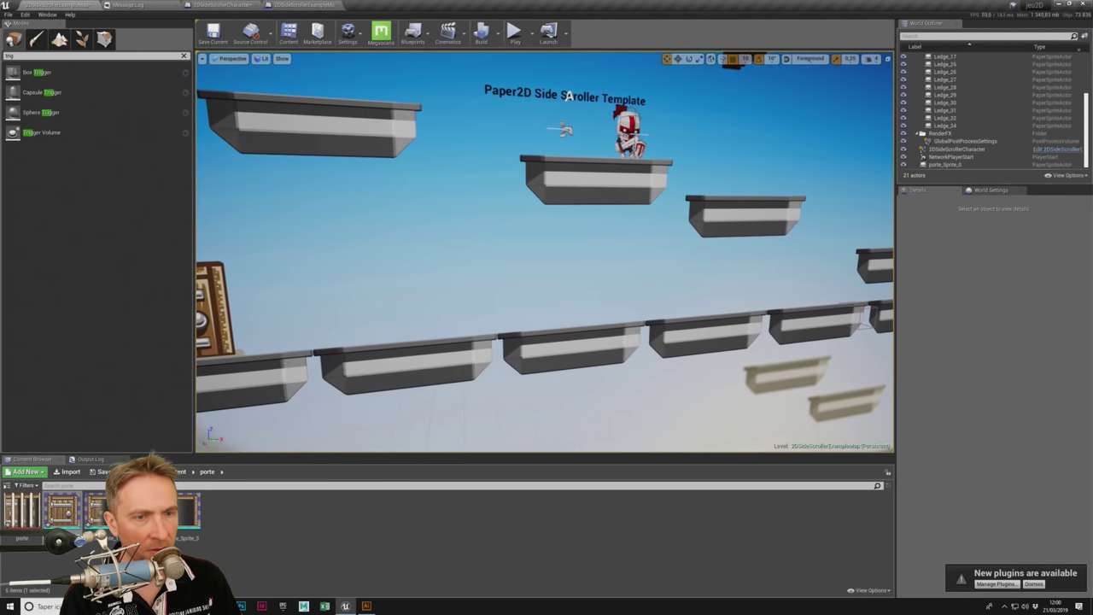
{"action": "left_click", "coordinate": [613, 152]}
Step: Lower the knight onto the door's ledge and test-play walking it back and forth against the door
{"action": "mouse_move", "coordinate": [632, 154]}
{"action": "left_mouse_down"}
{"action": "mouse_move", "coordinate": [636, 263]}
{"action": "mouse_move", "coordinate": [417, 257]}
{"action": "left_mouse_up"}
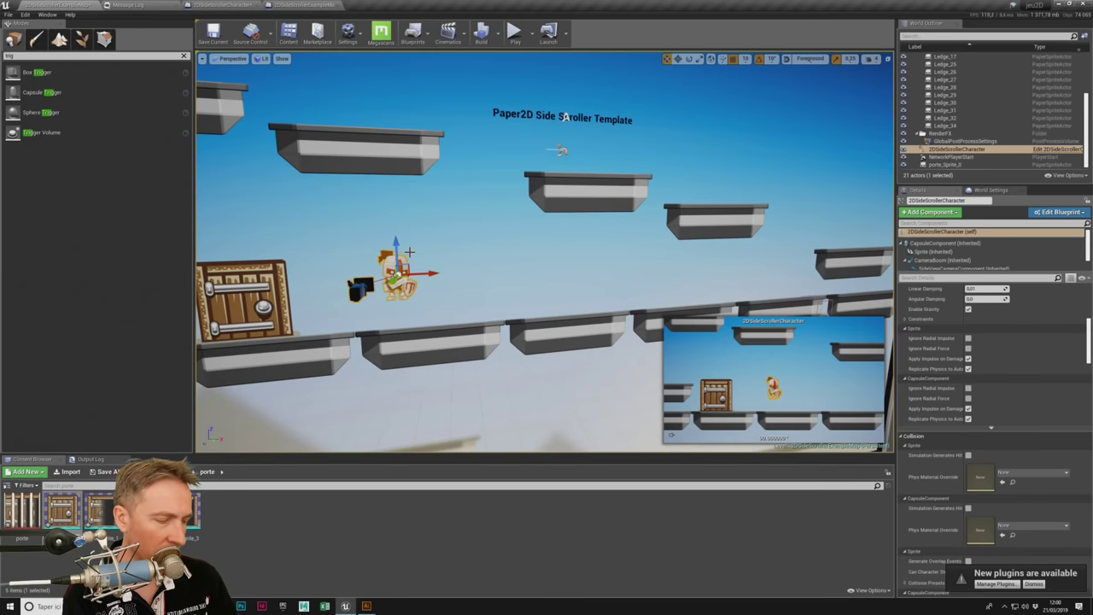
{"action": "left_click", "coordinate": [513, 30]}
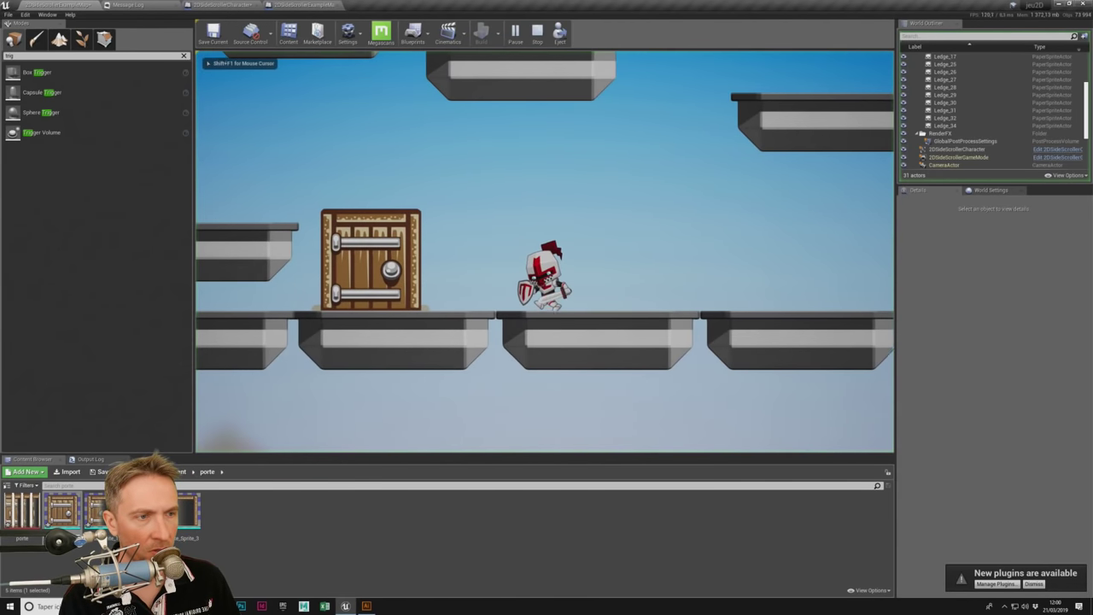
{"action": "key", "text": "Left"}
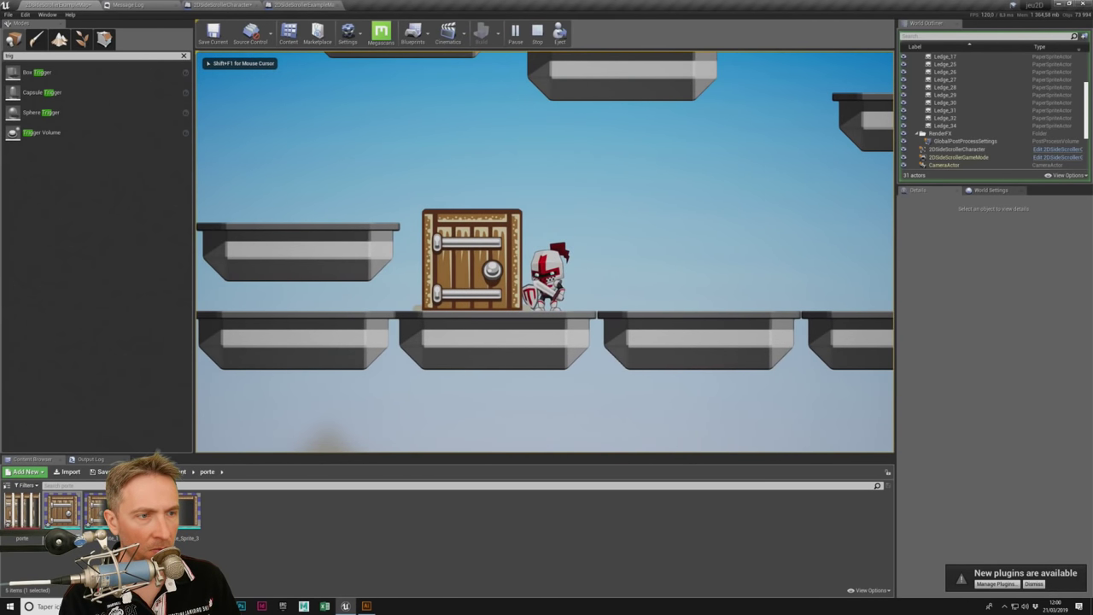
{"action": "key", "text": "Right"}
{"action": "key", "text": "Left"}
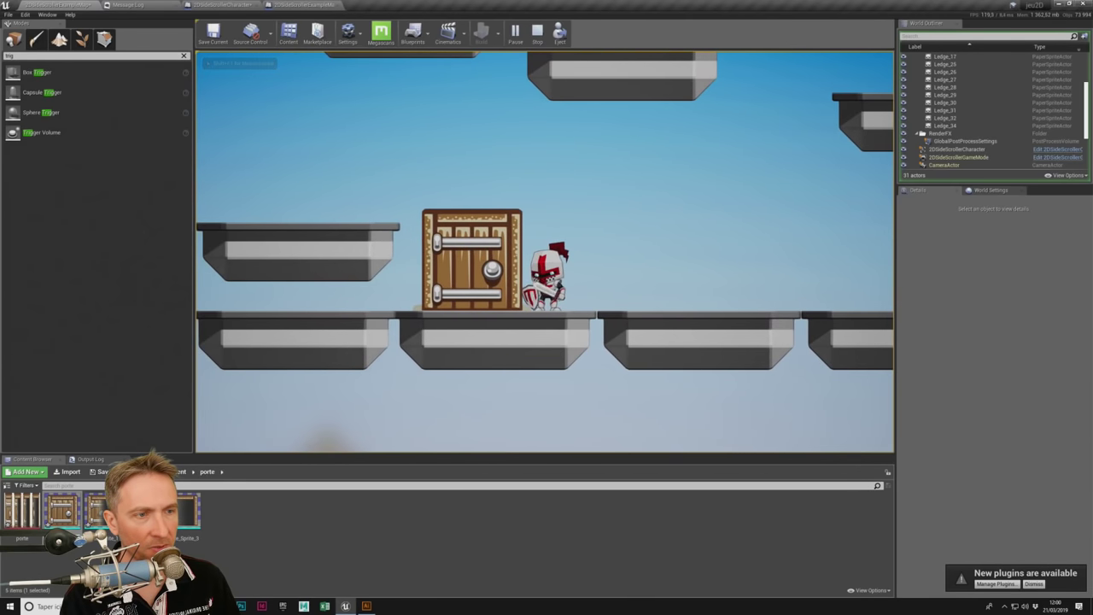
{"action": "key", "text": "Right"}
{"action": "key", "text": "Left"}
{"action": "key", "text": "Right"}
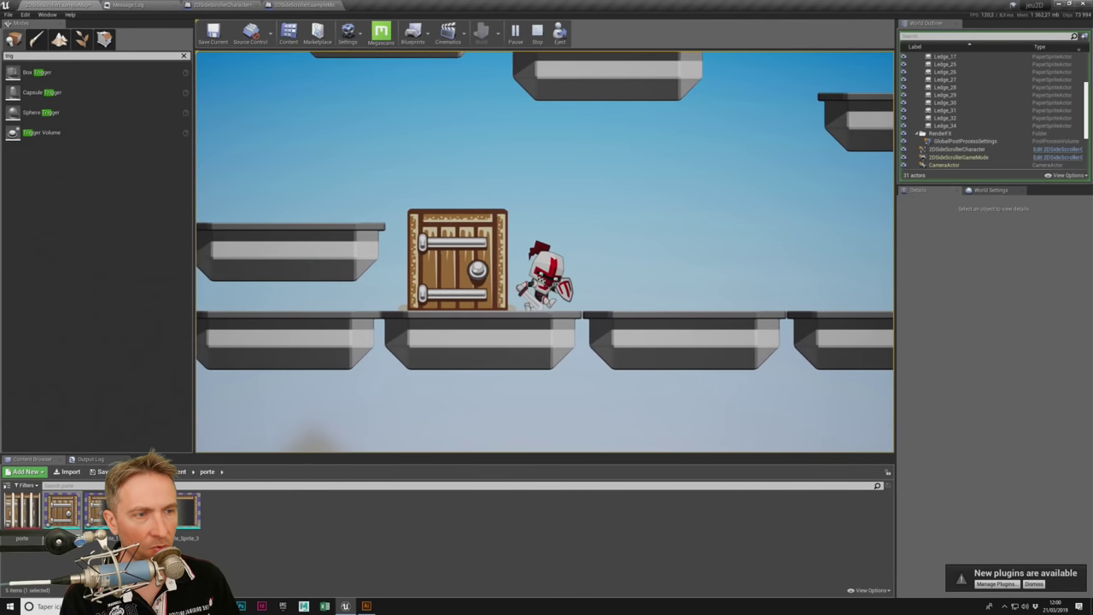
{"action": "key", "text": "Escape"}
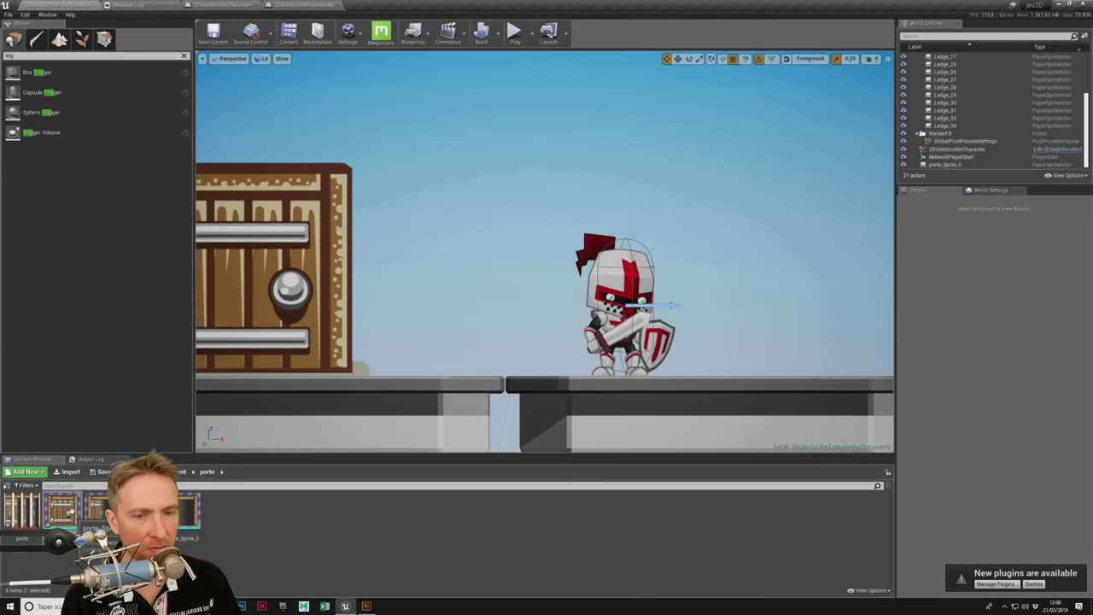
Step: Add an OnActorHit event for the porte_Sprite_0 door in the Level Blueprint
{"action": "right_click", "coordinate": [72, 511]}
{"action": "left_click", "coordinate": [111, 358]}
{"action": "right_click", "coordinate": [291, 250]}
{"action": "mouse_move", "coordinate": [357, 561]}
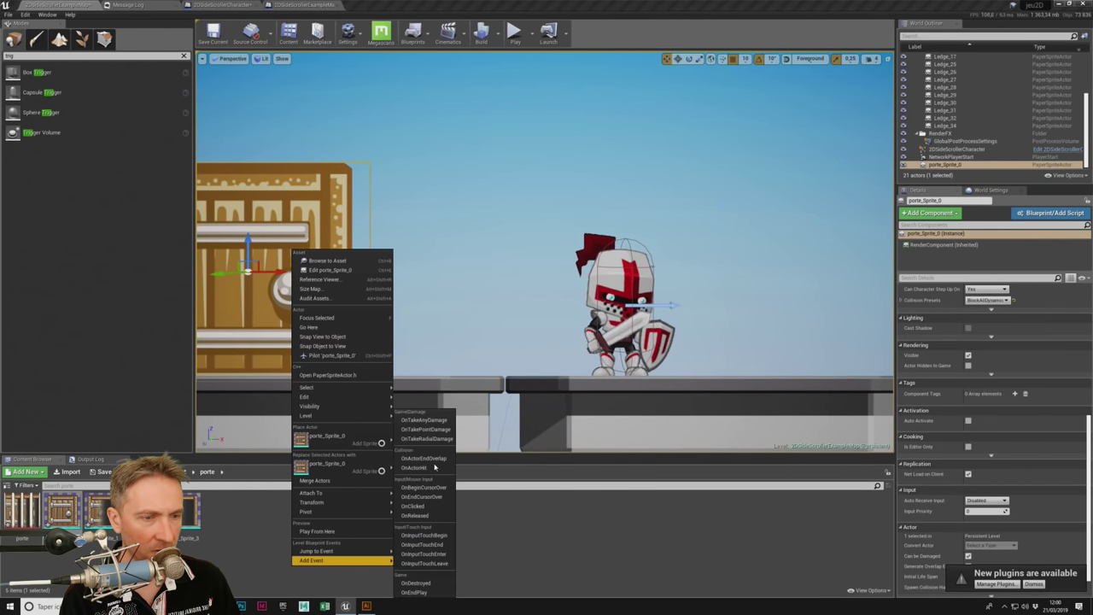
{"action": "left_click", "coordinate": [434, 467]}
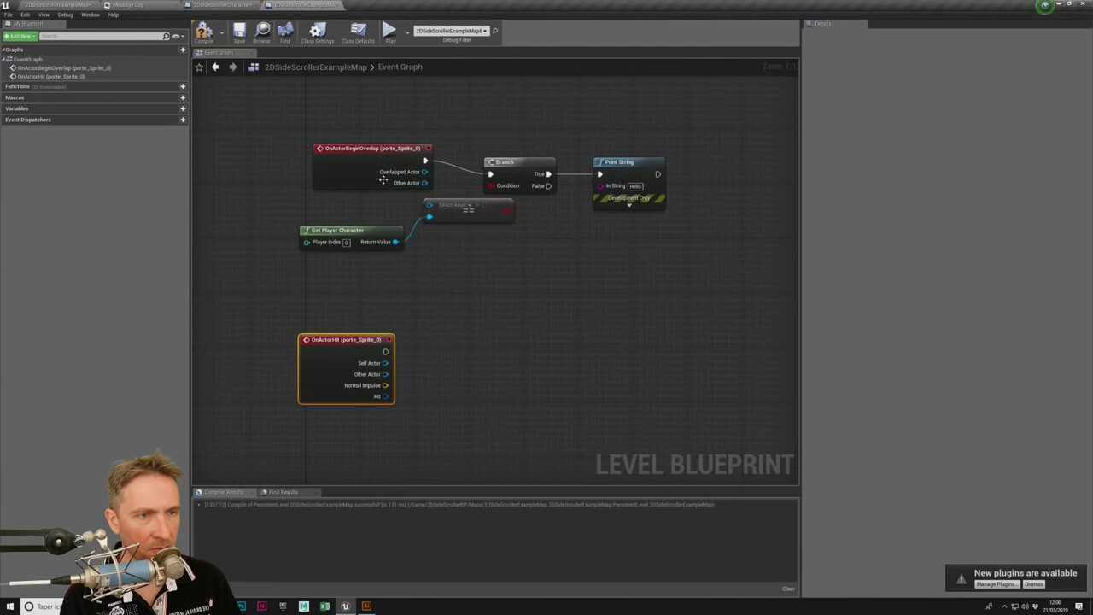
Step: Reconnect OnActorBeginOverlap to Branch and Other Actor to ==, compile, and test-play
{"action": "left_click_drag", "start_coordinate": [383, 180], "coordinate": [279, 179]}
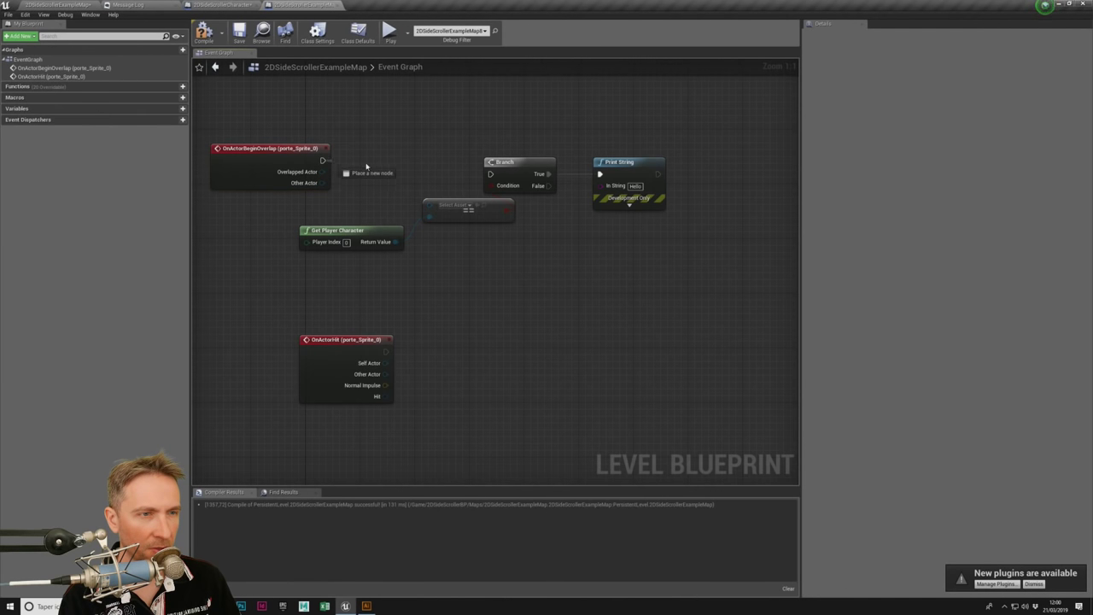
{"action": "left_click_drag", "start_coordinate": [366, 167], "coordinate": [494, 175]}
{"action": "left_click_drag", "start_coordinate": [429, 205], "coordinate": [321, 182]}
{"action": "left_click", "coordinate": [203, 33]}
{"action": "left_click", "coordinate": [388, 32]}
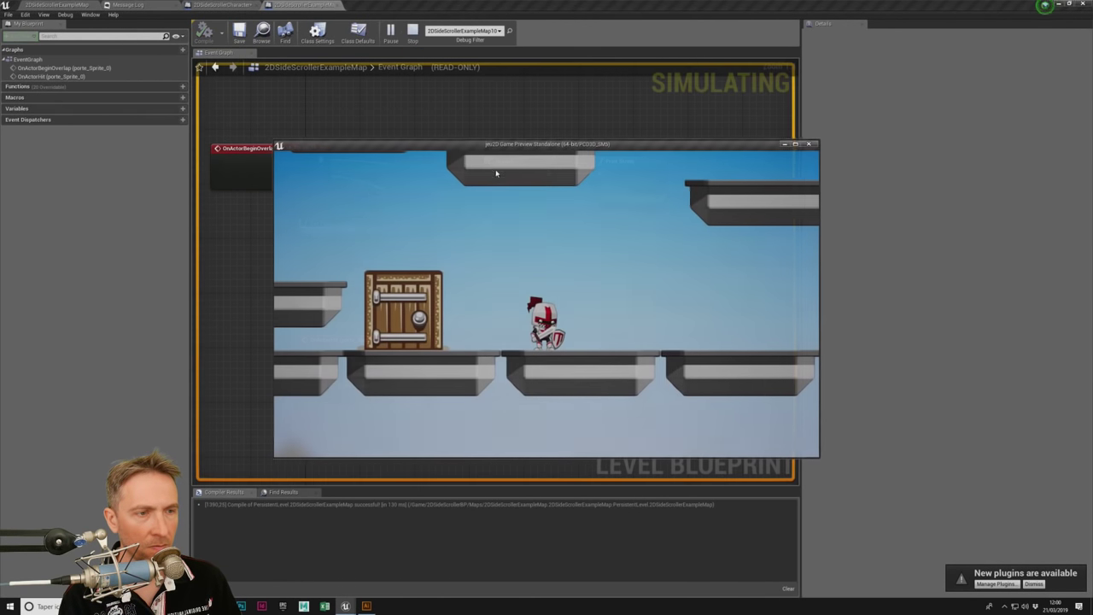
{"action": "key", "text": "Left"}
{"action": "key", "text": "Escape"}
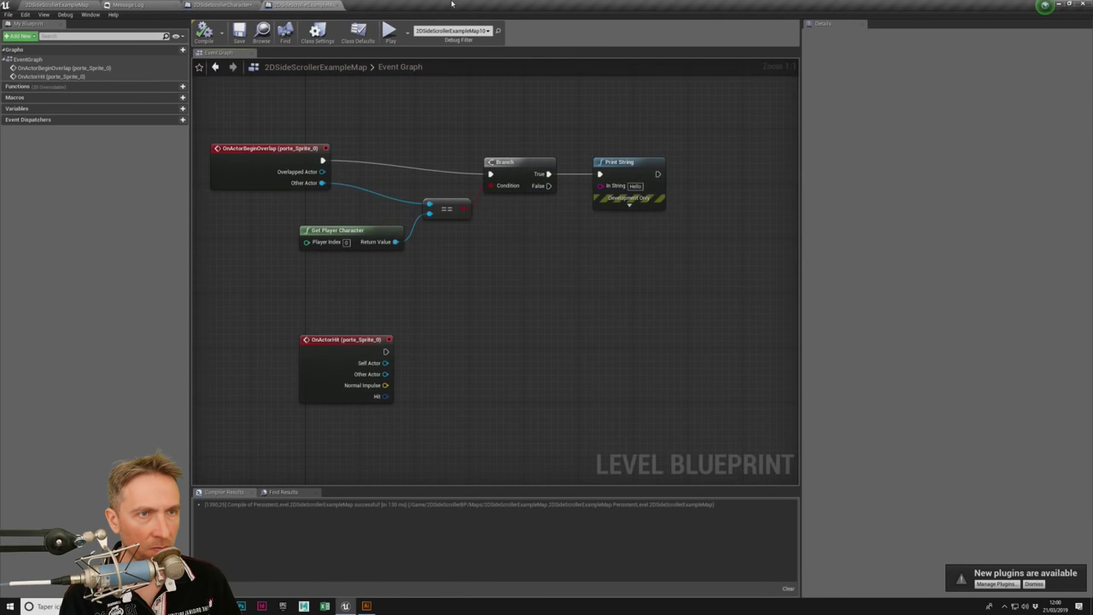
Step: Wire OnActorHit's exec into Branch and its Other Actor into ==, then compile and play
{"action": "left_click_drag", "start_coordinate": [386, 351], "coordinate": [490, 174]}
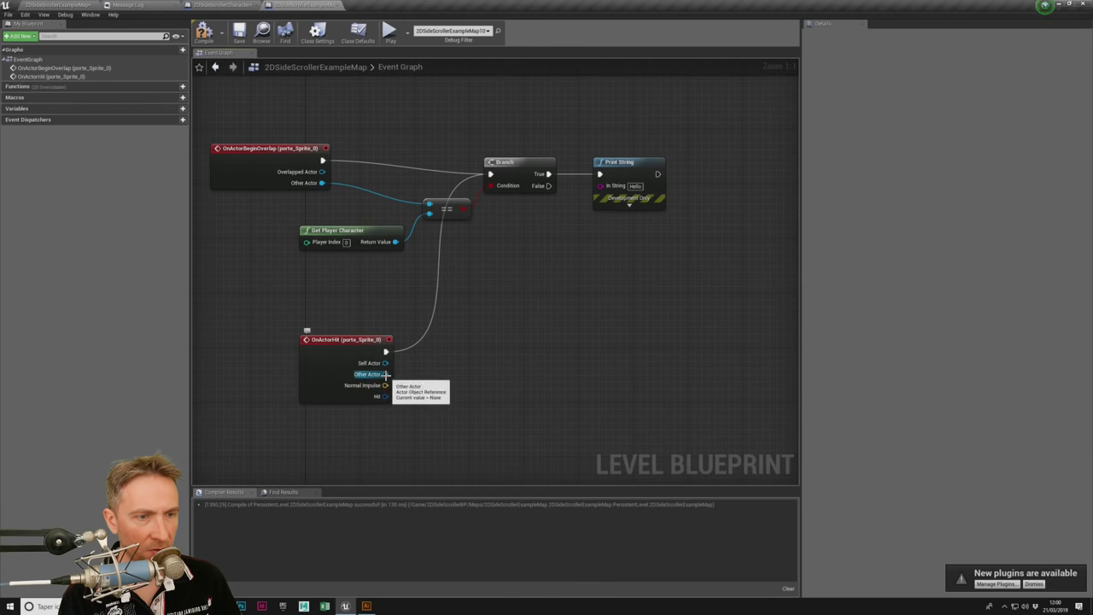
{"action": "left_click_drag", "start_coordinate": [385, 374], "coordinate": [430, 207]}
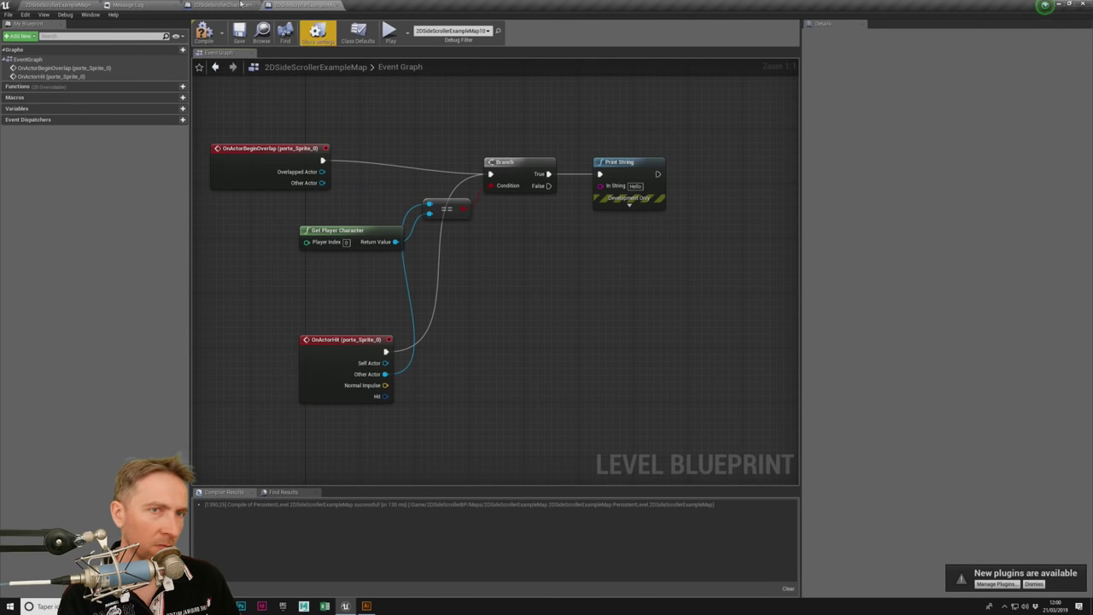
{"action": "left_click", "coordinate": [205, 34]}
{"action": "left_click", "coordinate": [388, 34]}
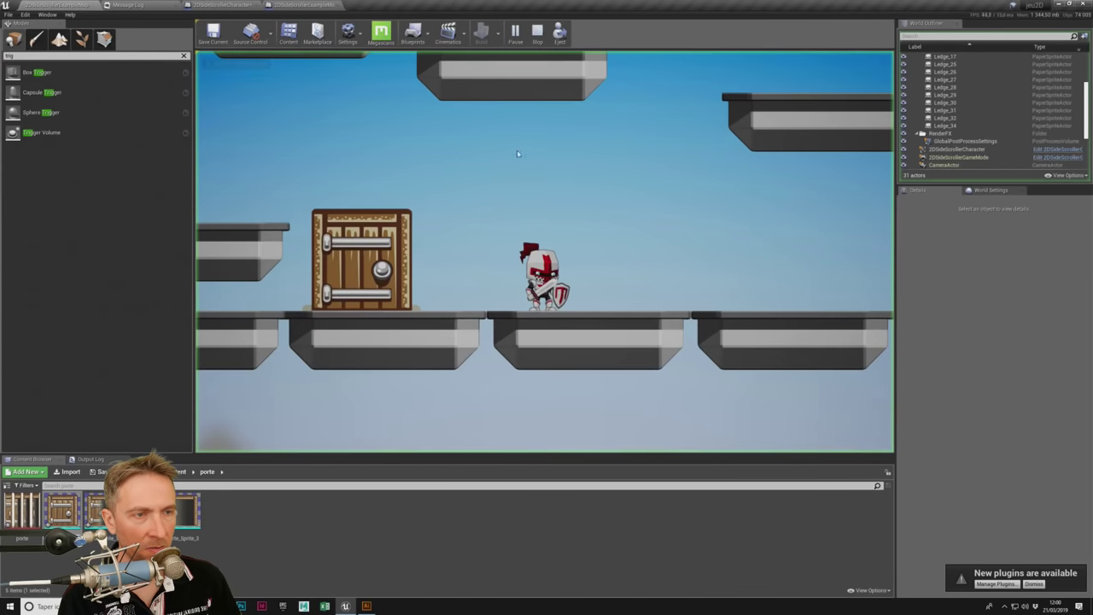
Step: Test-play running the knight left into the door, then stop
{"action": "left_click", "coordinate": [517, 154]}
{"action": "key", "text": "a"}
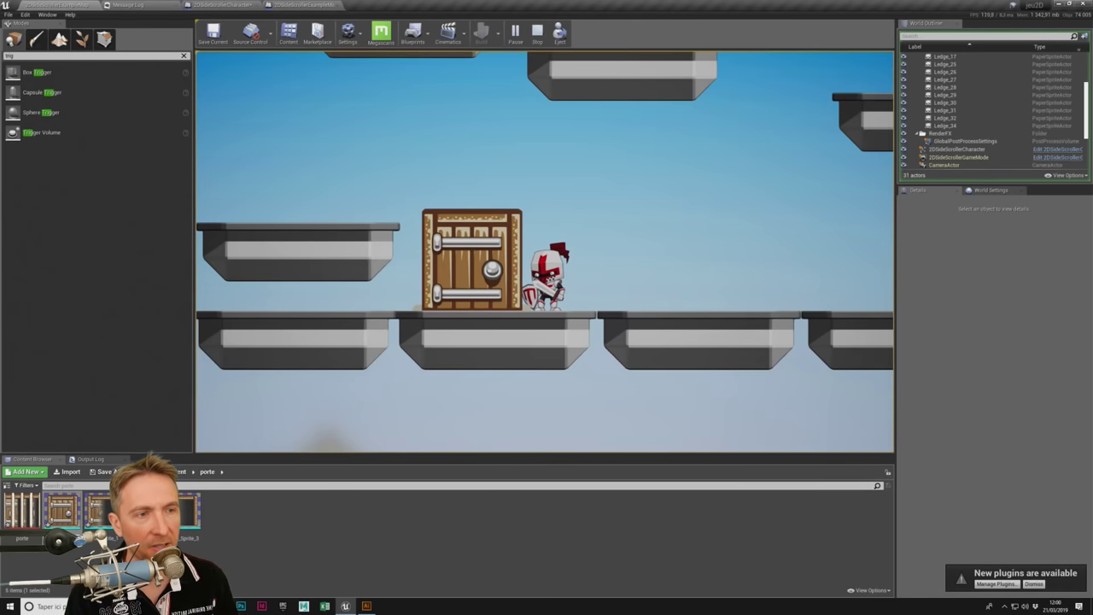
{"action": "key", "text": "Escape"}
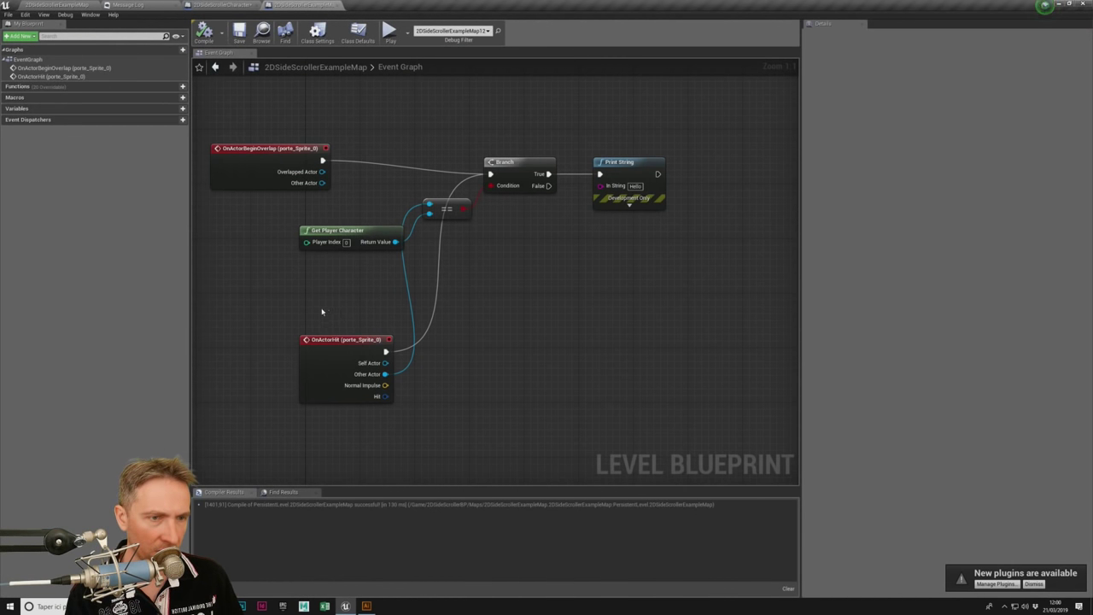
Step: Delete OnActorHit, reconnect the overlap's Other Actor to ==, compile, and open the door sprite
{"action": "key", "text": "Delete"}
{"action": "left_click_drag", "start_coordinate": [429, 204], "coordinate": [321, 183]}
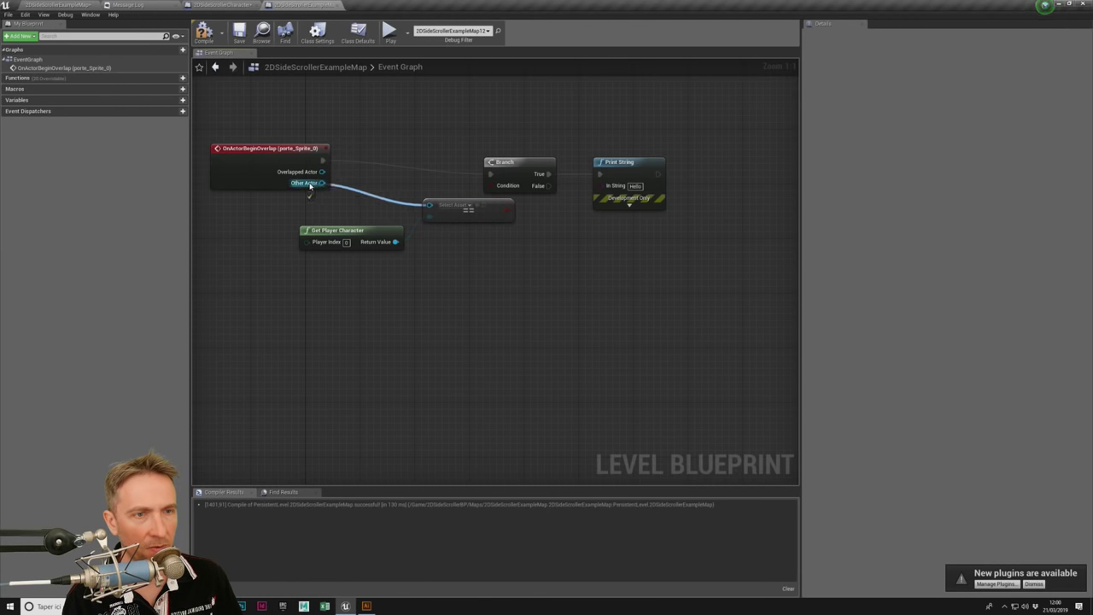
{"action": "left_click", "coordinate": [203, 32]}
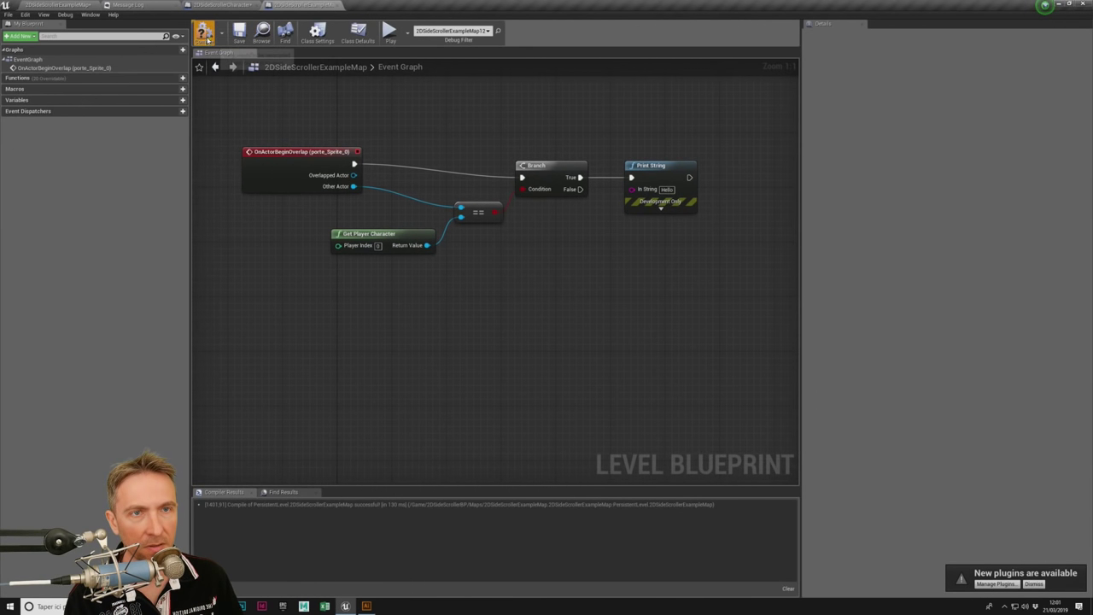
{"action": "left_click", "coordinate": [55, 4]}
{"action": "double_click", "coordinate": [71, 507]}
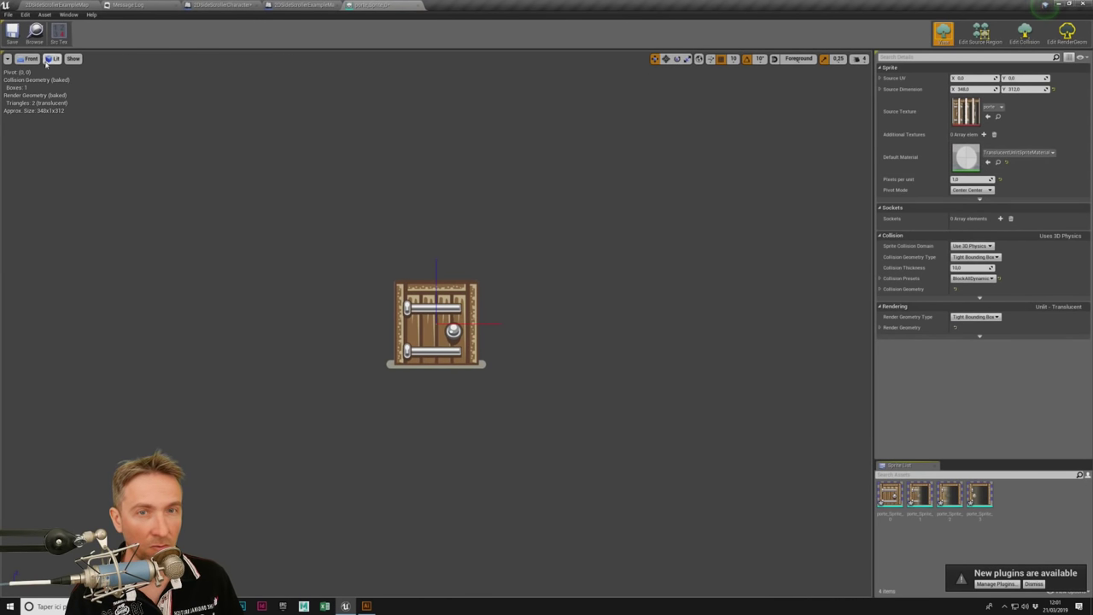
Step: Change the door sprite's Collision Presets from BlockAllDynamic to NoCollision
{"action": "left_click", "coordinate": [897, 279]}
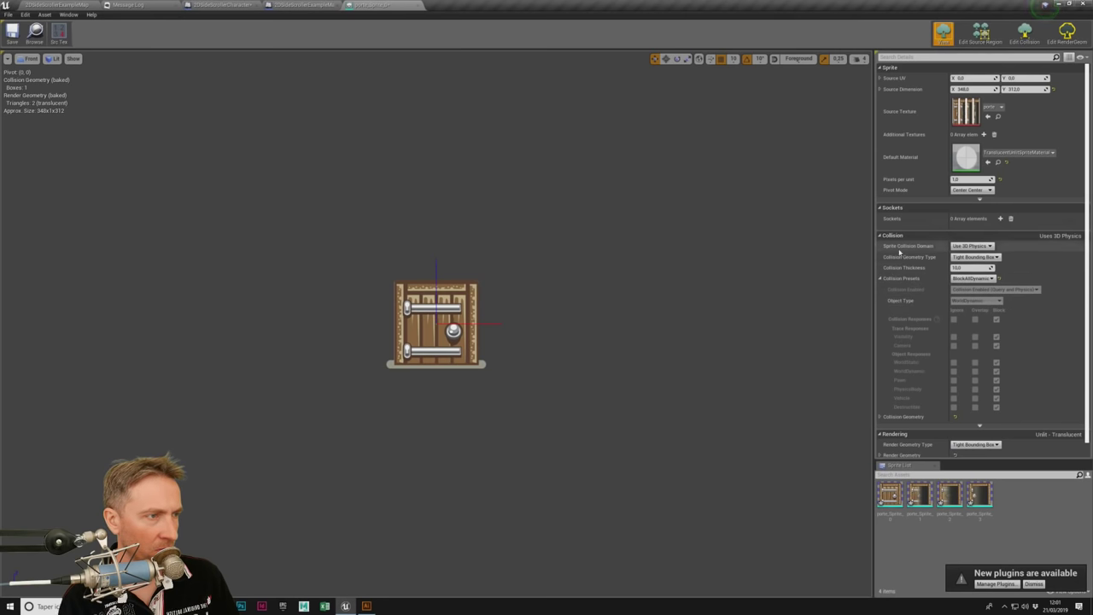
{"action": "left_click", "coordinate": [991, 279]}
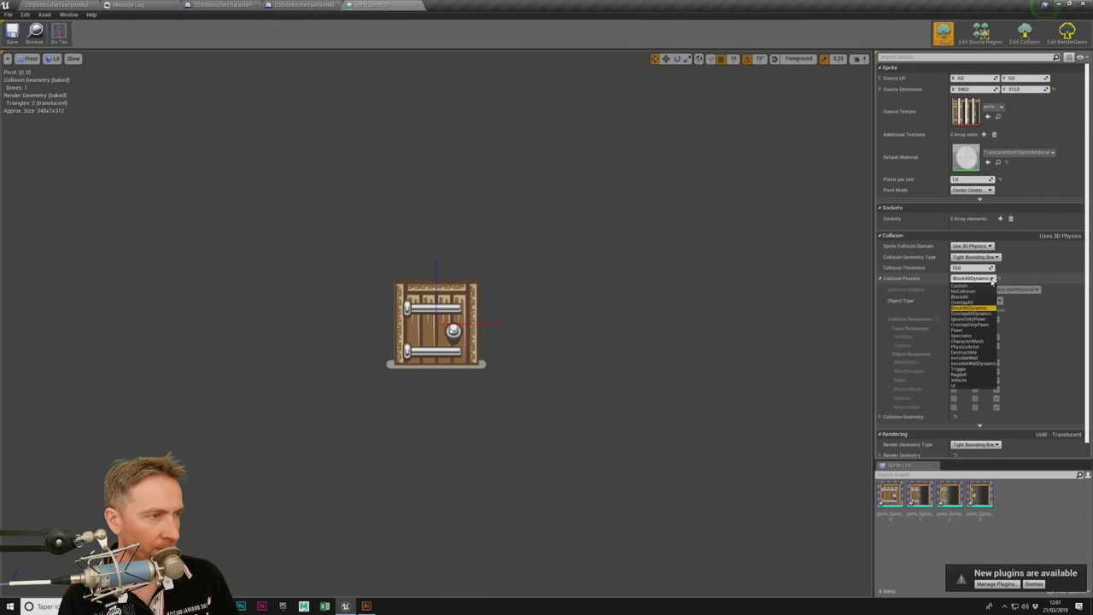
{"action": "left_click", "coordinate": [864, 418]}
{"action": "left_click_drag", "start_coordinate": [919, 459], "coordinate": [928, 512]}
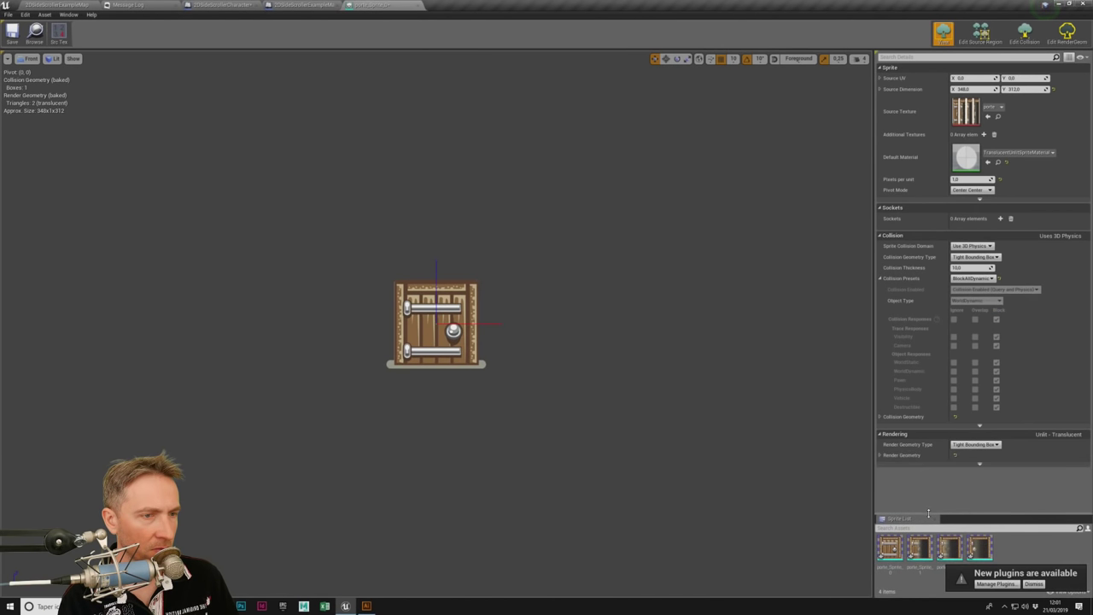
{"action": "left_click", "coordinate": [978, 279]}
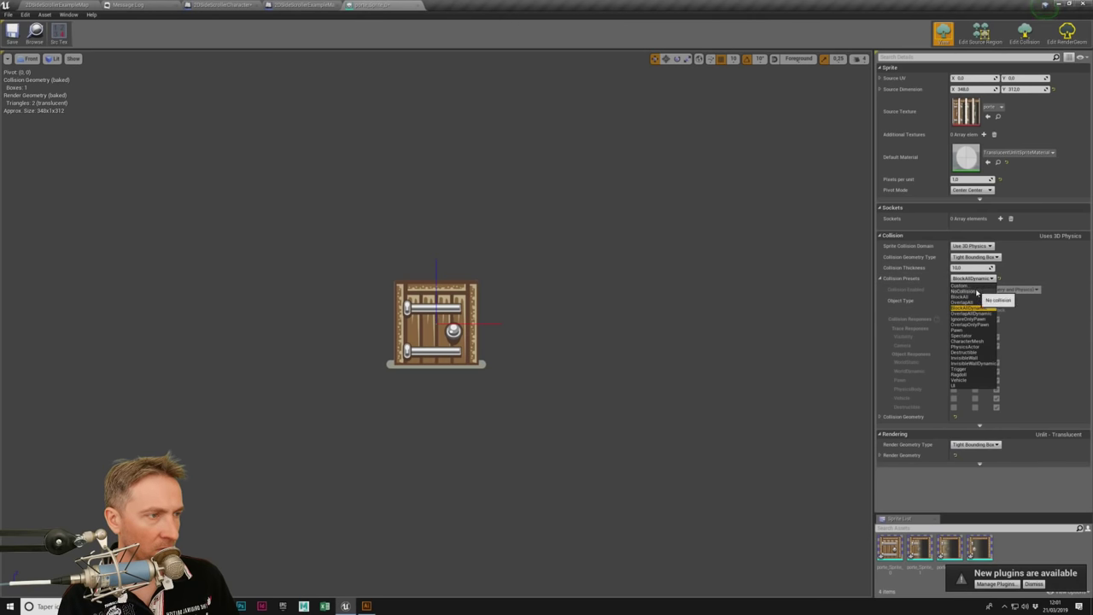
{"action": "left_click", "coordinate": [978, 292]}
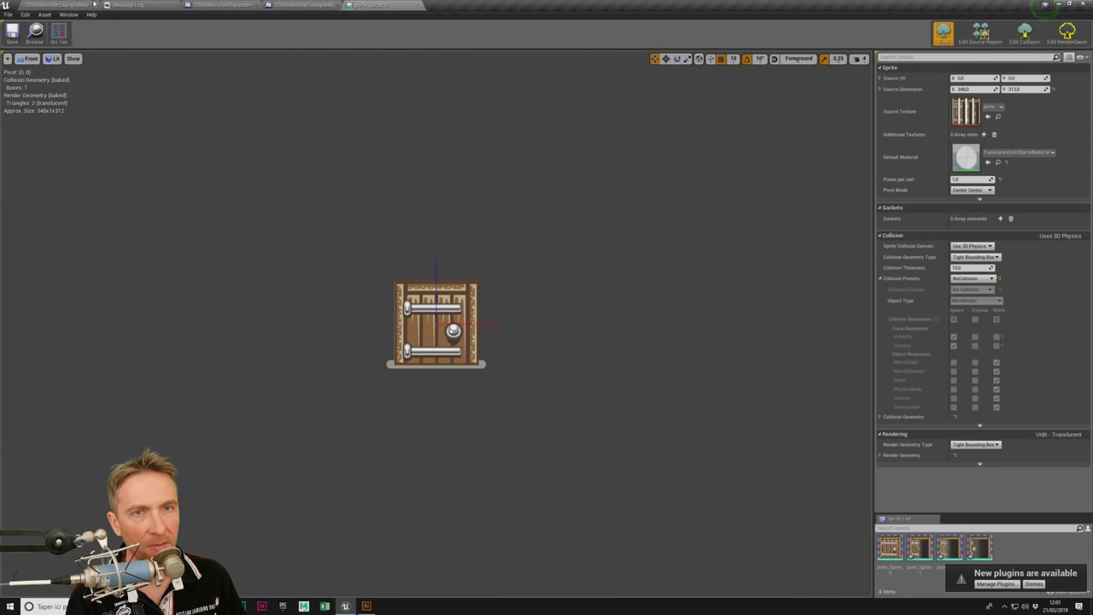
{"action": "left_click", "coordinate": [56, 5]}
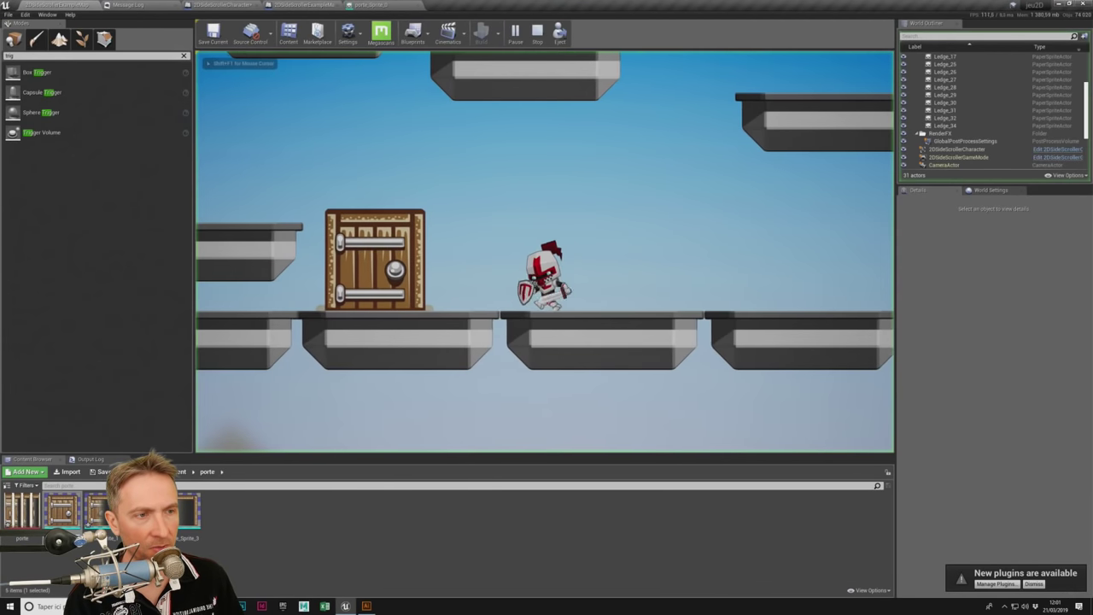
Step: Test-play walking the knight into the door, then open porte_Sprite_0 in the Sprite Editor
{"action": "key", "text": "a"}
{"action": "key", "text": "d"}
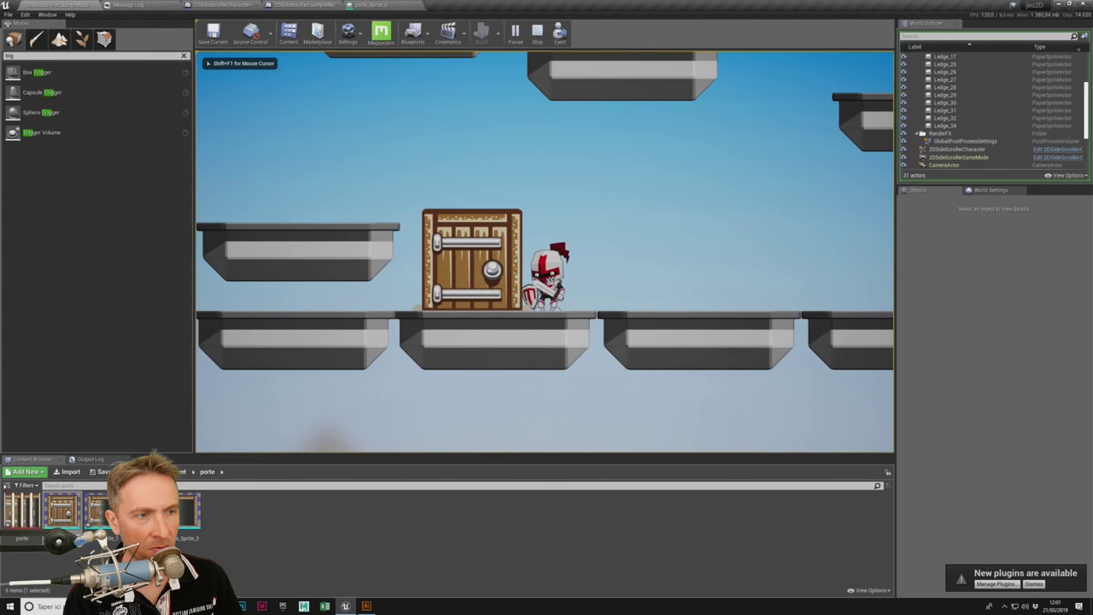
{"action": "key", "text": "Escape"}
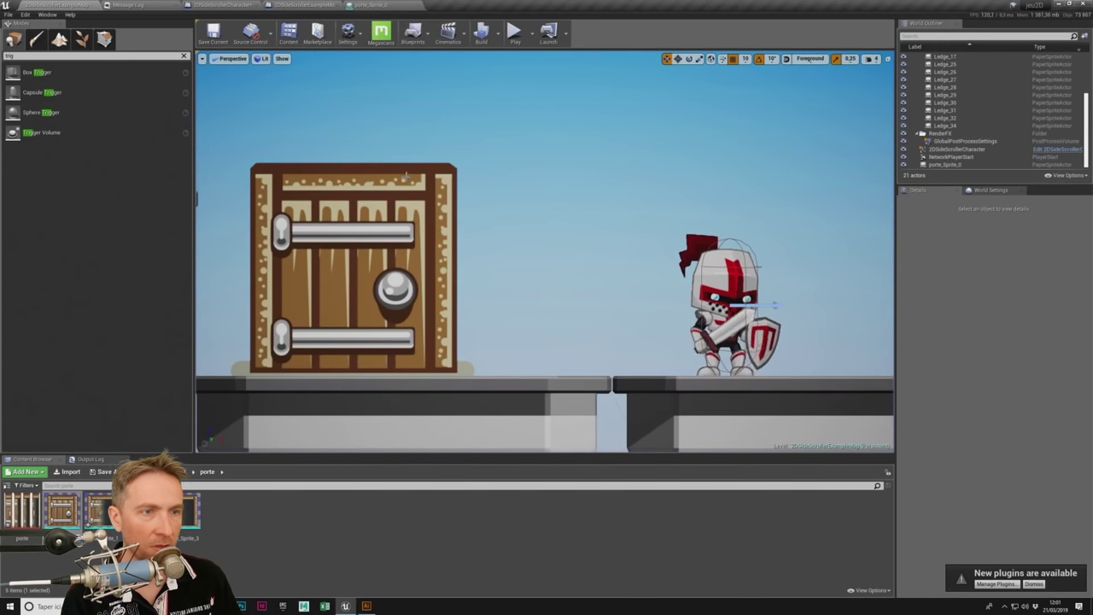
{"action": "left_click", "coordinate": [350, 273]}
{"action": "scroll", "coordinate": [1032, 451], "scroll_direction": "down", "scroll_amount": 1}
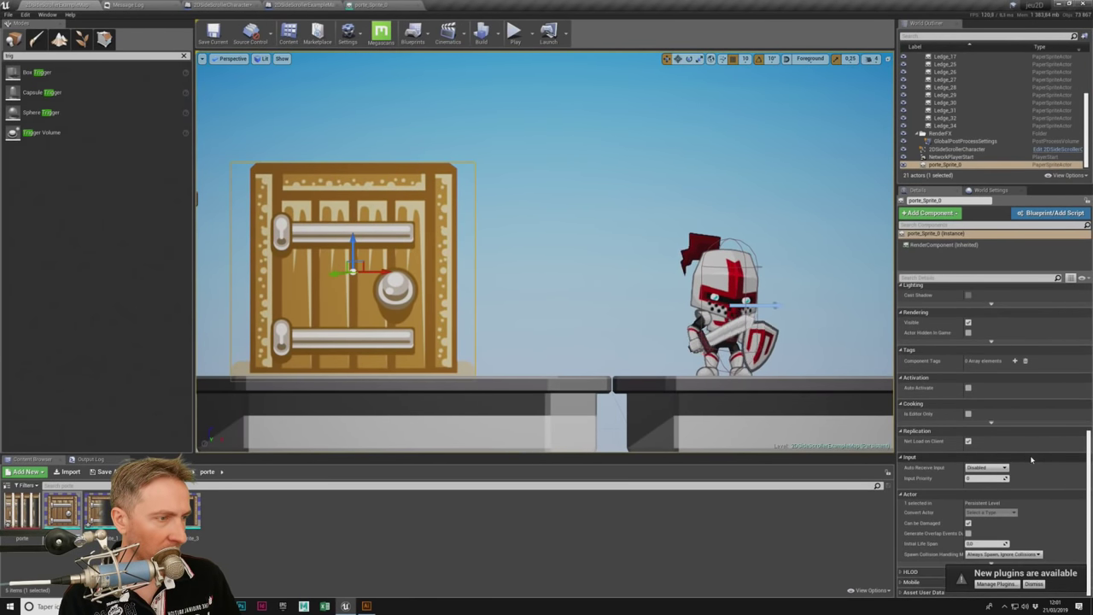
{"action": "left_click", "coordinate": [374, 9]}
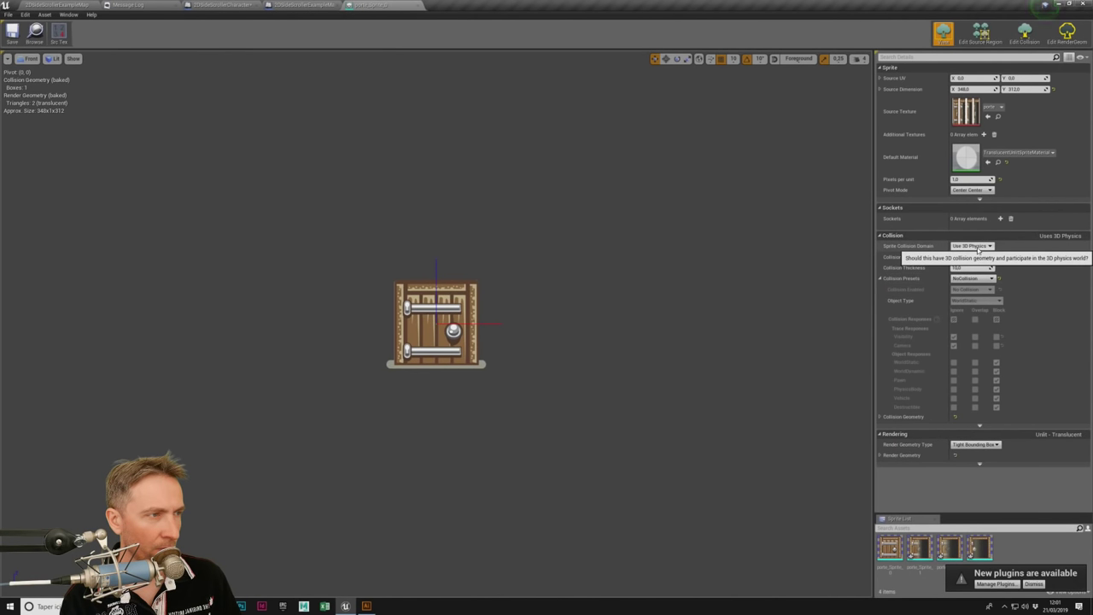
Step: Set the door's collision preset to Custom with all responses Ignore, and save
{"action": "left_click", "coordinate": [973, 279]}
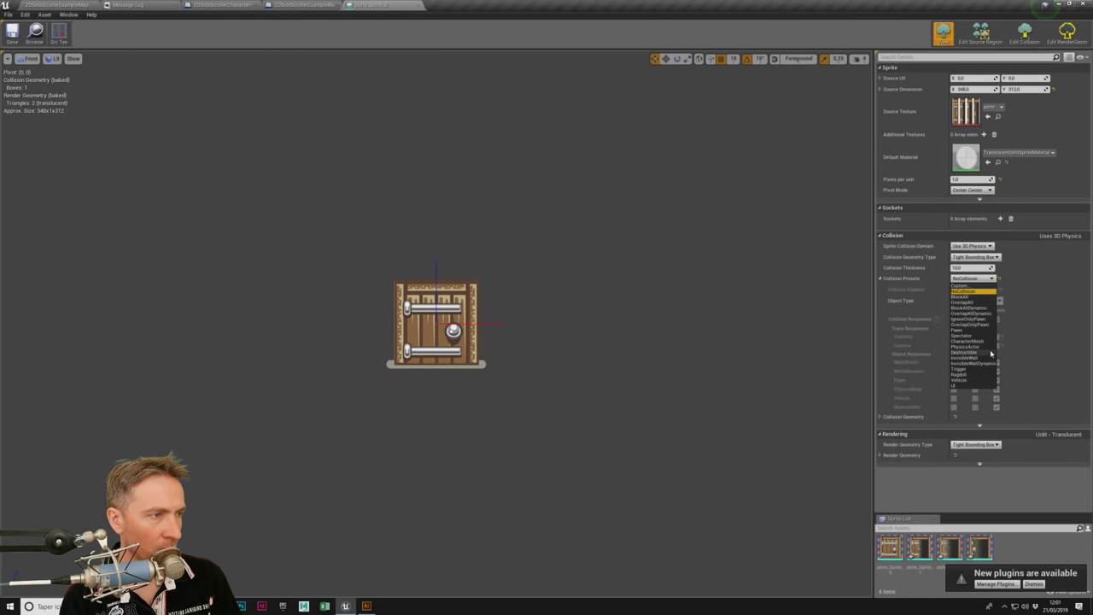
{"action": "left_click", "coordinate": [969, 286]}
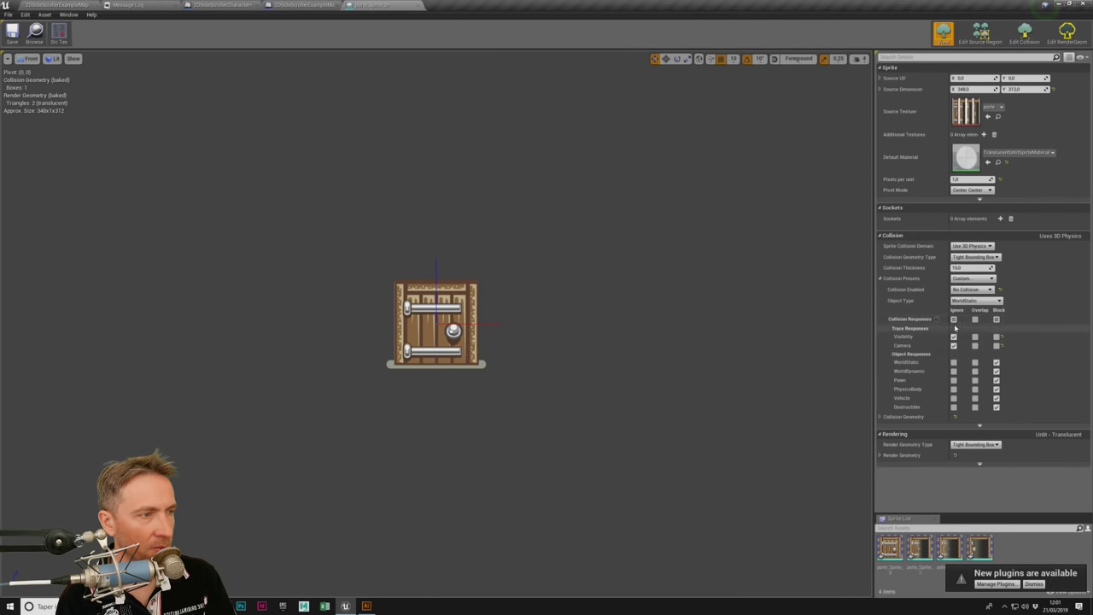
{"action": "left_click", "coordinate": [954, 319]}
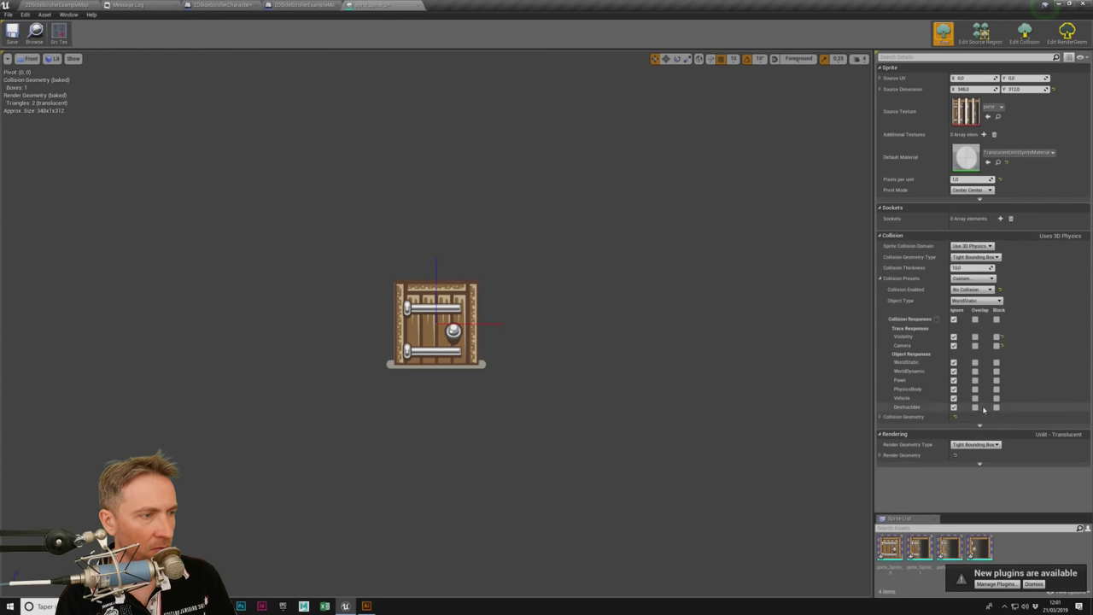
{"action": "left_click", "coordinate": [12, 31]}
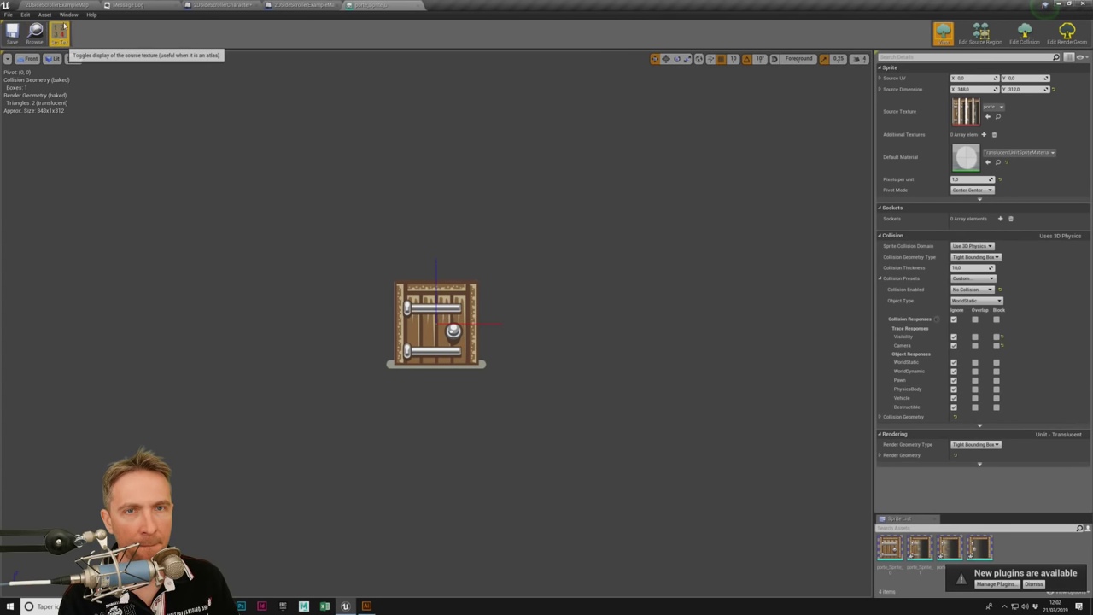
{"action": "left_click", "coordinate": [56, 4]}
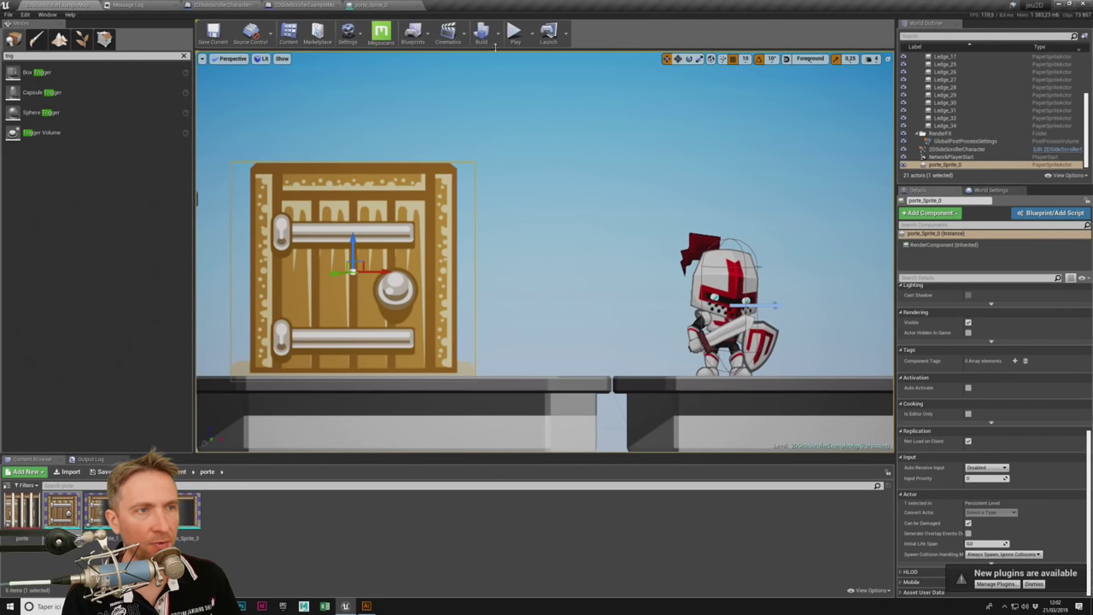
Step: Run a quick test play, then reopen the door sprite's editor
{"action": "left_click", "coordinate": [513, 32]}
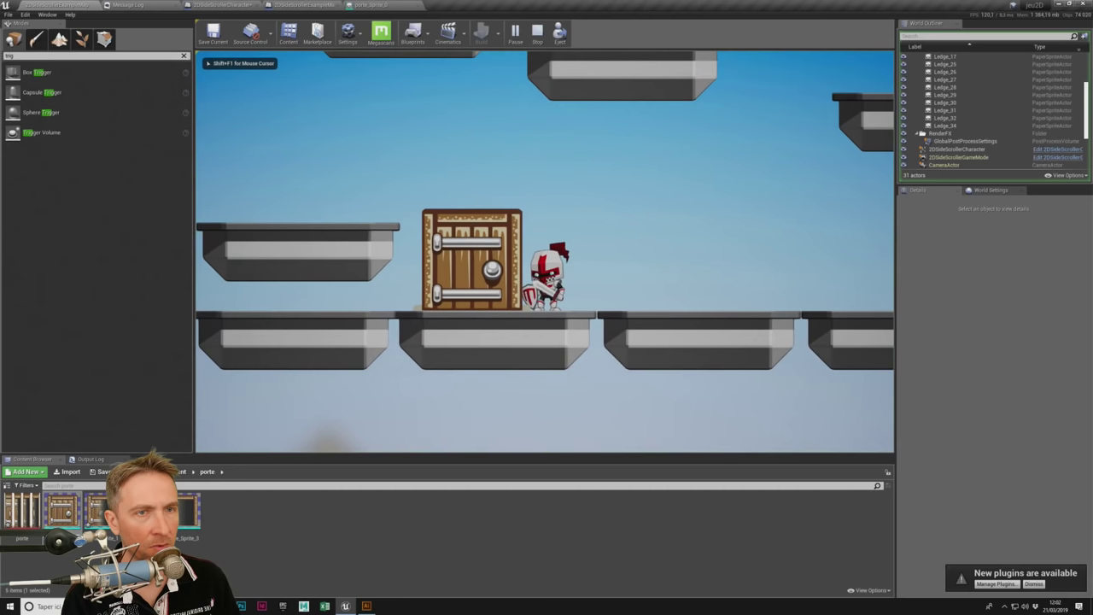
{"action": "key", "text": "Escape"}
{"action": "left_click", "coordinate": [376, 265]}
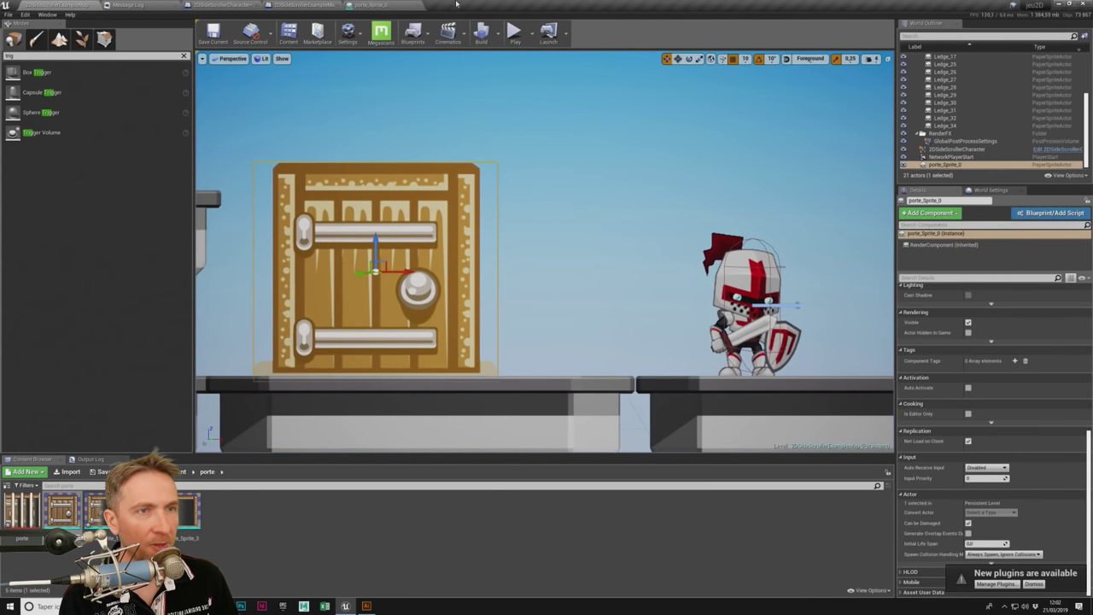
{"action": "double_click", "coordinate": [934, 339]}
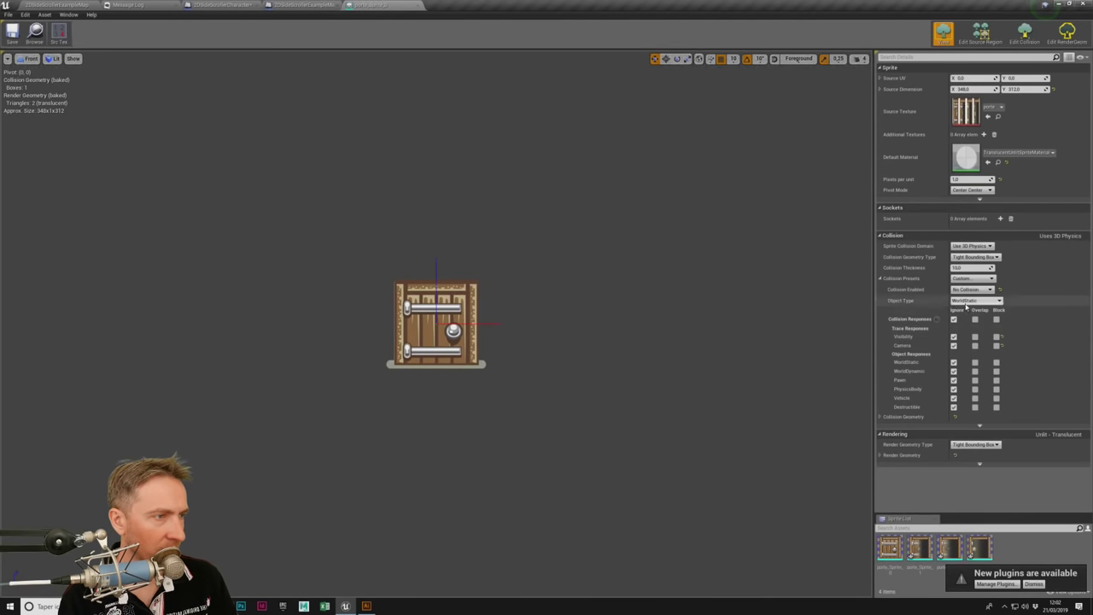
Step: Set the door's collision preset back to NoCollision and expand Collision Geometry
{"action": "left_click", "coordinate": [972, 279]}
{"action": "left_click", "coordinate": [964, 291]}
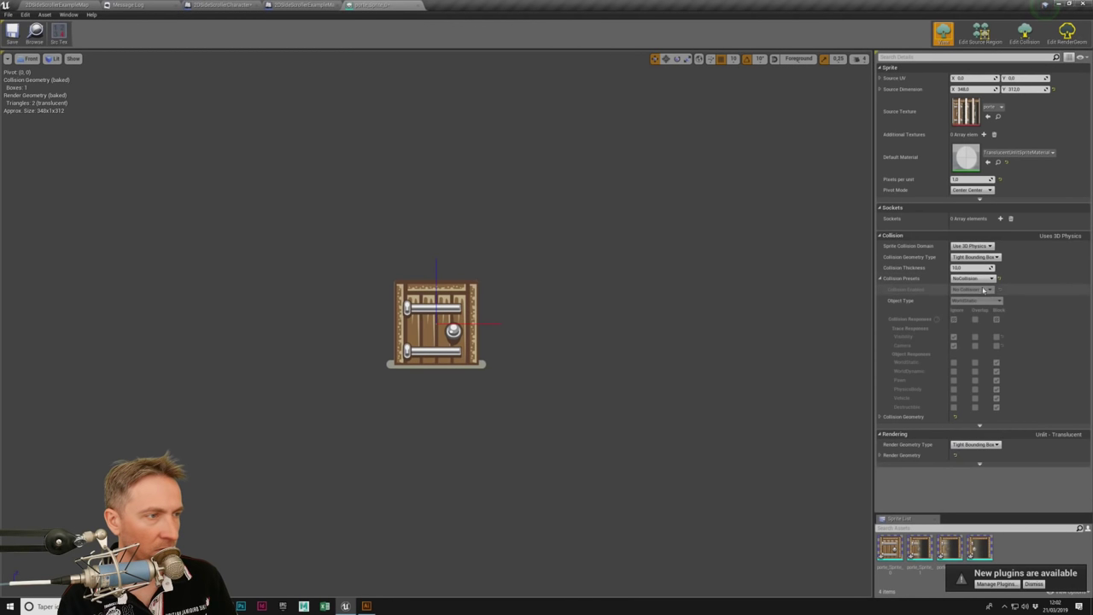
{"action": "left_click", "coordinate": [881, 279]}
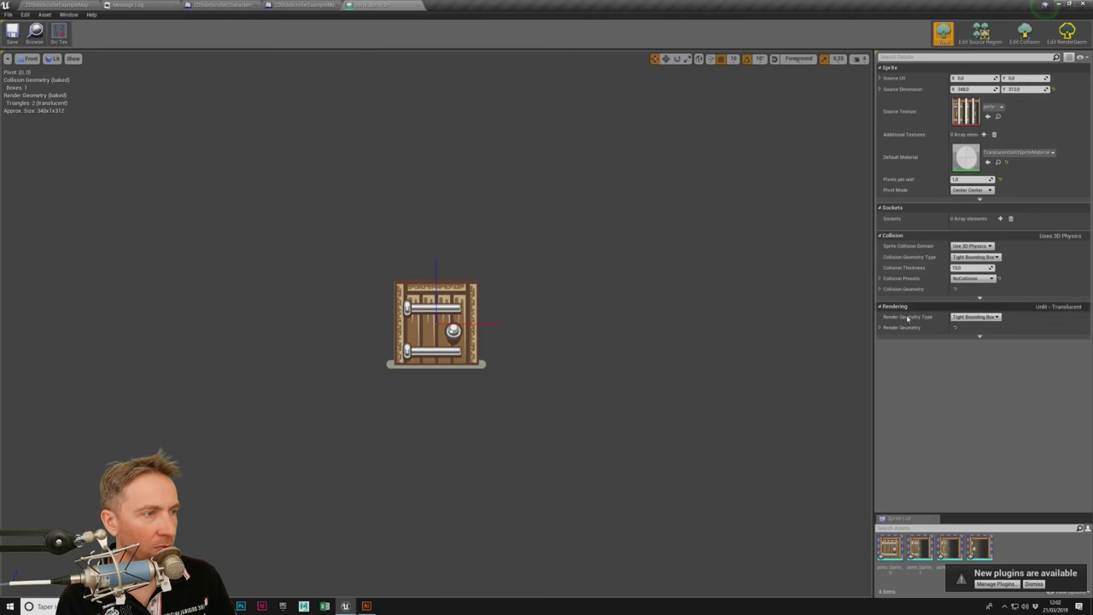
{"action": "left_click", "coordinate": [980, 338]}
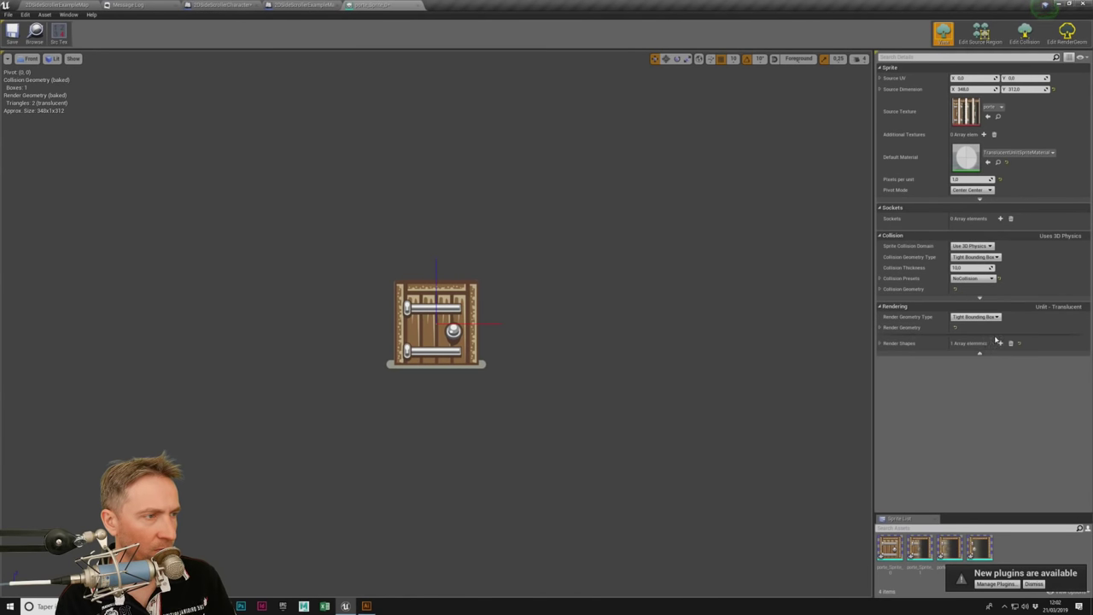
{"action": "left_click", "coordinate": [880, 289]}
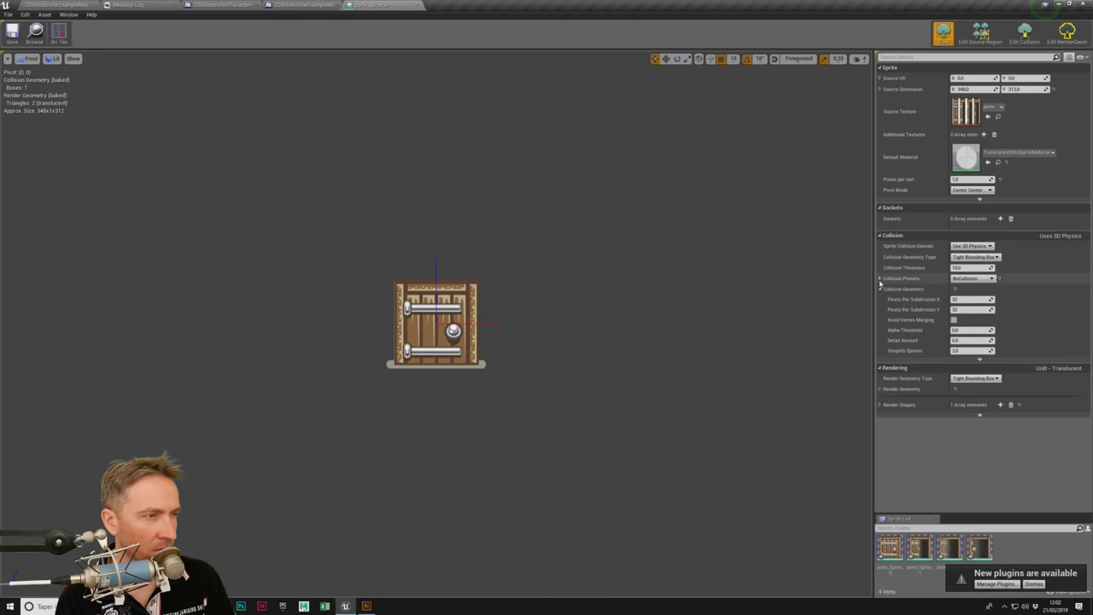
{"action": "left_click", "coordinate": [879, 278]}
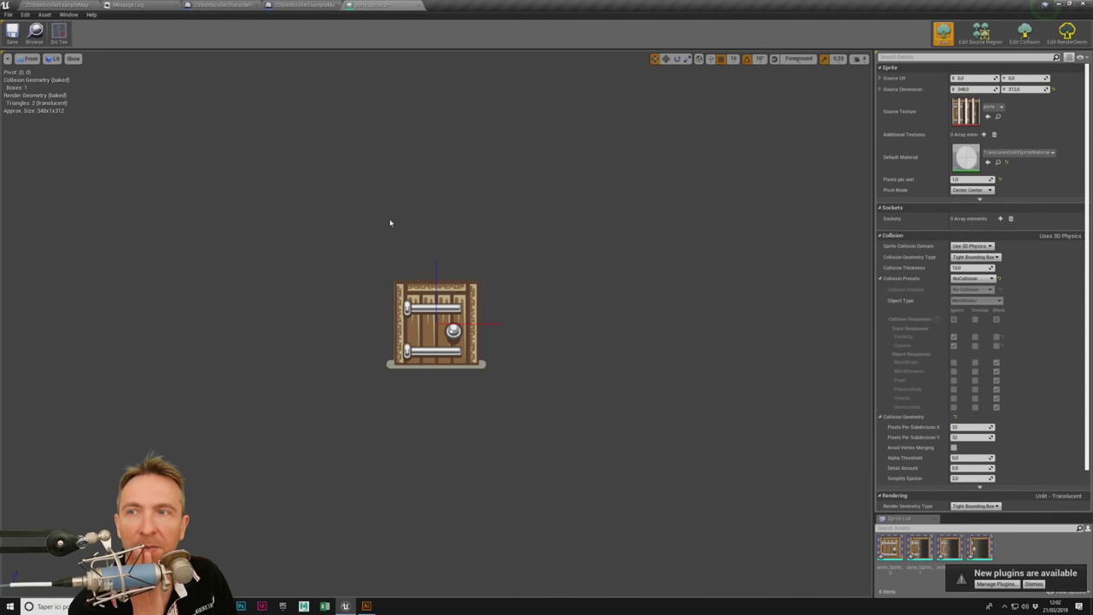
Step: Cancel deleting the referenced door actor and dismiss the new-plugins notification
{"action": "left_click", "coordinate": [56, 4]}
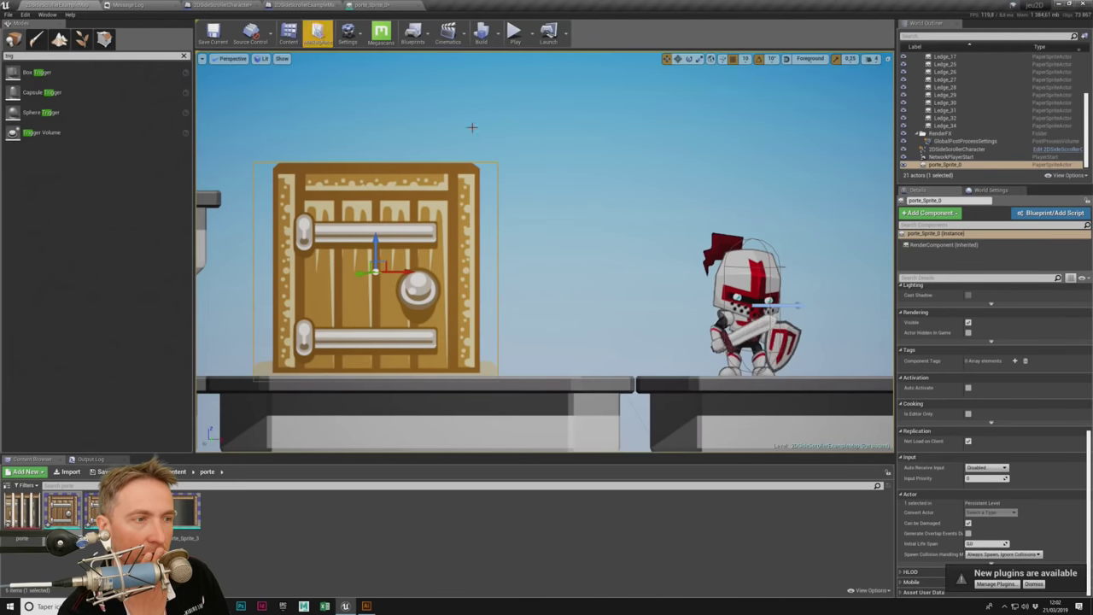
{"action": "key", "text": "Delete"}
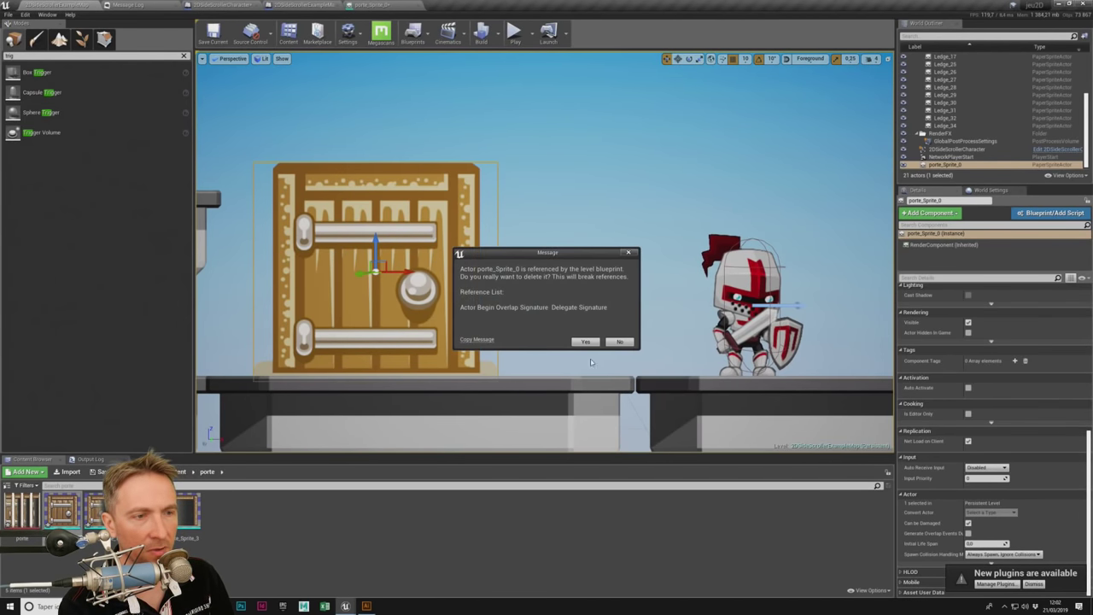
{"action": "left_click", "coordinate": [612, 342]}
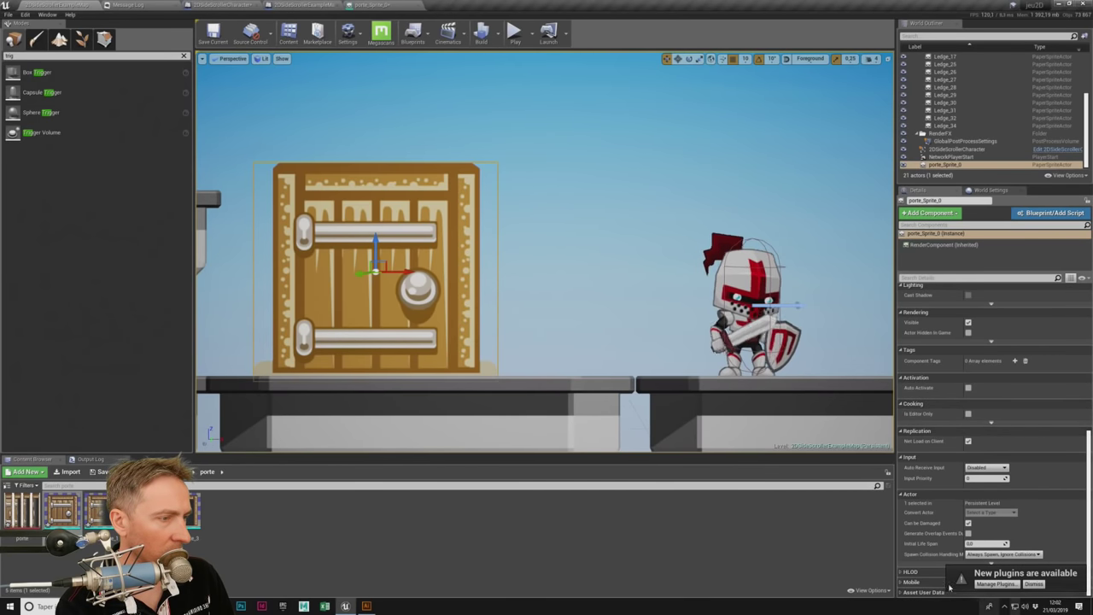
{"action": "left_click", "coordinate": [1035, 584]}
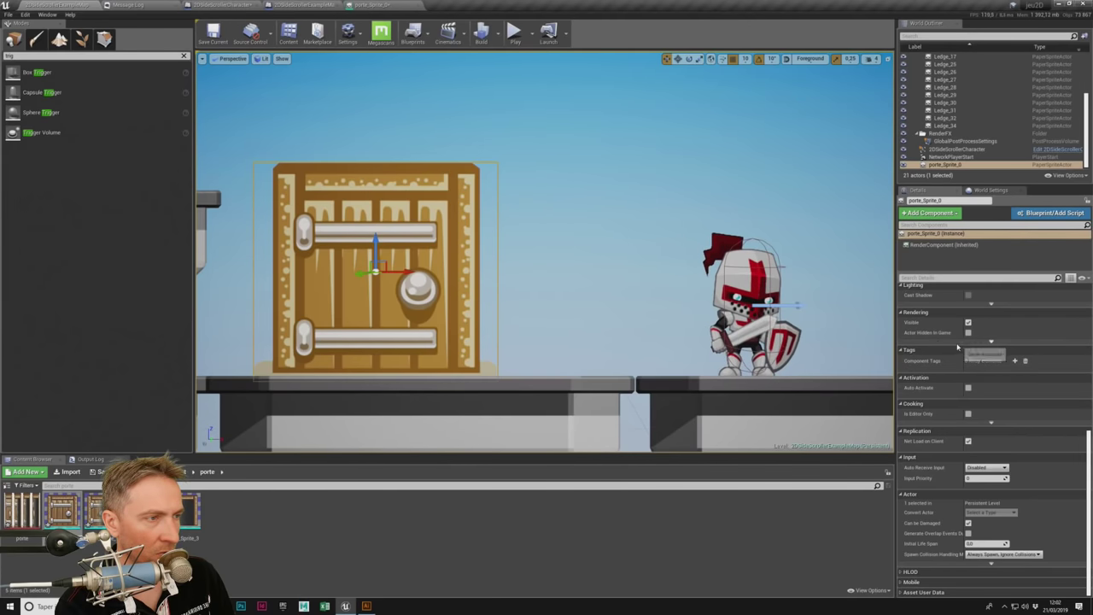
{"action": "scroll", "coordinate": [973, 355], "scroll_direction": "up", "scroll_amount": 2}
{"action": "scroll", "coordinate": [975, 353], "scroll_direction": "up", "scroll_amount": 1}
Step: Set the placed door actor's collision preset to NoCollision and save the level
{"action": "left_click", "coordinate": [987, 377]}
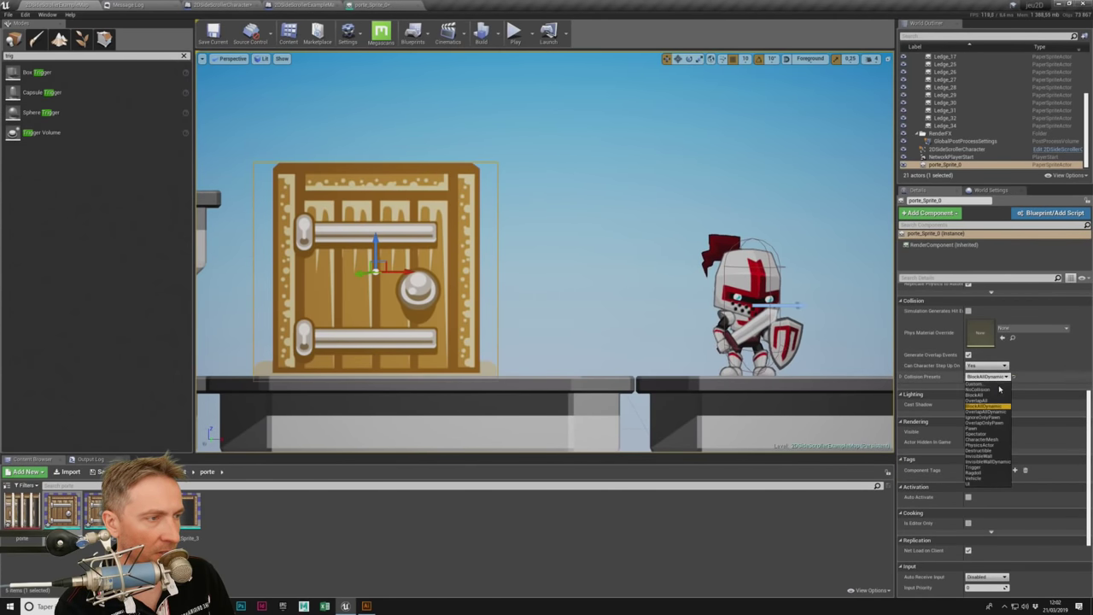
{"action": "left_click", "coordinate": [988, 390]}
{"action": "scroll", "coordinate": [973, 401], "scroll_direction": "up", "scroll_amount": 2}
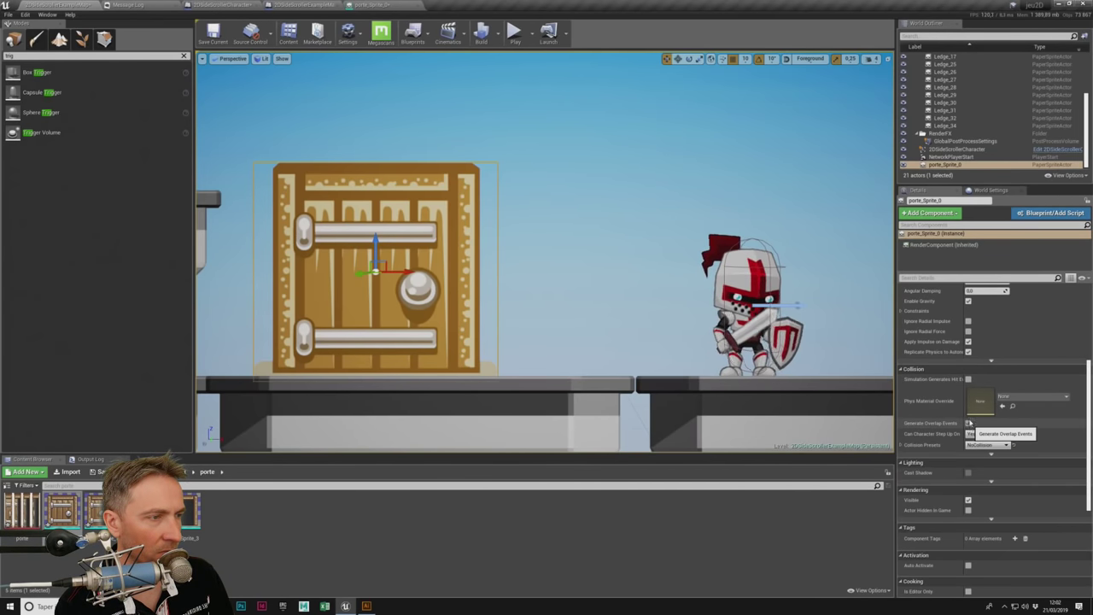
{"action": "scroll", "coordinate": [973, 409], "scroll_direction": "up", "scroll_amount": 2}
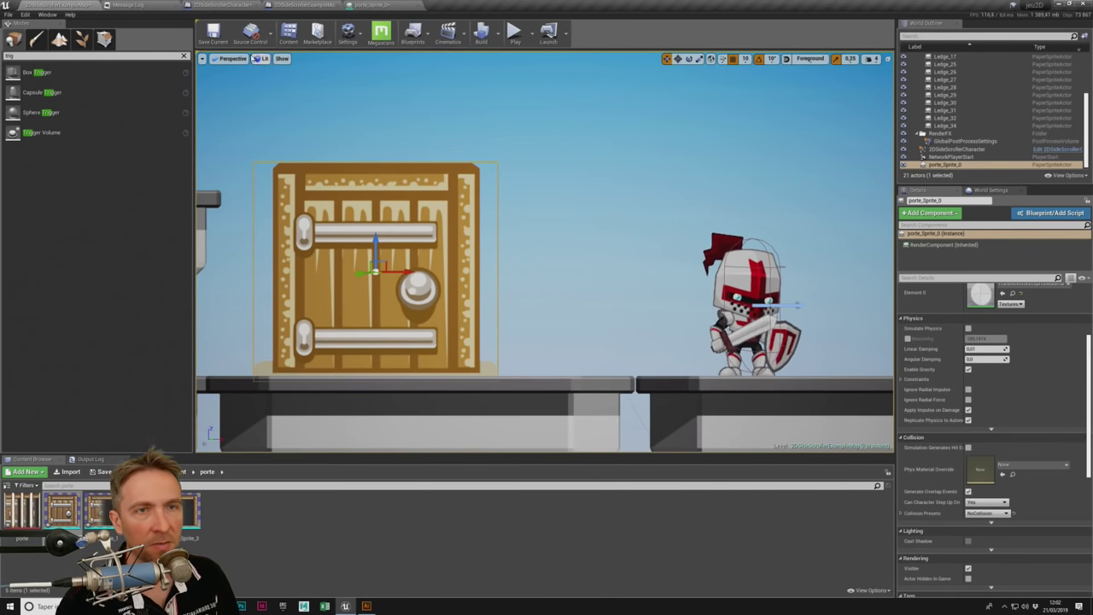
{"action": "left_click", "coordinate": [213, 32]}
Step: Test-play walking the knight left past the door and back
{"action": "left_click", "coordinate": [514, 32]}
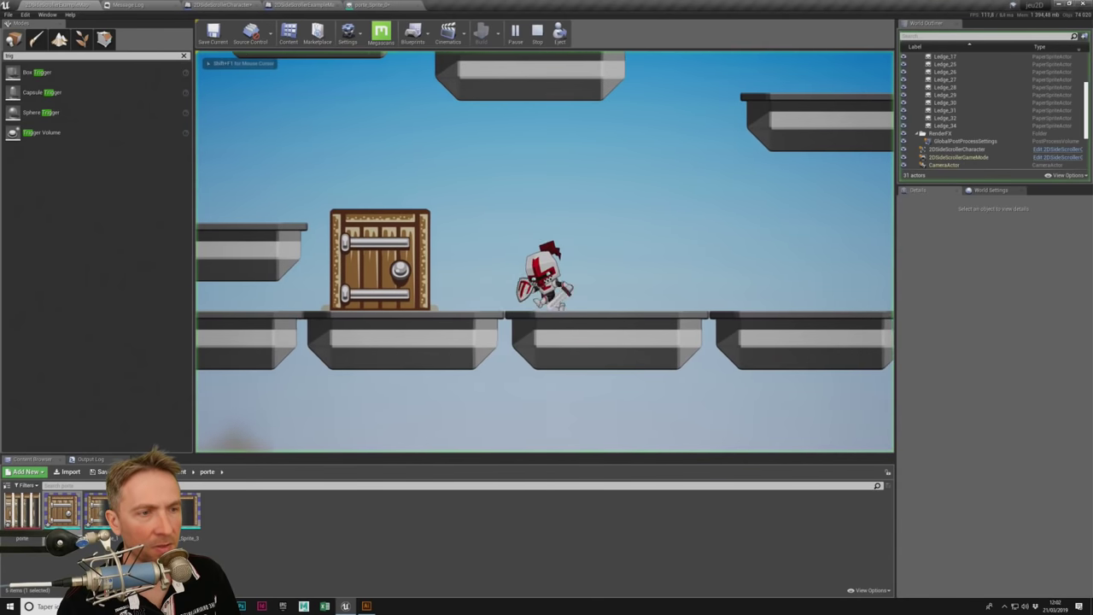
{"action": "key", "text": "Left"}
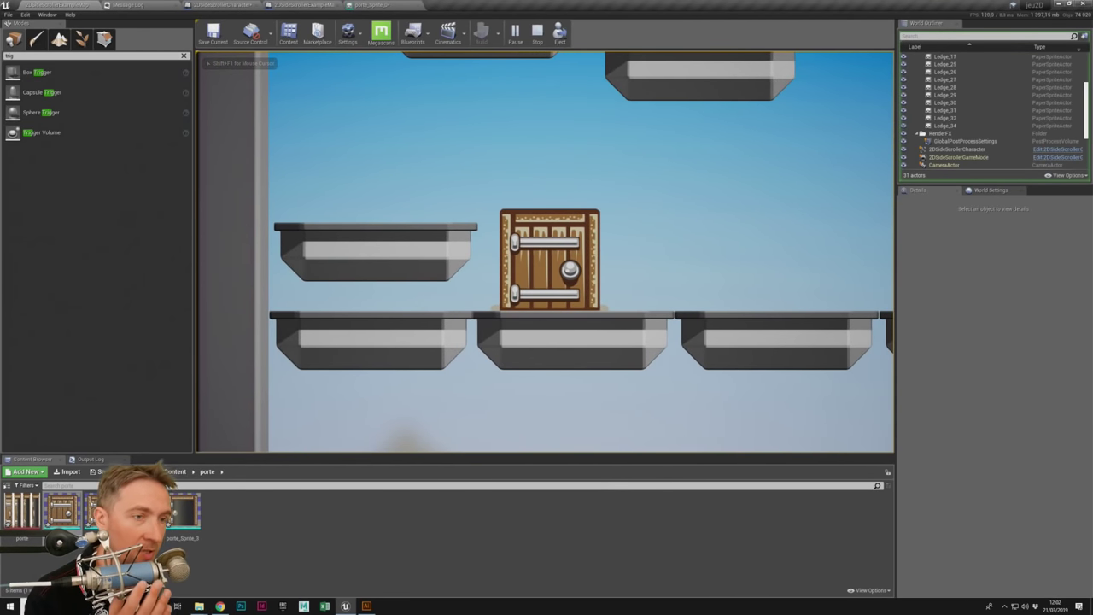
{"action": "key", "text": "Left"}
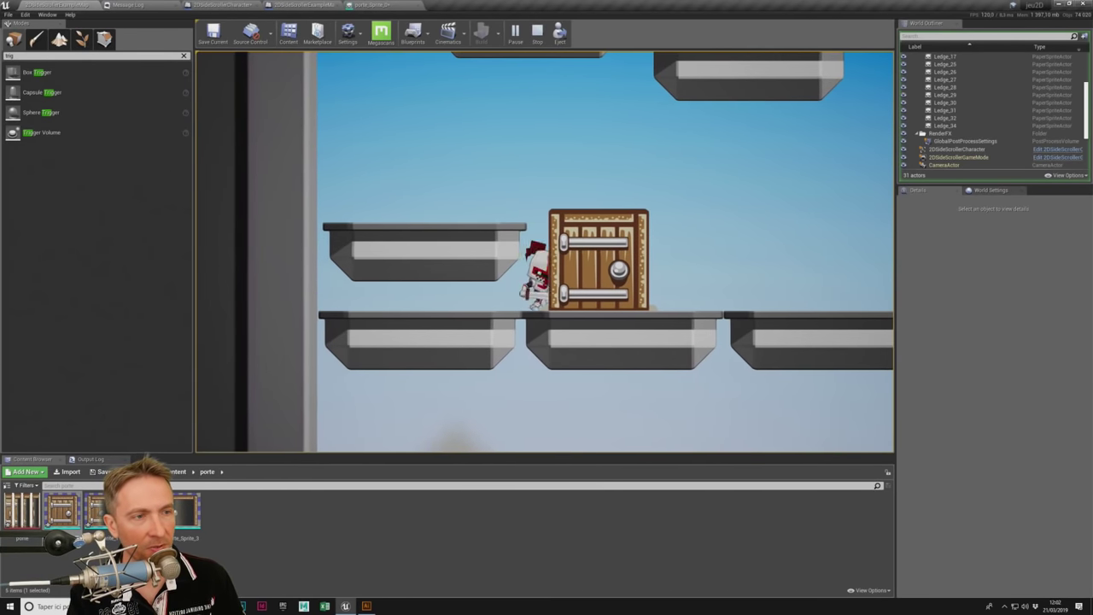
{"action": "key", "text": "Right"}
{"action": "key", "text": "Left"}
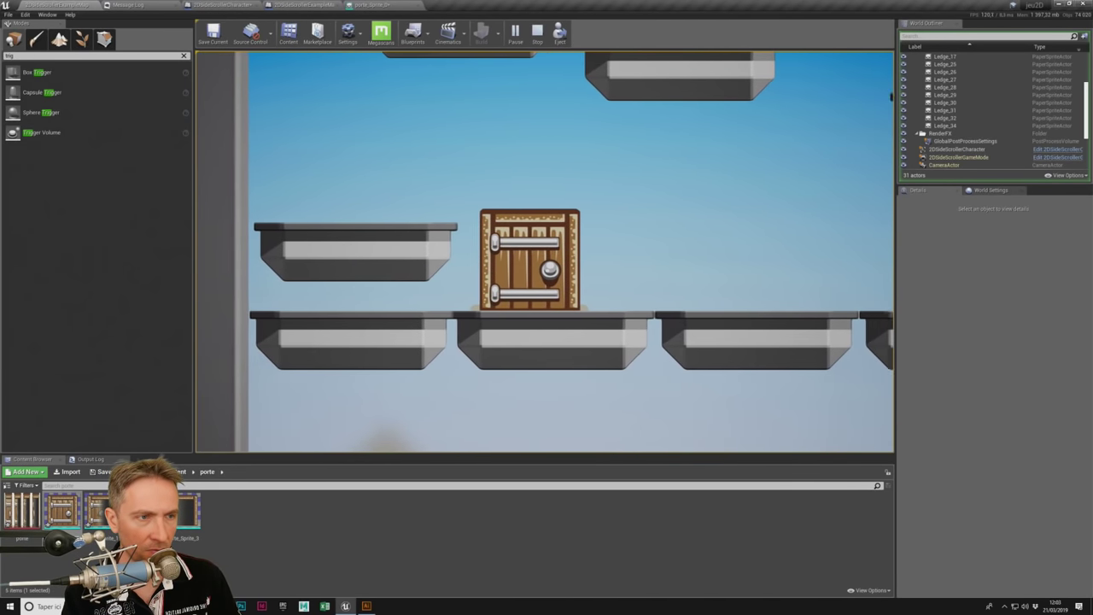
{"action": "key", "text": "Right"}
{"action": "key", "text": "Escape"}
Step: Set the door sprite's Y location to 0 and test the knight walking into it
{"action": "left_click", "coordinate": [444, 256]}
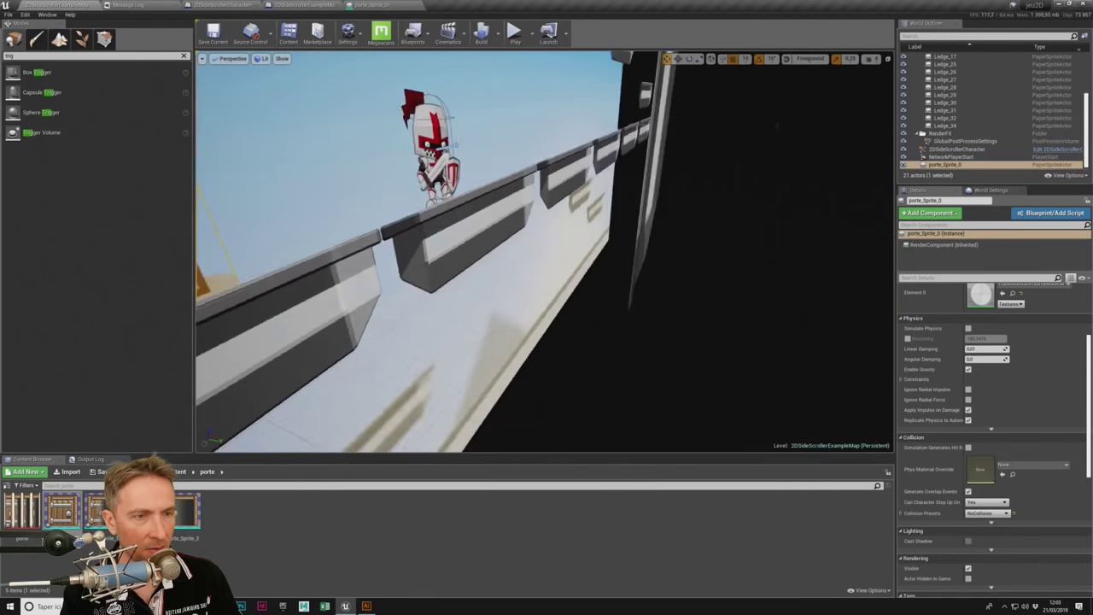
{"action": "mouse_move", "coordinate": [444, 256]}
{"action": "right_mouse_down"}
{"action": "mouse_move", "coordinate": [359, 257]}
{"action": "mouse_move", "coordinate": [401, 256]}
{"action": "right_mouse_up"}
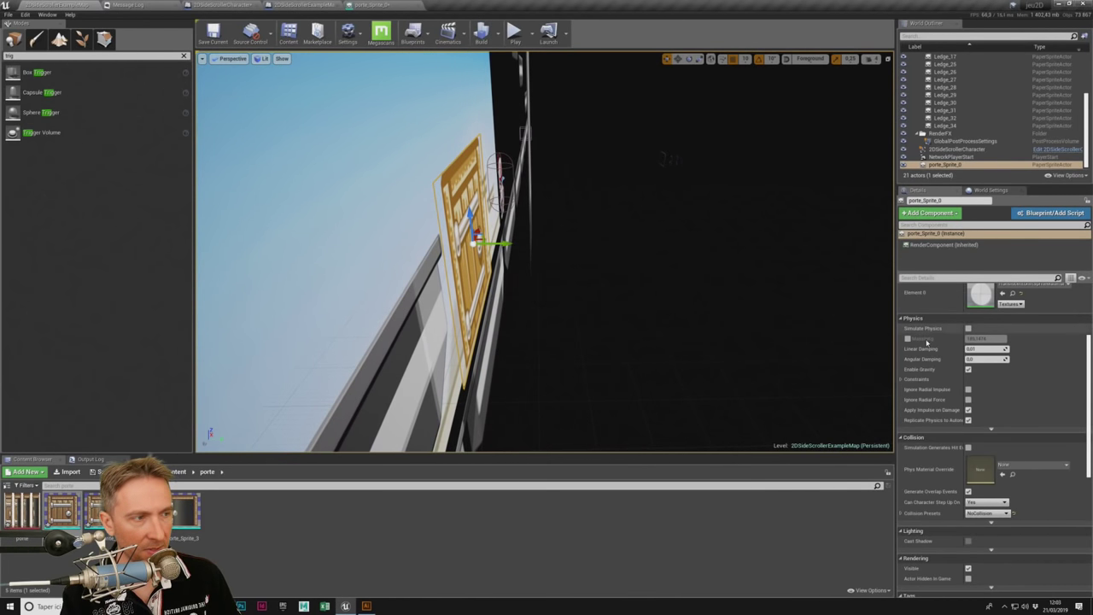
{"action": "scroll", "coordinate": [1013, 292], "scroll_direction": "up", "scroll_amount": 3}
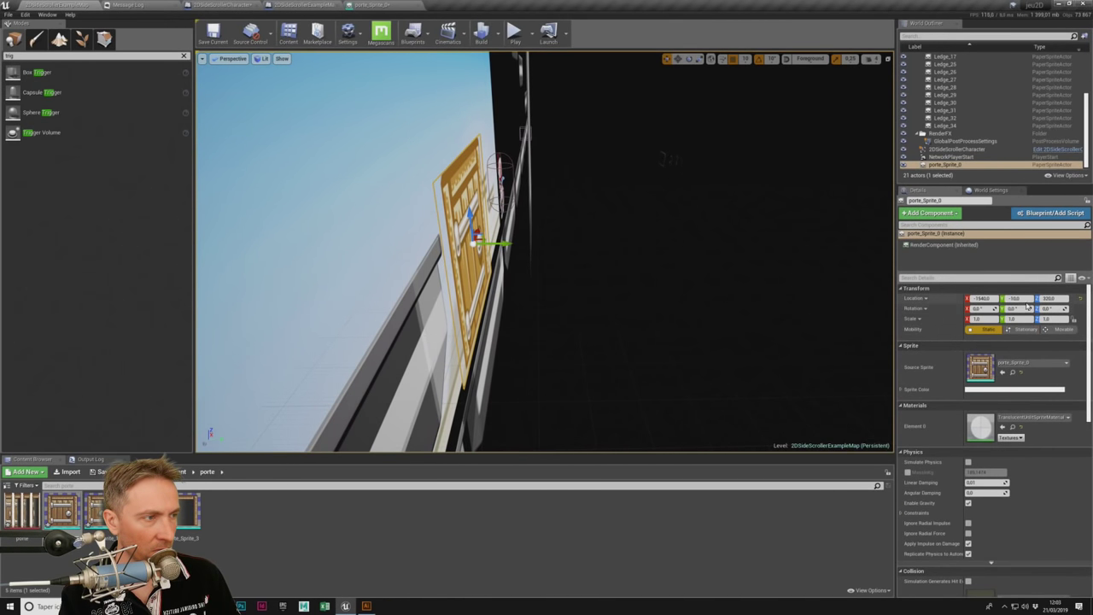
{"action": "left_click_drag", "start_coordinate": [1013, 298], "coordinate": [1034, 296]}
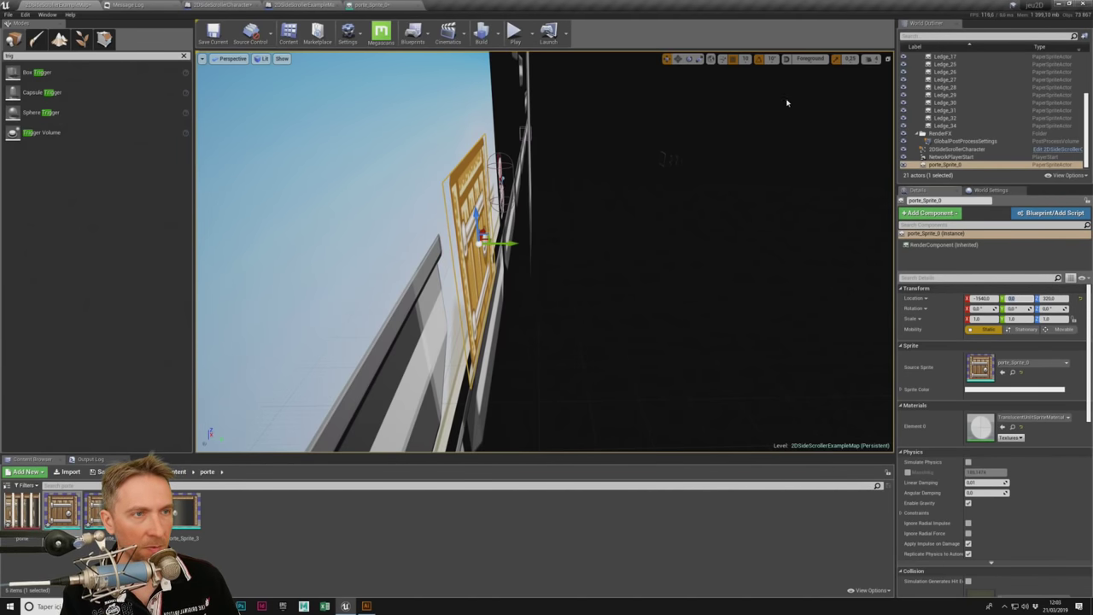
{"action": "left_click", "coordinate": [515, 32]}
{"action": "key", "text": "a"}
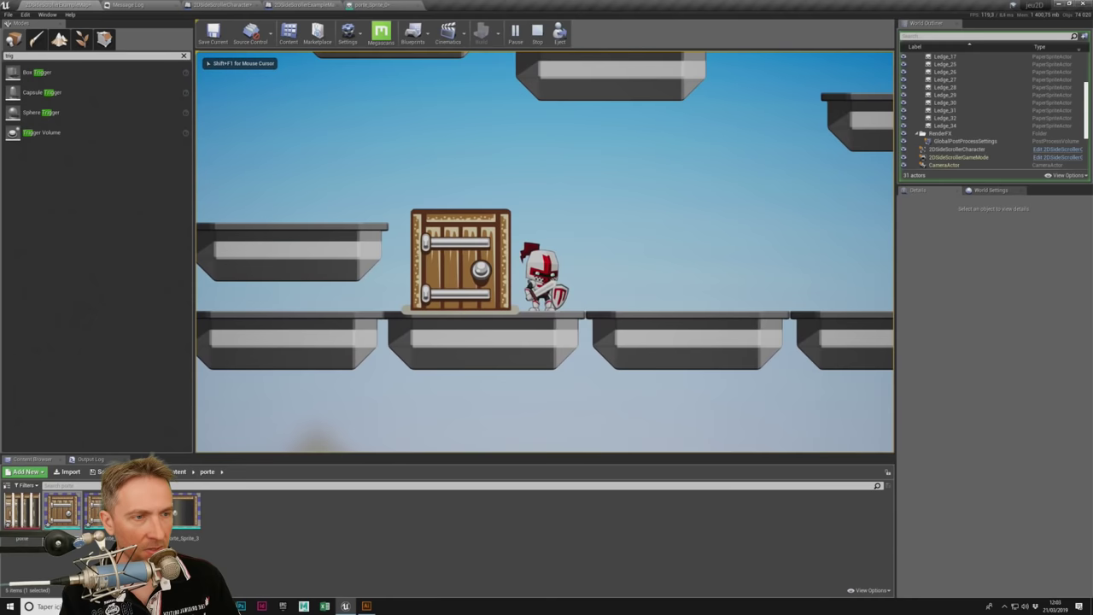
{"action": "key", "text": "Escape"}
Step: Set the knight's Y location to 0 and test-play walking it right past the door
{"action": "left_click", "coordinate": [738, 290]}
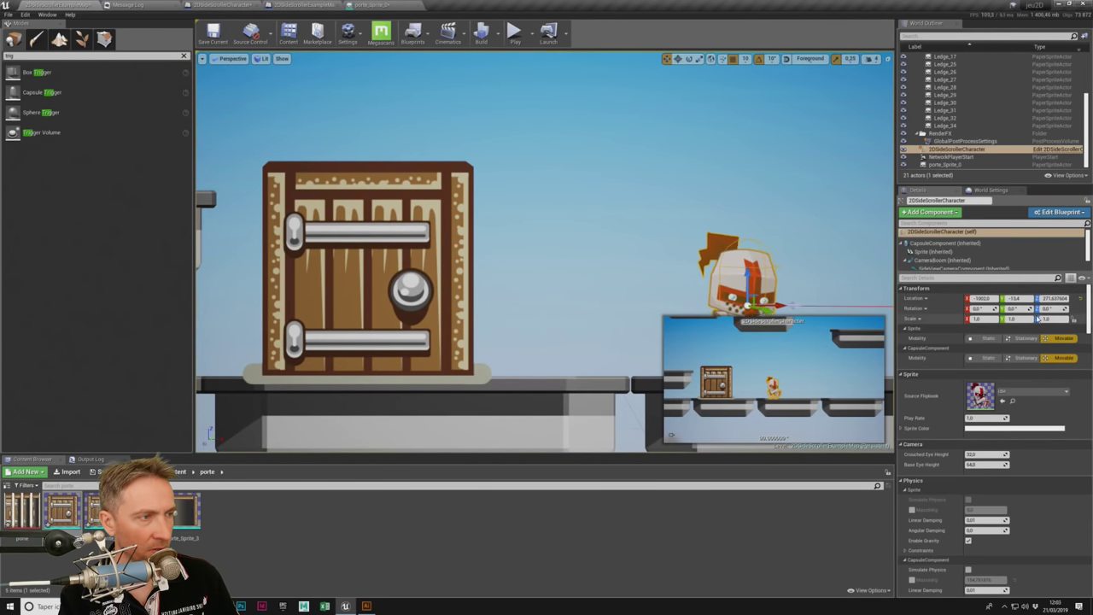
{"action": "left_click", "coordinate": [1024, 299]}
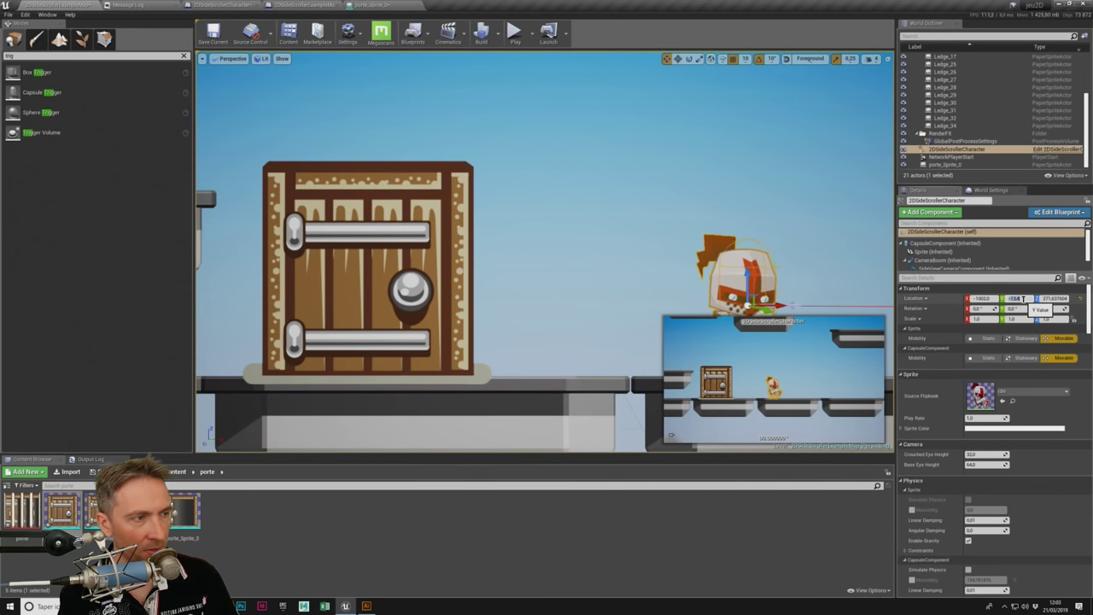
{"action": "type", "text": "0"}
{"action": "key", "text": "Return"}
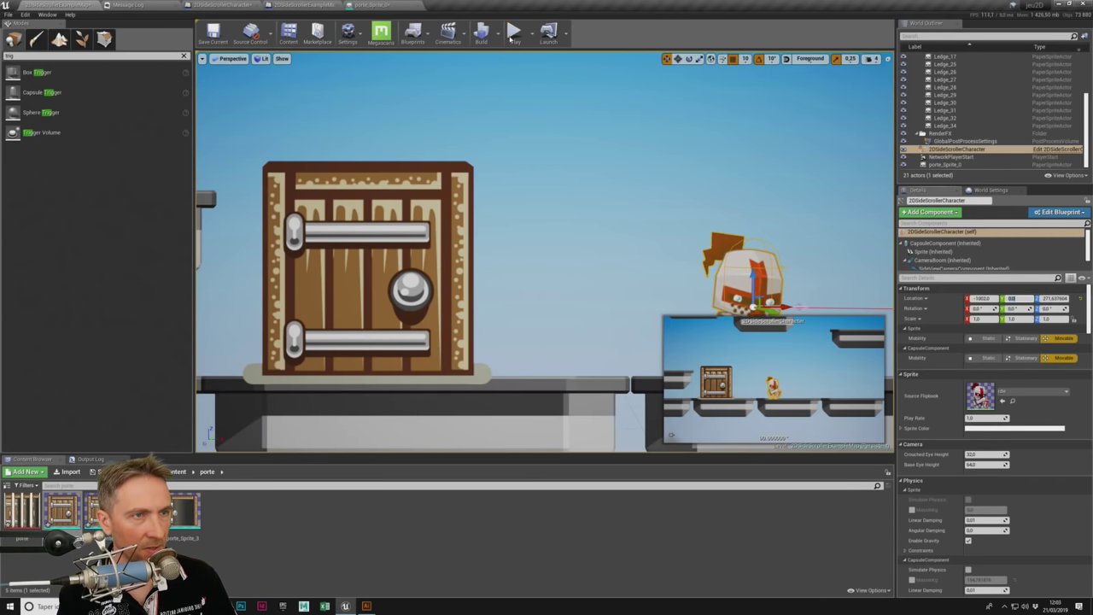
{"action": "left_click", "coordinate": [514, 34]}
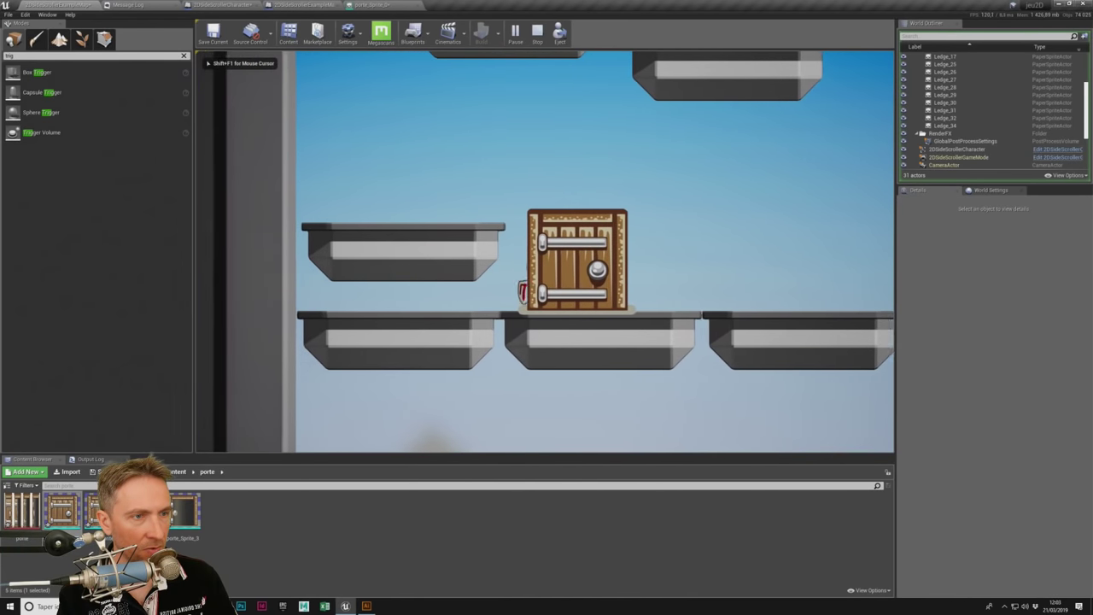
{"action": "key", "text": "d"}
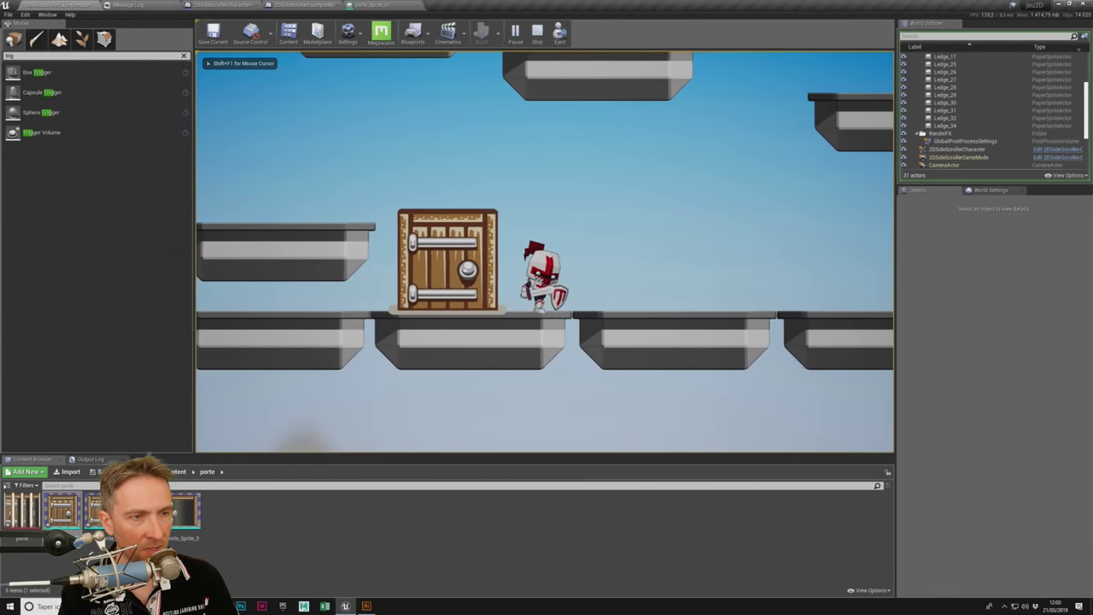
Step: Switch the door sprite's collision preset to OverlapOnlyPawn and save the level
{"action": "key", "text": "Escape"}
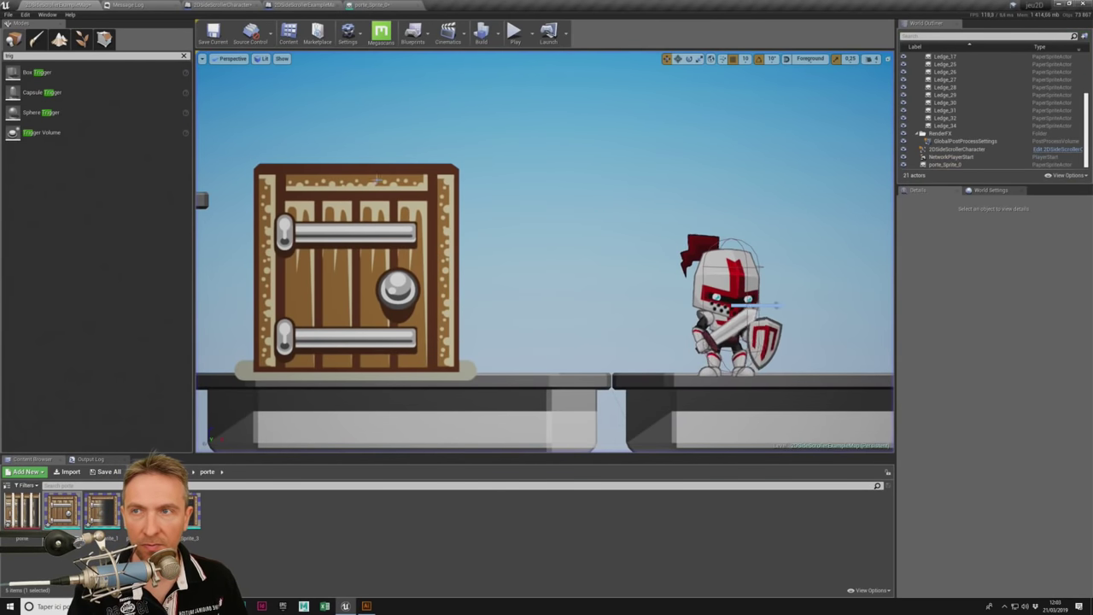
{"action": "left_click", "coordinate": [367, 175]}
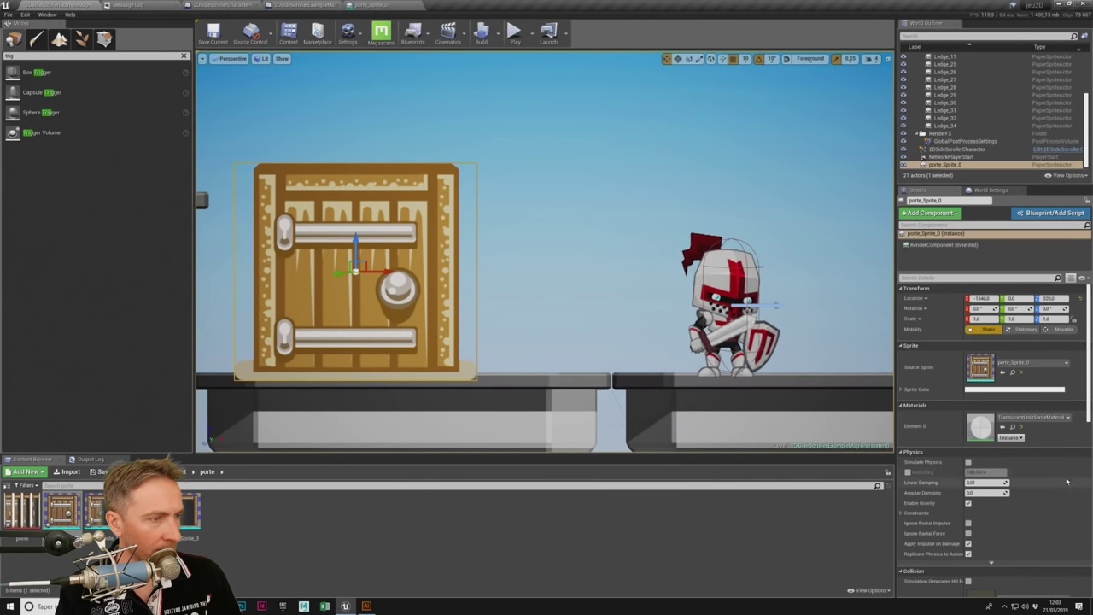
{"action": "scroll", "coordinate": [1077, 439], "scroll_direction": "down", "scroll_amount": 2}
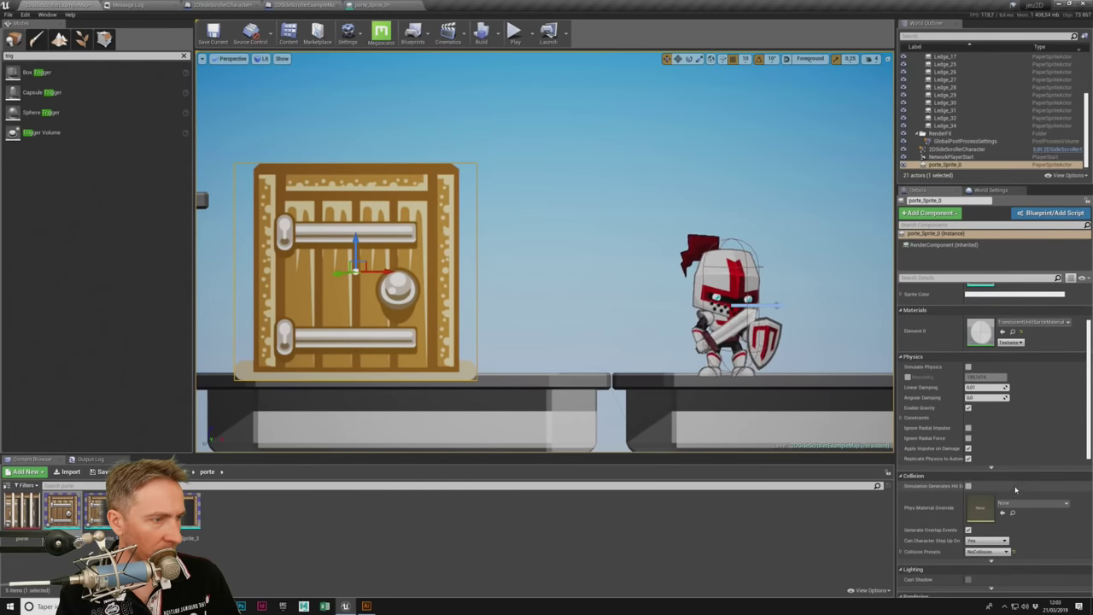
{"action": "scroll", "coordinate": [1018, 475], "scroll_direction": "down", "scroll_amount": 3}
{"action": "scroll", "coordinate": [1017, 475], "scroll_direction": "down", "scroll_amount": 2}
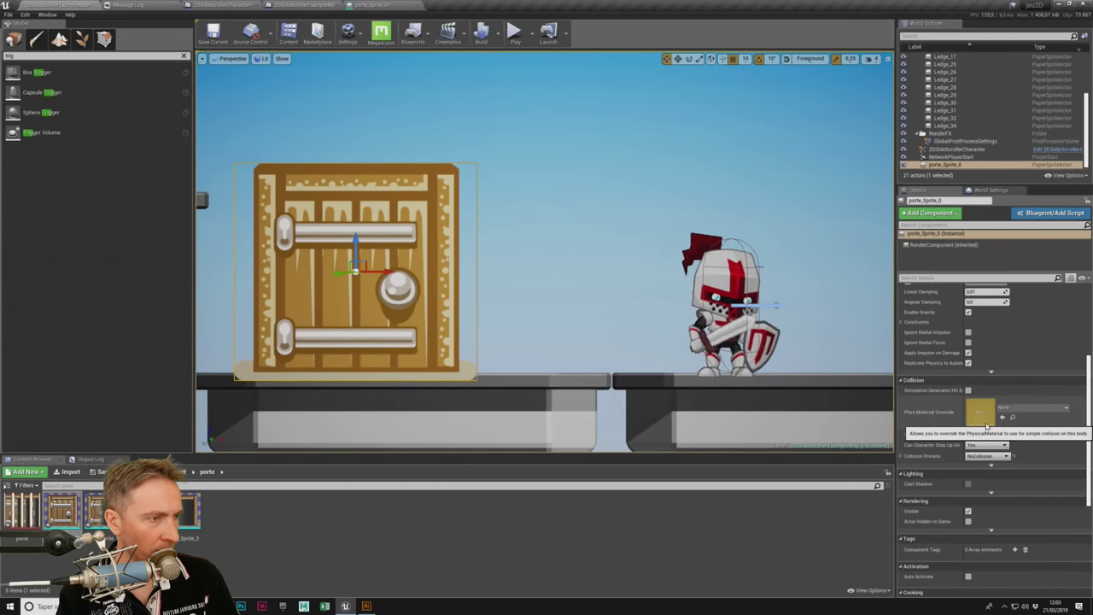
{"action": "scroll", "coordinate": [1036, 443], "scroll_direction": "down", "scroll_amount": 3}
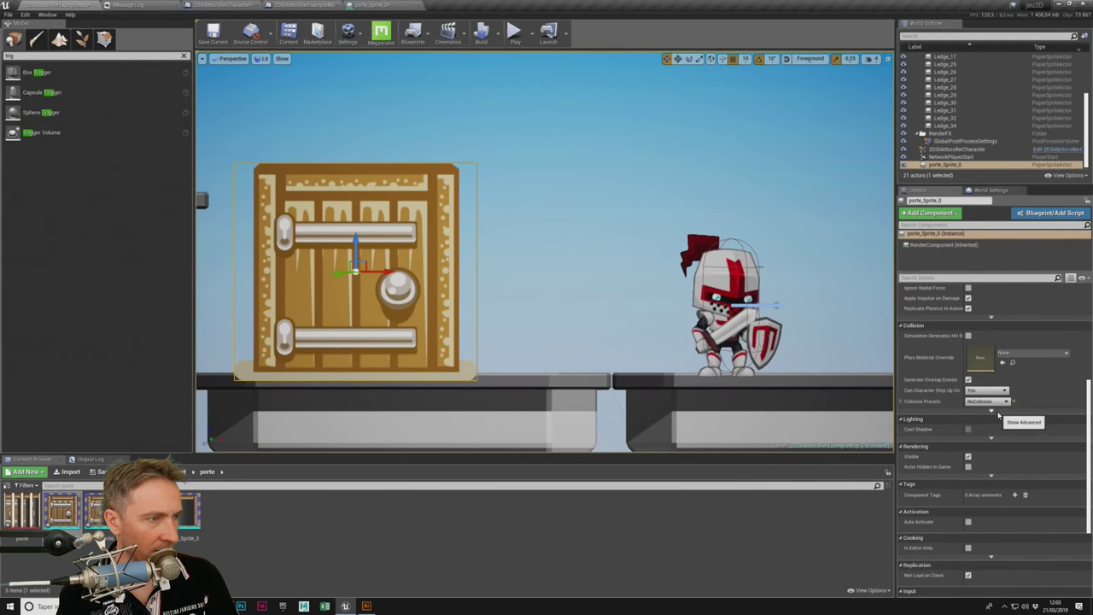
{"action": "left_click", "coordinate": [991, 411]}
{"action": "left_click", "coordinate": [994, 403]}
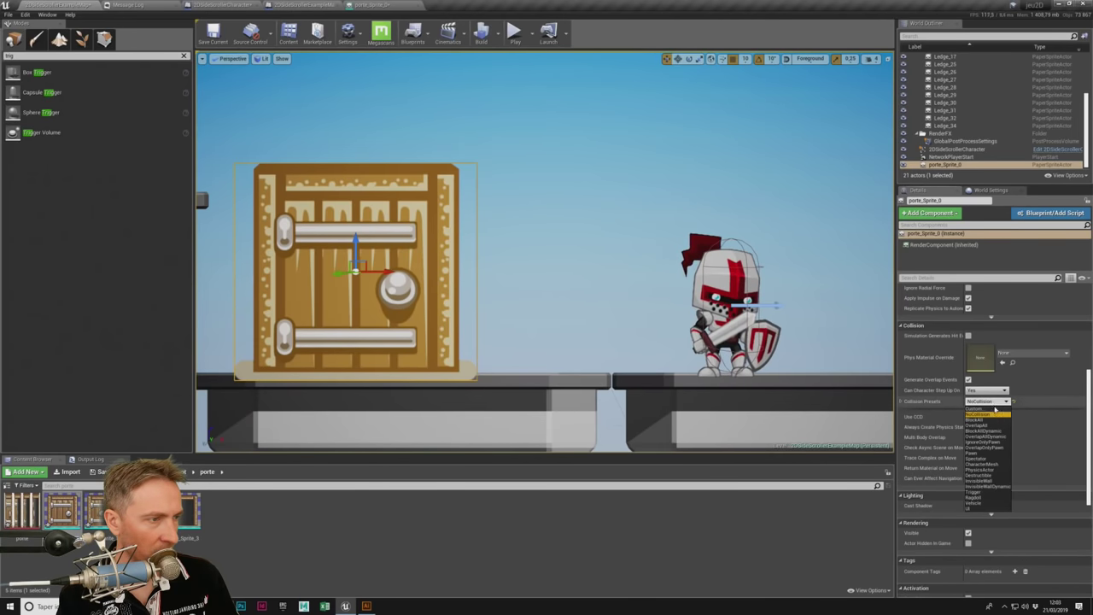
{"action": "left_click", "coordinate": [1003, 450]}
{"action": "left_click", "coordinate": [213, 34]}
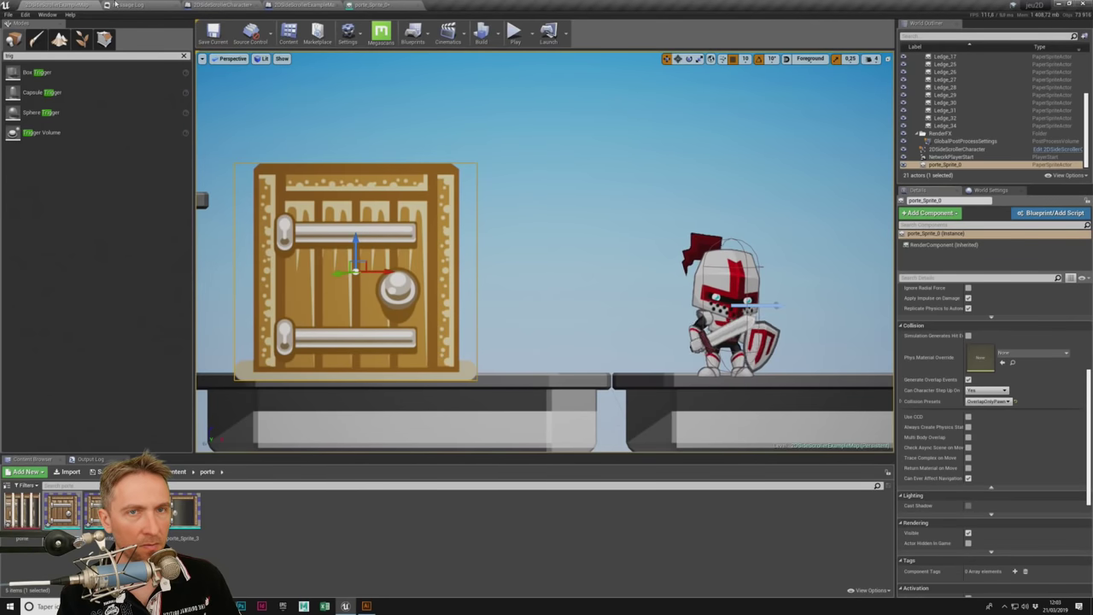
Step: Test-play walking the knight left and right past the door
{"action": "left_click", "coordinate": [514, 31]}
{"action": "key", "text": "a"}
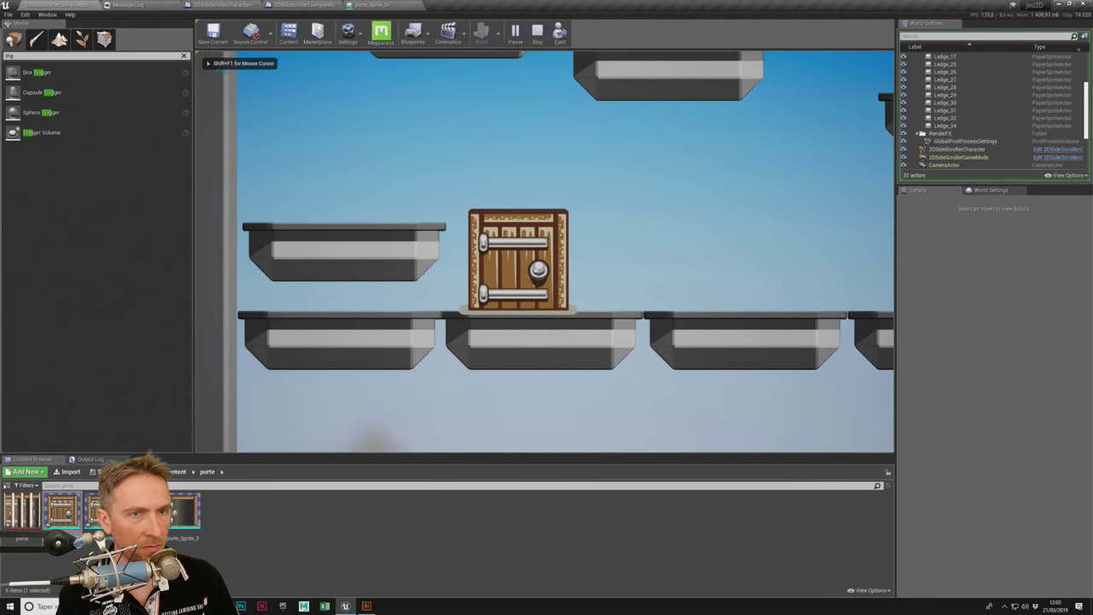
{"action": "key", "text": "d"}
{"action": "key", "text": "a"}
{"action": "key", "text": "d"}
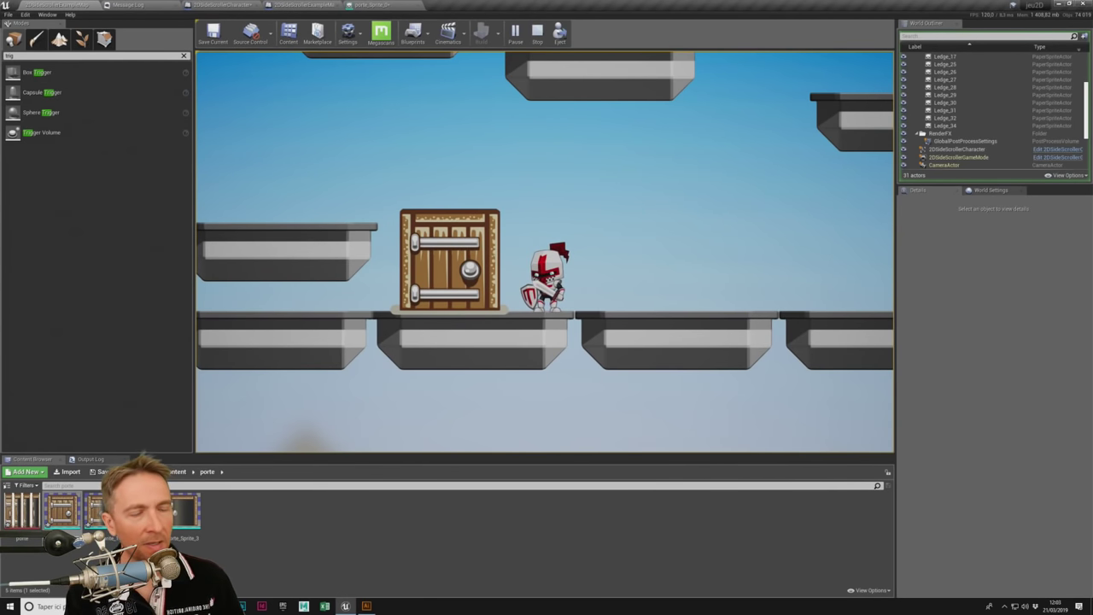
{"action": "key", "text": "Left"}
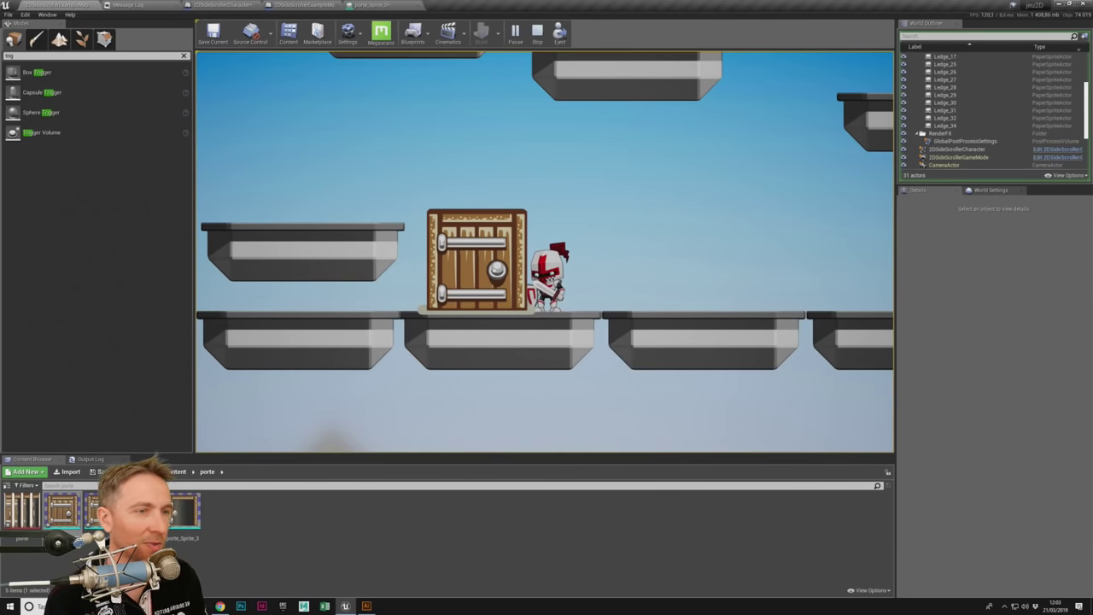
{"action": "key", "text": "Right"}
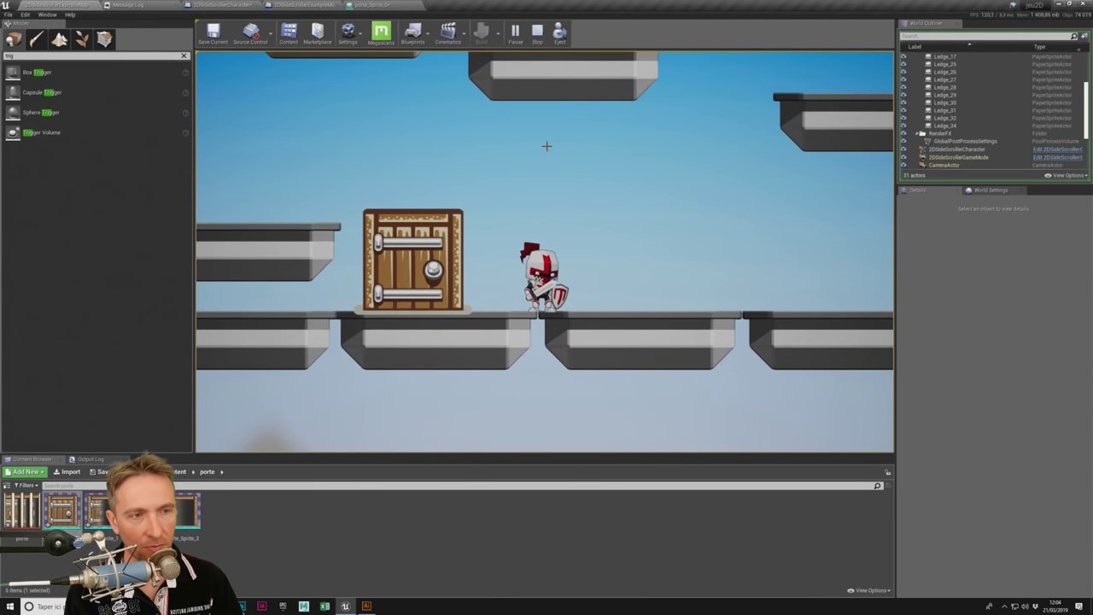
Step: Orbit to a side-on view of the door and test the knight walking right past it
{"action": "key", "text": "Escape"}
{"action": "right_click_drag", "start_coordinate": [632, 232], "coordinate": [524, 149]}
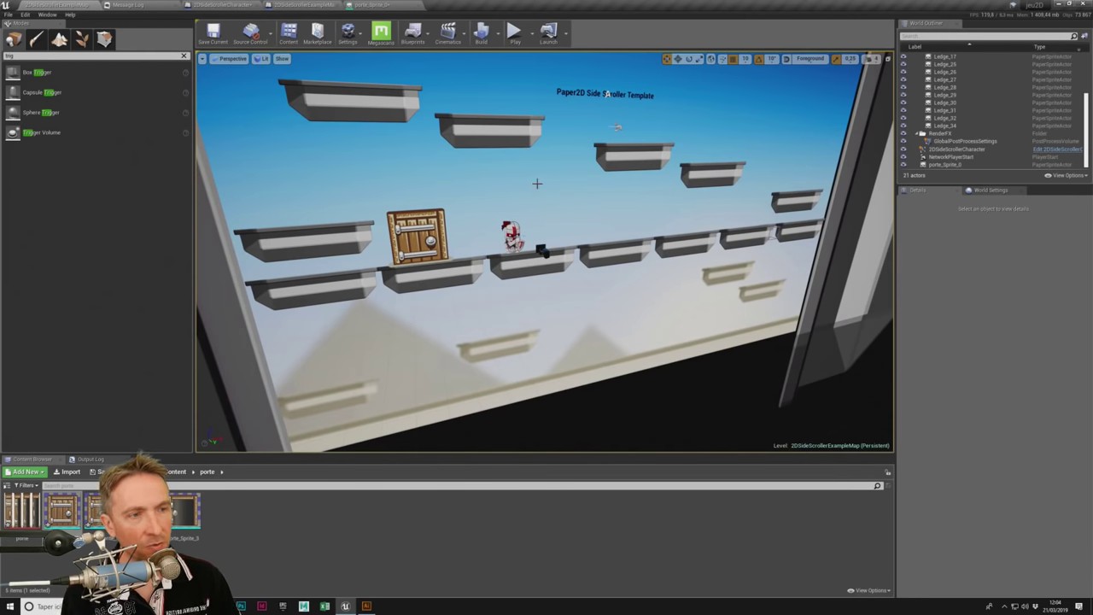
{"action": "right_click_drag", "start_coordinate": [537, 183], "coordinate": [540, 196]}
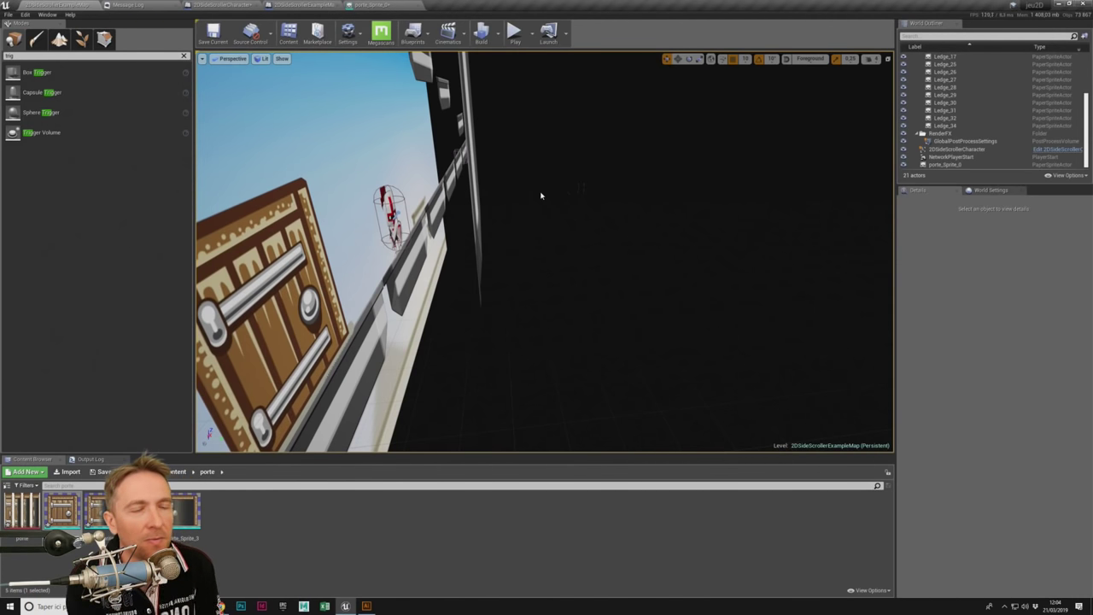
{"action": "right_click_drag", "start_coordinate": [540, 196], "coordinate": [512, 196]}
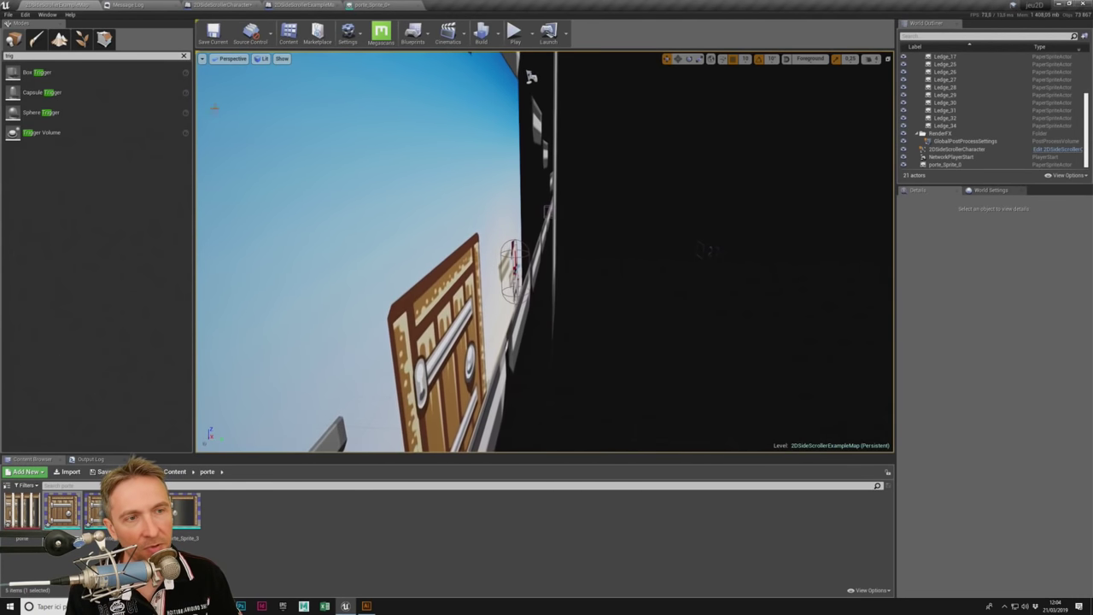
{"action": "right_click_drag", "start_coordinate": [512, 196], "coordinate": [444, 245]}
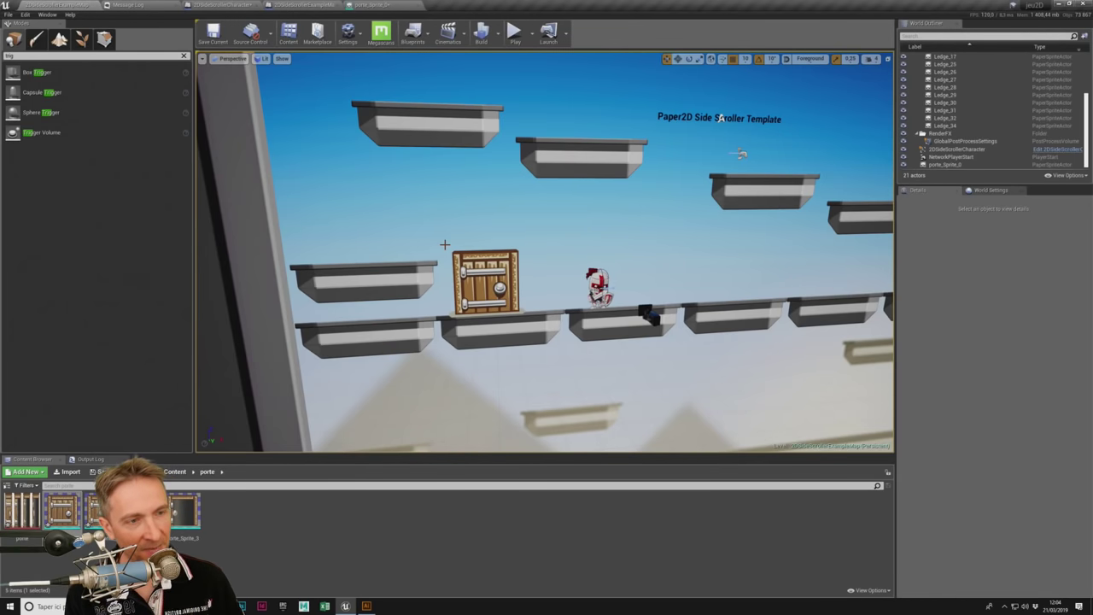
{"action": "mouse_move", "coordinate": [578, 291]}
{"action": "right_mouse_down"}
{"action": "mouse_move", "coordinate": [615, 308]}
{"action": "mouse_move", "coordinate": [512, 307]}
{"action": "right_mouse_up"}
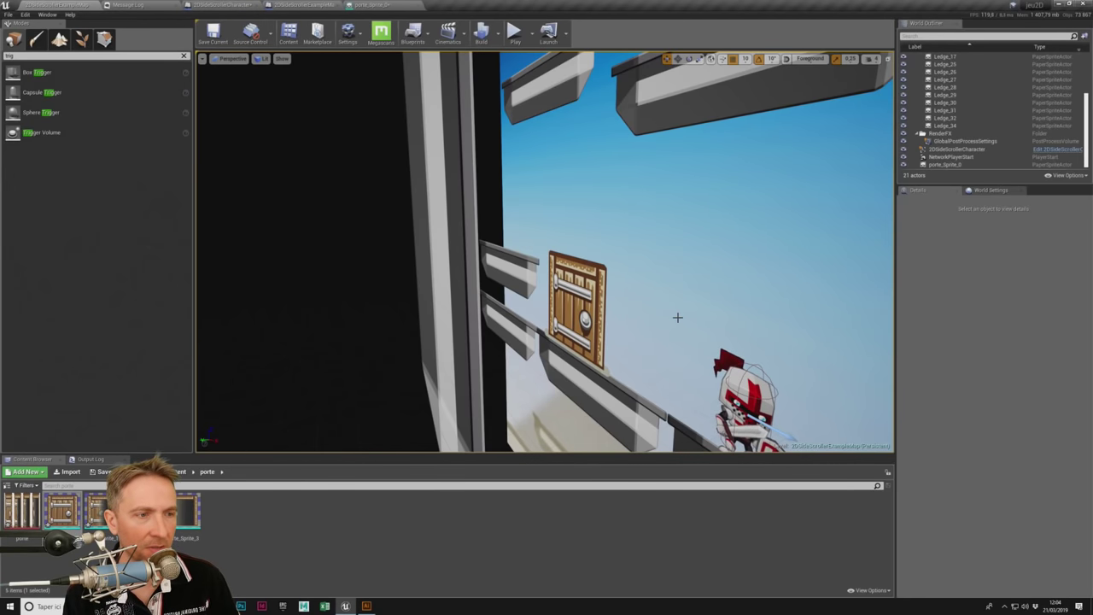
{"action": "right_click_drag", "start_coordinate": [675, 316], "coordinate": [598, 325]}
{"action": "left_click", "coordinate": [525, 45]}
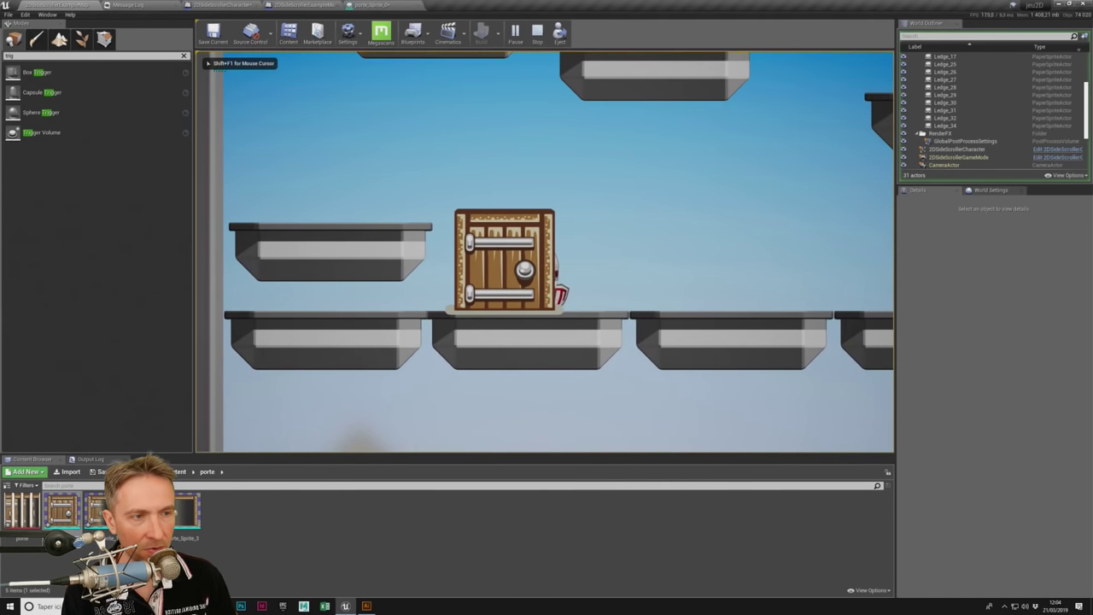
{"action": "key", "text": "d"}
{"action": "key", "text": "Escape"}
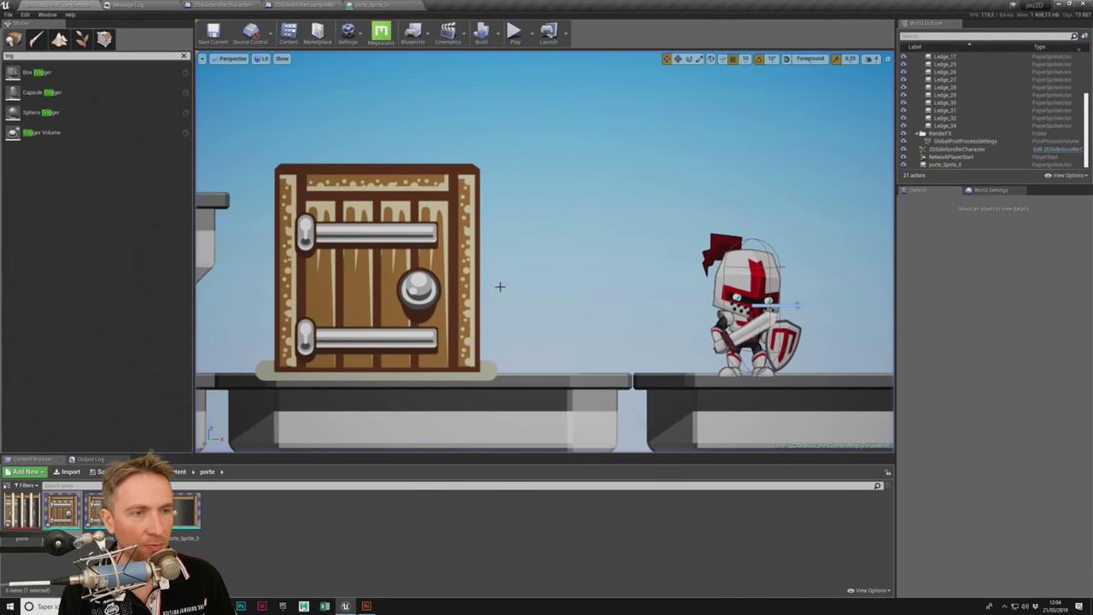
Step: Slide the door sprite left along X, test the knight walking onto it, then open its sprite editor
{"action": "right_click_drag", "start_coordinate": [501, 285], "coordinate": [444, 282]}
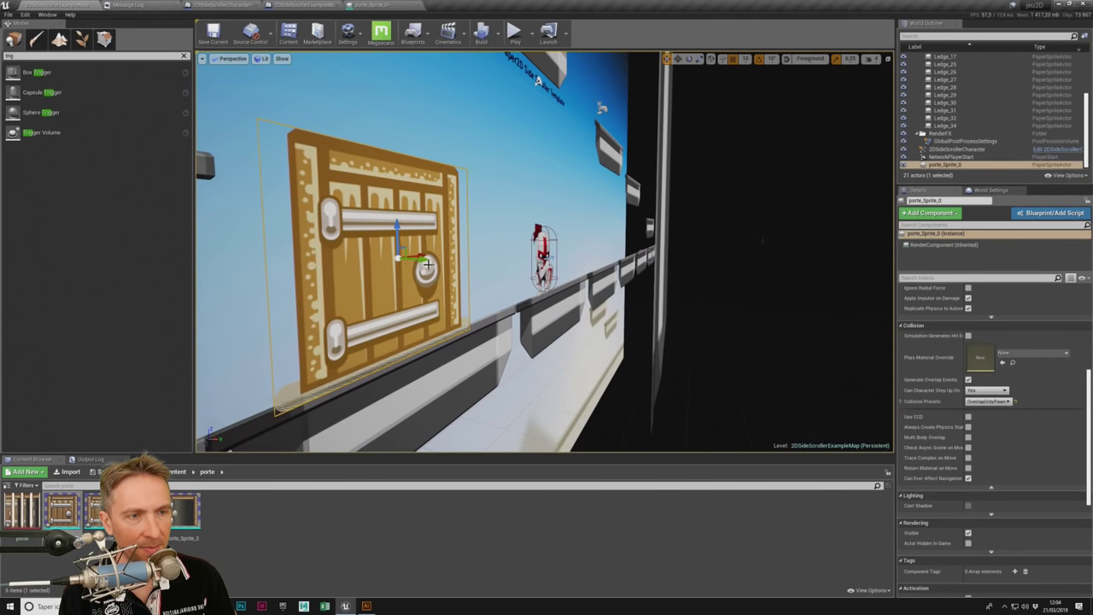
{"action": "left_click_drag", "start_coordinate": [425, 259], "coordinate": [410, 257]}
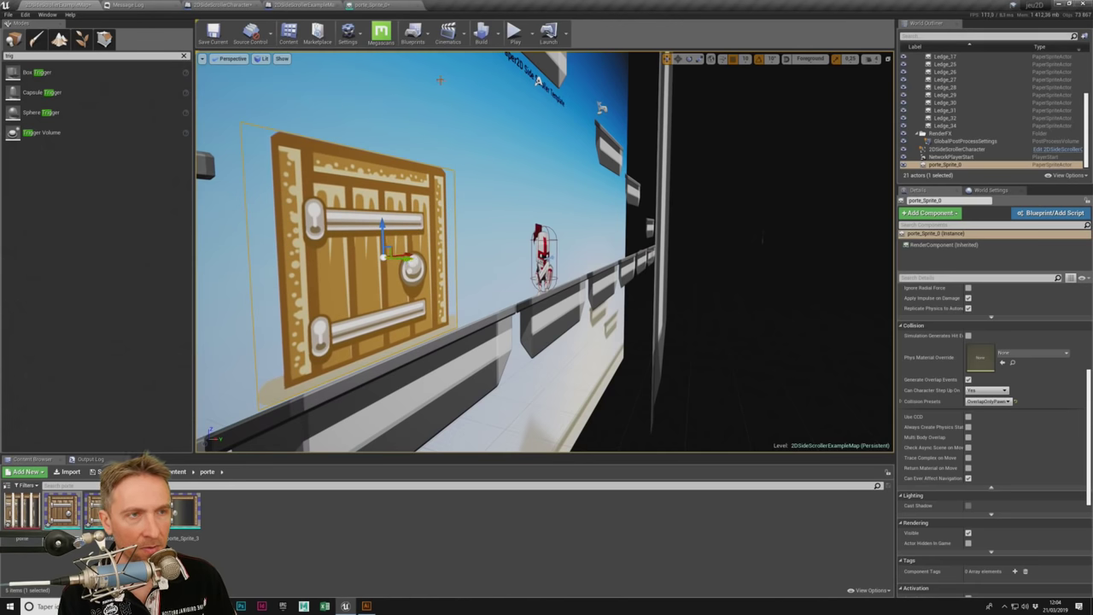
{"action": "left_click", "coordinate": [513, 32]}
{"action": "key", "text": "a"}
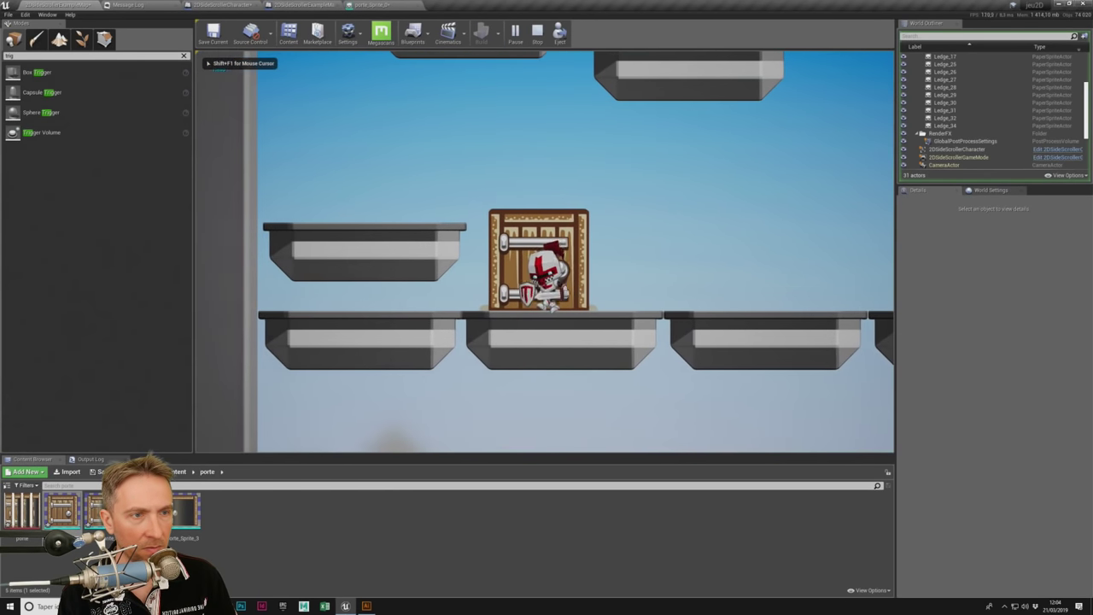
{"action": "key", "text": "a"}
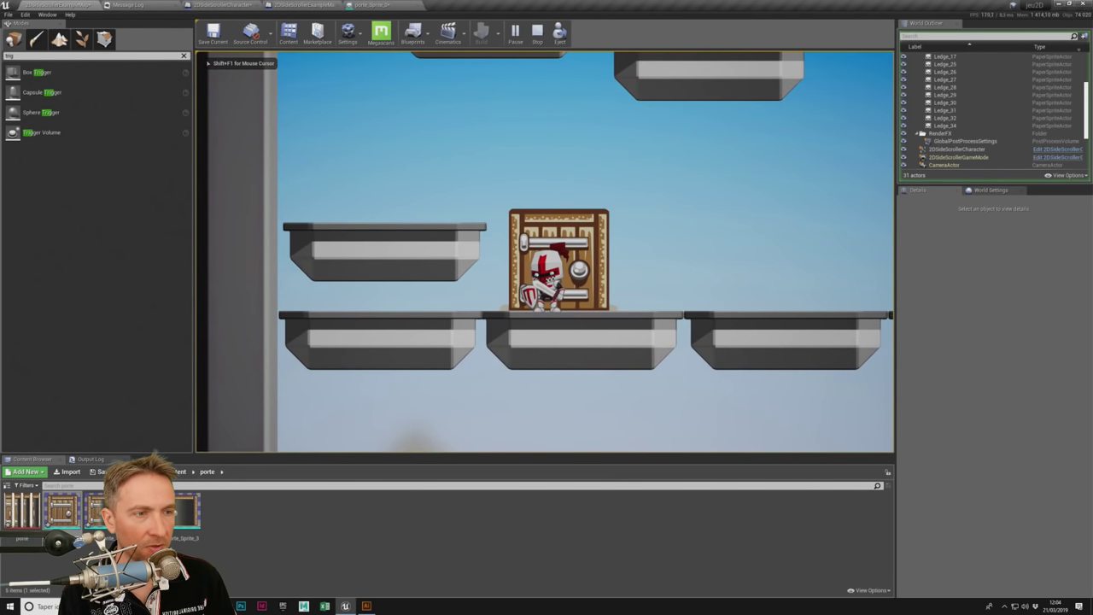
{"action": "key", "text": "Escape"}
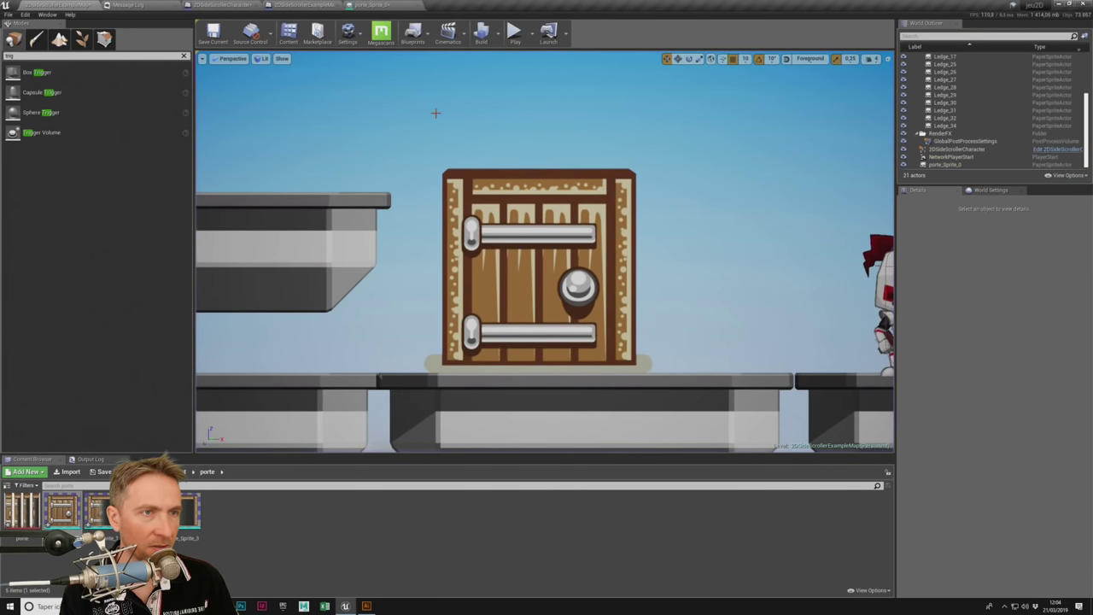
{"action": "left_click", "coordinate": [376, 5]}
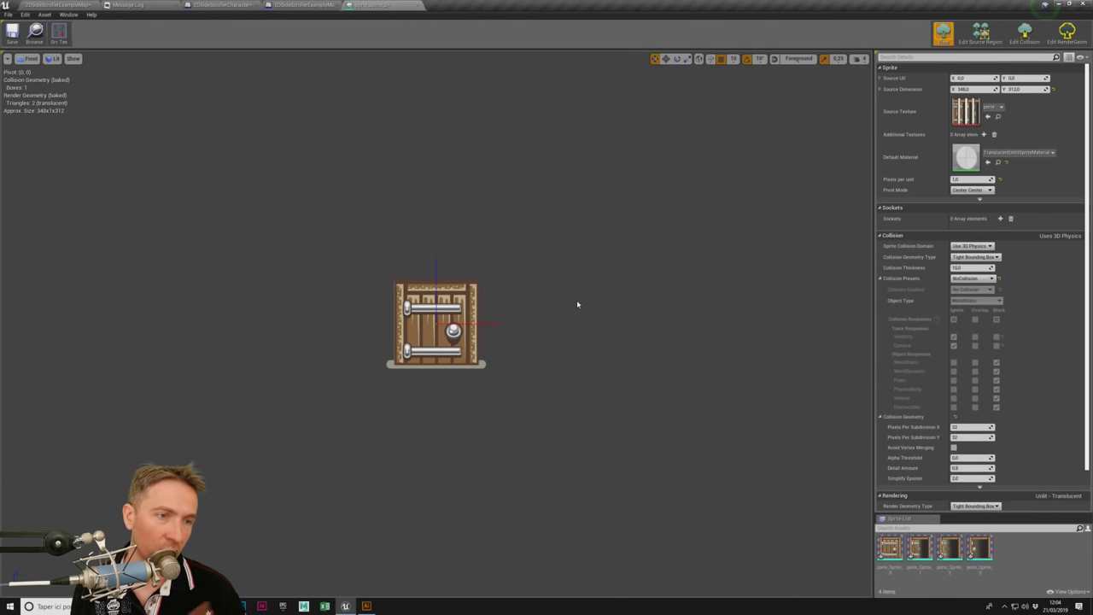
Step: In the Level Blueprint, select the Branch and Print String nodes and move them up slightly
{"action": "left_click", "coordinate": [299, 5]}
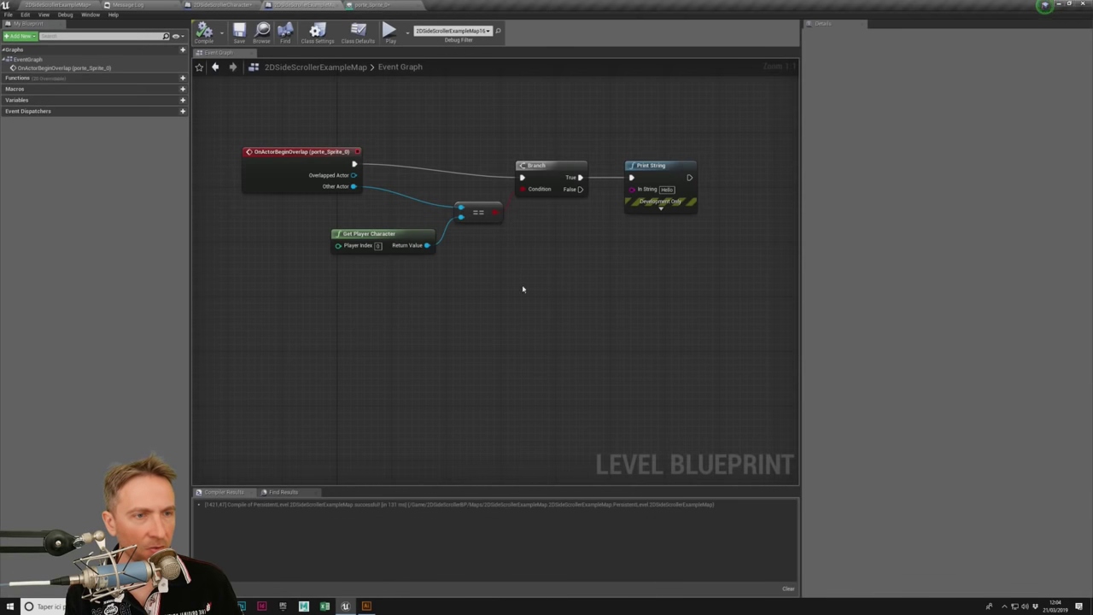
{"action": "right_click_drag", "start_coordinate": [506, 263], "coordinate": [408, 234]}
{"action": "left_click", "coordinate": [550, 294]}
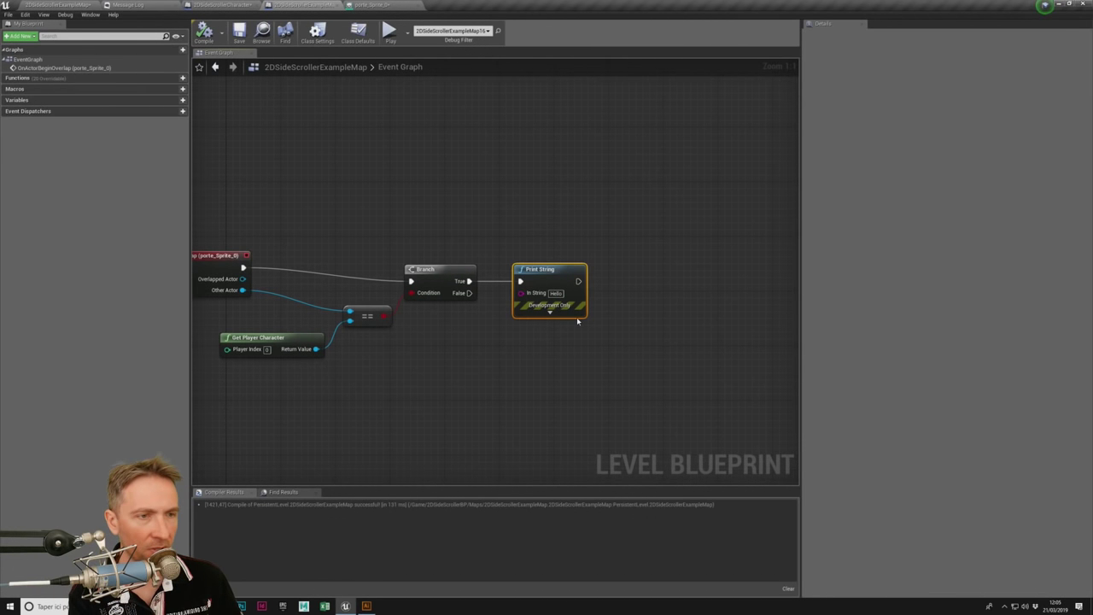
{"action": "right_click_drag", "start_coordinate": [579, 284], "coordinate": [600, 224]}
{"action": "left_click_drag", "start_coordinate": [600, 225], "coordinate": [478, 257]}
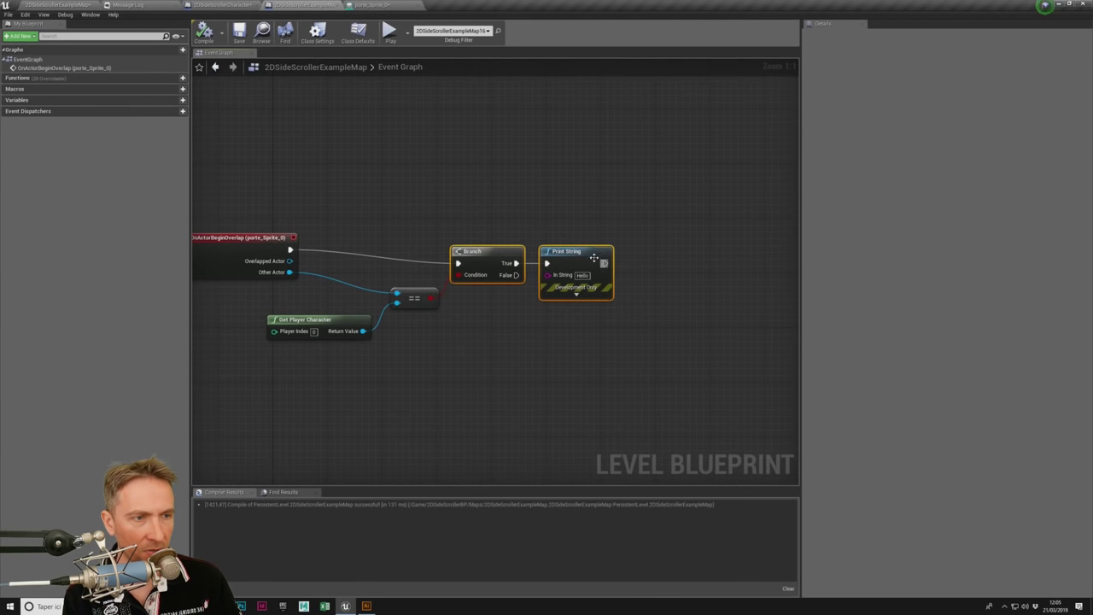
{"action": "left_click_drag", "start_coordinate": [572, 247], "coordinate": [573, 221]}
{"action": "scroll", "coordinate": [595, 250], "scroll_direction": "up", "scroll_amount": 7}
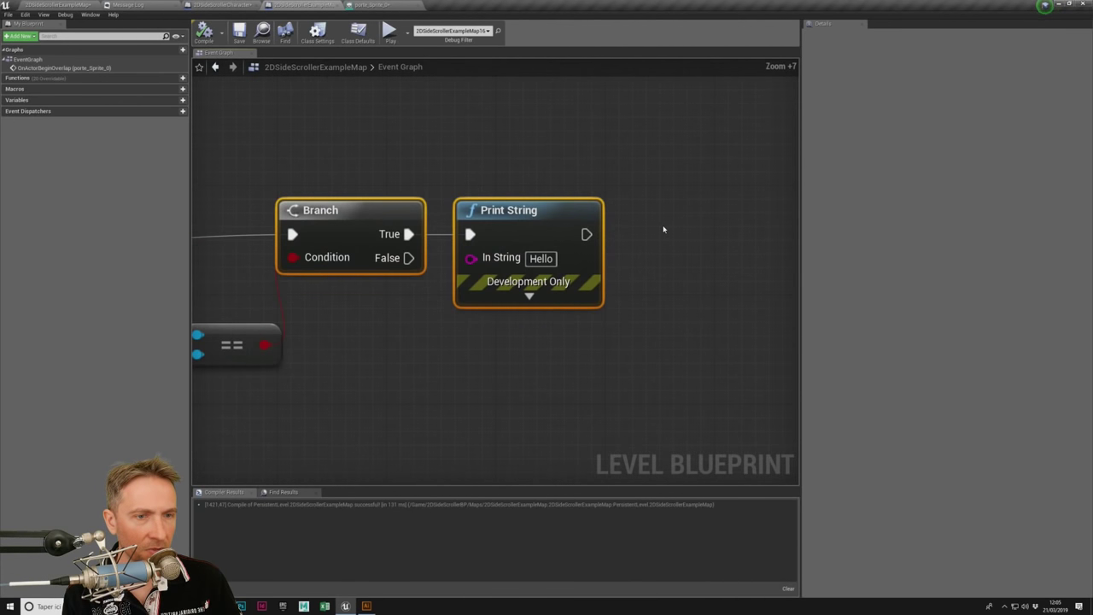
{"action": "right_click_drag", "start_coordinate": [490, 171], "coordinate": [611, 186]}
{"action": "right_click_drag", "start_coordinate": [575, 152], "coordinate": [307, 179]}
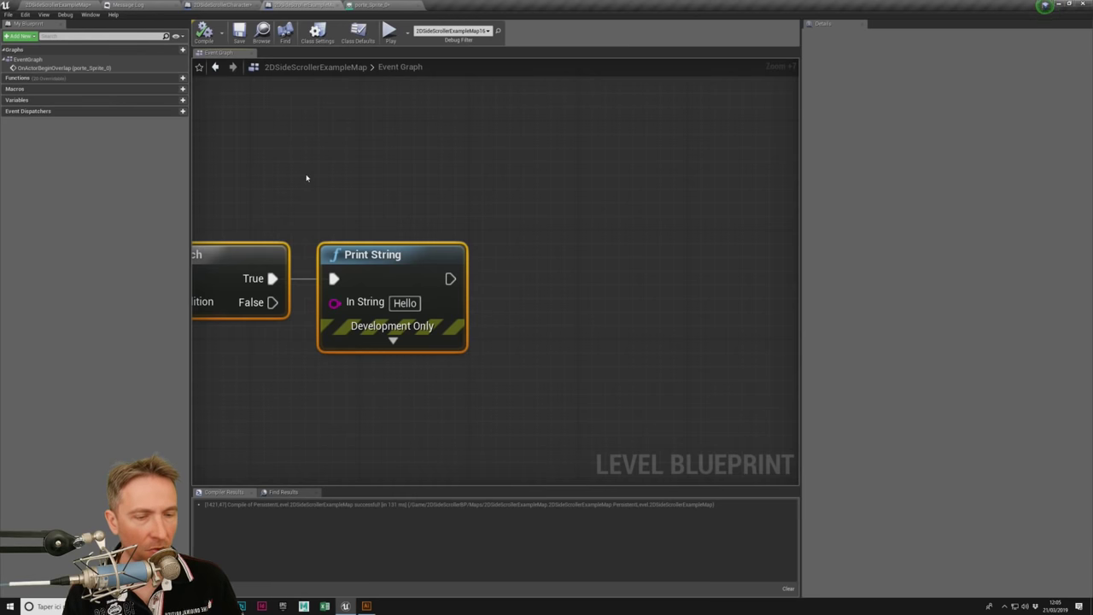
Step: Review the character's Select and Set Flipbook nodes, leaving the idle flipbook choice unchanged
{"action": "left_click", "coordinate": [243, 5]}
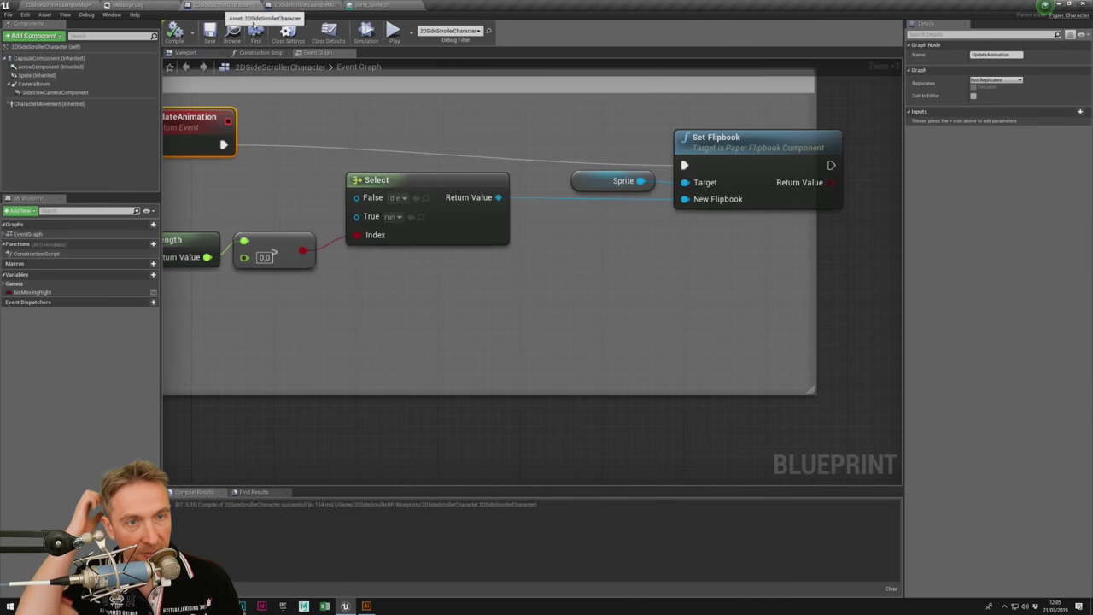
{"action": "right_click_drag", "start_coordinate": [551, 155], "coordinate": [790, 197]}
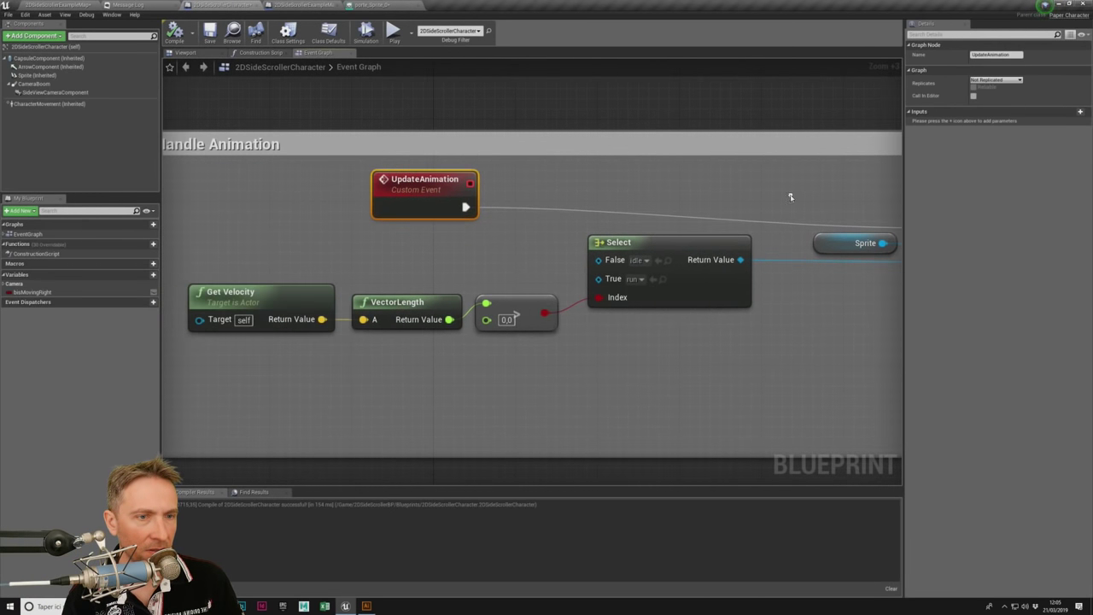
{"action": "right_click_drag", "start_coordinate": [752, 329], "coordinate": [657, 316]}
{"action": "left_click", "coordinate": [577, 244]}
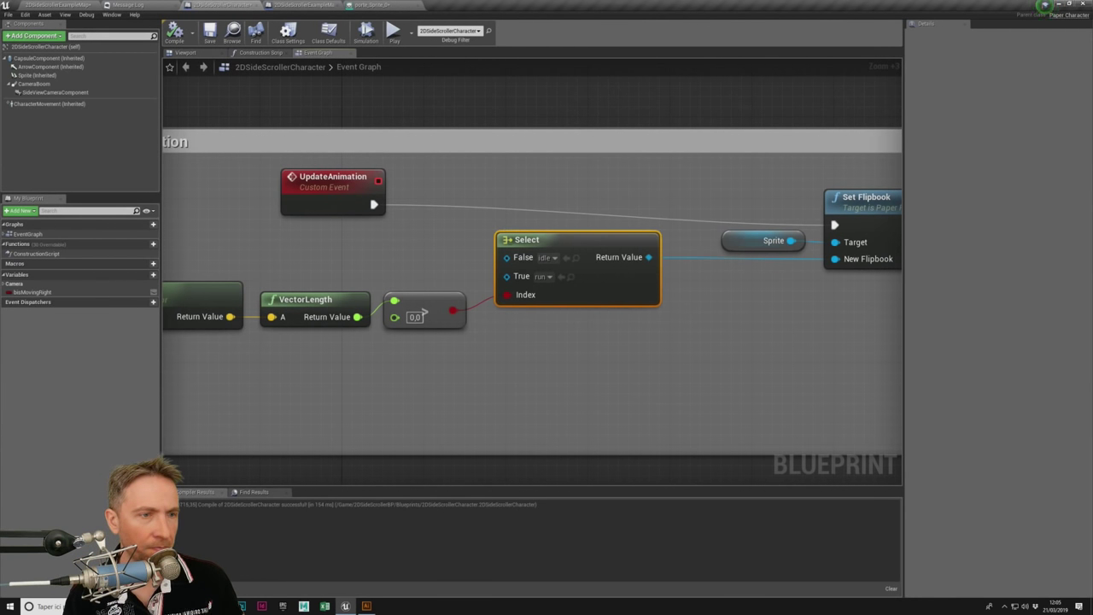
{"action": "right_click_drag", "start_coordinate": [492, 325], "coordinate": [305, 380]}
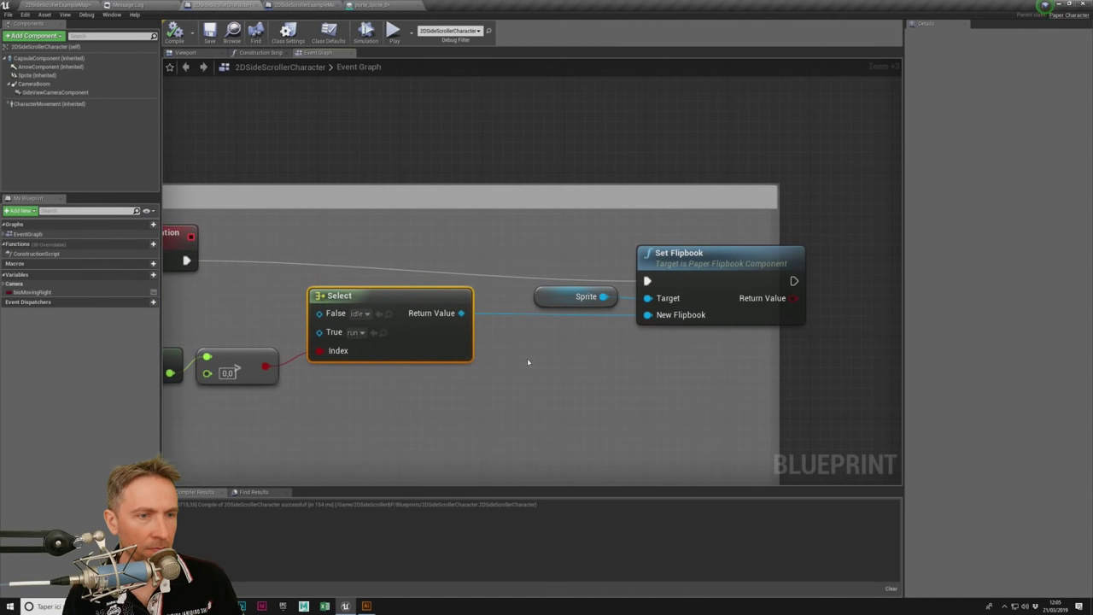
{"action": "left_click", "coordinate": [364, 314]}
{"action": "left_click", "coordinate": [384, 241]}
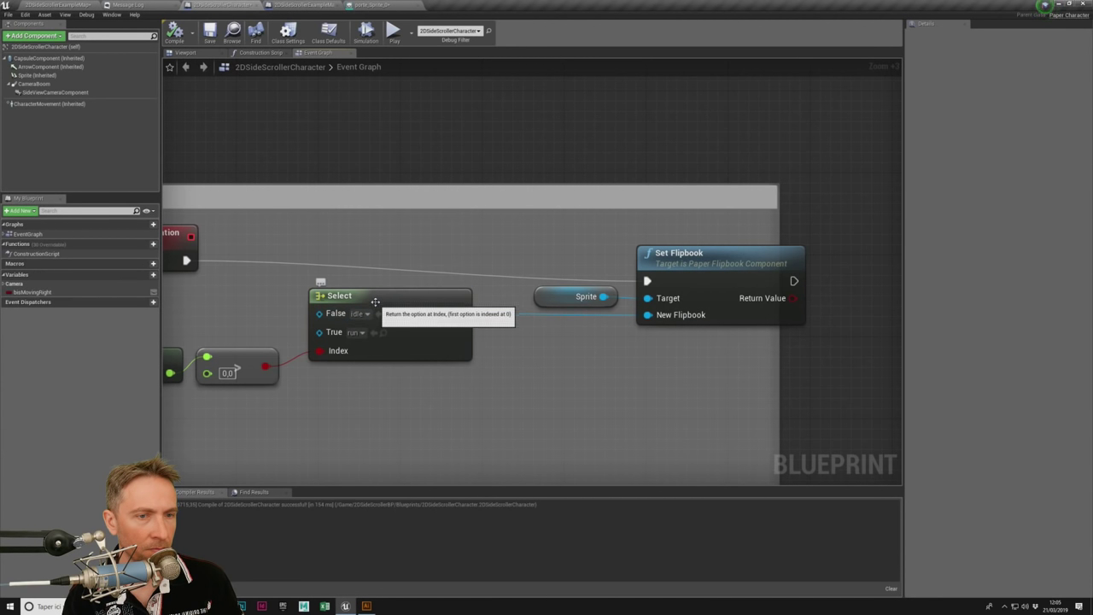
{"action": "right_click_drag", "start_coordinate": [375, 301], "coordinate": [582, 269]}
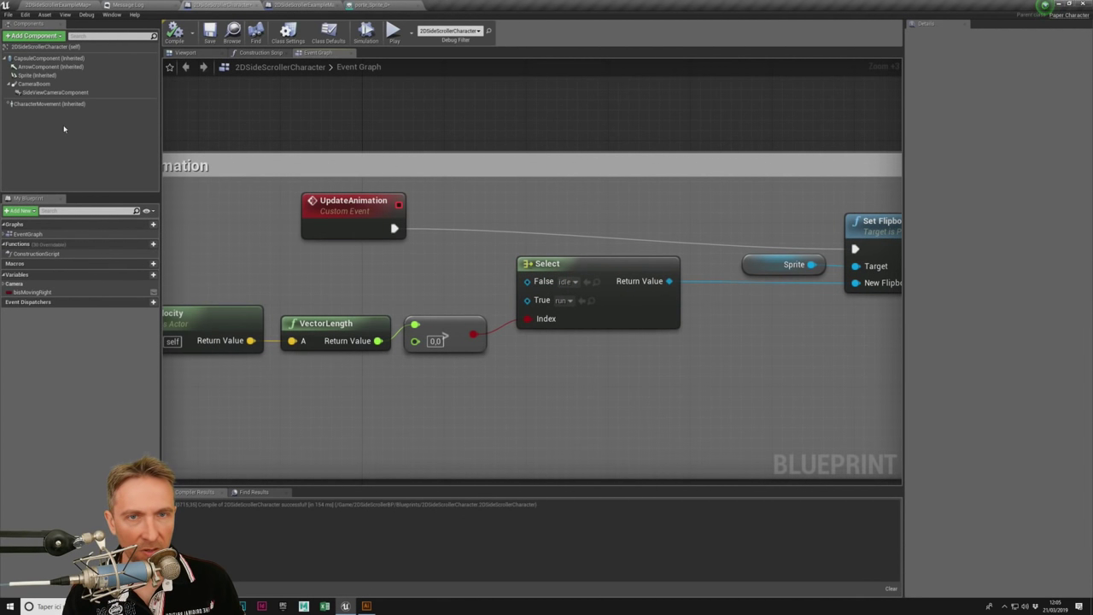
Step: Inspect the character's Sprite and CapsuleComponent properties and the Set Flipbook node
{"action": "left_click", "coordinate": [67, 76]}
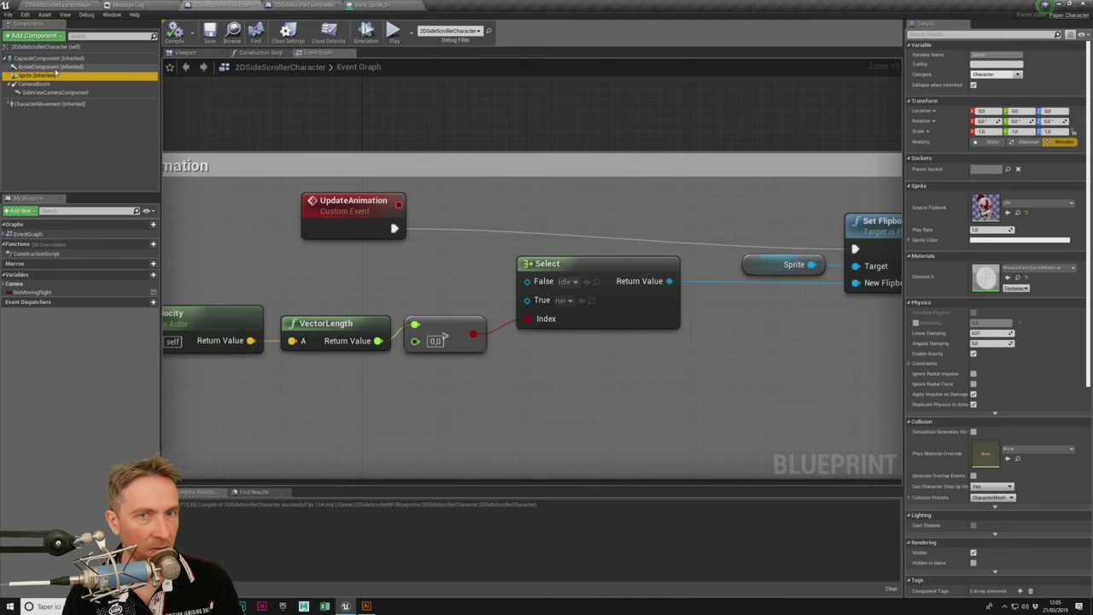
{"action": "left_click", "coordinate": [51, 67]}
{"action": "left_click", "coordinate": [51, 57]}
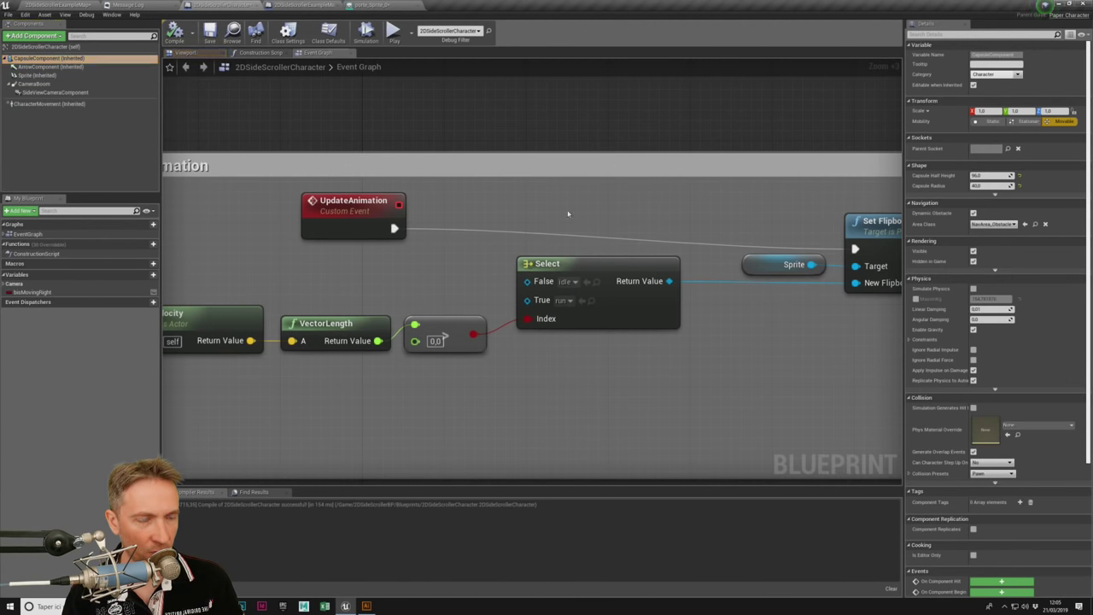
{"action": "right_click_drag", "start_coordinate": [596, 244], "coordinate": [450, 247]}
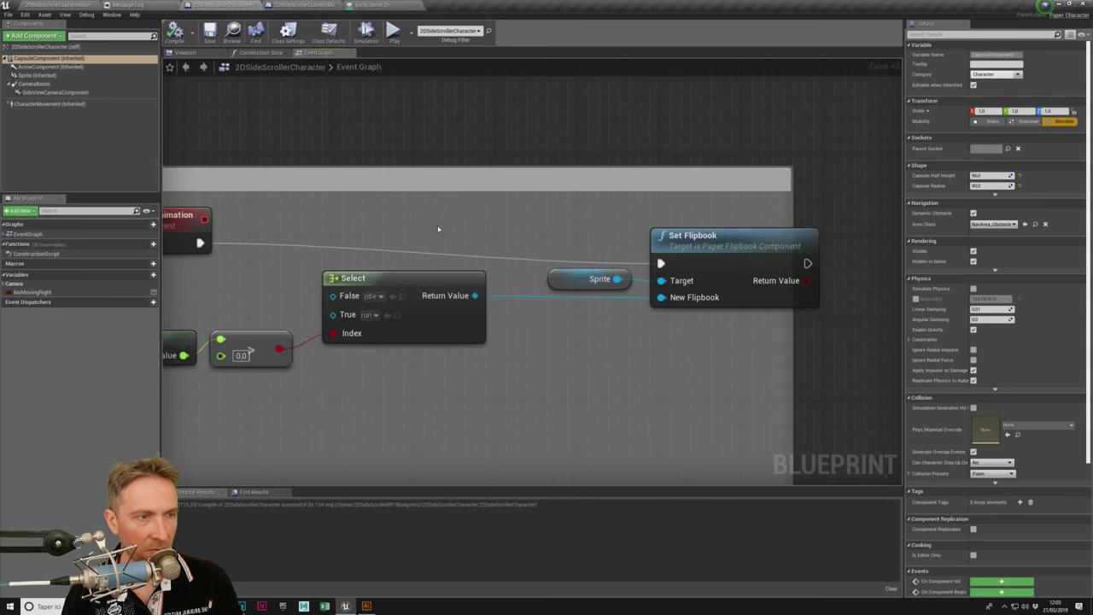
{"action": "right_click_drag", "start_coordinate": [359, 222], "coordinate": [479, 223]}
Step: Search Print String's action menu for 'sprite' and 'play spri' without adding a node, then return to the level
{"action": "left_click", "coordinate": [299, 5]}
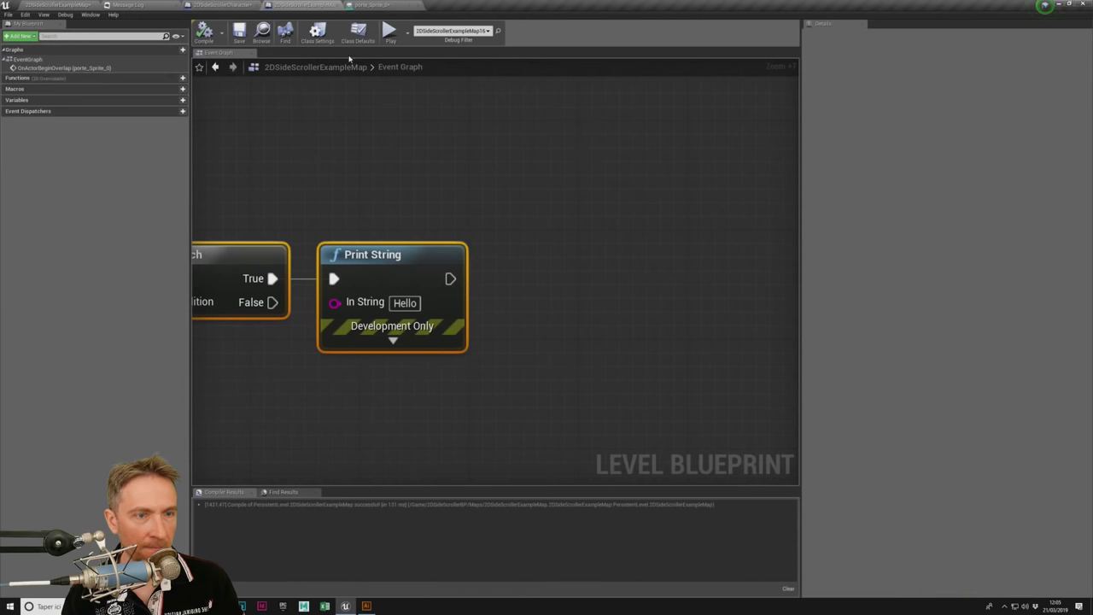
{"action": "left_click_drag", "start_coordinate": [549, 297], "coordinate": [602, 299]}
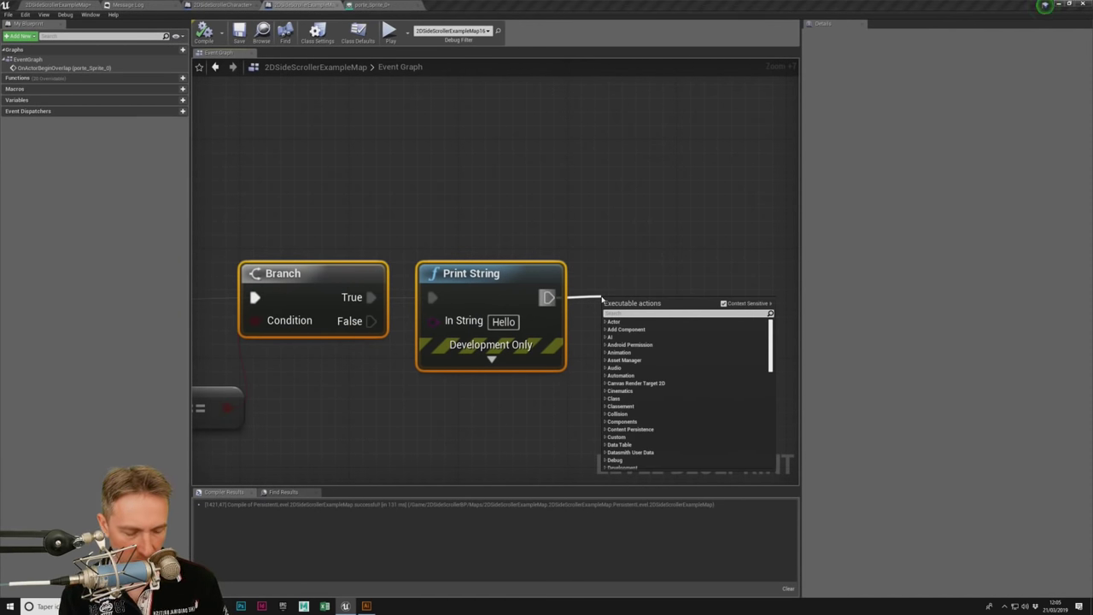
{"action": "type", "text": "sprite"}
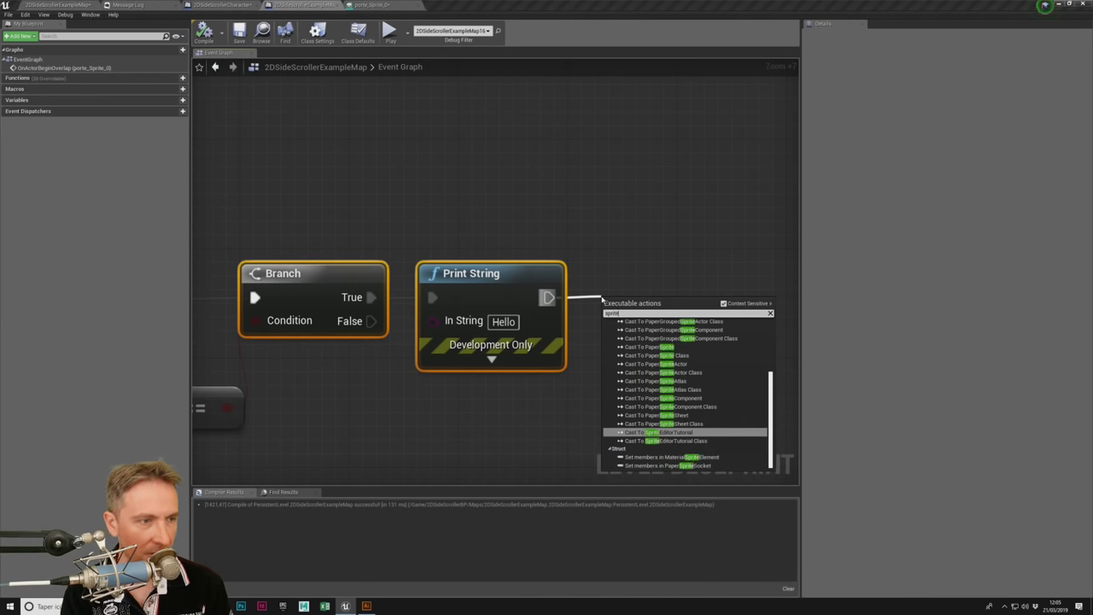
{"action": "scroll", "coordinate": [716, 384], "scroll_direction": "up", "scroll_amount": 10}
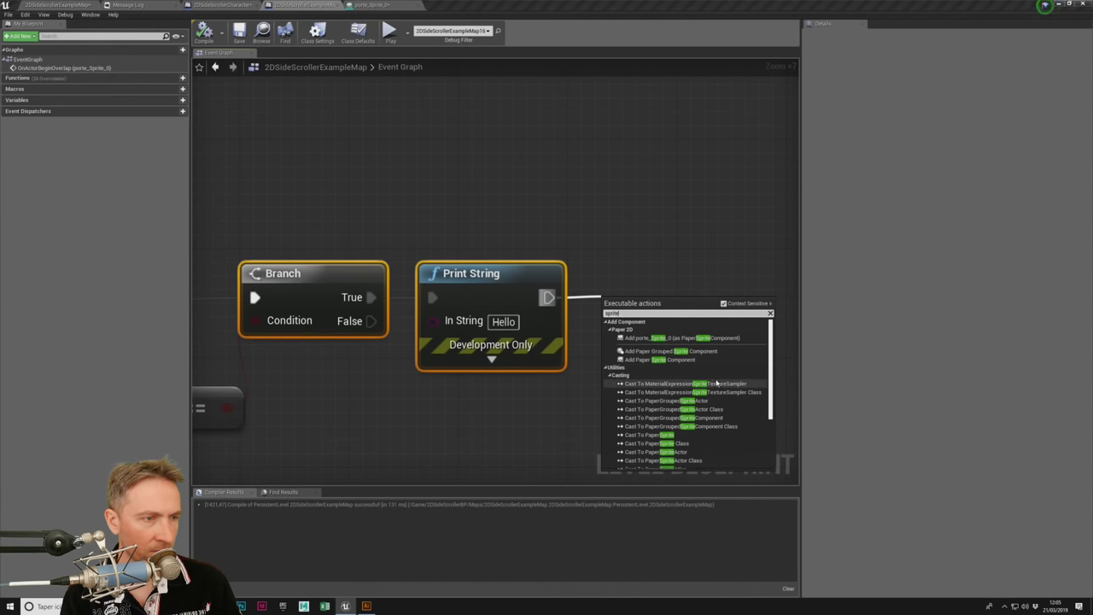
{"action": "scroll", "coordinate": [715, 384], "scroll_direction": "down", "scroll_amount": 5}
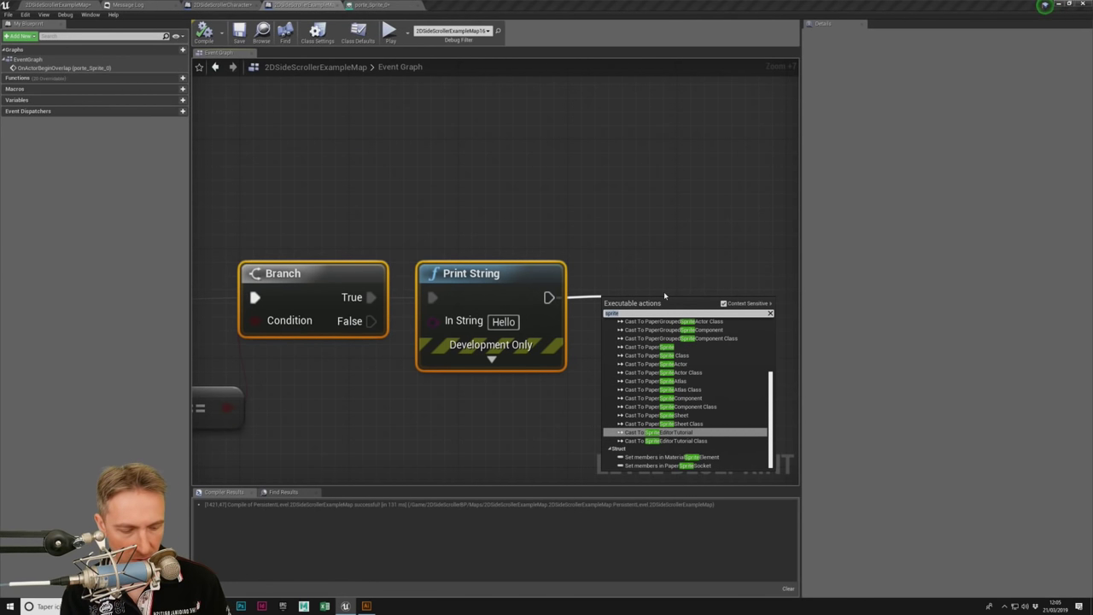
{"action": "type", "text": "play"}
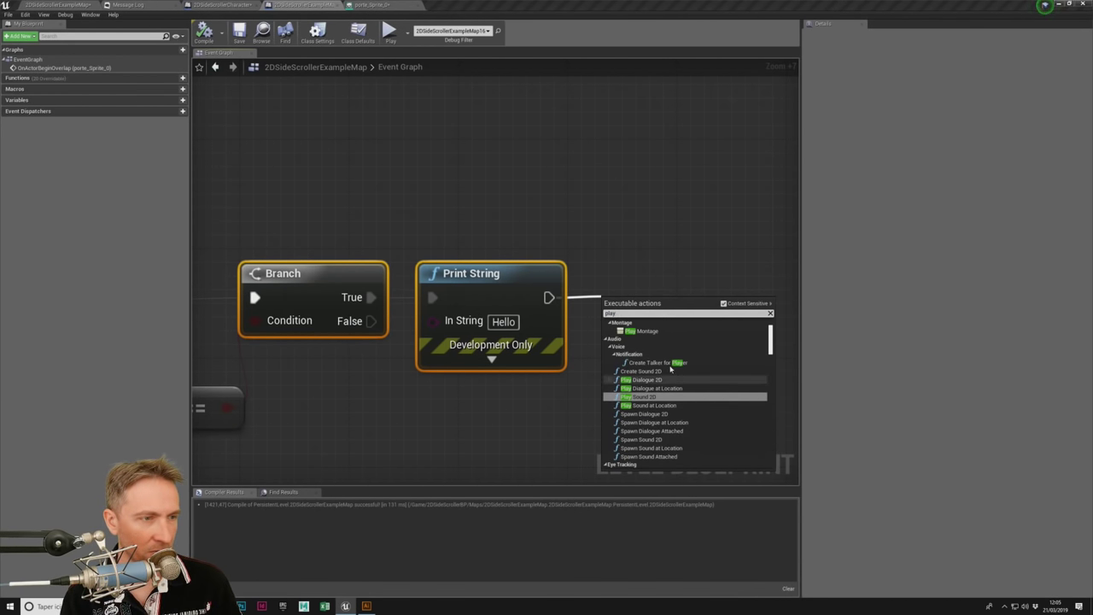
{"action": "type", "text": " spri"}
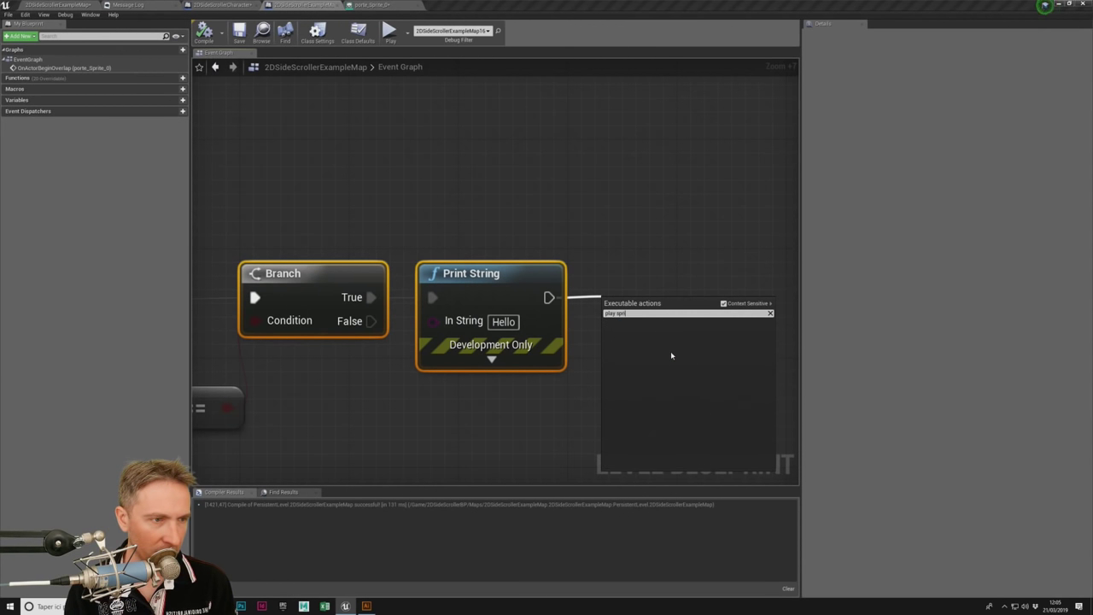
{"action": "key", "text": "BackSpace"}
{"action": "key", "text": "BackSpace"}
{"action": "key", "text": "BackSpace"}
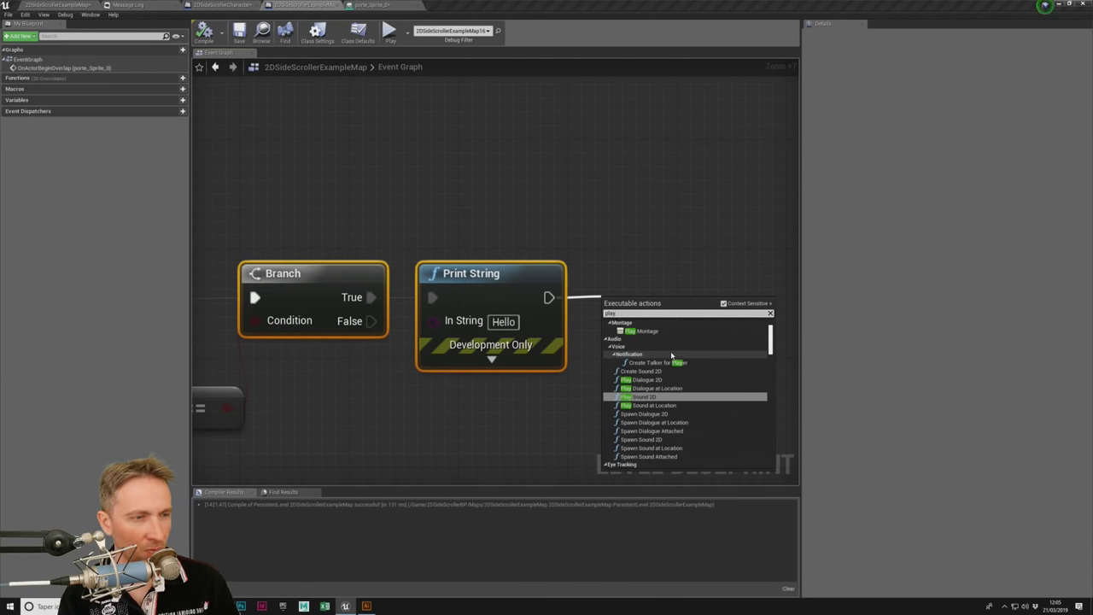
{"action": "key", "text": "BackSpace"}
{"action": "key", "text": "BackSpace"}
{"action": "key", "text": "BackSpace"}
{"action": "type", "text": "sprite"}
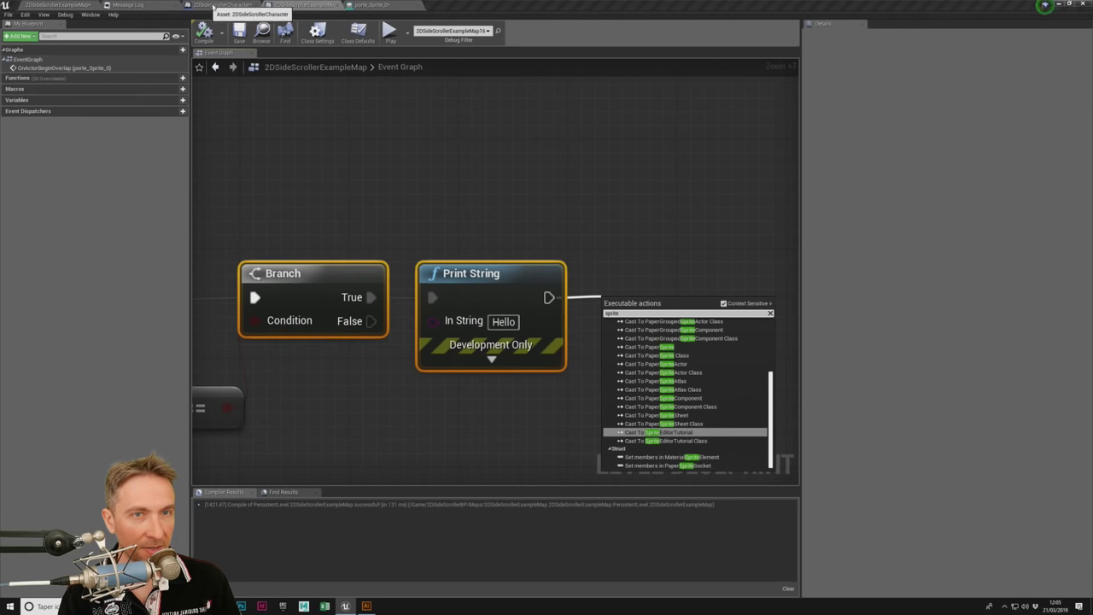
{"action": "left_click", "coordinate": [220, 5]}
{"action": "left_click", "coordinate": [60, 5]}
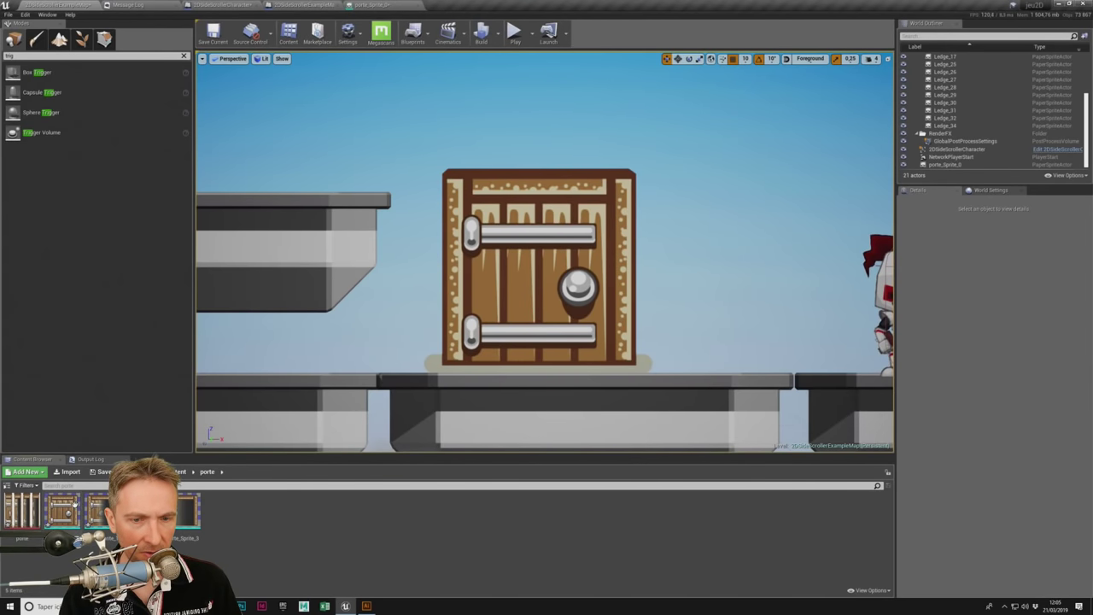
Step: Create the animPorte flipbook from the selected door sprites in the Content Browser
{"action": "right_click", "coordinate": [187, 506]}
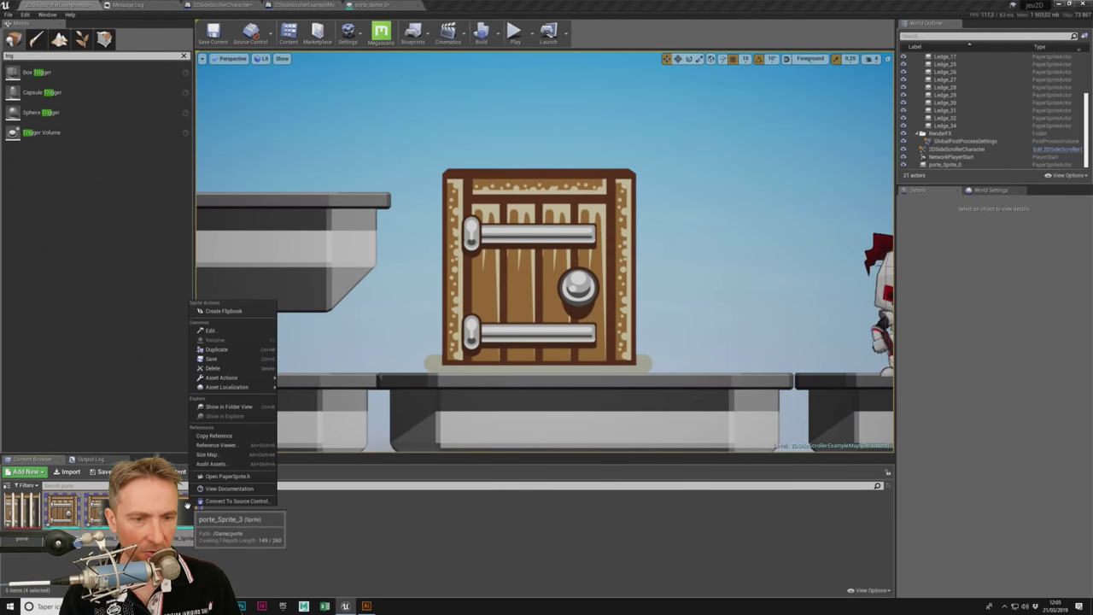
{"action": "left_click", "coordinate": [226, 312]}
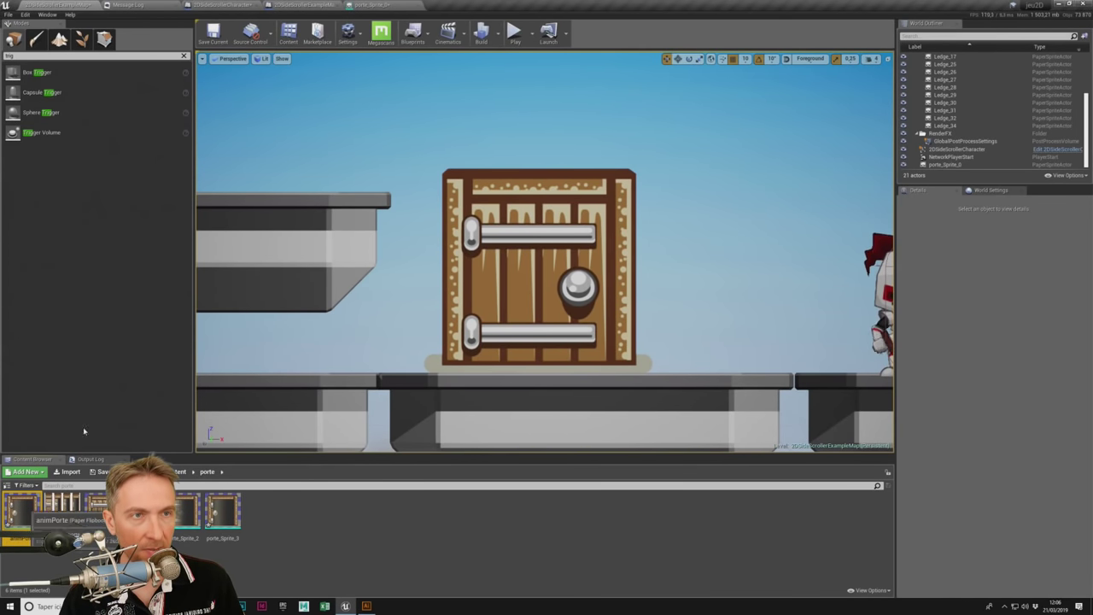
{"action": "left_click", "coordinate": [303, 4]}
Step: From Print String's exec output, search 'flipb' and add an animPorte Paper Flipbook Component node
{"action": "right_click", "coordinate": [600, 340]}
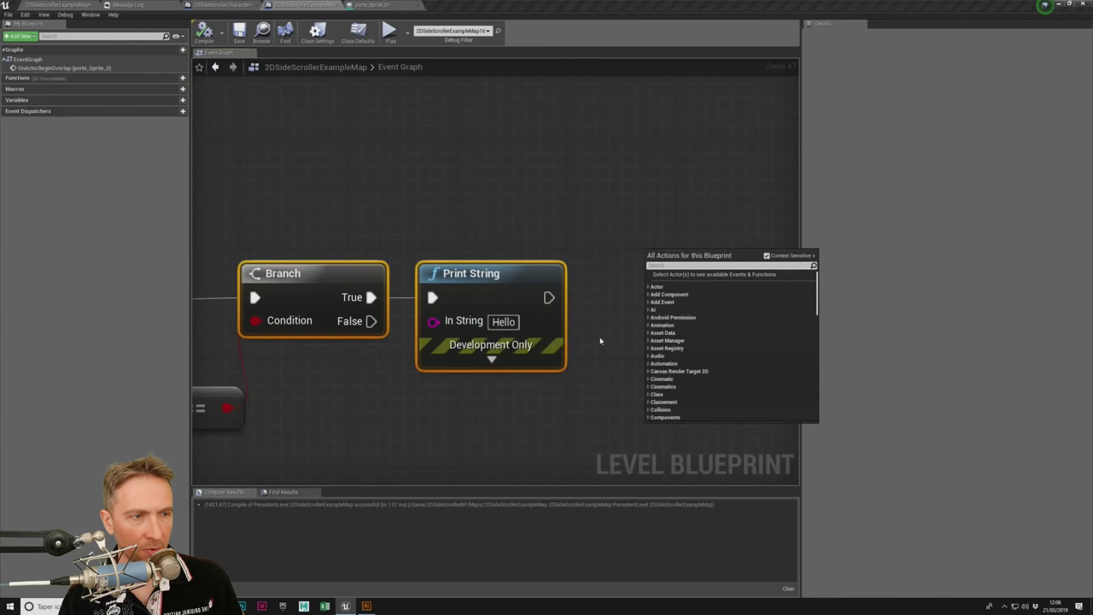
{"action": "right_click_drag", "start_coordinate": [602, 259], "coordinate": [470, 155]}
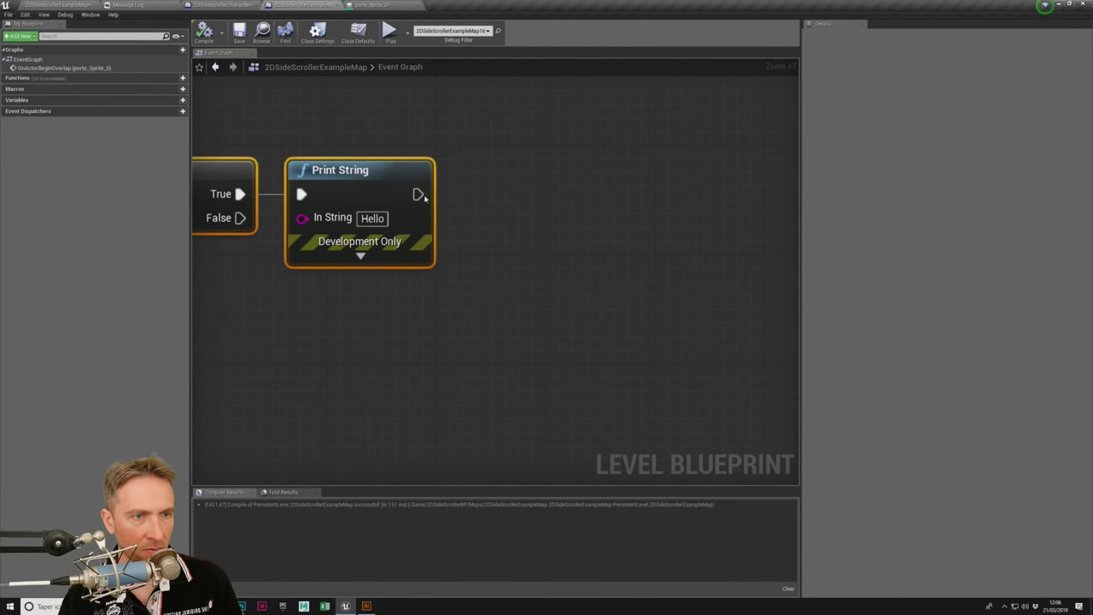
{"action": "left_click_drag", "start_coordinate": [418, 195], "coordinate": [522, 196]}
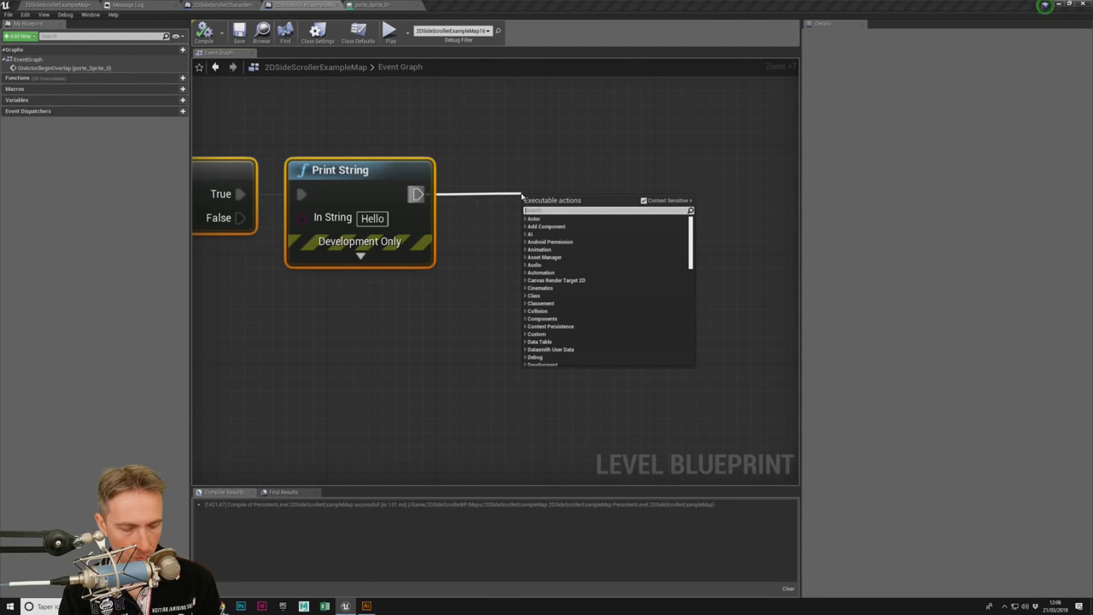
{"action": "type", "text": "flip"}
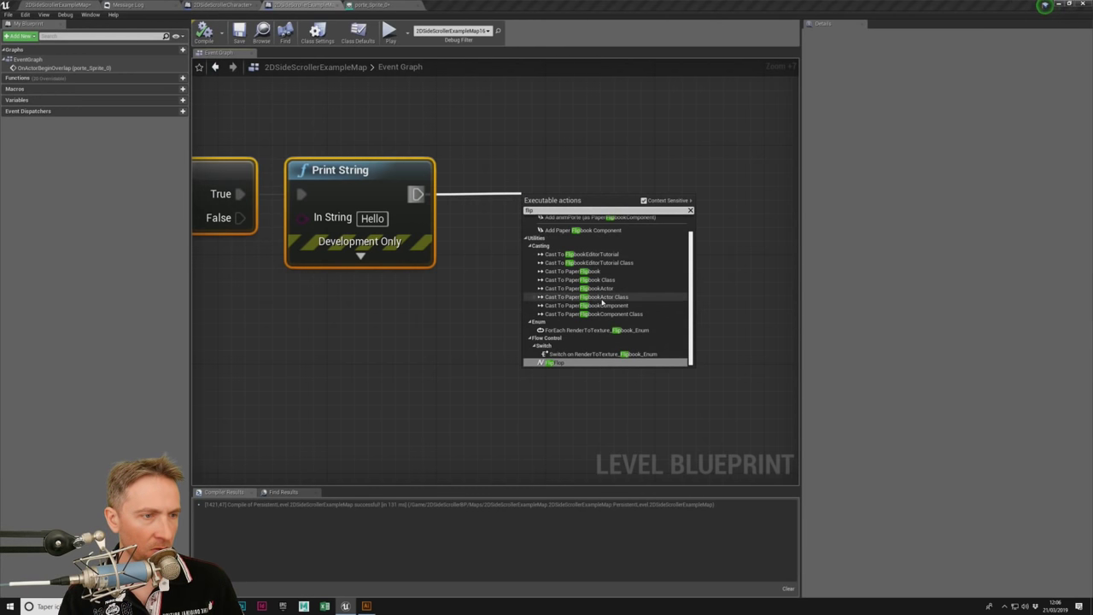
{"action": "type", "text": "bo"}
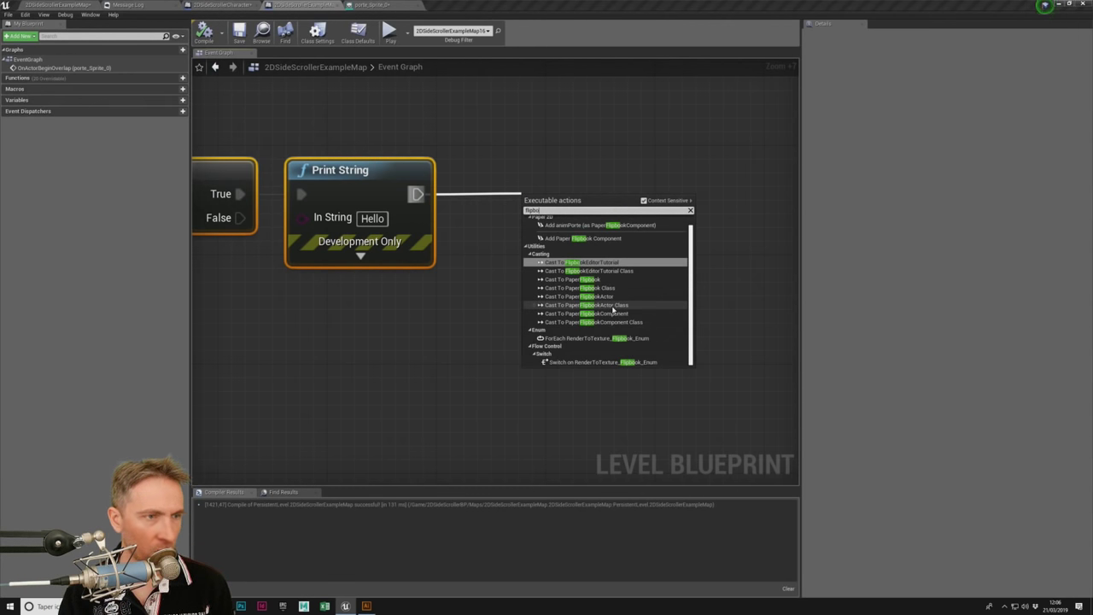
{"action": "scroll", "coordinate": [617, 309], "scroll_direction": "up", "scroll_amount": 1}
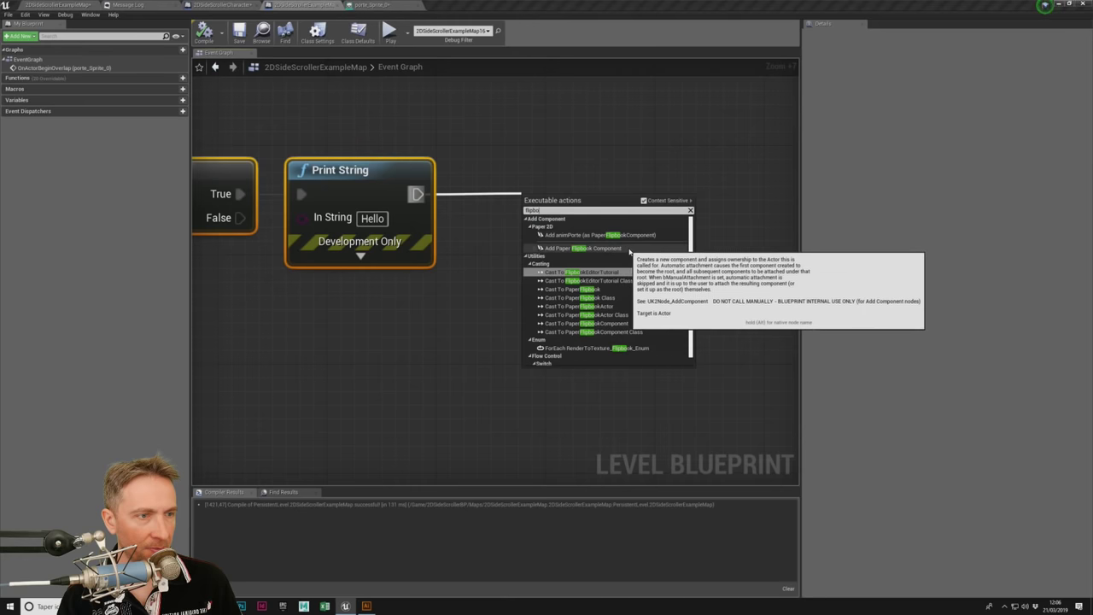
{"action": "scroll", "coordinate": [629, 313], "scroll_direction": "up", "scroll_amount": 1}
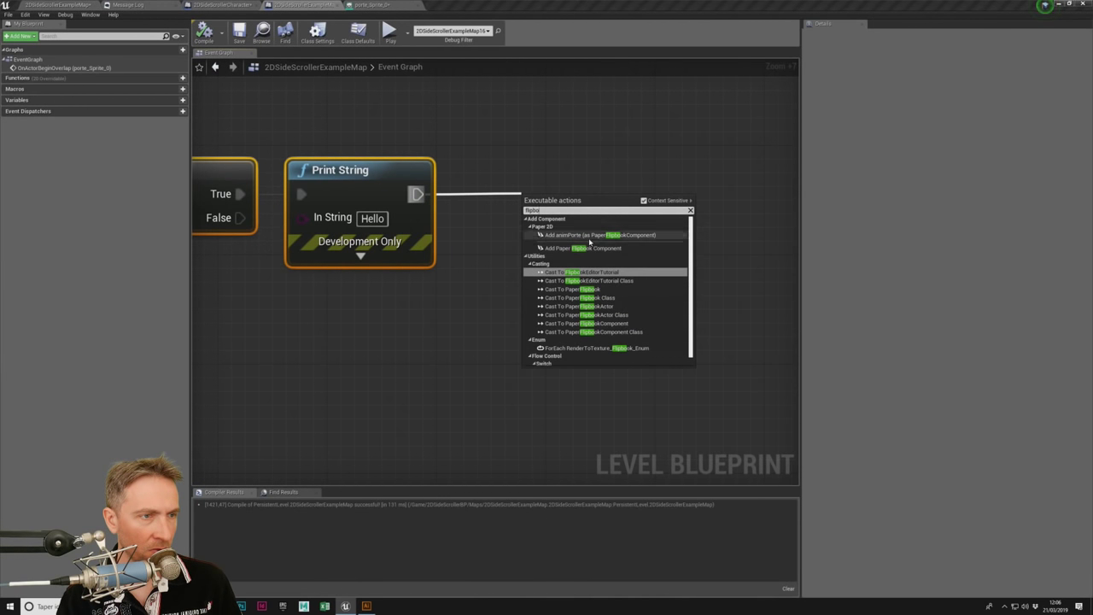
{"action": "left_click", "coordinate": [586, 237]}
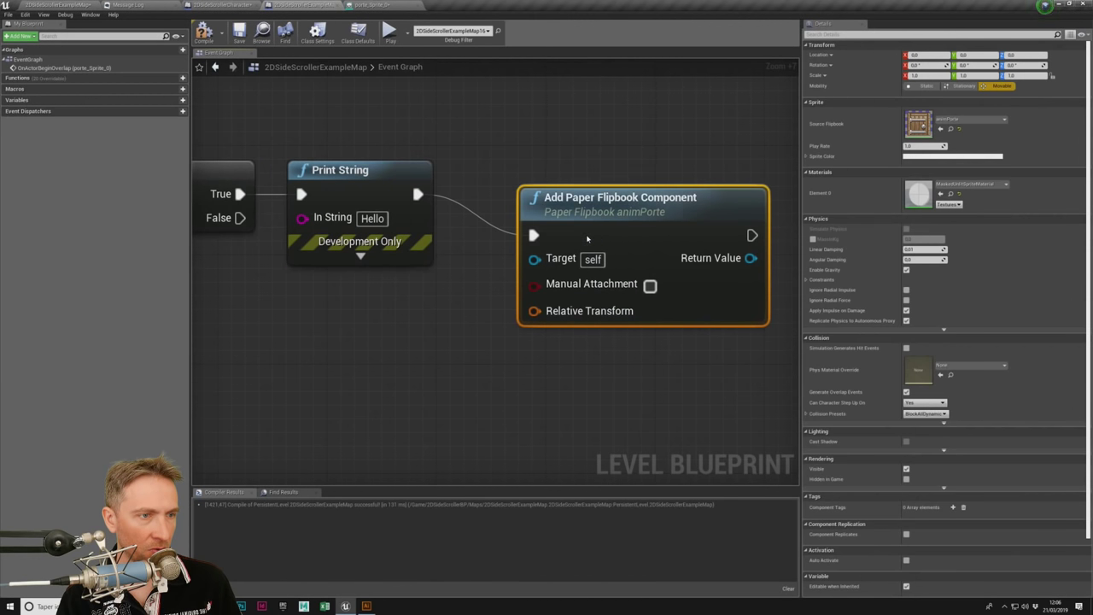
Step: Position the animPorte flipbook node beside Print String and compile the Level Blueprint
{"action": "left_click_drag", "start_coordinate": [600, 199], "coordinate": [600, 160]}
{"action": "left_click", "coordinate": [575, 127]}
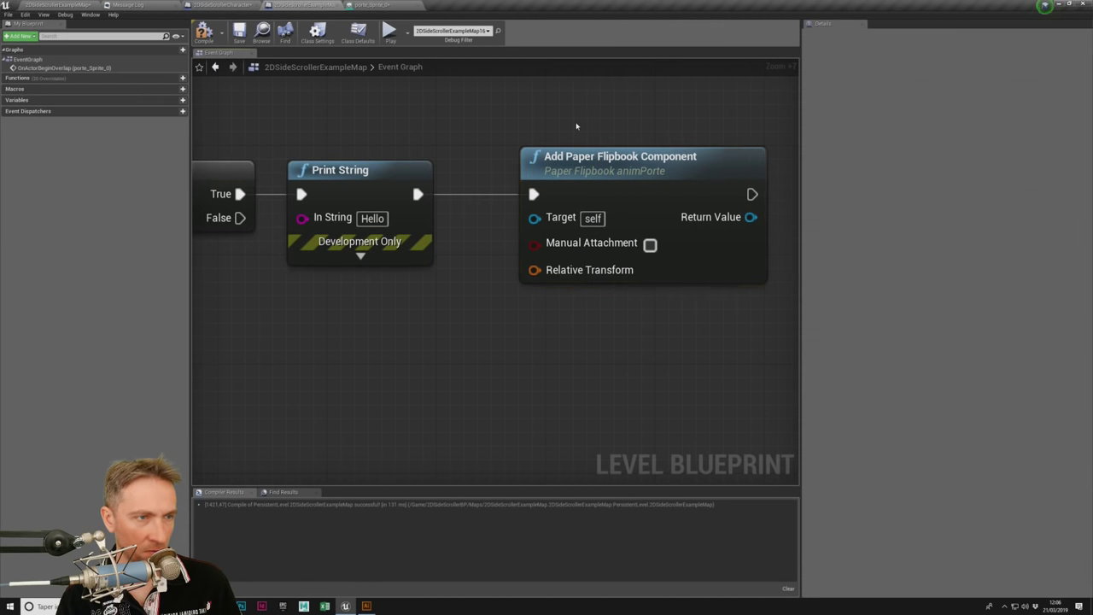
{"action": "right_click_drag", "start_coordinate": [575, 128], "coordinate": [505, 162]}
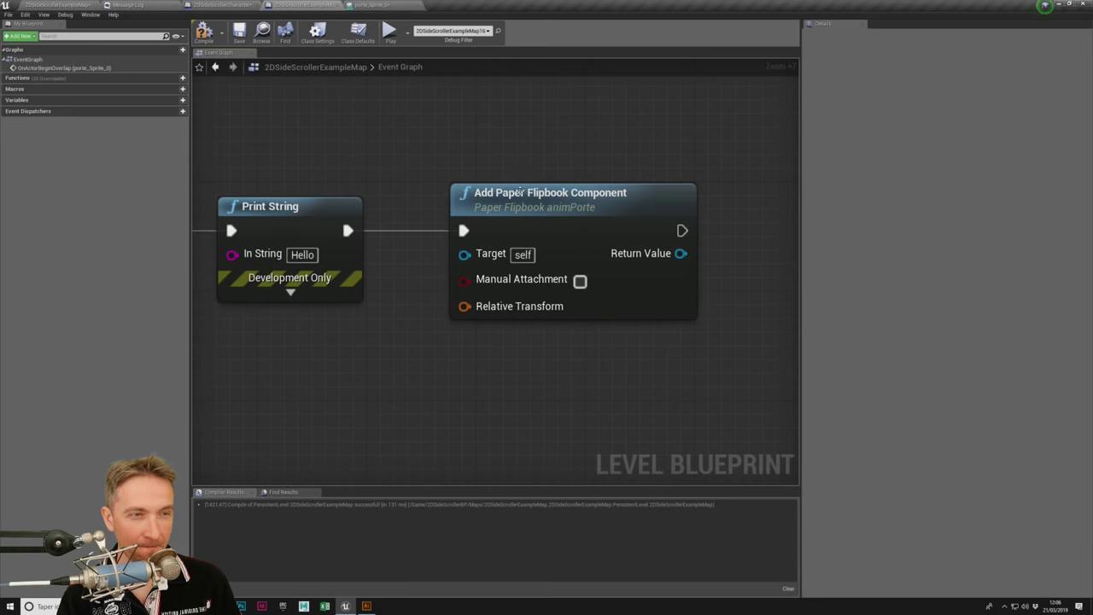
{"action": "left_click_drag", "start_coordinate": [520, 191], "coordinate": [496, 201]}
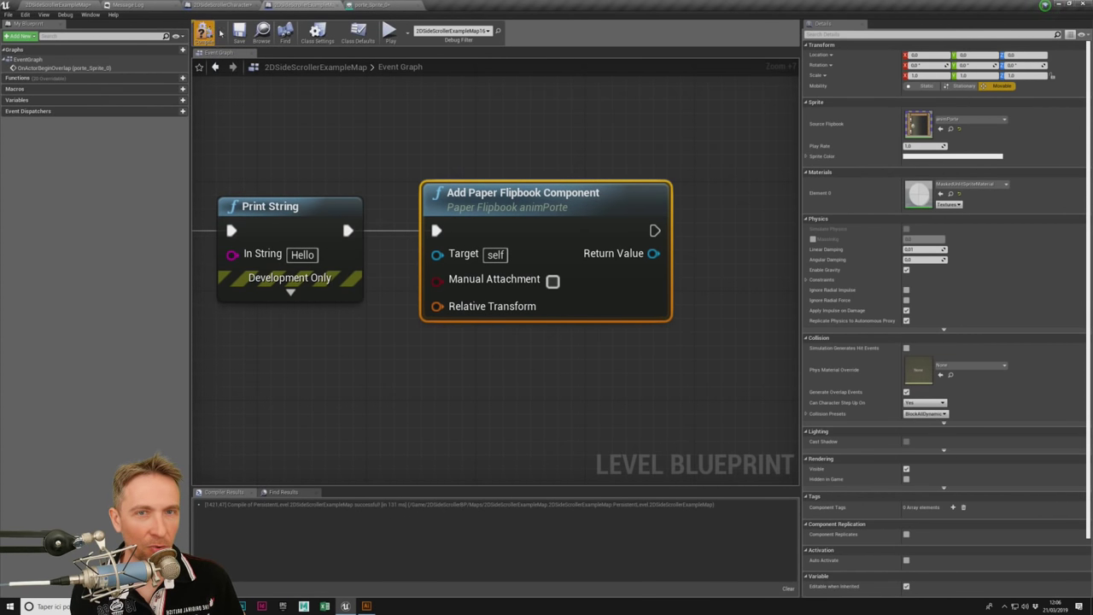
{"action": "left_click", "coordinate": [239, 33]}
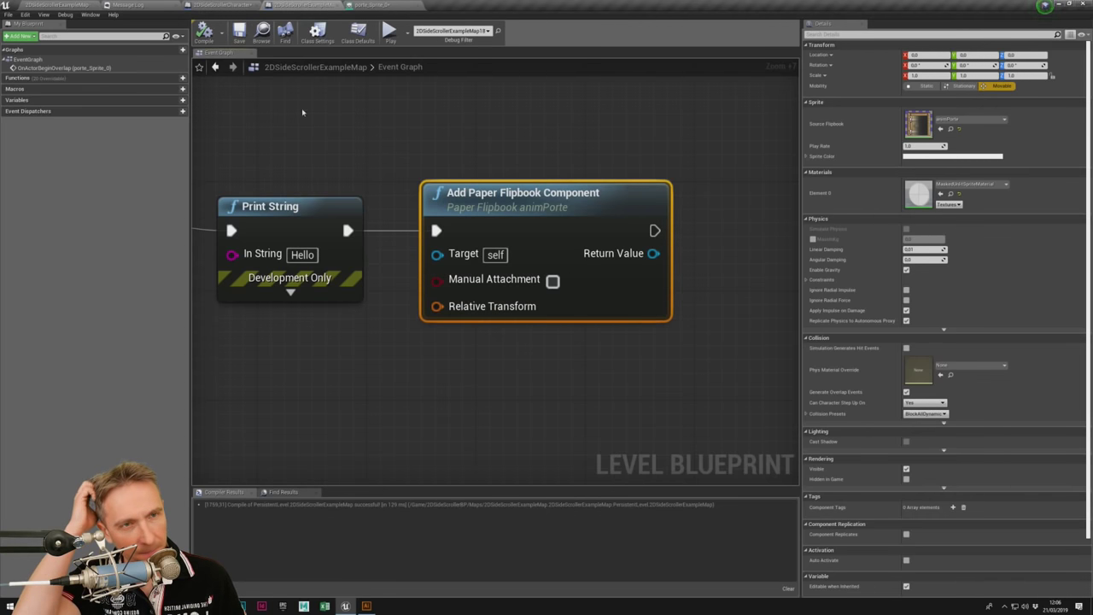
Step: Test-play the level, walking the knight left to the door and back right, then stop
{"action": "left_click", "coordinate": [389, 32]}
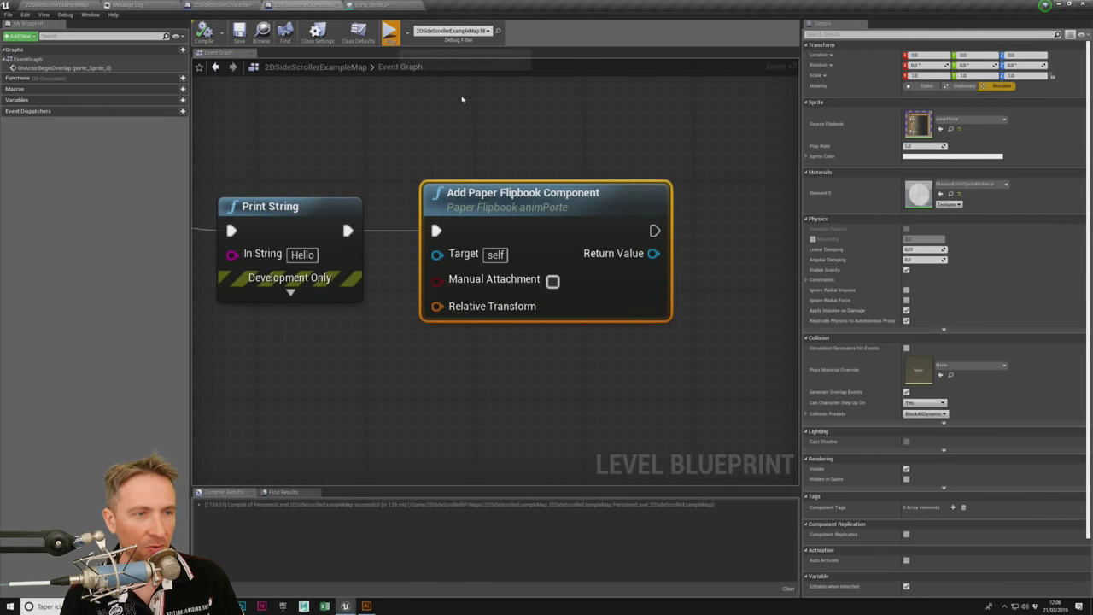
{"action": "key", "text": "Left"}
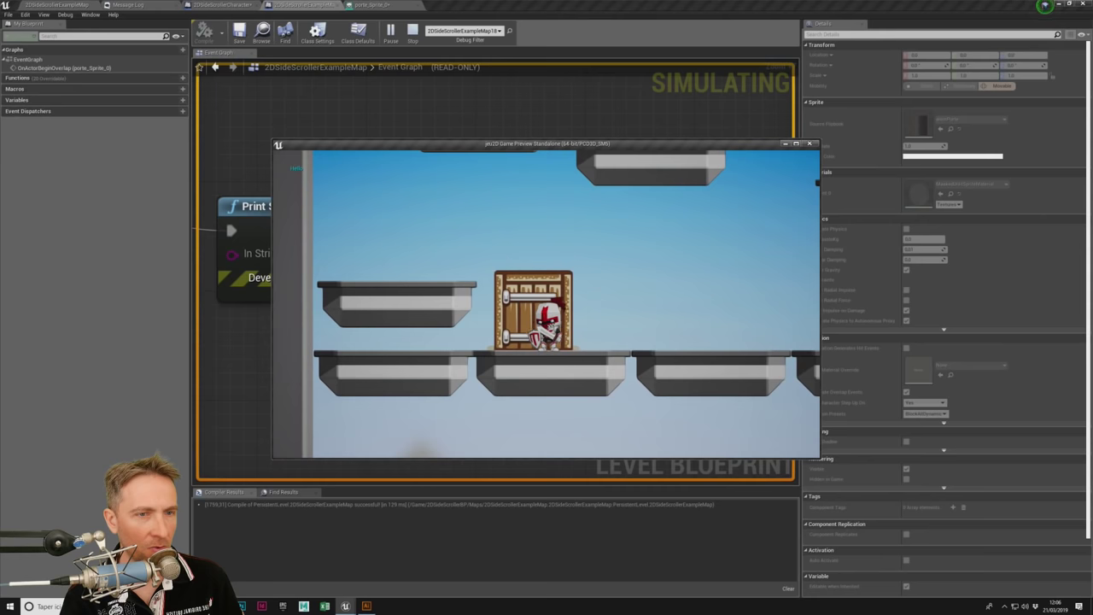
{"action": "key", "text": "Right"}
{"action": "key", "text": "Escape"}
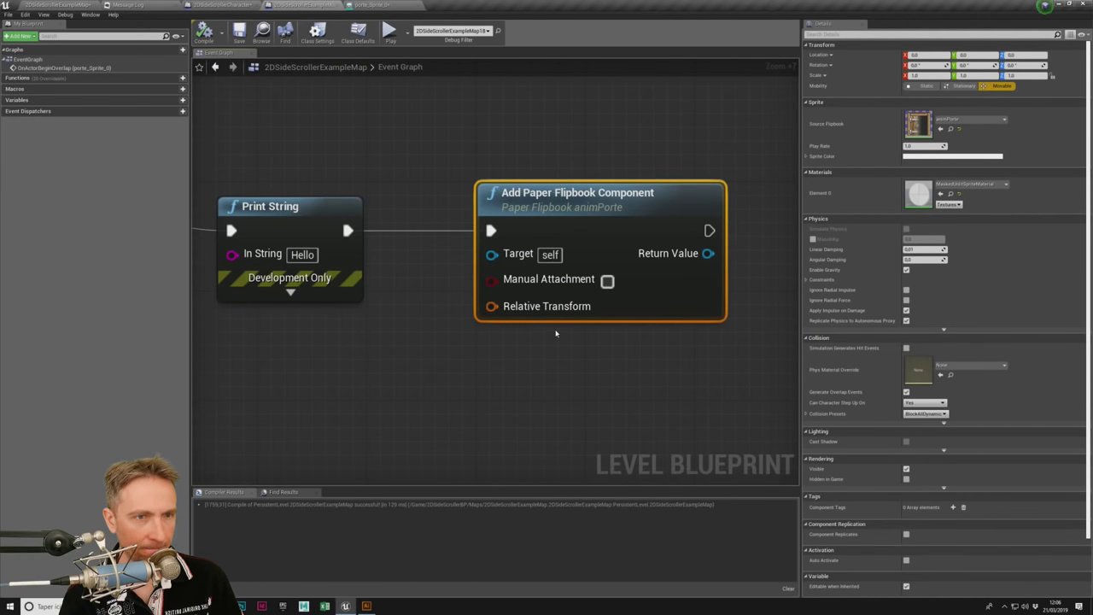
{"action": "left_click", "coordinate": [280, 134]}
{"action": "left_click", "coordinate": [75, 6]}
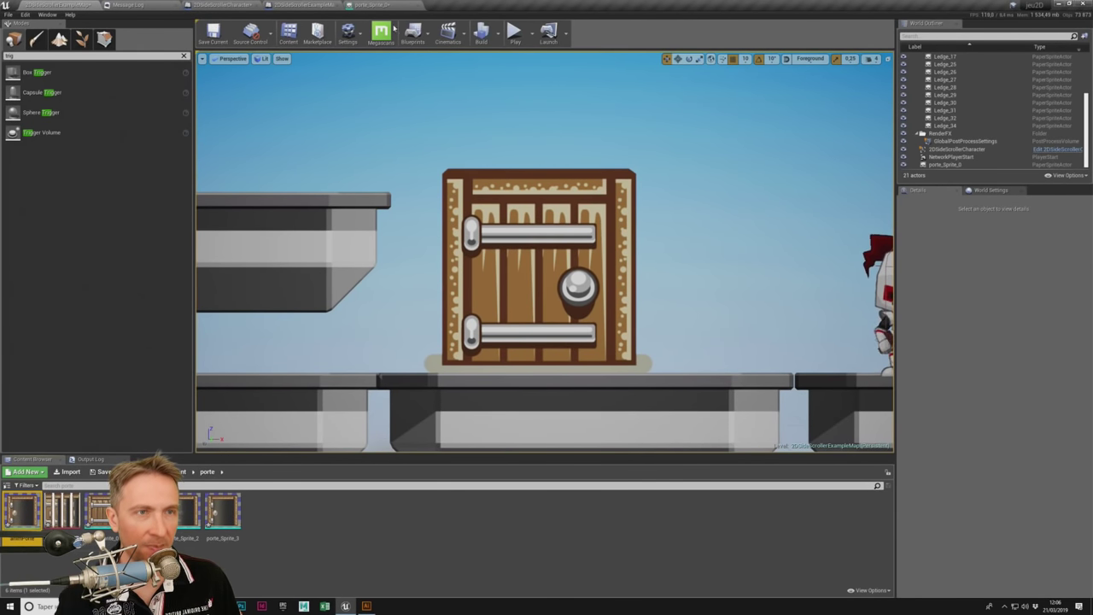
Step: Preview animPorte, then search actions for 'paper' and 'play fl' with Context Sensitive off
{"action": "double_click", "coordinate": [22, 508]}
{"action": "left_click", "coordinate": [300, 4]}
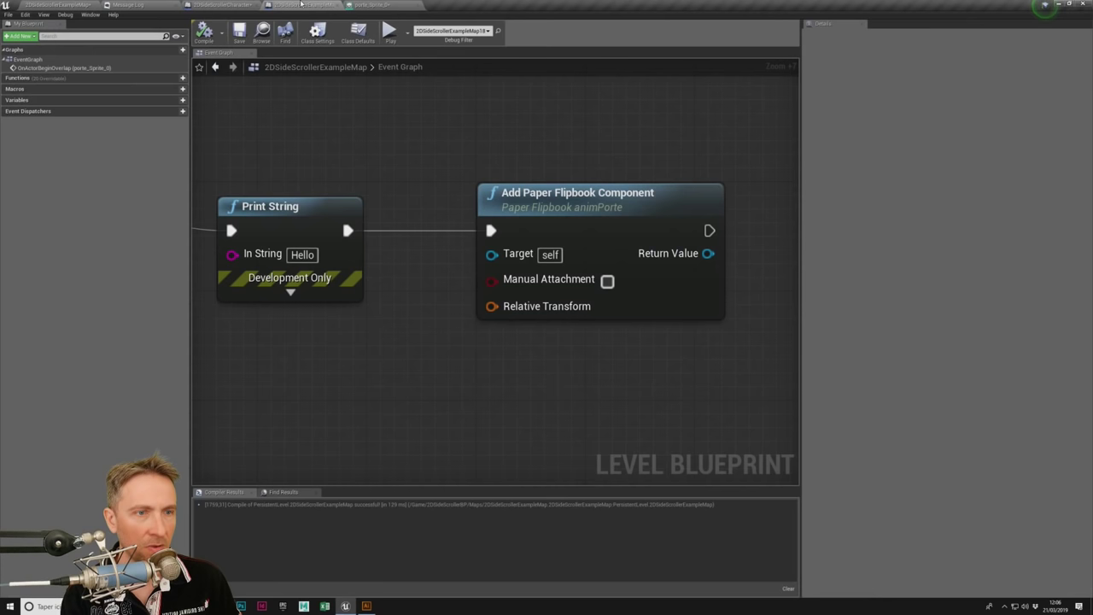
{"action": "right_click", "coordinate": [403, 396]}
{"action": "type", "text": "paper"}
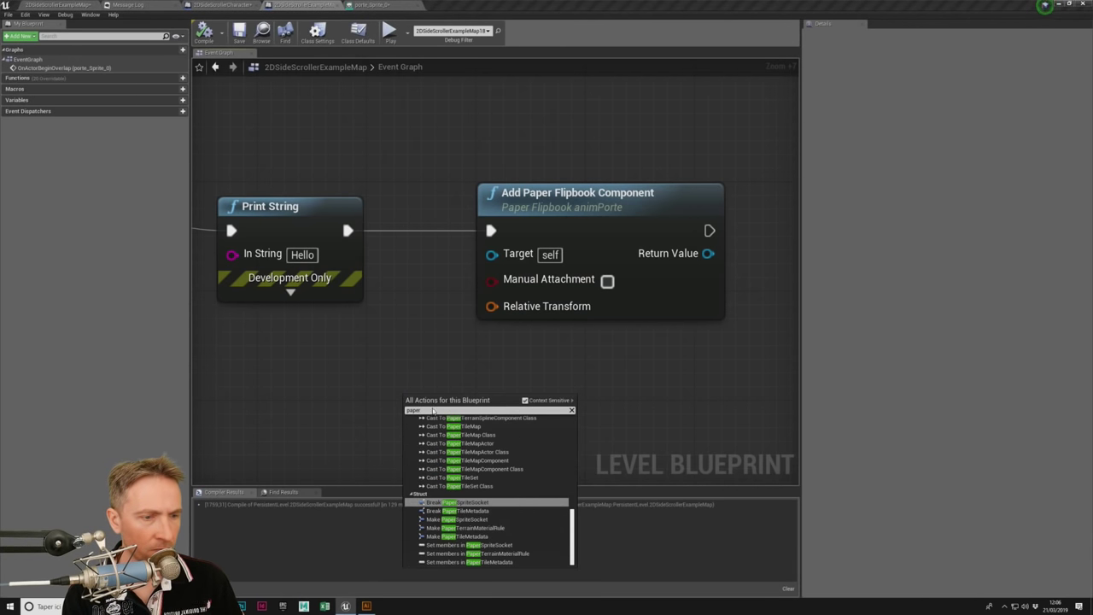
{"action": "scroll", "coordinate": [536, 514], "scroll_direction": "up", "scroll_amount": 5}
{"action": "scroll", "coordinate": [537, 514], "scroll_direction": "up", "scroll_amount": 3}
{"action": "scroll", "coordinate": [536, 514], "scroll_direction": "up", "scroll_amount": 5}
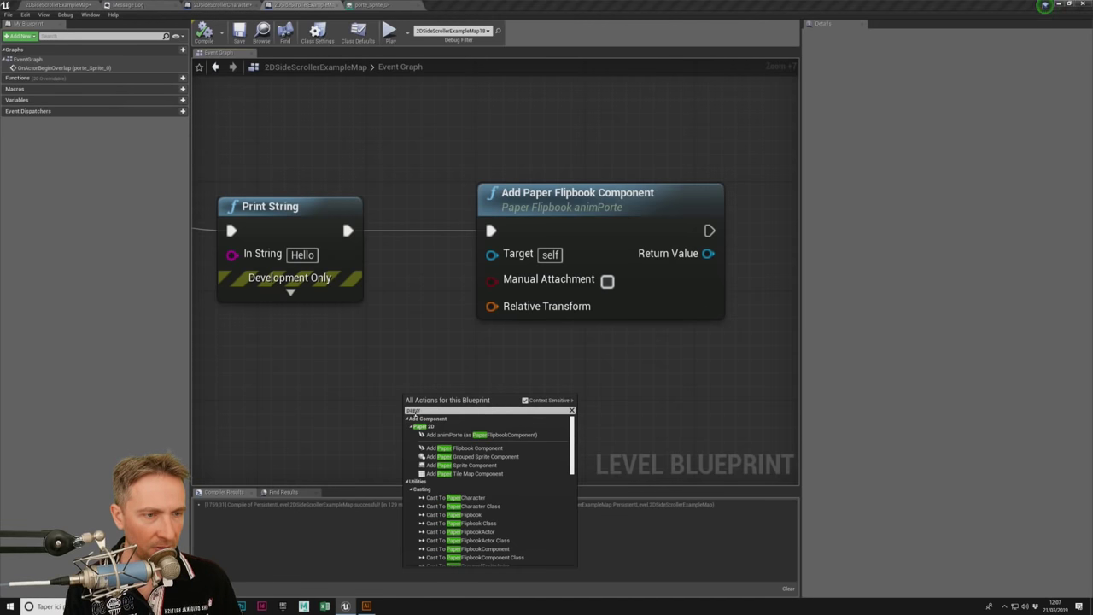
{"action": "key", "text": "ctrl+a"}
{"action": "type", "text": "play fl"}
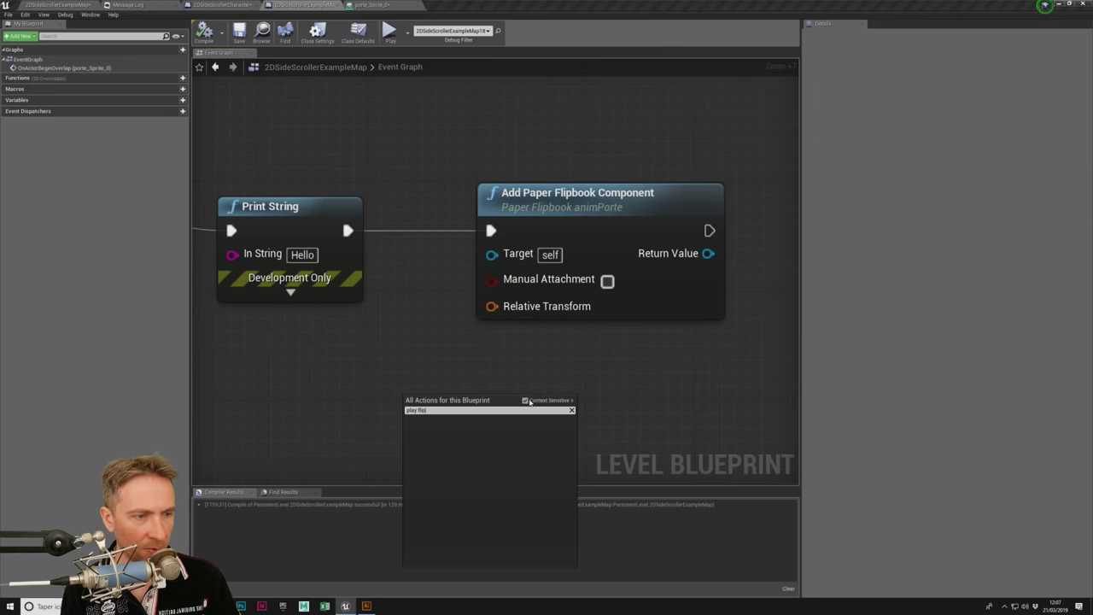
{"action": "left_click", "coordinate": [526, 401]}
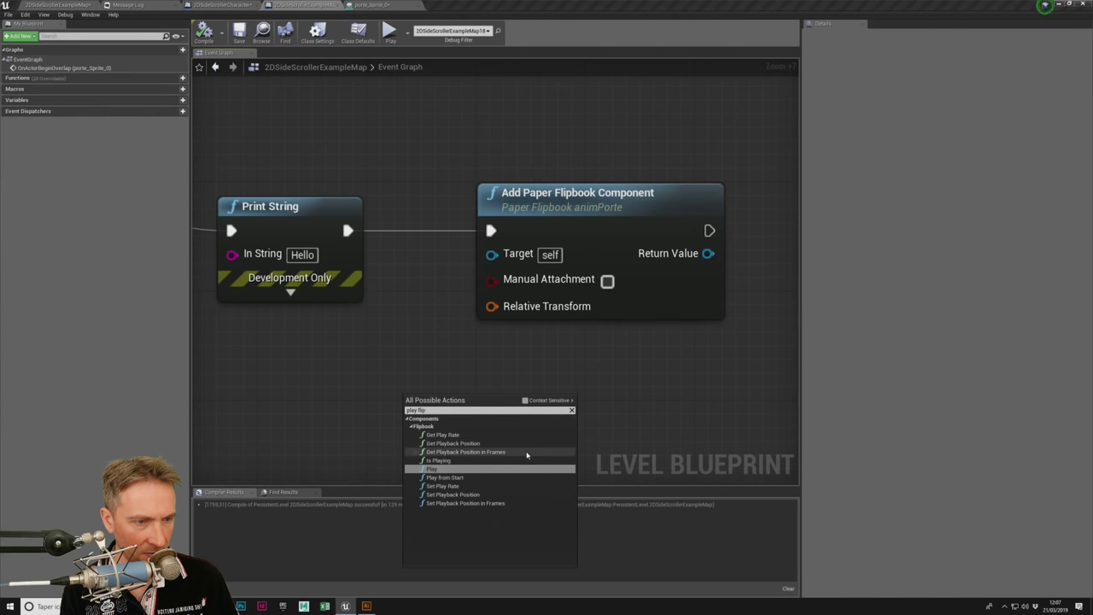
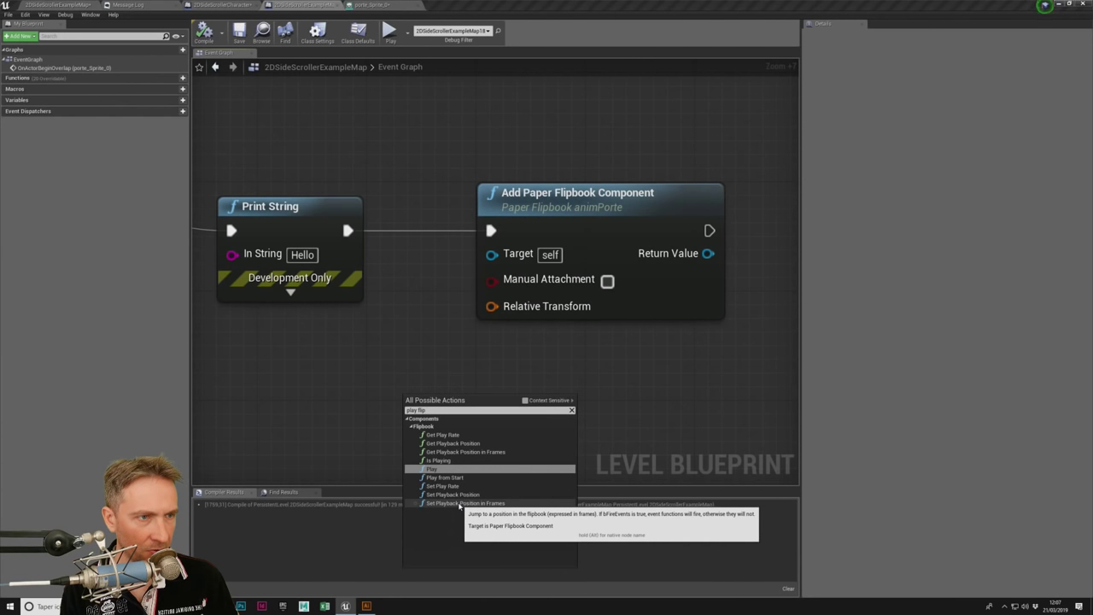
Step: Add a Play from Start node off the flipbook component's Return Value, placed beside Add Paper Flipbook Component
{"action": "right_click_drag", "start_coordinate": [704, 255], "coordinate": [526, 296]}
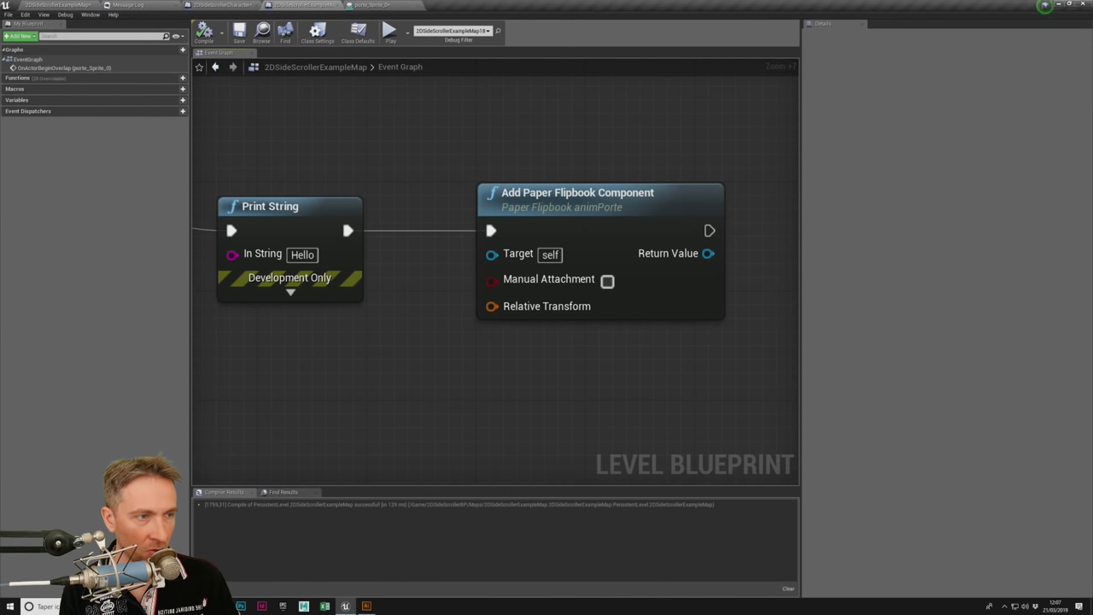
{"action": "left_click_drag", "start_coordinate": [525, 296], "coordinate": [589, 286]}
{"action": "type", "text": "play"}
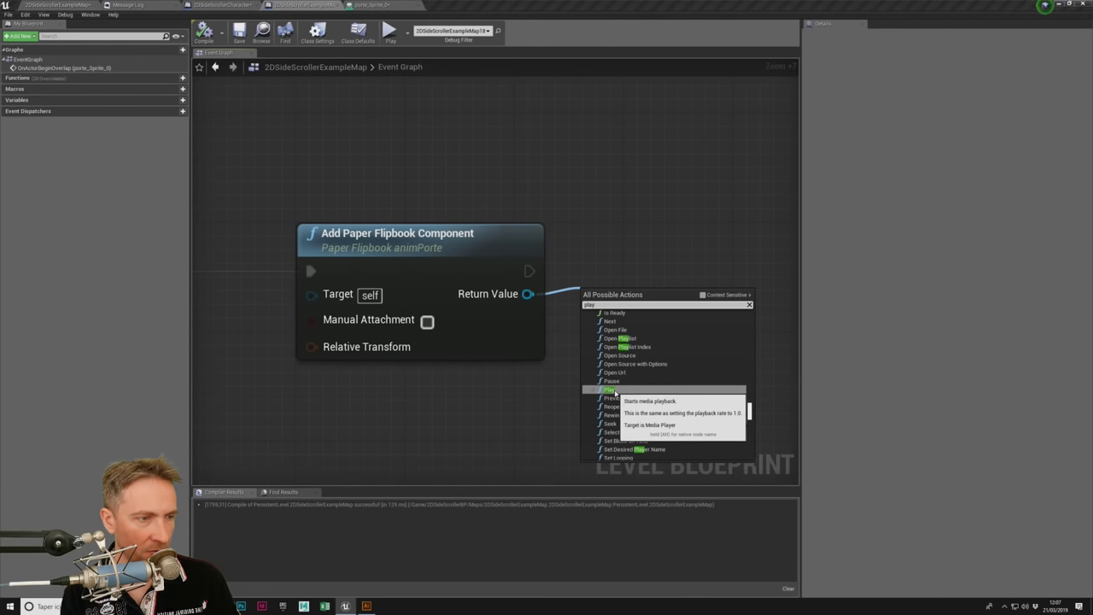
{"action": "left_click", "coordinate": [702, 298]}
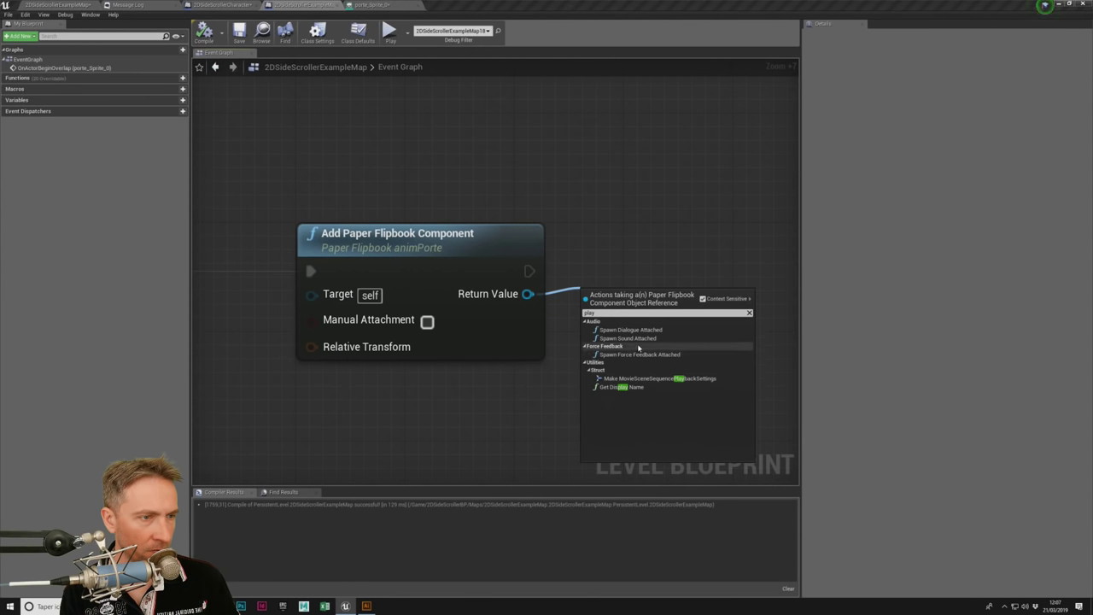
{"action": "left_click", "coordinate": [587, 245]}
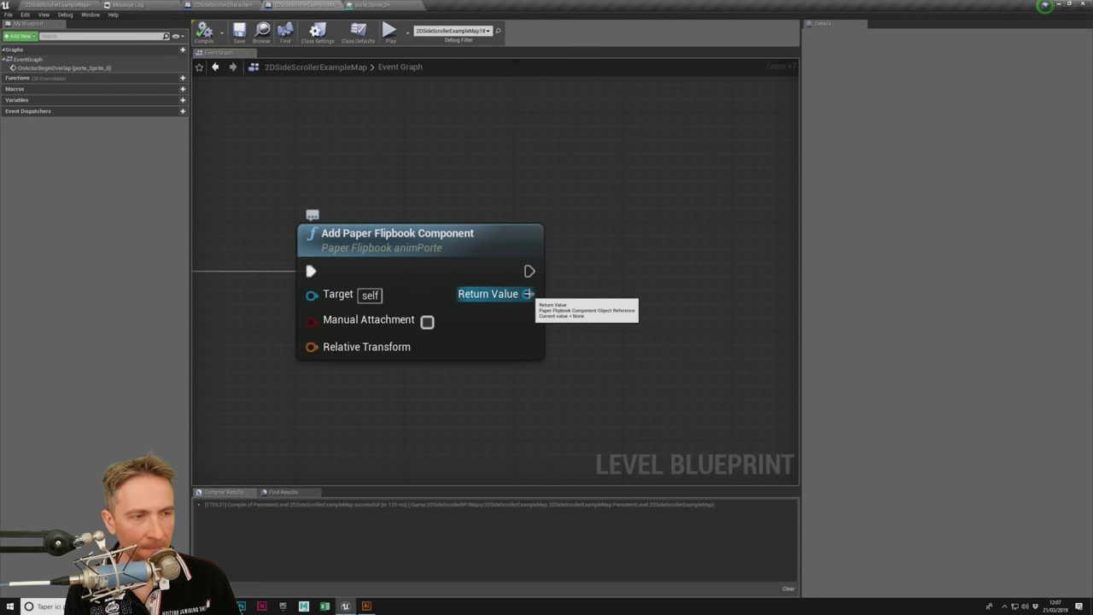
{"action": "left_click_drag", "start_coordinate": [524, 293], "coordinate": [579, 287]}
{"action": "type", "text": "play"}
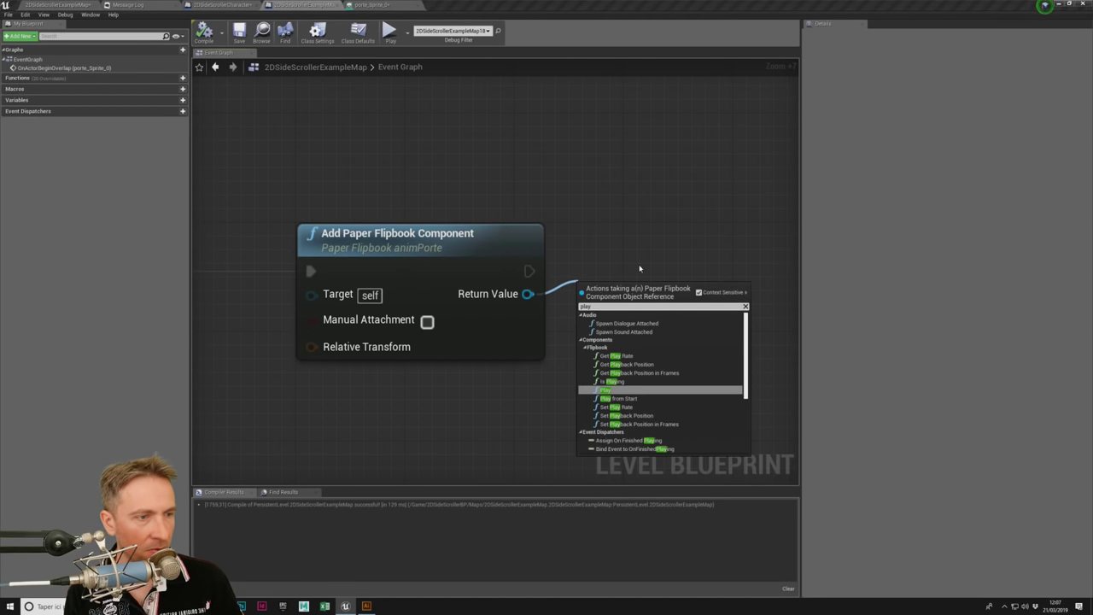
{"action": "left_click", "coordinate": [624, 397]}
{"action": "left_click_drag", "start_coordinate": [647, 276], "coordinate": [660, 205]}
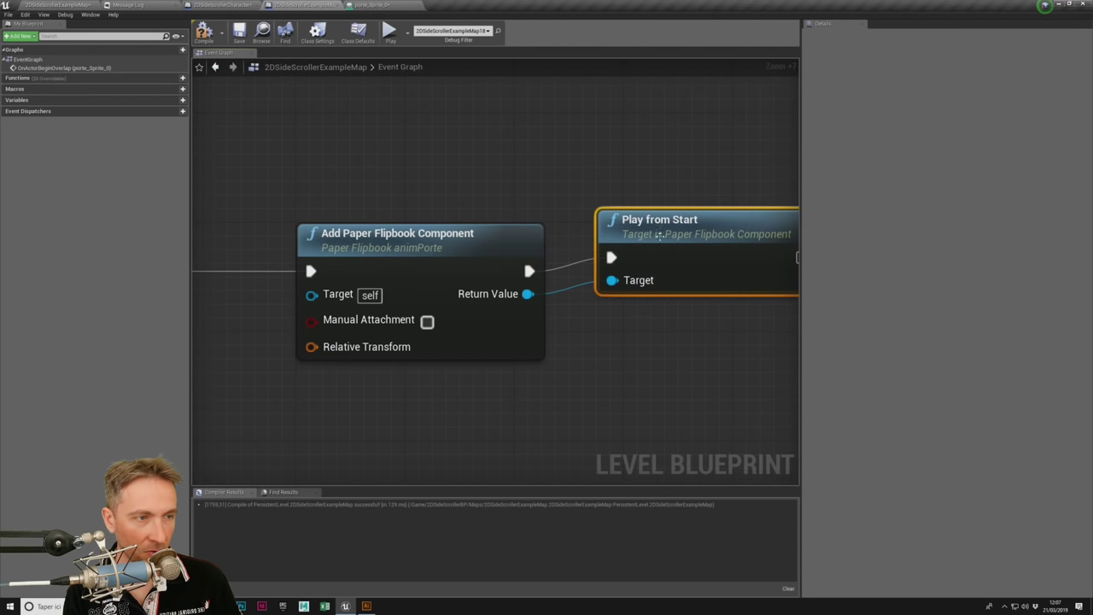
{"action": "right_click_drag", "start_coordinate": [659, 205], "coordinate": [446, 244]}
{"action": "right_click_drag", "start_coordinate": [427, 341], "coordinate": [516, 179]}
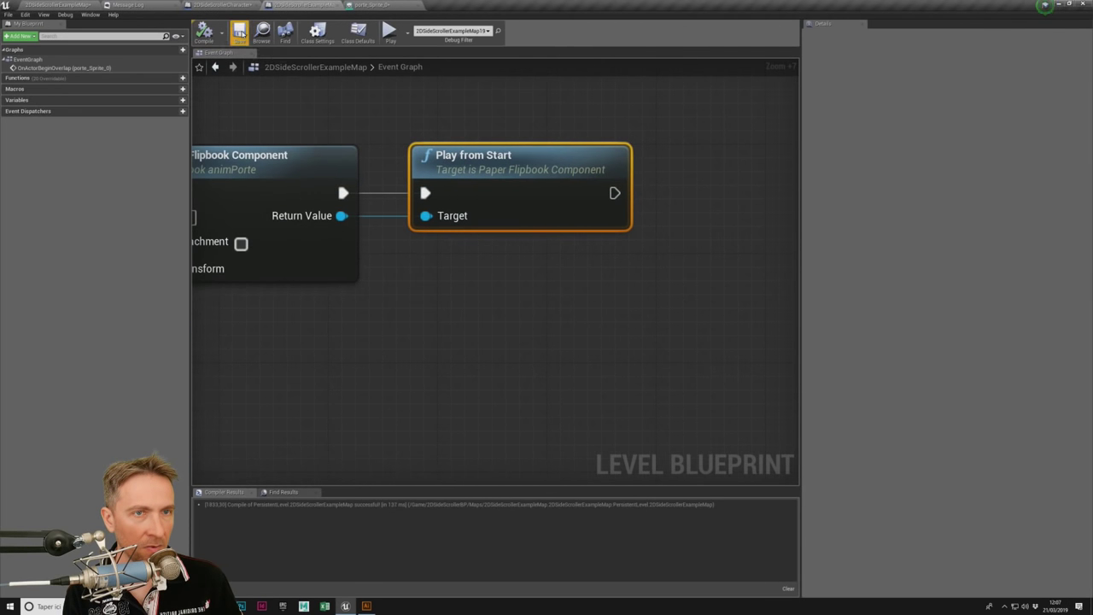
{"action": "left_click", "coordinate": [390, 32]}
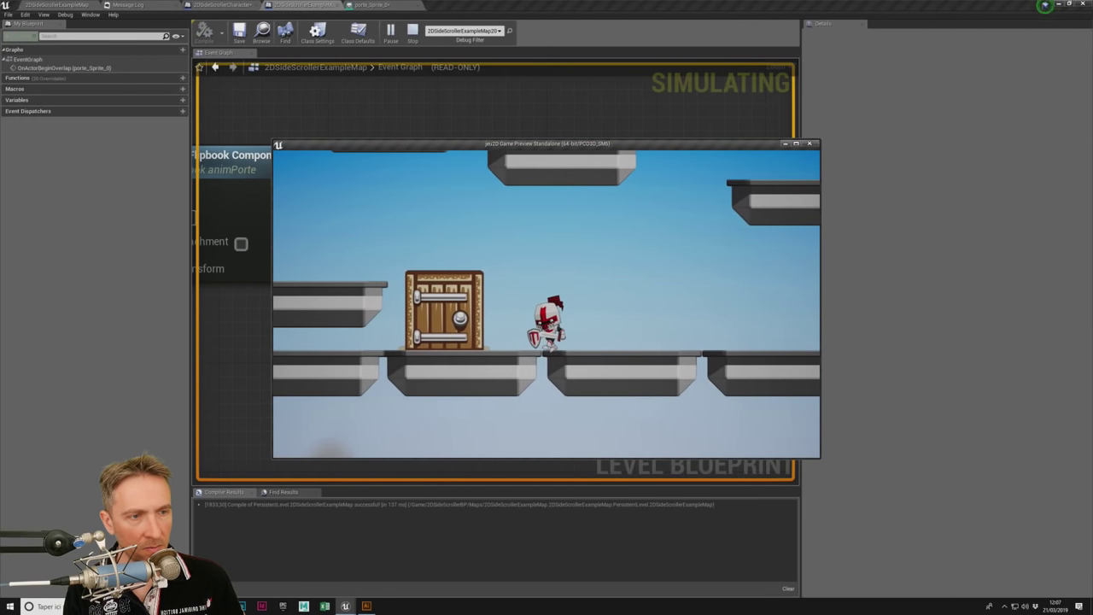
{"action": "key", "text": "Left"}
{"action": "key", "text": "Right"}
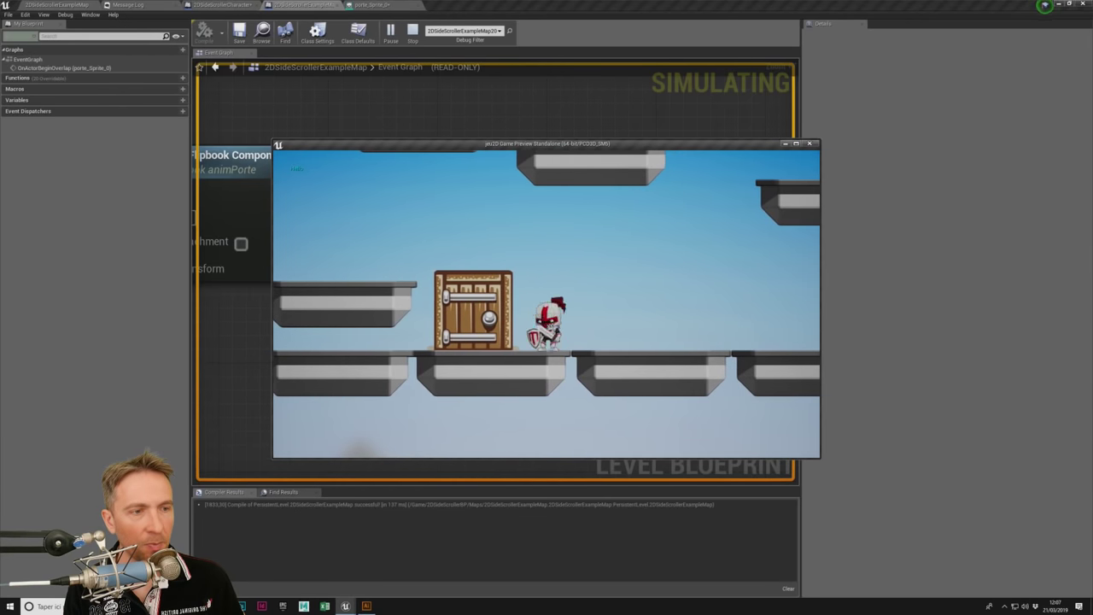
{"action": "key", "text": "Left"}
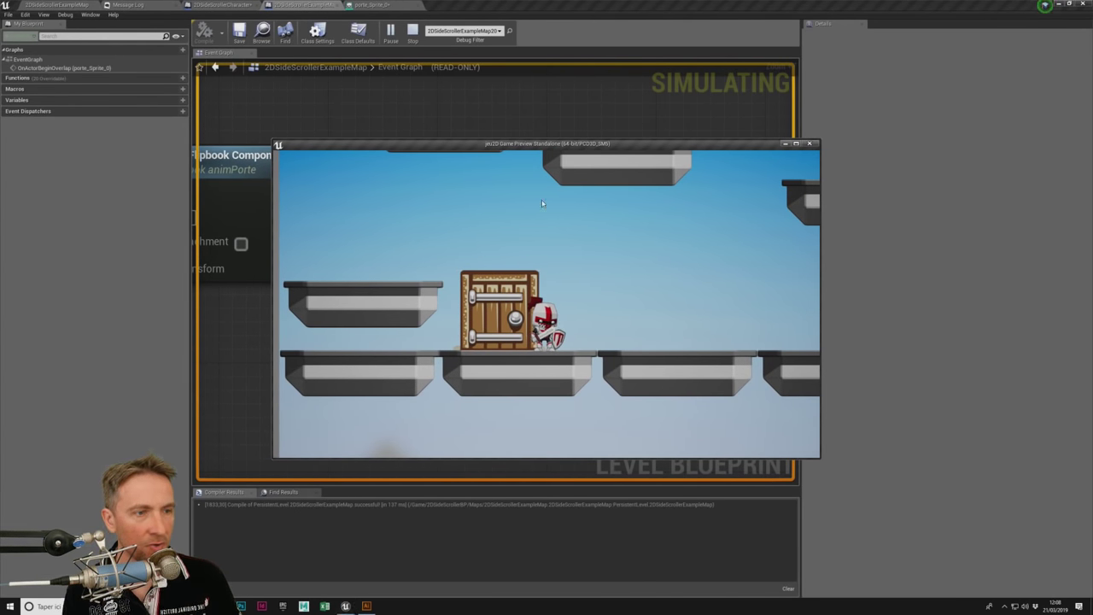
{"action": "key", "text": "Escape"}
{"action": "right_click_drag", "start_coordinate": [209, 136], "coordinate": [524, 190]}
{"action": "right_click_drag", "start_coordinate": [304, 180], "coordinate": [498, 215]}
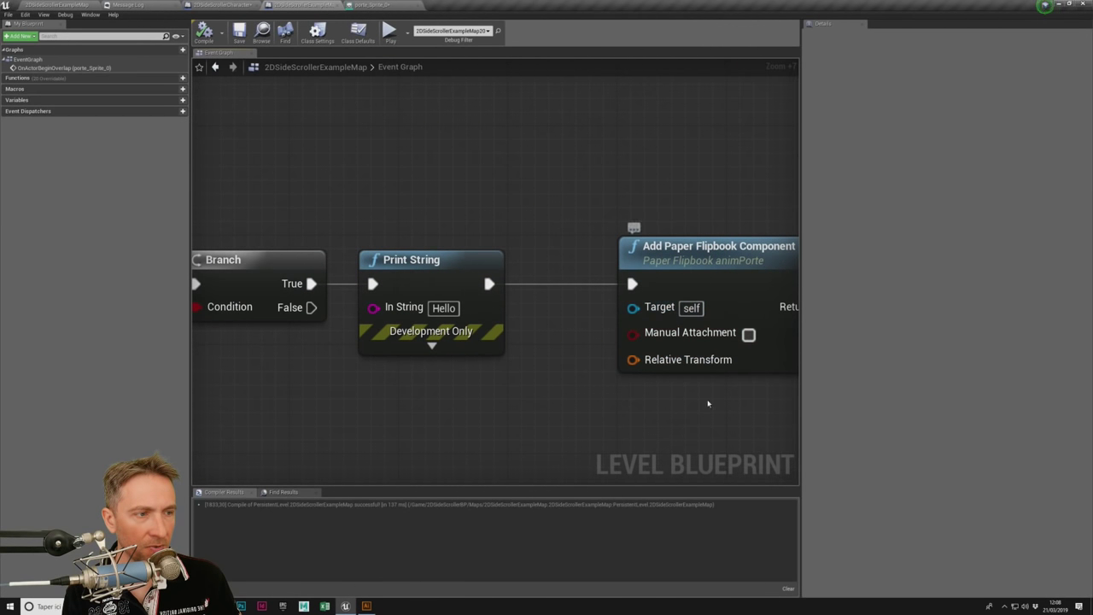
Step: Delete the old static door sprite below the ledge
{"action": "right_click_drag", "start_coordinate": [708, 404], "coordinate": [468, 378]}
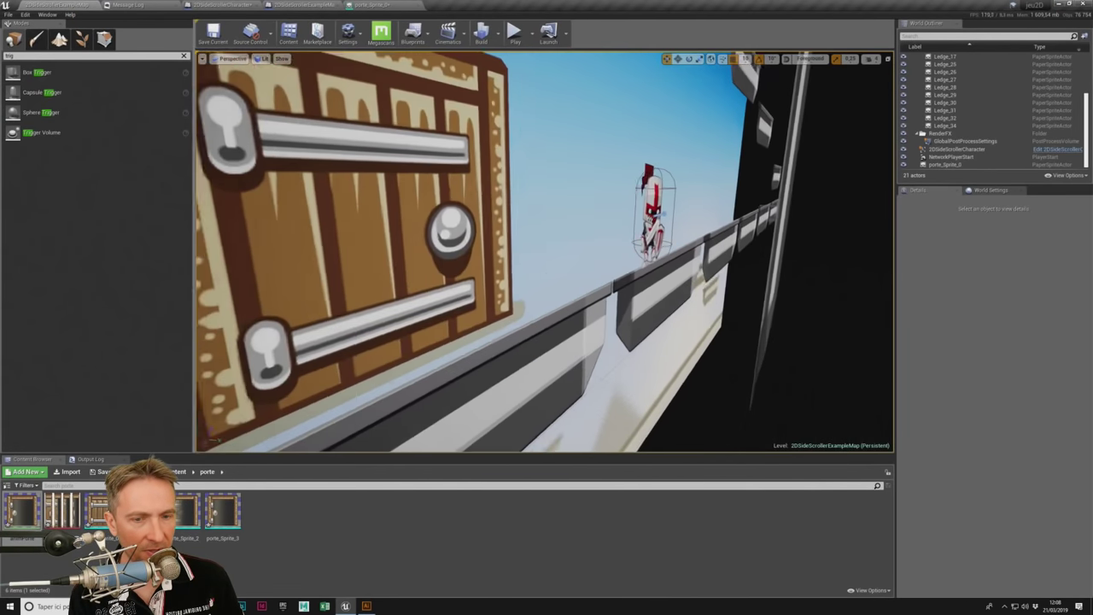
{"action": "right_click_drag", "start_coordinate": [546, 256], "coordinate": [434, 374]}
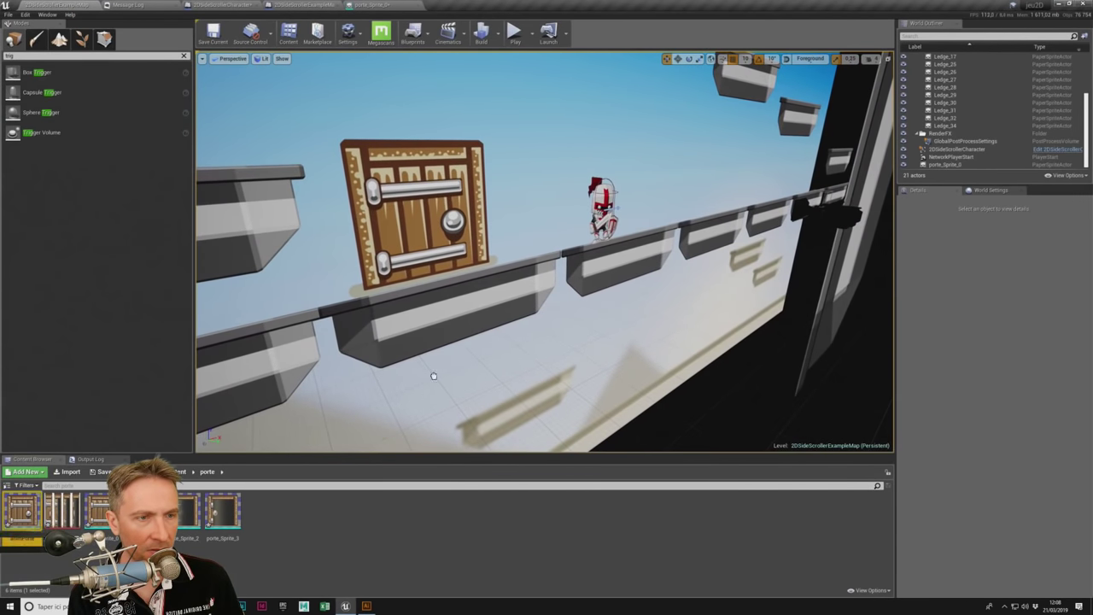
{"action": "left_click", "coordinate": [502, 342]}
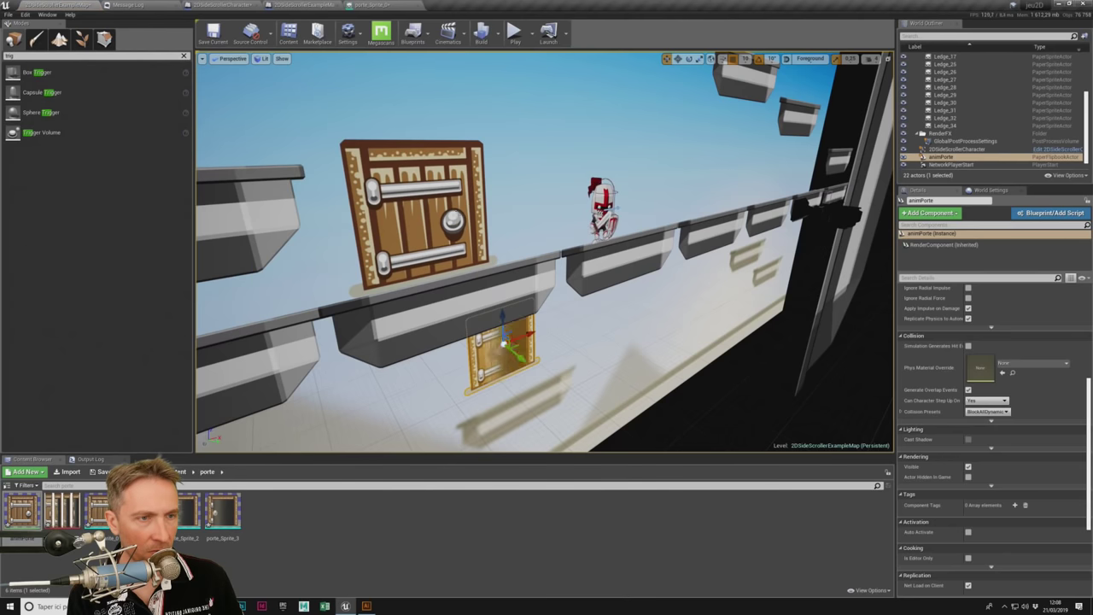
{"action": "key", "text": "Delete"}
{"action": "left_click", "coordinate": [586, 341]}
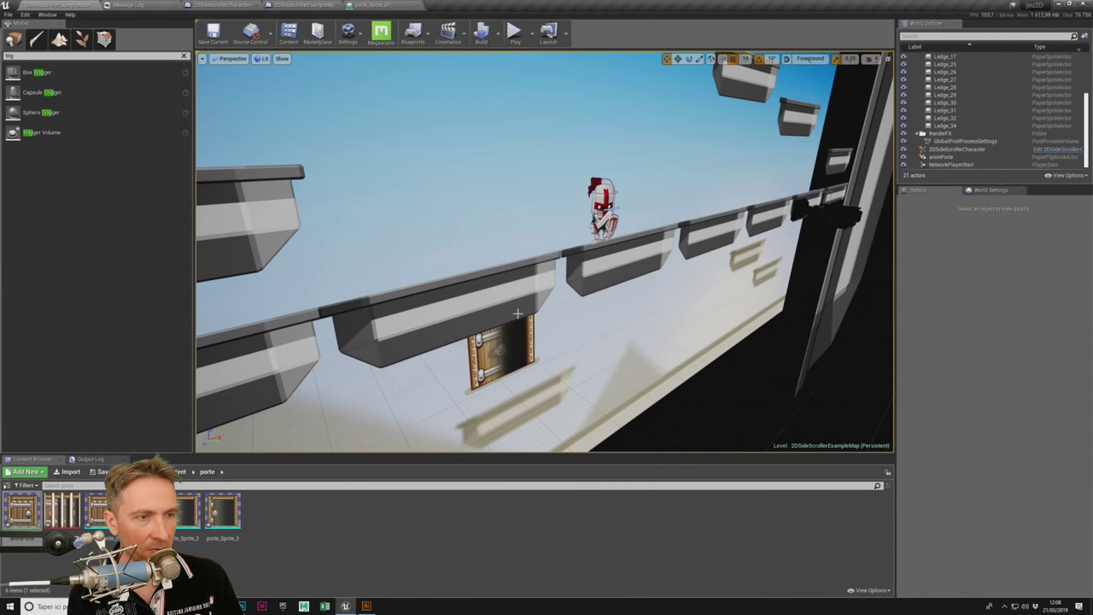
Step: Move the animPorte door up and set its Location Y to 0
{"action": "left_click", "coordinate": [518, 313]}
{"action": "left_click_drag", "start_coordinate": [507, 314], "coordinate": [439, 222]}
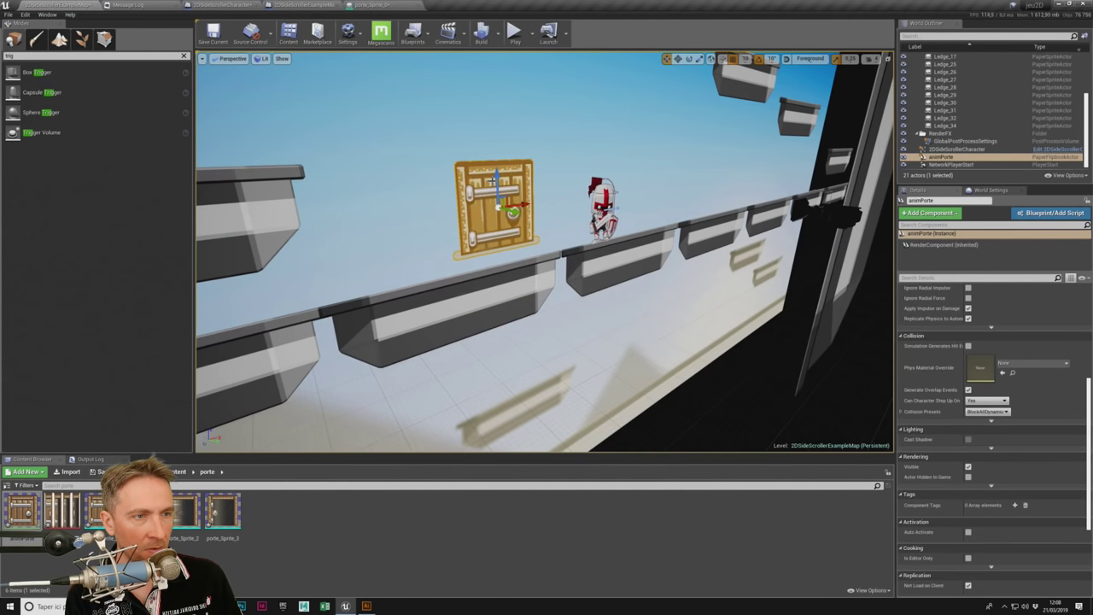
{"action": "scroll", "coordinate": [1017, 312], "scroll_direction": "up", "scroll_amount": 2}
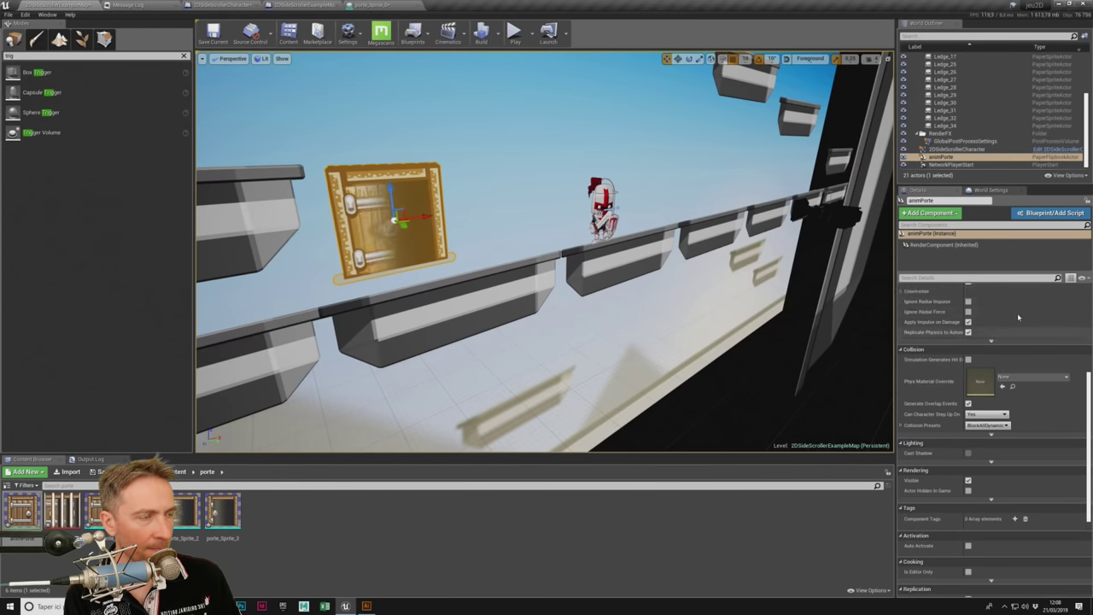
{"action": "scroll", "coordinate": [1018, 313], "scroll_direction": "up", "scroll_amount": 2}
{"action": "scroll", "coordinate": [1017, 312], "scroll_direction": "up", "scroll_amount": 2}
{"action": "left_click", "coordinate": [1014, 298]}
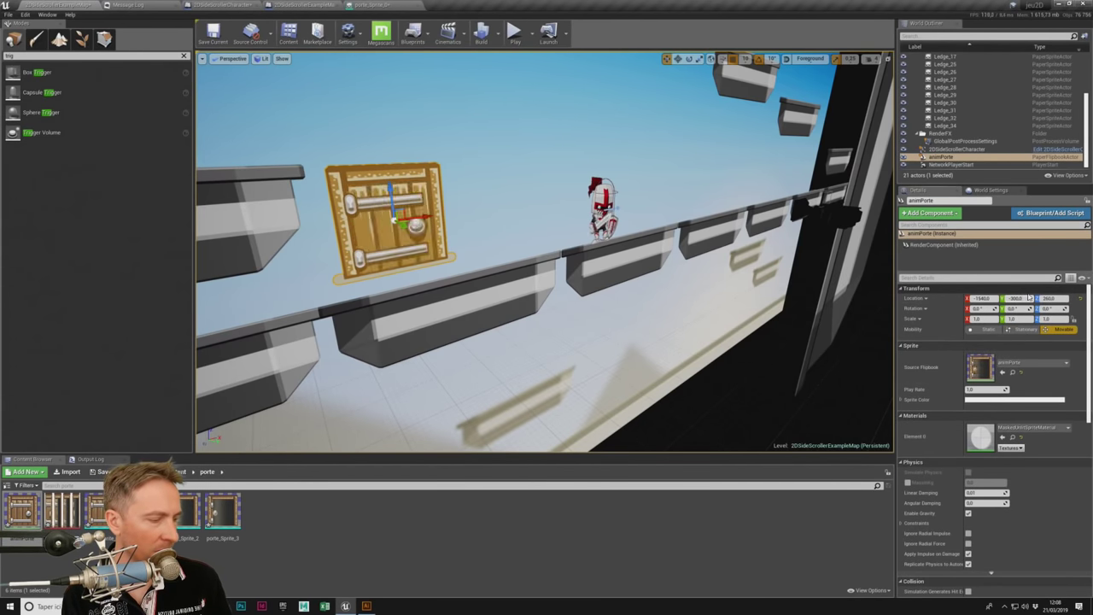
{"action": "type", "text": "0"}
{"action": "key", "text": "Return"}
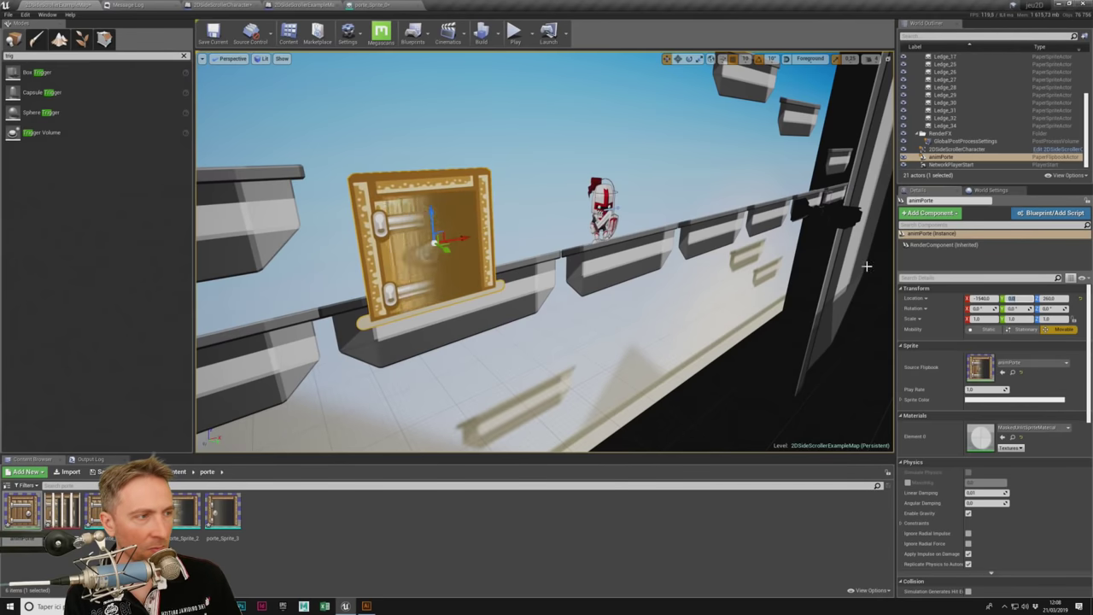
Step: Adjust the animPorte door onto the ledge, undoing an overshooting raise
{"action": "right_click_drag", "start_coordinate": [866, 266], "coordinate": [576, 281]}
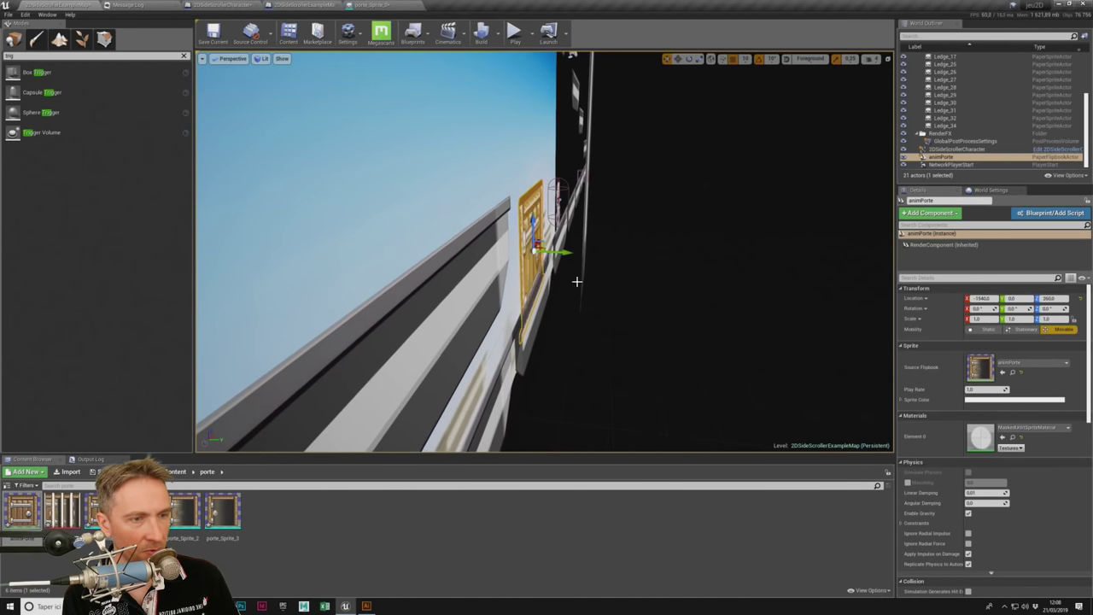
{"action": "left_click_drag", "start_coordinate": [559, 252], "coordinate": [546, 251]}
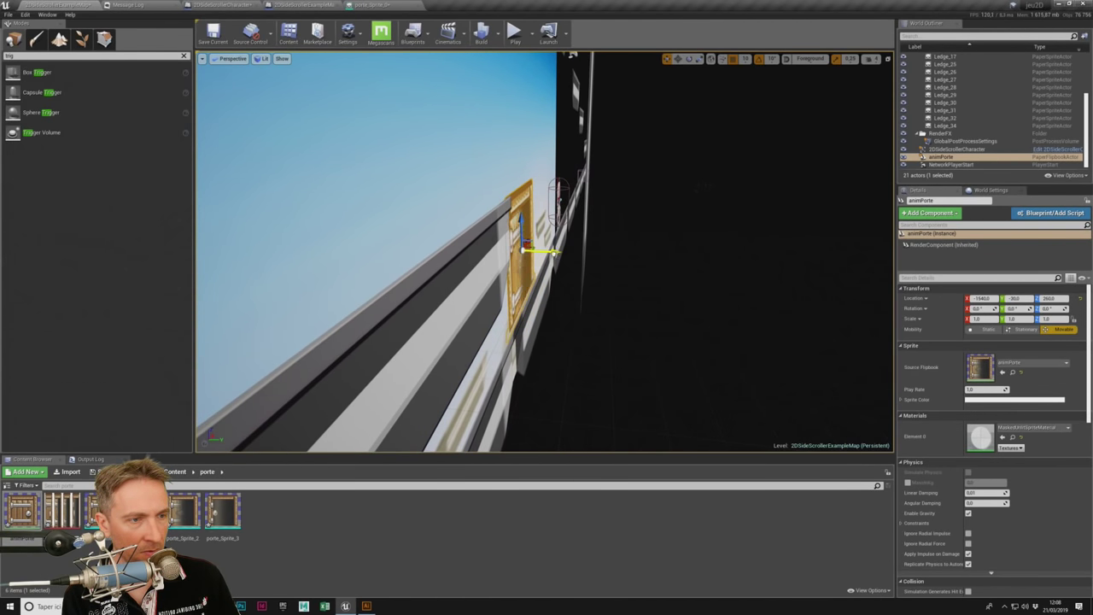
{"action": "right_click_drag", "start_coordinate": [553, 251], "coordinate": [469, 242]}
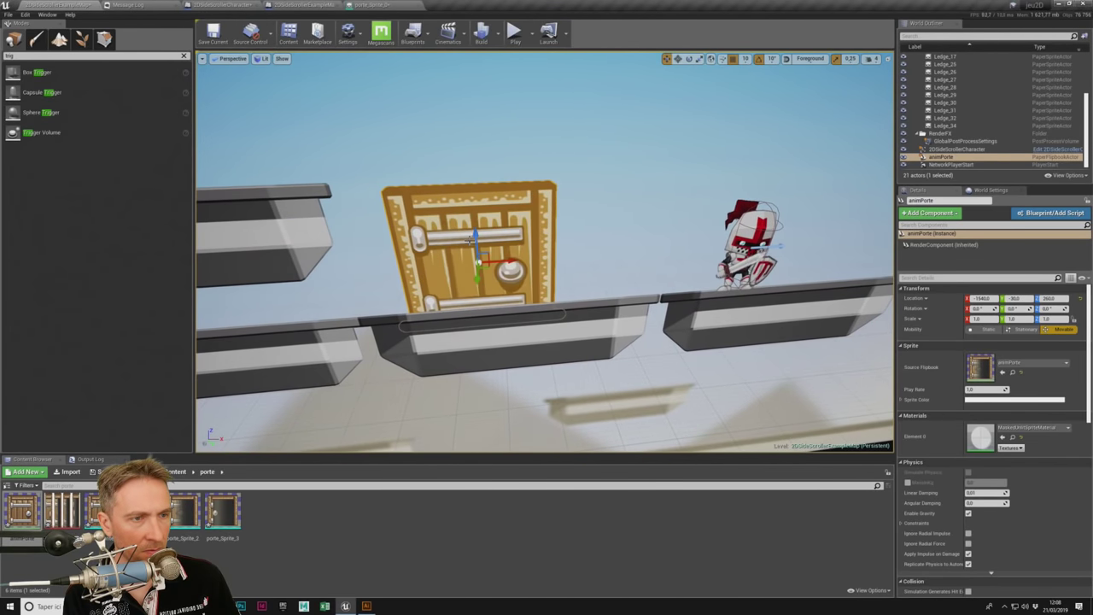
{"action": "left_click_drag", "start_coordinate": [468, 241], "coordinate": [482, 203]}
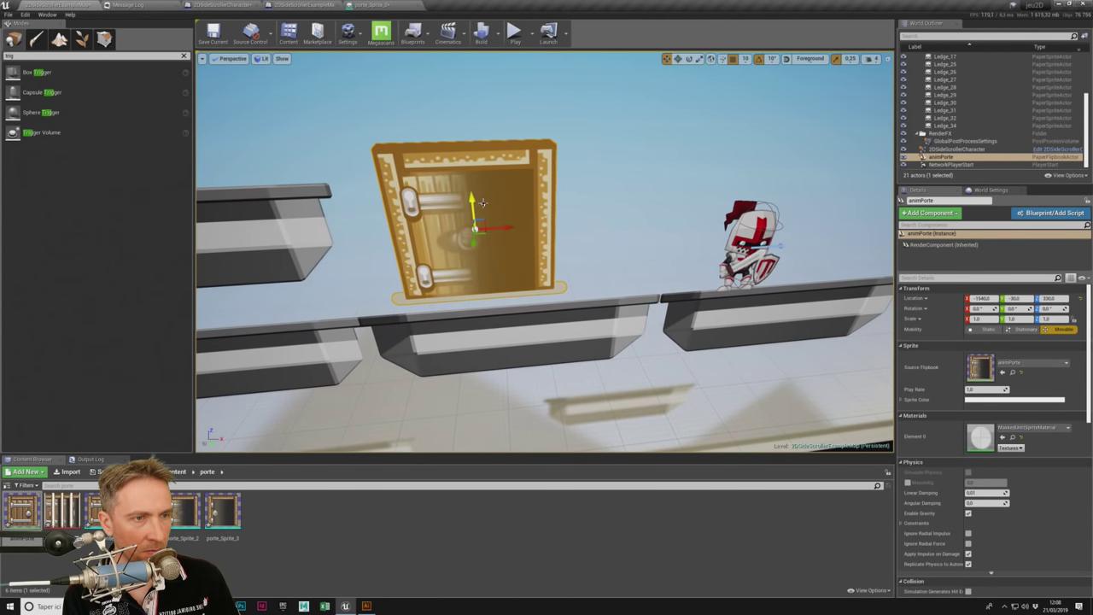
{"action": "key", "text": "ctrl+z"}
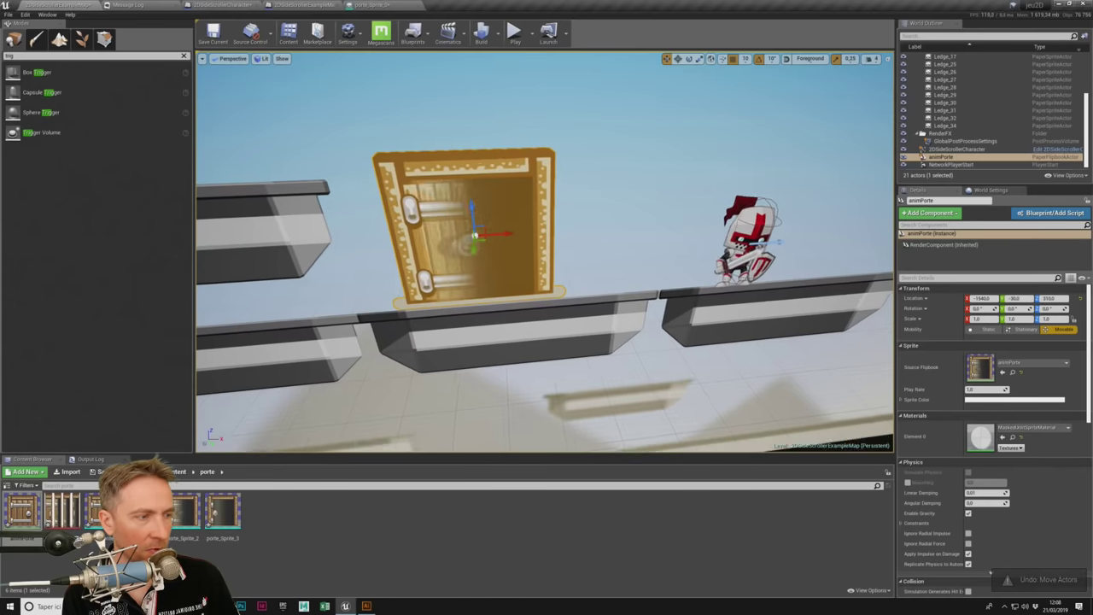
{"action": "right_click_drag", "start_coordinate": [474, 246], "coordinate": [556, 242]}
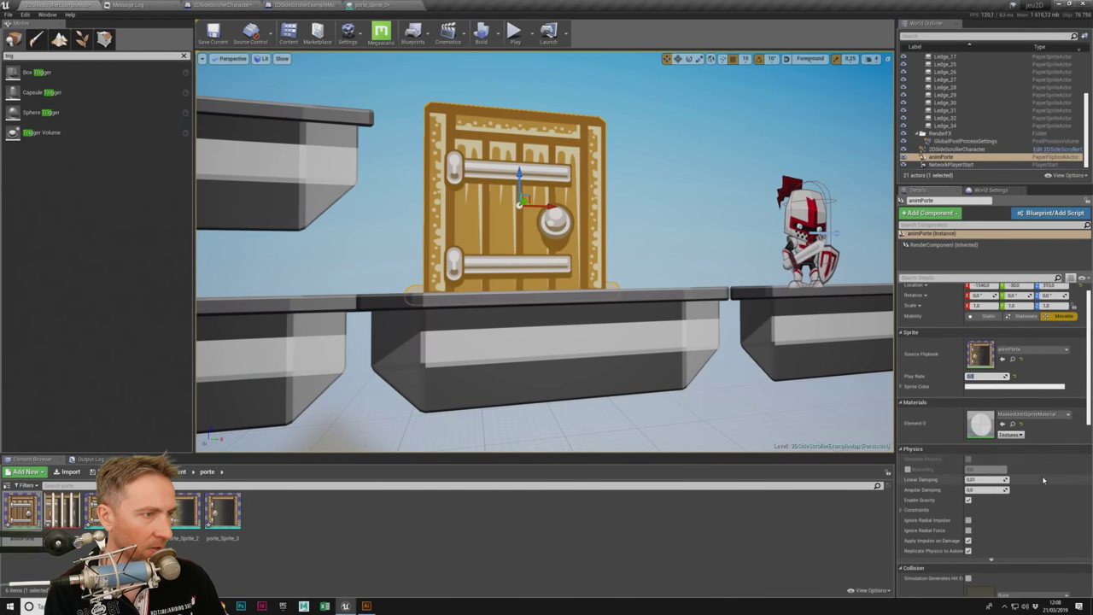
Step: Set the door flipbook's Play Rate to 0 and test-play by walking the knight to the door
{"action": "scroll", "coordinate": [1042, 476], "scroll_direction": "down", "scroll_amount": 1}
{"action": "type", "text": "0"}
{"action": "key", "text": "Return"}
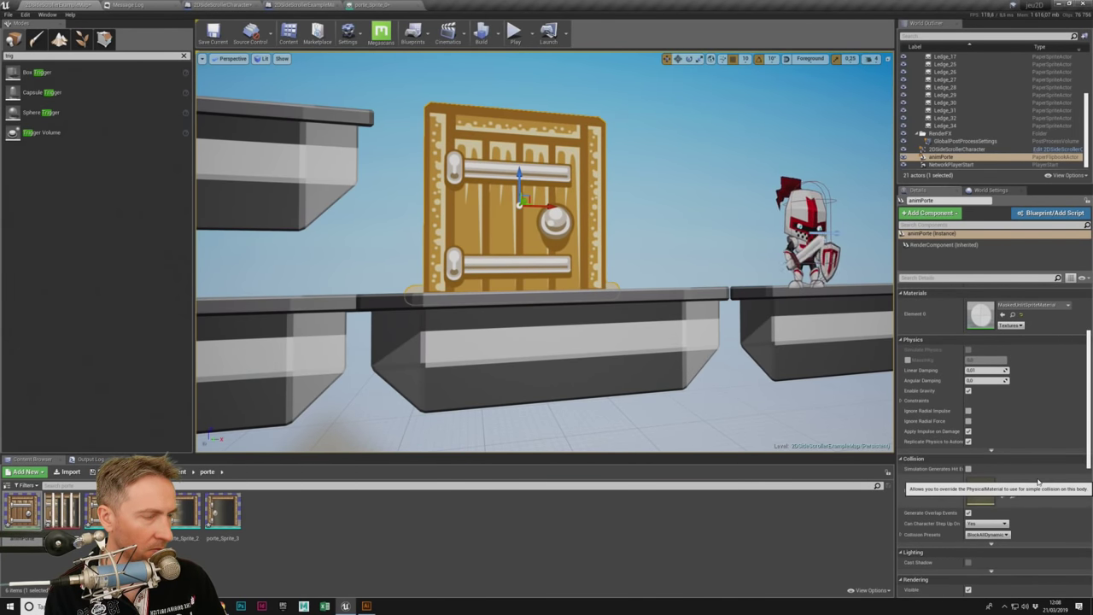
{"action": "left_click", "coordinate": [514, 32]}
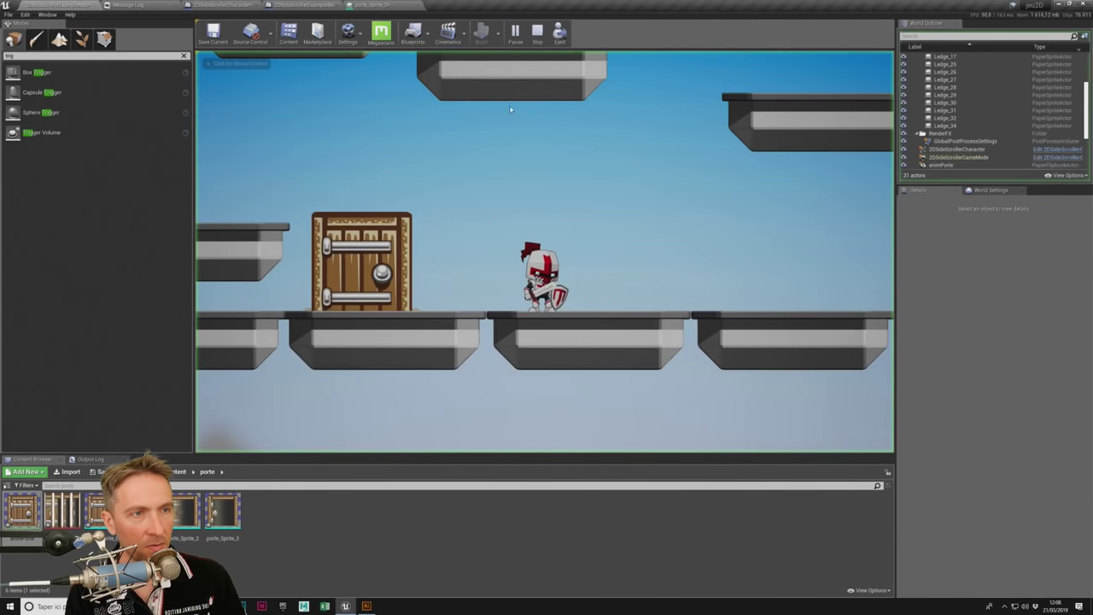
{"action": "left_click", "coordinate": [574, 253]}
{"action": "key", "text": "Left"}
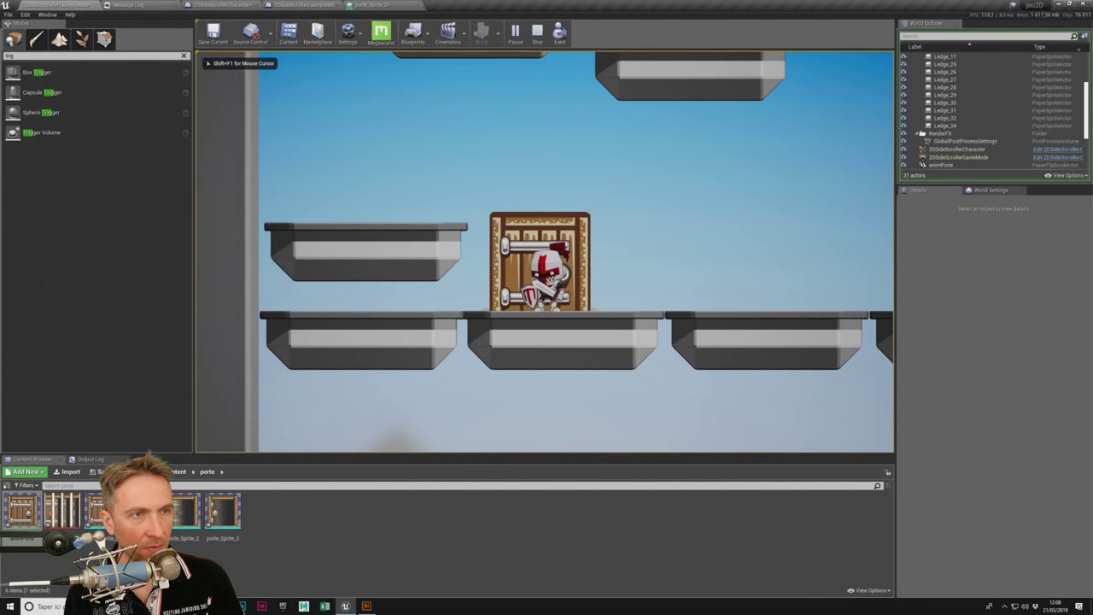
{"action": "key", "text": "Escape"}
Step: Set the animPorte door's collision preset to OverlapOnlyPawn, then bring up its actor context menu
{"action": "right_click", "coordinate": [333, 268]}
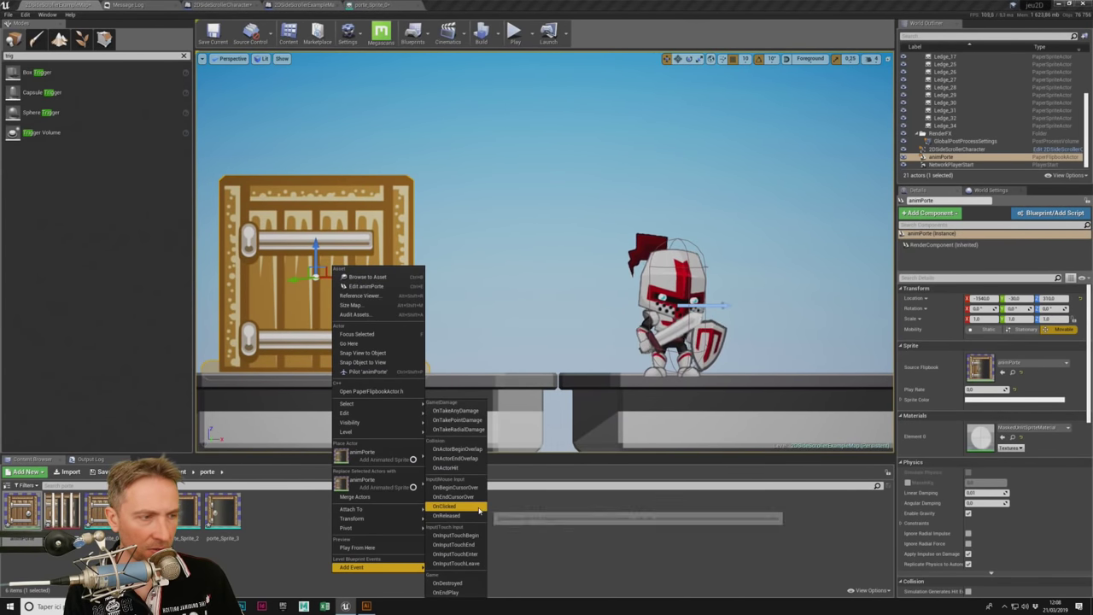
{"action": "left_click", "coordinate": [373, 475]}
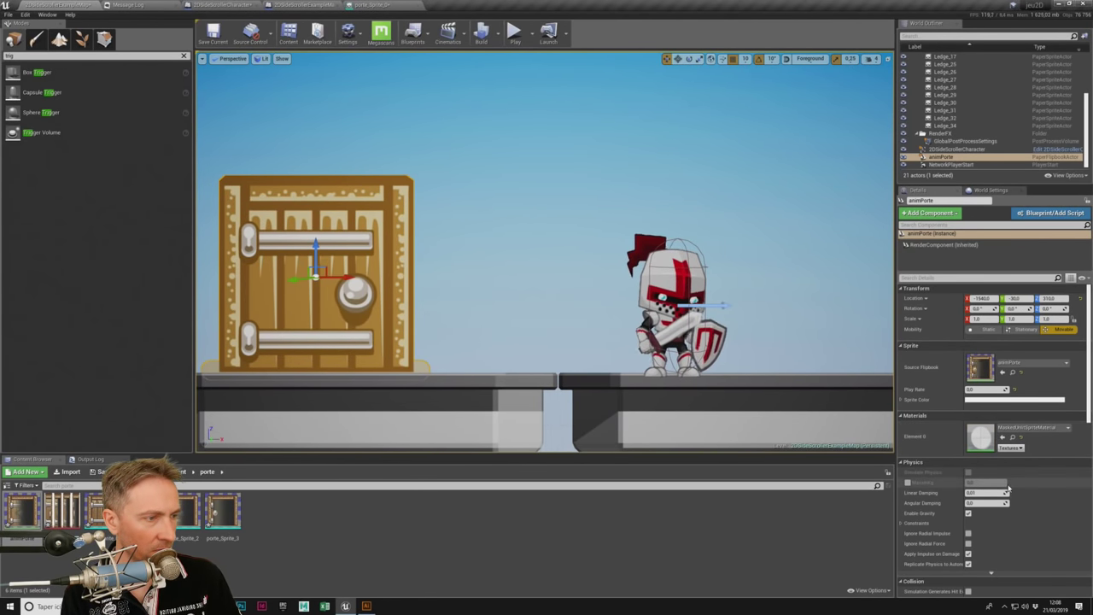
{"action": "scroll", "coordinate": [1005, 483], "scroll_direction": "down", "scroll_amount": 5}
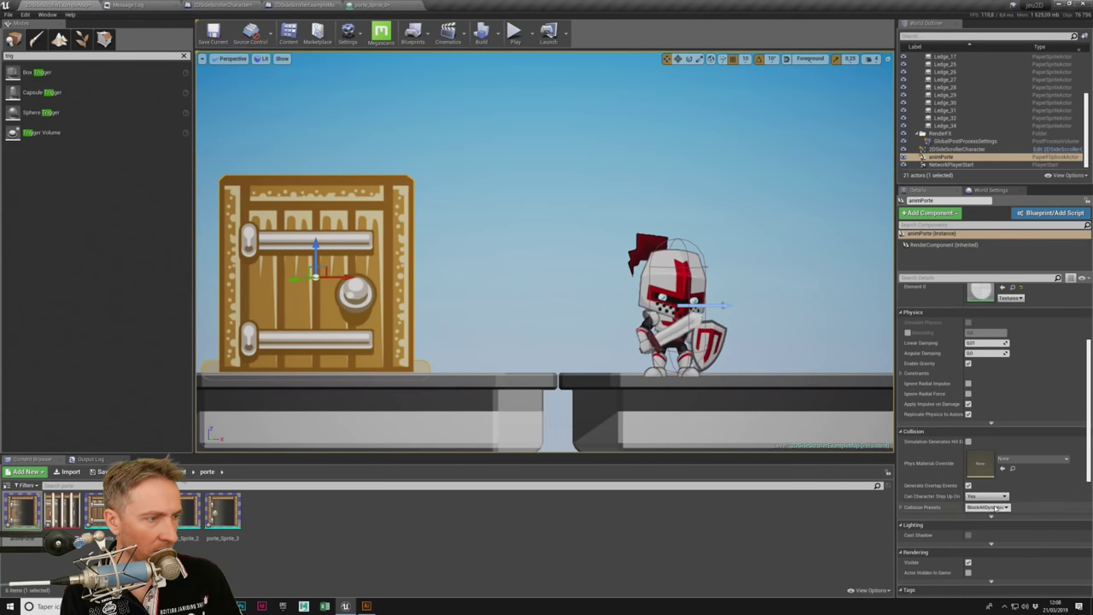
{"action": "left_click", "coordinate": [1001, 508]}
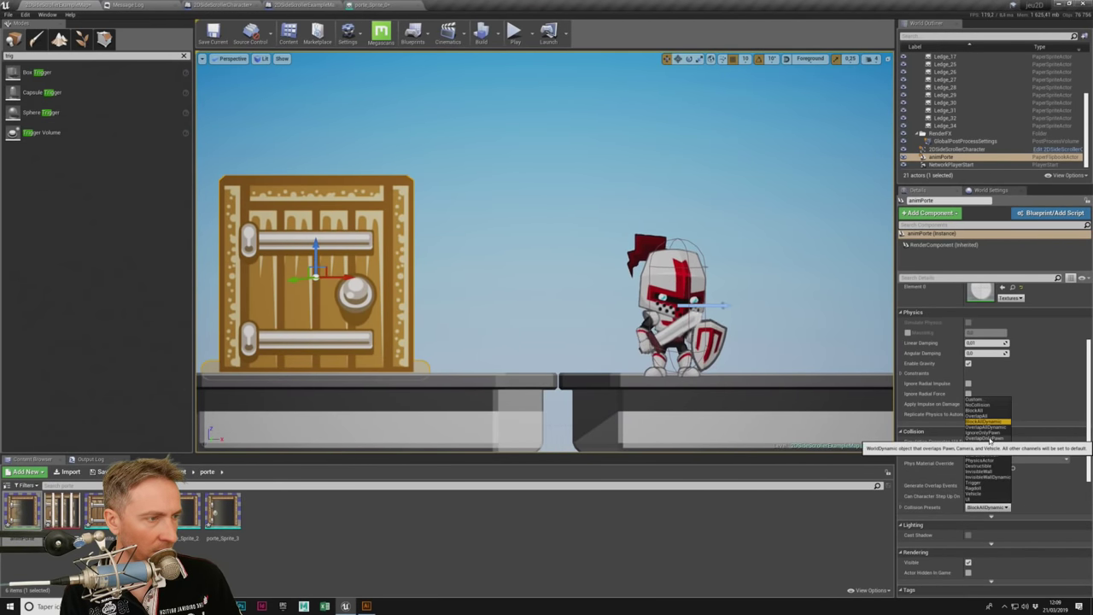
{"action": "left_click", "coordinate": [982, 438]}
{"action": "right_click", "coordinate": [313, 313]}
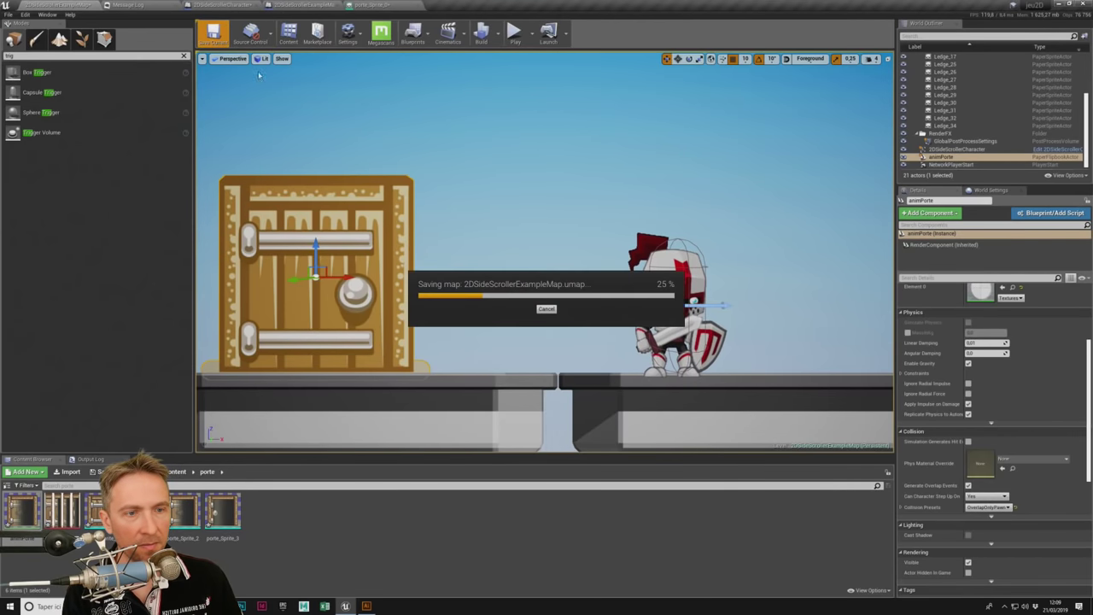
{"action": "mouse_move", "coordinate": [384, 309]}
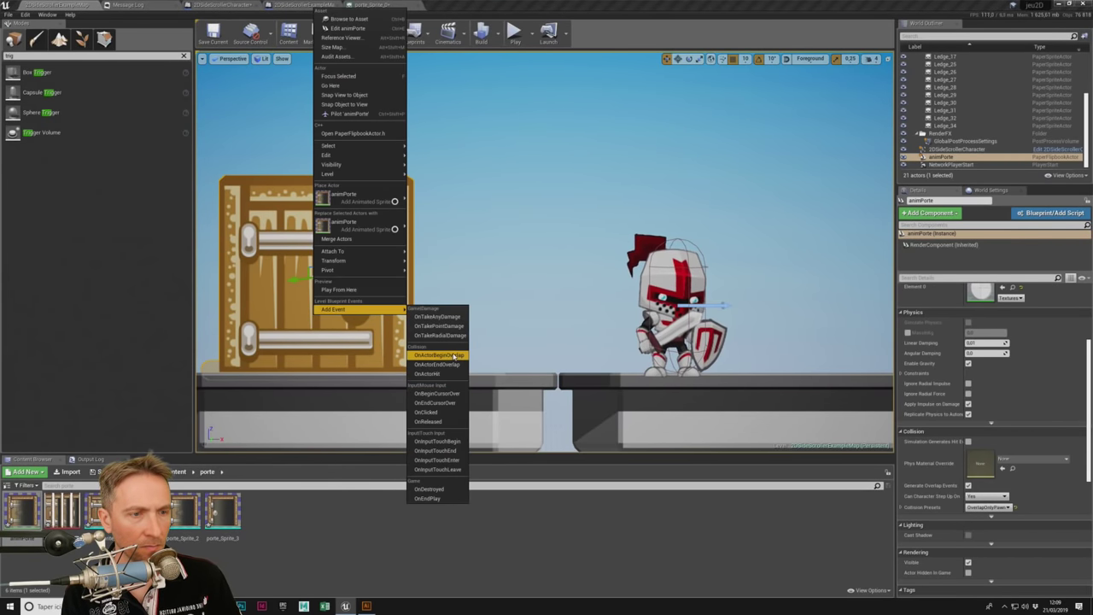
Step: Add an OnActorBeginOverlap (animPorte) event, delete the broken one, and wire it to Branch and the equality check
{"action": "left_click", "coordinate": [454, 357]}
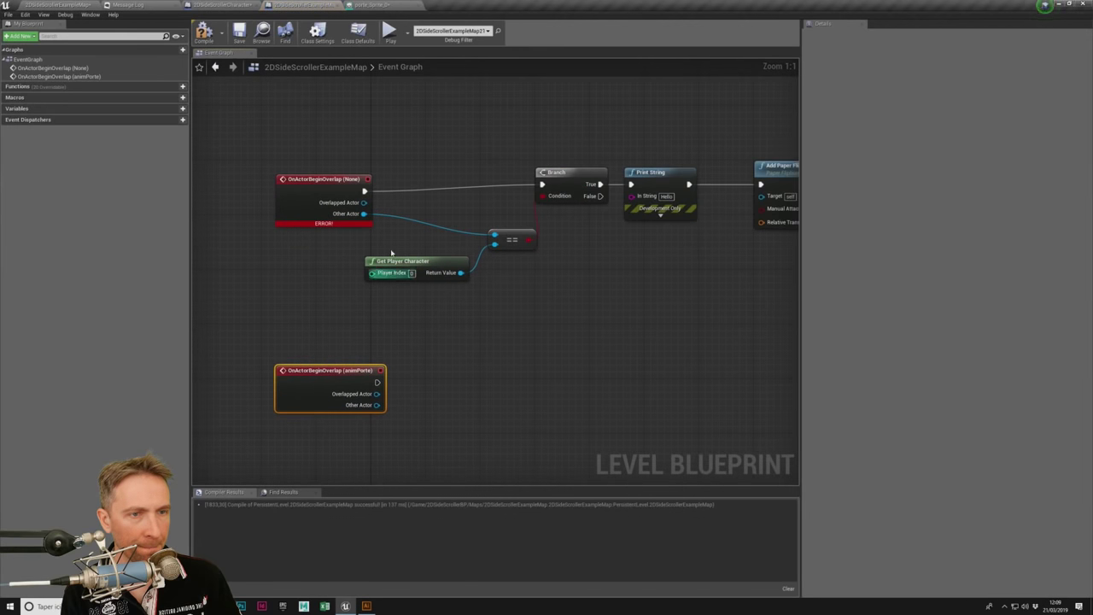
{"action": "right_click_drag", "start_coordinate": [391, 252], "coordinate": [306, 228]}
{"action": "left_click", "coordinate": [239, 171]}
{"action": "key", "text": "Delete"}
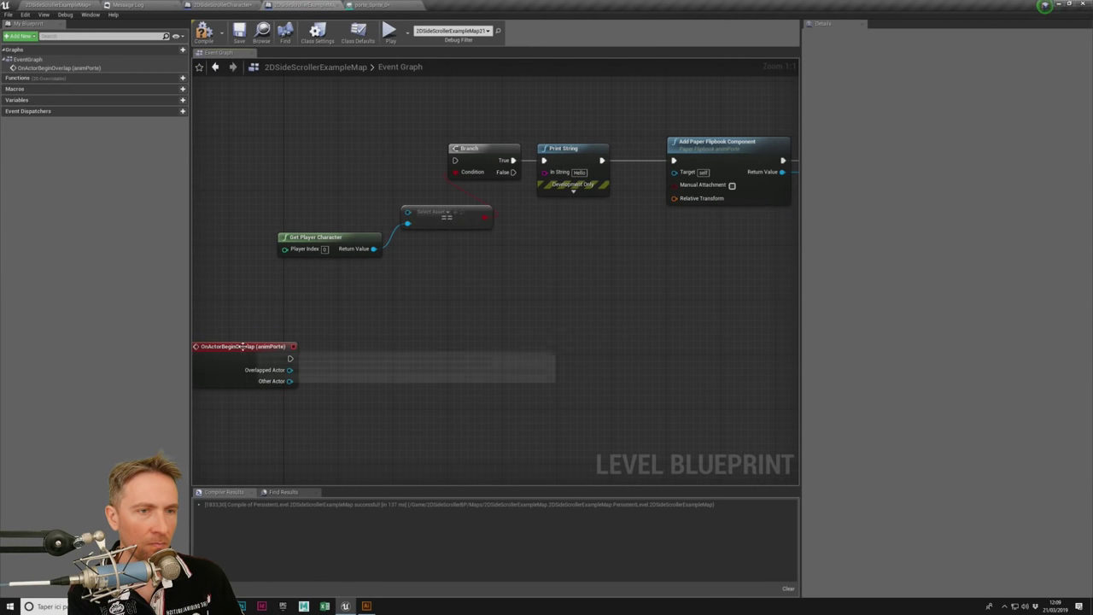
{"action": "mouse_move", "coordinate": [243, 347]}
{"action": "left_mouse_down"}
{"action": "mouse_move", "coordinate": [279, 169]}
{"action": "mouse_move", "coordinate": [457, 160]}
{"action": "left_mouse_up"}
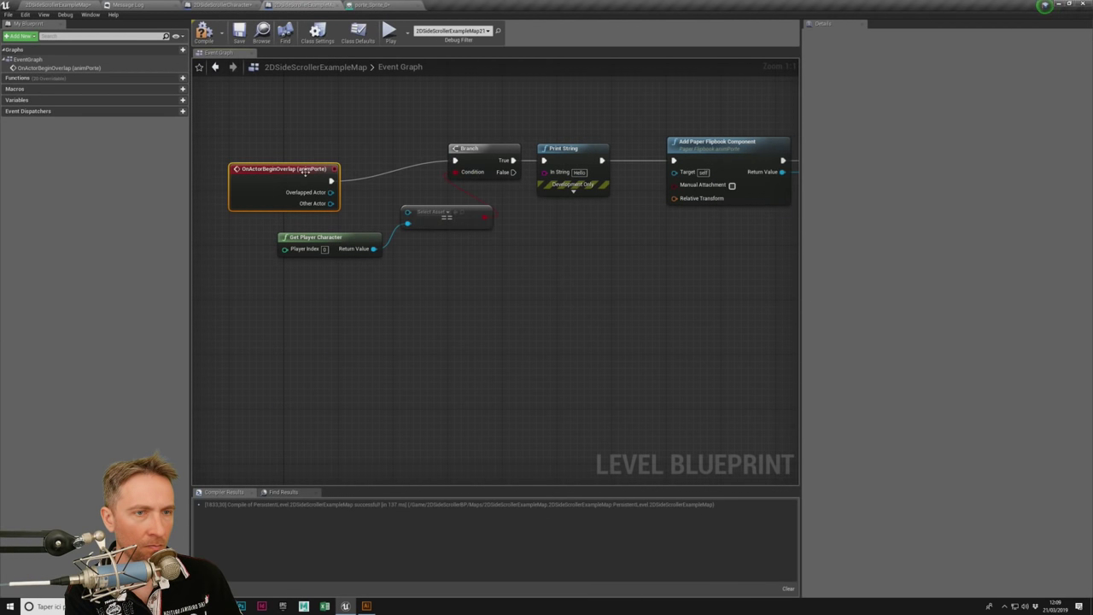
{"action": "mouse_move", "coordinate": [305, 171]}
{"action": "left_mouse_down"}
{"action": "mouse_move", "coordinate": [325, 151]}
{"action": "mouse_move", "coordinate": [407, 223]}
{"action": "left_mouse_up"}
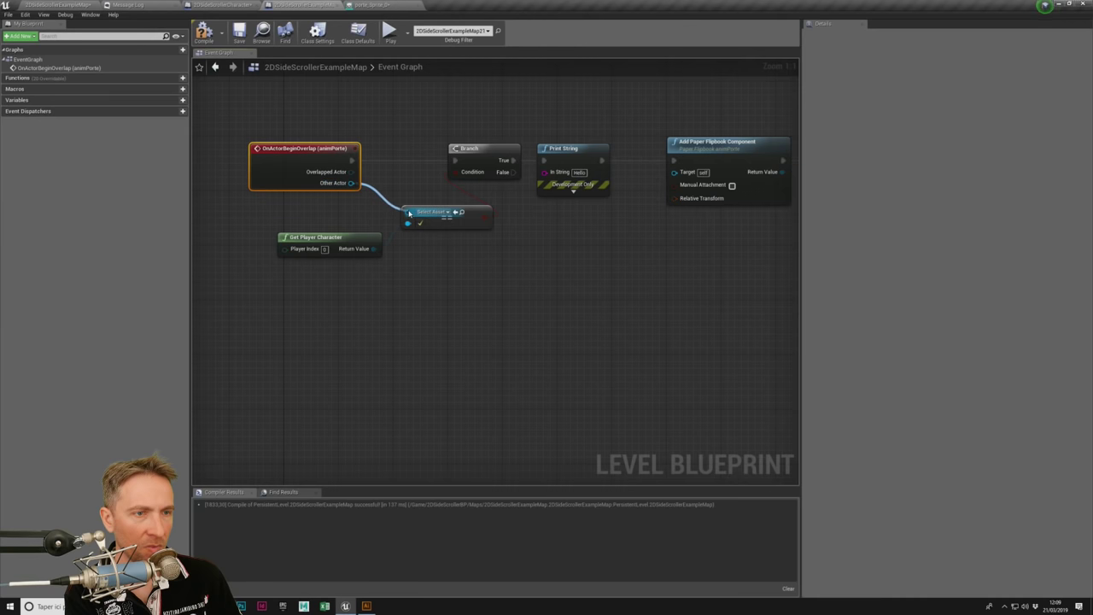
{"action": "right_click_drag", "start_coordinate": [498, 115], "coordinate": [293, 179]}
Step: Delete Add Paper Flipbook Component and run Play from Start after Print String
{"action": "left_click", "coordinate": [546, 205]}
{"action": "key", "text": "Delete"}
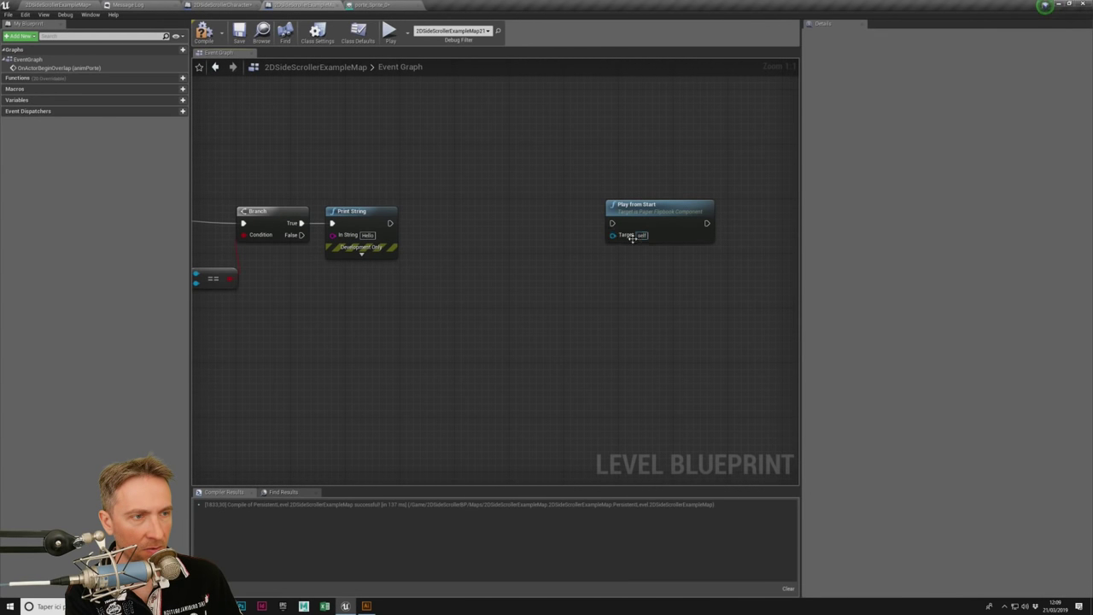
{"action": "mouse_move", "coordinate": [424, 163]}
{"action": "right_mouse_down"}
{"action": "mouse_move", "coordinate": [695, 183]}
{"action": "mouse_move", "coordinate": [578, 174]}
{"action": "right_mouse_up"}
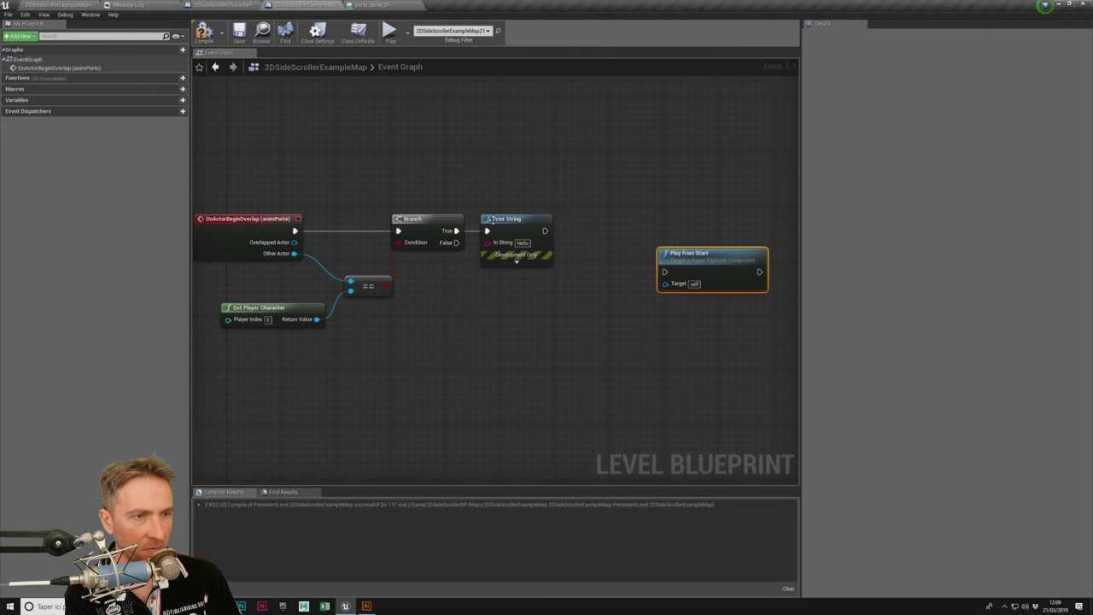
{"action": "left_click_drag", "start_coordinate": [380, 204], "coordinate": [533, 239]}
{"action": "right_click", "coordinate": [640, 205]}
{"action": "left_click", "coordinate": [639, 205]}
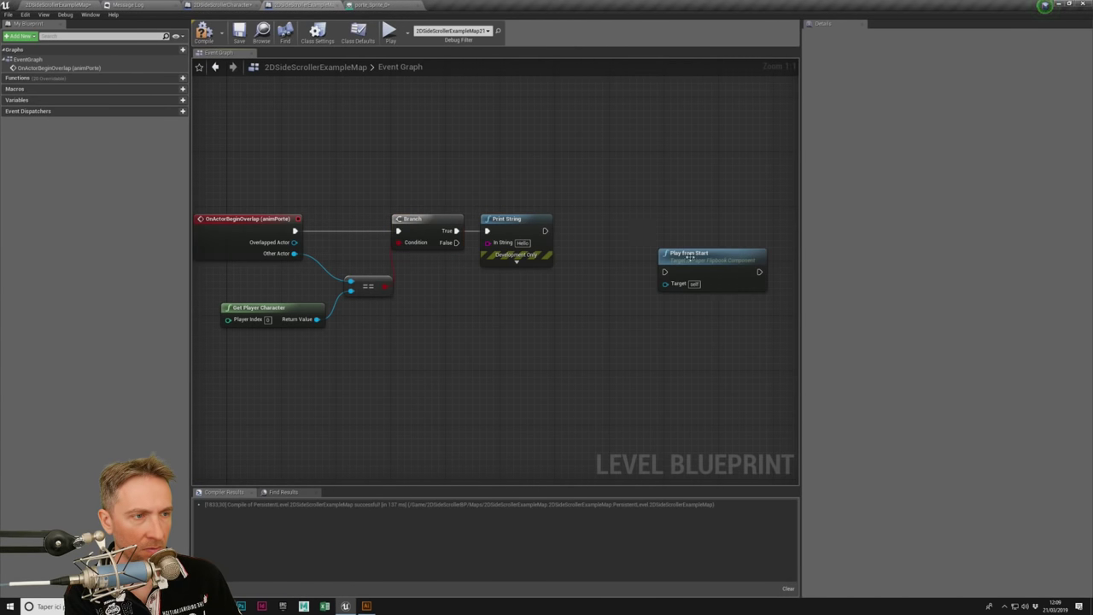
{"action": "mouse_move", "coordinate": [673, 266]}
{"action": "left_mouse_down"}
{"action": "mouse_move", "coordinate": [644, 238]}
{"action": "mouse_move", "coordinate": [545, 231]}
{"action": "left_mouse_up"}
{"action": "left_click_drag", "start_coordinate": [662, 226], "coordinate": [607, 212]}
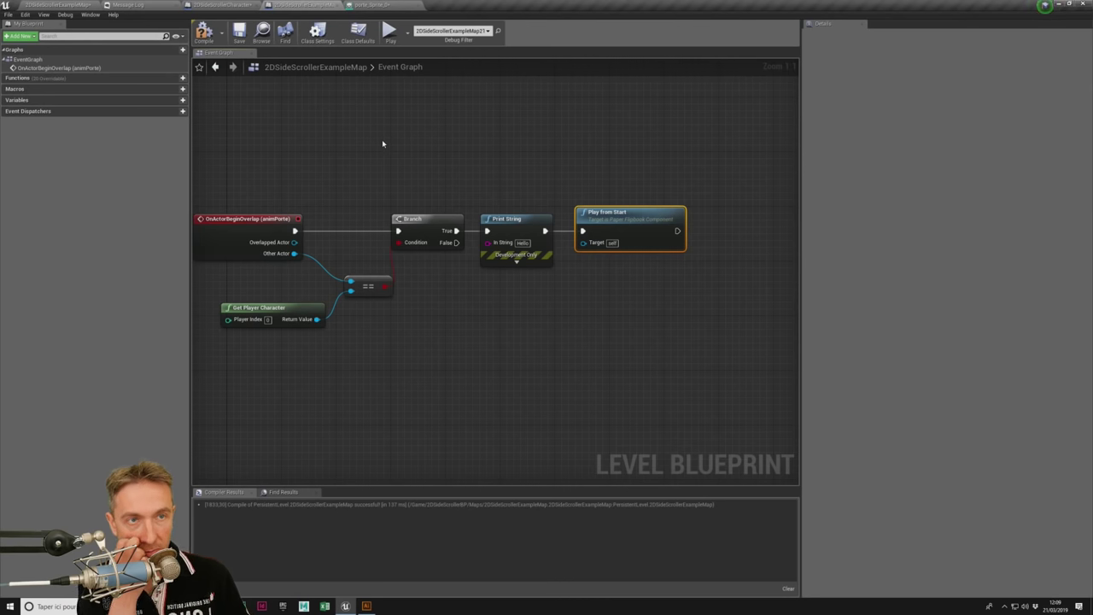
Step: Feed an animPorte reference's Render Component into Play from Start and save the Level Blueprint
{"action": "left_click", "coordinate": [380, 5]}
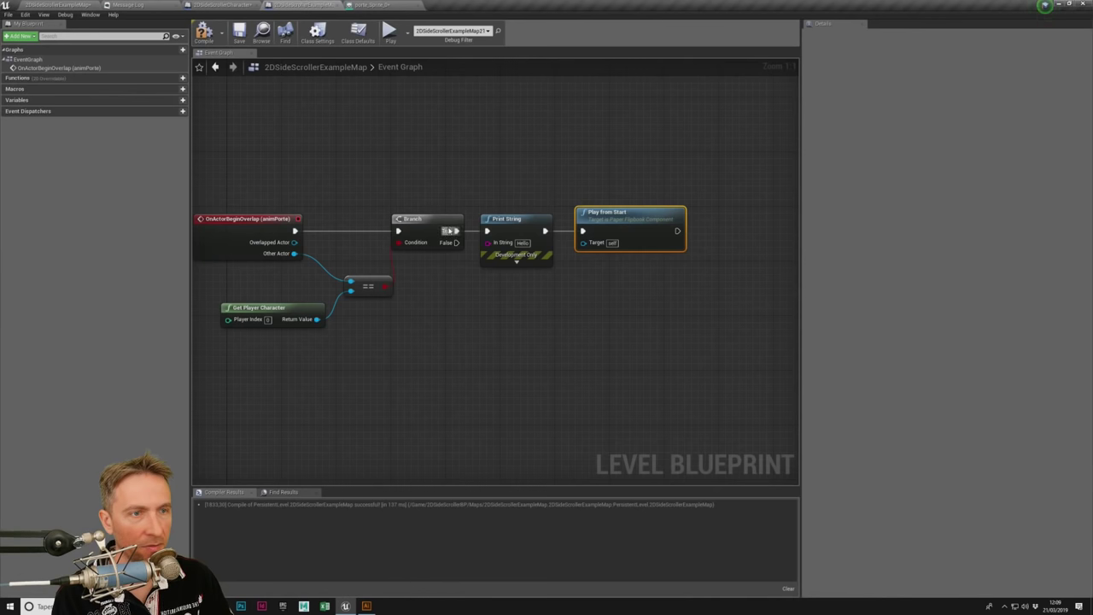
{"action": "right_click", "coordinate": [386, 136]}
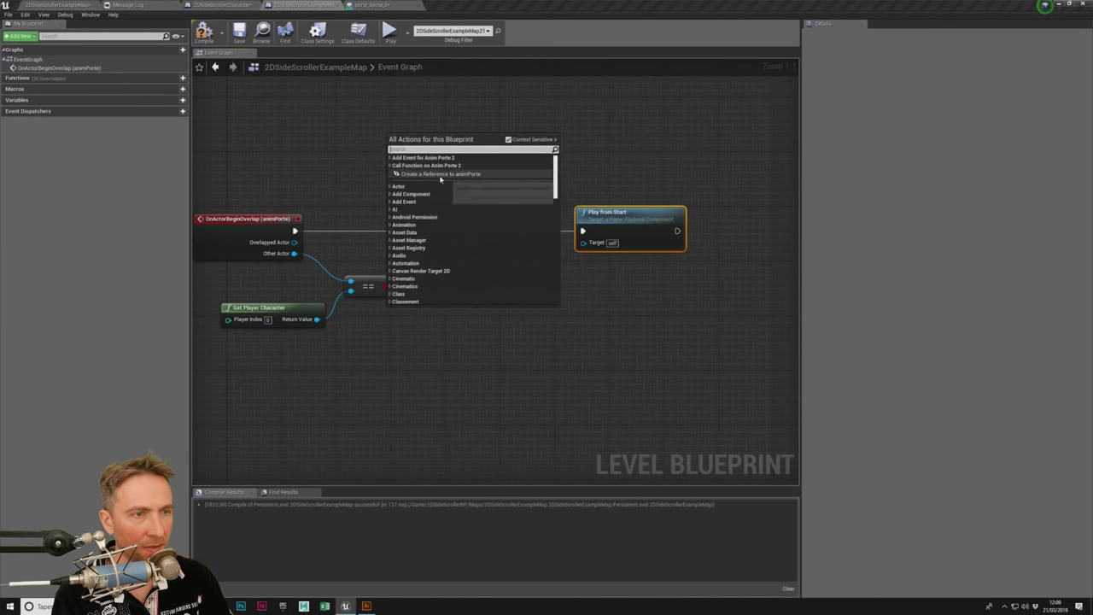
{"action": "left_click", "coordinate": [444, 174]}
{"action": "left_click_drag", "start_coordinate": [453, 138], "coordinate": [545, 291]}
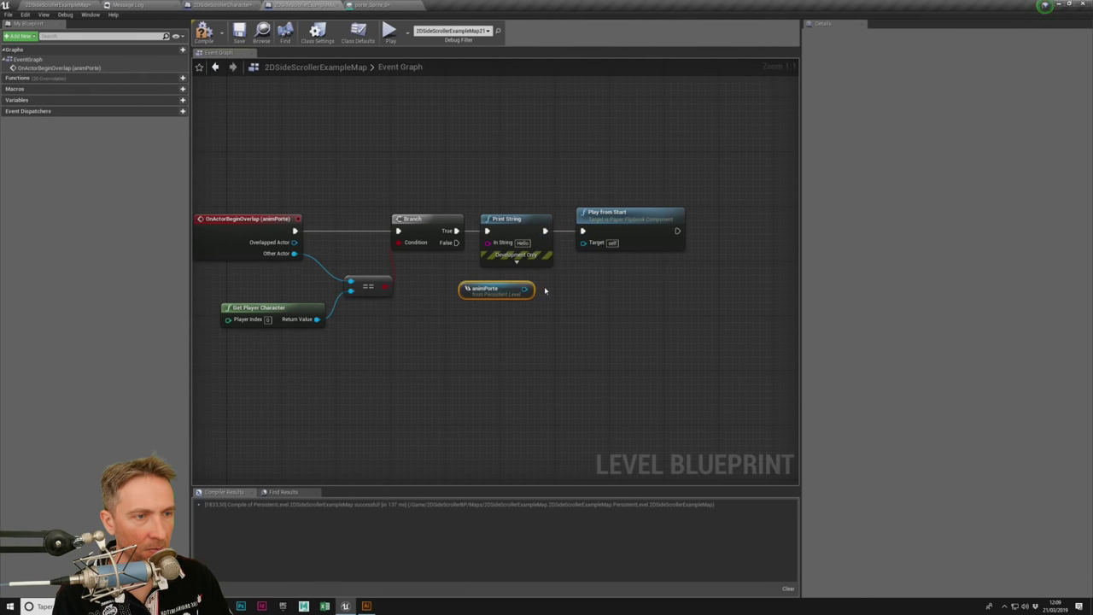
{"action": "mouse_move", "coordinate": [602, 253]}
{"action": "left_mouse_down"}
{"action": "mouse_move", "coordinate": [584, 243]}
{"action": "mouse_move", "coordinate": [687, 212]}
{"action": "left_mouse_up"}
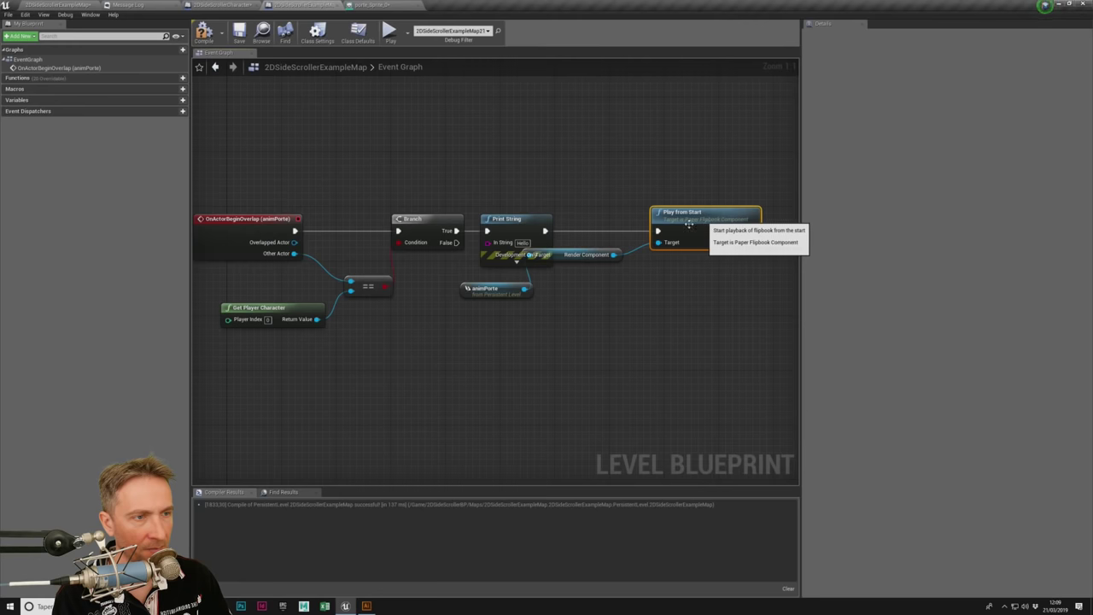
{"action": "left_click_drag", "start_coordinate": [565, 256], "coordinate": [614, 277]}
{"action": "left_click_drag", "start_coordinate": [504, 289], "coordinate": [529, 288]}
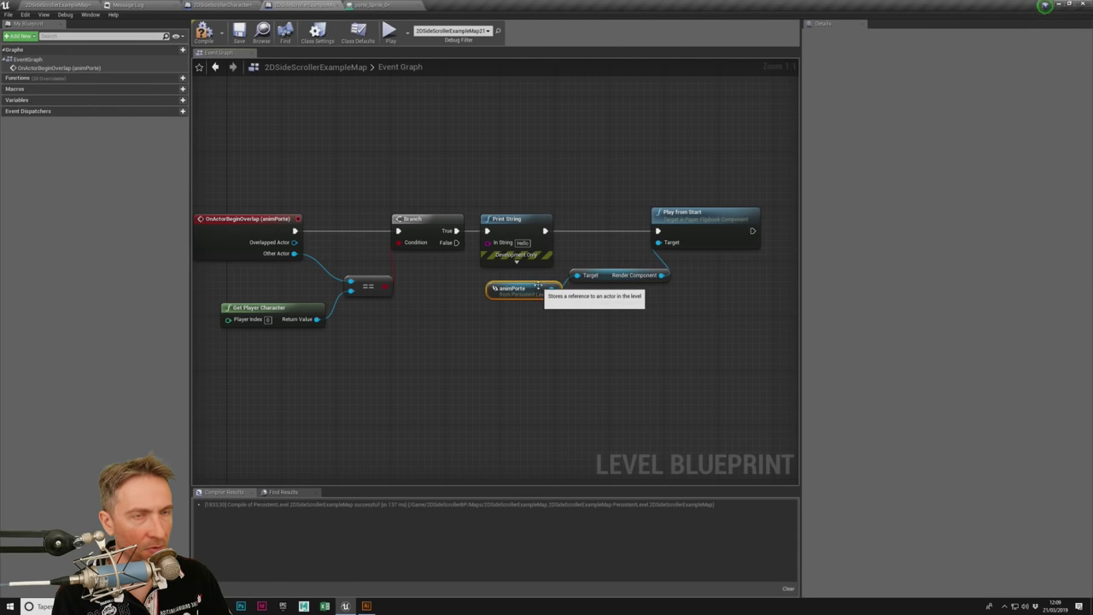
{"action": "left_click", "coordinate": [240, 32]}
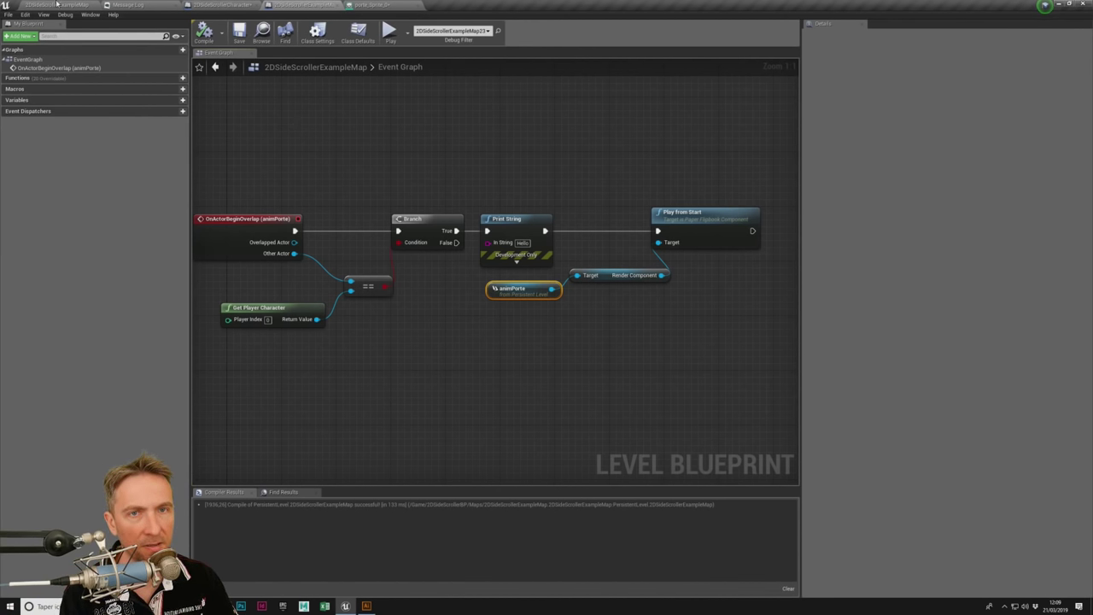
Step: Test the level by walking the character to the door, then return to the Level Blueprint
{"action": "left_click", "coordinate": [56, 4]}
{"action": "key", "text": "a"}
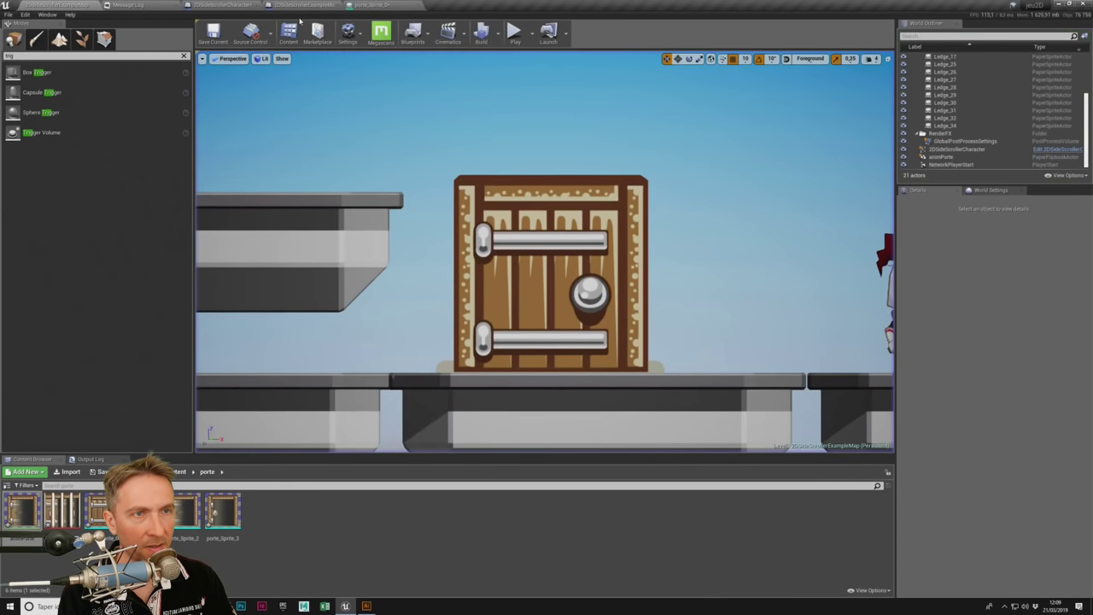
{"action": "left_click", "coordinate": [367, 4]}
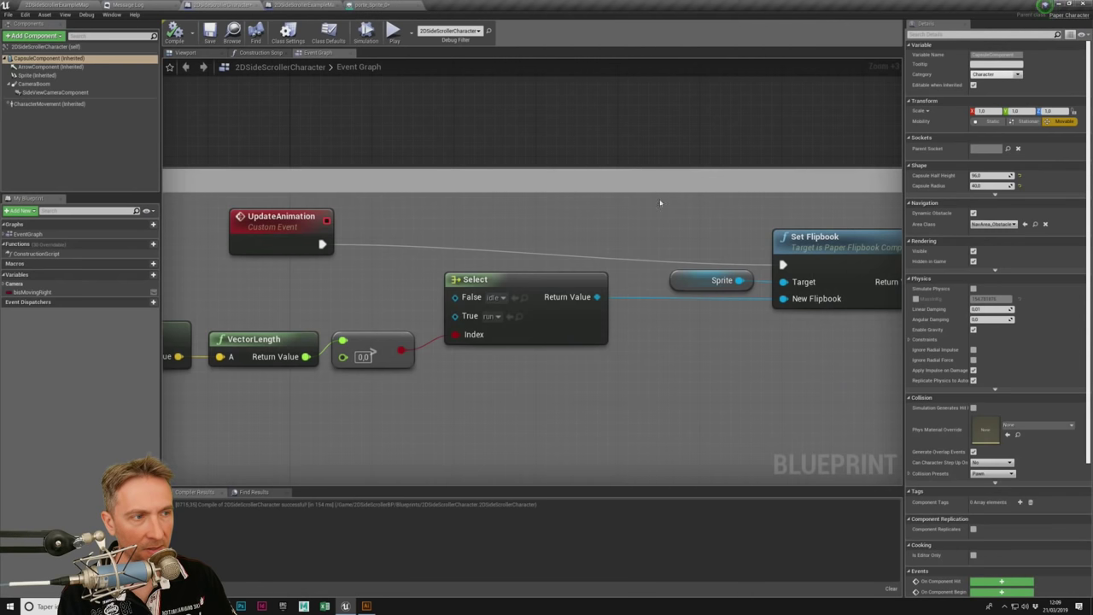
{"action": "left_click", "coordinate": [310, 5]}
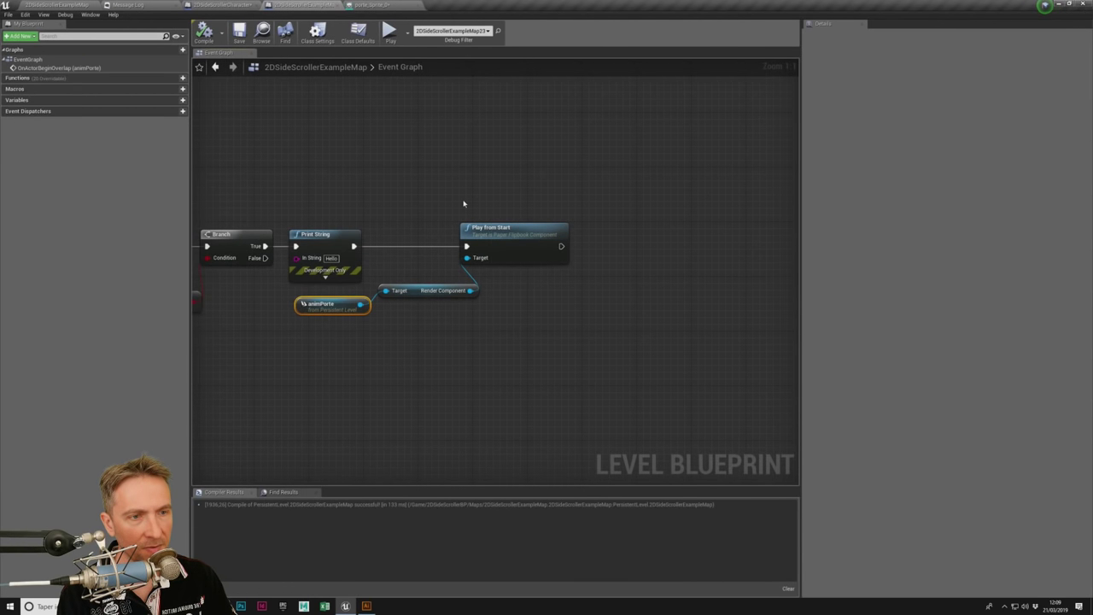
Step: Replace Play from Start with a Set Play Rate node on animPorte's Render Component and compile
{"action": "key", "text": "Delete"}
{"action": "left_click_drag", "start_coordinate": [360, 304], "coordinate": [392, 296]}
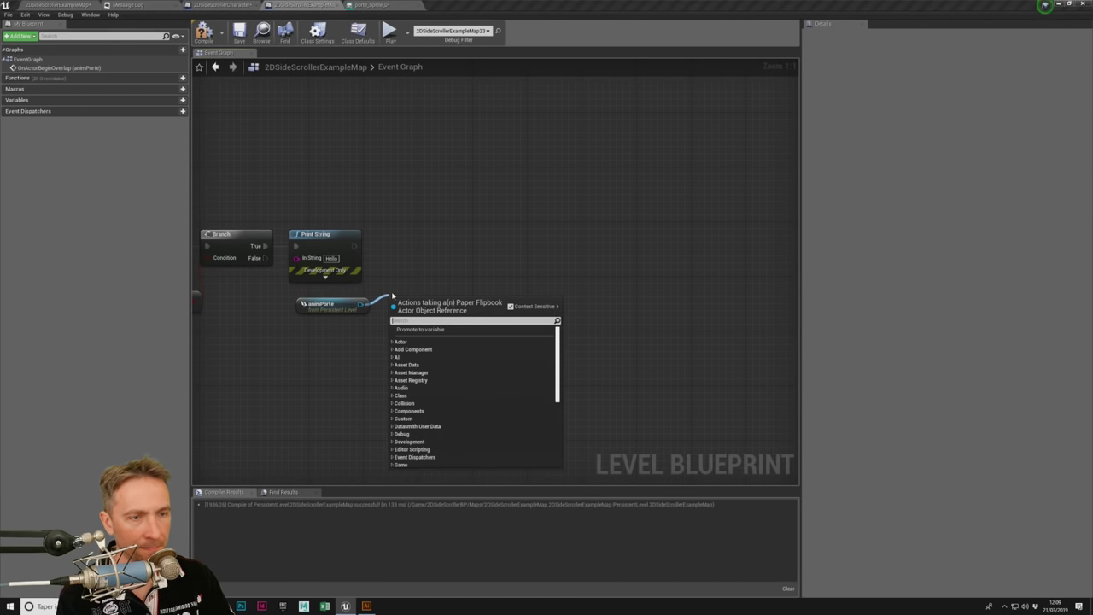
{"action": "type", "text": "play rate"}
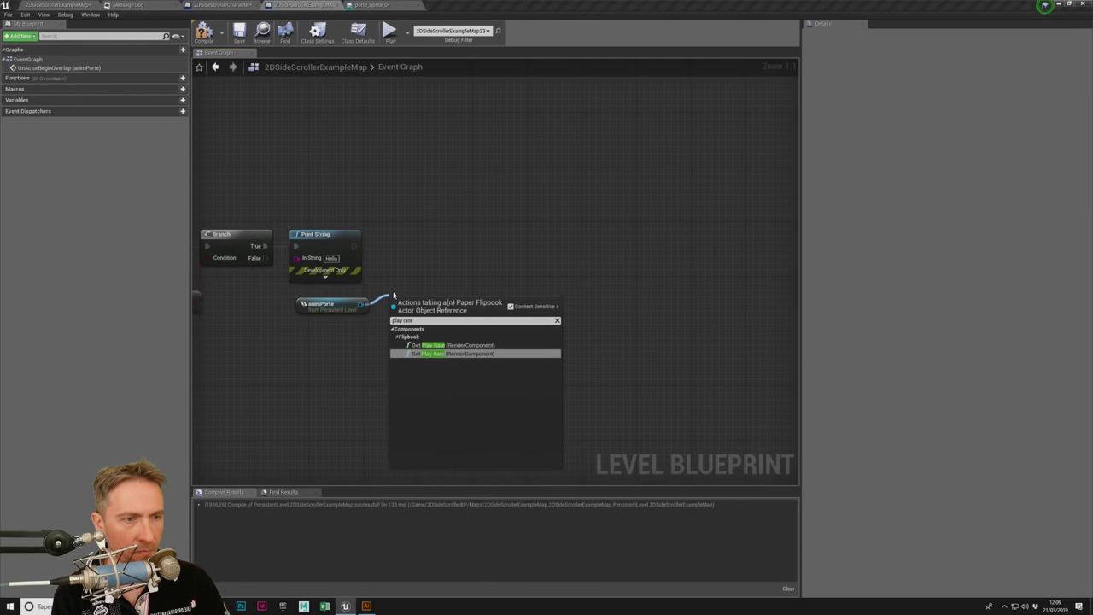
{"action": "key", "text": "Return"}
{"action": "left_click_drag", "start_coordinate": [457, 318], "coordinate": [566, 276]}
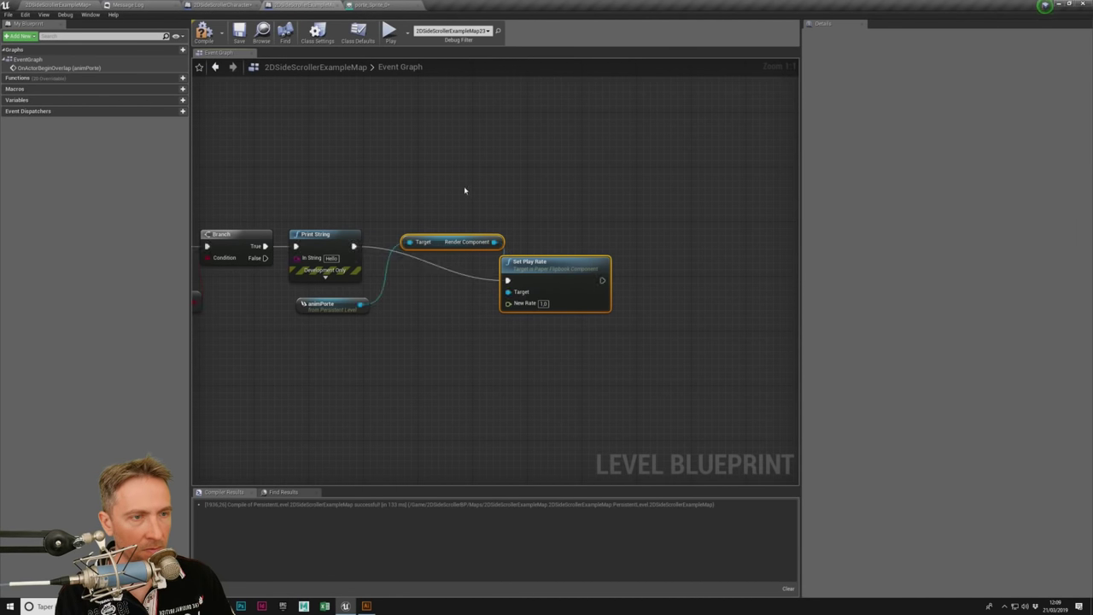
{"action": "left_click", "coordinate": [203, 32]}
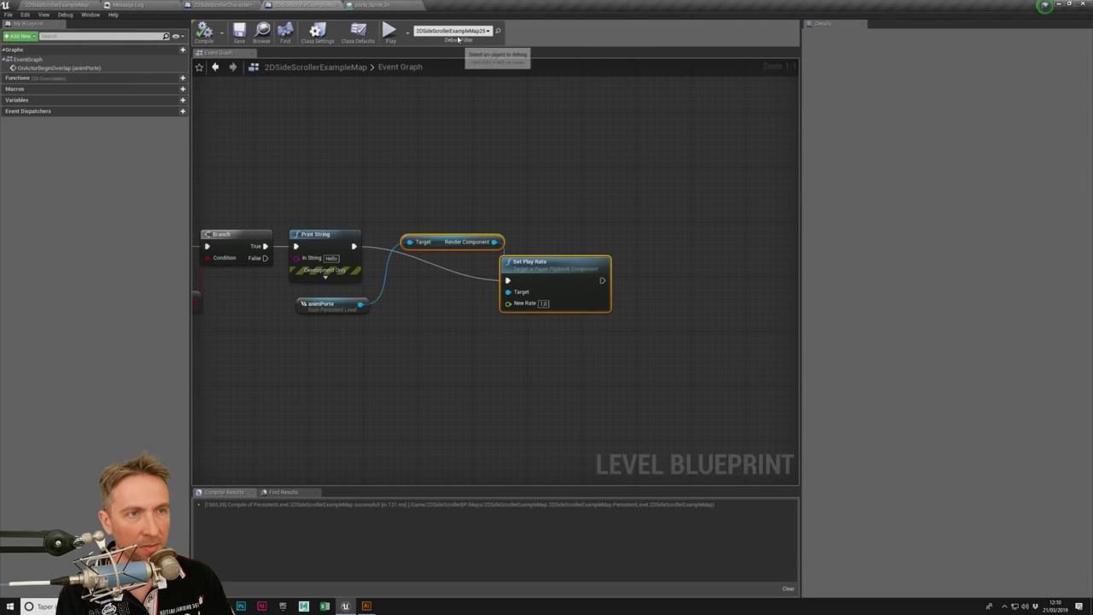
{"action": "left_click", "coordinate": [392, 32]}
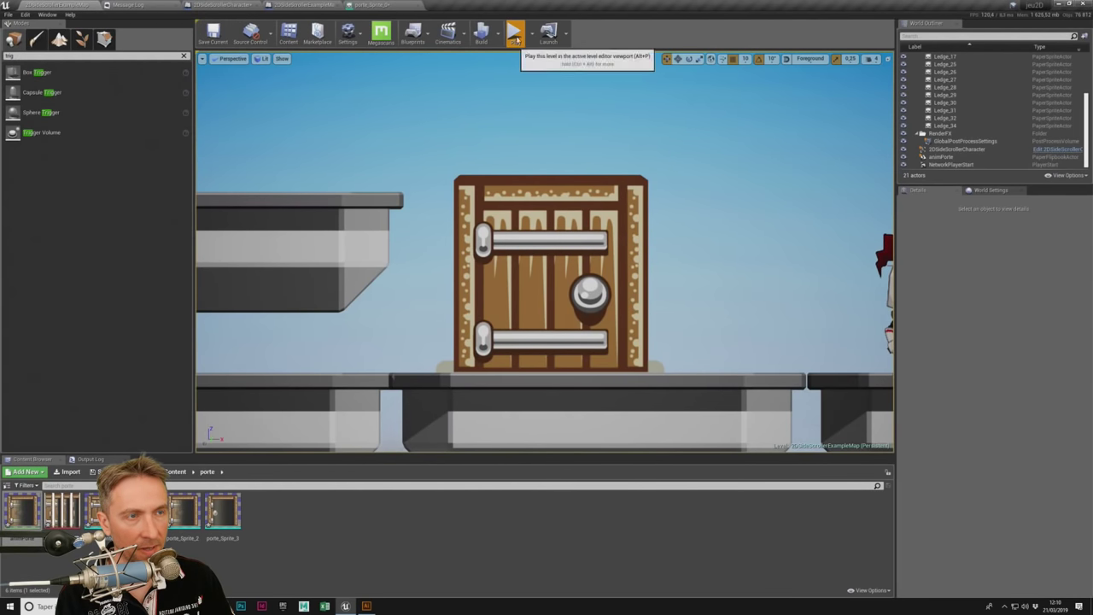
Step: Test-play walking the knight to the door, then close the porte_Sprite editor
{"action": "left_click", "coordinate": [515, 31]}
{"action": "key", "text": "Left"}
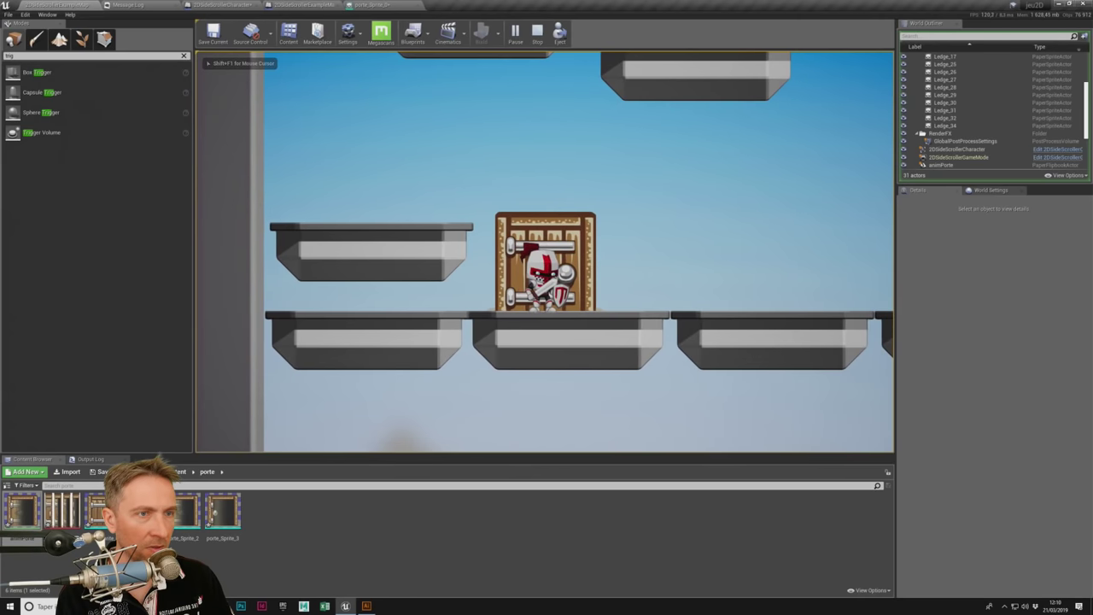
{"action": "key", "text": "Escape"}
{"action": "left_click", "coordinate": [372, 4]}
{"action": "left_click", "coordinate": [303, 5]}
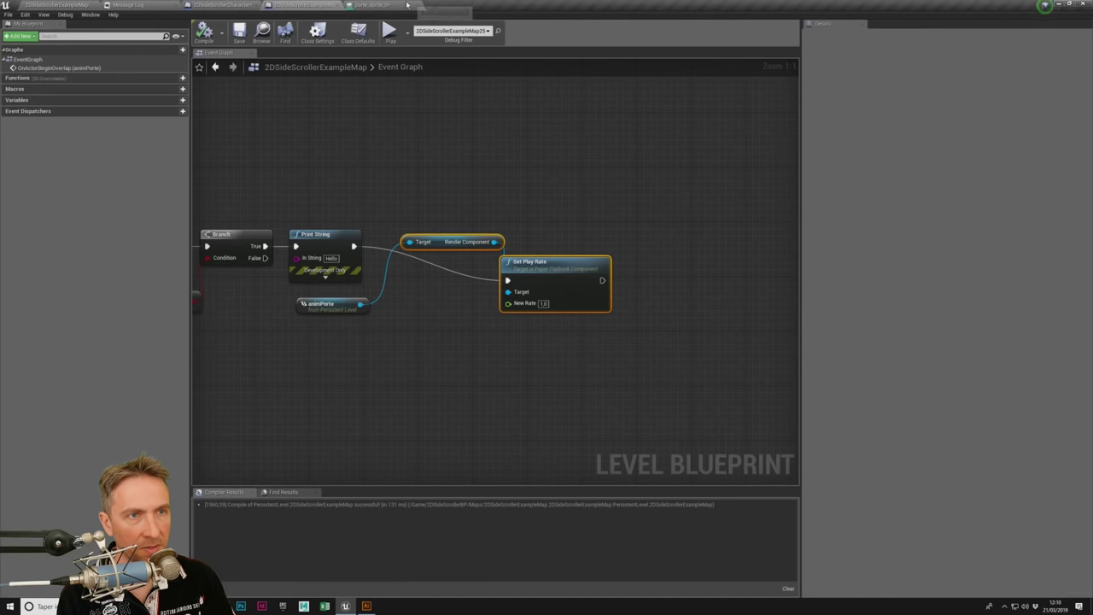
{"action": "left_click", "coordinate": [418, 6]}
Step: Shift the == and Get Player Character nodes up-left and frame Set Play Rate
{"action": "right_click_drag", "start_coordinate": [453, 208], "coordinate": [650, 224]}
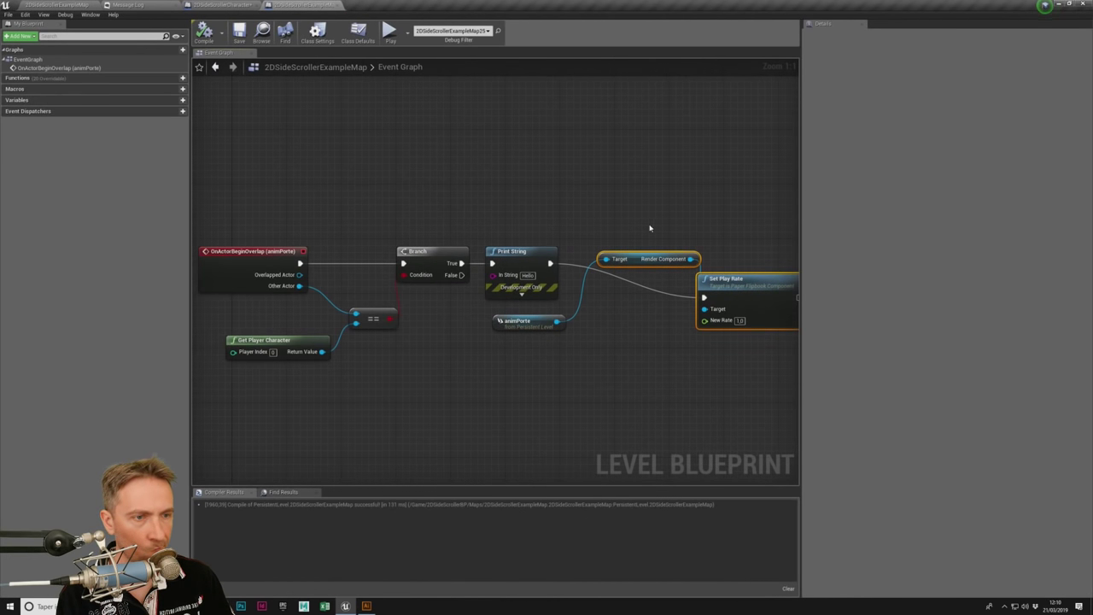
{"action": "right_click_drag", "start_coordinate": [384, 302], "coordinate": [444, 302]}
{"action": "left_click_drag", "start_coordinate": [443, 302], "coordinate": [376, 346]}
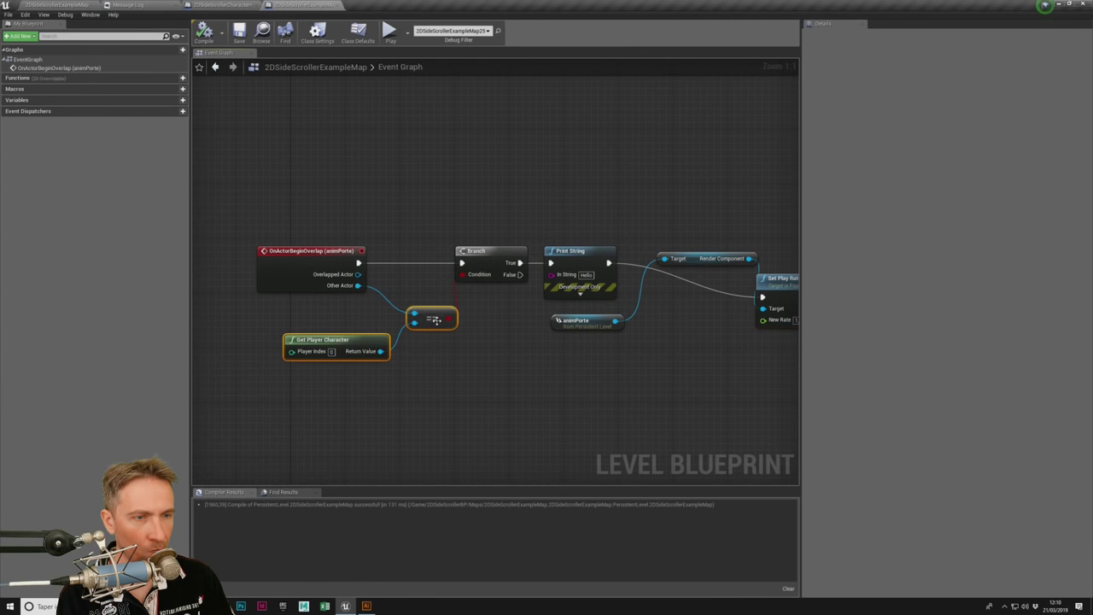
{"action": "left_click_drag", "start_coordinate": [427, 317], "coordinate": [400, 304]}
{"action": "right_click_drag", "start_coordinate": [581, 224], "coordinate": [458, 230]}
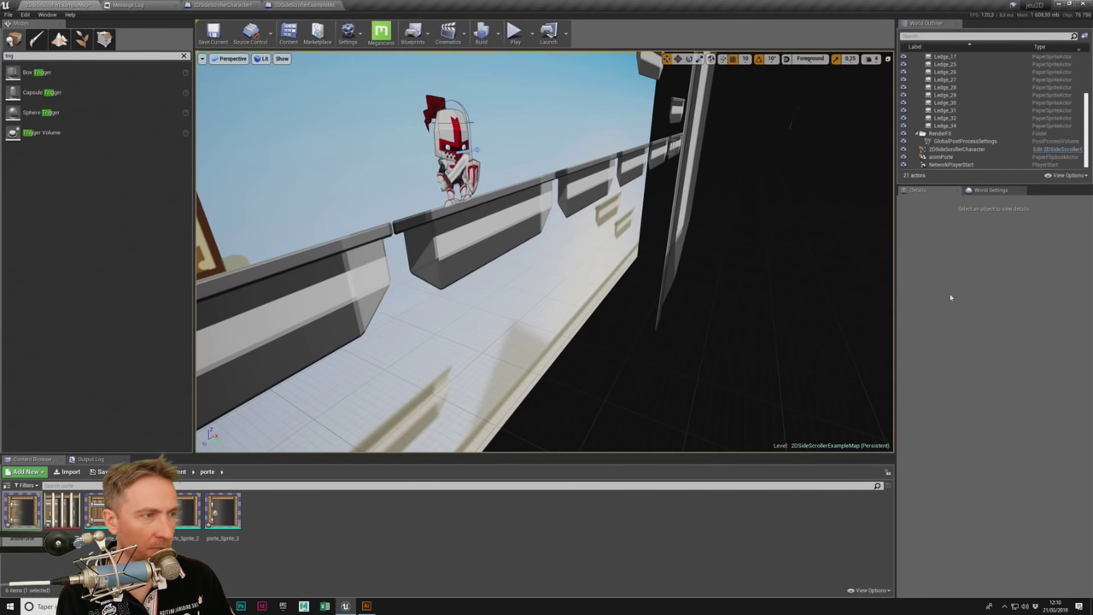
Step: Keep the door's collision preset at OverlapOnlyPawn, save the map, and start a play session
{"action": "right_click_drag", "start_coordinate": [459, 138], "coordinate": [458, 138]}
{"action": "left_click", "coordinate": [368, 136]}
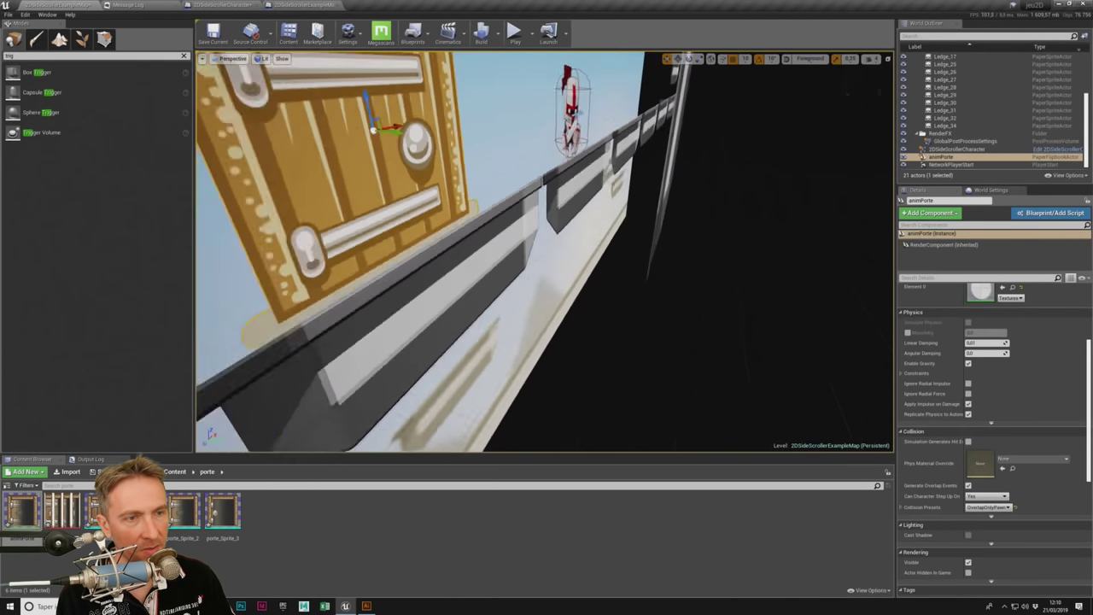
{"action": "right_click_drag", "start_coordinate": [367, 137], "coordinate": [509, 158]}
{"action": "left_click_drag", "start_coordinate": [509, 159], "coordinate": [524, 164]}
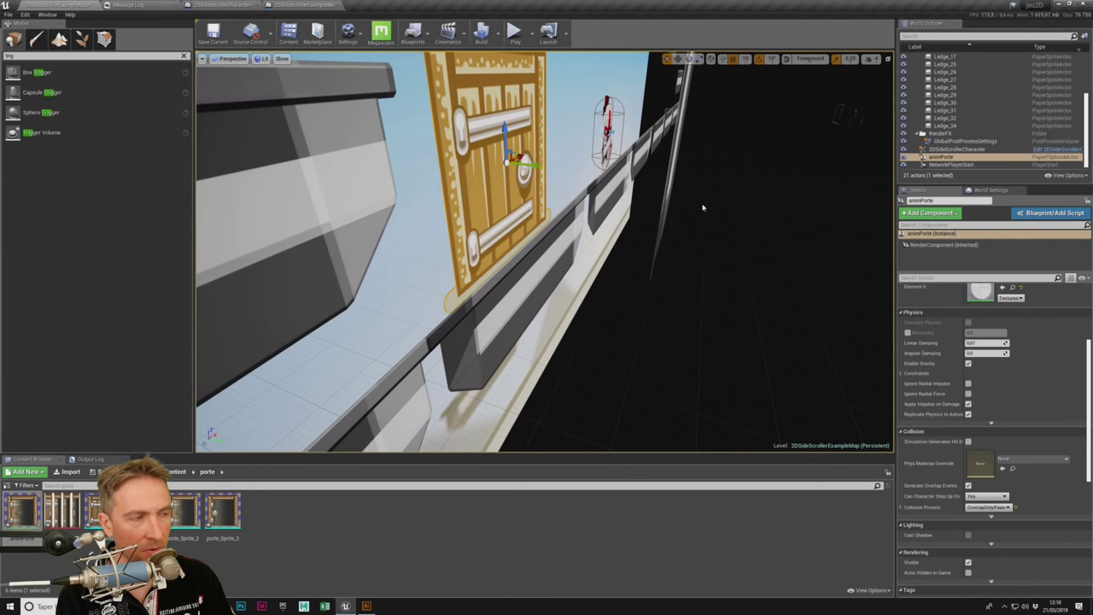
{"action": "right_click_drag", "start_coordinate": [703, 208], "coordinate": [703, 208]}
{"action": "scroll", "coordinate": [1031, 422], "scroll_direction": "down", "scroll_amount": 2}
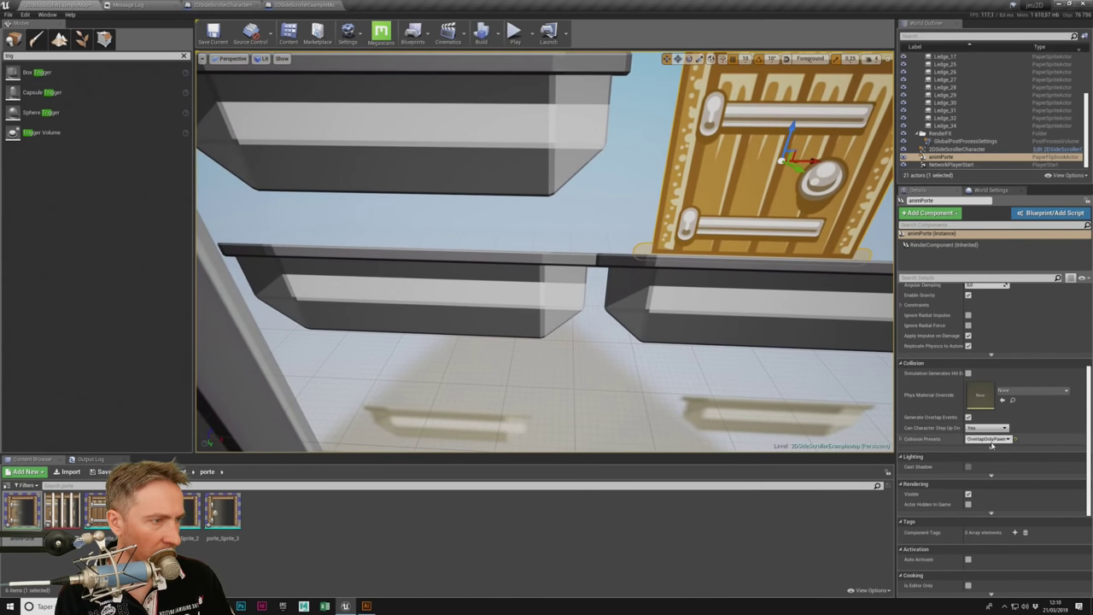
{"action": "left_click", "coordinate": [993, 439]}
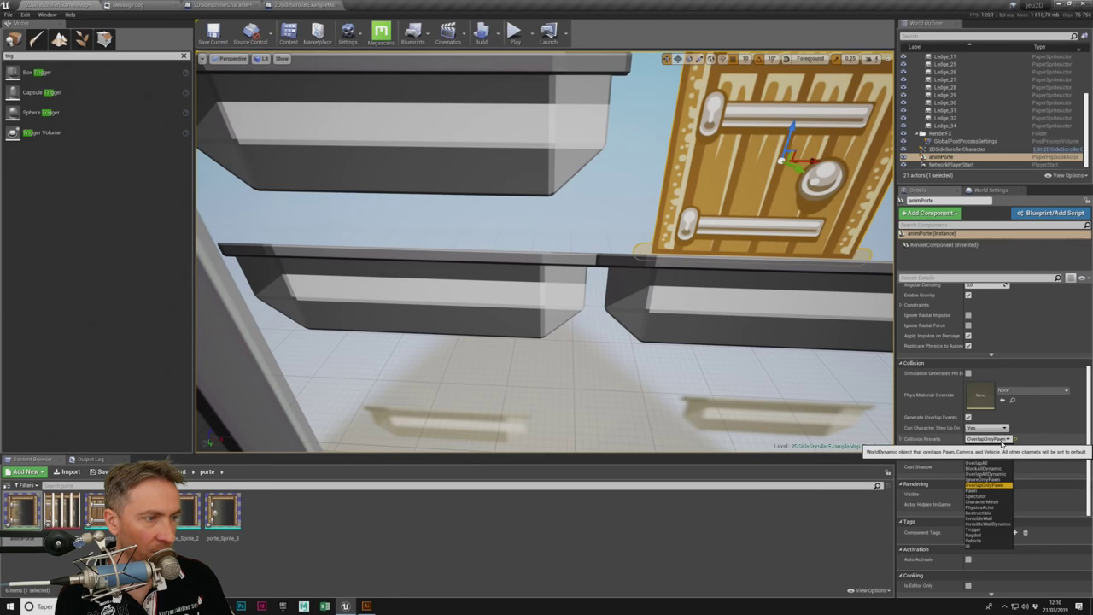
{"action": "left_click", "coordinate": [1003, 443]}
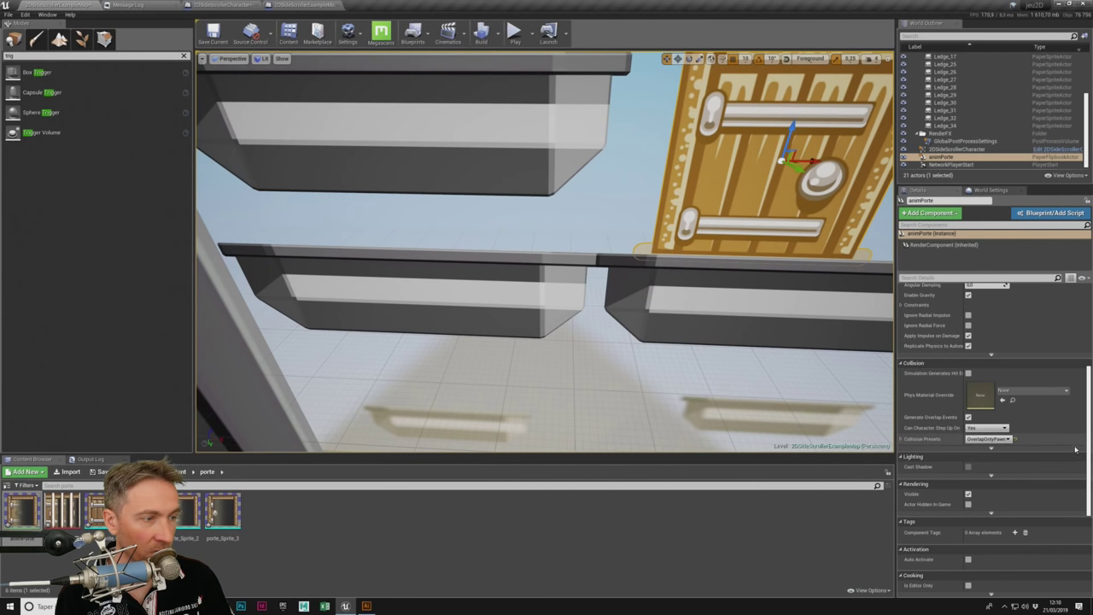
{"action": "left_click", "coordinate": [213, 32]}
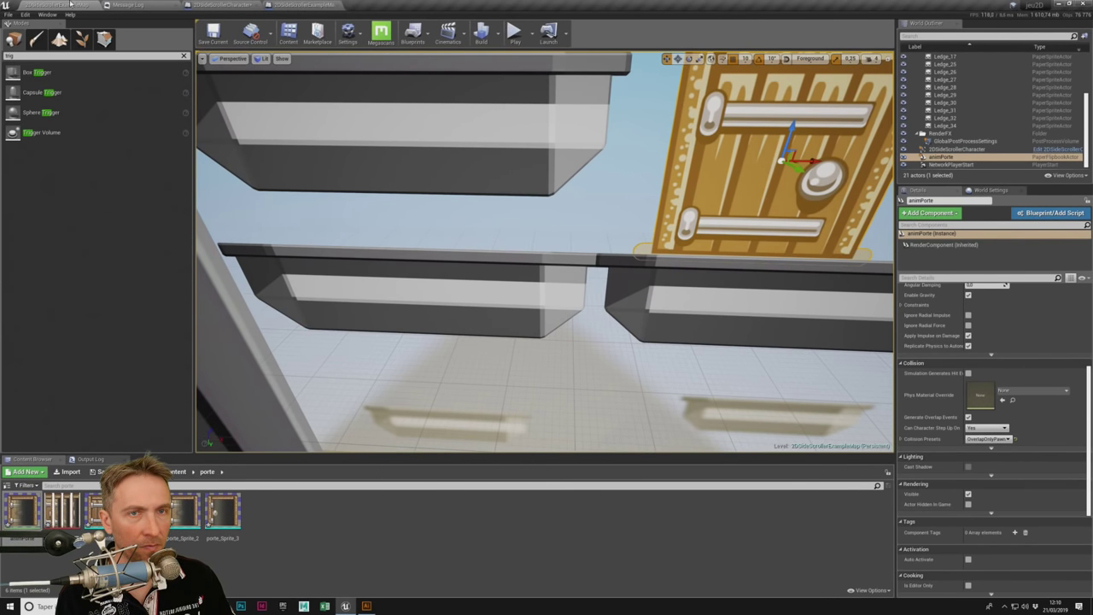
{"action": "left_click", "coordinate": [515, 37]}
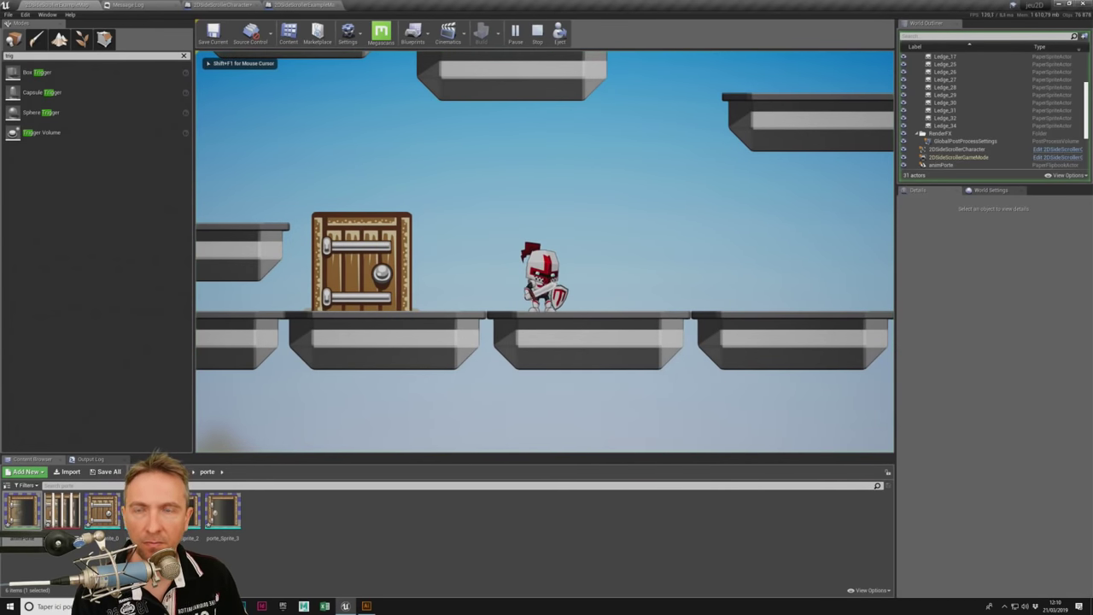
Step: Walk the knight to the door twice, framing animPorte from the Outliner between runs
{"action": "key", "text": "Left"}
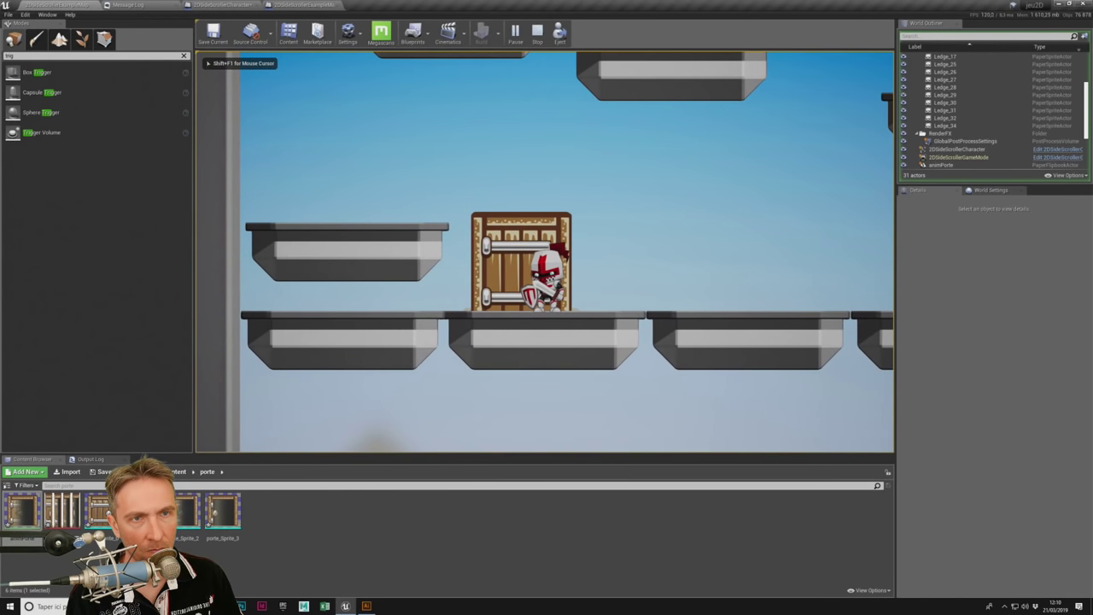
{"action": "key", "text": "Escape"}
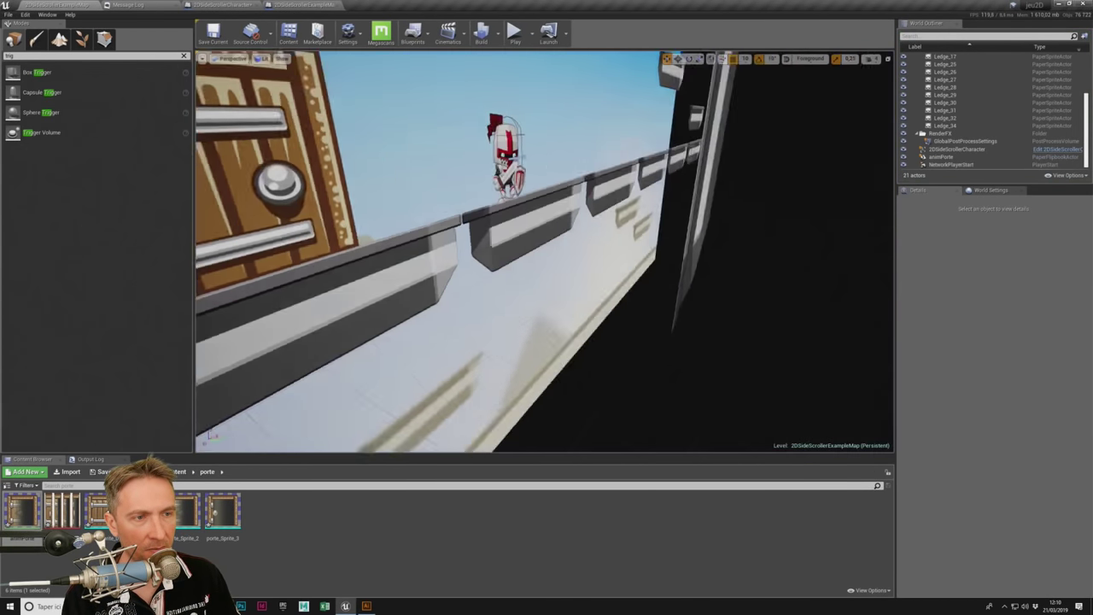
{"action": "double_click", "coordinate": [940, 157]}
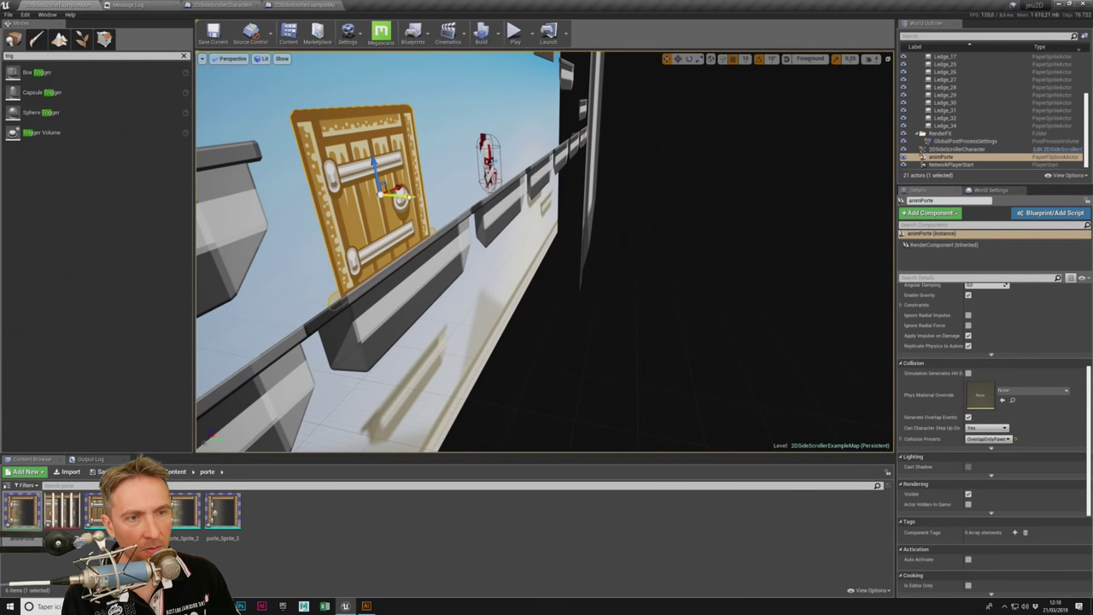
{"action": "key", "text": "alt+p"}
{"action": "key", "text": "Left"}
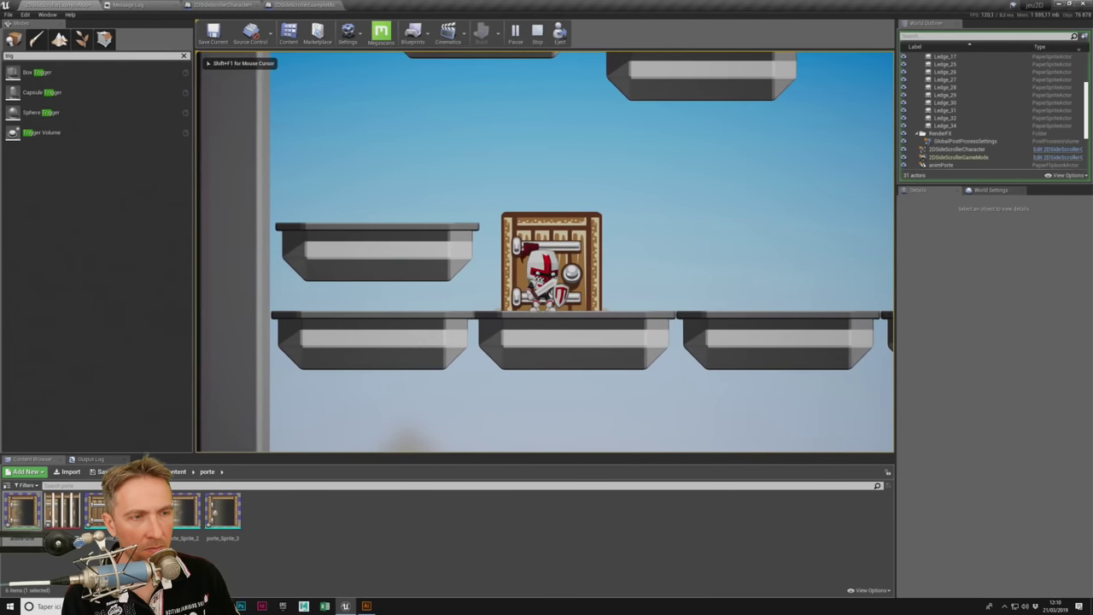
{"action": "key", "text": "Escape"}
Step: Test walking the knight into the door and back away, then return to the Level Blueprint
{"action": "left_click", "coordinate": [479, 215]}
{"action": "right_click_drag", "start_coordinate": [478, 214], "coordinate": [598, 197]}
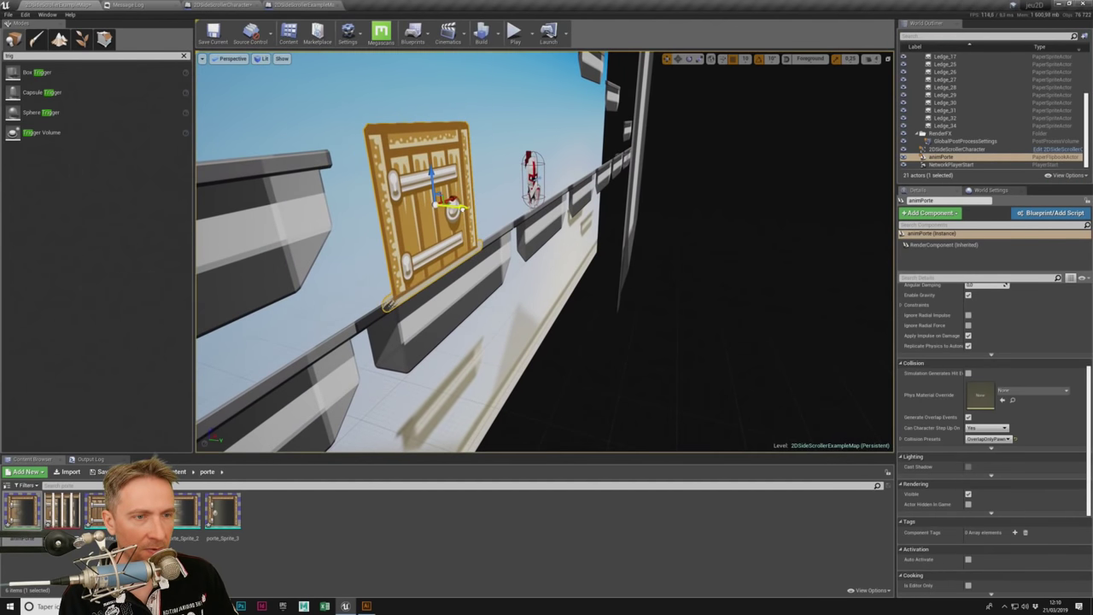
{"action": "left_click", "coordinate": [513, 30]}
{"action": "key", "text": "Left"}
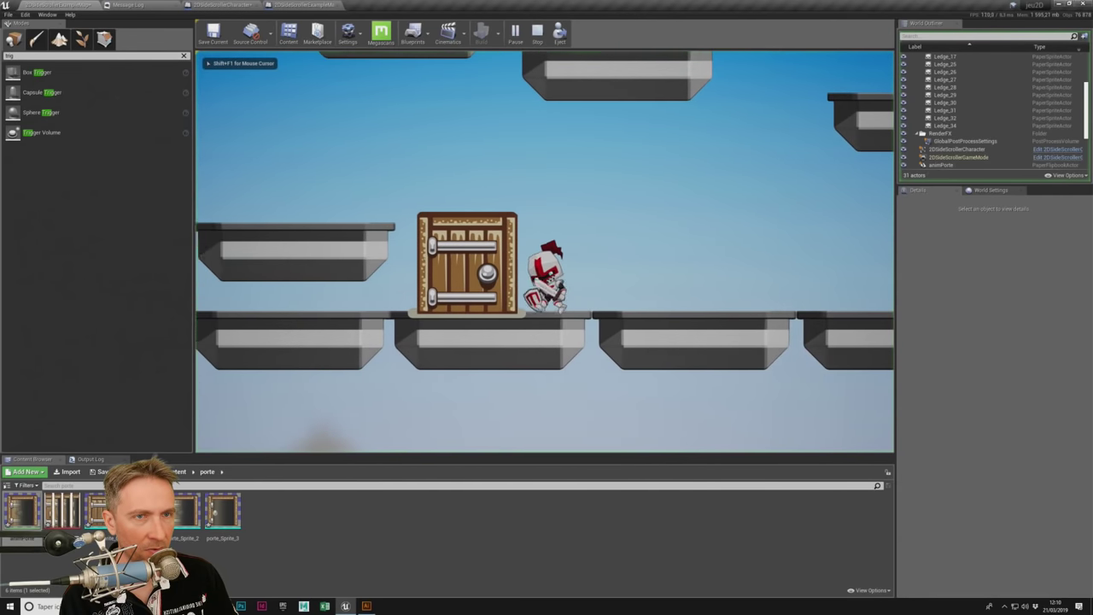
{"action": "key", "text": "Right"}
{"action": "key", "text": "Escape"}
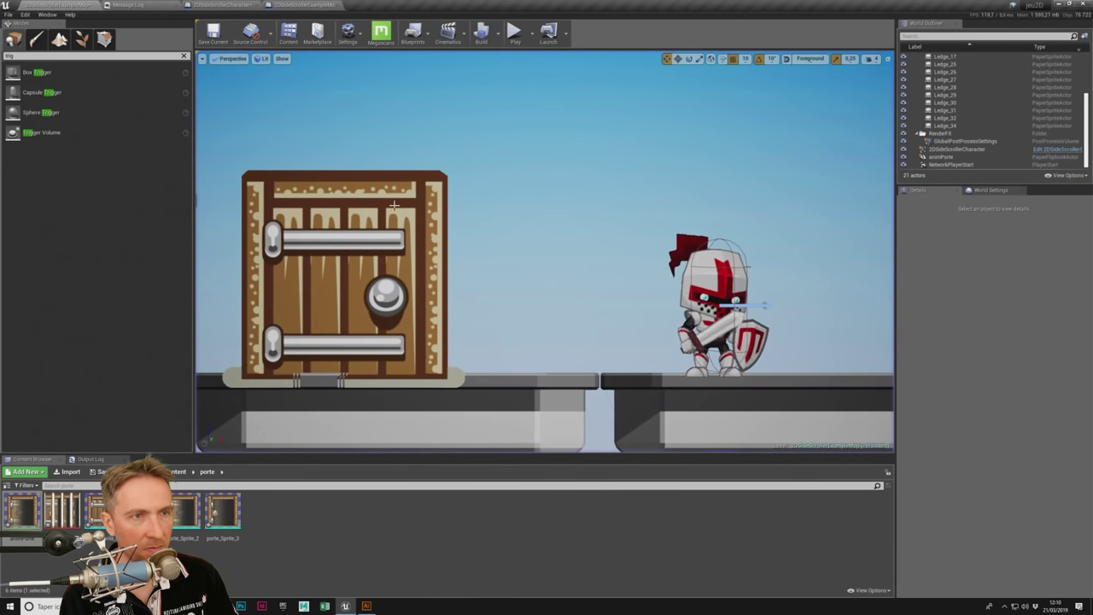
{"action": "left_click", "coordinate": [361, 6]}
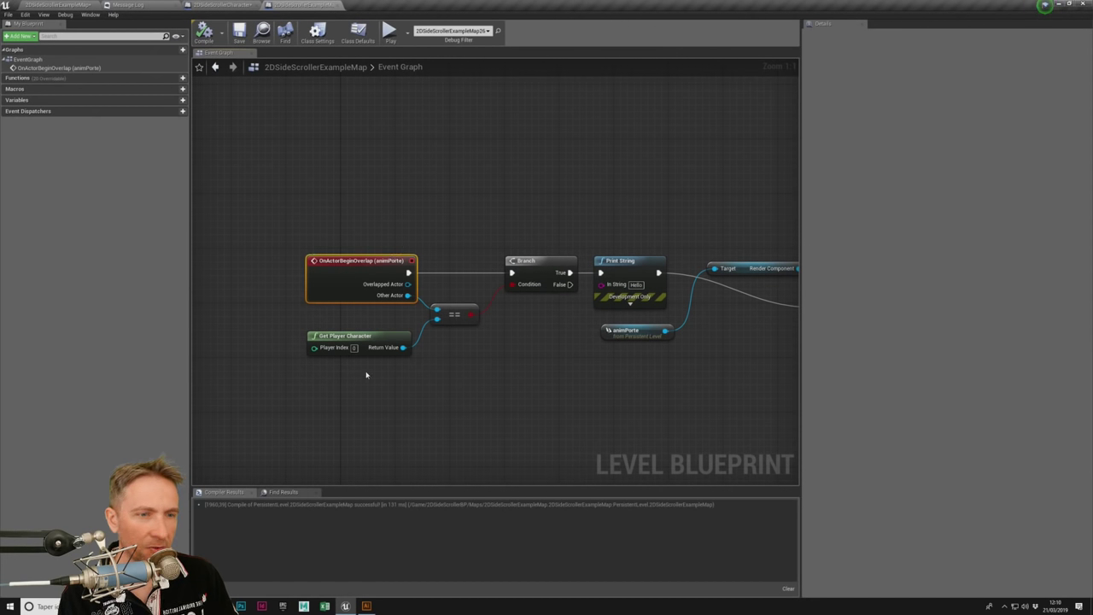
Step: Move the Render Component node below Print String and Set Play Rate up and right
{"action": "left_click_drag", "start_coordinate": [366, 374], "coordinate": [556, 319]}
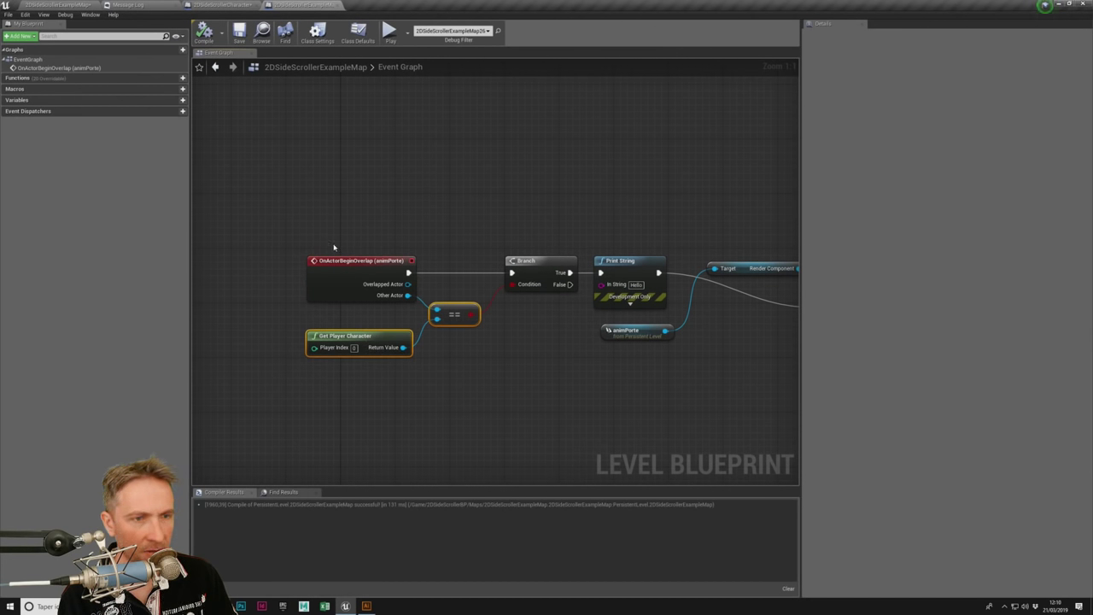
{"action": "right_click_drag", "start_coordinate": [453, 366], "coordinate": [293, 390]}
{"action": "right_click_drag", "start_coordinate": [466, 328], "coordinate": [275, 327]}
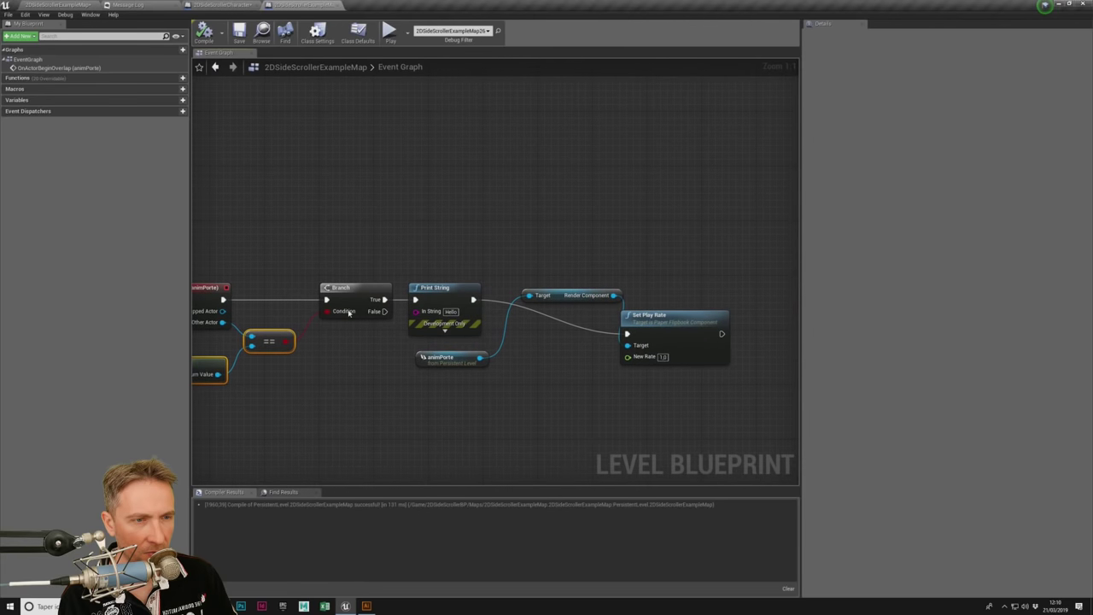
{"action": "left_click", "coordinate": [387, 315]}
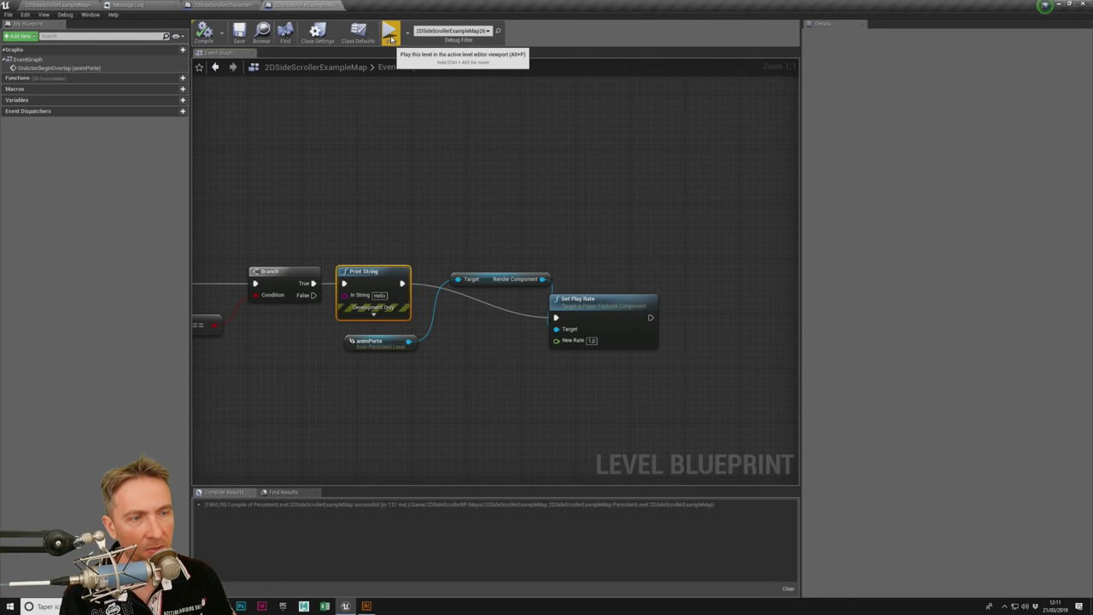
{"action": "left_click_drag", "start_coordinate": [495, 286], "coordinate": [502, 348]}
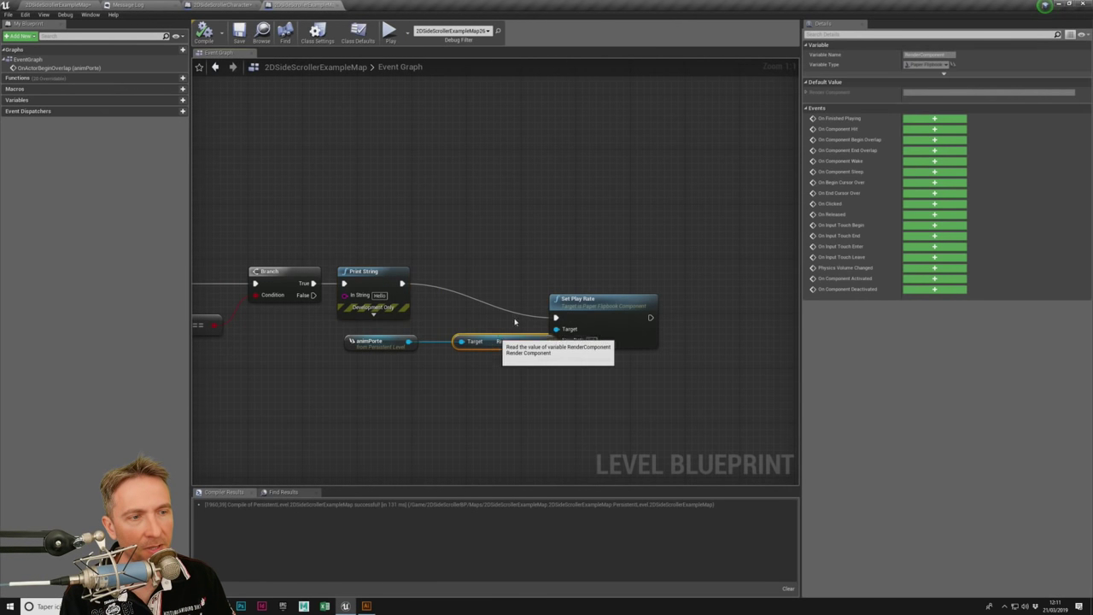
{"action": "left_click_drag", "start_coordinate": [589, 301], "coordinate": [630, 274]}
{"action": "left_click", "coordinate": [563, 299]}
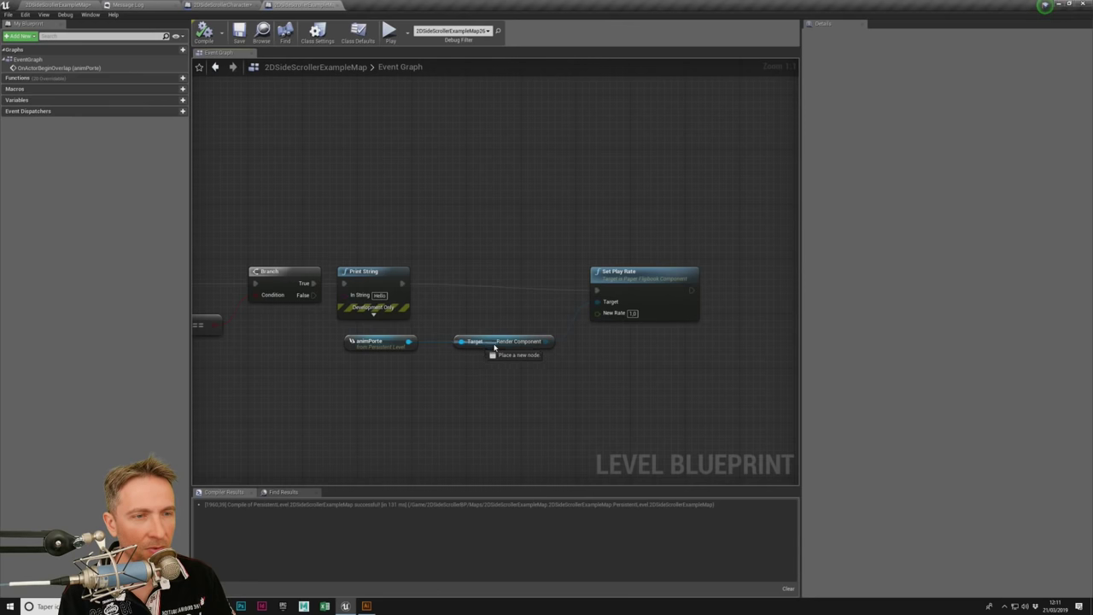
{"action": "left_click", "coordinate": [386, 301]}
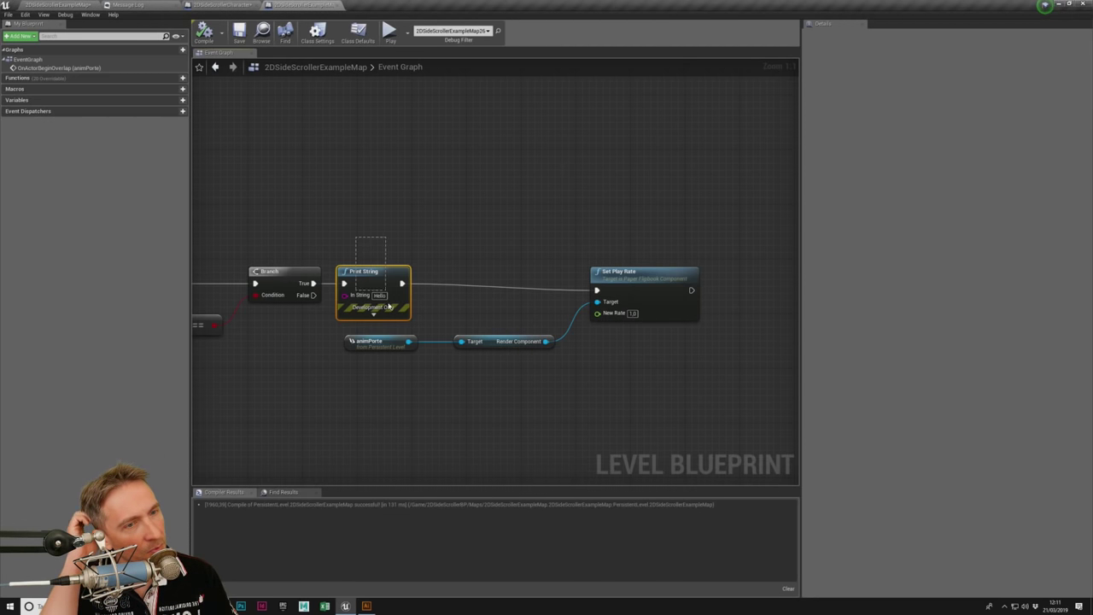
{"action": "left_click", "coordinate": [56, 5]}
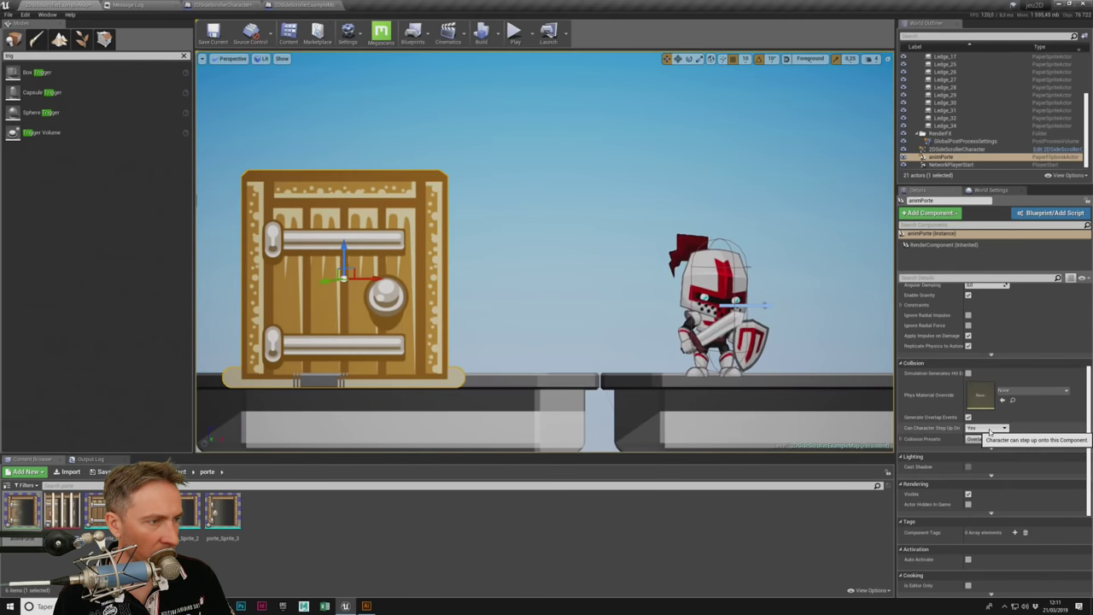
Step: Change the door's collision preset to Pawn, save the map with Ctrl+S, and play the level
{"action": "scroll", "coordinate": [1031, 419], "scroll_direction": "up", "scroll_amount": 2}
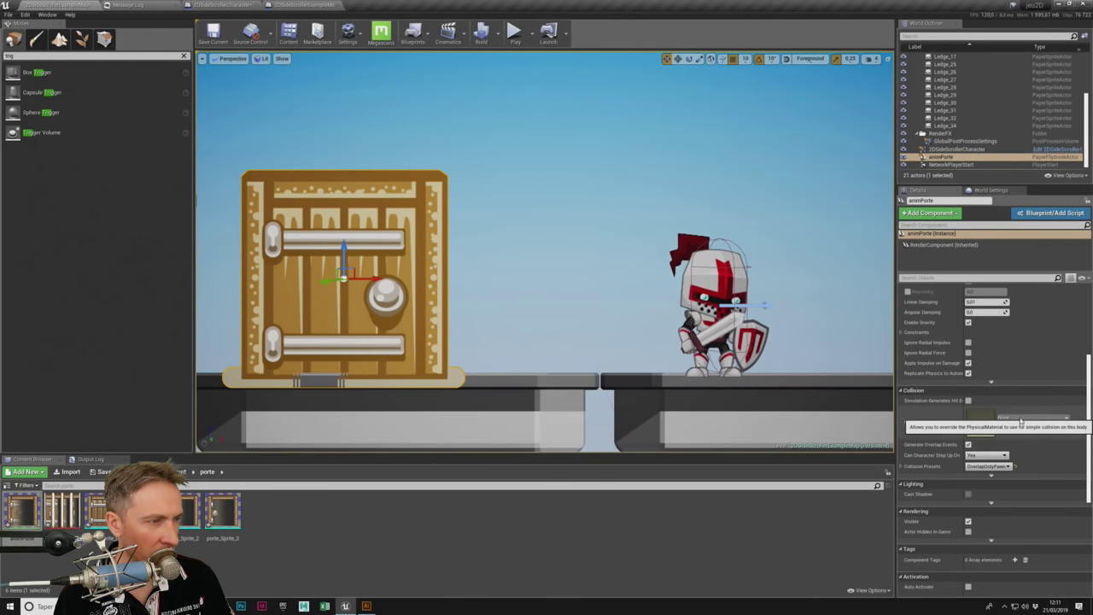
{"action": "scroll", "coordinate": [1021, 420], "scroll_direction": "down", "scroll_amount": 2}
{"action": "left_click", "coordinate": [999, 447]}
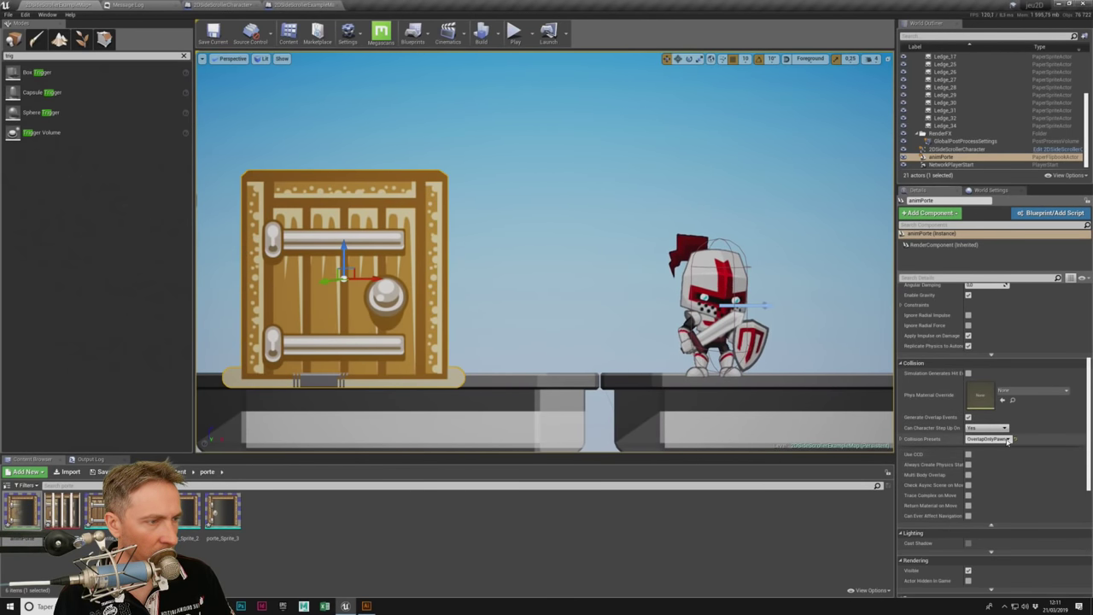
{"action": "left_click", "coordinate": [1007, 440]}
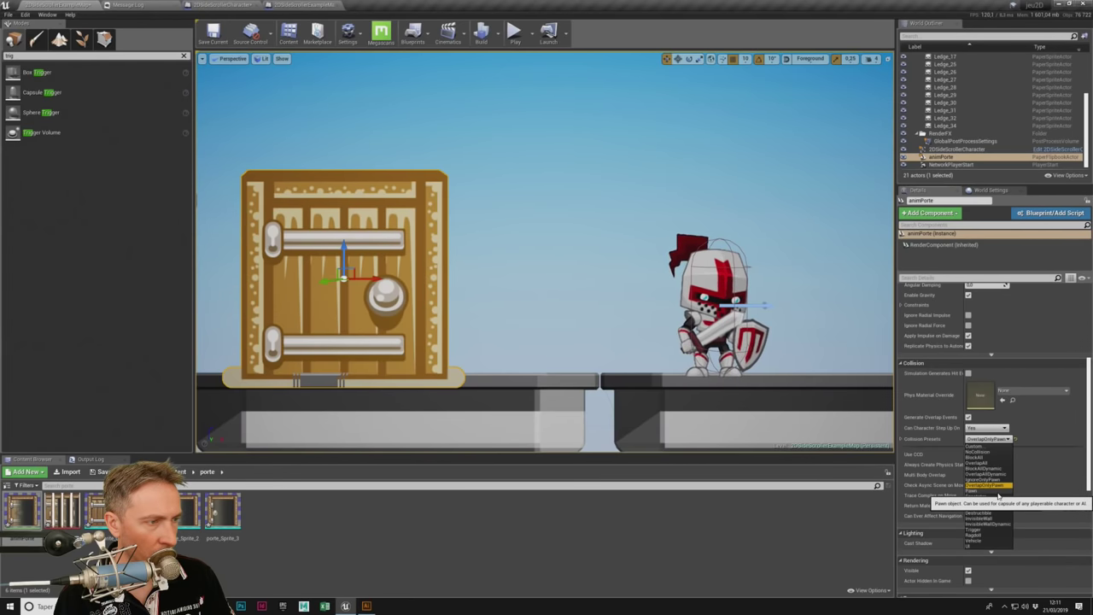
{"action": "left_click", "coordinate": [997, 494]}
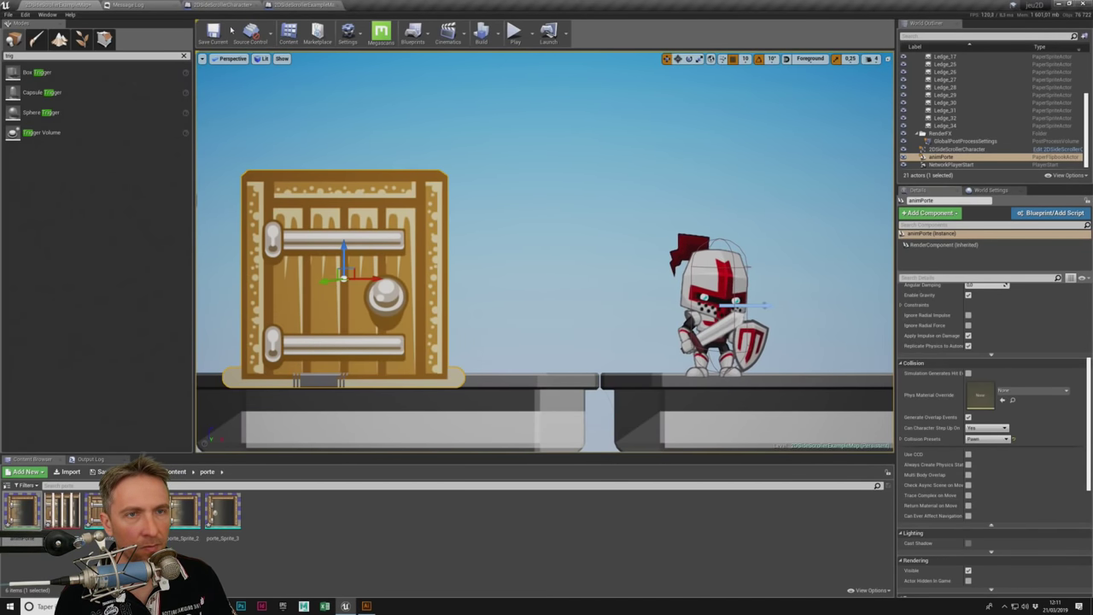
{"action": "key", "text": "ctrl+s"}
{"action": "left_click", "coordinate": [513, 32]}
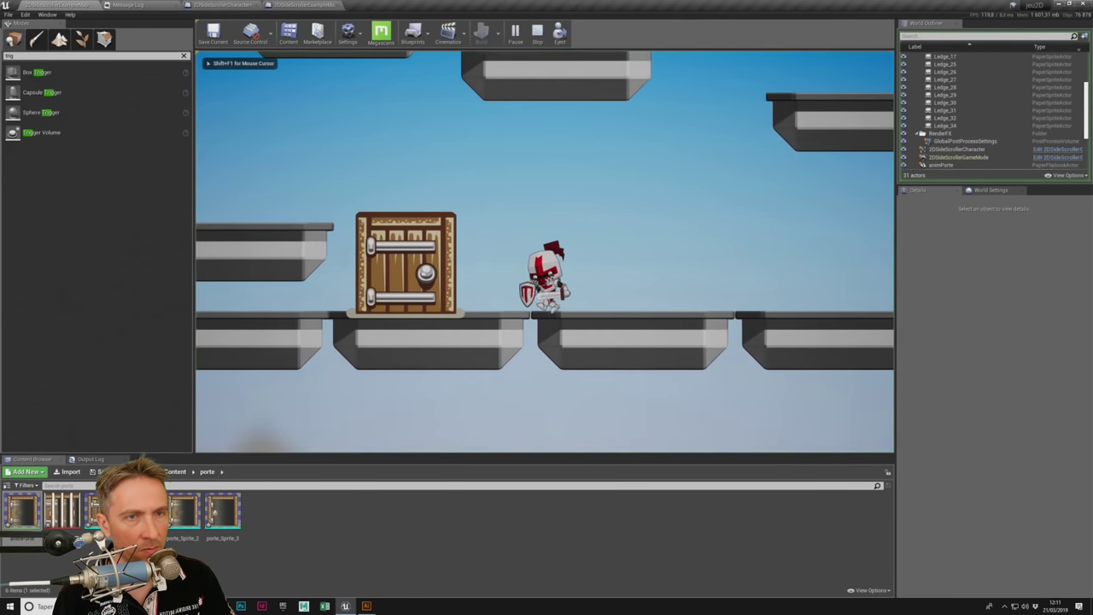
Step: Walk the knight right past the door and back left, then stop the play test
{"action": "key", "text": "d"}
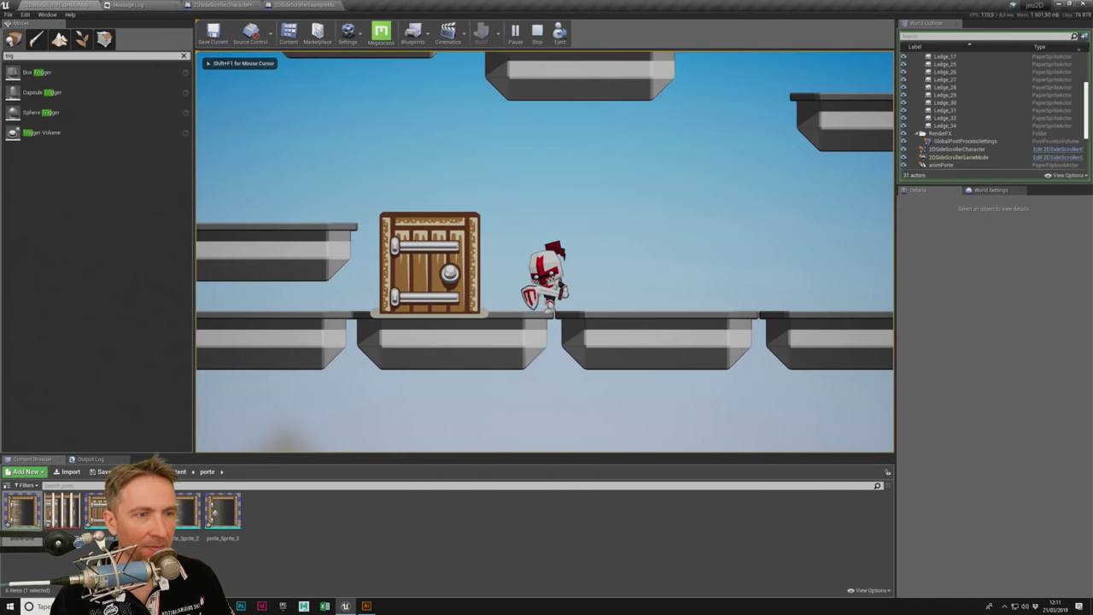
{"action": "key", "text": "a"}
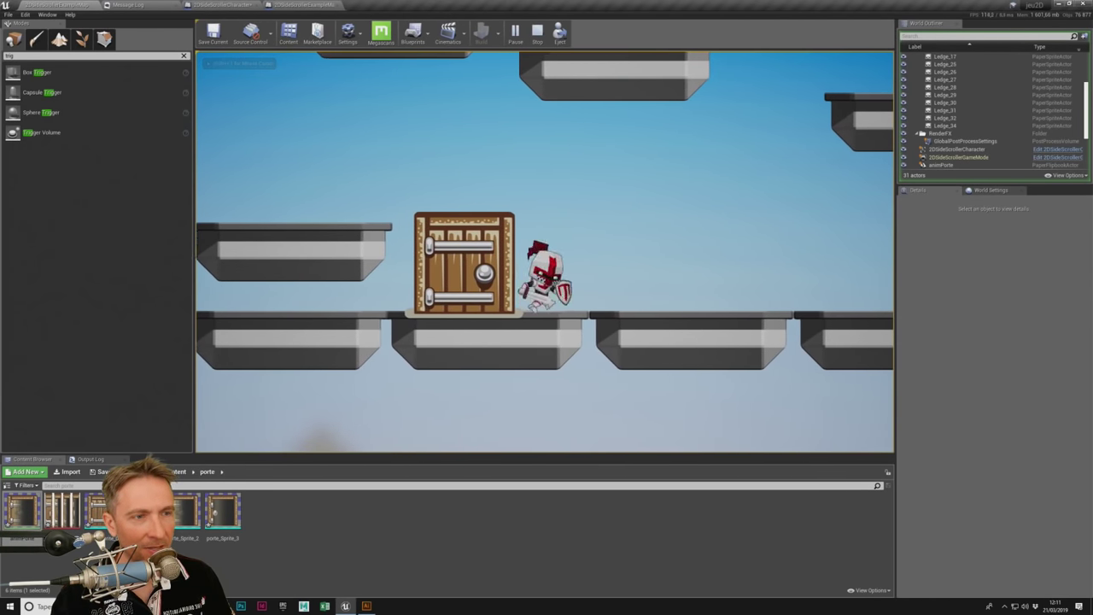
{"action": "key", "text": "Escape"}
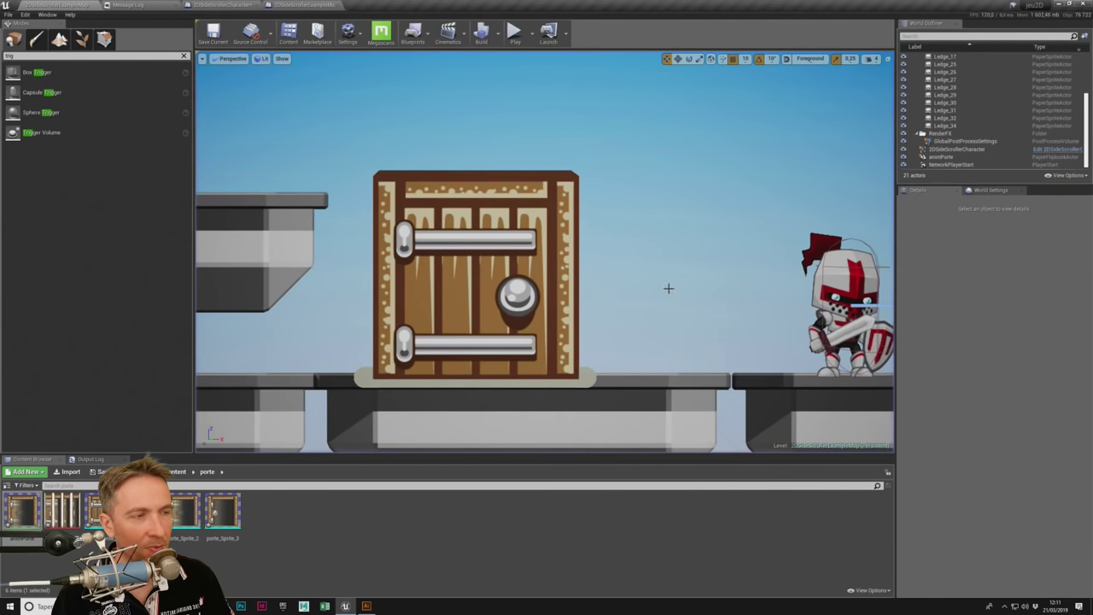
Step: Return animPorte's Collision Presets to OverlapOnlyPawn and open the door flipbook from the Content Browser
{"action": "left_click", "coordinate": [478, 282]}
{"action": "left_click", "coordinate": [987, 438]}
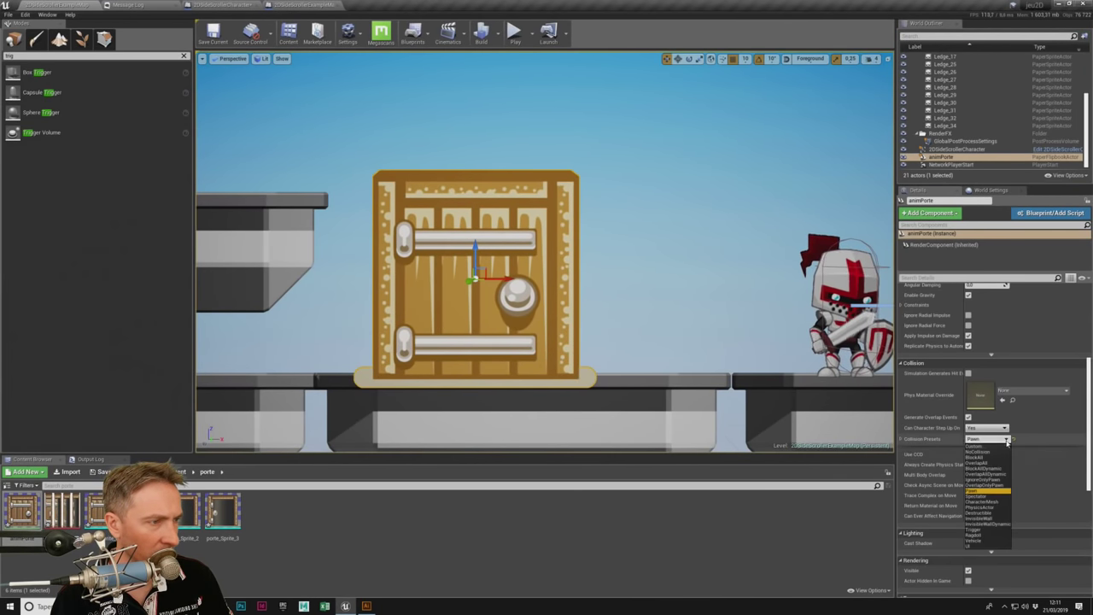
{"action": "left_click", "coordinate": [982, 485]}
{"action": "left_click", "coordinate": [987, 438]}
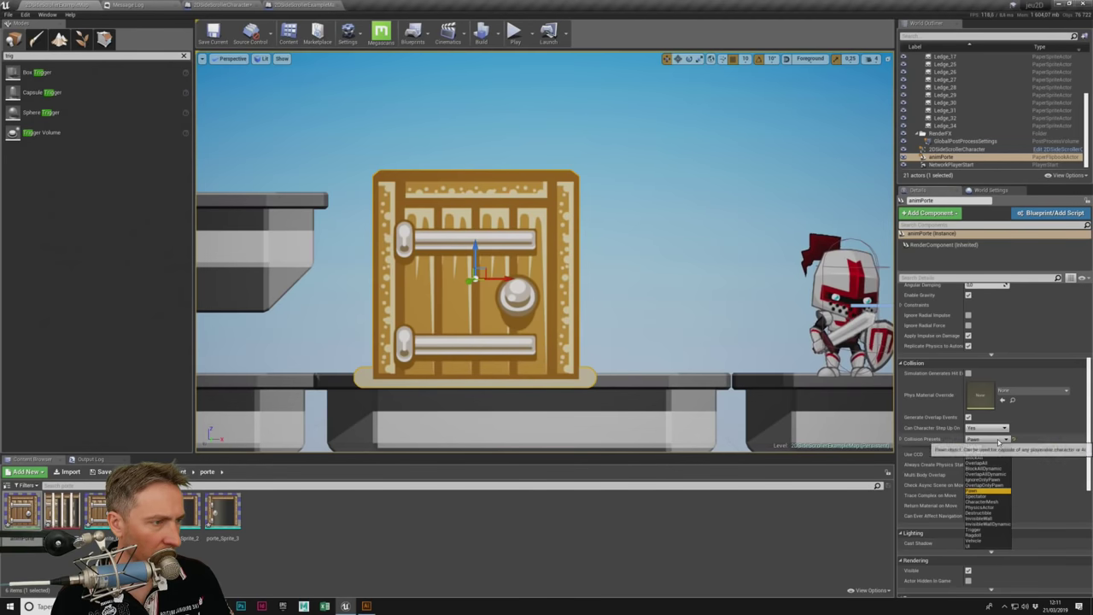
{"action": "left_click", "coordinate": [982, 485]}
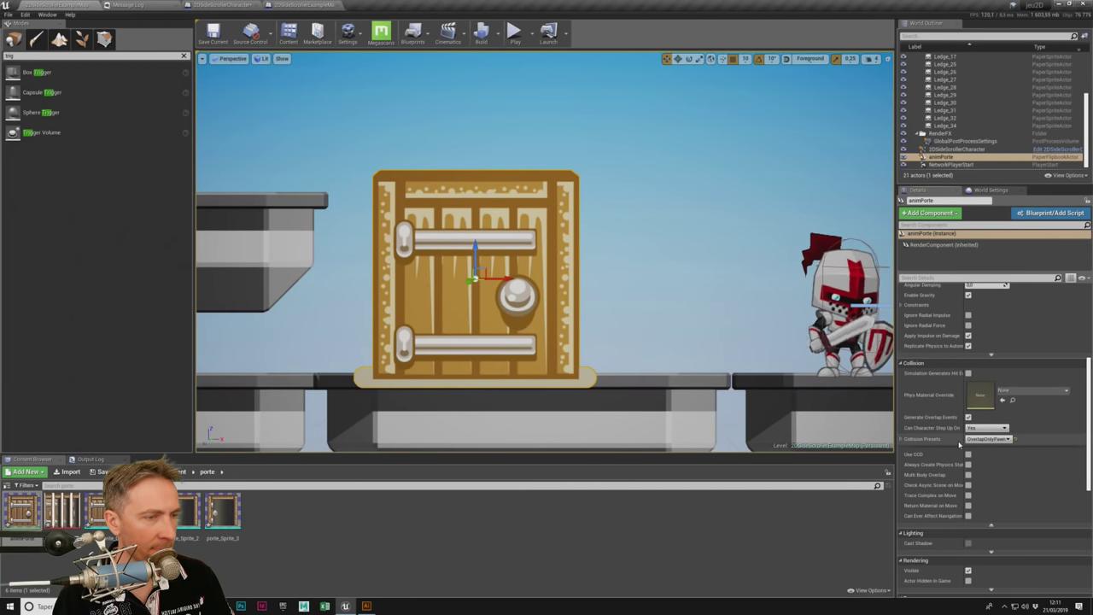
{"action": "double_click", "coordinate": [23, 509]}
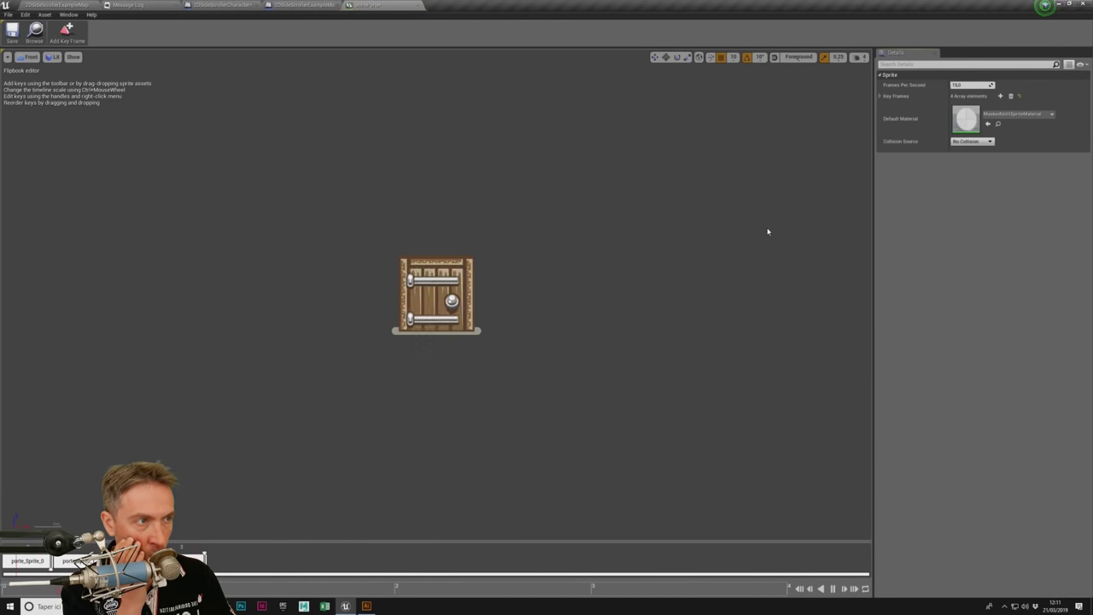
Step: Set the flipbook's Collision Source to First Frame Collision and play-test walking into the door
{"action": "left_click", "coordinate": [974, 141]}
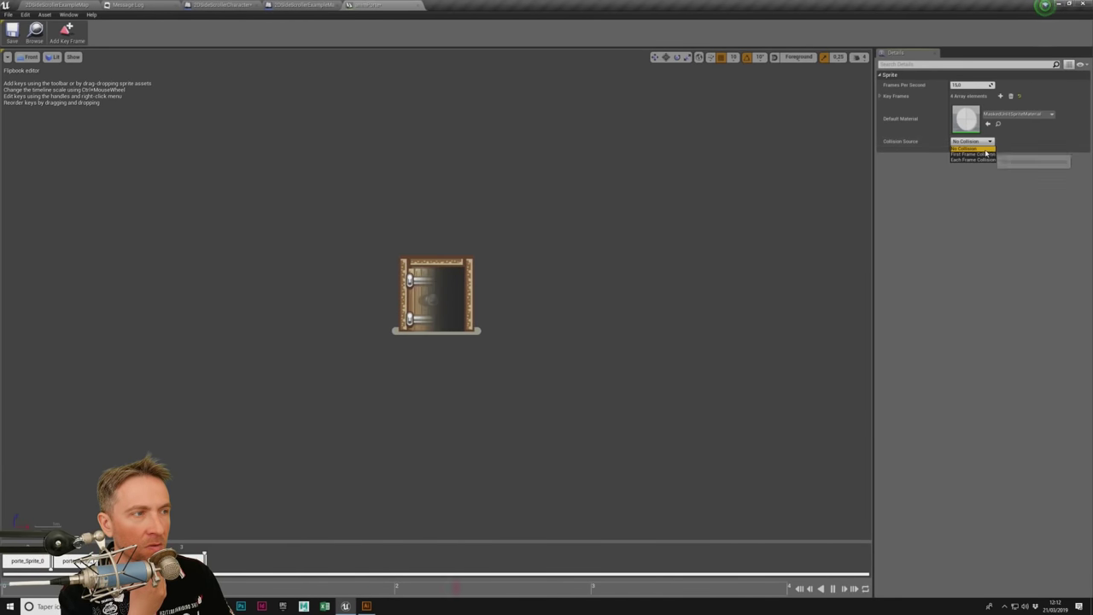
{"action": "left_click", "coordinate": [971, 154]}
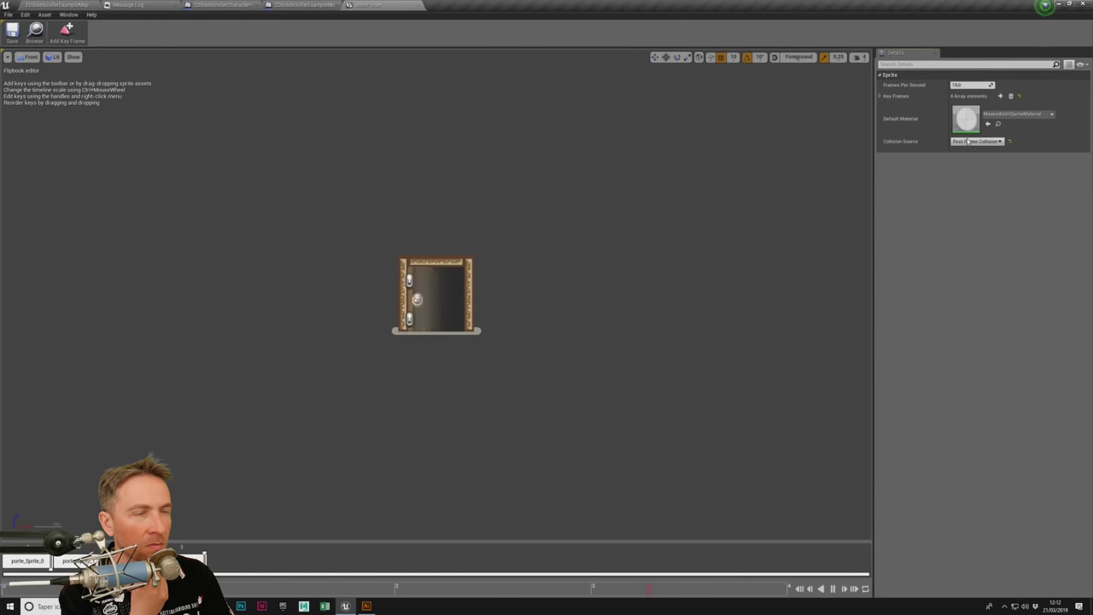
{"action": "left_click", "coordinate": [45, 7]}
{"action": "left_click", "coordinate": [515, 32]}
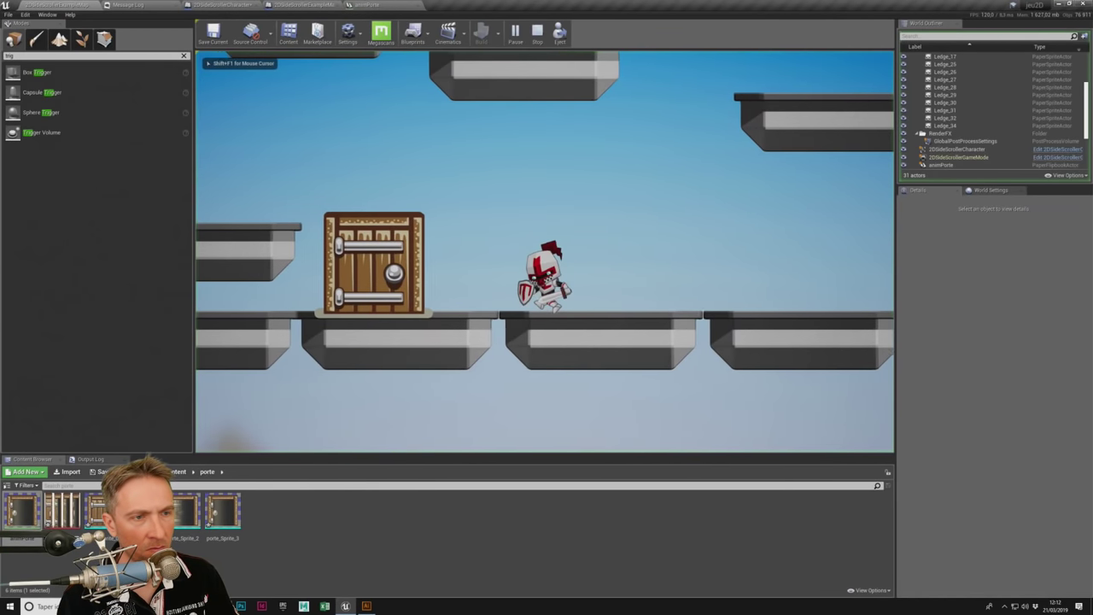
{"action": "key", "text": "a"}
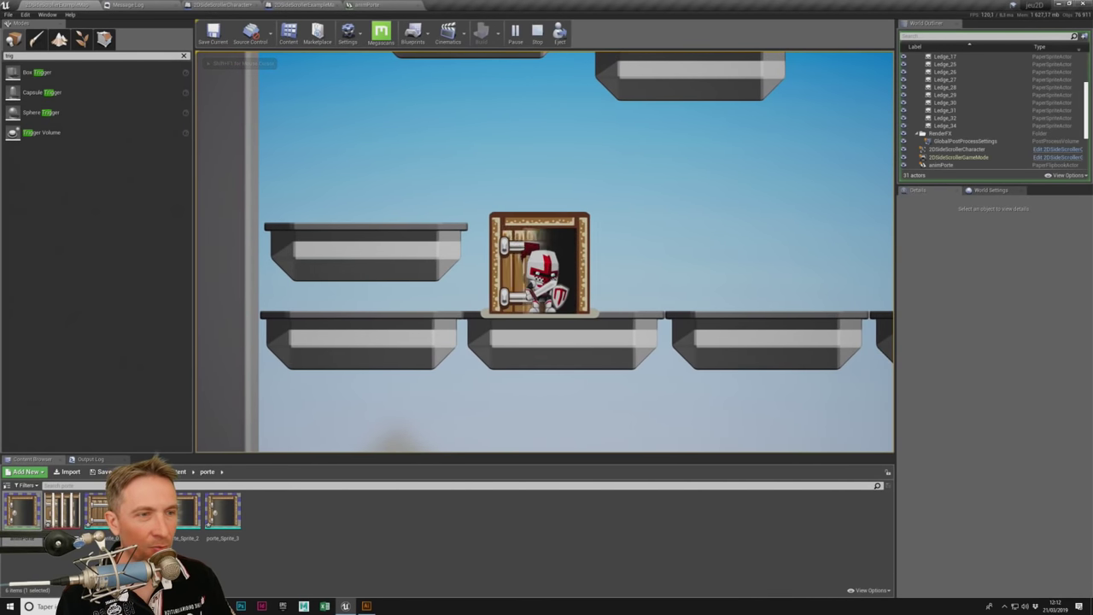
{"action": "key", "text": "Escape"}
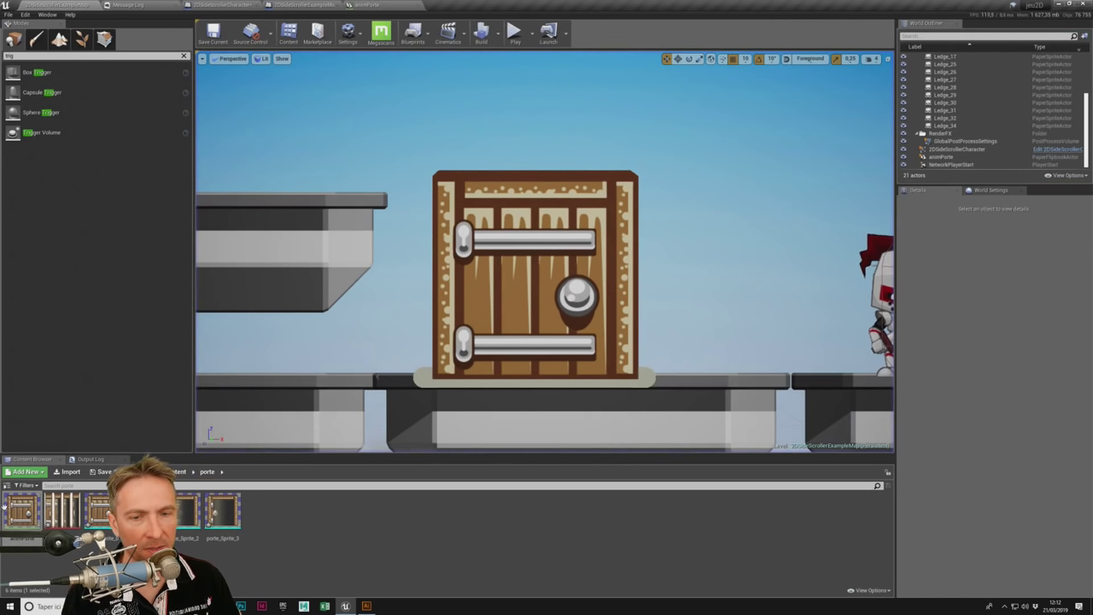
Step: Turn off the door flipbook's collision and play-test walking onto and off the door
{"action": "double_click", "coordinate": [5, 505]}
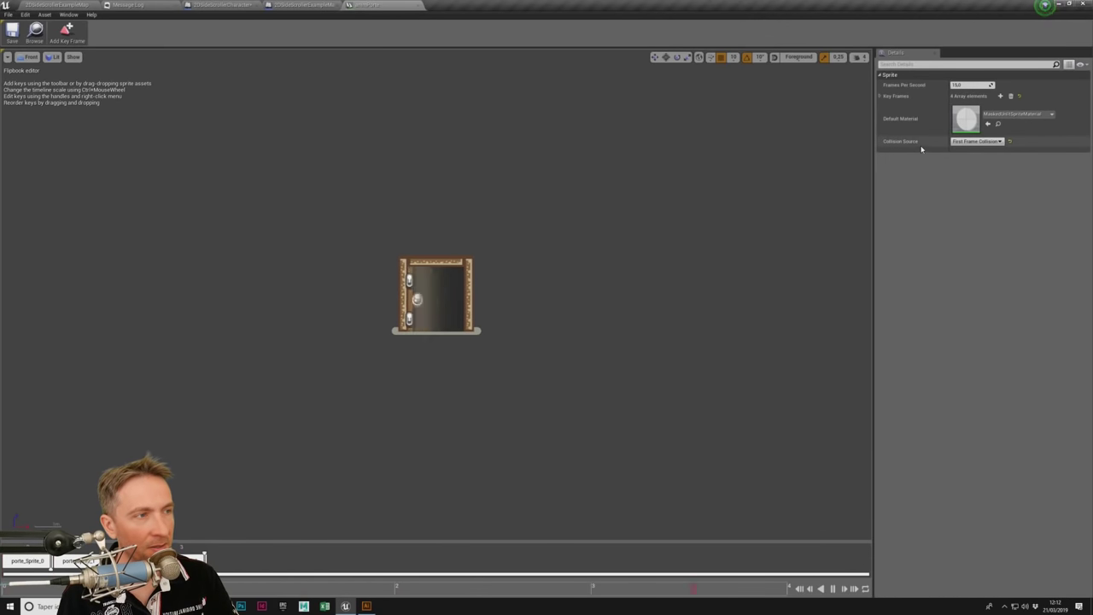
{"action": "left_click", "coordinate": [980, 141]}
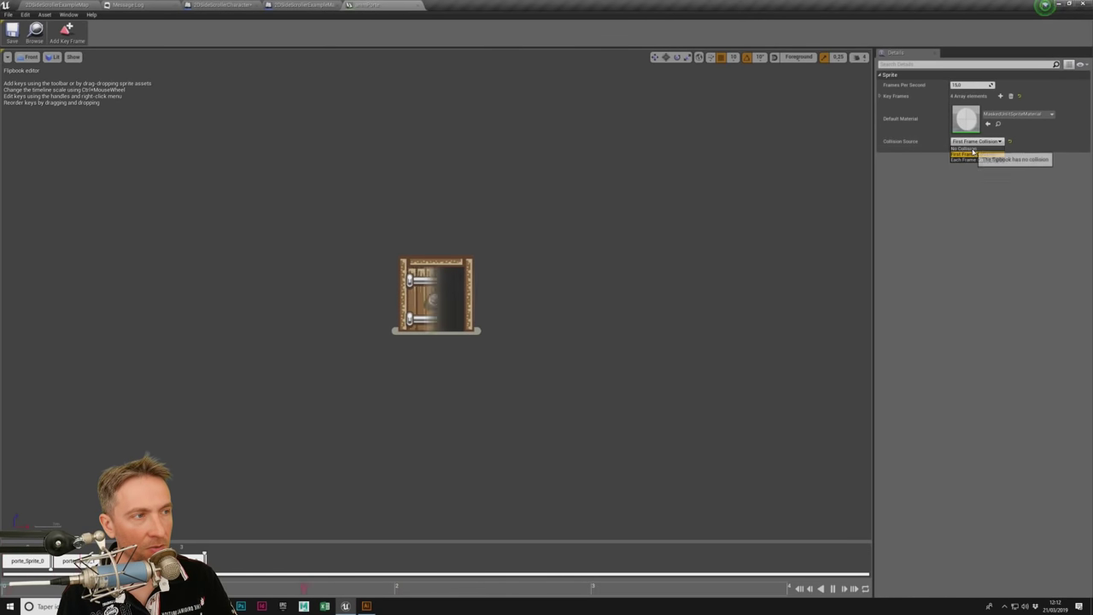
{"action": "left_click", "coordinate": [965, 148]}
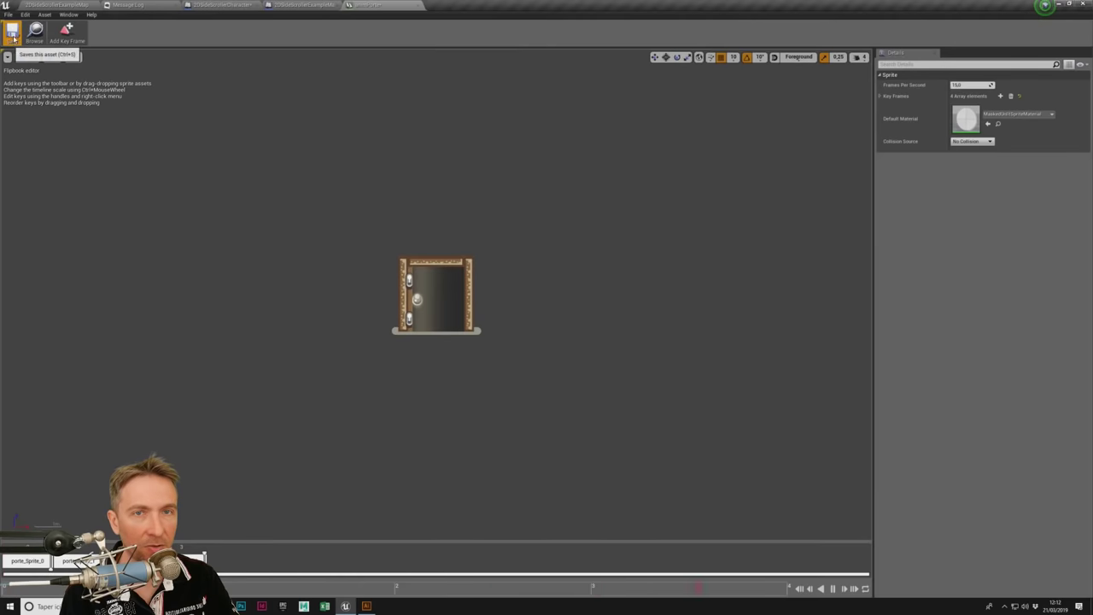
{"action": "left_click", "coordinate": [56, 4]}
{"action": "left_click", "coordinate": [514, 33]}
{"action": "key", "text": "Left"}
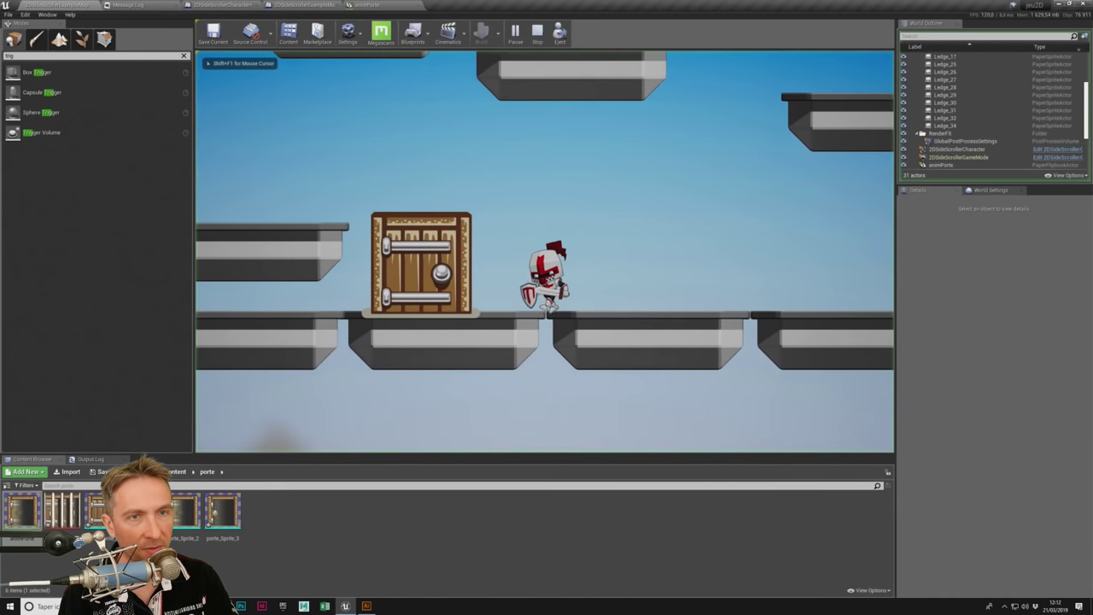
{"action": "key", "text": "Right"}
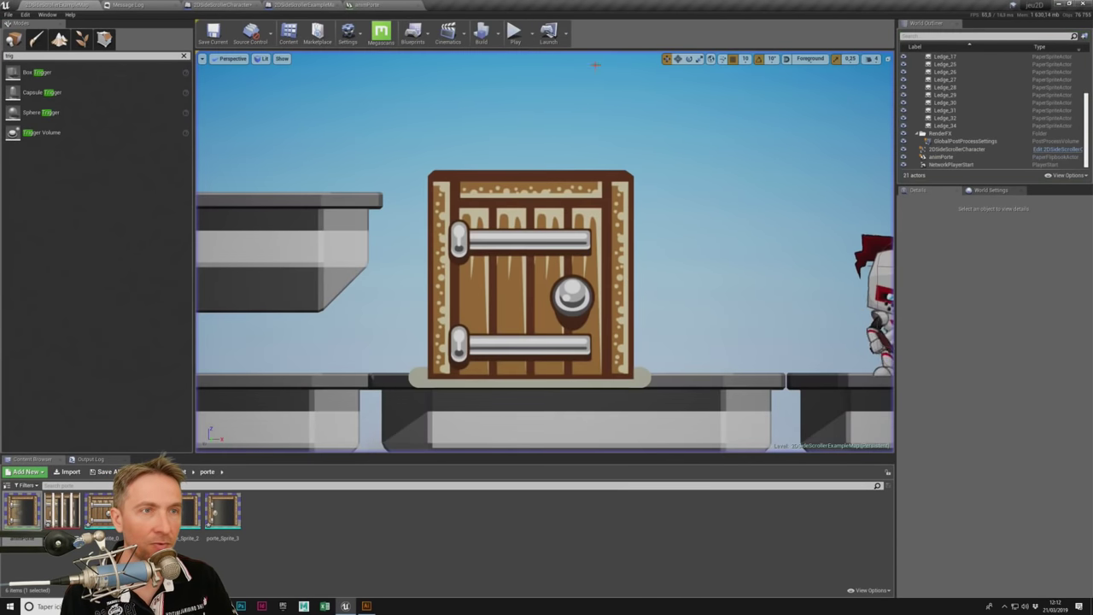
{"action": "key", "text": "shift+F1"}
Step: Restore the door flipbook's Collision Source to First Frame Collision
{"action": "left_click", "coordinate": [376, 5]}
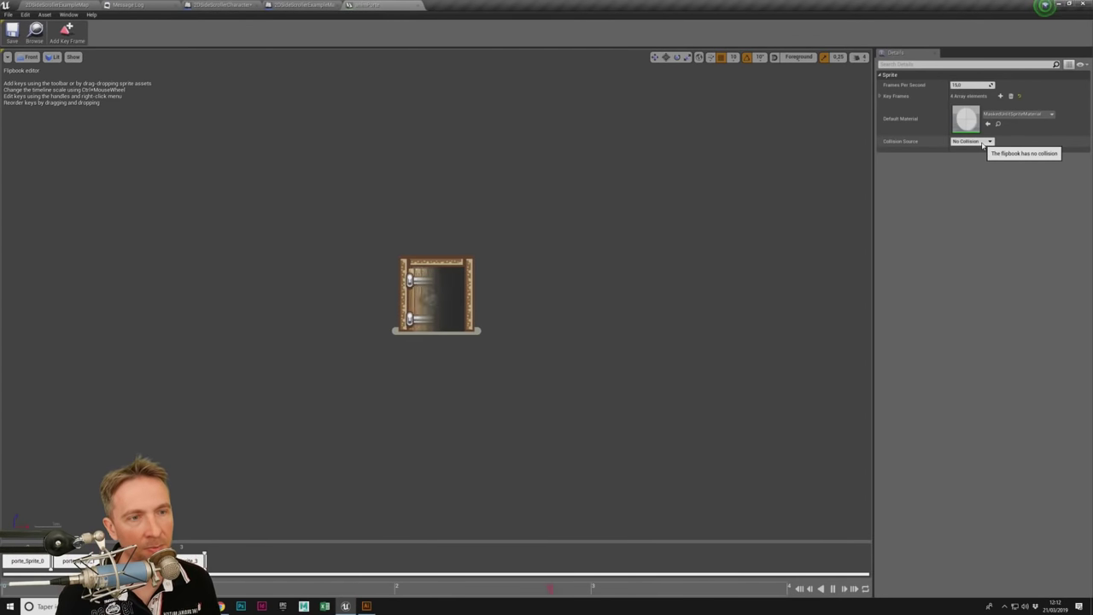
{"action": "left_click", "coordinate": [982, 142]}
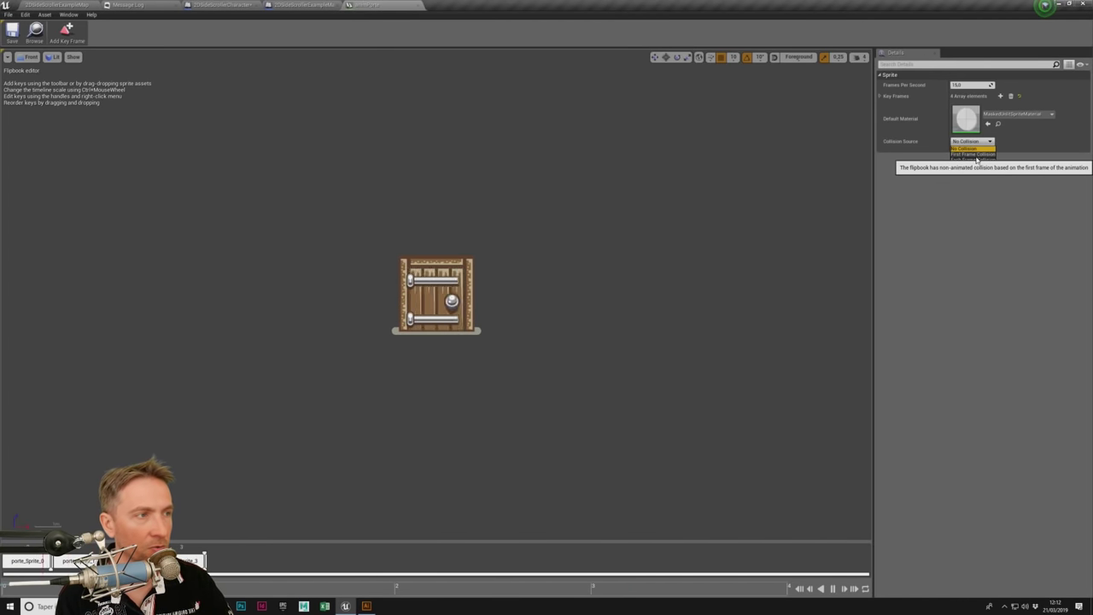
{"action": "left_click", "coordinate": [974, 155]}
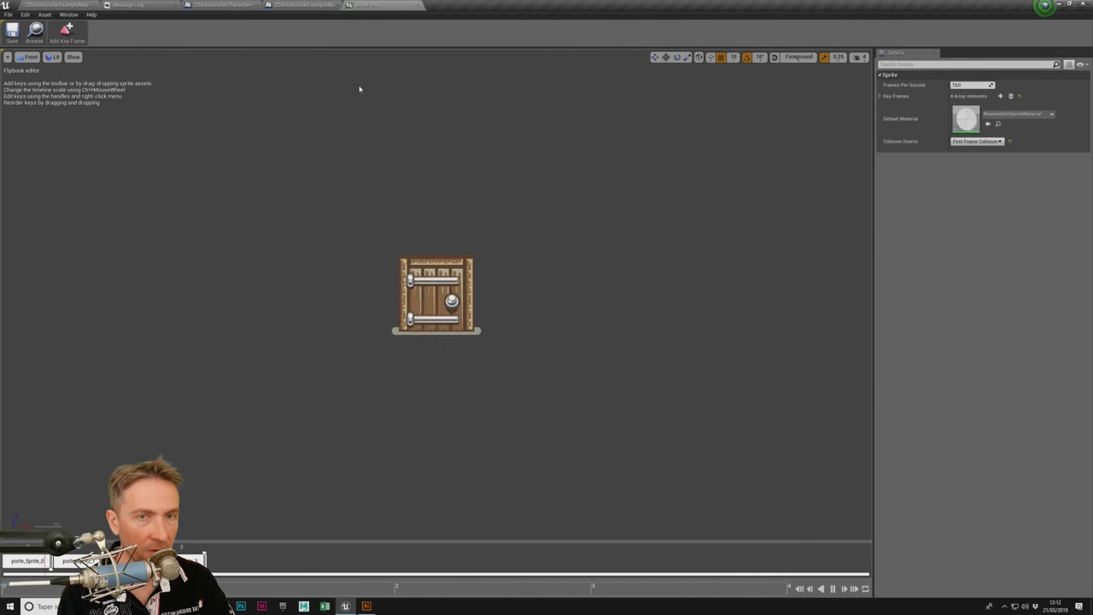
{"action": "left_click", "coordinate": [304, 5]}
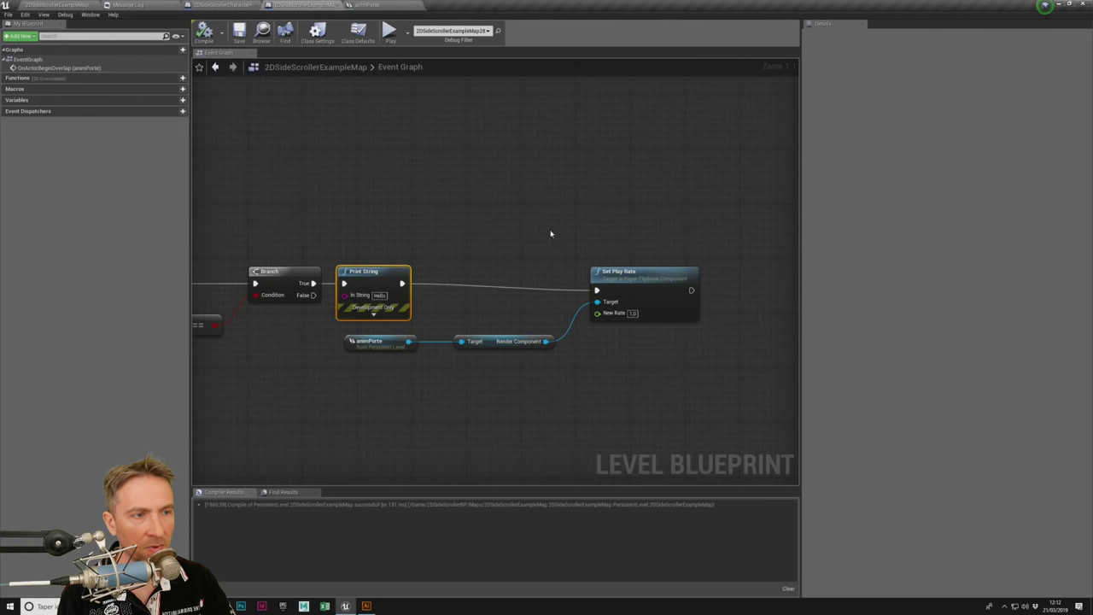
Step: Rearrange the overlap graph nodes and delete the Set Play Rate node
{"action": "left_click_drag", "start_coordinate": [584, 269], "coordinate": [509, 262]}
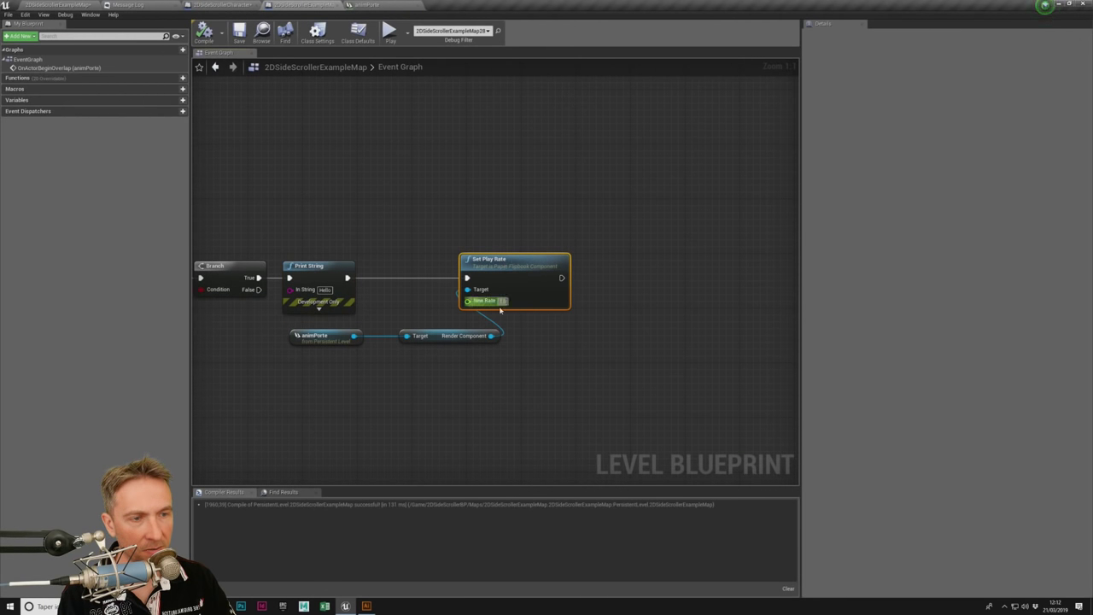
{"action": "mouse_move", "coordinate": [430, 336]}
{"action": "left_mouse_down"}
{"action": "mouse_move", "coordinate": [402, 343]}
{"action": "mouse_move", "coordinate": [468, 290]}
{"action": "left_mouse_up"}
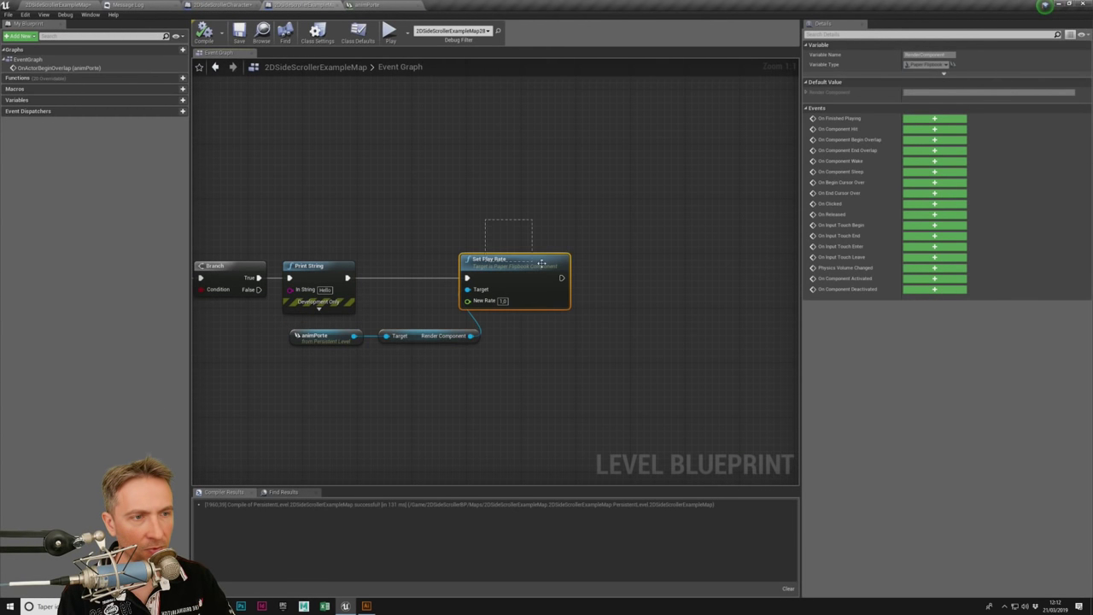
{"action": "left_click_drag", "start_coordinate": [504, 258], "coordinate": [558, 259]}
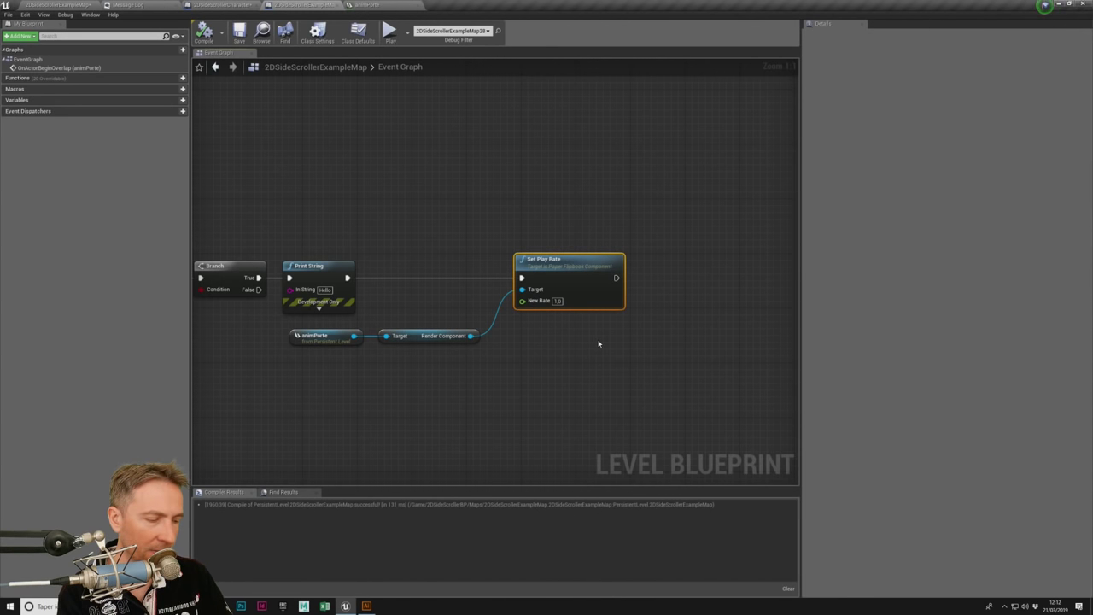
{"action": "key", "text": "Delete"}
Step: Add a Play from Start node on Render Component, wired after Print String
{"action": "left_click_drag", "start_coordinate": [493, 320], "coordinate": [495, 317]}
{"action": "type", "text": "play"}
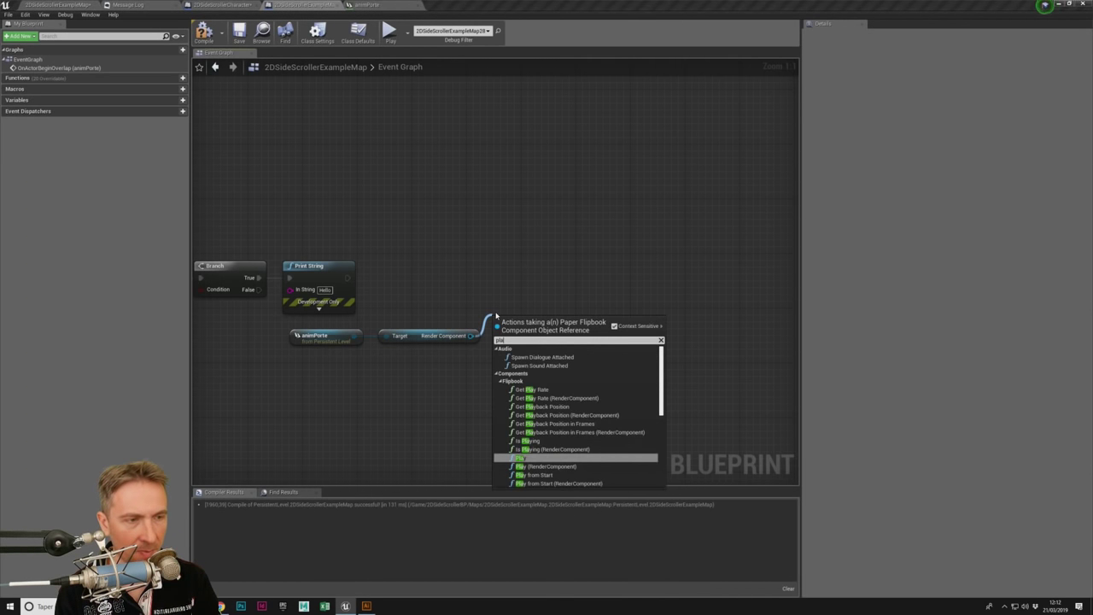
{"action": "left_click", "coordinate": [550, 475]}
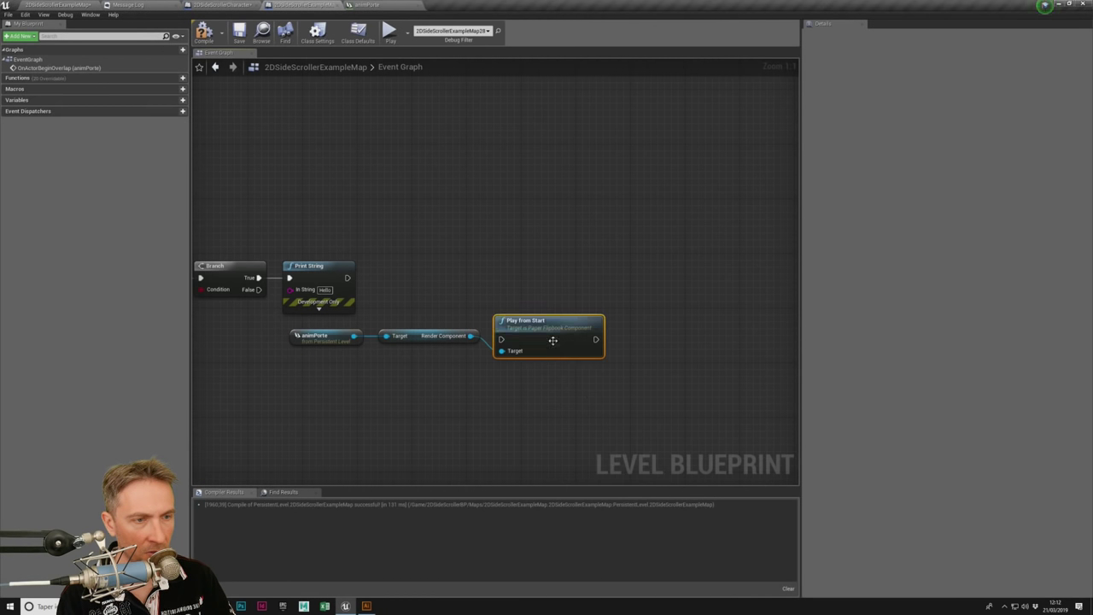
{"action": "left_click_drag", "start_coordinate": [552, 341], "coordinate": [560, 293]}
{"action": "left_click_drag", "start_coordinate": [348, 280], "coordinate": [507, 291]}
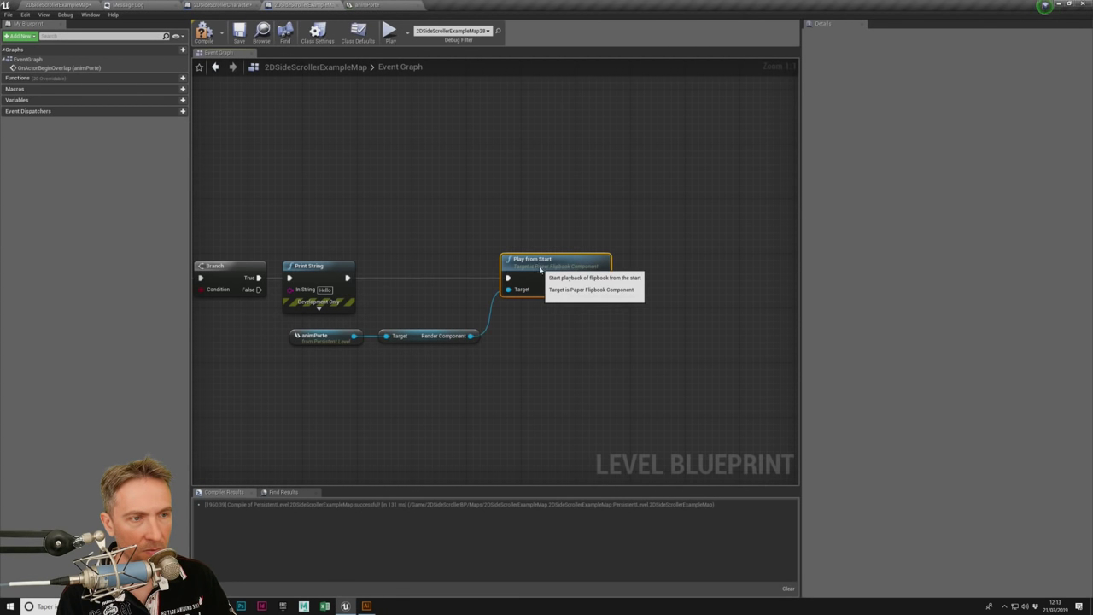
Step: Compile the Level Blueprint and play-test walking the character left onto the door
{"action": "left_click", "coordinate": [204, 32]}
{"action": "key", "text": "alt+p"}
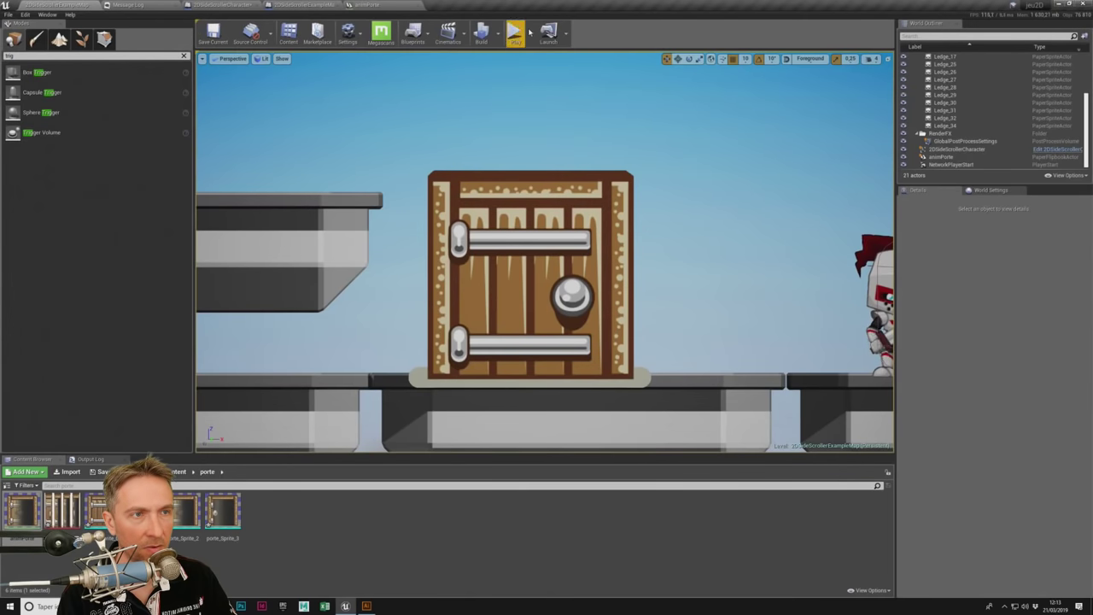
{"action": "key", "text": "Left"}
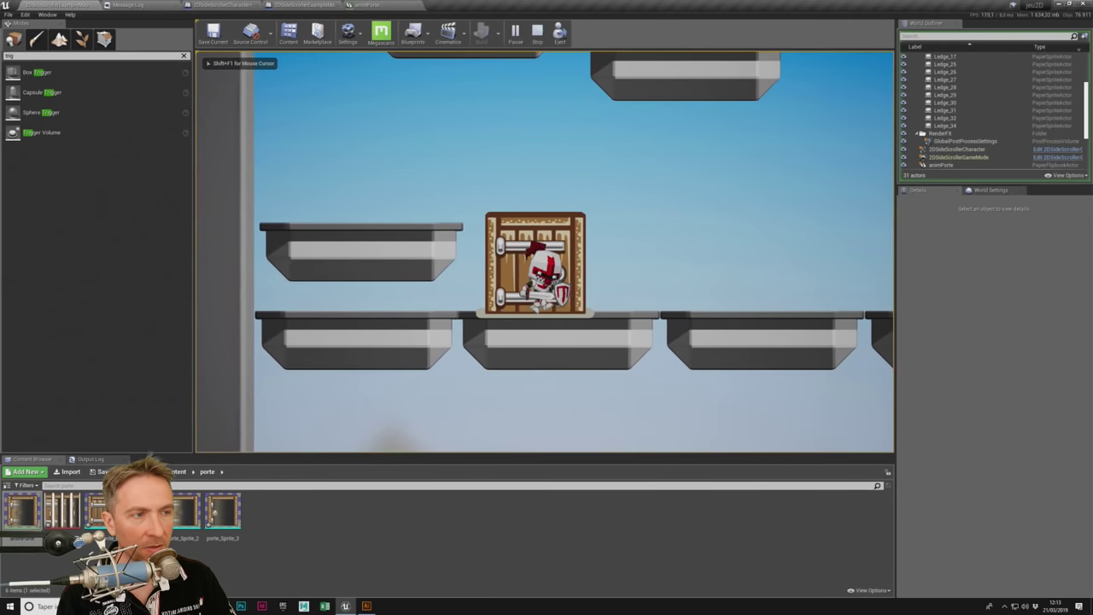
{"action": "key", "text": "Escape"}
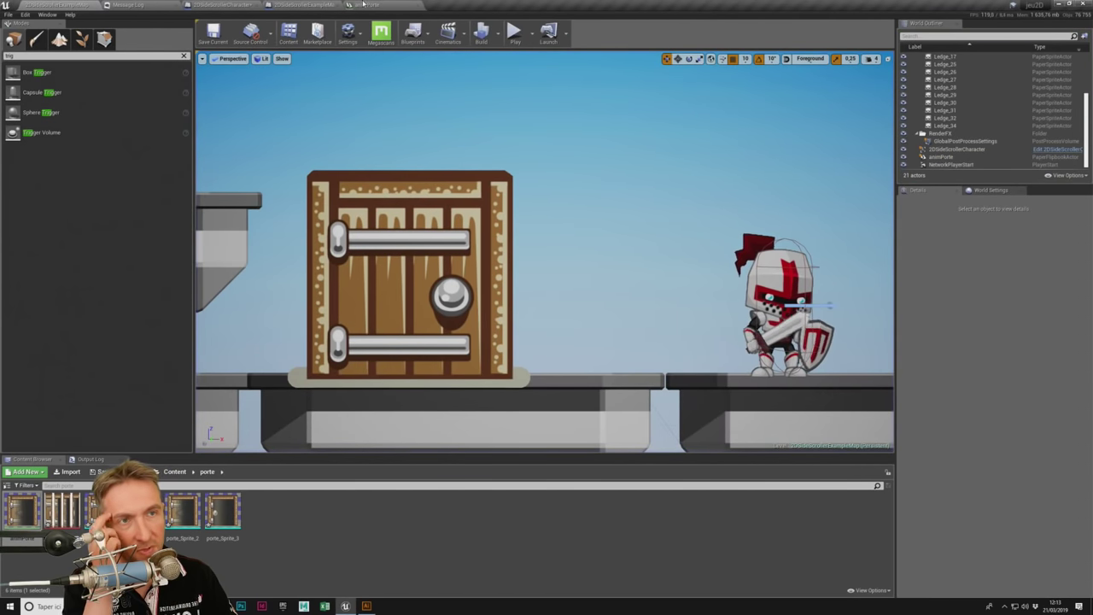
{"action": "left_click", "coordinate": [375, 5]}
Step: Delete the Play from Start node from the Level Blueprint graph
{"action": "left_click", "coordinate": [318, 4]}
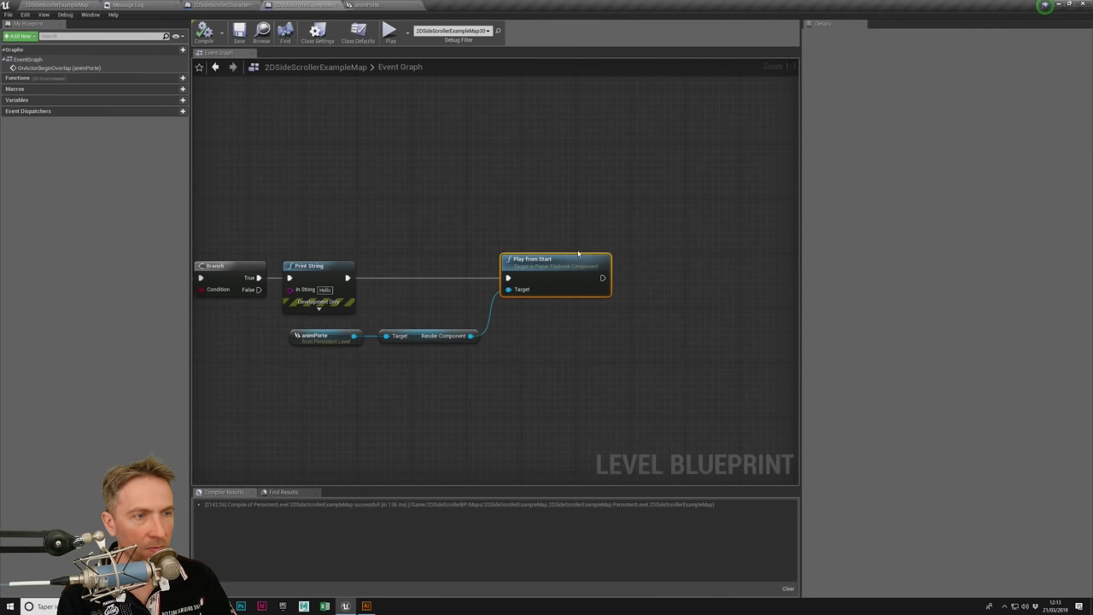
{"action": "right_click", "coordinate": [558, 254]}
{"action": "left_click", "coordinate": [588, 259]}
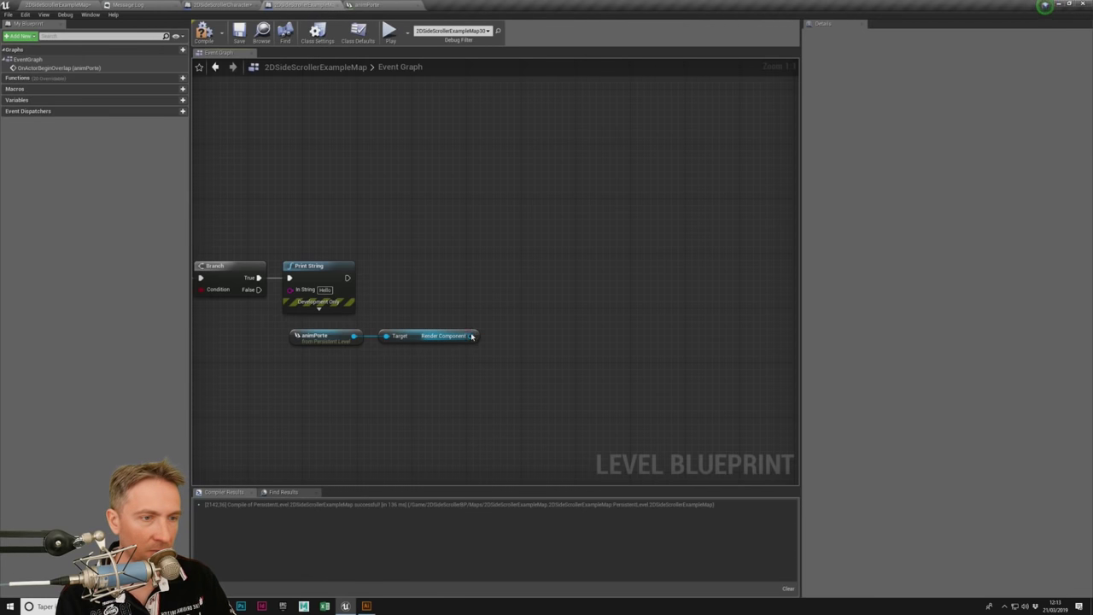
Step: Add a Set Play Rate node on Render Component after Print String and realign the nodes
{"action": "left_click_drag", "start_coordinate": [471, 335], "coordinate": [508, 313]}
{"action": "type", "text": "play"}
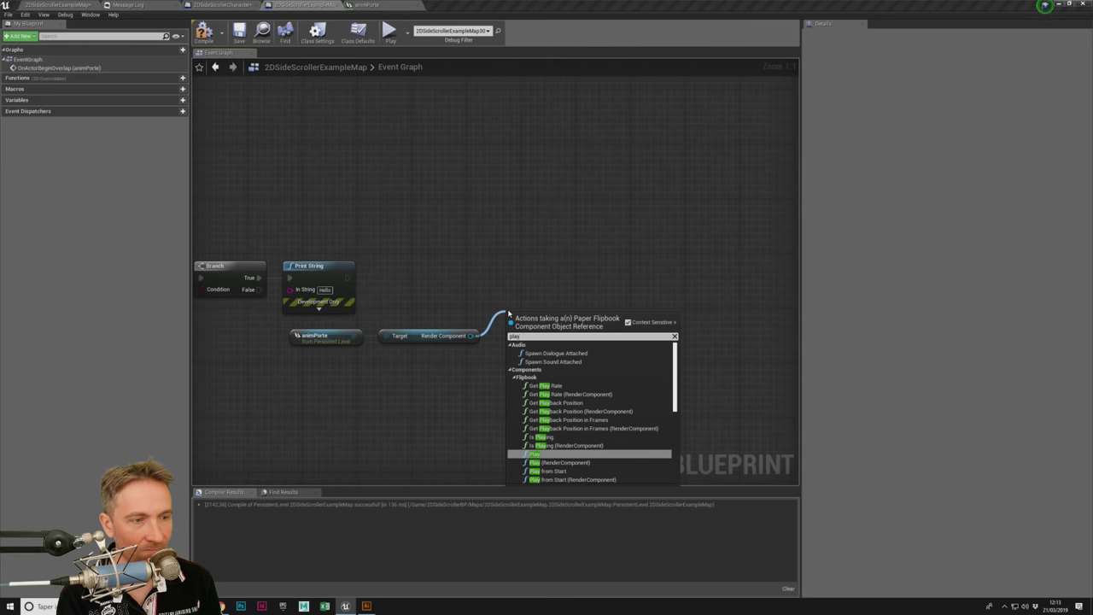
{"action": "scroll", "coordinate": [555, 393], "scroll_direction": "down", "scroll_amount": 3}
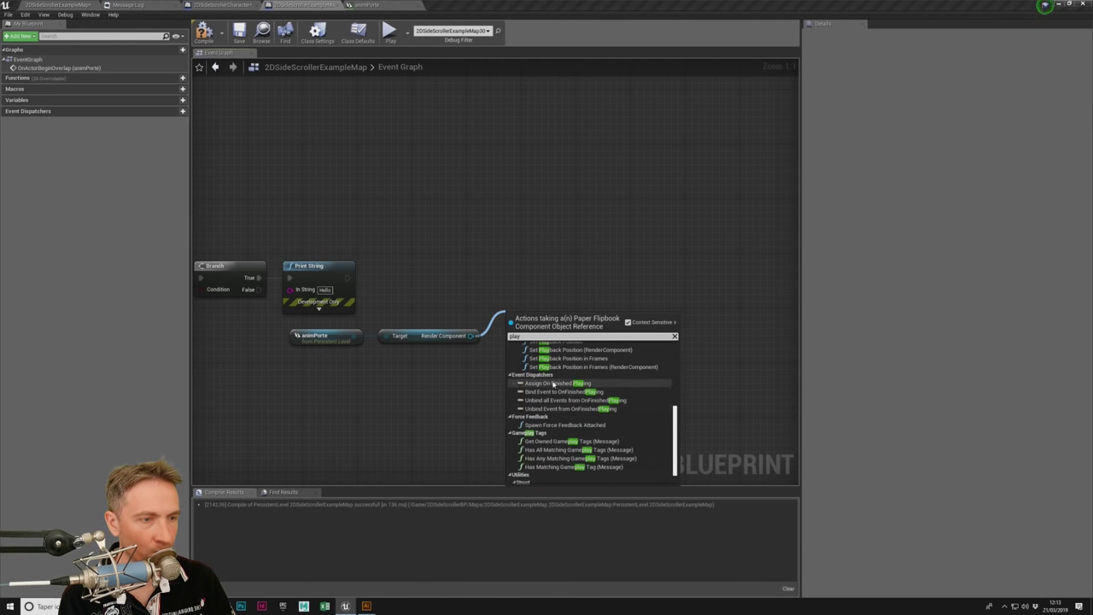
{"action": "scroll", "coordinate": [560, 385], "scroll_direction": "down", "scroll_amount": 1}
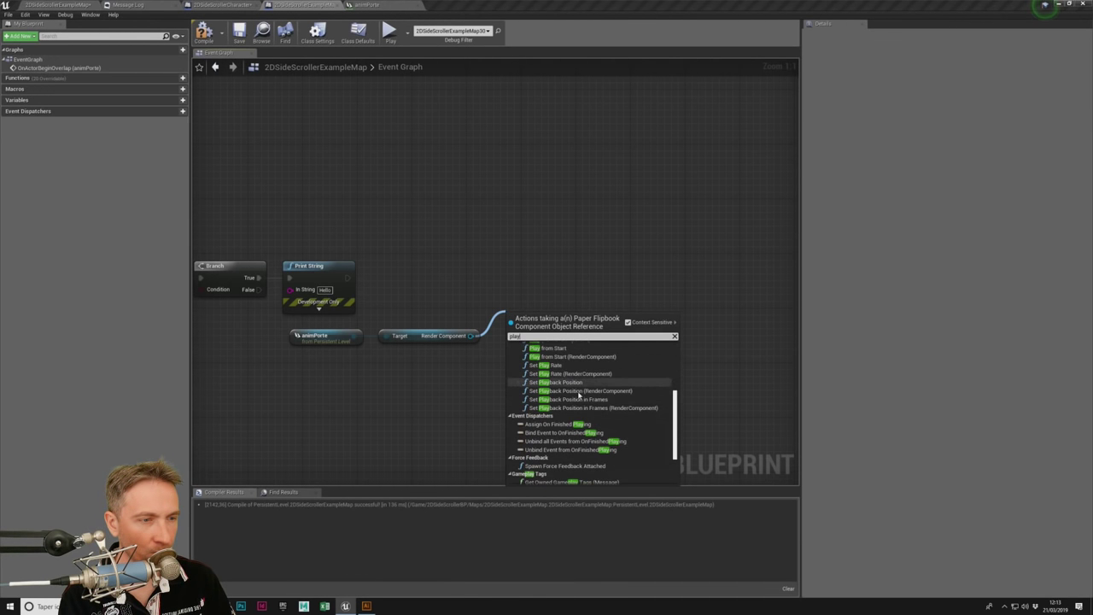
{"action": "left_click", "coordinate": [555, 365]}
{"action": "key", "text": "ctrl+a"}
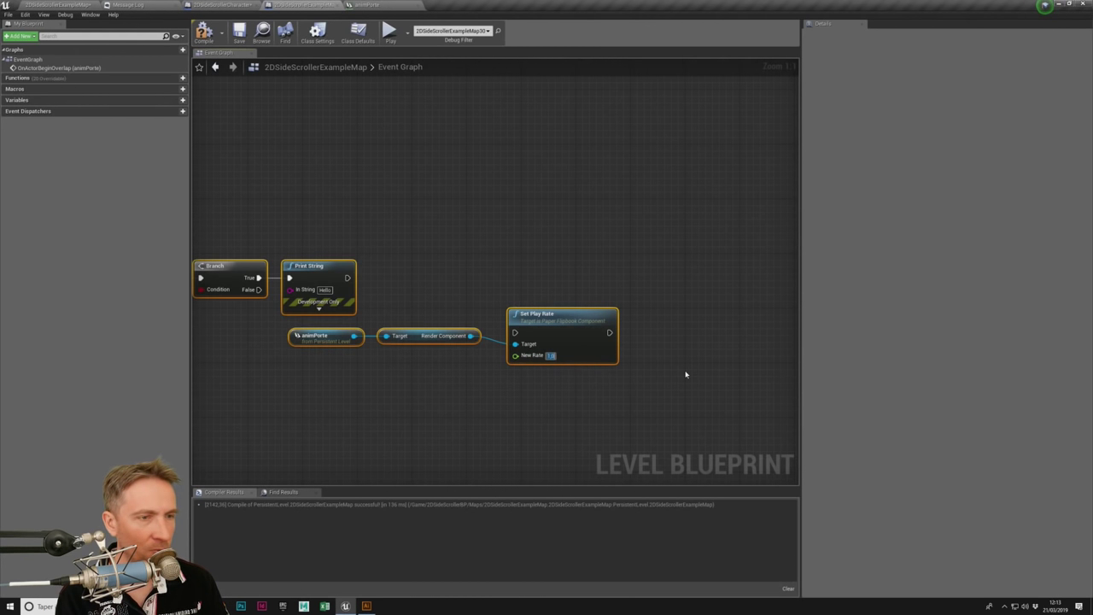
{"action": "left_click_drag", "start_coordinate": [515, 331], "coordinate": [346, 277]}
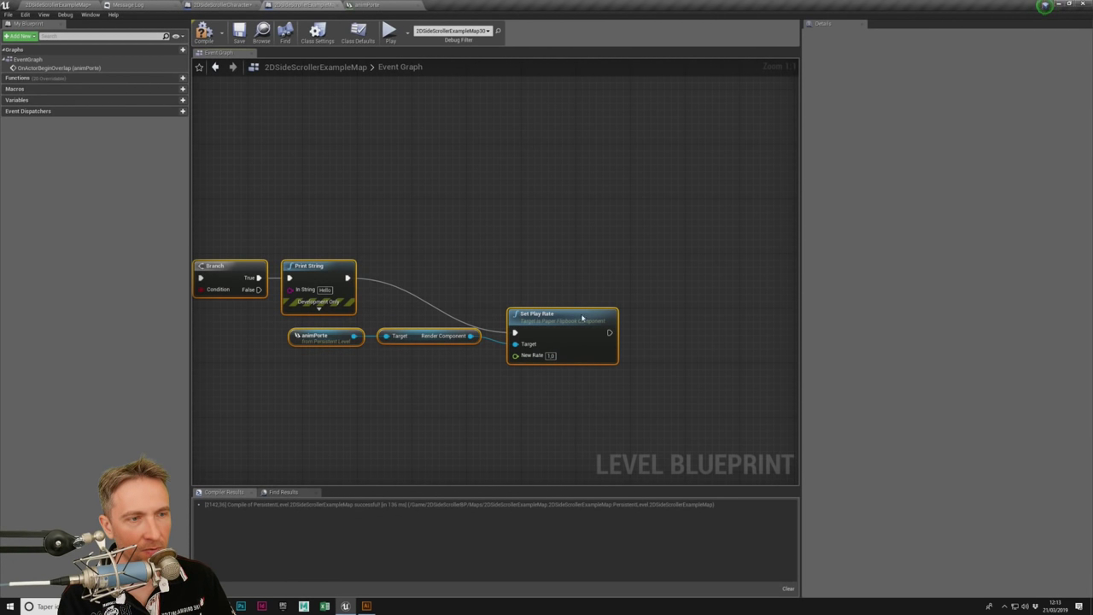
{"action": "mouse_move", "coordinate": [584, 326]}
{"action": "left_mouse_down"}
{"action": "mouse_move", "coordinate": [590, 230]}
{"action": "mouse_move", "coordinate": [583, 286]}
{"action": "mouse_move", "coordinate": [563, 222]}
{"action": "left_mouse_up"}
{"action": "left_click", "coordinate": [577, 276]}
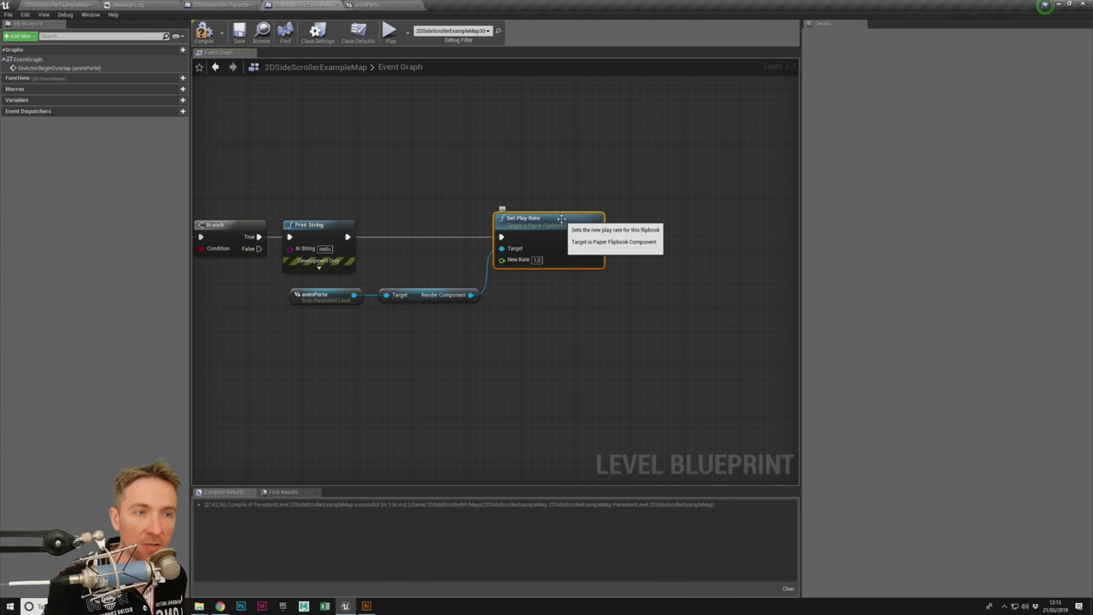
{"action": "left_click", "coordinate": [593, 290]}
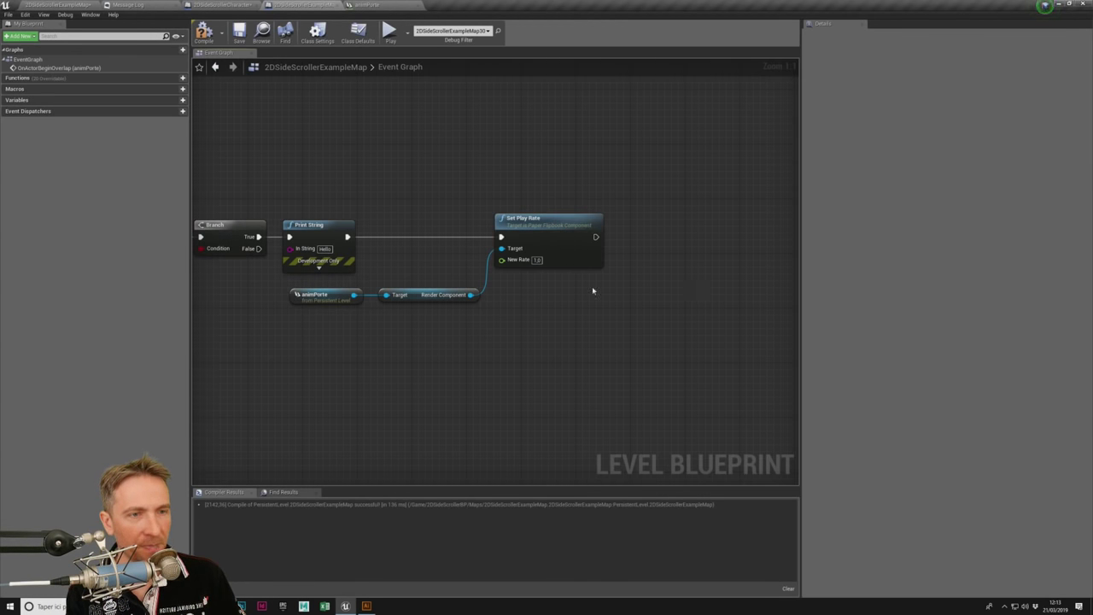
Step: Browse the Render Component's 'play' actions, then save the level map
{"action": "left_click_drag", "start_coordinate": [470, 294], "coordinate": [512, 321]}
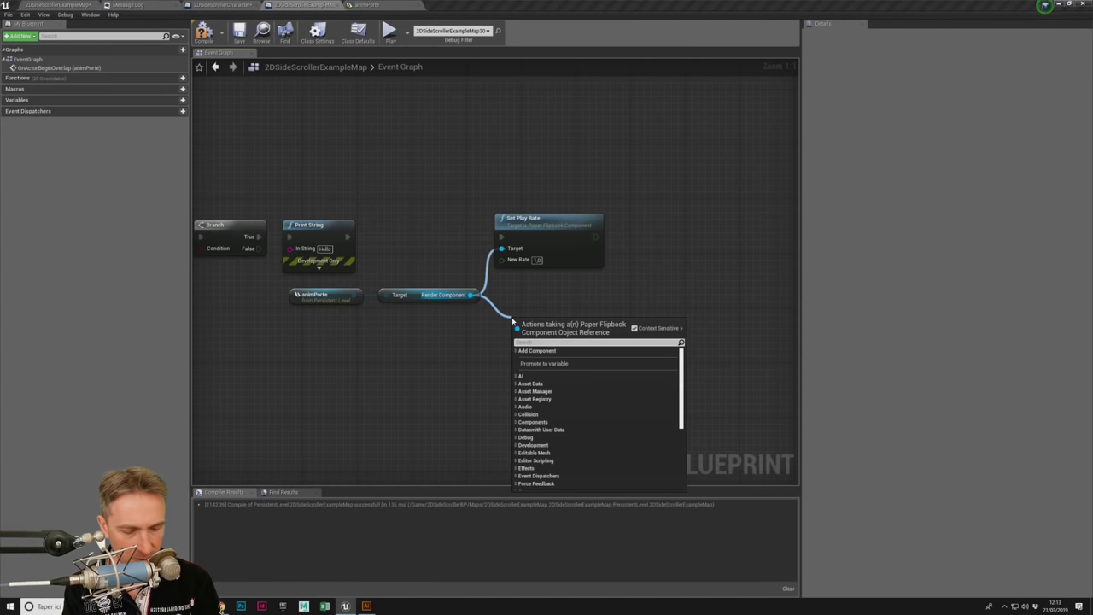
{"action": "type", "text": "play"}
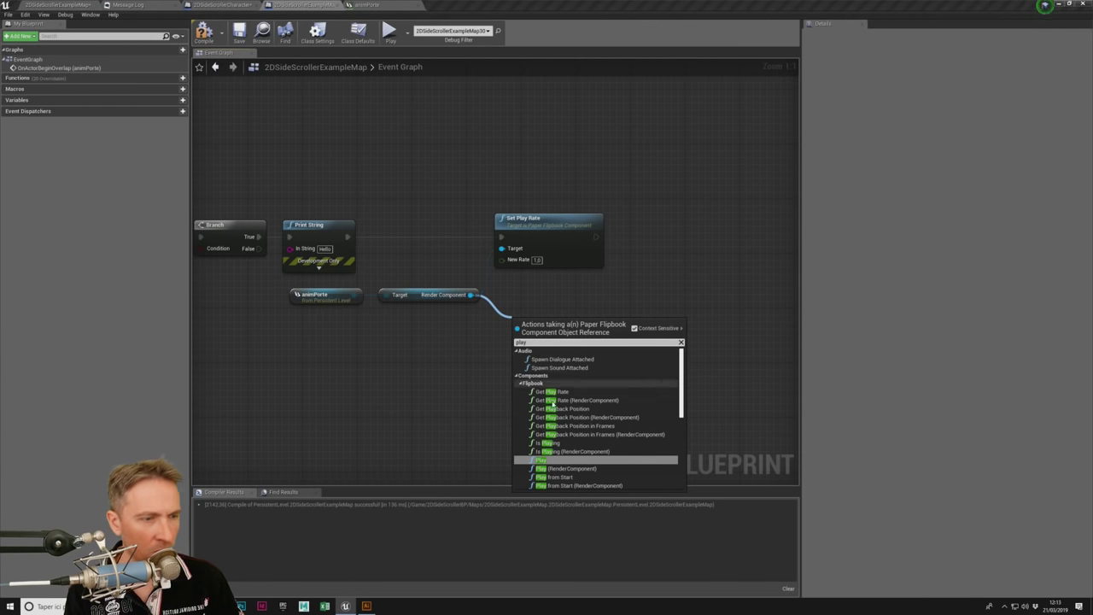
{"action": "scroll", "coordinate": [576, 408], "scroll_direction": "down", "scroll_amount": 1}
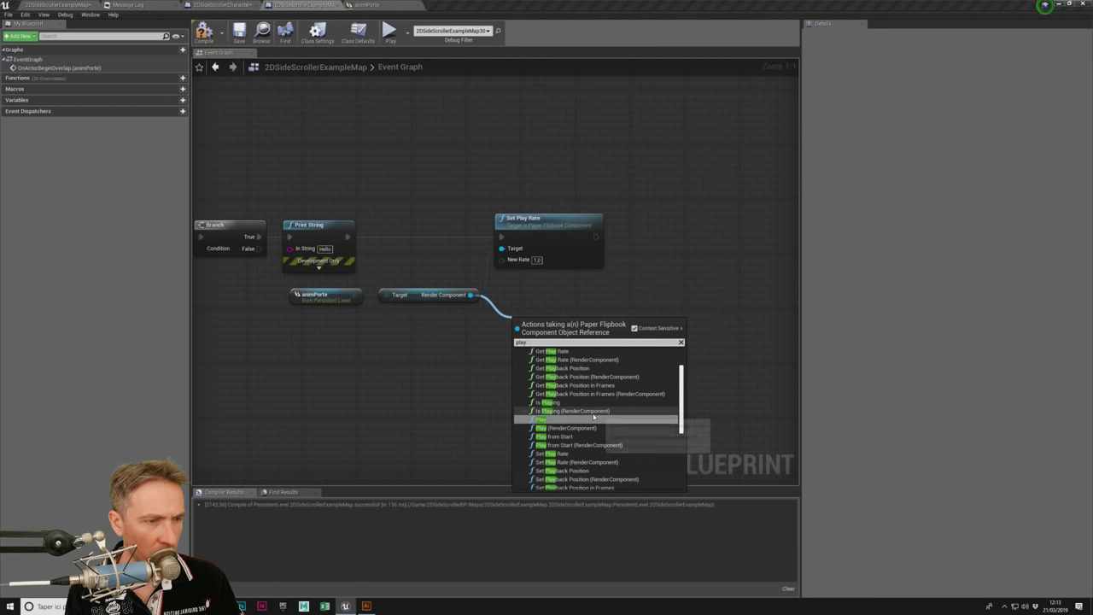
{"action": "scroll", "coordinate": [624, 430], "scroll_direction": "down", "scroll_amount": 1}
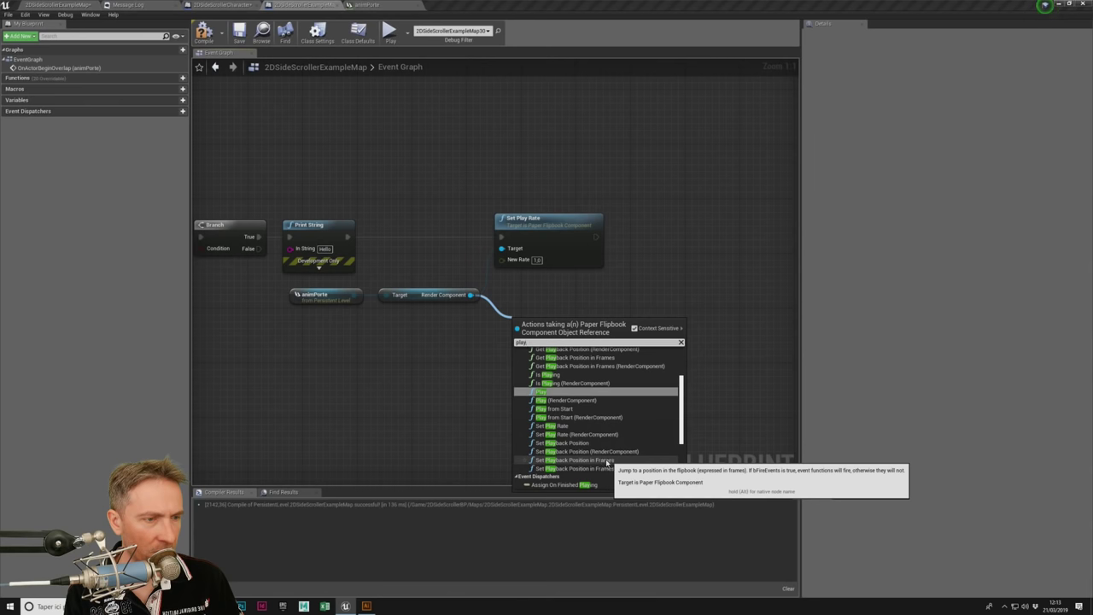
{"action": "scroll", "coordinate": [607, 462], "scroll_direction": "down", "scroll_amount": 1}
{"action": "scroll", "coordinate": [601, 460], "scroll_direction": "down", "scroll_amount": 1}
{"action": "scroll", "coordinate": [602, 459], "scroll_direction": "down", "scroll_amount": 1}
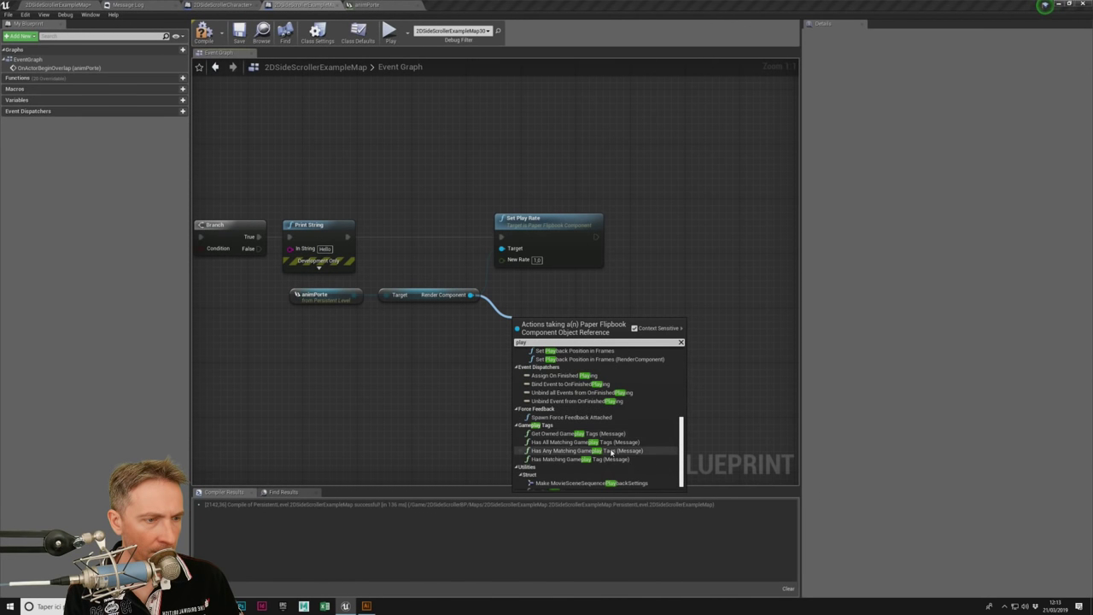
{"action": "scroll", "coordinate": [608, 449], "scroll_direction": "up", "scroll_amount": 1}
{"action": "scroll", "coordinate": [614, 436], "scroll_direction": "up", "scroll_amount": 1}
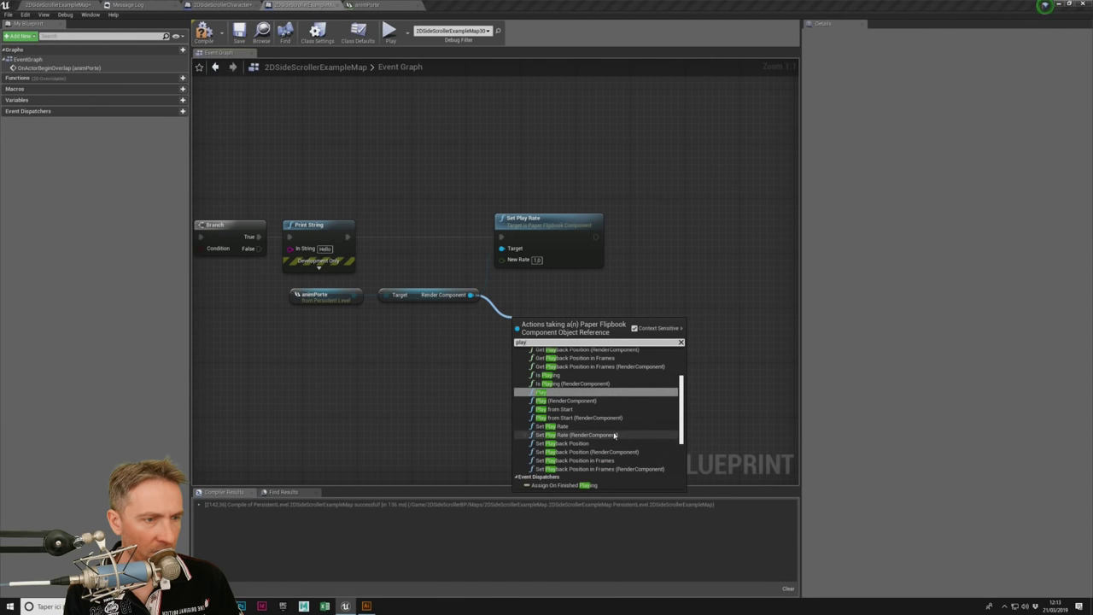
{"action": "scroll", "coordinate": [614, 437], "scroll_direction": "up", "scroll_amount": 1}
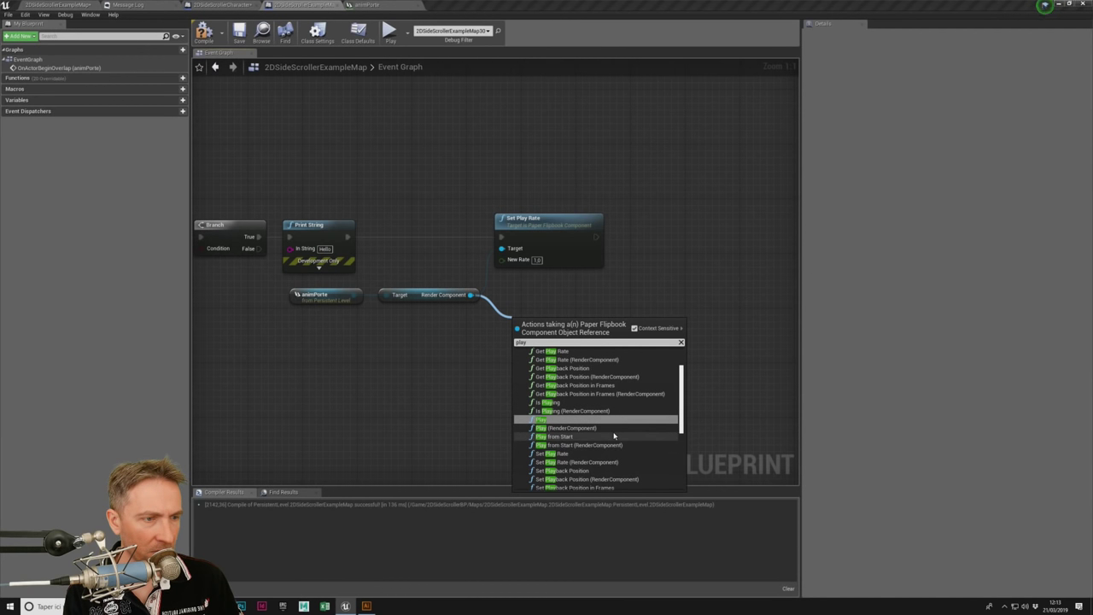
{"action": "scroll", "coordinate": [614, 437], "scroll_direction": "up", "scroll_amount": 1}
{"action": "scroll", "coordinate": [614, 436], "scroll_direction": "up", "scroll_amount": 1}
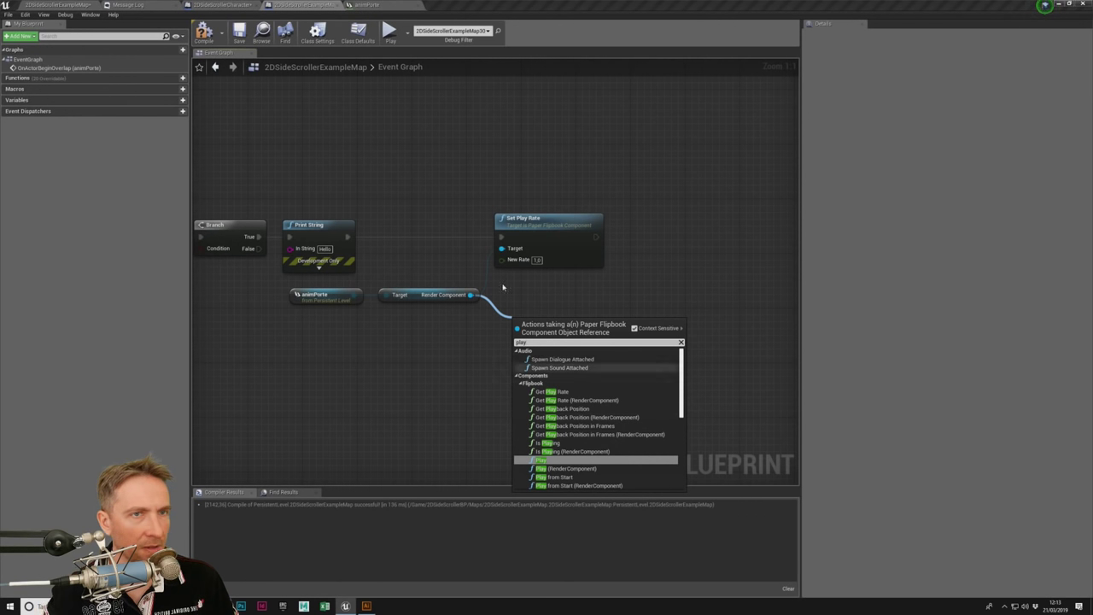
{"action": "left_click", "coordinate": [321, 6]}
{"action": "key", "text": "ctrl+s"}
Step: Expand animPorte's key frames and try a Frame Run of 50 on the last key
{"action": "left_click", "coordinate": [368, 5]}
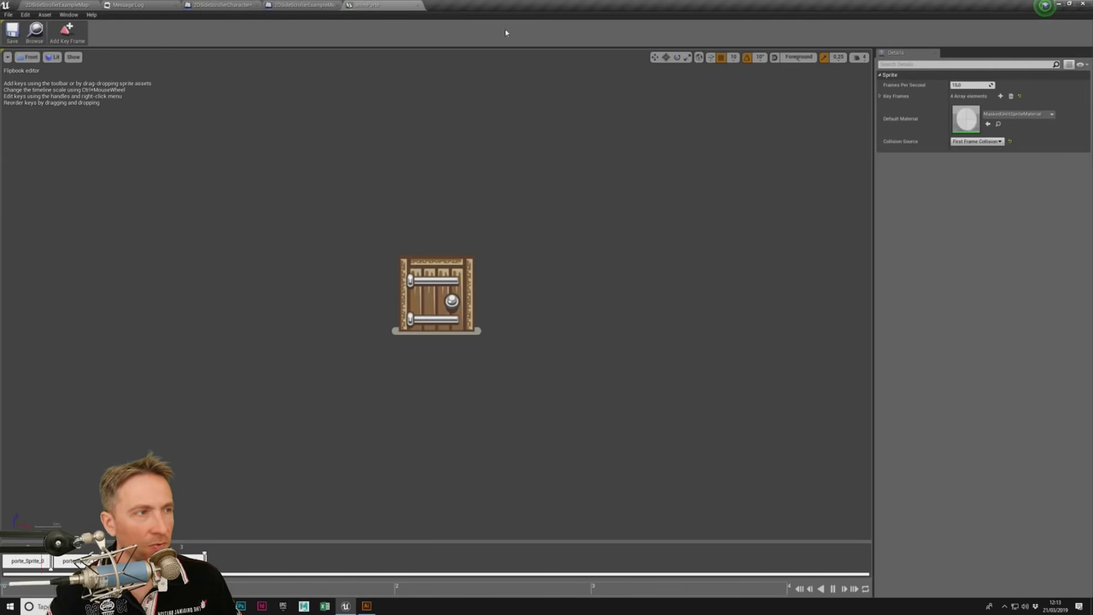
{"action": "left_click", "coordinate": [881, 96]}
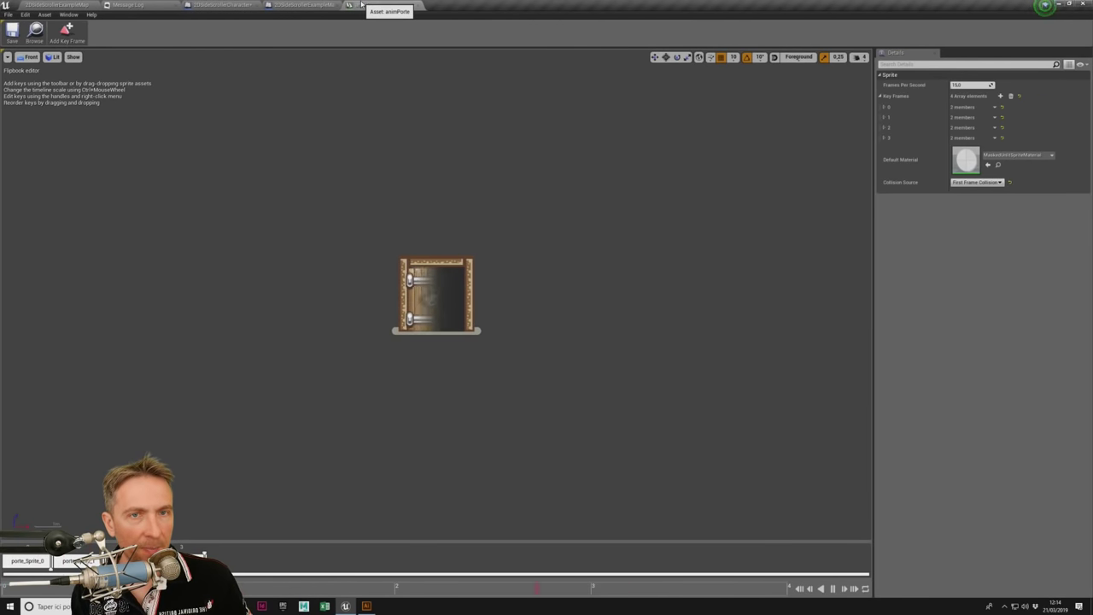
{"action": "left_click", "coordinate": [883, 108]}
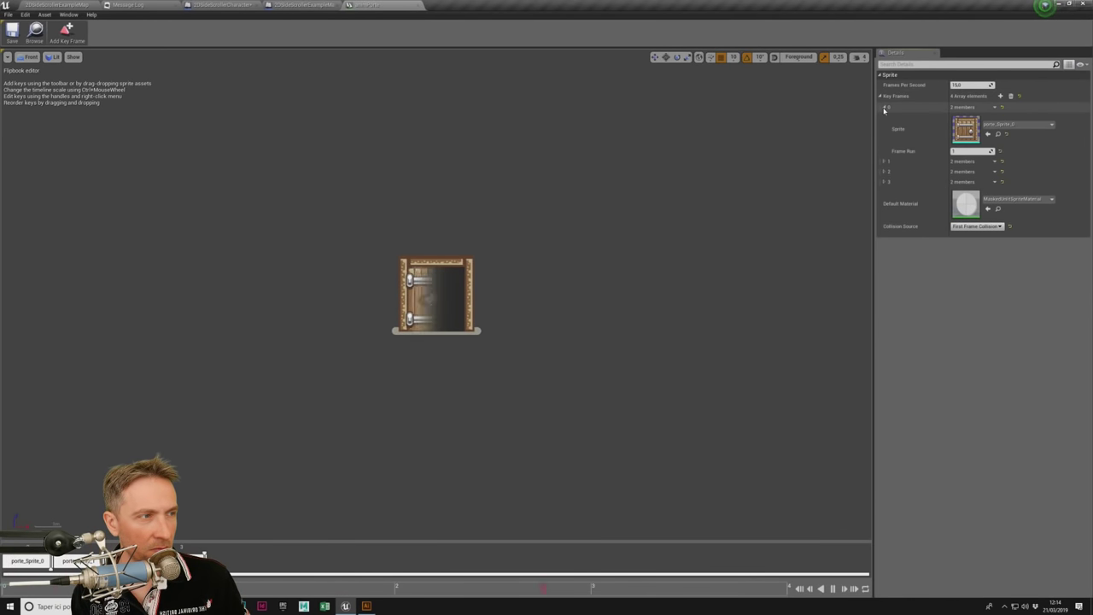
{"action": "left_click", "coordinate": [885, 182]}
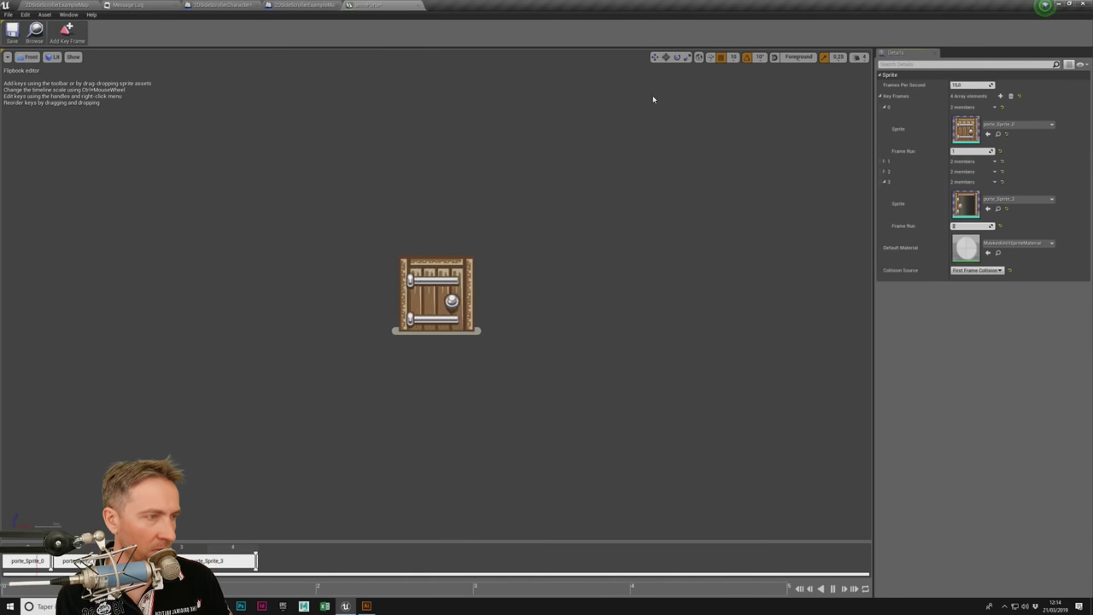
{"action": "type", "text": "50"}
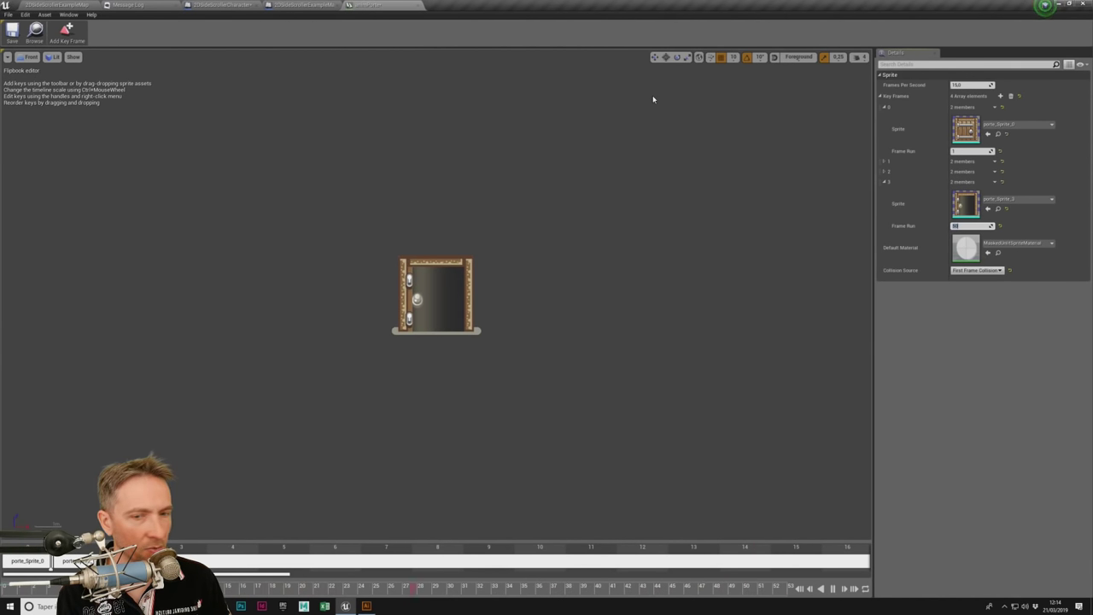
{"action": "key", "text": "BackSpace"}
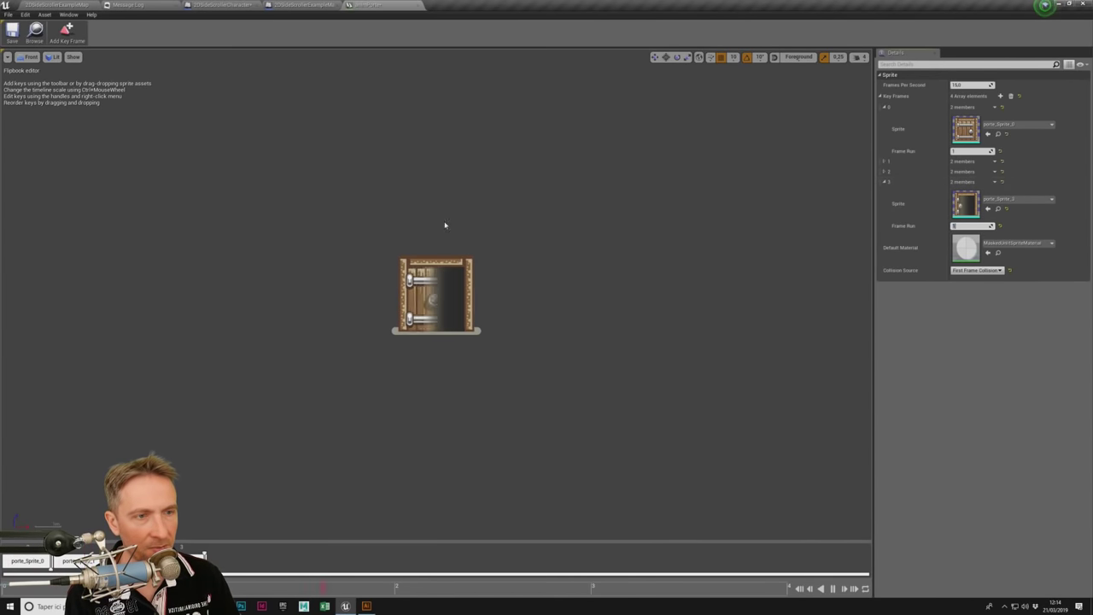
Step: Give the key frames a Frame Run of 5 each
{"action": "left_click", "coordinate": [885, 163]}
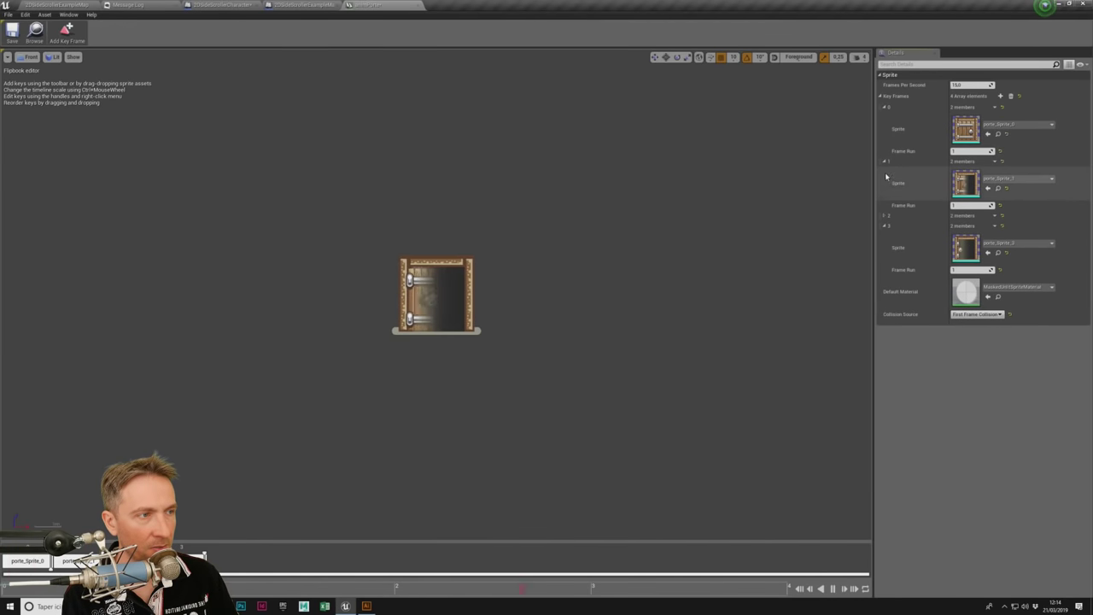
{"action": "left_click", "coordinate": [884, 217]}
{"action": "type", "text": "8"}
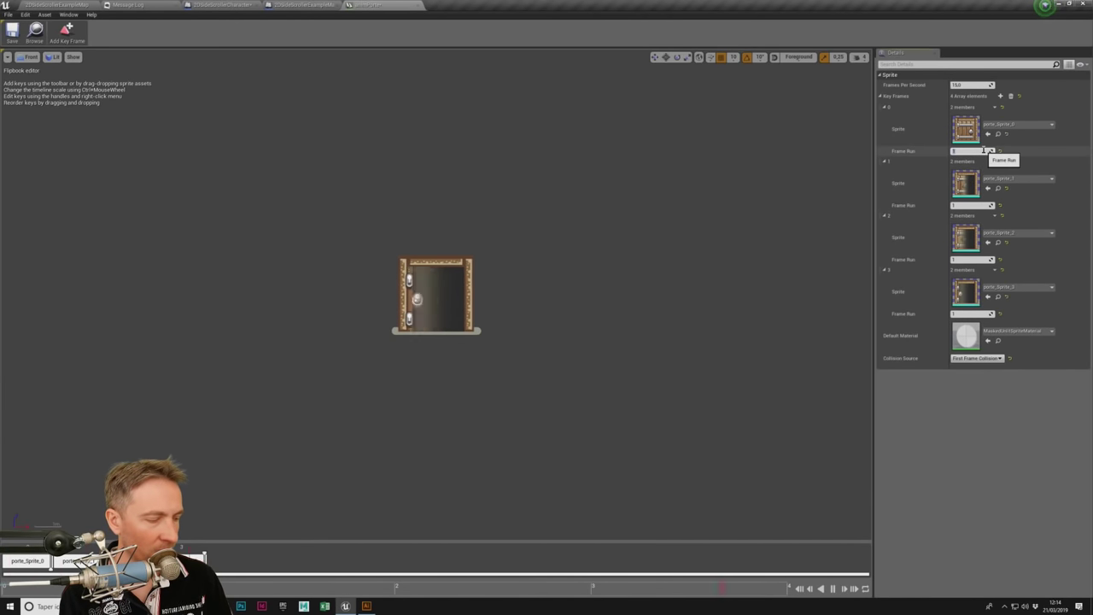
{"action": "key", "text": "Return"}
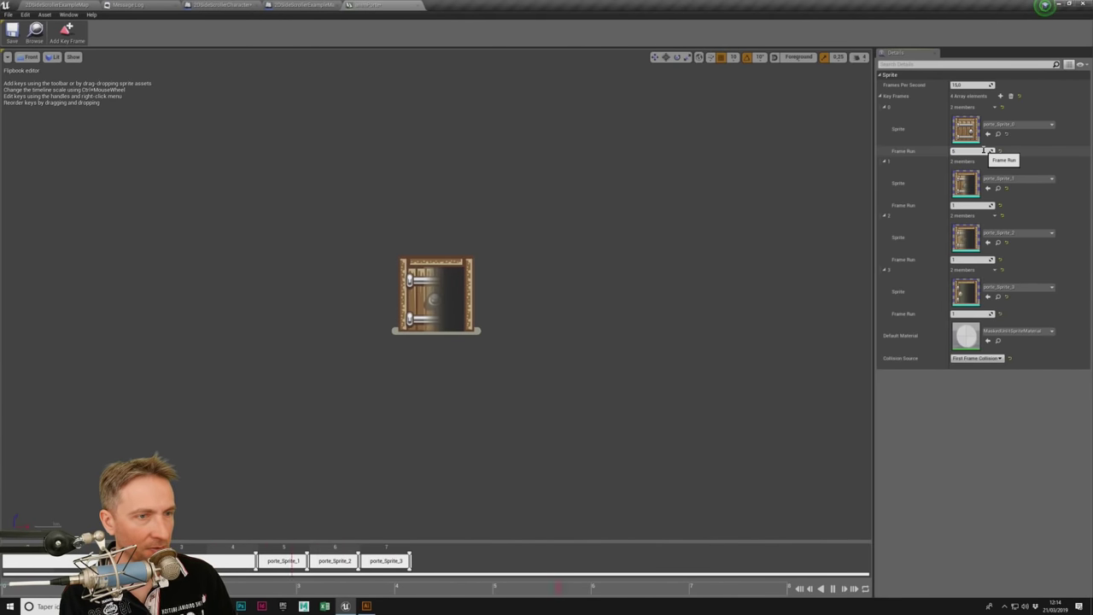
{"action": "type", "text": "5"}
{"action": "key", "text": "Return"}
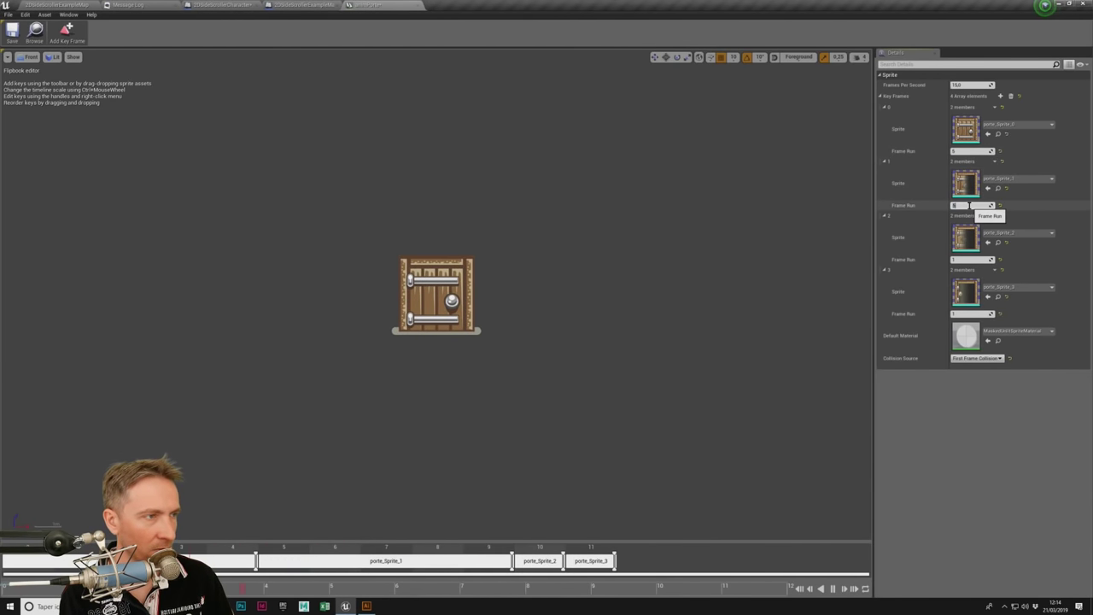
{"action": "left_click", "coordinate": [964, 259]}
{"action": "type", "text": "5"}
{"action": "key", "text": "Return"}
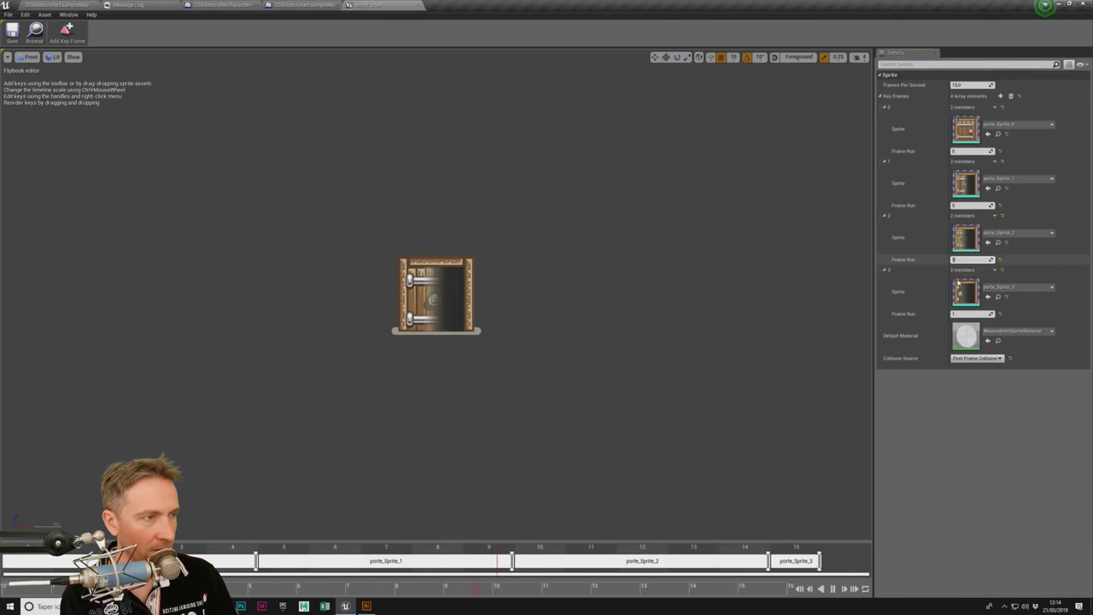
{"action": "left_click", "coordinate": [964, 315]}
{"action": "type", "text": "5"}
{"action": "key", "text": "Return"}
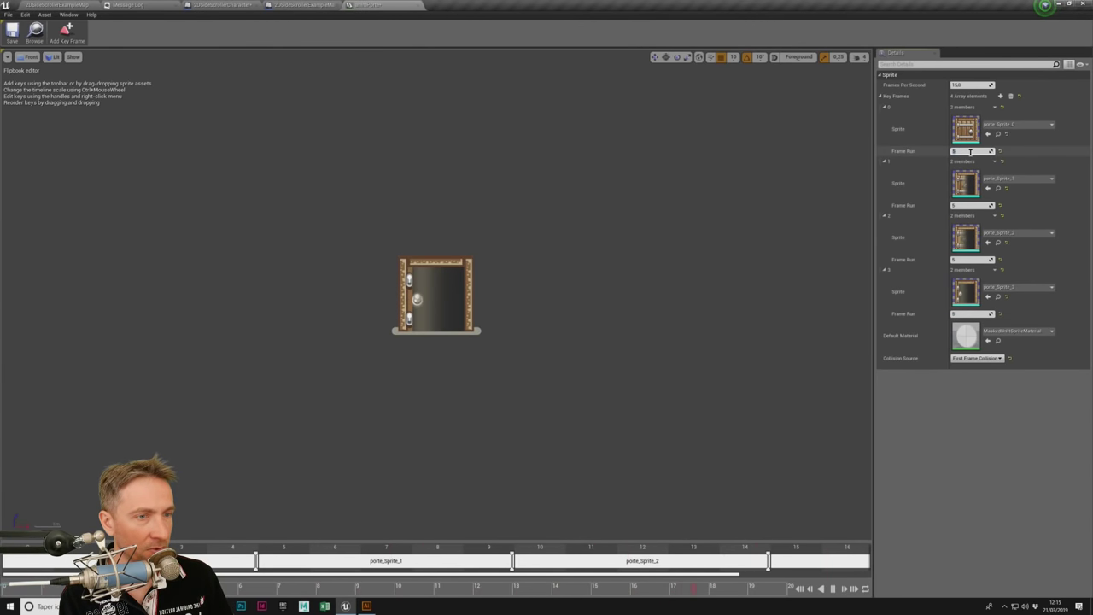
Step: Set the Frame Run of all four key frames back to 1
{"action": "type", "text": "1"}
{"action": "key", "text": "Return"}
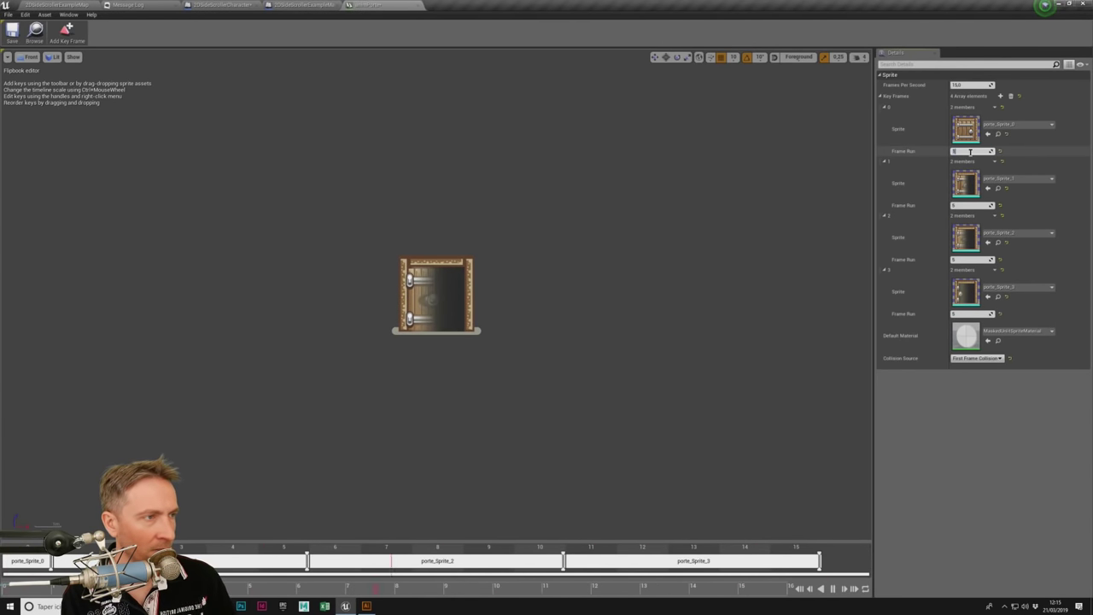
{"action": "left_click", "coordinate": [967, 206]}
{"action": "type", "text": "1"}
{"action": "left_click", "coordinate": [967, 260]}
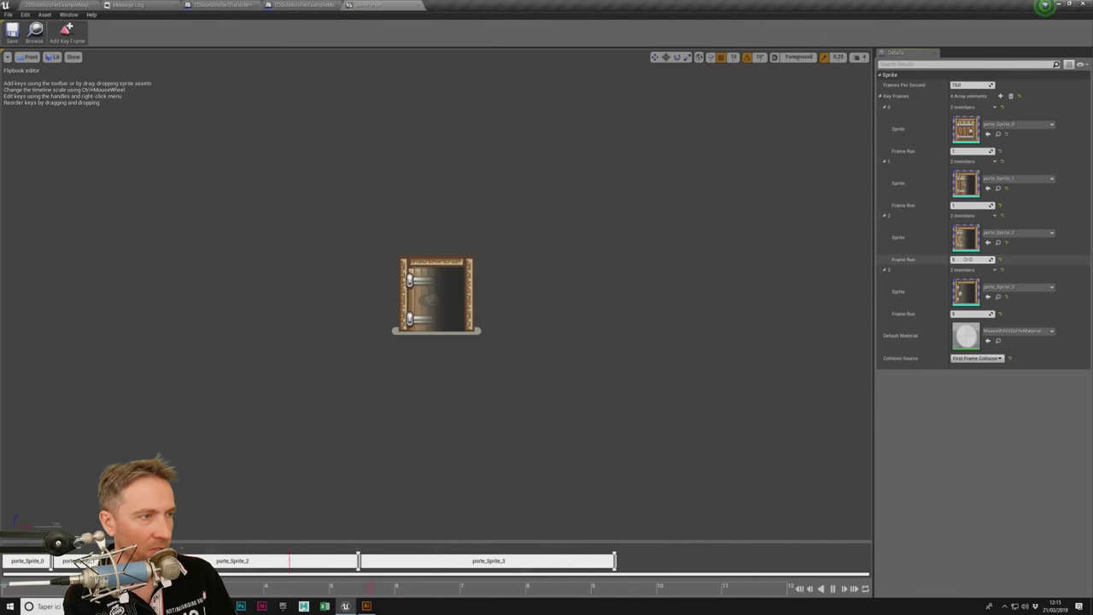
{"action": "type", "text": "1"}
{"action": "left_click", "coordinate": [968, 313]}
{"action": "type", "text": "1"}
{"action": "key", "text": "Return"}
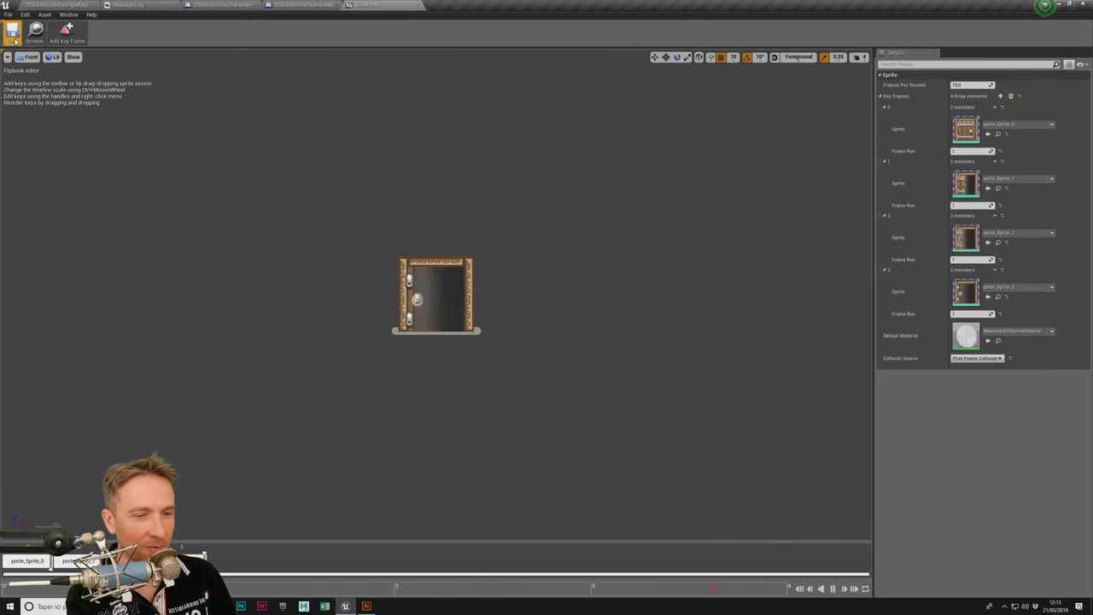
Step: Select the animPorte door actor in the level and choose Edit animPorte from its context menu
{"action": "left_click", "coordinate": [315, 10]}
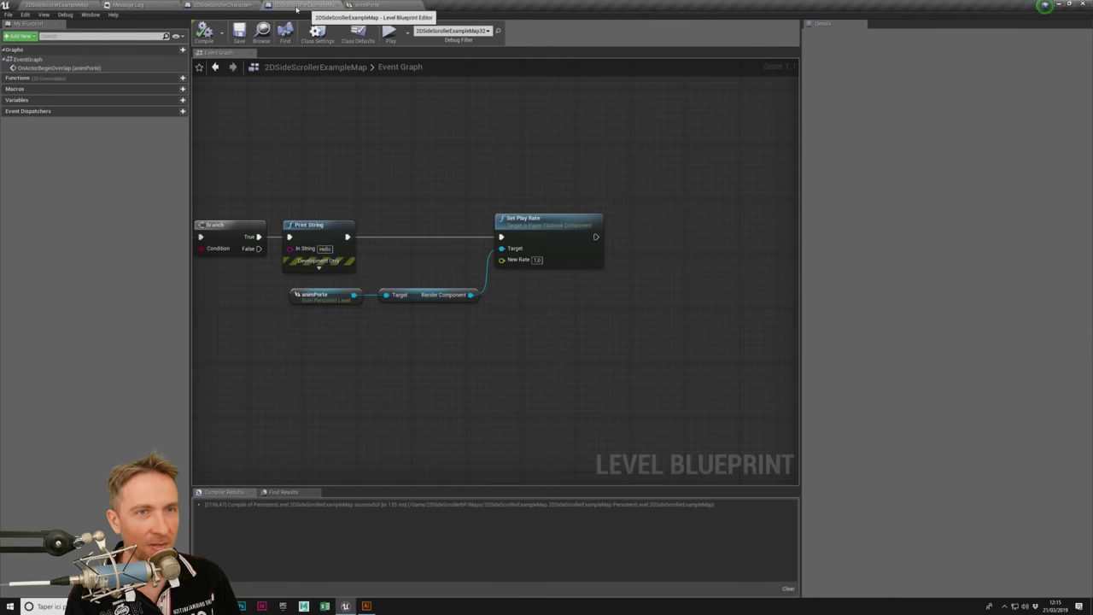
{"action": "left_click", "coordinate": [222, 5]}
{"action": "left_click", "coordinate": [93, 4]}
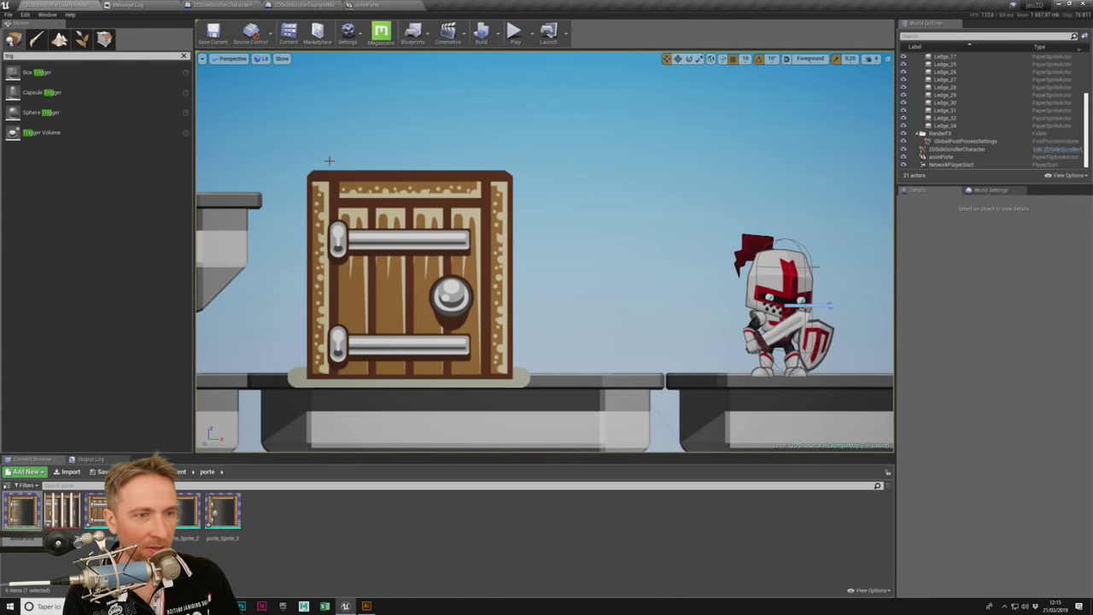
{"action": "left_click", "coordinate": [403, 271]}
{"action": "right_click", "coordinate": [410, 236]}
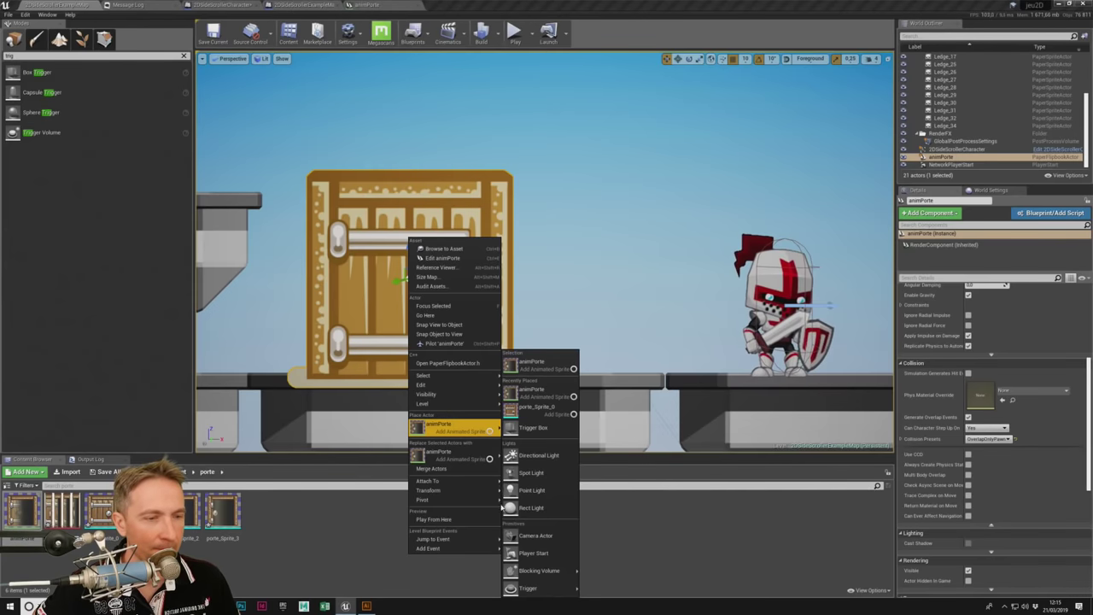
{"action": "mouse_move", "coordinate": [458, 544]}
{"action": "mouse_move", "coordinate": [457, 500]}
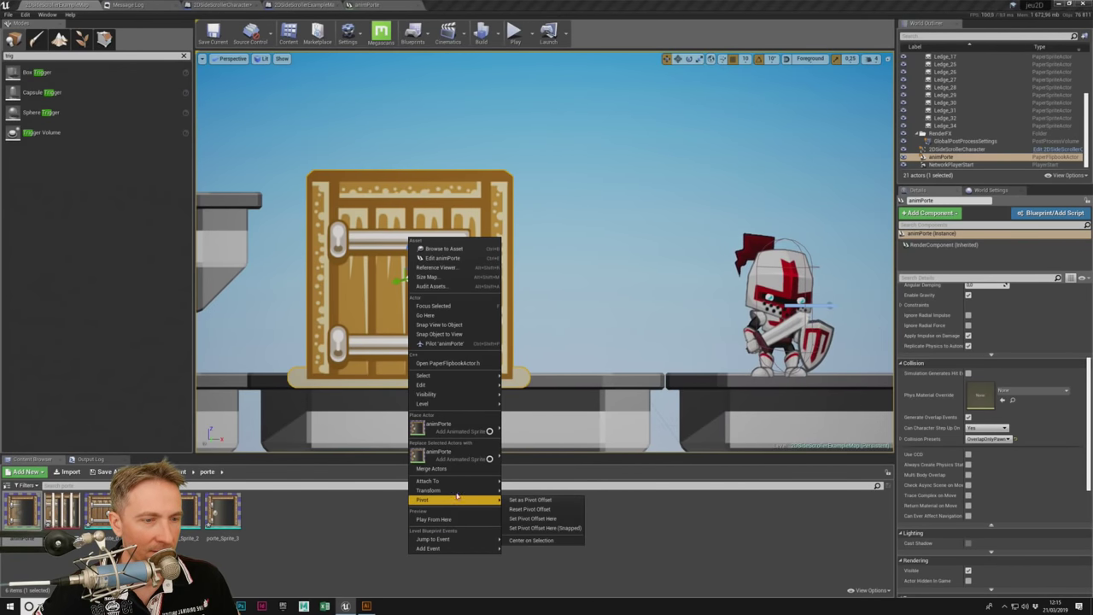
{"action": "mouse_move", "coordinate": [478, 431]}
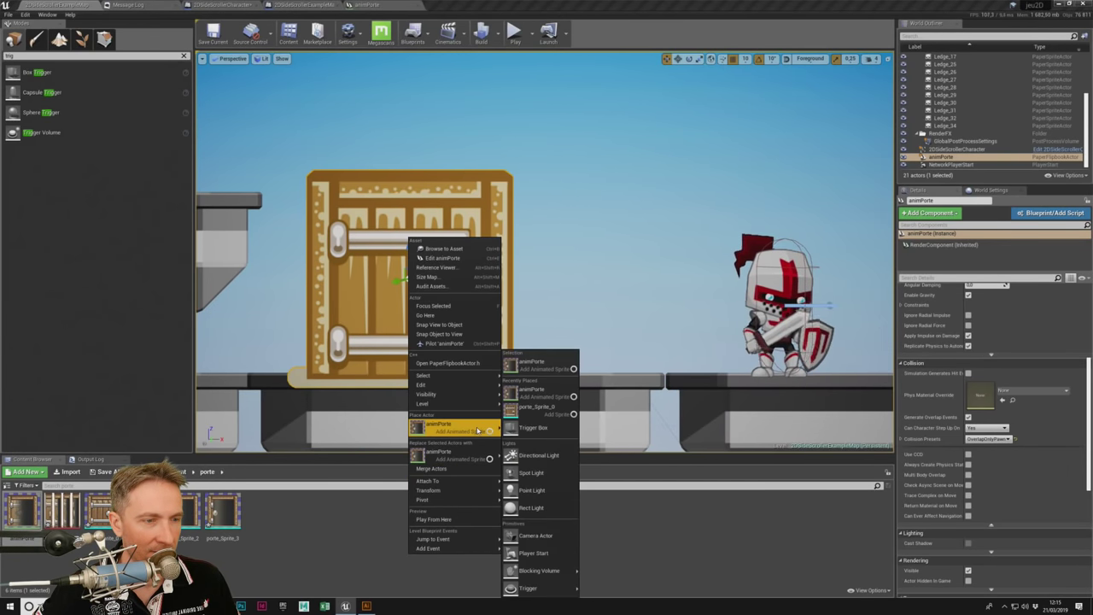
{"action": "mouse_move", "coordinate": [474, 403]}
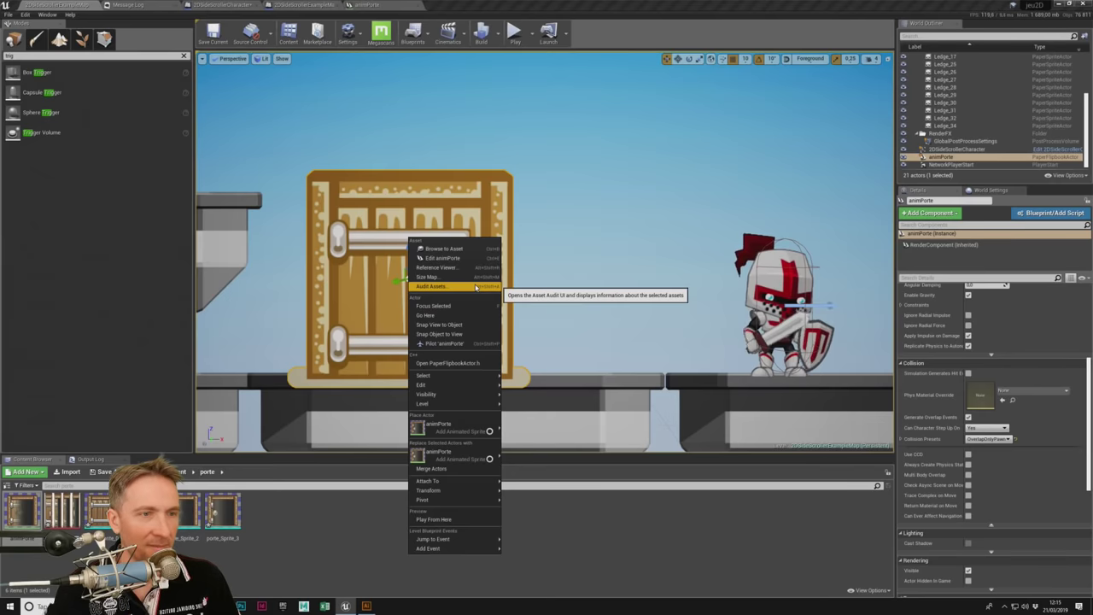
{"action": "left_click", "coordinate": [460, 258]}
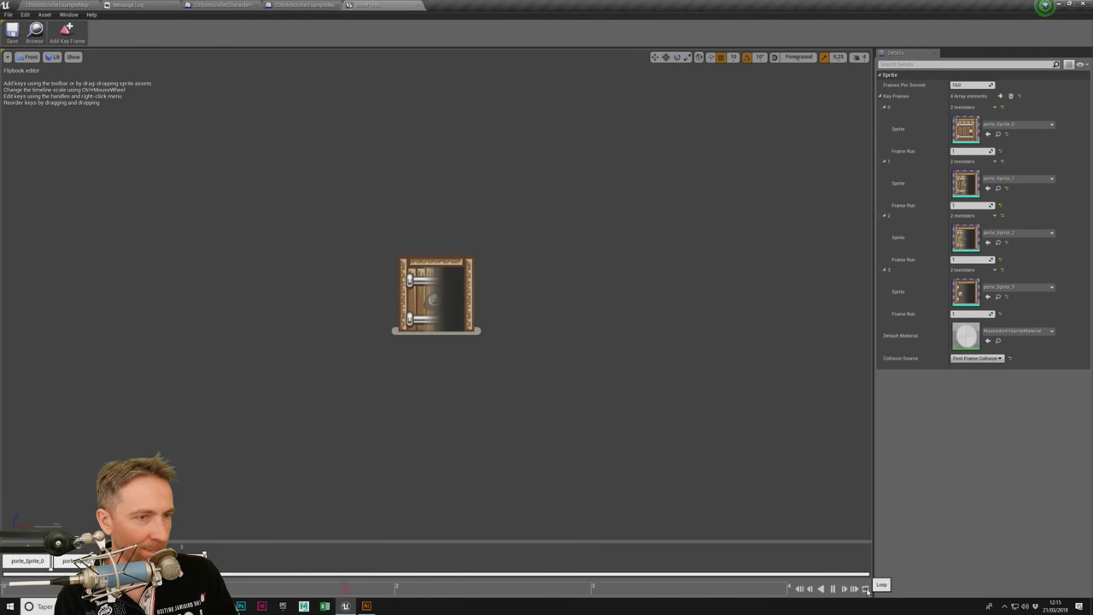
Step: Preview the door opening animation once from its first frame with looping off
{"action": "left_click", "coordinate": [865, 589]}
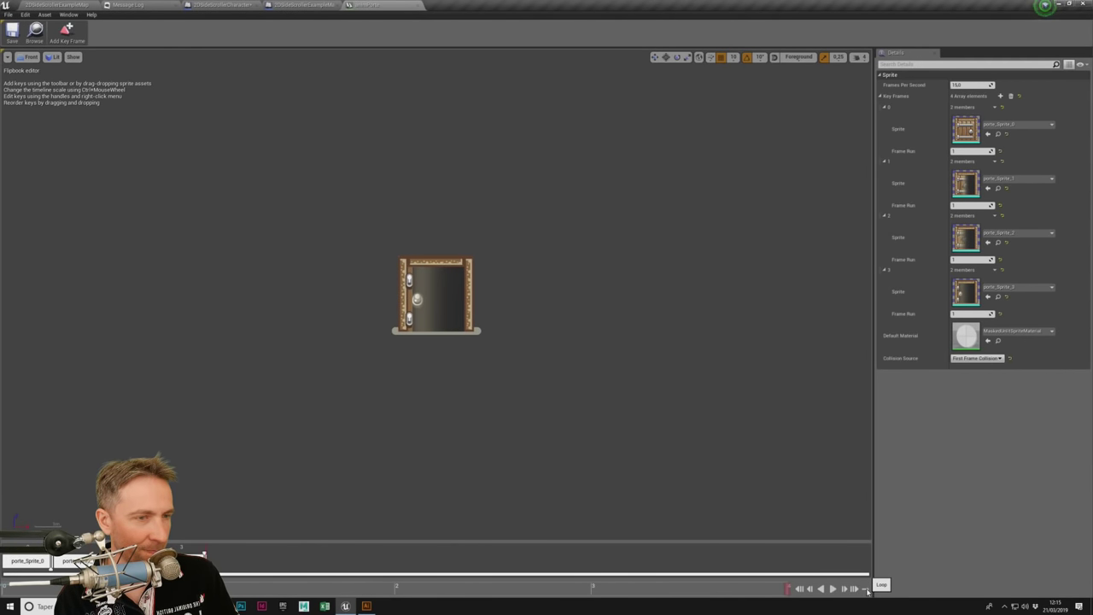
{"action": "left_click", "coordinate": [799, 589]}
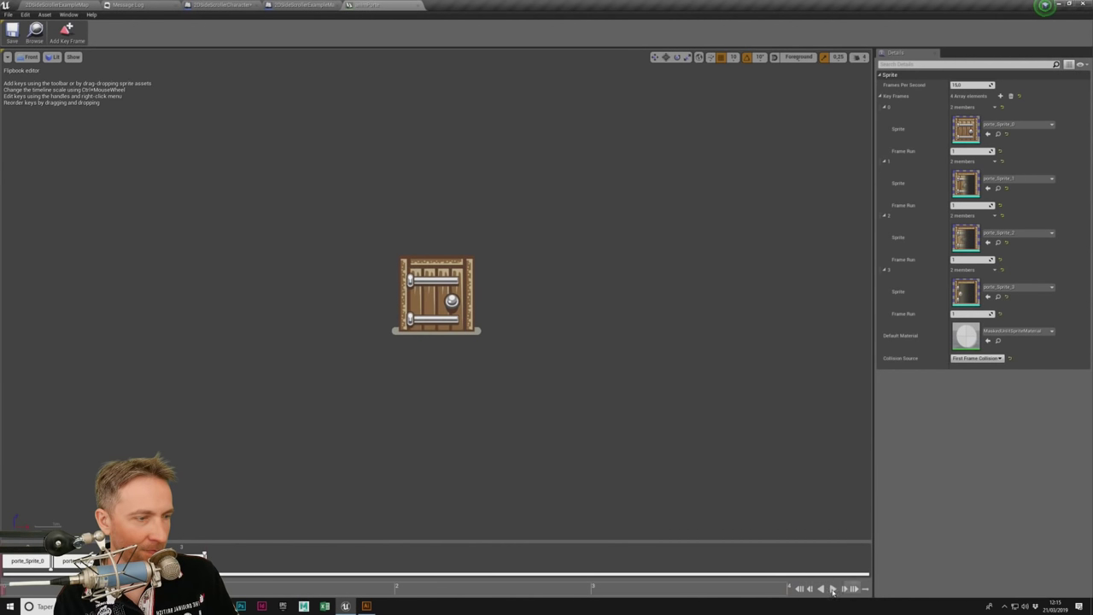
{"action": "left_click", "coordinate": [833, 589]}
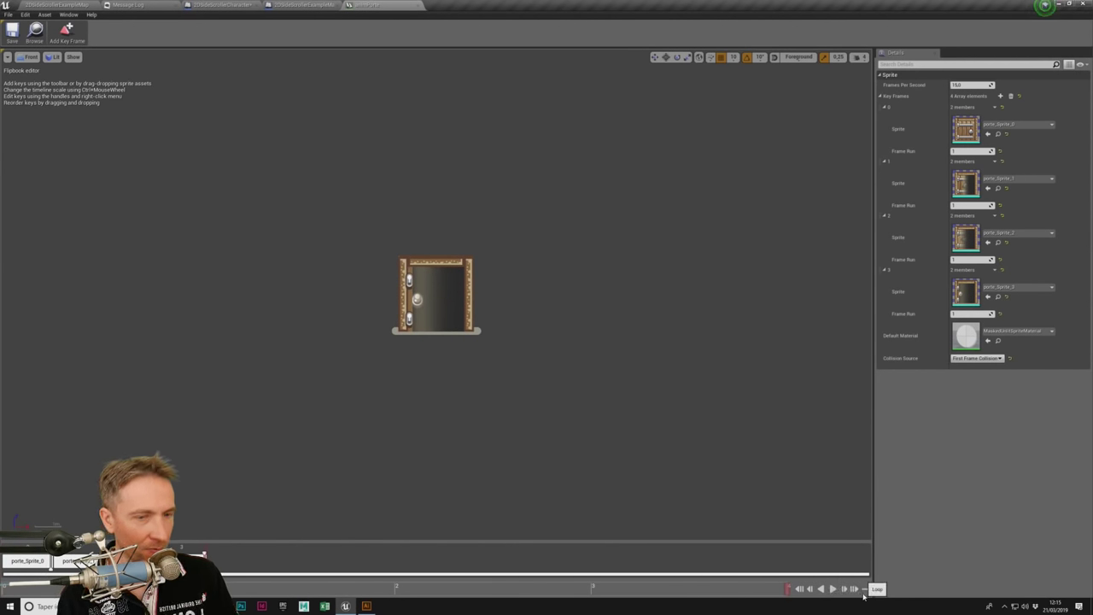
Step: Play-test the level, walking the knight left into the door, then stop
{"action": "left_click", "coordinate": [57, 5]}
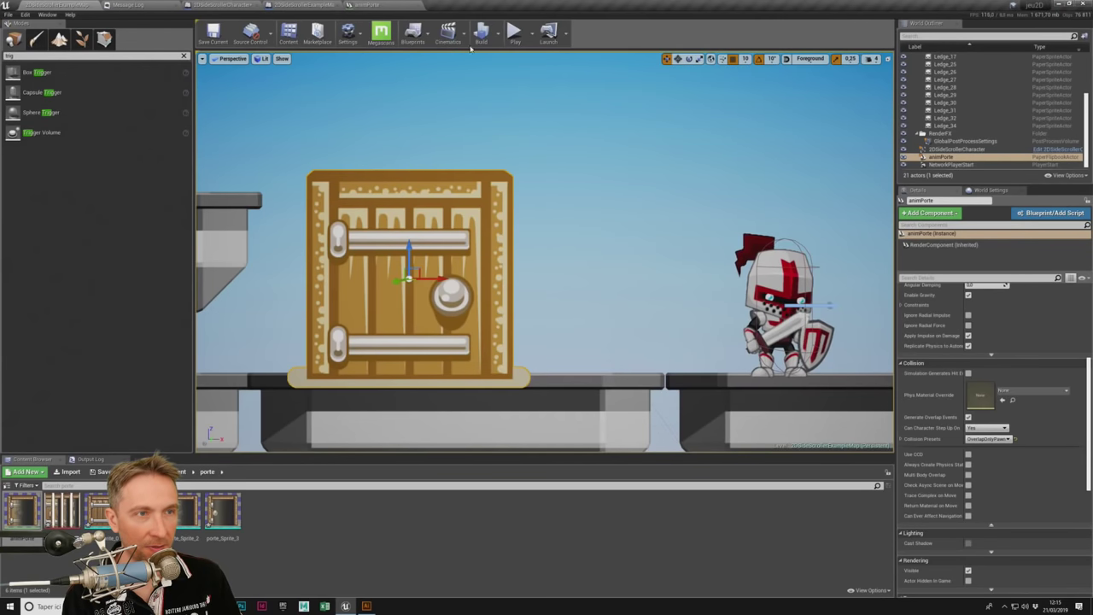
{"action": "left_click", "coordinate": [523, 56]}
{"action": "key", "text": "Left"}
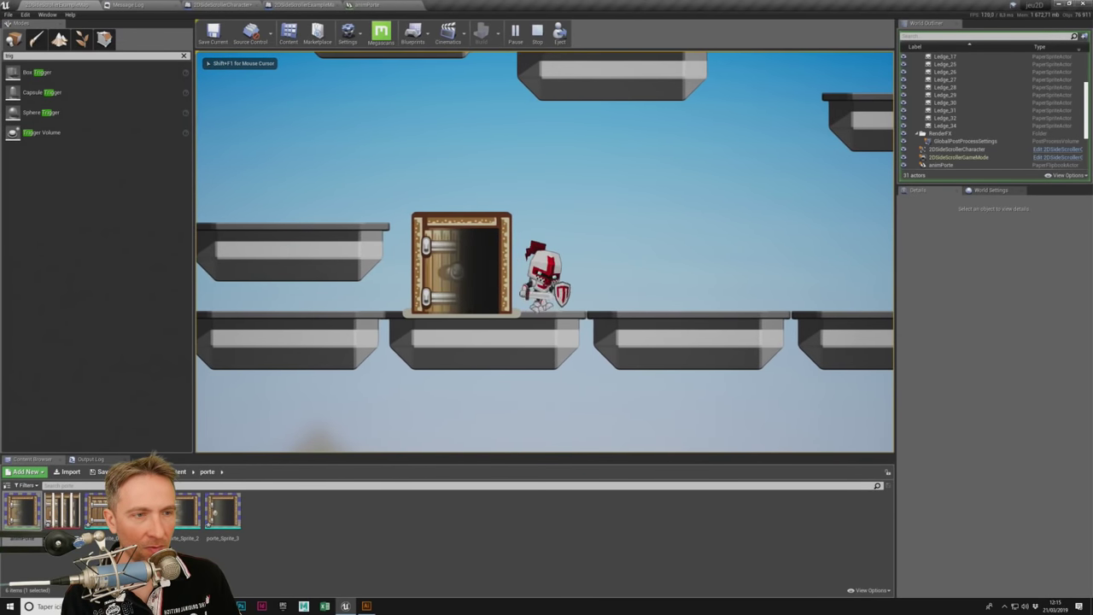
{"action": "key", "text": "Escape"}
{"action": "left_click", "coordinate": [360, 5]}
Step: Chain a 'loop' search's Set Looping node on Render Component after Set Play Rate, compile, save and play
{"action": "left_click", "coordinate": [302, 4]}
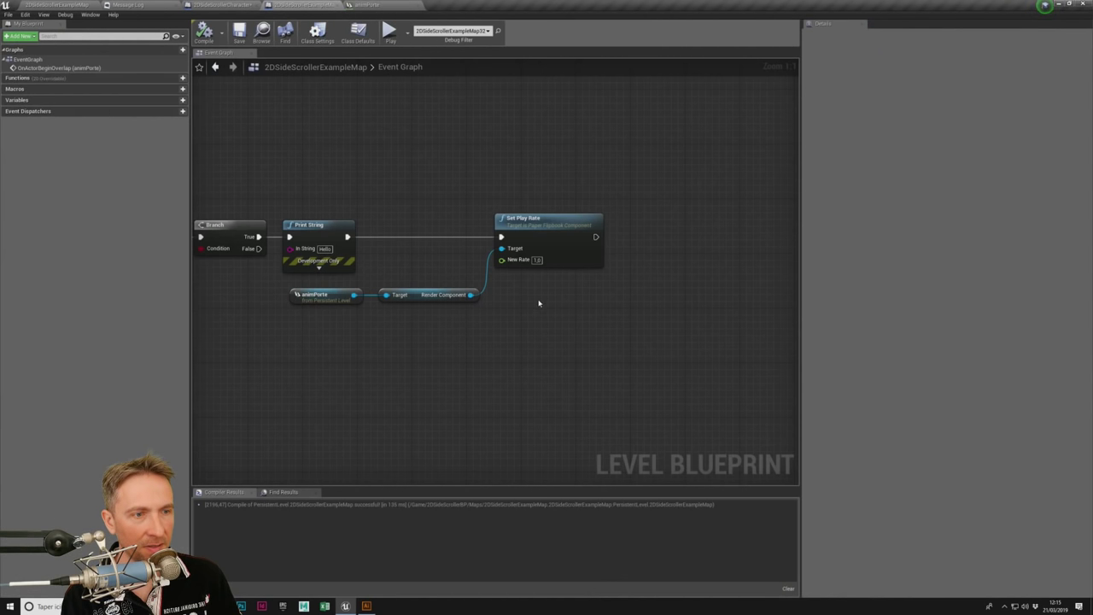
{"action": "left_click_drag", "start_coordinate": [470, 295], "coordinate": [509, 307]}
{"action": "type", "text": "loop"}
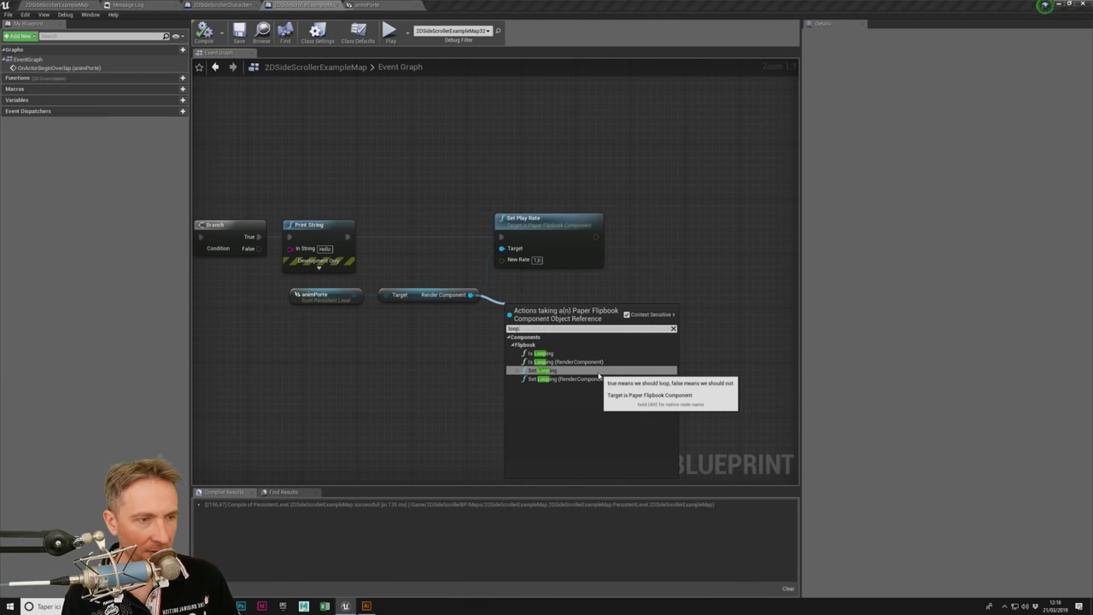
{"action": "left_click", "coordinate": [555, 370]}
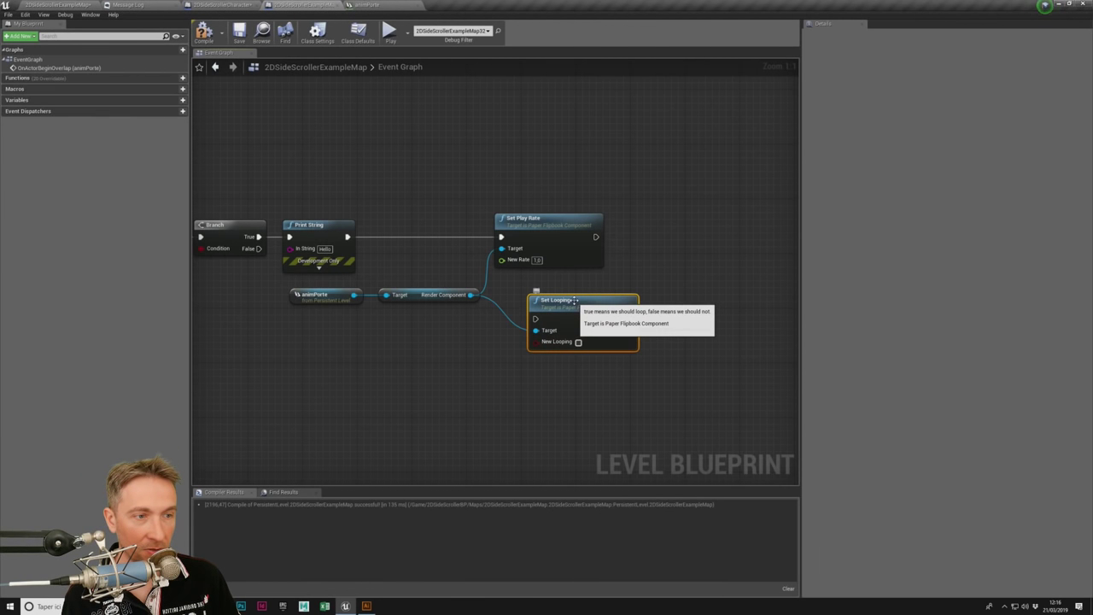
{"action": "left_click_drag", "start_coordinate": [546, 310], "coordinate": [643, 305]}
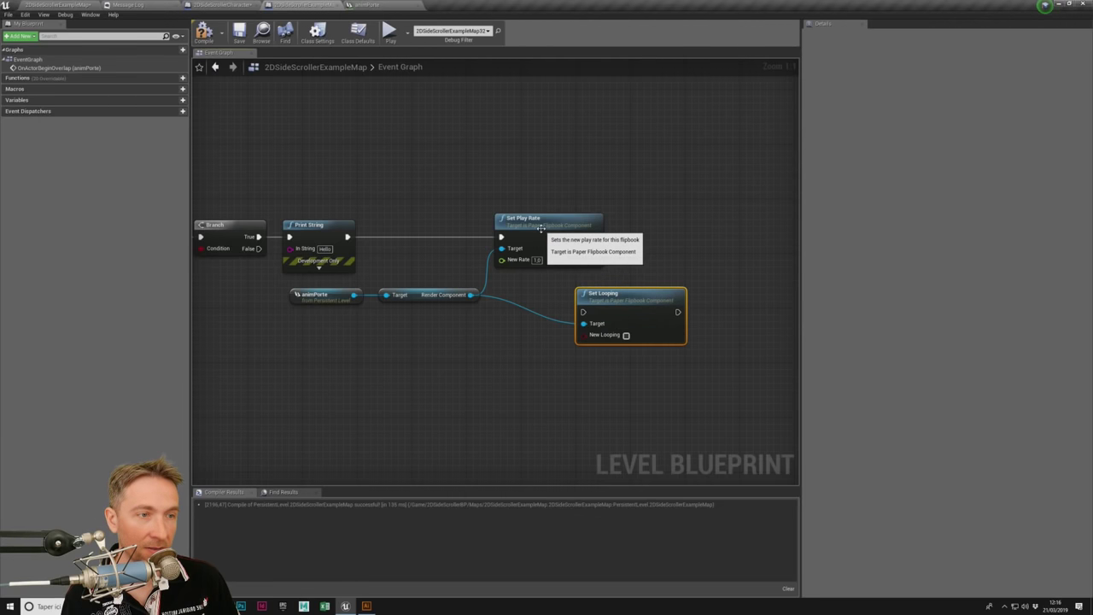
{"action": "mouse_move", "coordinate": [583, 311]}
{"action": "left_mouse_down"}
{"action": "mouse_move", "coordinate": [607, 262]}
{"action": "mouse_move", "coordinate": [597, 237]}
{"action": "left_mouse_up"}
{"action": "left_click_drag", "start_coordinate": [649, 303], "coordinate": [704, 277]}
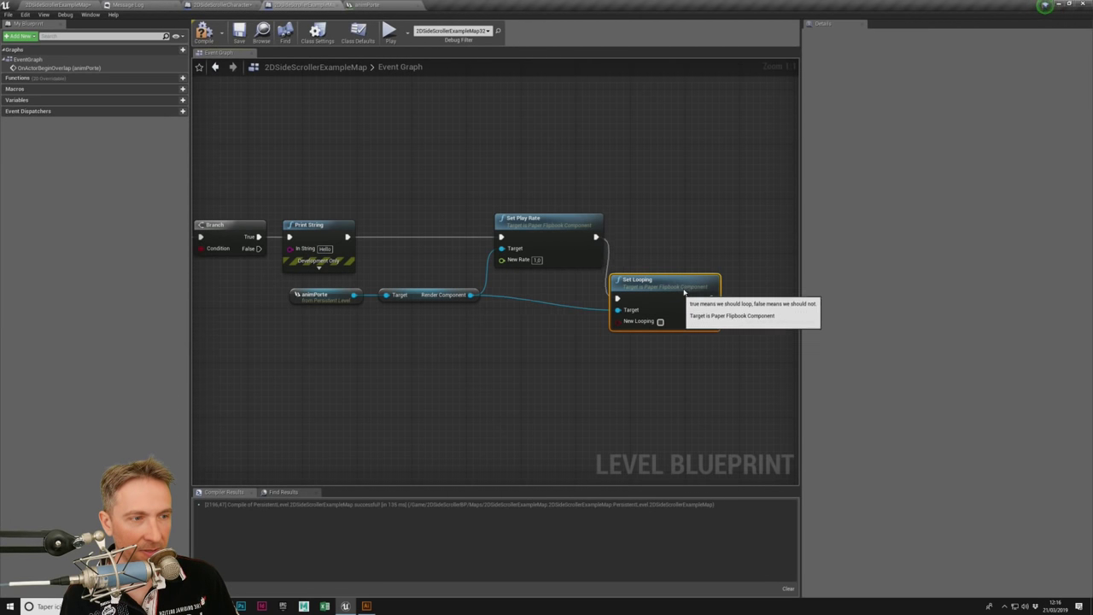
{"action": "left_click", "coordinate": [239, 33]}
{"action": "left_click", "coordinate": [515, 32]}
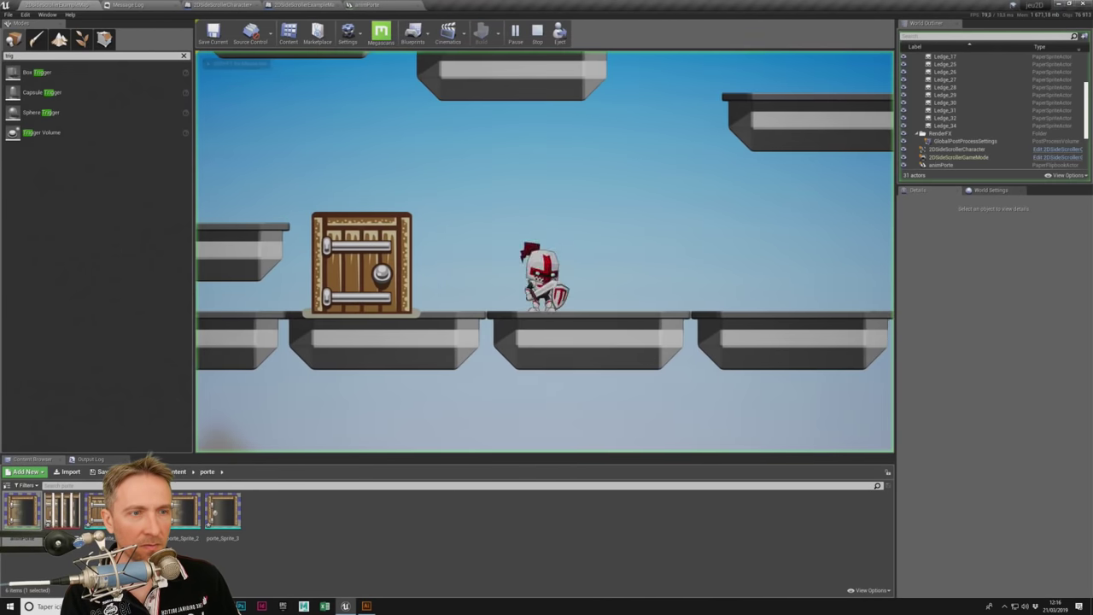
Step: Walk the knight left into the door, back out to the right, and stop the session
{"action": "key", "text": "Left"}
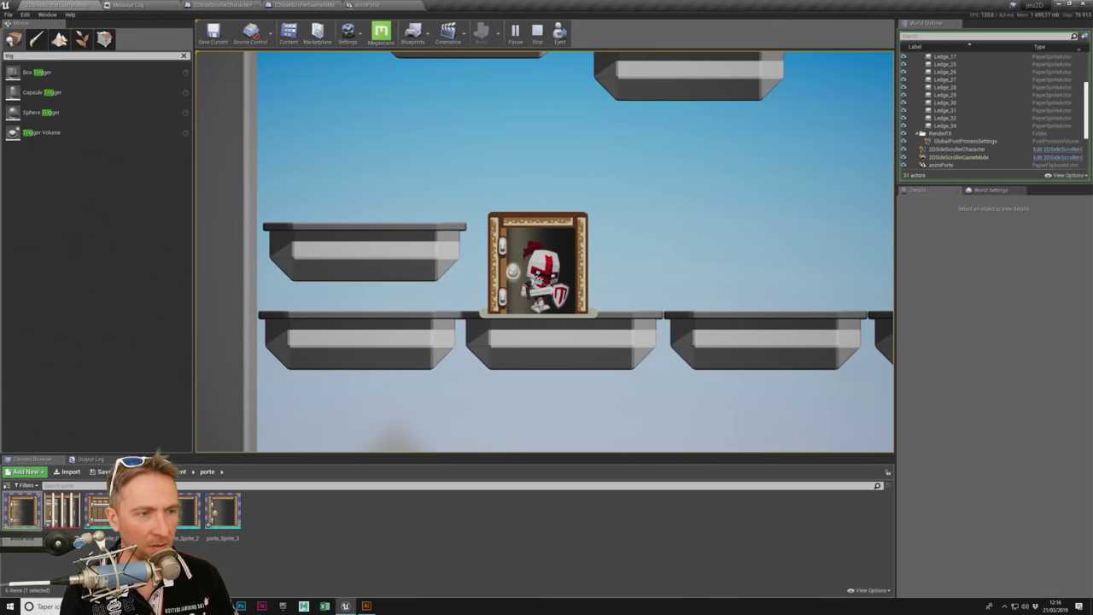
{"action": "key", "text": "d"}
{"action": "key", "text": "Escape"}
Step: Replay the level, walking the knight to the door and away, then stop and orbit the view
{"action": "left_click", "coordinate": [404, 325]}
{"action": "right_click_drag", "start_coordinate": [404, 326], "coordinate": [478, 308]}
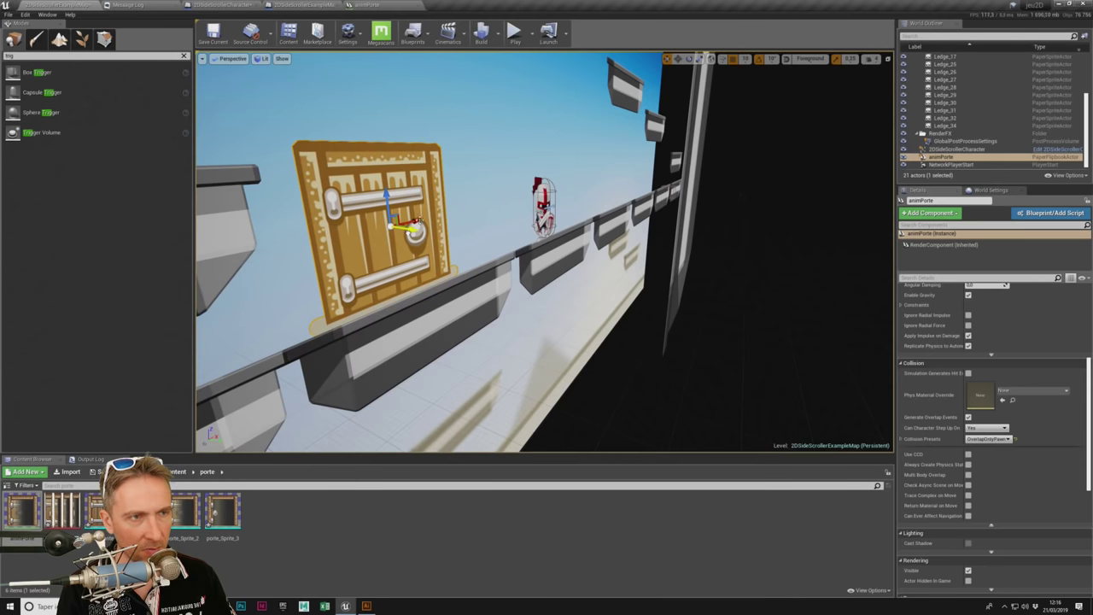
{"action": "left_click", "coordinate": [514, 31]}
{"action": "key", "text": "a"}
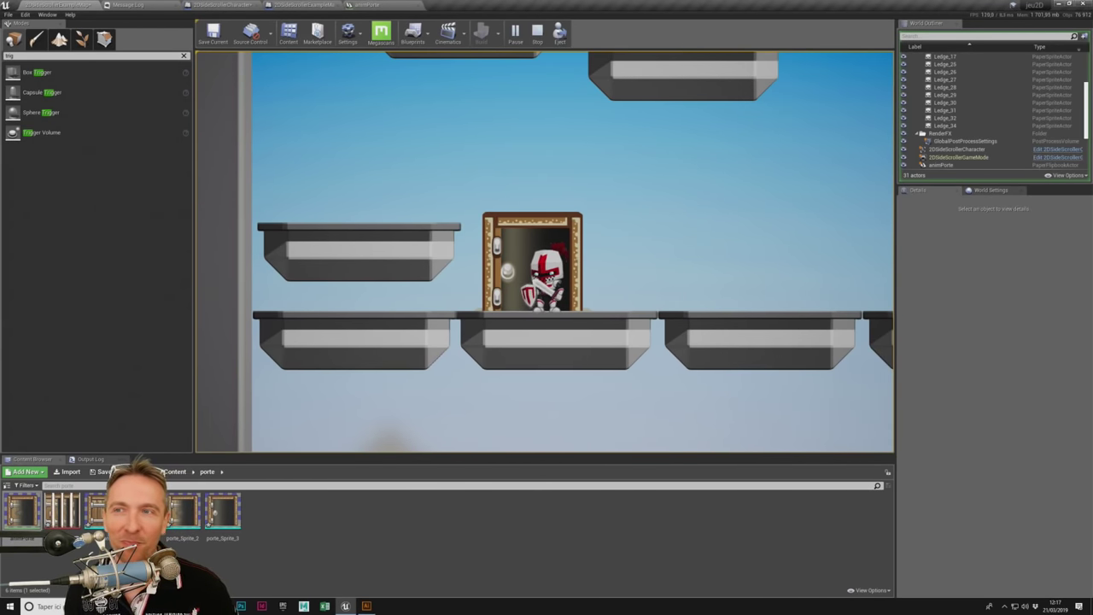
{"action": "key", "text": "Left"}
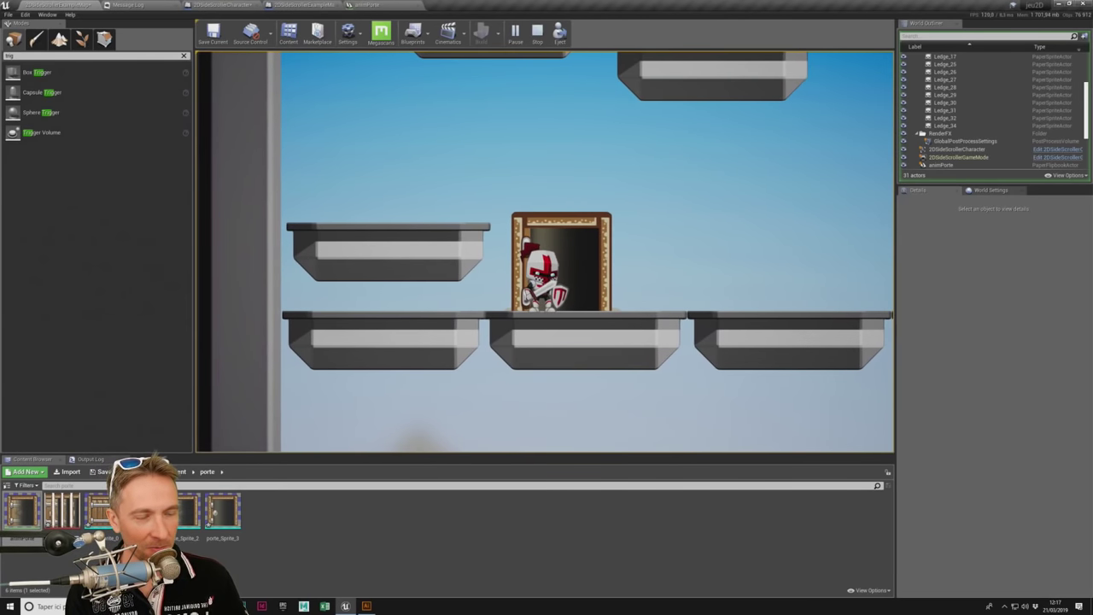
{"action": "key", "text": "Right"}
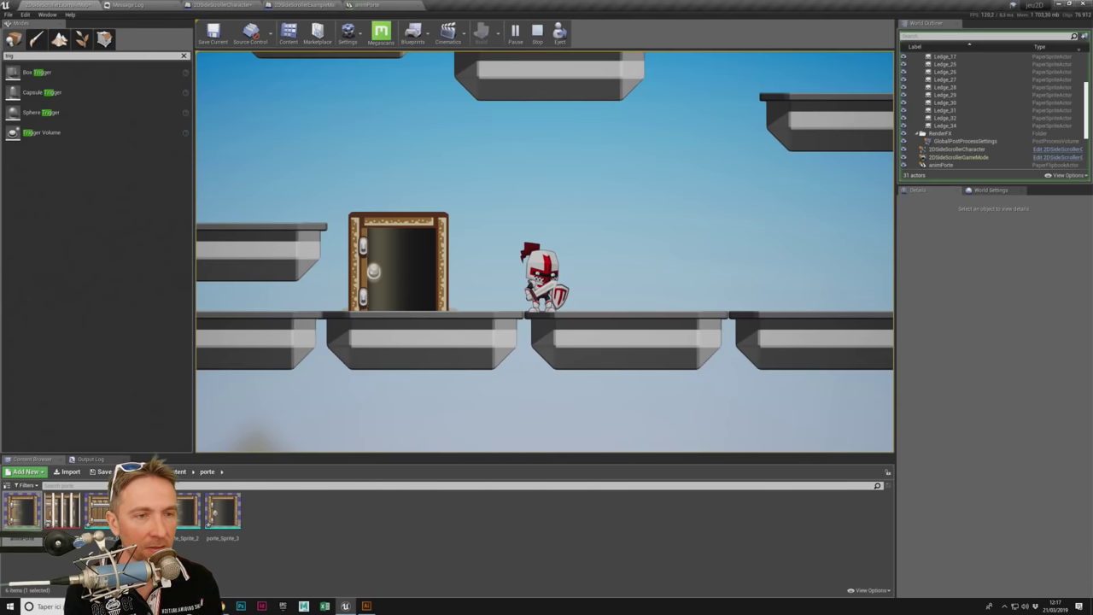
{"action": "key", "text": "Escape"}
{"action": "mouse_move", "coordinate": [330, 158]}
{"action": "right_mouse_down"}
{"action": "mouse_move", "coordinate": [384, 171]}
{"action": "mouse_move", "coordinate": [450, 224]}
{"action": "right_mouse_up"}
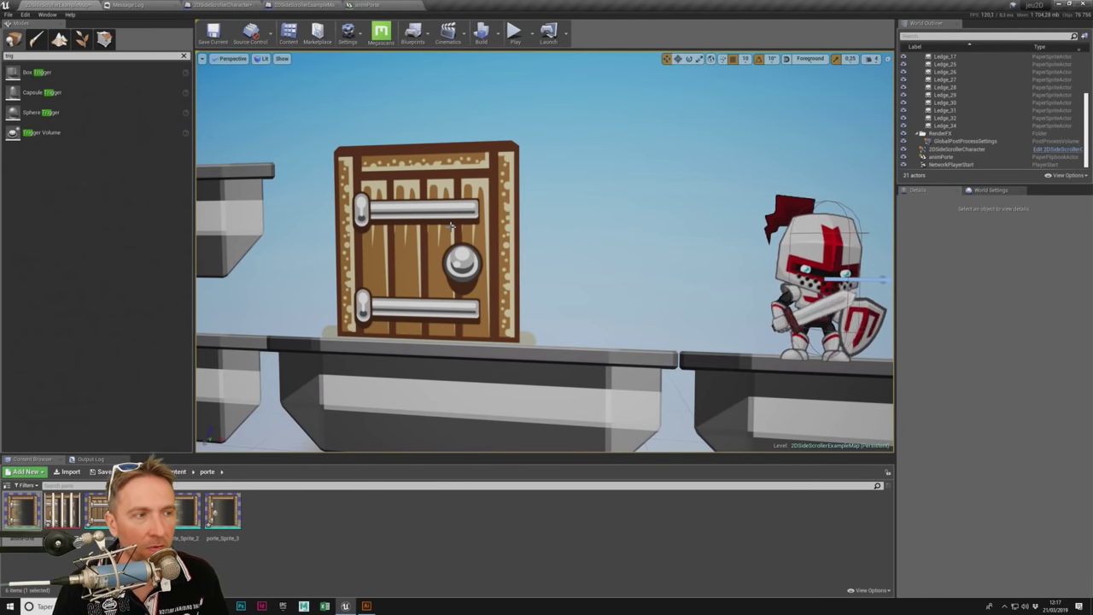
Step: Place a copy of the door, animPorte2, further right on the platforms
{"action": "scroll", "coordinate": [415, 261], "scroll_direction": "down", "scroll_amount": 5}
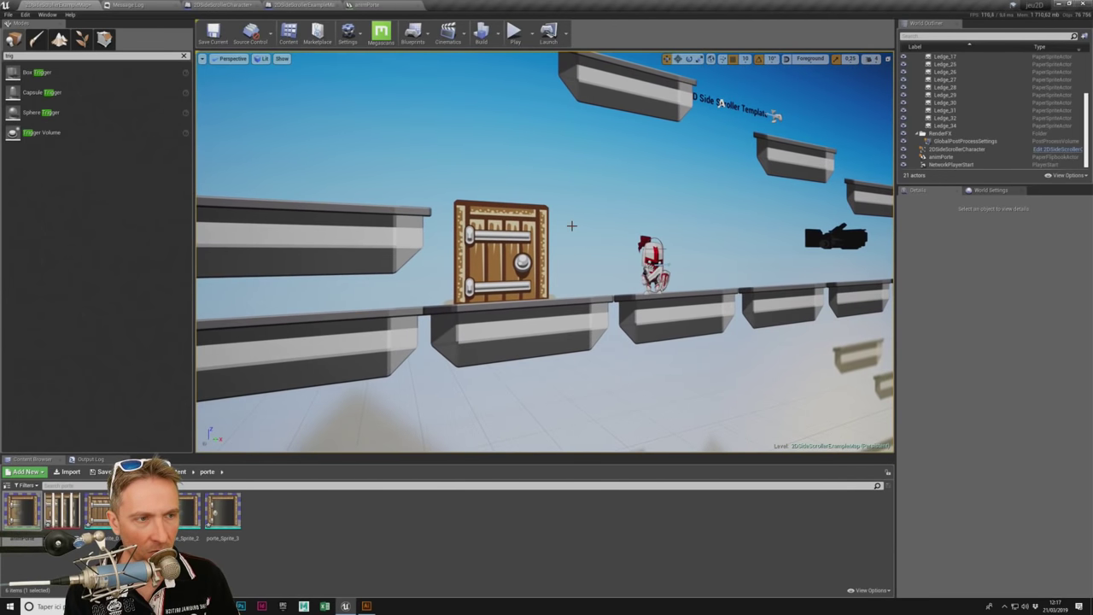
{"action": "mouse_move", "coordinate": [571, 227]}
{"action": "right_mouse_down"}
{"action": "mouse_move", "coordinate": [597, 223]}
{"action": "mouse_move", "coordinate": [516, 248]}
{"action": "right_mouse_up"}
{"action": "left_click", "coordinate": [516, 248]}
{"action": "left_click_drag", "start_coordinate": [516, 248], "coordinate": [801, 248], "text": "alt"}
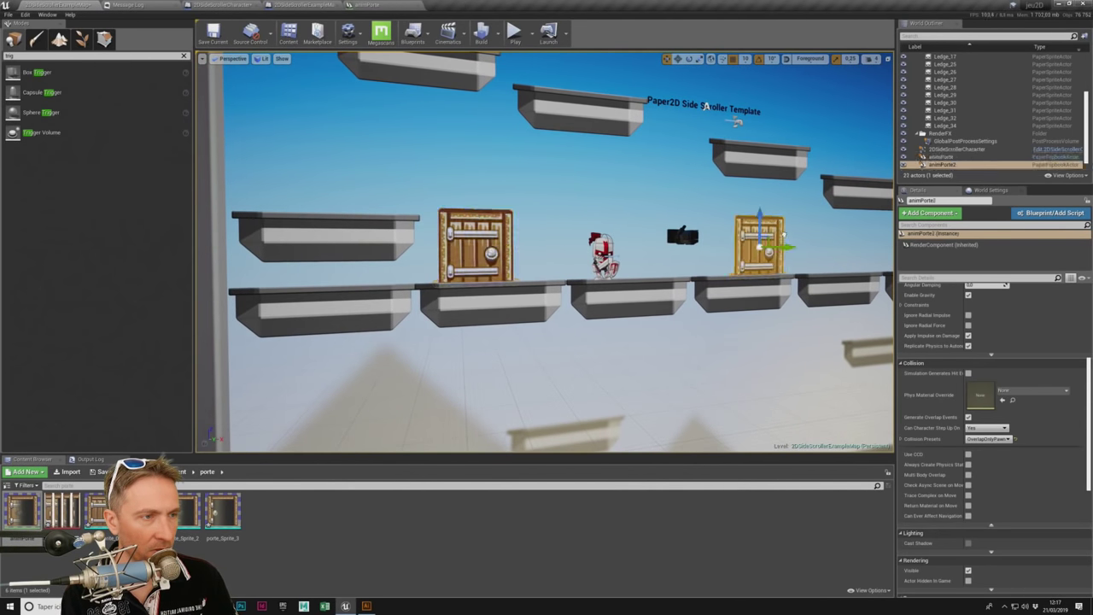
Step: Play-test the level, walking the knight back and forth between both doors
{"action": "left_click", "coordinate": [513, 31]}
{"action": "key", "text": "Left"}
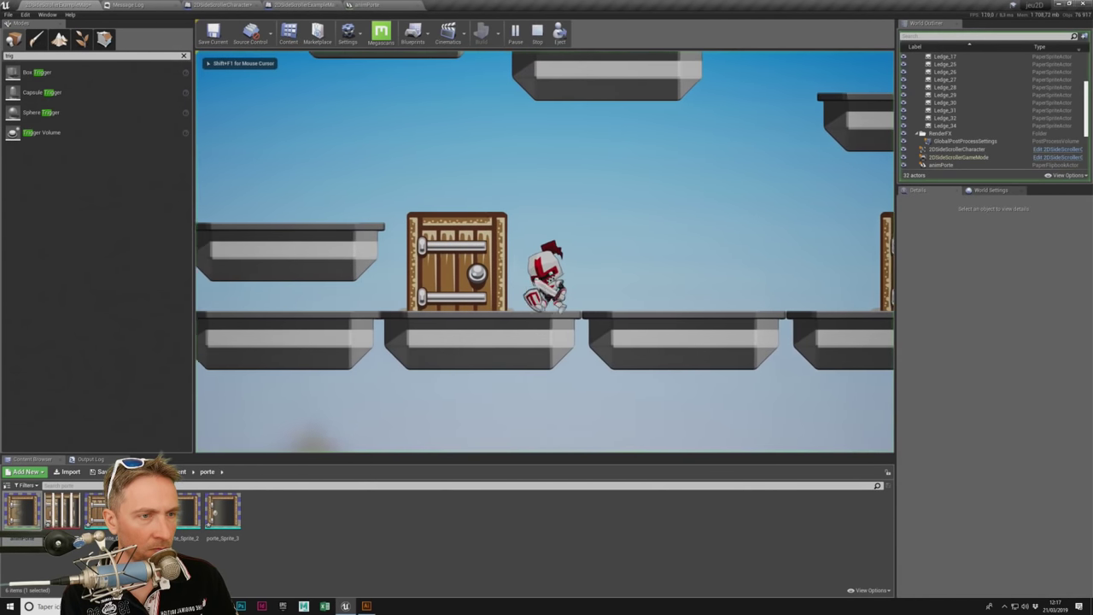
{"action": "key", "text": "Right"}
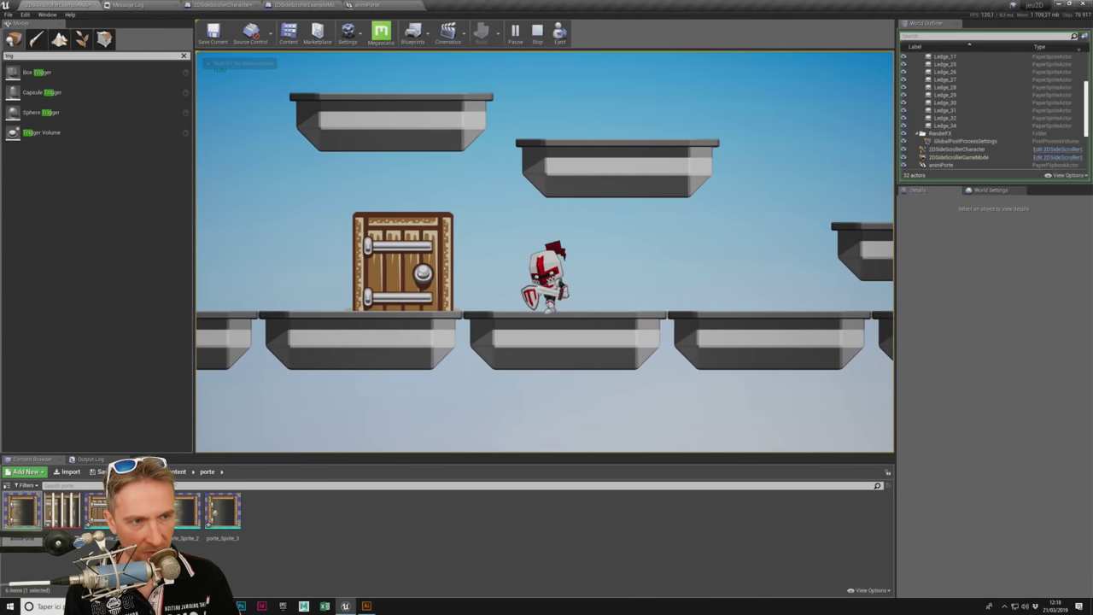
{"action": "key", "text": "Left"}
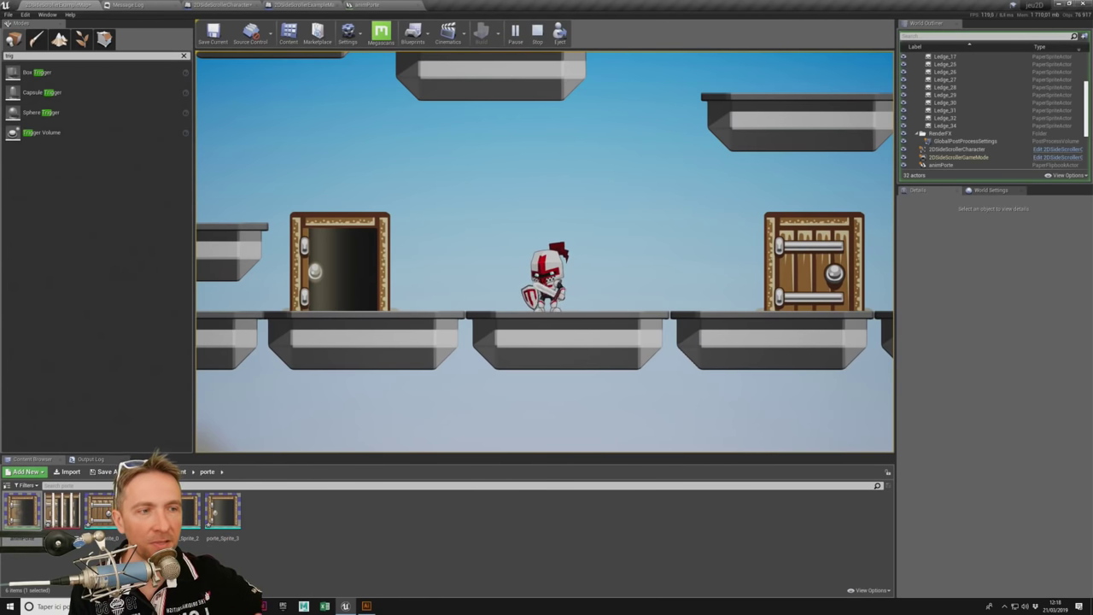
{"action": "key", "text": "Left"}
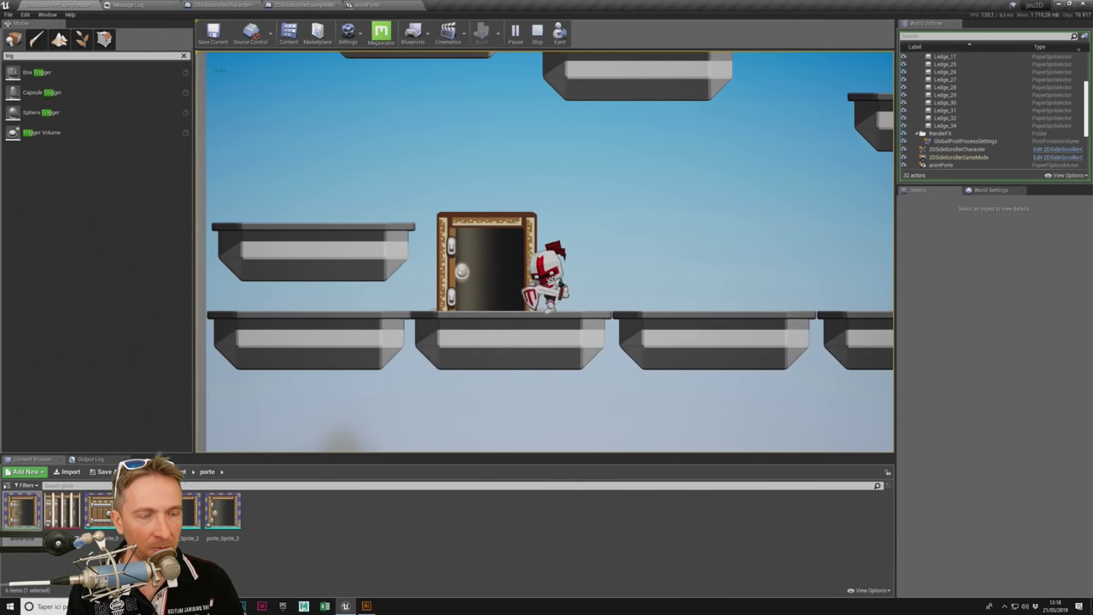
{"action": "key", "text": "Right"}
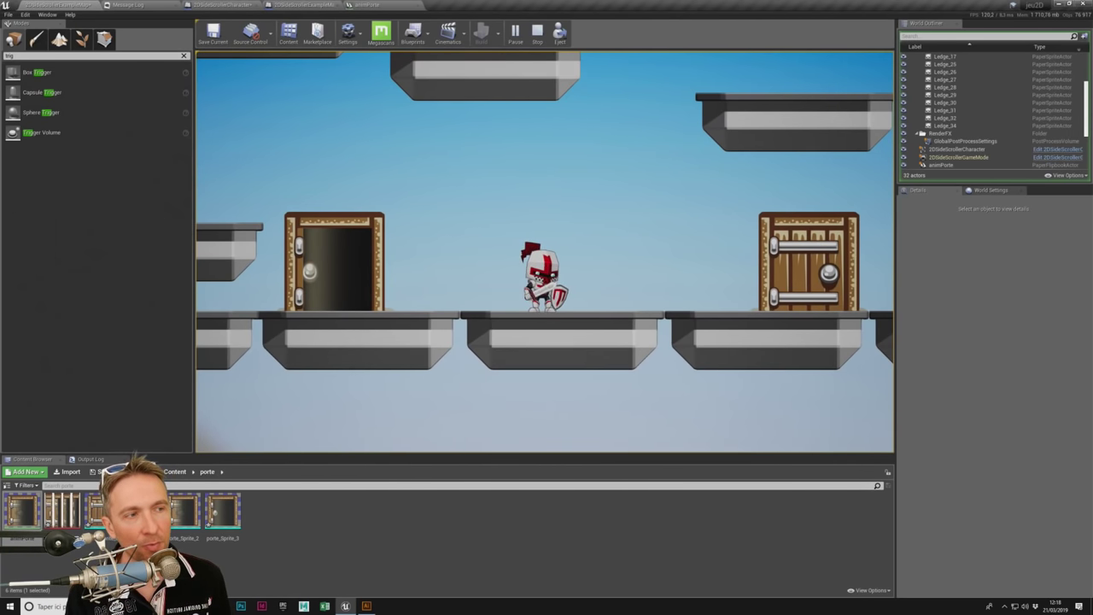
{"action": "key", "text": "Right"}
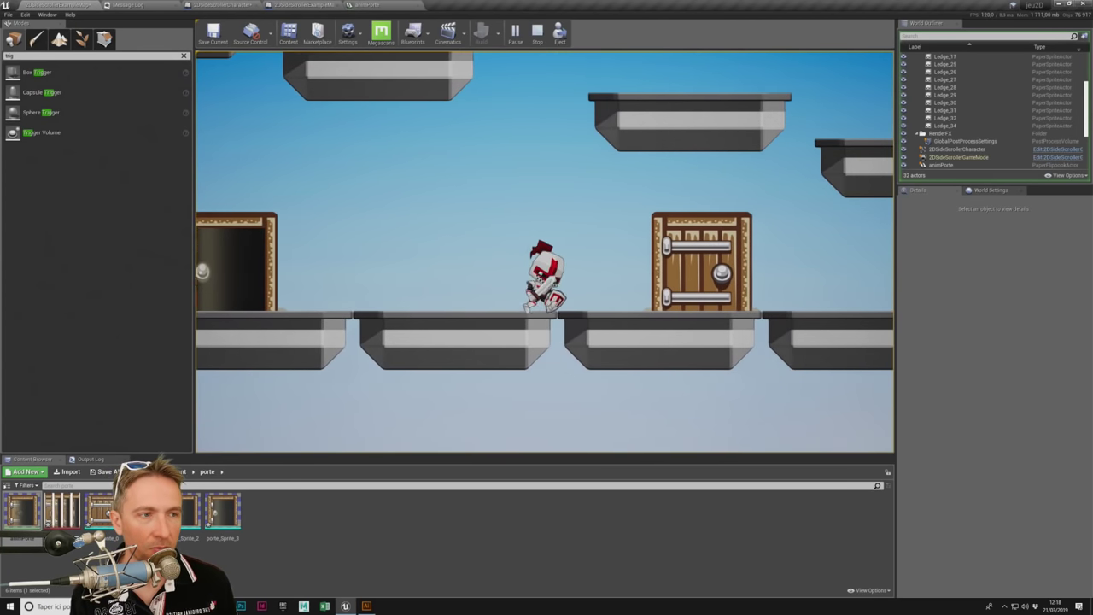
{"action": "key", "text": "Left"}
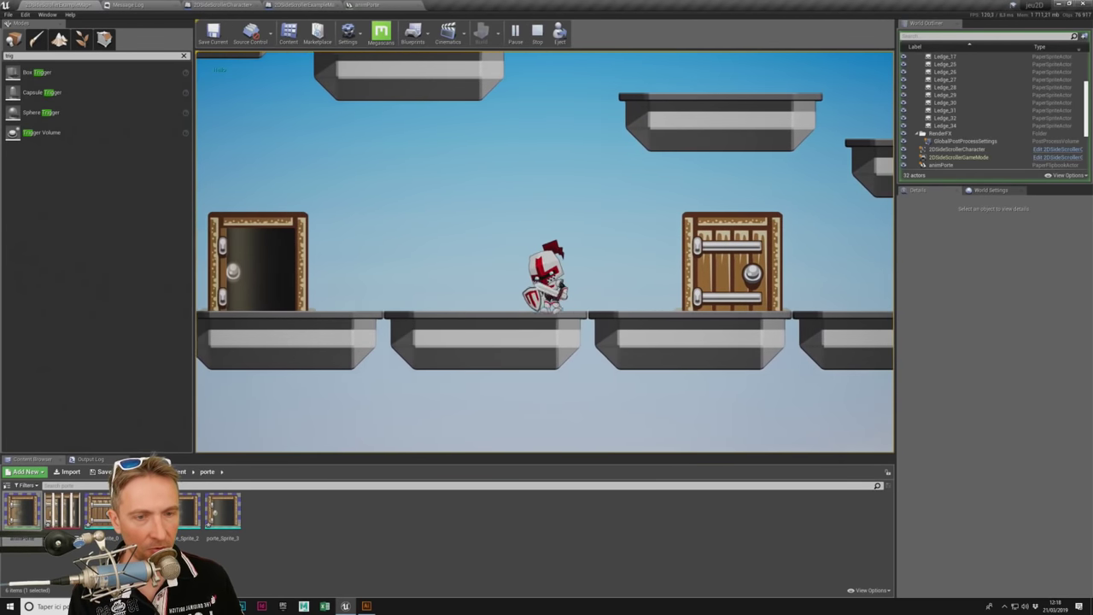
{"action": "key", "text": "Escape"}
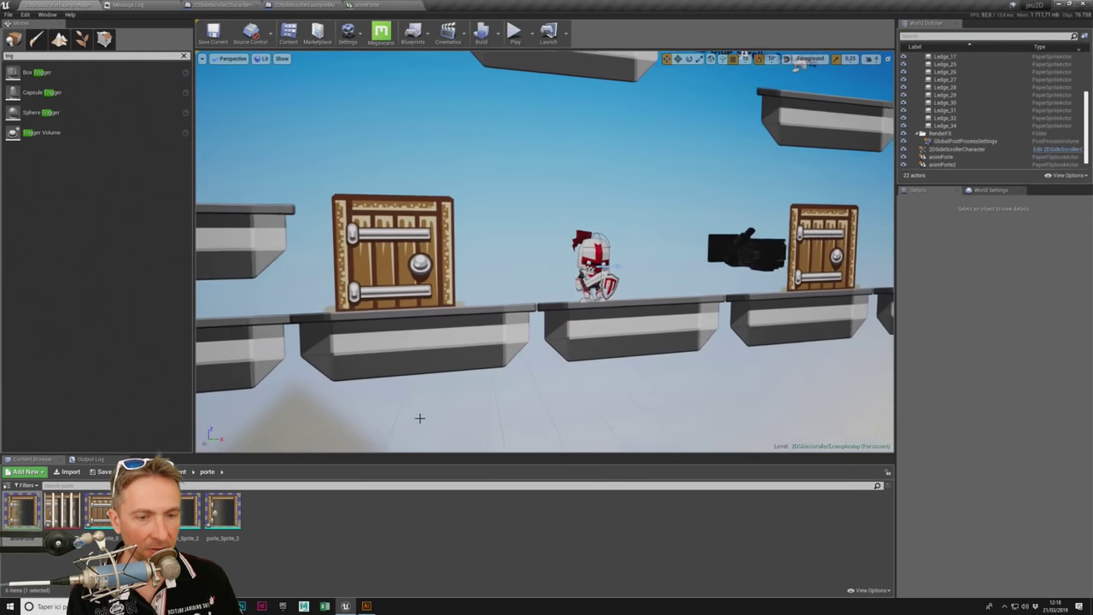
Step: Create a new Actor Blueprint Class in the Content Browser and open it
{"action": "right_click", "coordinate": [308, 531]}
{"action": "left_click", "coordinate": [355, 350]}
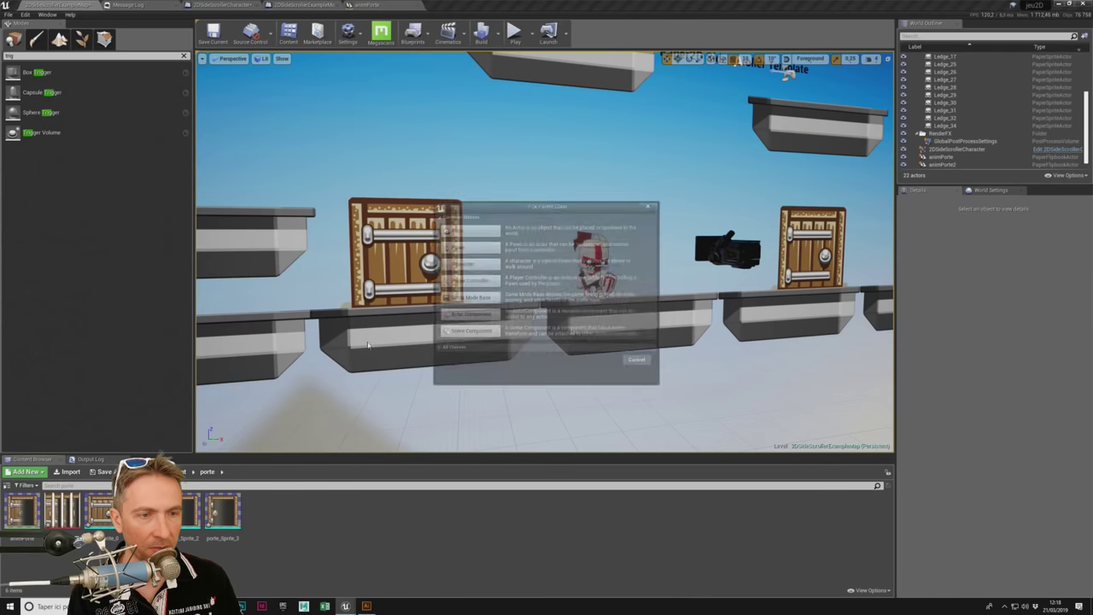
{"action": "left_click", "coordinate": [461, 232]}
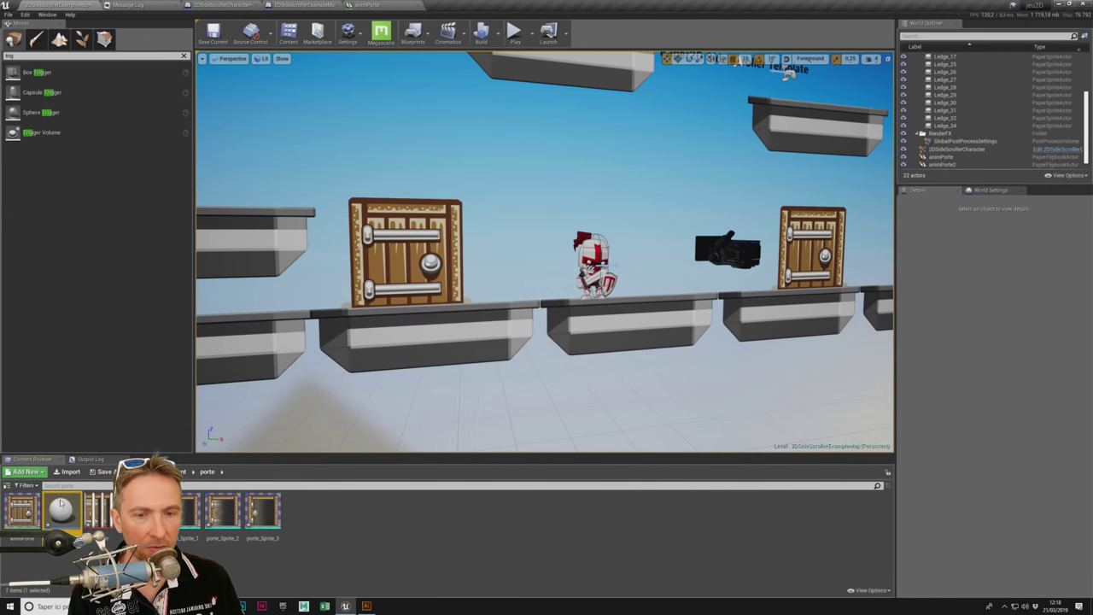
{"action": "double_click", "coordinate": [62, 506]}
Step: Add a Paper Flipbook component to the blueprint via the 'flip' search
{"action": "left_click", "coordinate": [34, 35]}
{"action": "type", "text": "flipb"}
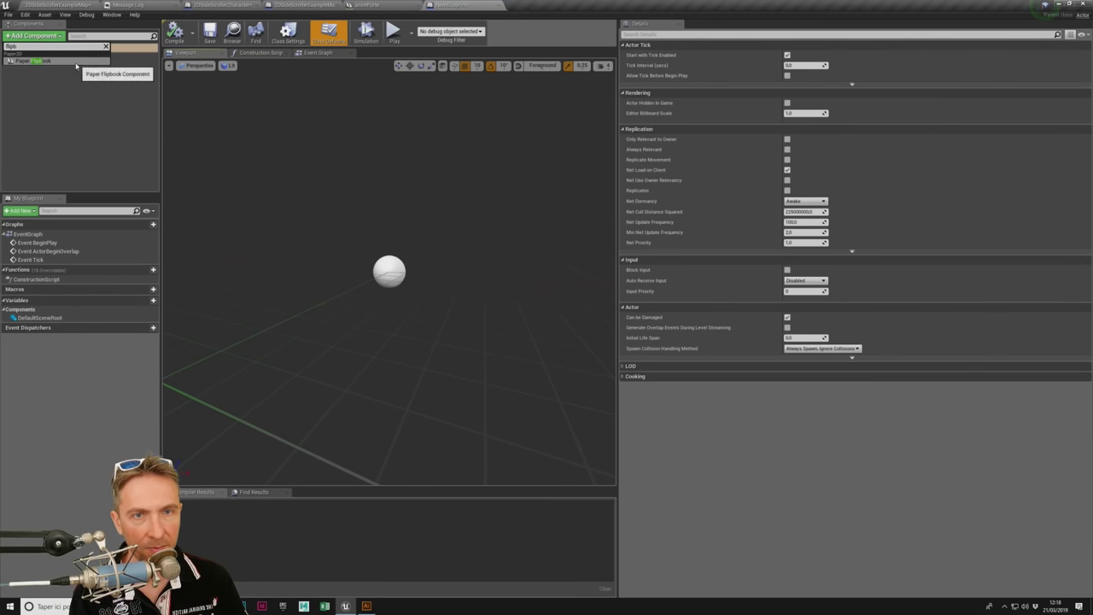
{"action": "left_click", "coordinate": [77, 61]}
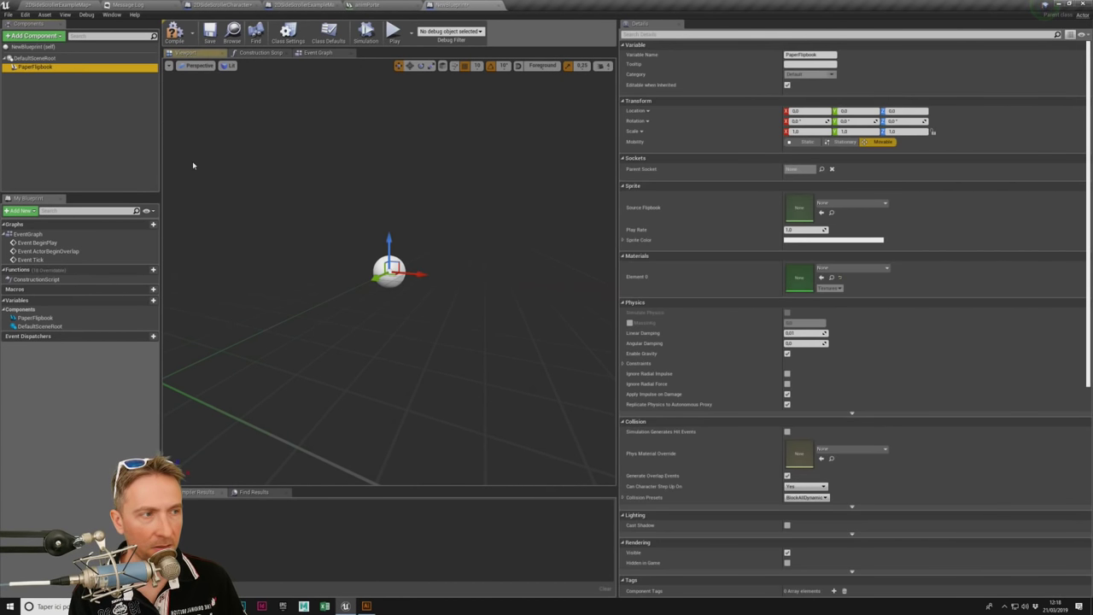
Step: Assign the animPorte flipbook to the PaperFlipbook component and widen the preview
{"action": "left_click", "coordinate": [832, 208]}
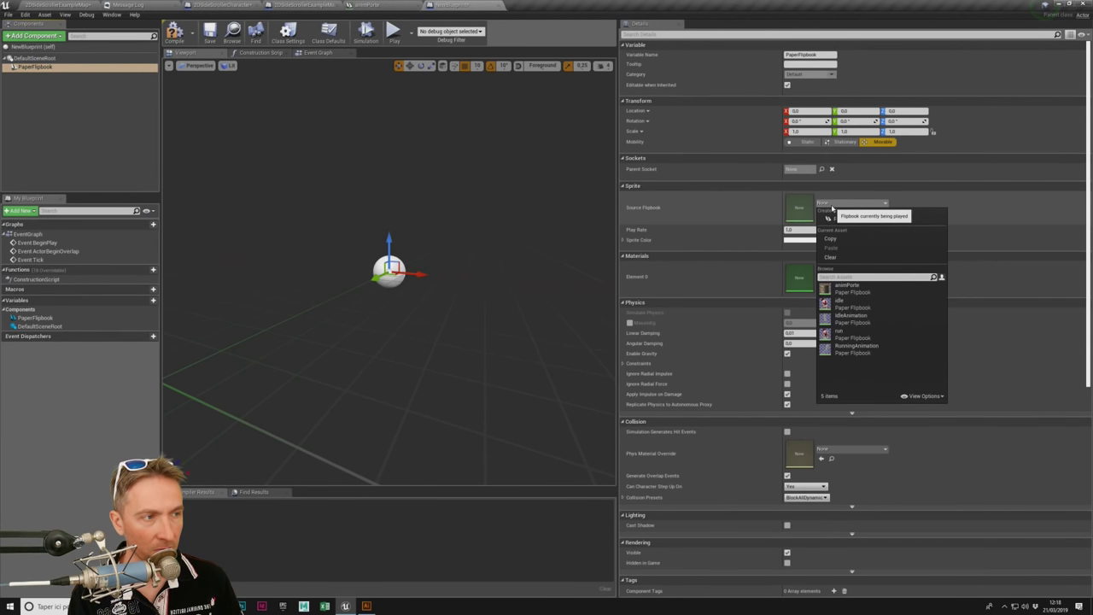
{"action": "left_click", "coordinate": [845, 289]}
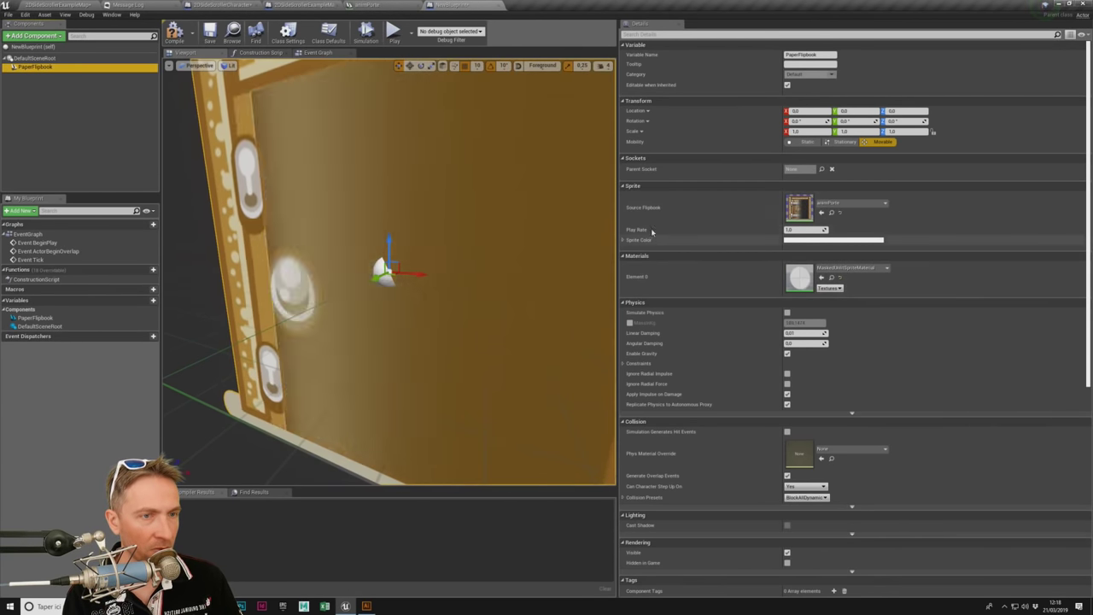
{"action": "left_click_drag", "start_coordinate": [620, 245], "coordinate": [824, 243]}
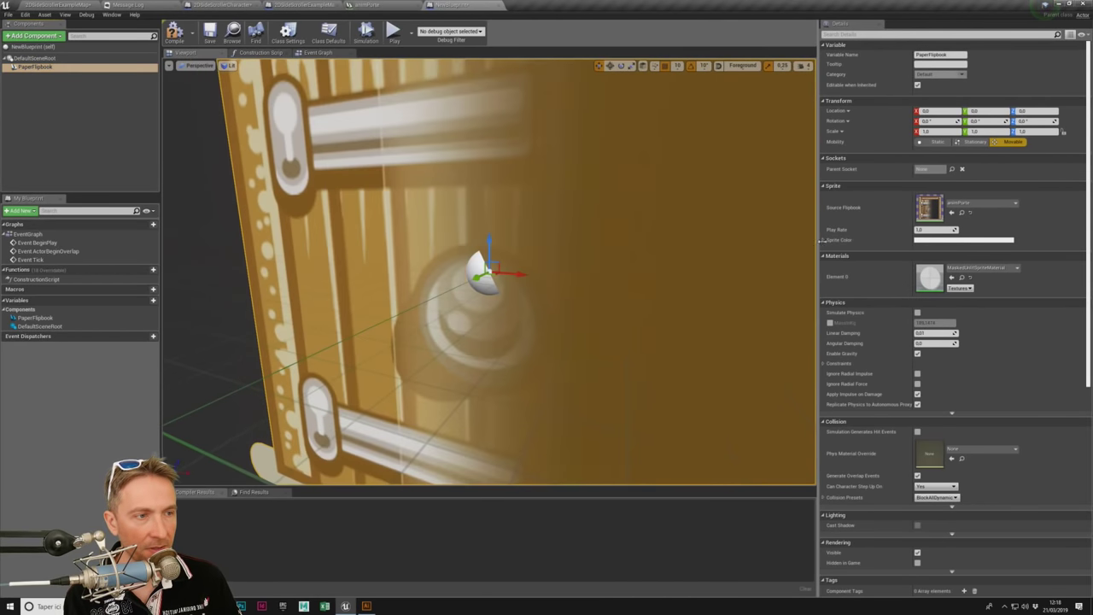
{"action": "scroll", "coordinate": [563, 231], "scroll_direction": "down", "scroll_amount": 8}
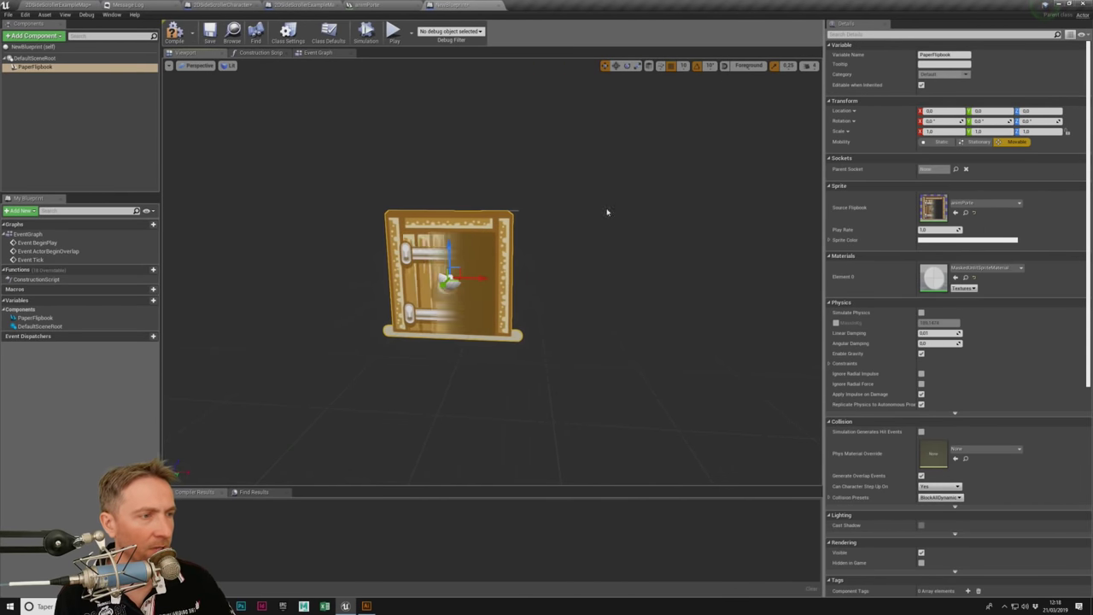
Step: Leave the flipbook's play rate unchanged and bring up the Event Graph
{"action": "left_click", "coordinate": [939, 229]}
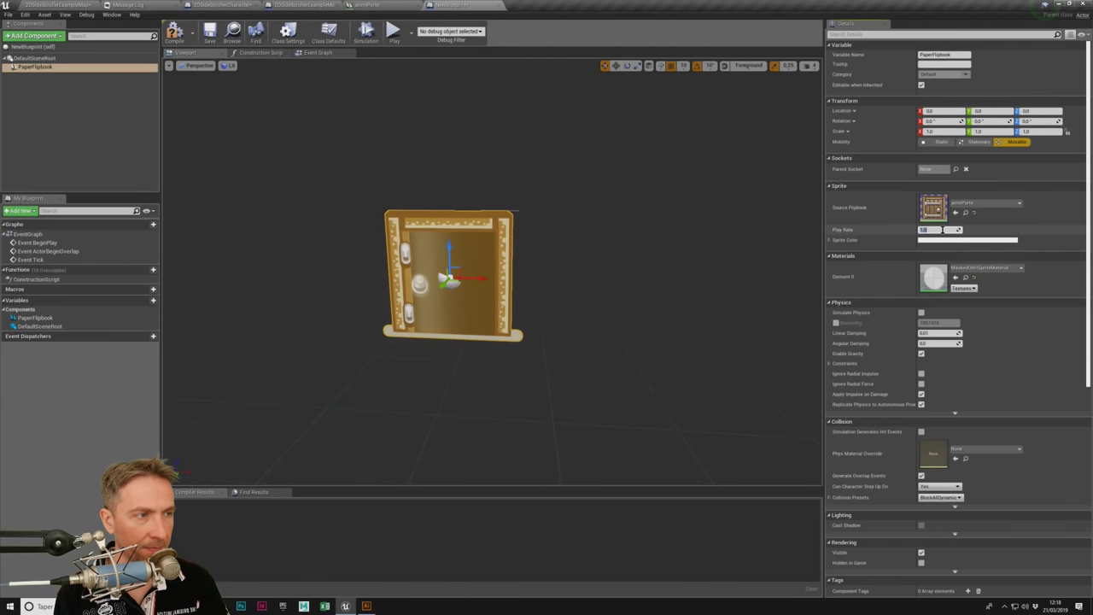
{"action": "key", "text": "Return"}
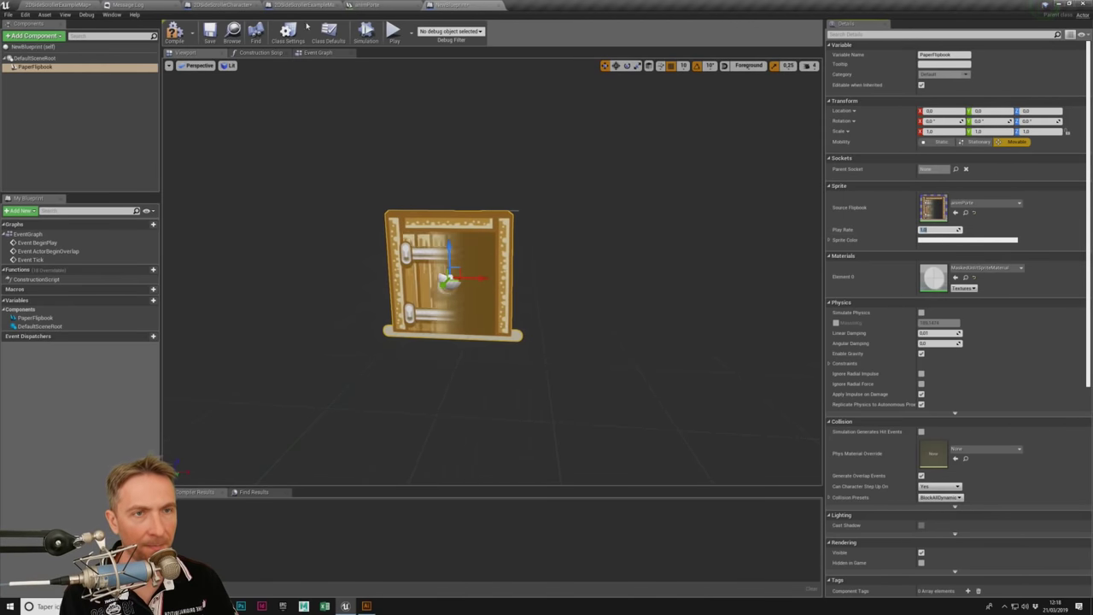
{"action": "left_click", "coordinate": [299, 53]}
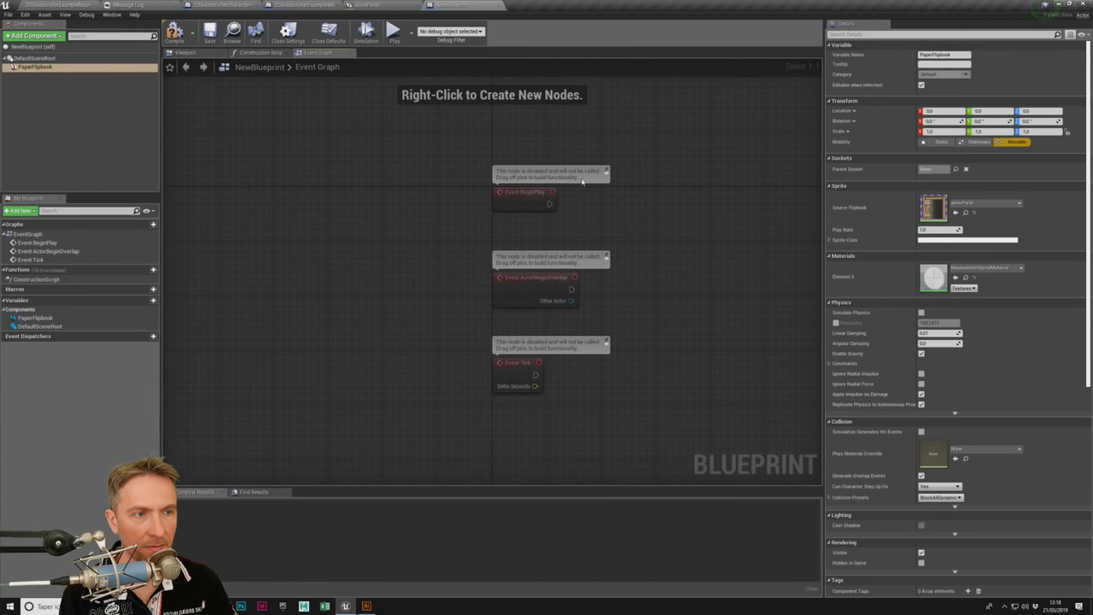
Step: Add a Paper Flipbook reference node to the Event Graph near Event Tick
{"action": "scroll", "coordinate": [479, 212], "scroll_direction": "up", "scroll_amount": 3}
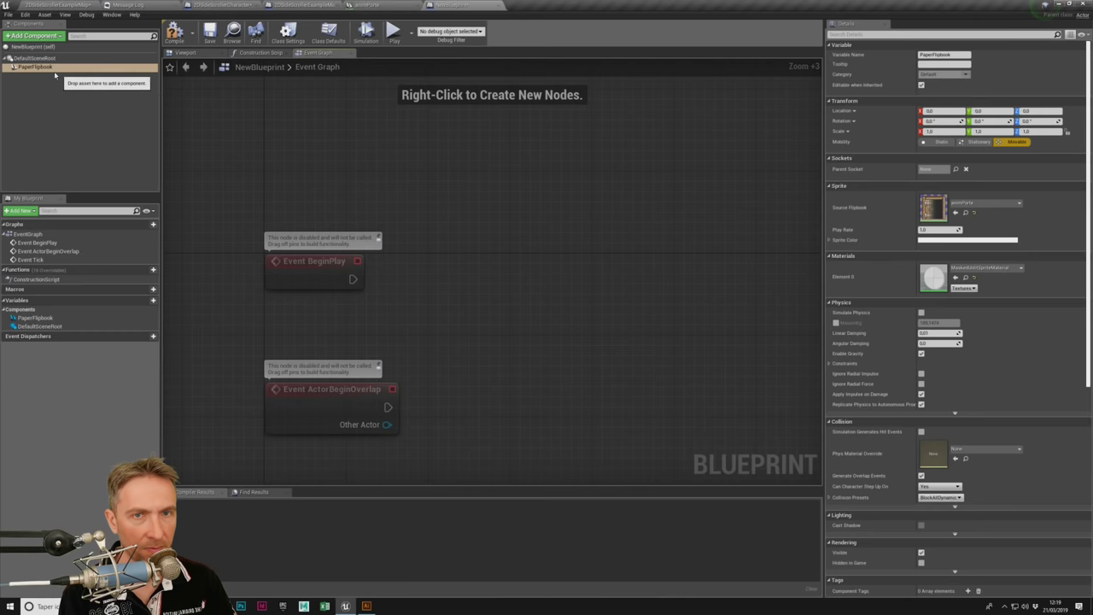
{"action": "left_click_drag", "start_coordinate": [55, 76], "coordinate": [389, 200]}
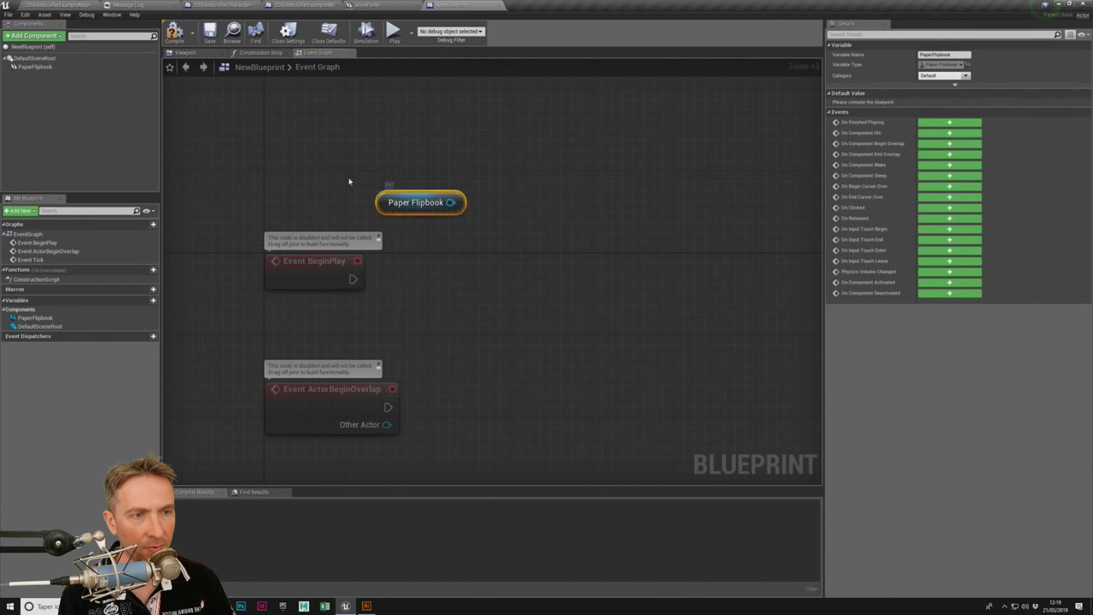
{"action": "right_click_drag", "start_coordinate": [403, 352], "coordinate": [431, 190]}
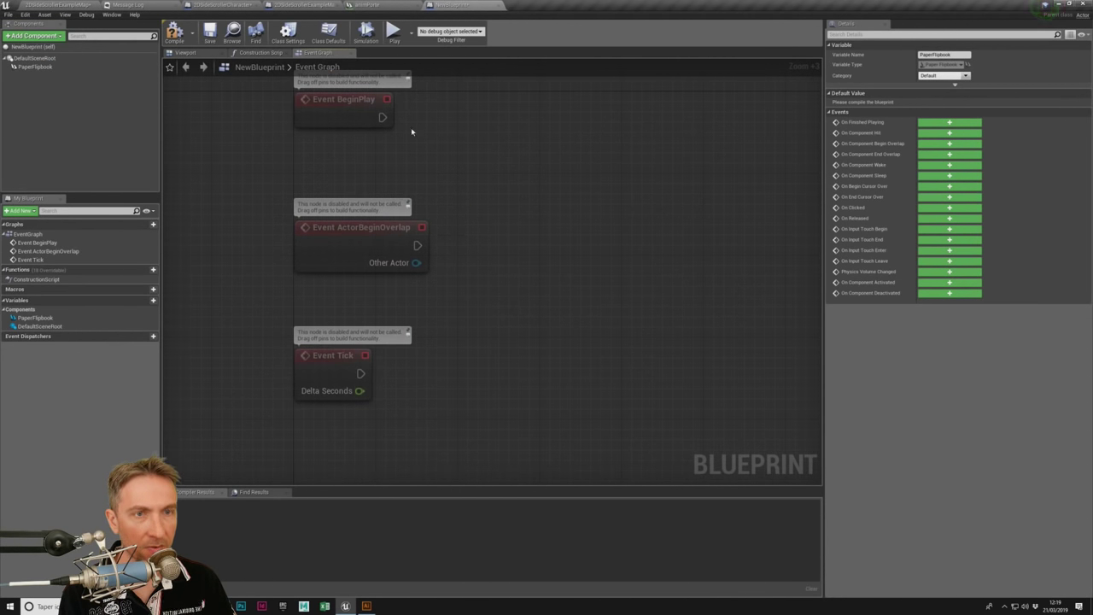
{"action": "right_click_drag", "start_coordinate": [355, 76], "coordinate": [356, 213]}
Step: Add a Paper Flipbook reference node to the Construction Script graph
{"action": "left_click", "coordinate": [256, 52]}
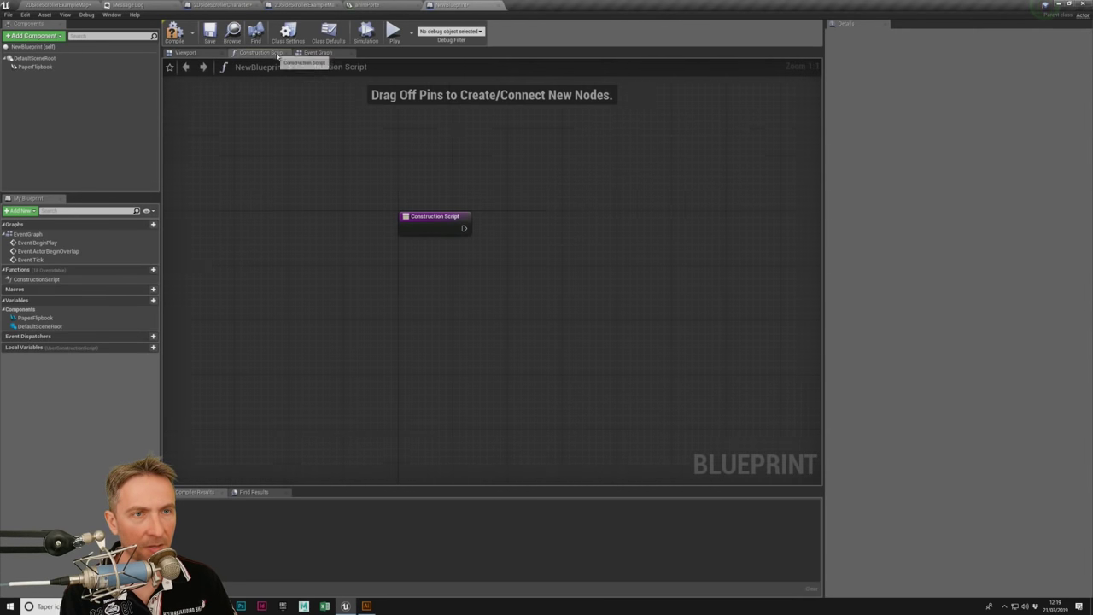
{"action": "right_click_drag", "start_coordinate": [538, 247], "coordinate": [187, 109]}
{"action": "left_click_drag", "start_coordinate": [35, 66], "coordinate": [303, 246]}
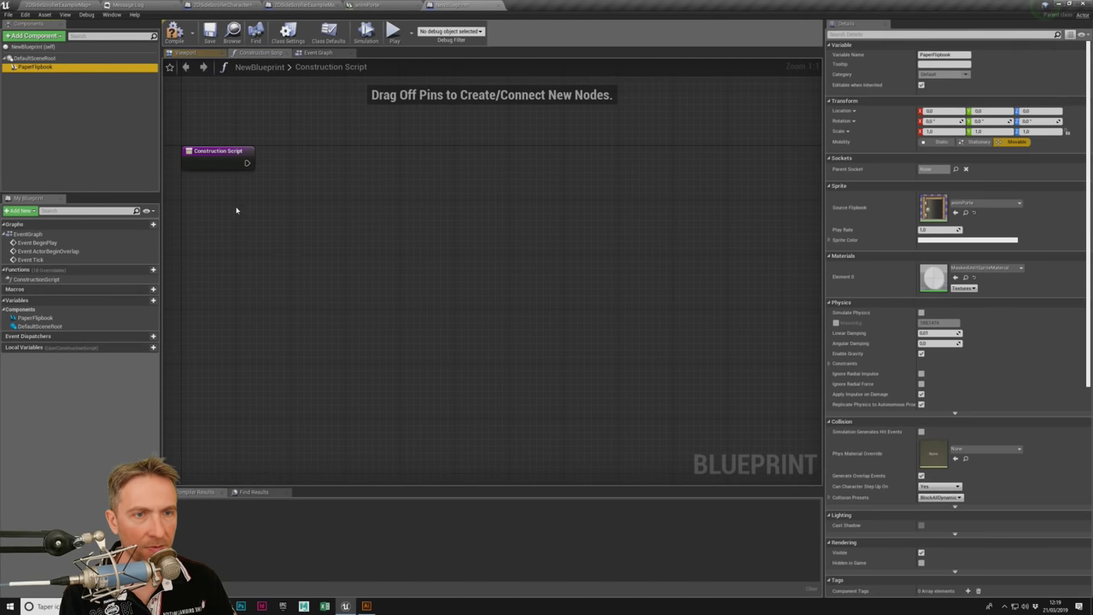
{"action": "left_click", "coordinate": [274, 241]}
{"action": "right_click_drag", "start_coordinate": [288, 184], "coordinate": [373, 266]}
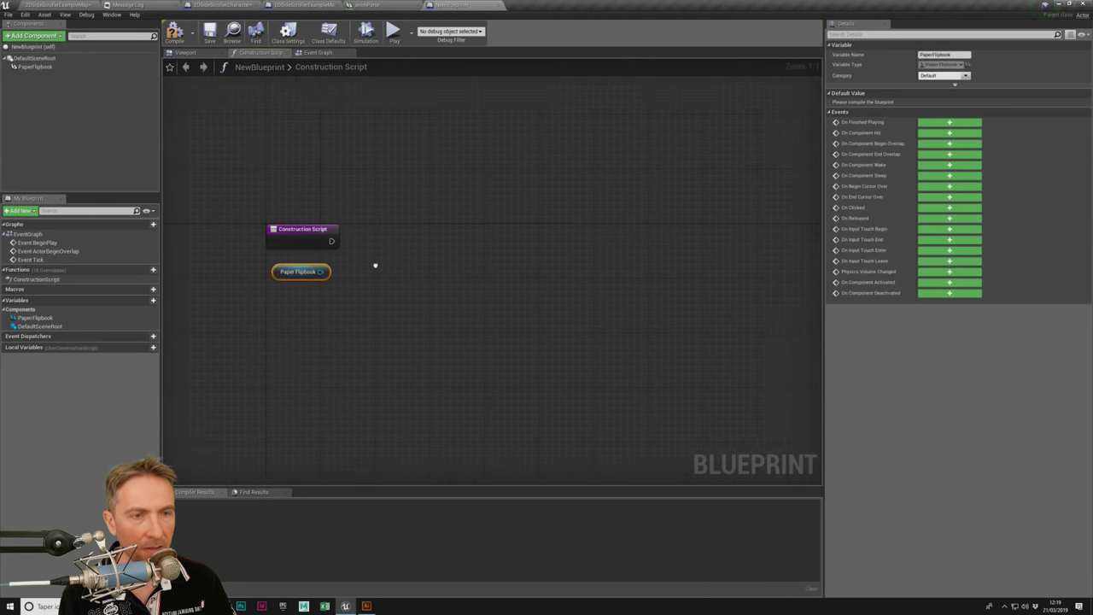
{"action": "scroll", "coordinate": [373, 265], "scroll_direction": "up", "scroll_amount": 5}
Step: Search the flipbook's actions for 'pause', 'user' and 'play', then delete the node
{"action": "left_click_drag", "start_coordinate": [337, 275], "coordinate": [402, 271]}
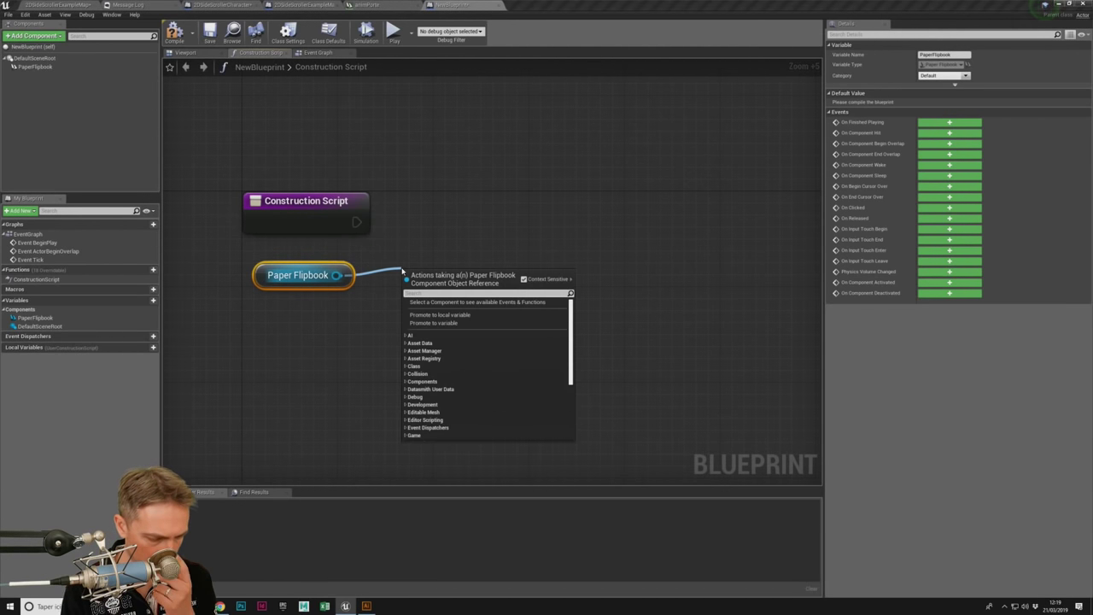
{"action": "type", "text": "pause"}
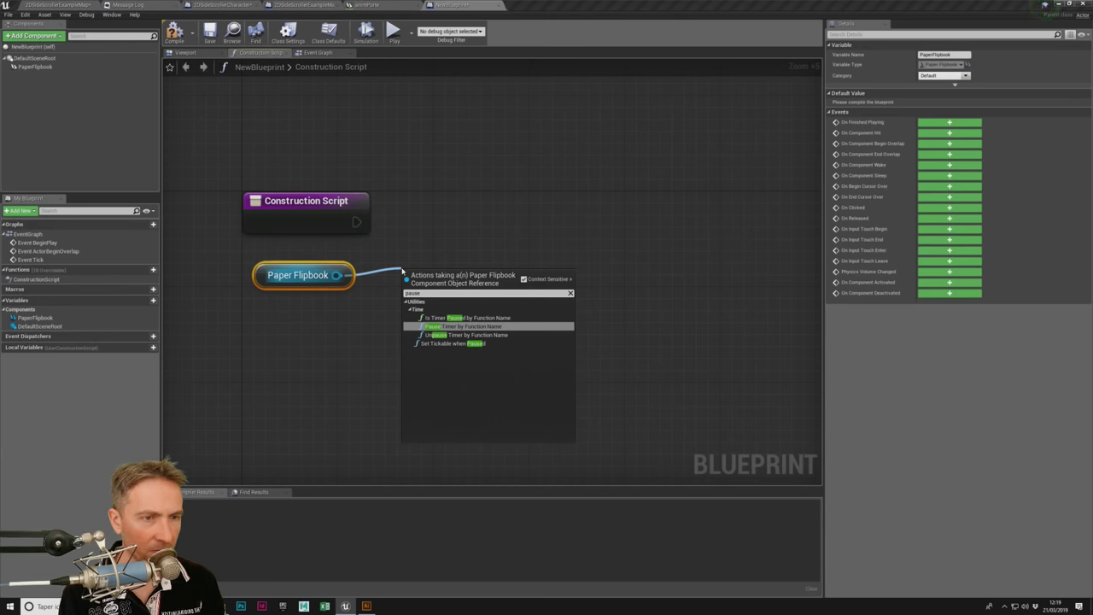
{"action": "key", "text": "BackSpace"}
{"action": "key", "text": "BackSpace"}
{"action": "key", "text": "BackSpace"}
{"action": "type", "text": "user"}
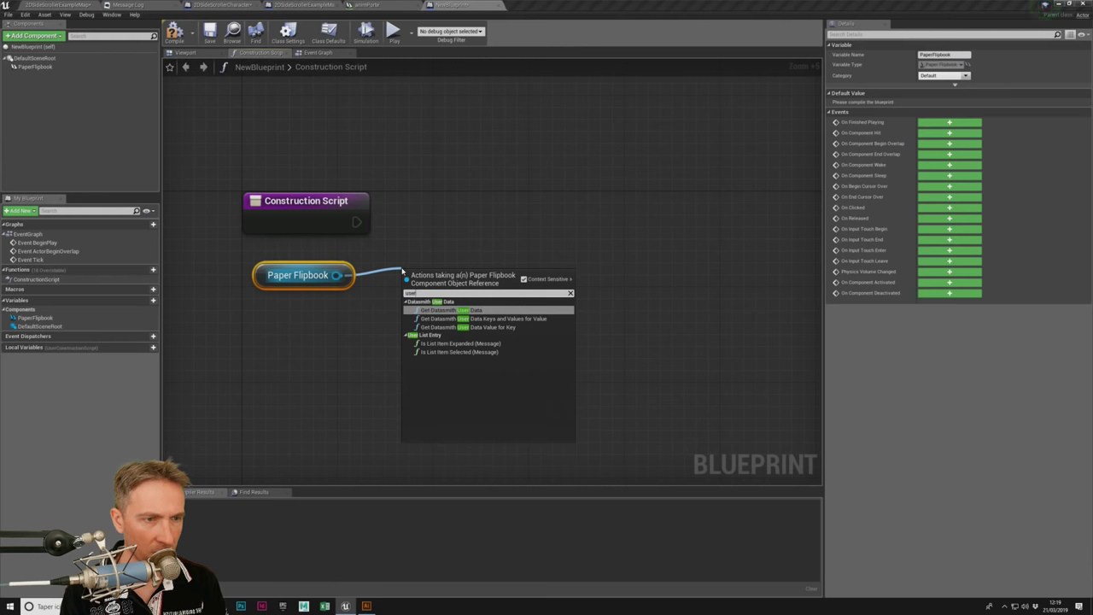
{"action": "key", "text": "BackSpace"}
{"action": "key", "text": "BackSpace"}
{"action": "key", "text": "BackSpace"}
{"action": "type", "text": "play"}
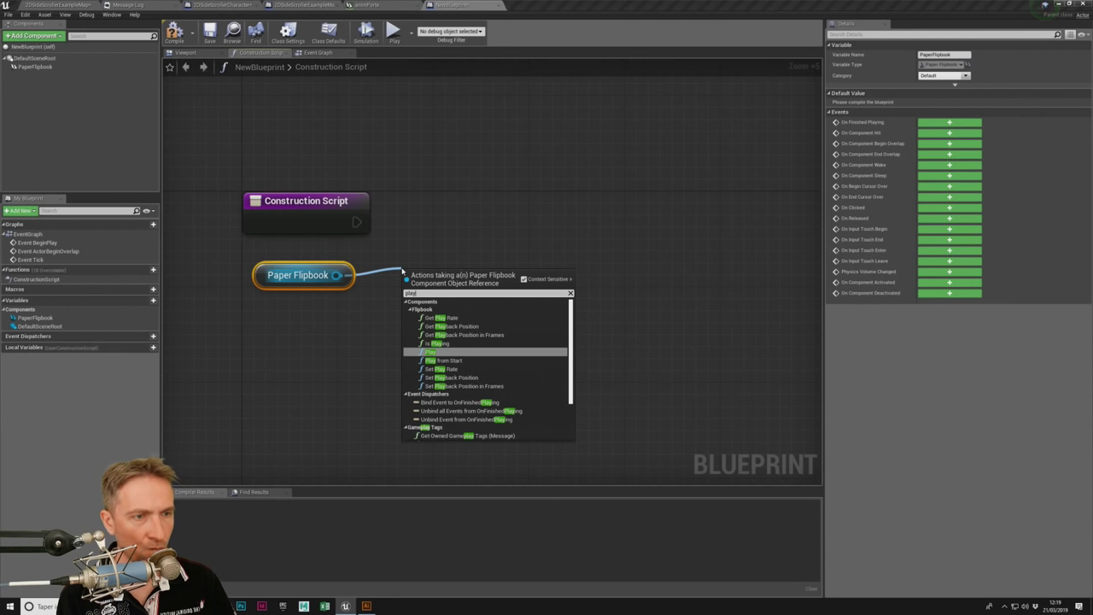
{"action": "scroll", "coordinate": [491, 337], "scroll_direction": "down", "scroll_amount": 3}
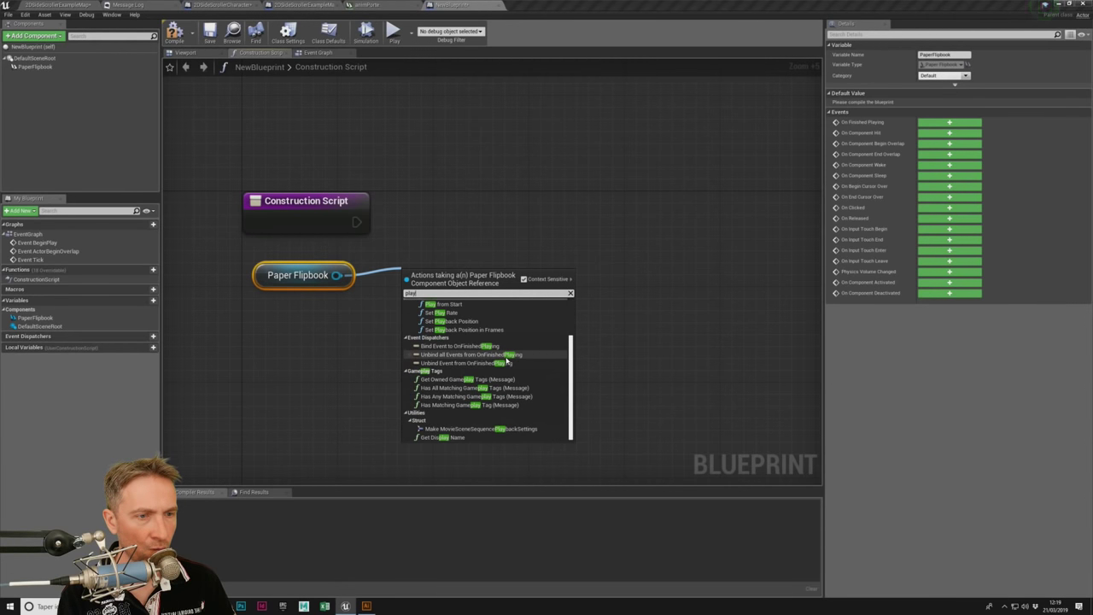
{"action": "left_click", "coordinate": [341, 310]}
{"action": "left_click", "coordinate": [298, 275]}
{"action": "key", "text": "Delete"}
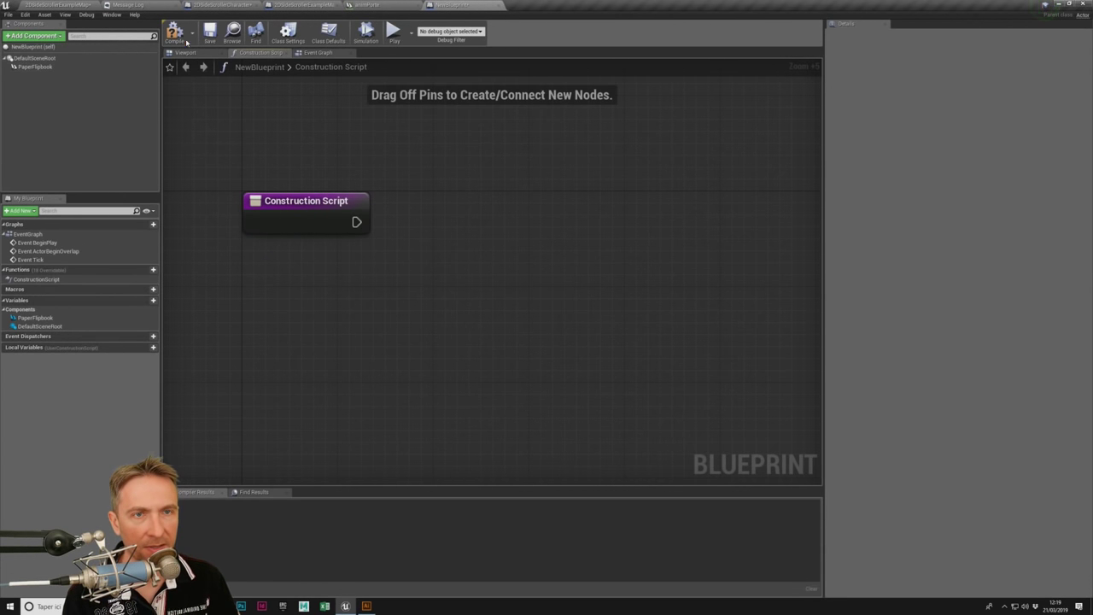
Step: Give the flipbook Play Rate 0 and the OverlapOnlyPawn collision preset, then recompile
{"action": "left_click", "coordinate": [176, 35]}
{"action": "left_click", "coordinate": [34, 67]}
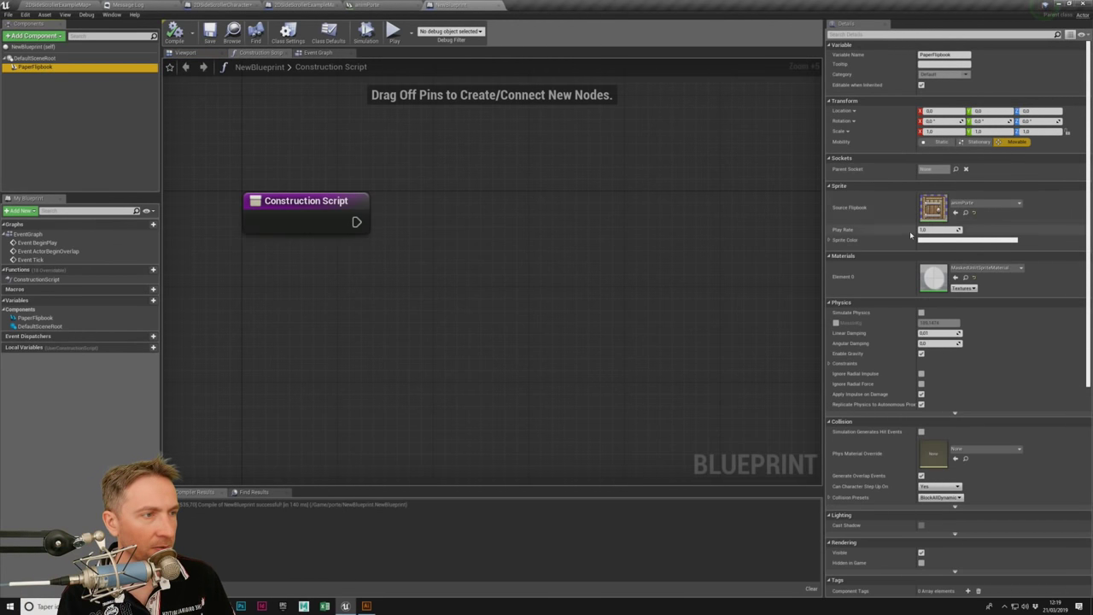
{"action": "left_click", "coordinate": [939, 229]}
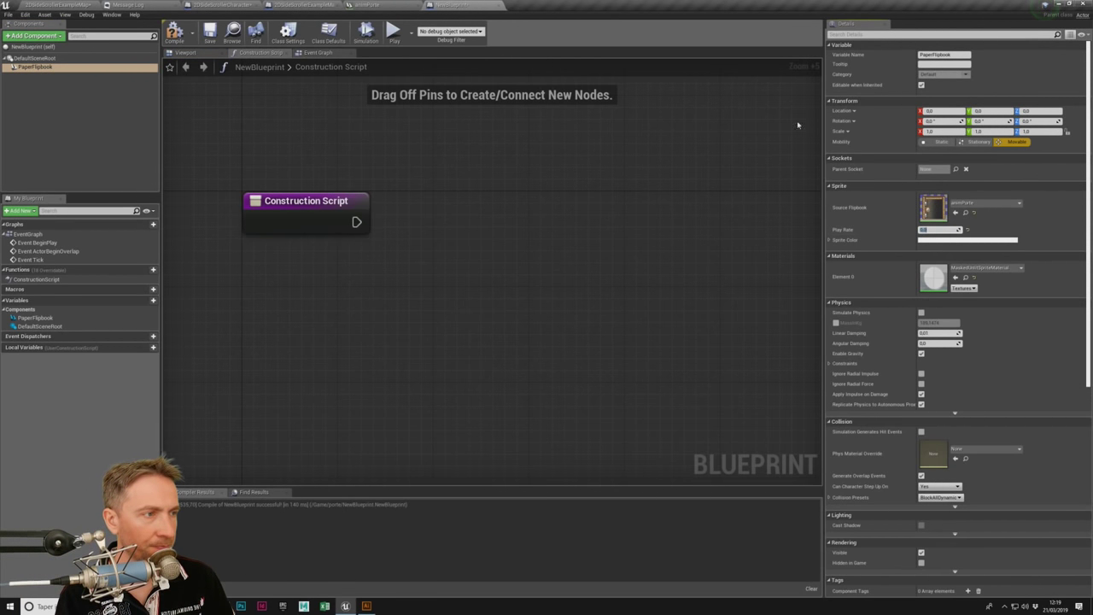
{"action": "scroll", "coordinate": [902, 423], "scroll_direction": "down", "scroll_amount": 1}
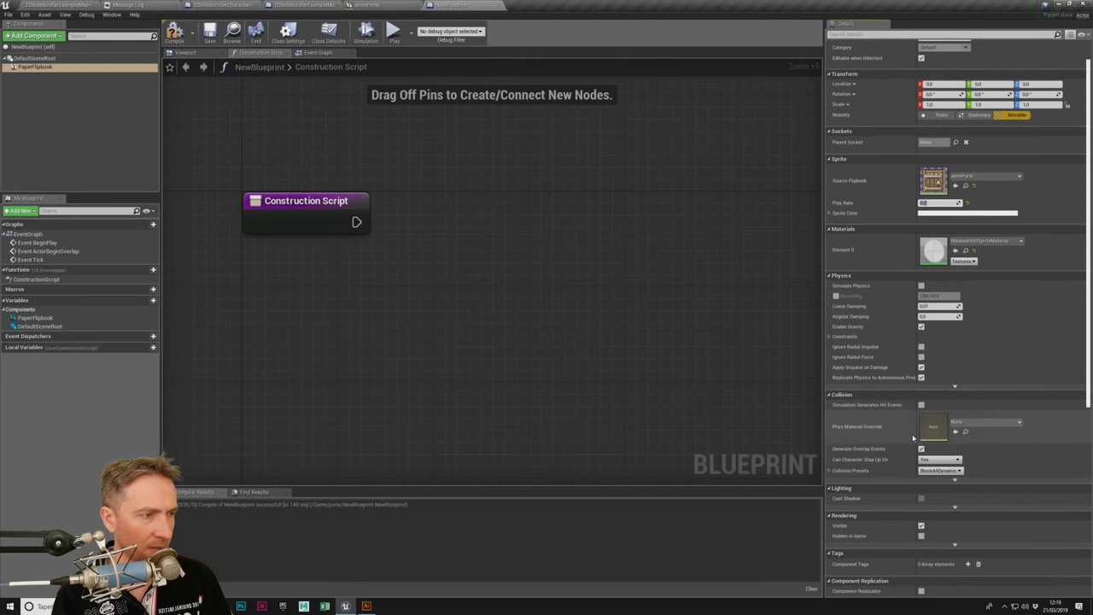
{"action": "left_click", "coordinate": [940, 471]}
{"action": "left_click", "coordinate": [940, 517]}
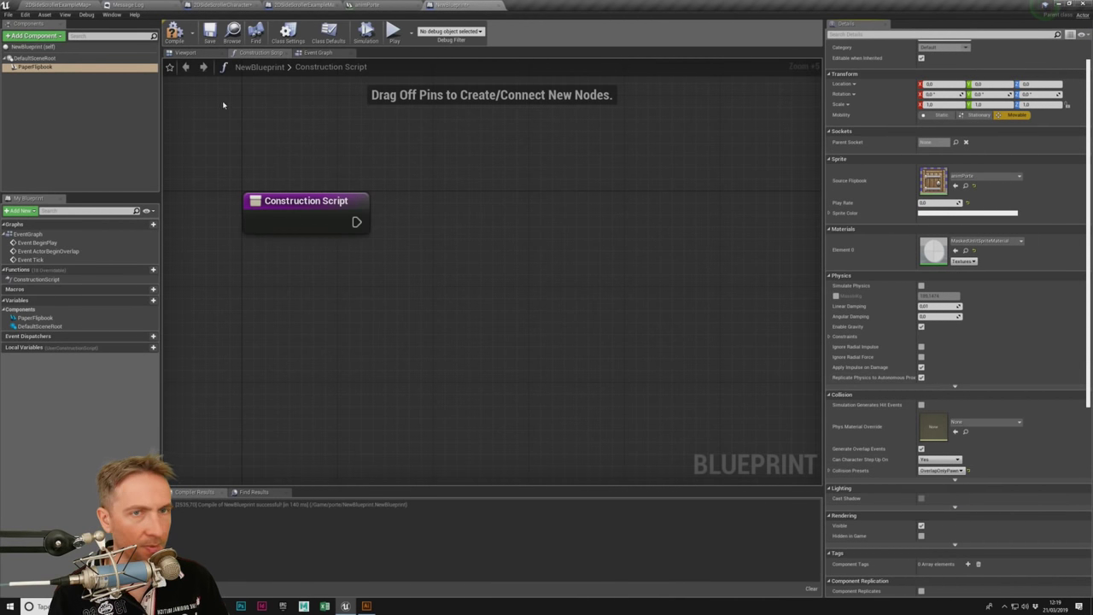
{"action": "left_click", "coordinate": [174, 32]}
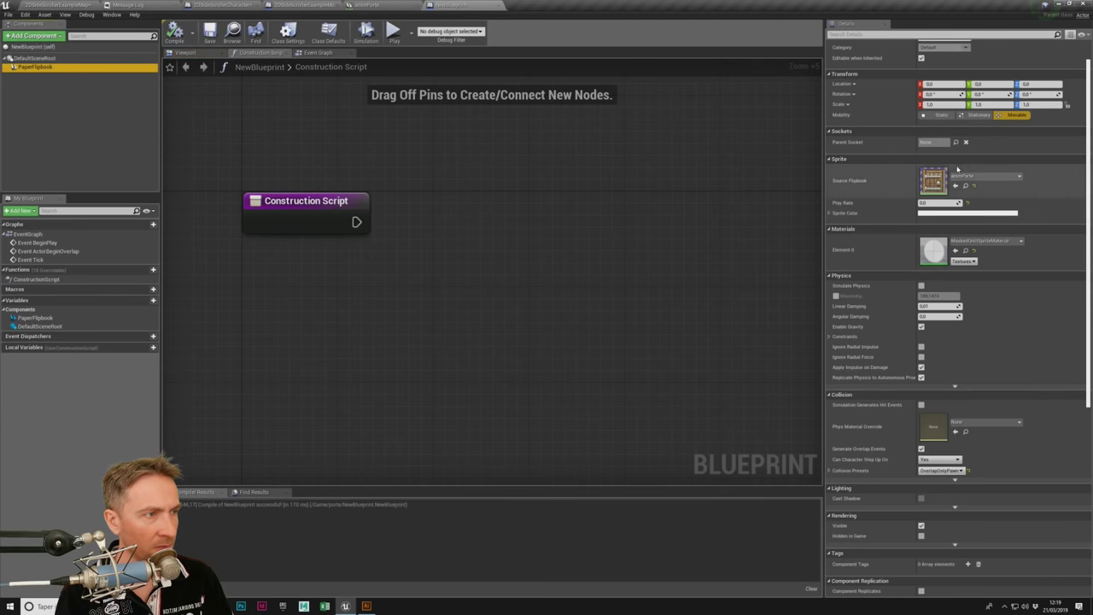
{"action": "left_click", "coordinate": [829, 213]}
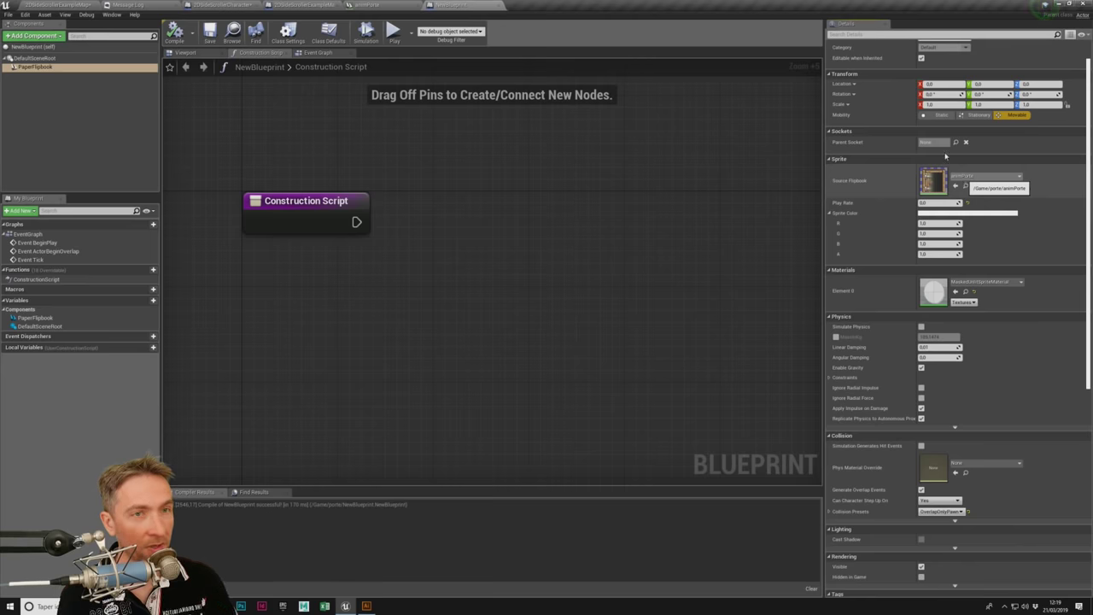
Step: Delete the right-hand door actor from the level, confirming the removal
{"action": "left_click", "coordinate": [185, 52]}
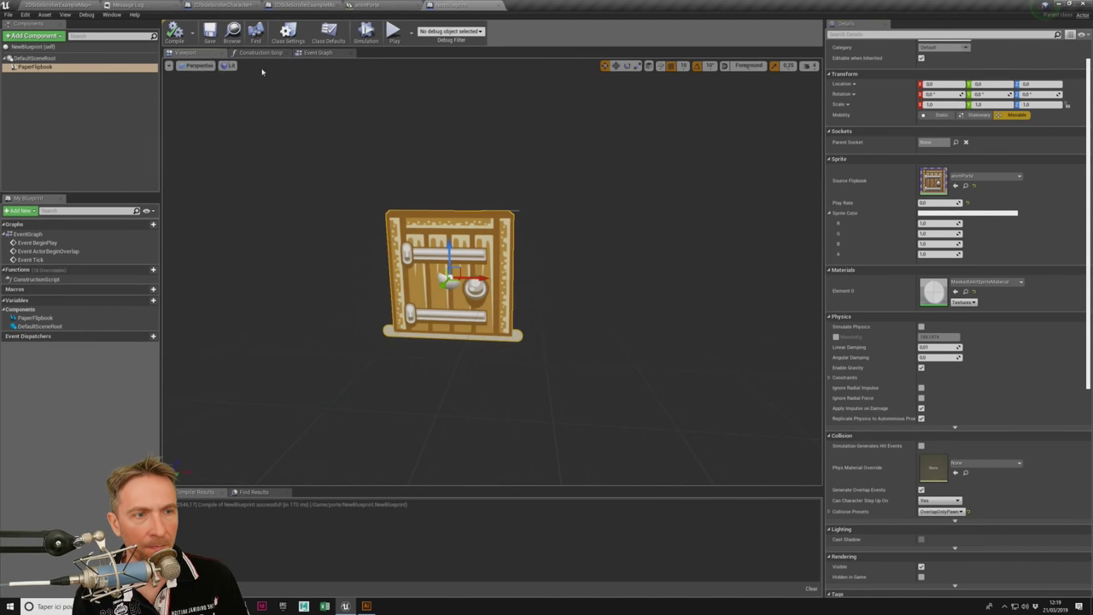
{"action": "left_click", "coordinate": [66, 3]}
{"action": "scroll", "coordinate": [500, 217], "scroll_direction": "down", "scroll_amount": 2}
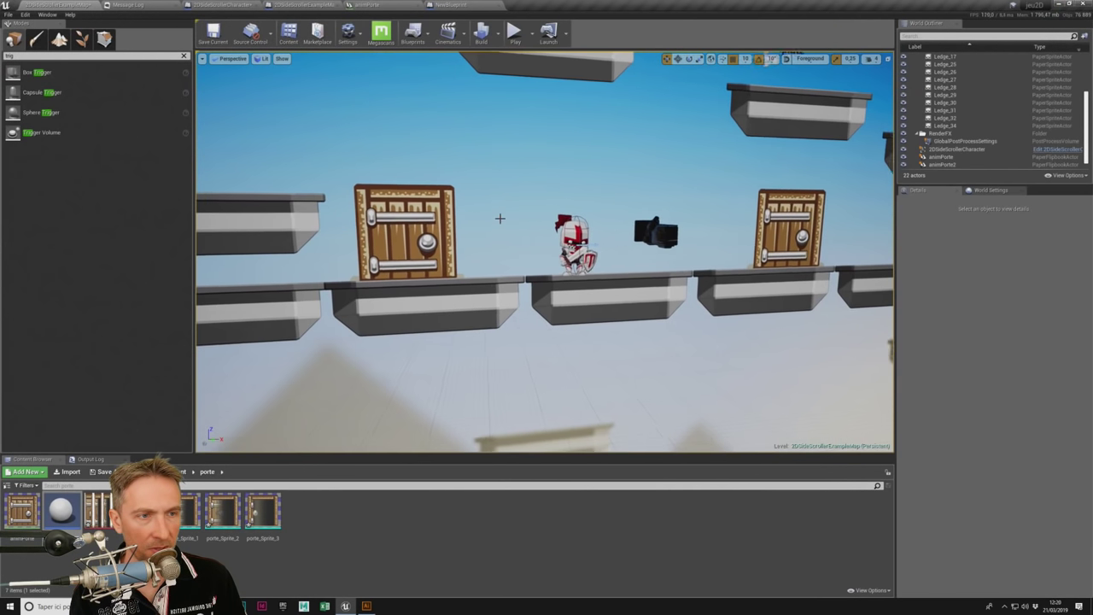
{"action": "scroll", "coordinate": [441, 226], "scroll_direction": "down", "scroll_amount": 2}
{"action": "key", "text": "Delete"}
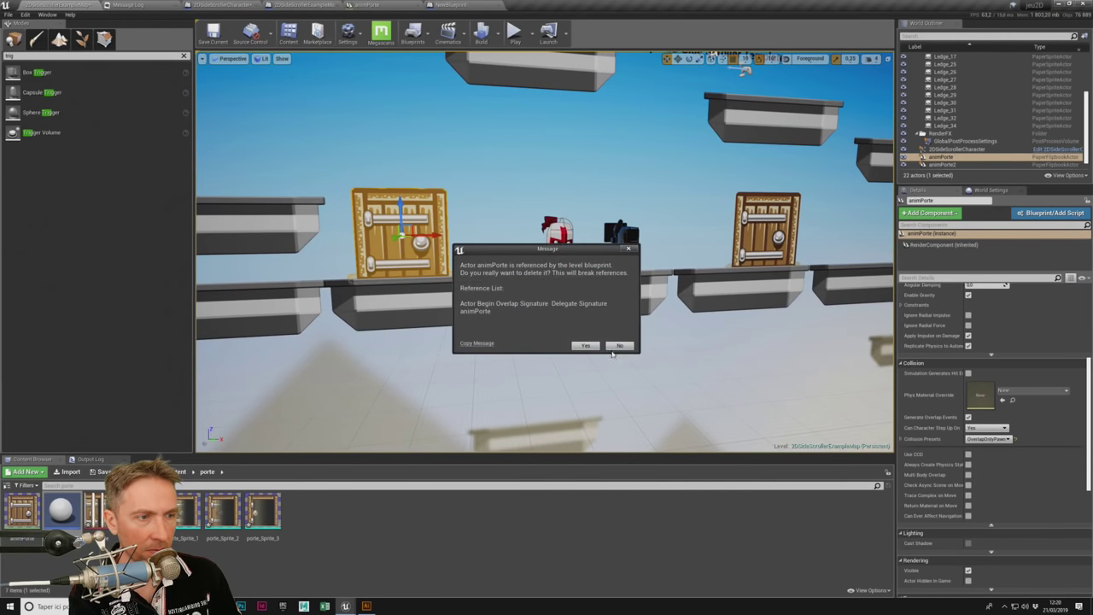
{"action": "left_click", "coordinate": [617, 346]}
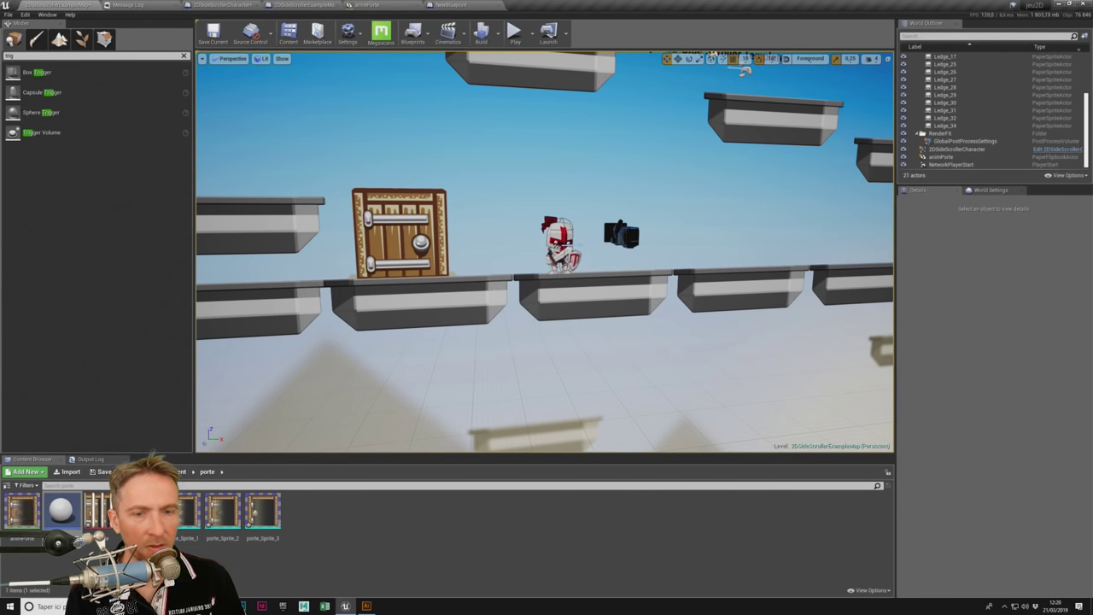
Step: Place a NewBlueprint door on the right ledge and return to its blueprint editor
{"action": "mouse_move", "coordinate": [67, 518]}
{"action": "left_mouse_down"}
{"action": "mouse_move", "coordinate": [722, 266]}
{"action": "mouse_move", "coordinate": [688, 250]}
{"action": "left_mouse_up"}
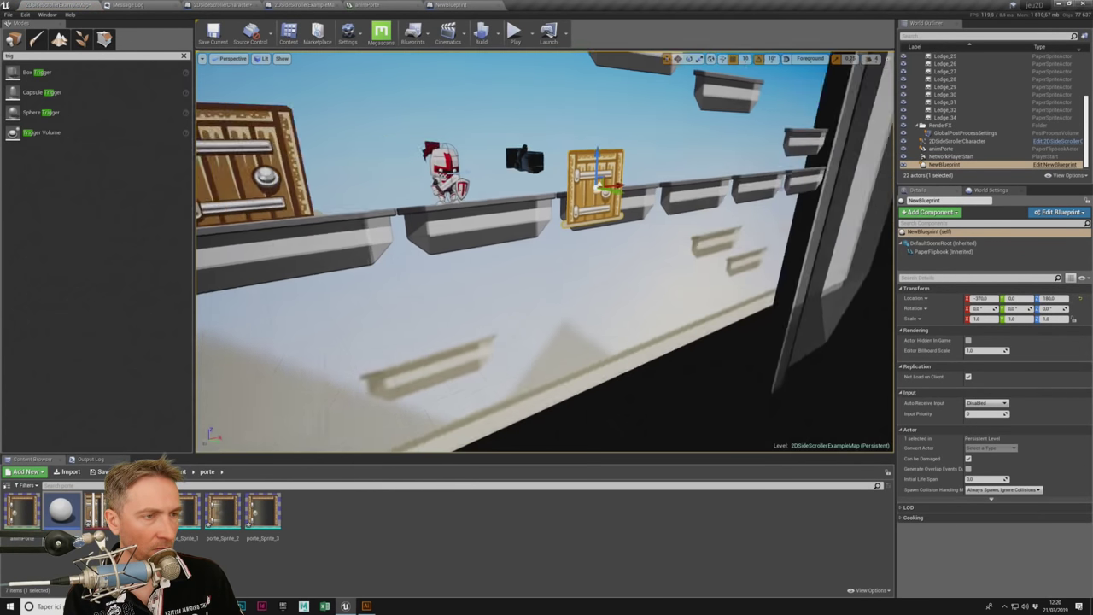
{"action": "left_click_drag", "start_coordinate": [553, 234], "coordinate": [543, 199]}
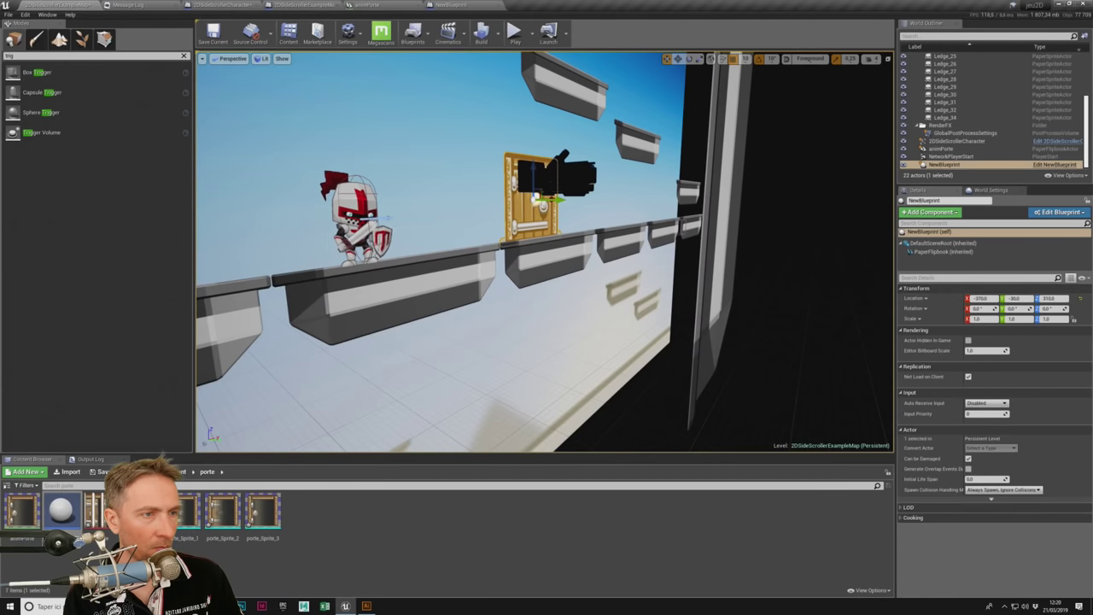
{"action": "scroll", "coordinate": [547, 201], "scroll_direction": "up", "scroll_amount": 5}
{"action": "scroll", "coordinate": [423, 125], "scroll_direction": "down", "scroll_amount": 5}
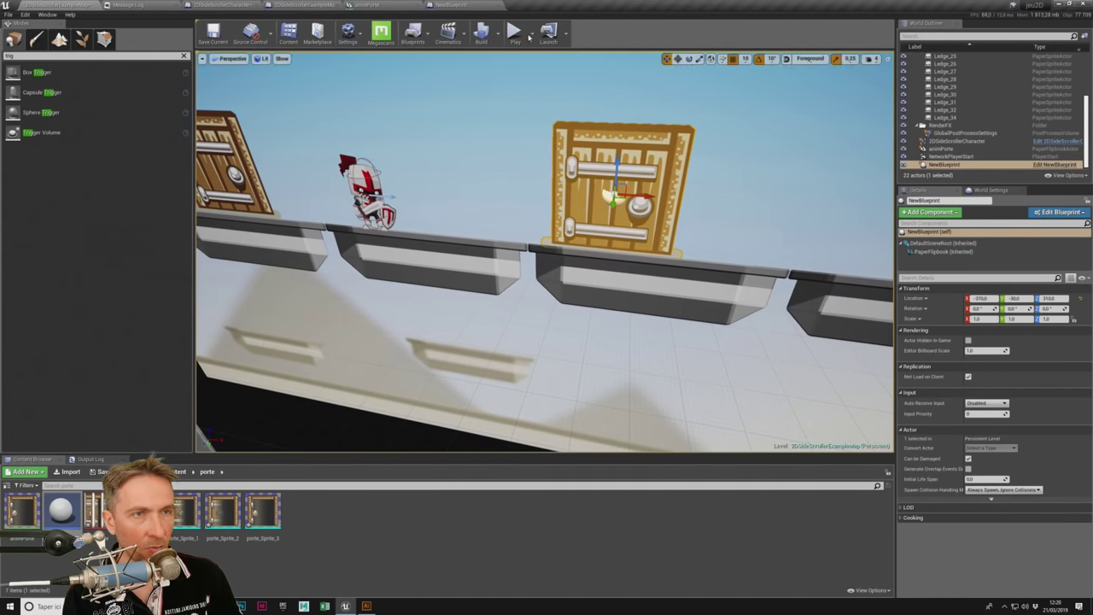
{"action": "left_click", "coordinate": [447, 5]}
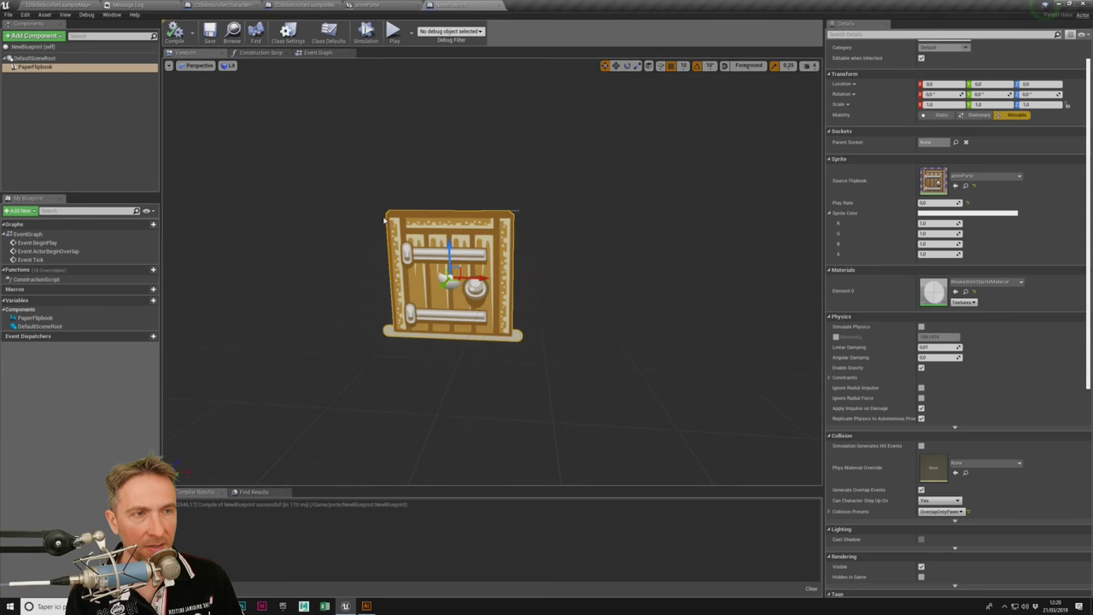
Step: Cast the overlap's Other Actor to 2DSideScrollerCharacter in the Event Graph
{"action": "left_click", "coordinate": [315, 52]}
{"action": "right_click_drag", "start_coordinate": [478, 366], "coordinate": [455, 277]}
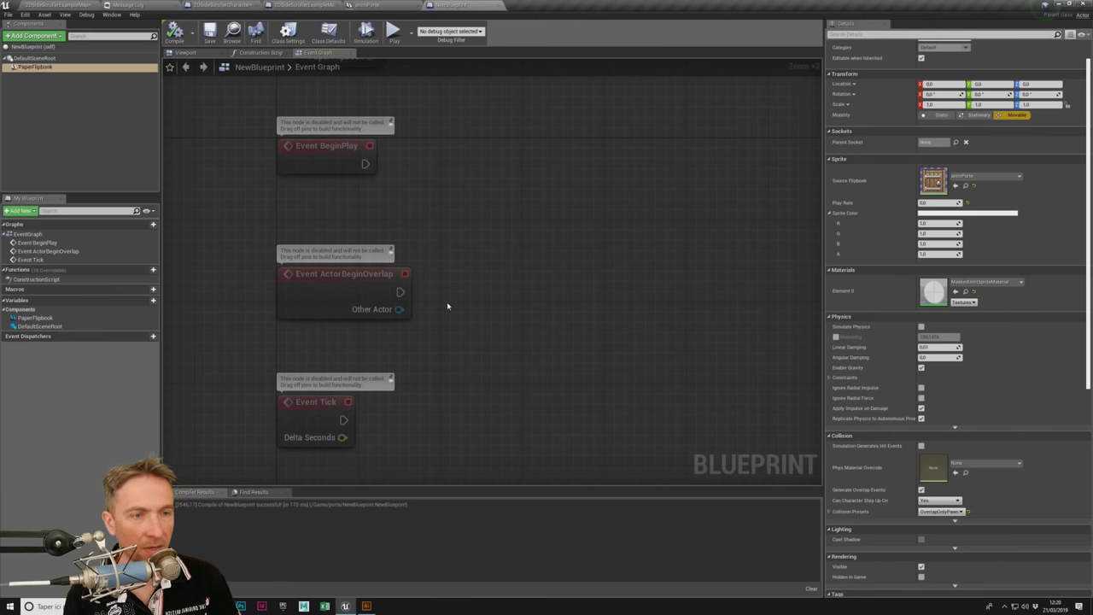
{"action": "left_click_drag", "start_coordinate": [399, 309], "coordinate": [432, 306]}
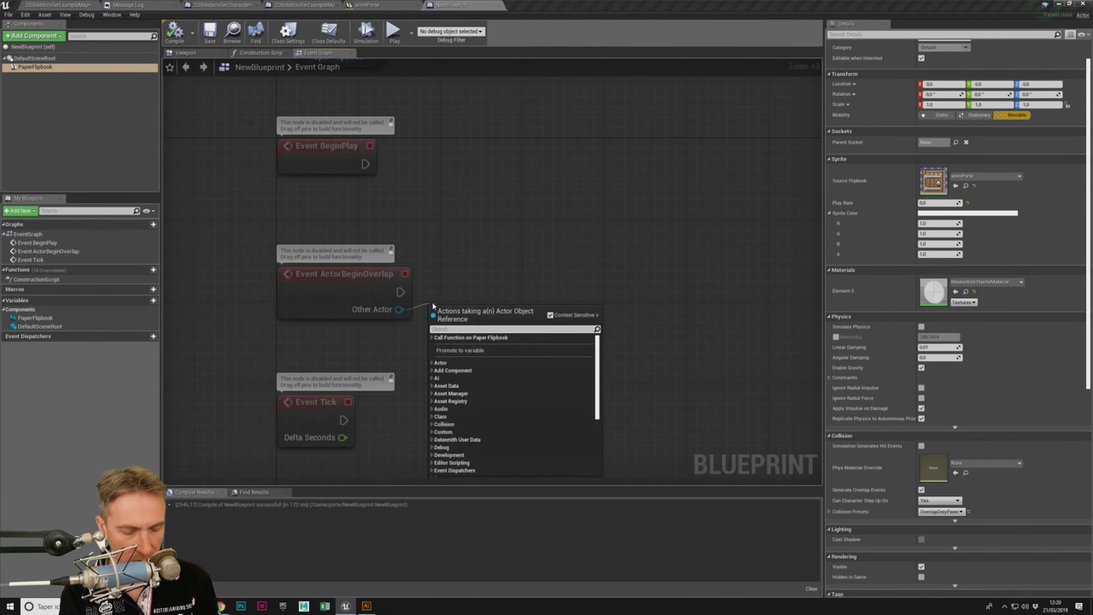
{"action": "type", "text": "cast 2d"}
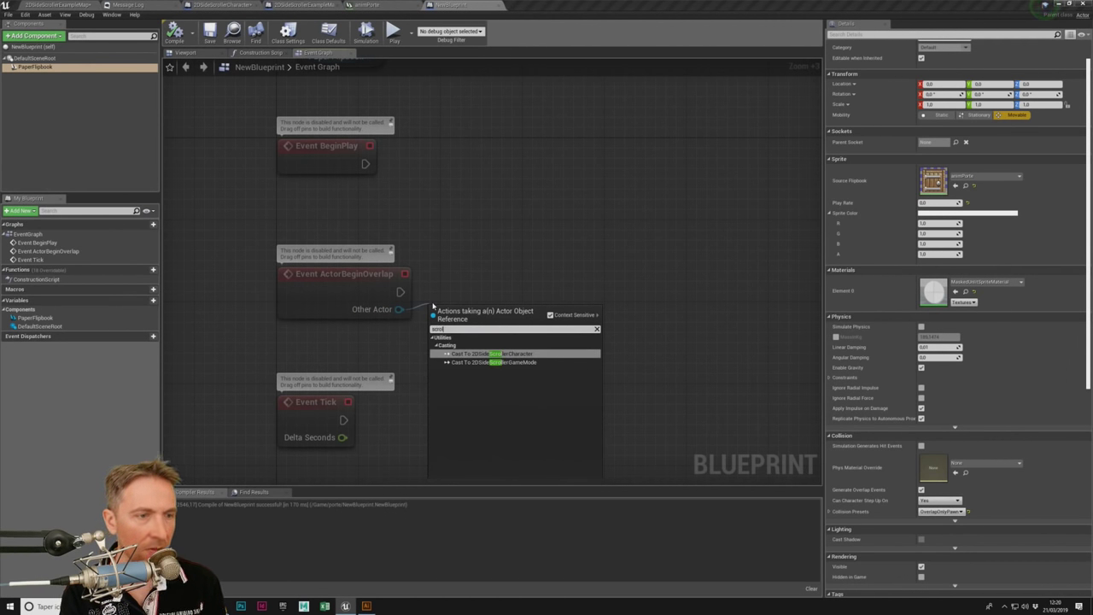
{"action": "key", "text": "Return"}
Step: Add a Print String after the successful cast and start playing the level
{"action": "right_click_drag", "start_coordinate": [619, 270], "coordinate": [452, 273]}
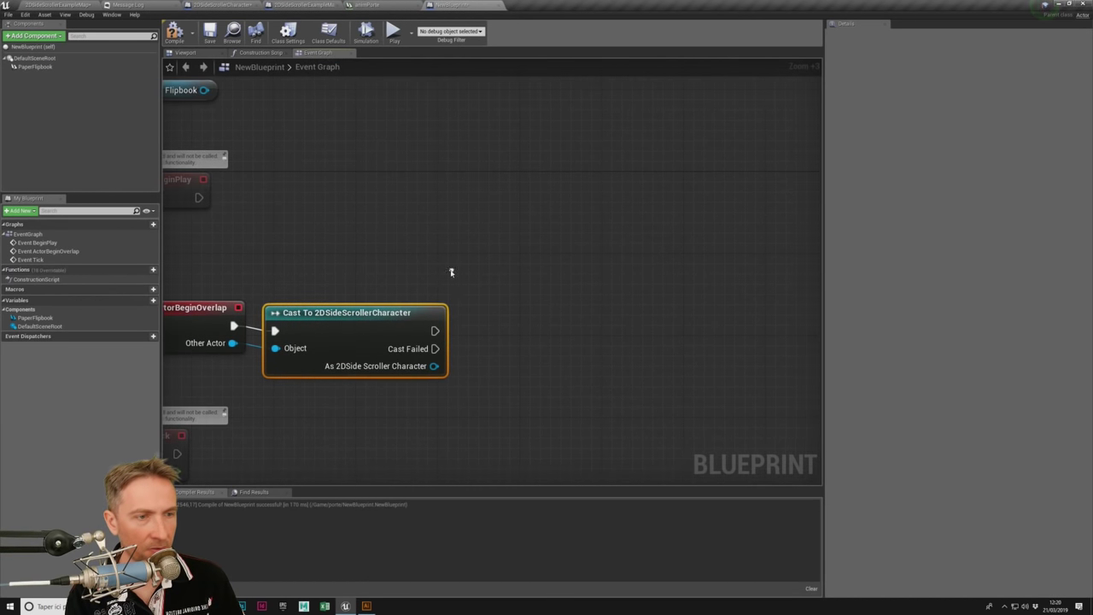
{"action": "left_click_drag", "start_coordinate": [433, 331], "coordinate": [477, 341]}
{"action": "type", "text": "print"}
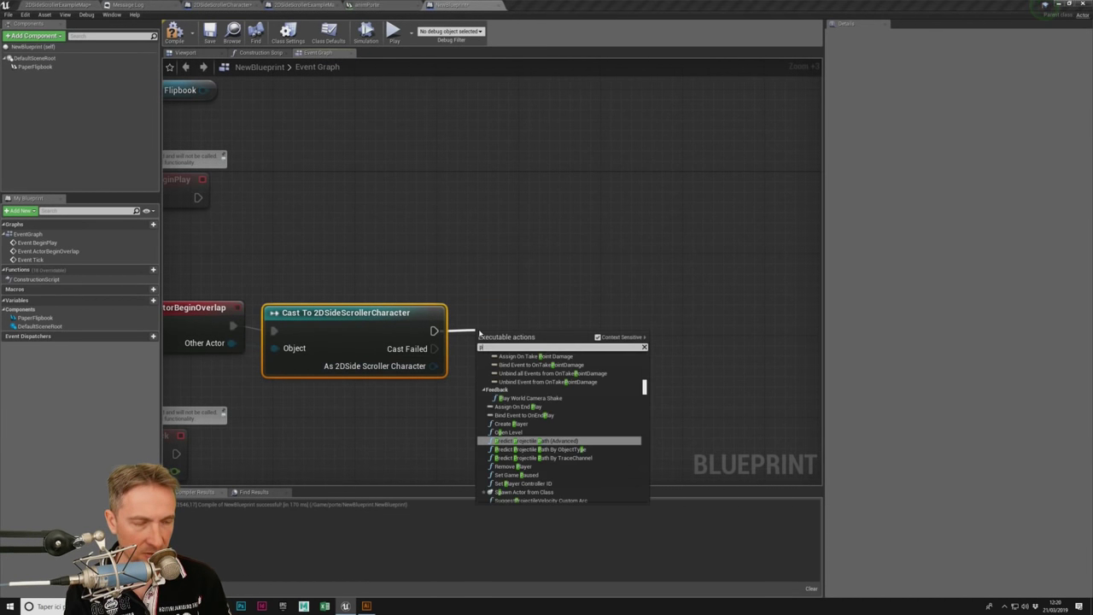
{"action": "key", "text": "Return"}
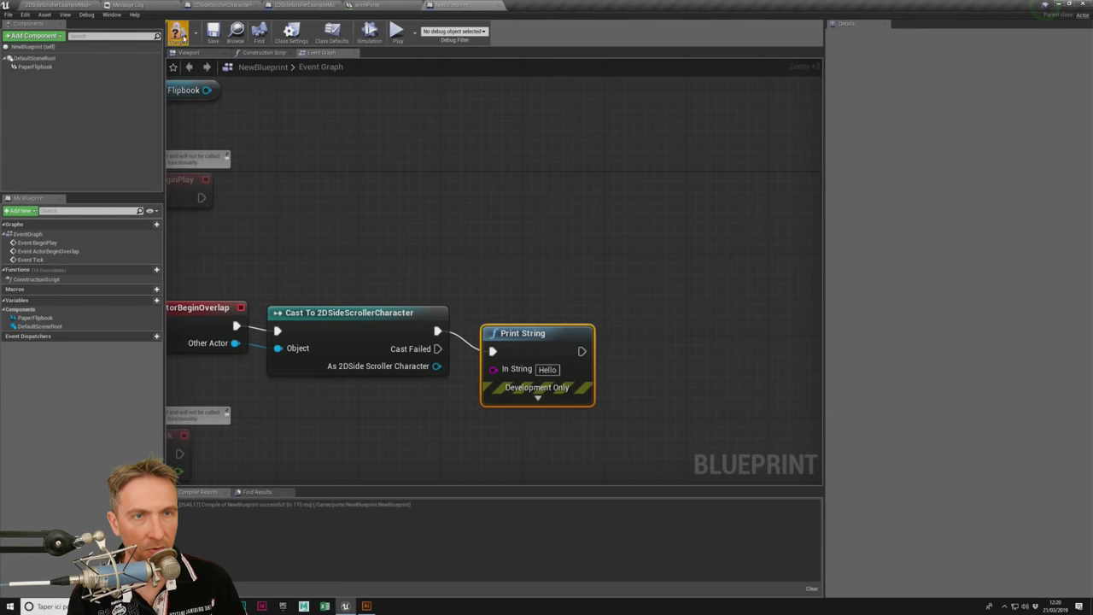
{"action": "key", "text": "ctrl+Tab"}
{"action": "left_click", "coordinate": [513, 32]}
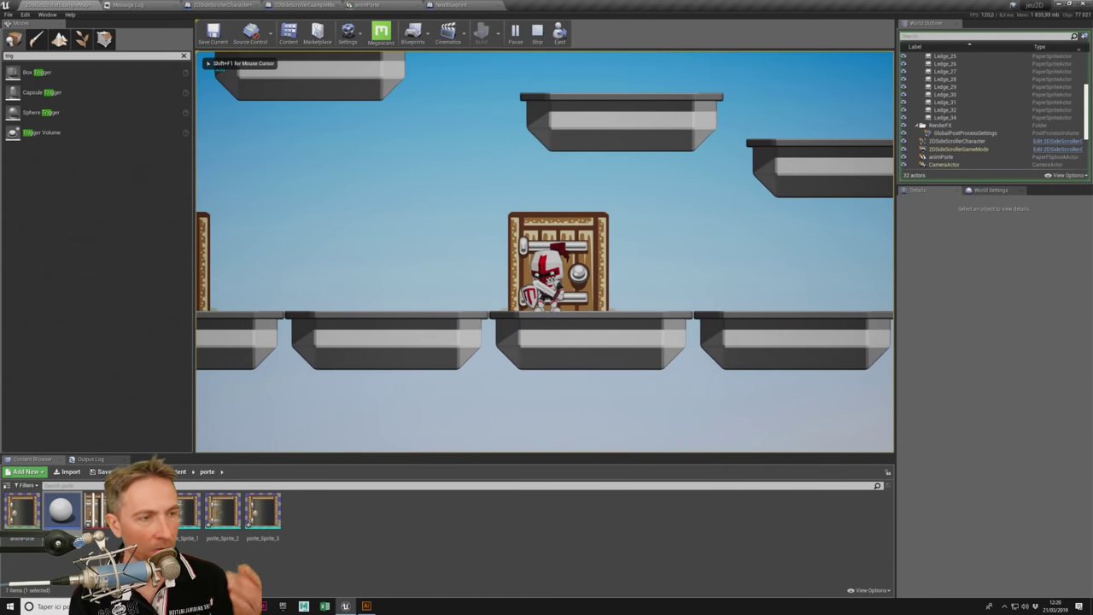
Step: Stop the test and copy Set Play Rate and Set Looping from the Level Blueprint
{"action": "key", "text": "Escape"}
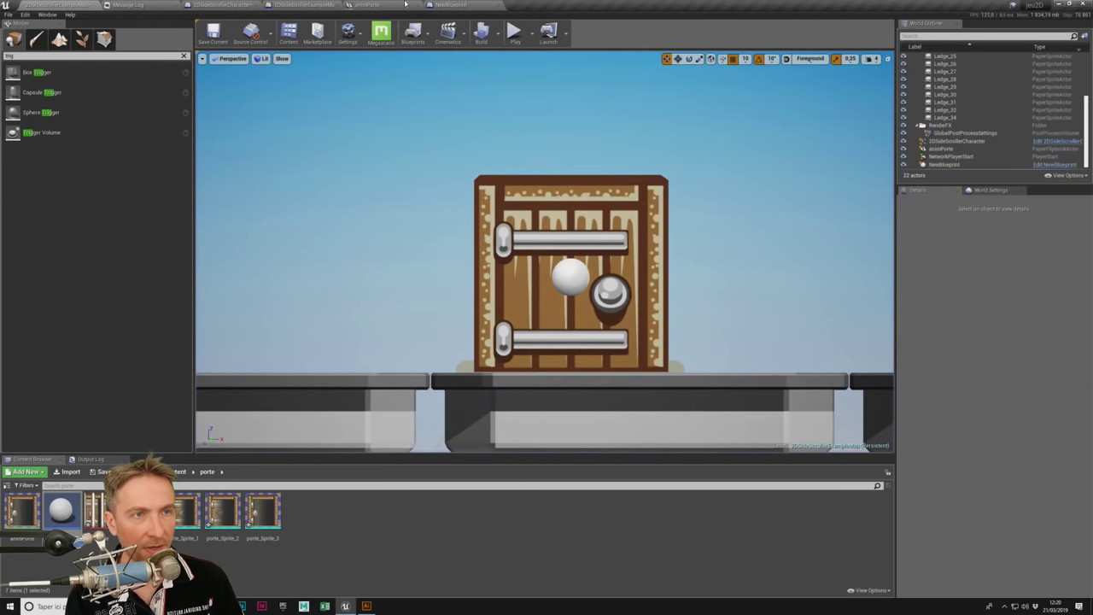
{"action": "left_click", "coordinate": [450, 4]}
{"action": "left_click", "coordinate": [367, 4]}
{"action": "left_click", "coordinate": [303, 4]}
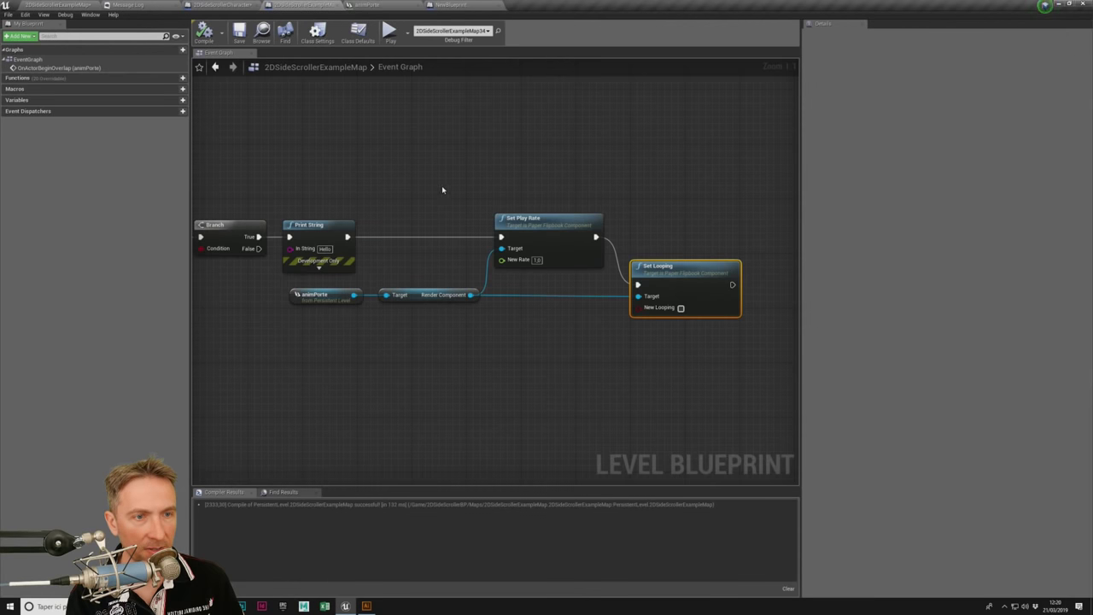
{"action": "right_click_drag", "start_coordinate": [443, 189], "coordinate": [420, 174]}
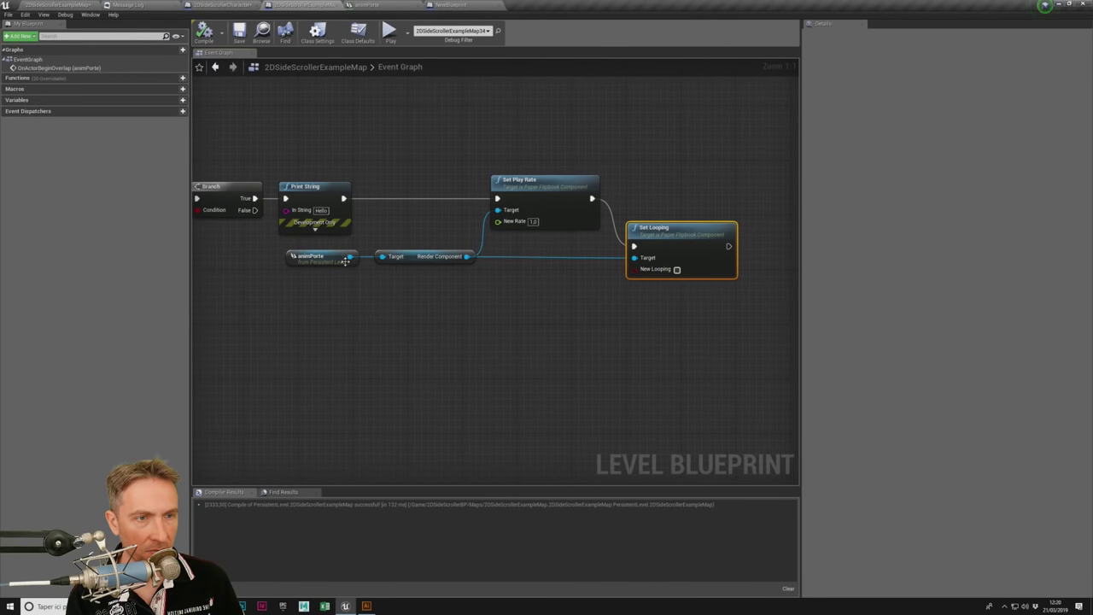
{"action": "left_click_drag", "start_coordinate": [552, 143], "coordinate": [641, 232], "text": "shift"}
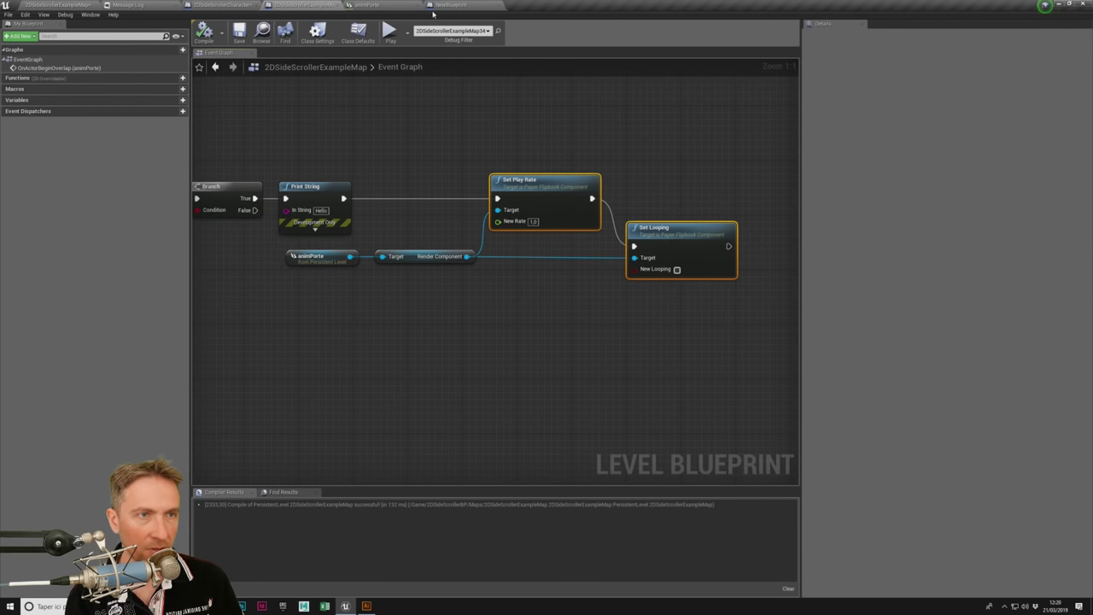
Step: Replace Print String with the pasted Set Play Rate and Set Looping nodes after the Cast
{"action": "left_click", "coordinate": [449, 5]}
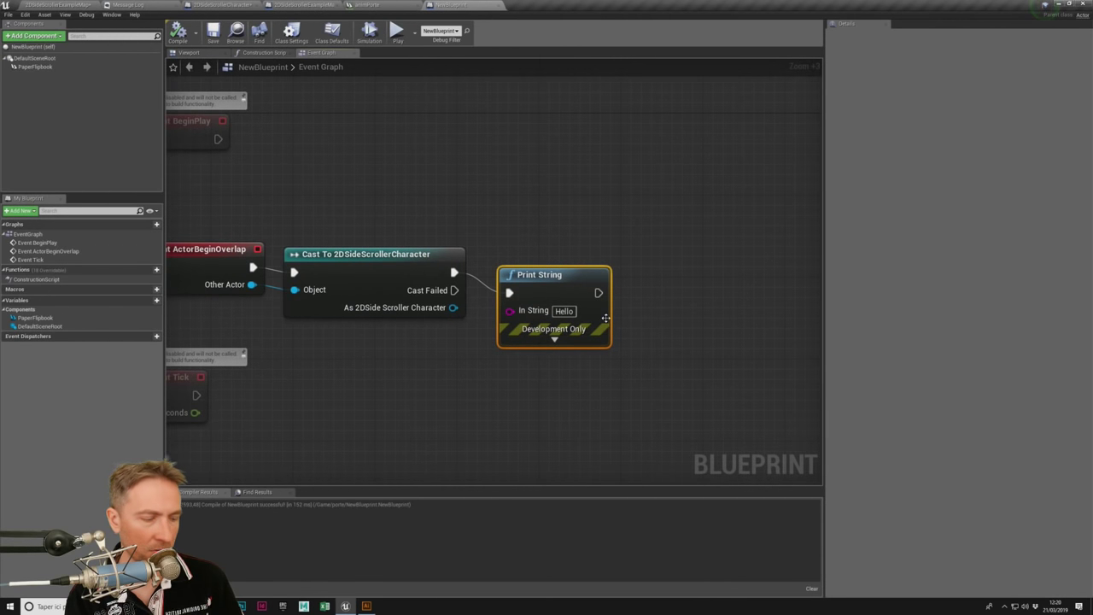
{"action": "key", "text": "Delete"}
{"action": "key", "text": "ctrl+v"}
{"action": "mouse_move", "coordinate": [610, 309]}
{"action": "left_mouse_down"}
{"action": "mouse_move", "coordinate": [551, 350]}
{"action": "mouse_move", "coordinate": [600, 269]}
{"action": "mouse_move", "coordinate": [600, 248]}
{"action": "left_mouse_up"}
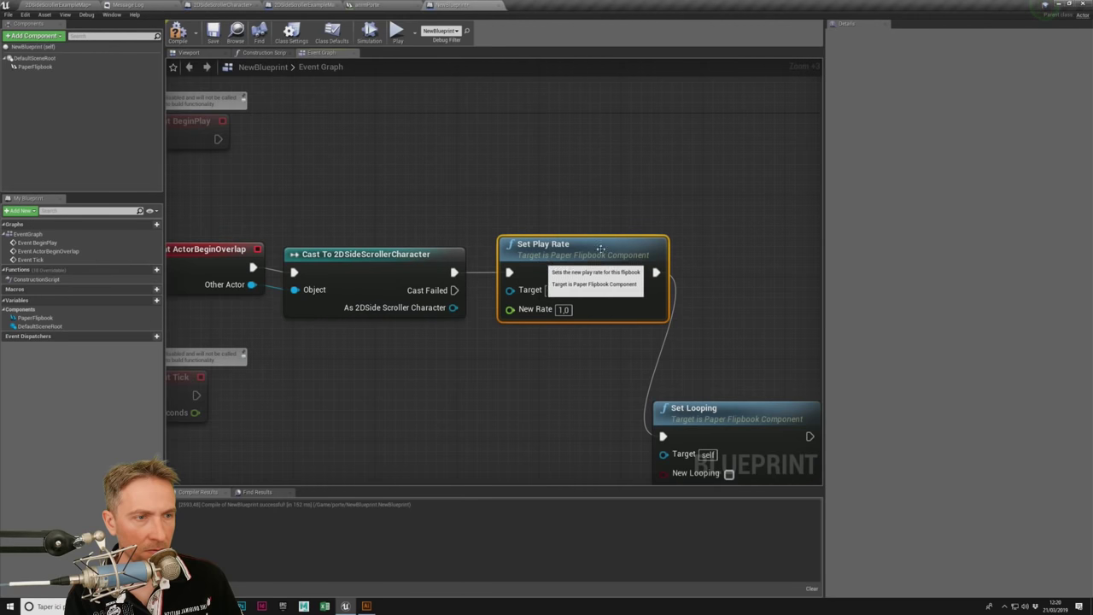
{"action": "right_click_drag", "start_coordinate": [600, 249], "coordinate": [445, 170]}
{"action": "mouse_move", "coordinate": [589, 325]}
{"action": "left_mouse_down"}
{"action": "mouse_move", "coordinate": [661, 173]}
{"action": "mouse_move", "coordinate": [633, 167]}
{"action": "left_mouse_up"}
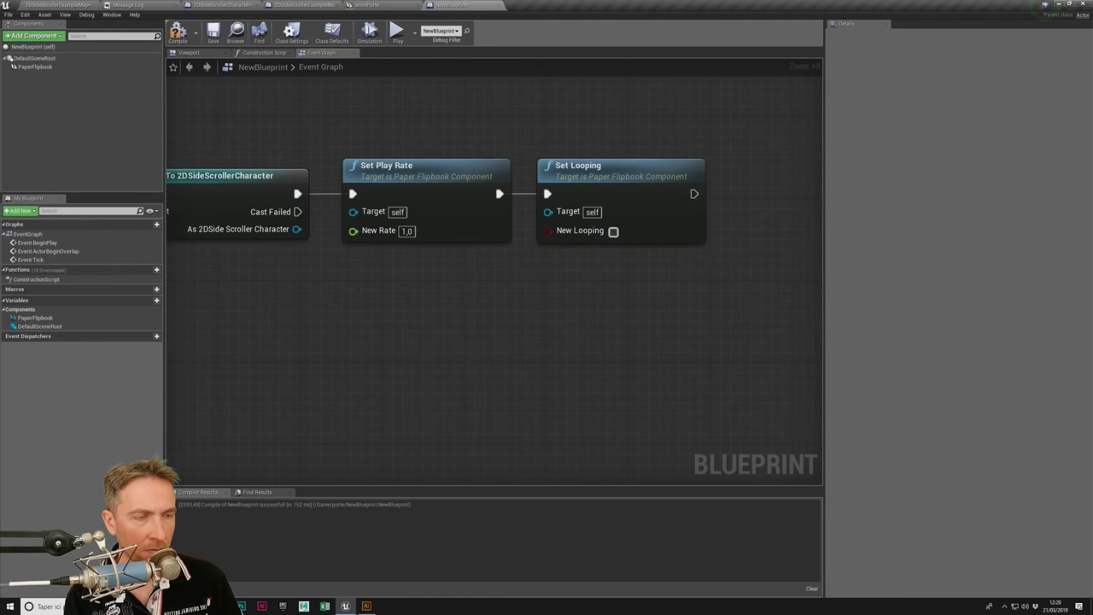
Step: Feed a Paper Flipbook reference into Set Play Rate's Target and compile
{"action": "right_click_drag", "start_coordinate": [405, 135], "coordinate": [592, 173]}
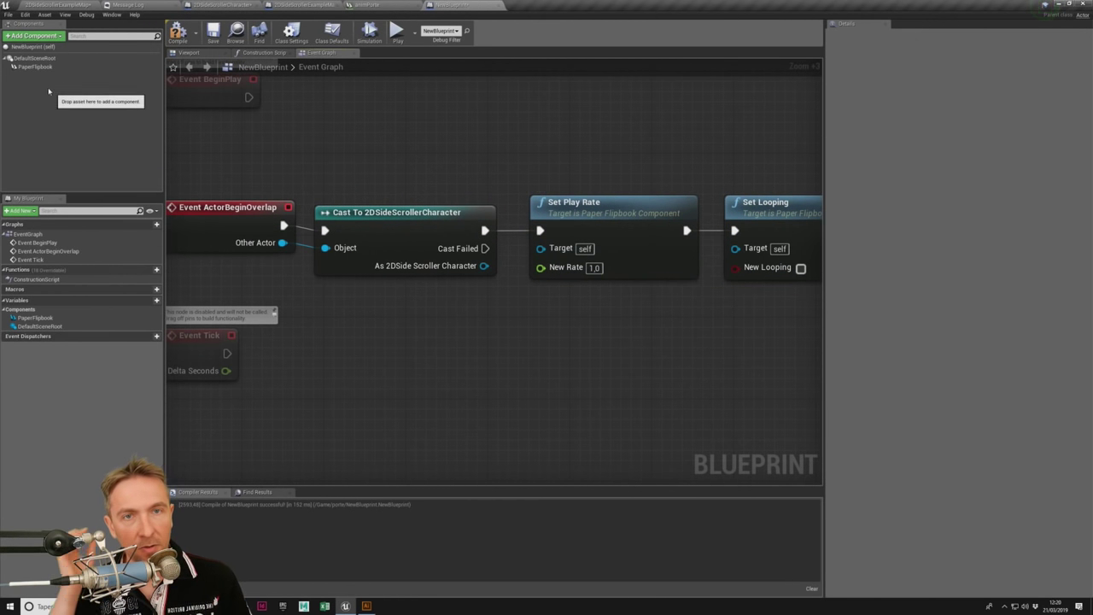
{"action": "left_click_drag", "start_coordinate": [34, 66], "coordinate": [538, 248]}
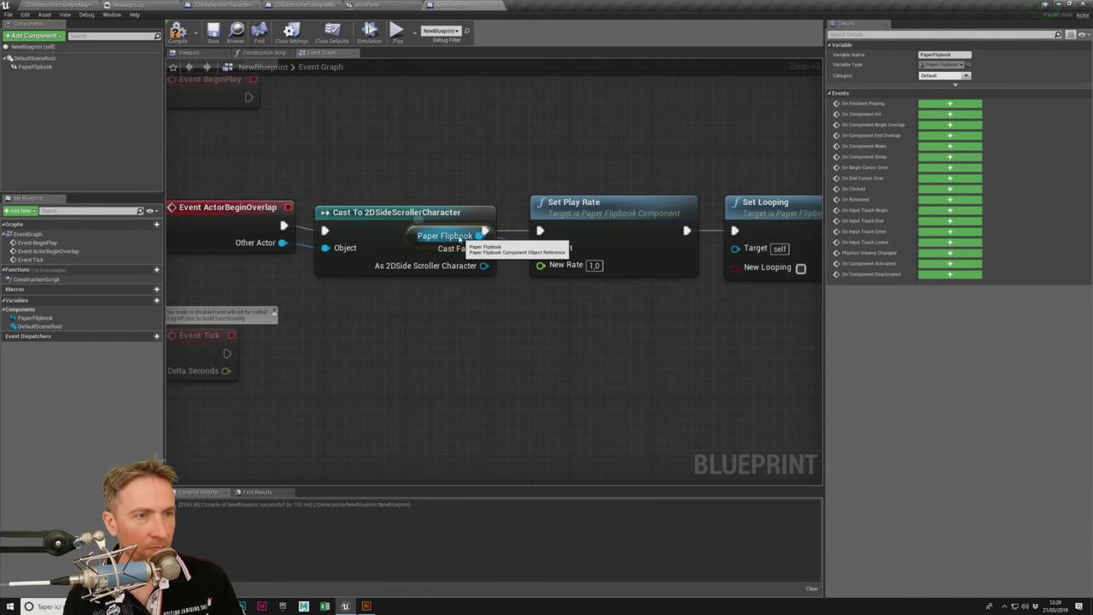
{"action": "left_click_drag", "start_coordinate": [407, 235], "coordinate": [434, 306]}
{"action": "right_click", "coordinate": [581, 299]}
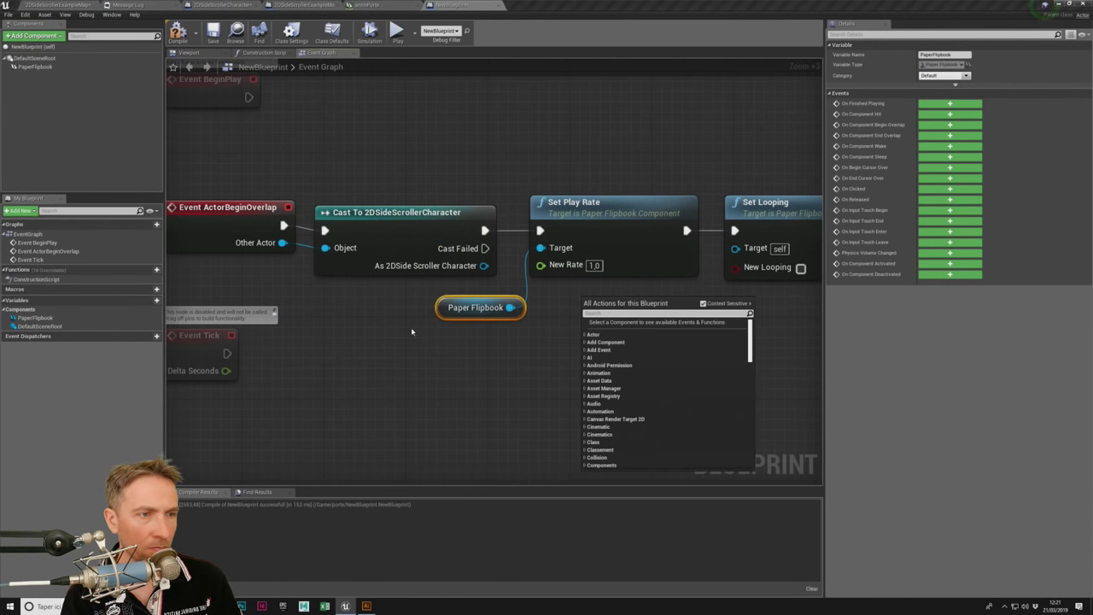
{"action": "right_click_drag", "start_coordinate": [809, 237], "coordinate": [520, 256]}
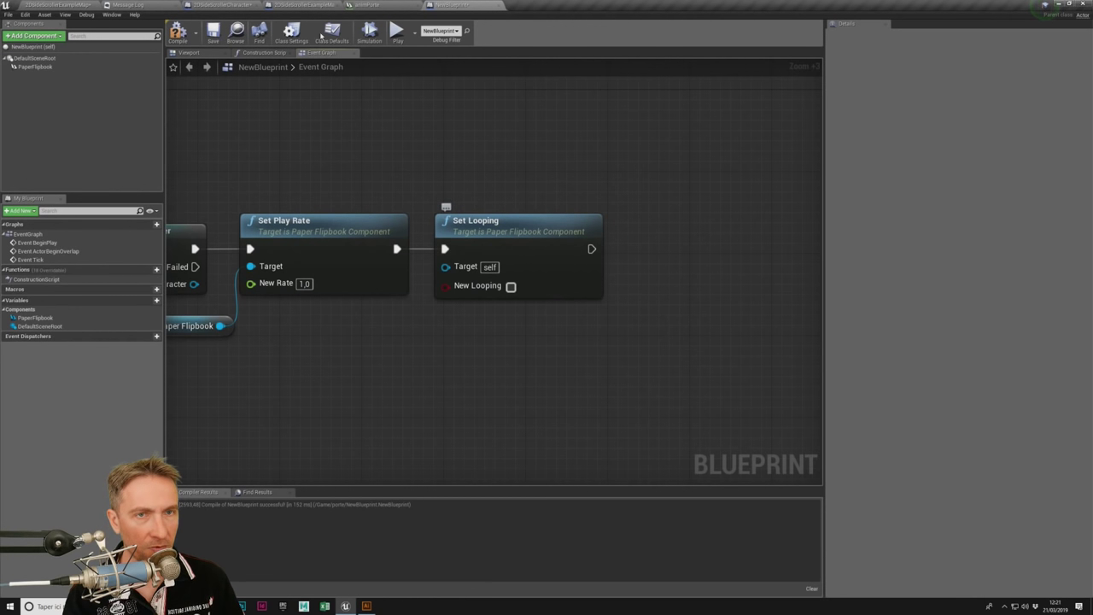
{"action": "left_click", "coordinate": [179, 35]}
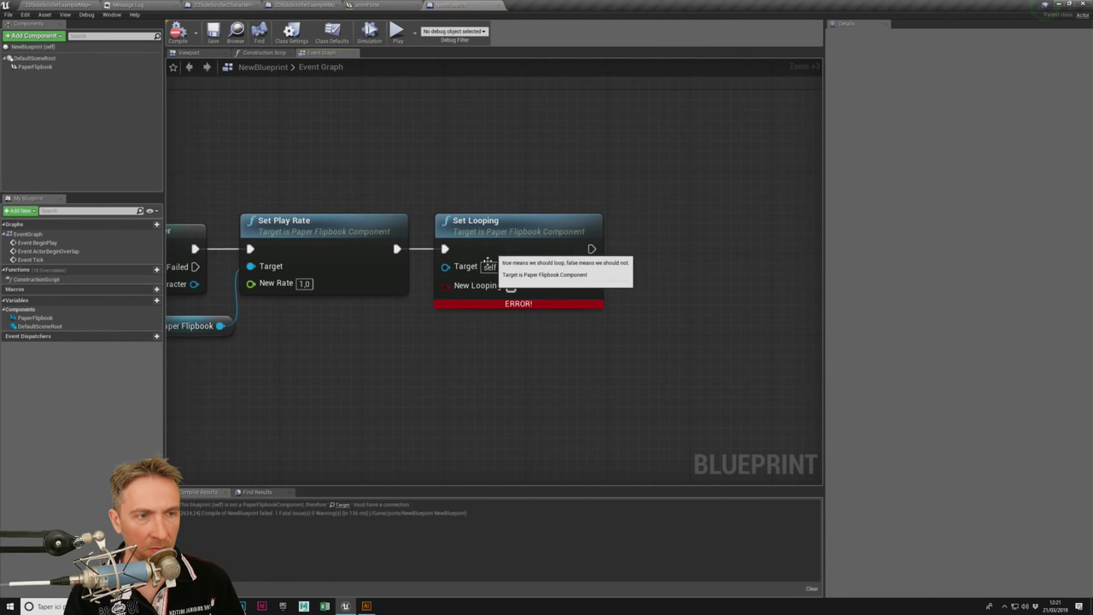
Step: Wire the Paper Flipbook reference to Set Looping's Target through a reroute node
{"action": "left_click_drag", "start_coordinate": [490, 229], "coordinate": [581, 229]}
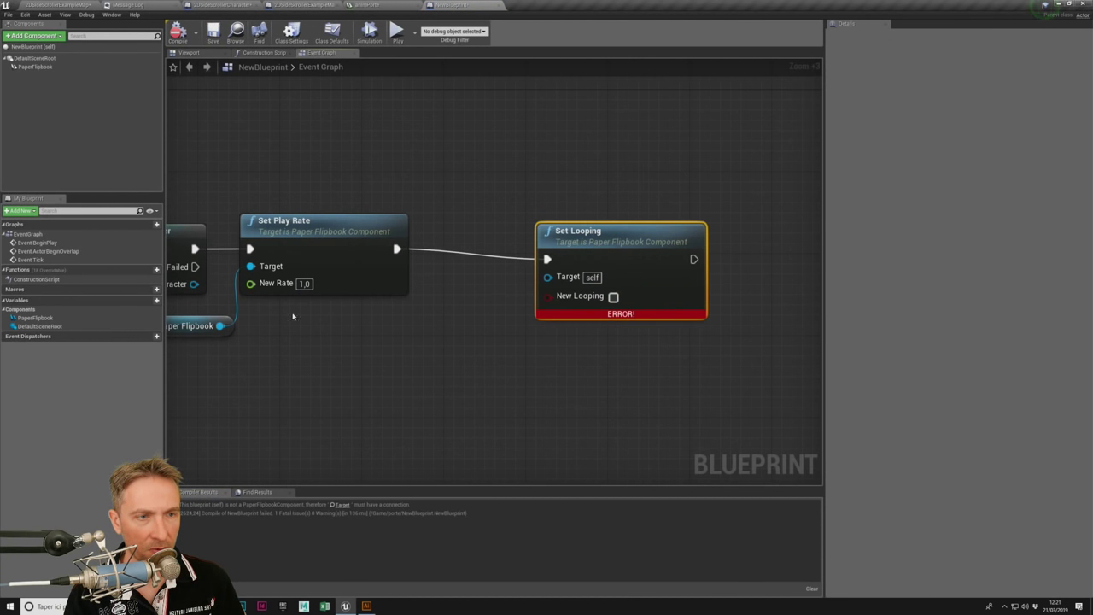
{"action": "mouse_move", "coordinate": [219, 325]}
{"action": "left_mouse_down"}
{"action": "mouse_move", "coordinate": [537, 267]}
{"action": "mouse_move", "coordinate": [486, 340]}
{"action": "left_mouse_up"}
{"action": "double_click", "coordinate": [487, 271]}
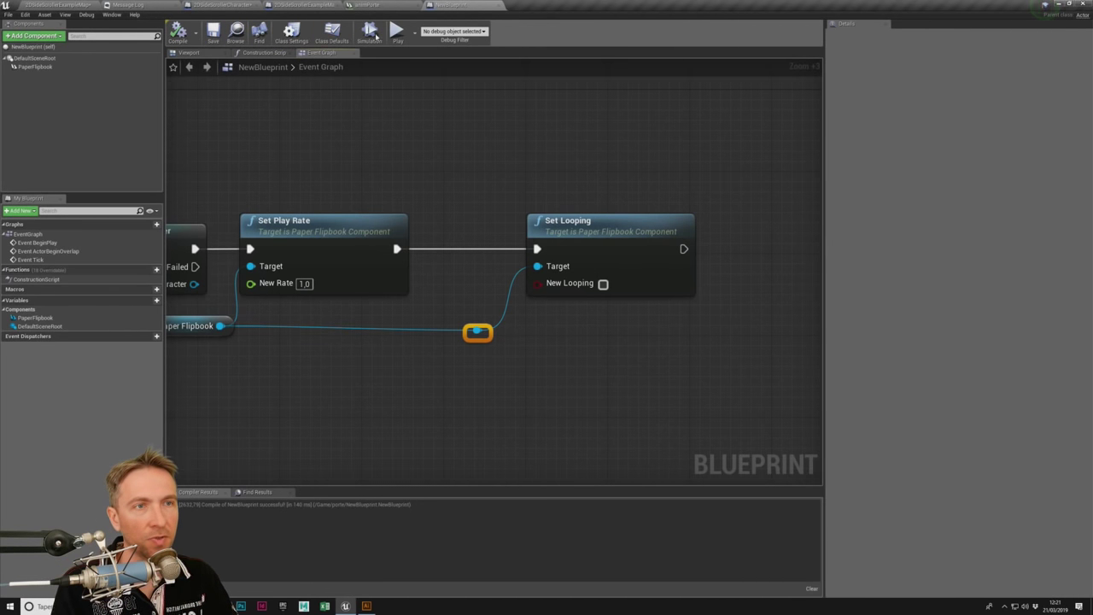
Step: Play-test the NewBlueprint door by walking the knight to it and back
{"action": "left_click", "coordinate": [226, 4]}
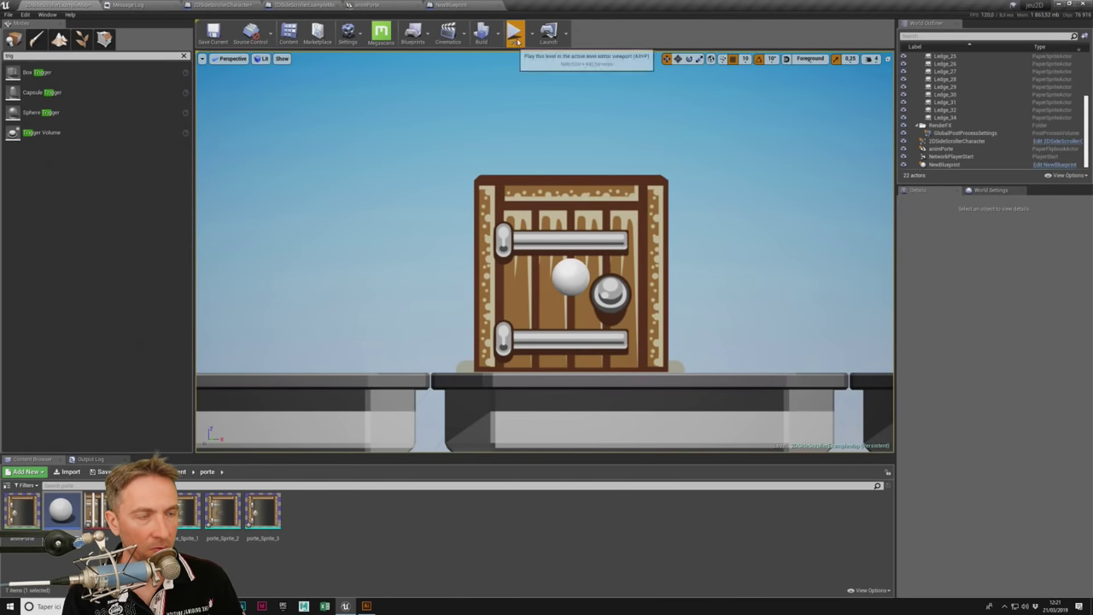
{"action": "left_click", "coordinate": [514, 33]}
{"action": "key", "text": "Right"}
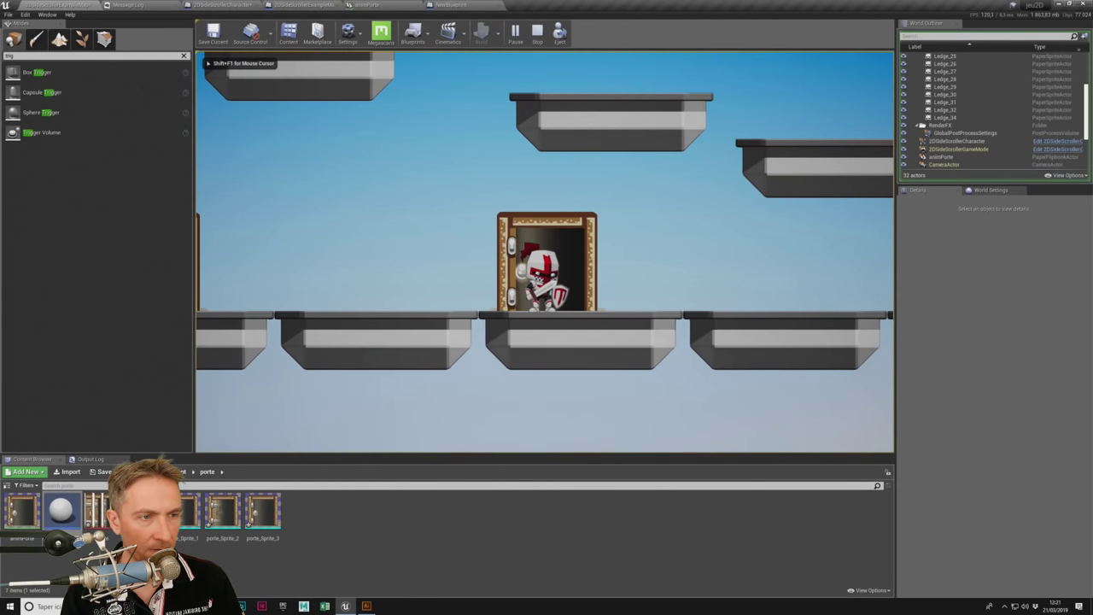
{"action": "key", "text": "Left"}
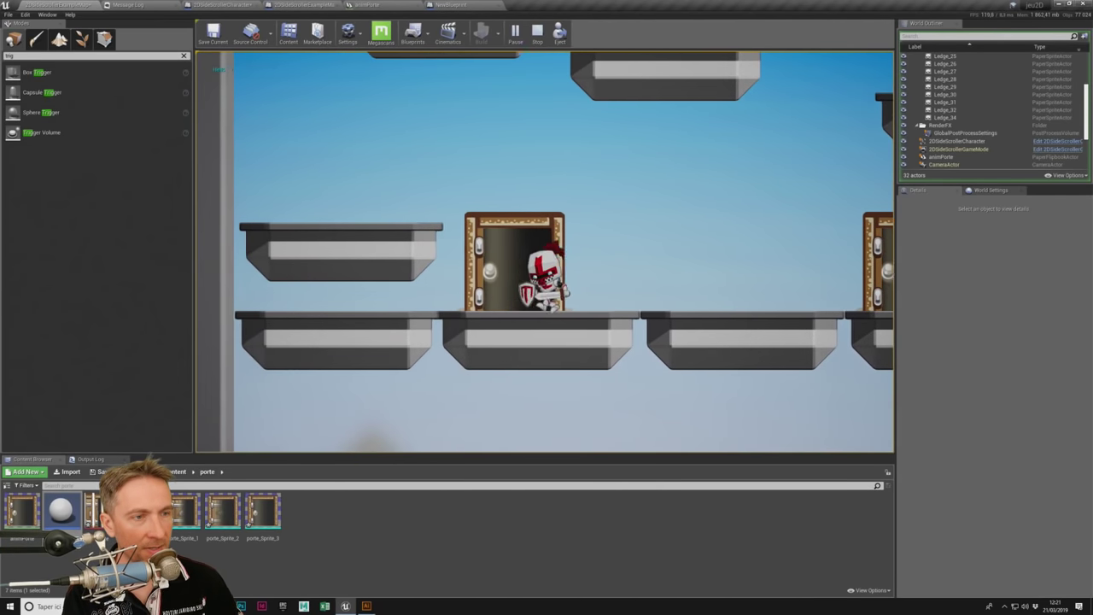
{"action": "key", "text": "Right"}
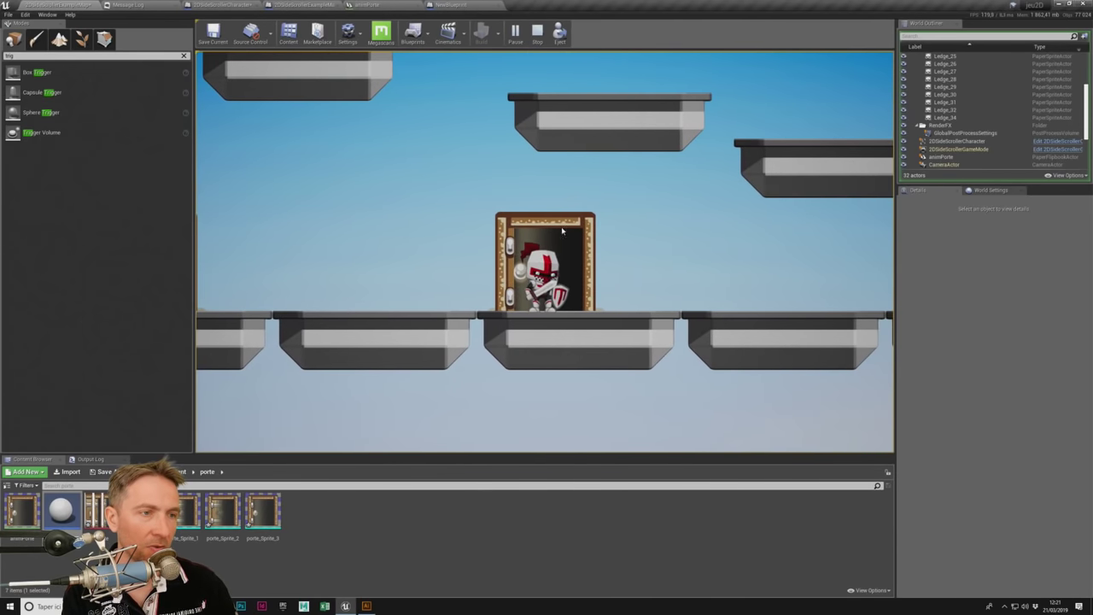
{"action": "key", "text": "Escape"}
Step: Duplicate the door twice further right, then play-test running the knight past all three
{"action": "left_click", "coordinate": [598, 246]}
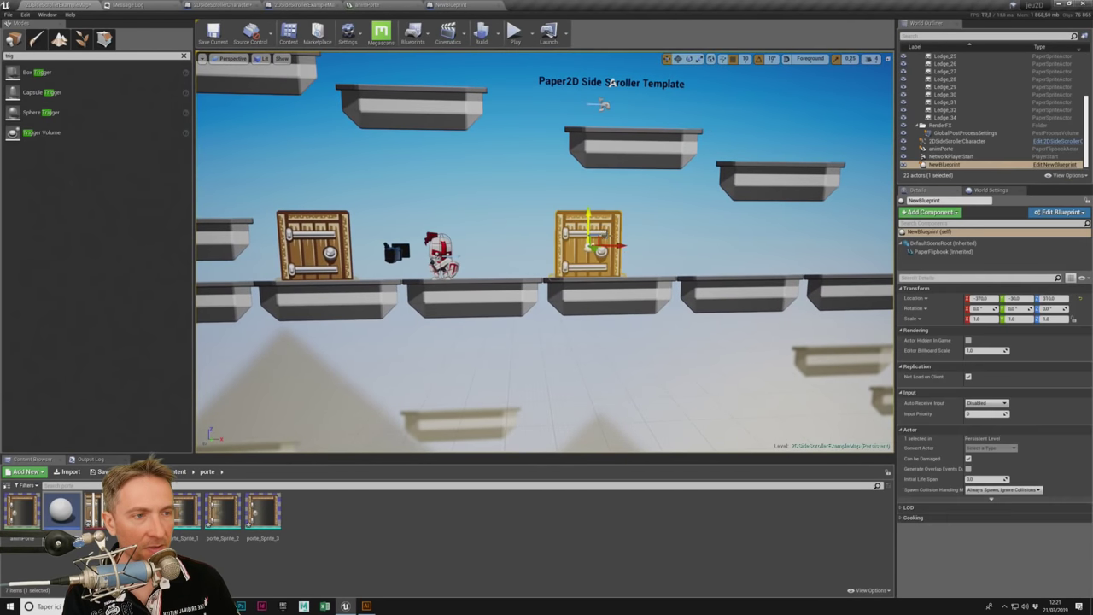
{"action": "left_click_drag", "start_coordinate": [614, 246], "coordinate": [842, 246], "text": "alt"}
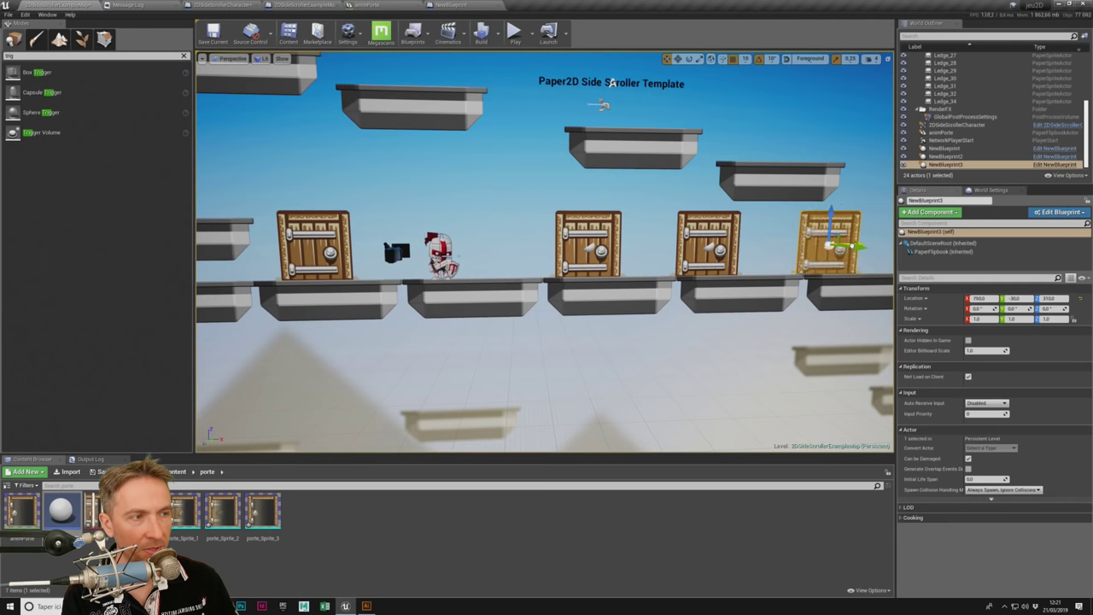
{"action": "left_click", "coordinate": [514, 32]}
{"action": "key", "text": "d"}
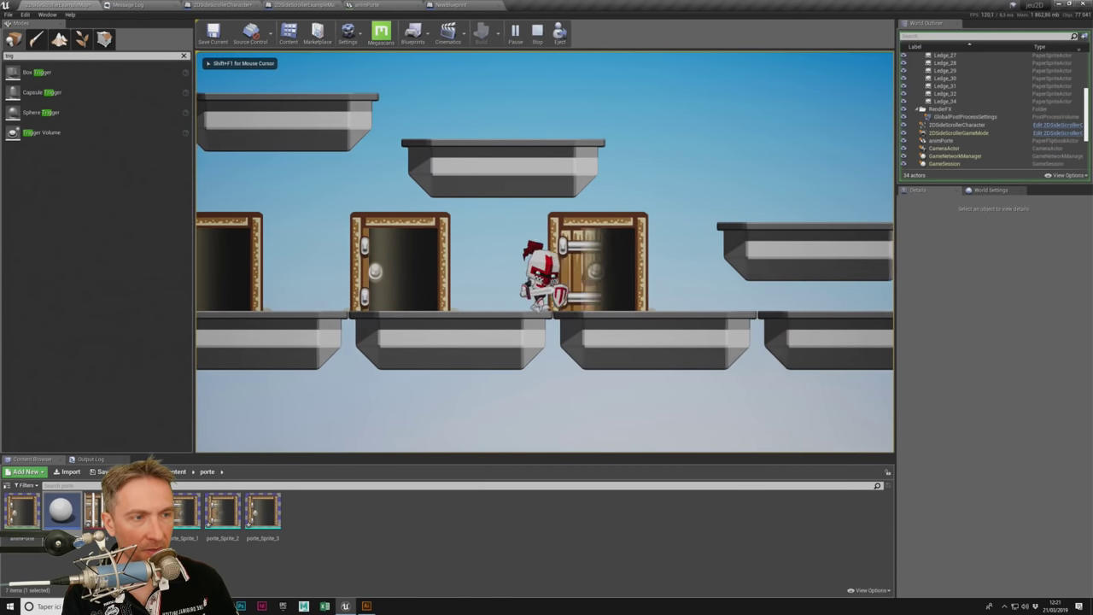
{"action": "key", "text": "a"}
{"action": "key", "text": "d"}
{"action": "key", "text": "a"}
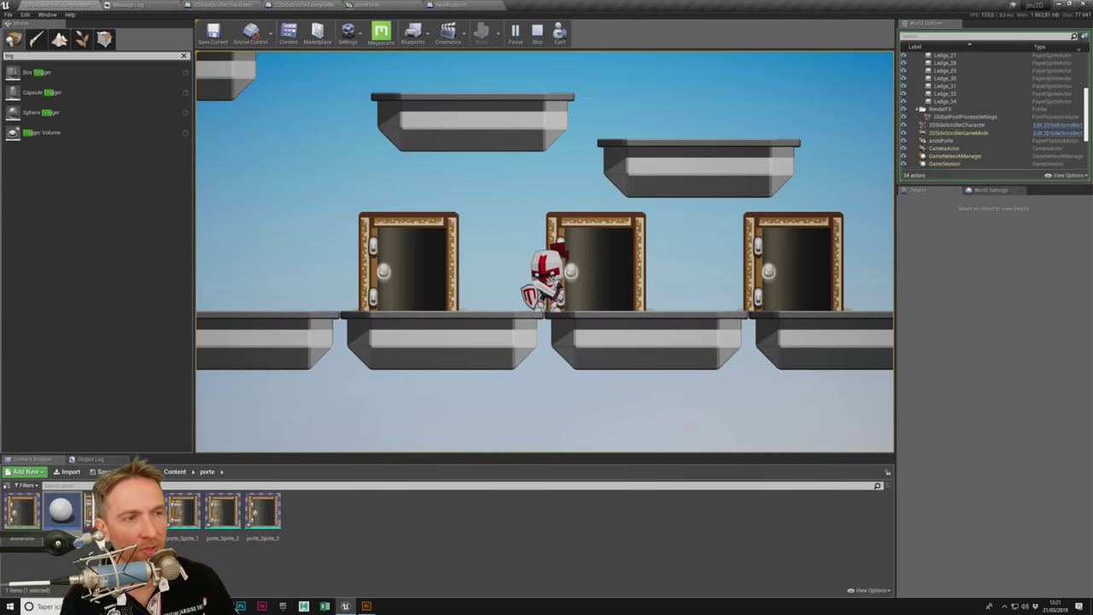
{"action": "key", "text": "d"}
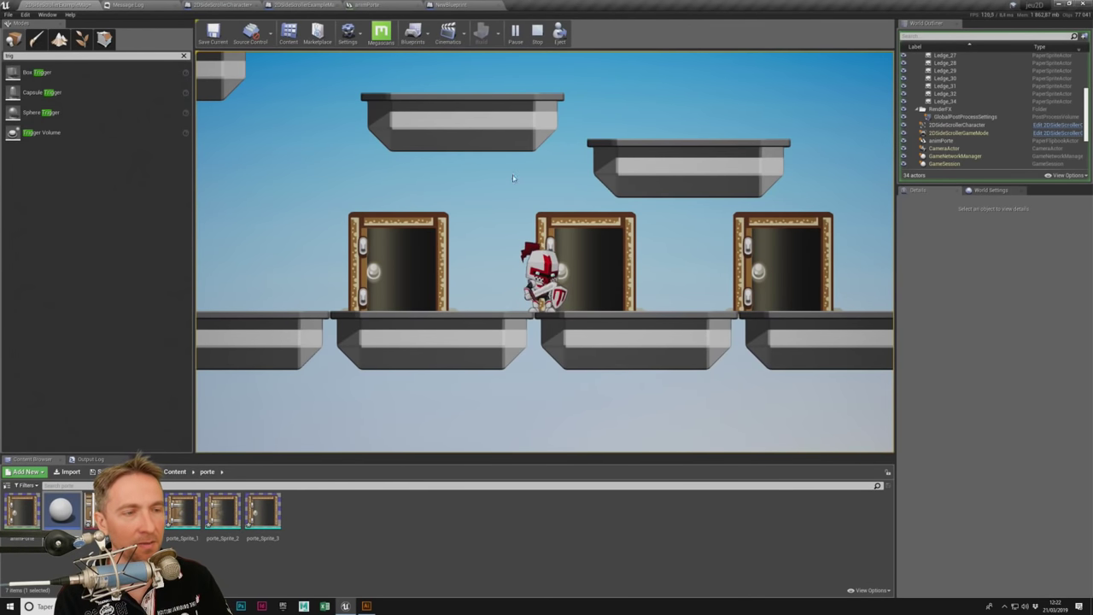
{"action": "key", "text": "Escape"}
Step: Add an Event ActorEndOverlap node to the door blueprint's event graph
{"action": "left_click", "coordinate": [451, 5]}
{"action": "right_click_drag", "start_coordinate": [552, 194], "coordinate": [659, 188]}
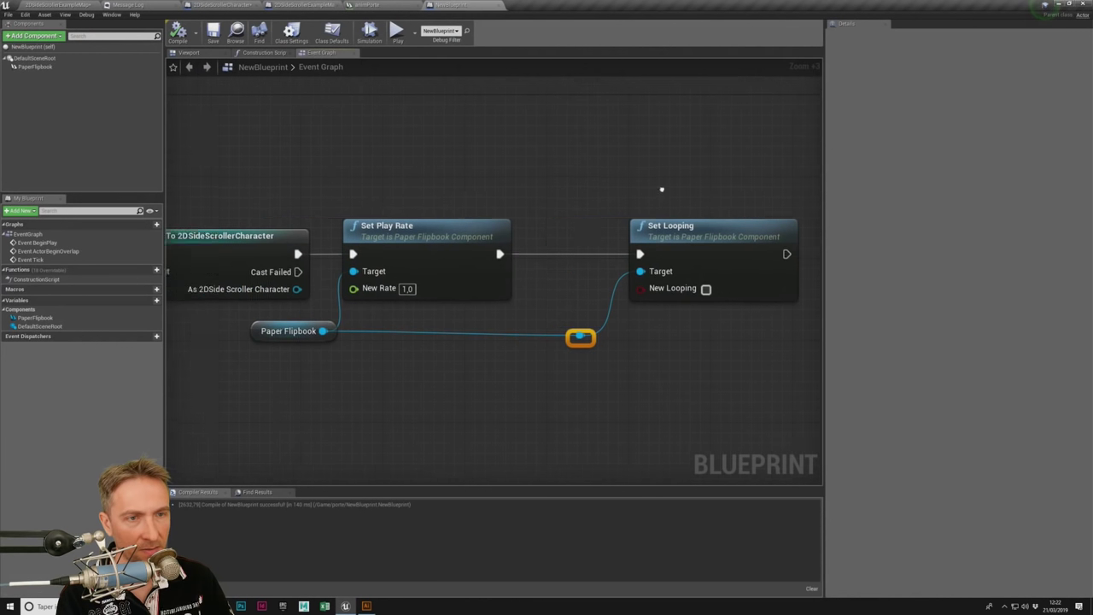
{"action": "scroll", "coordinate": [658, 188], "scroll_direction": "down", "scroll_amount": 3}
{"action": "scroll", "coordinate": [363, 215], "scroll_direction": "up", "scroll_amount": 3}
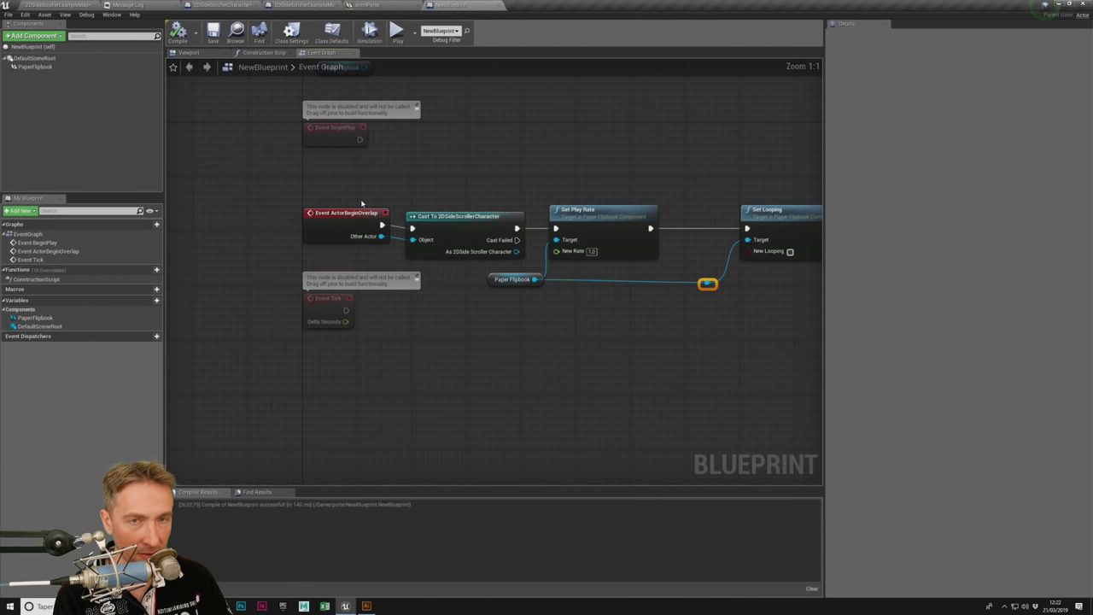
{"action": "right_click", "coordinate": [340, 376]}
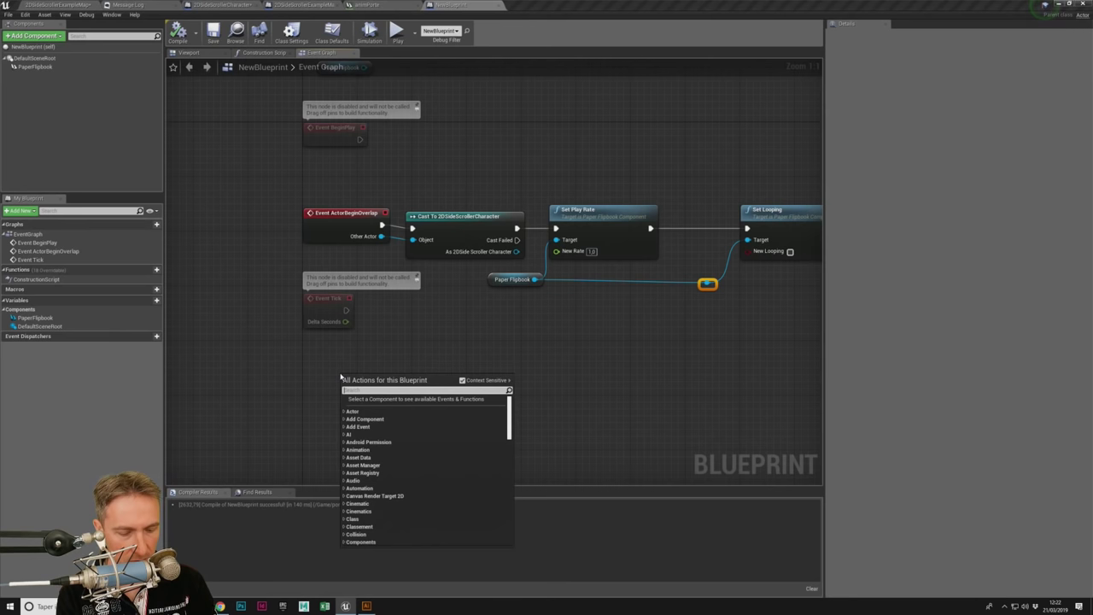
{"action": "type", "text": "overlpa"}
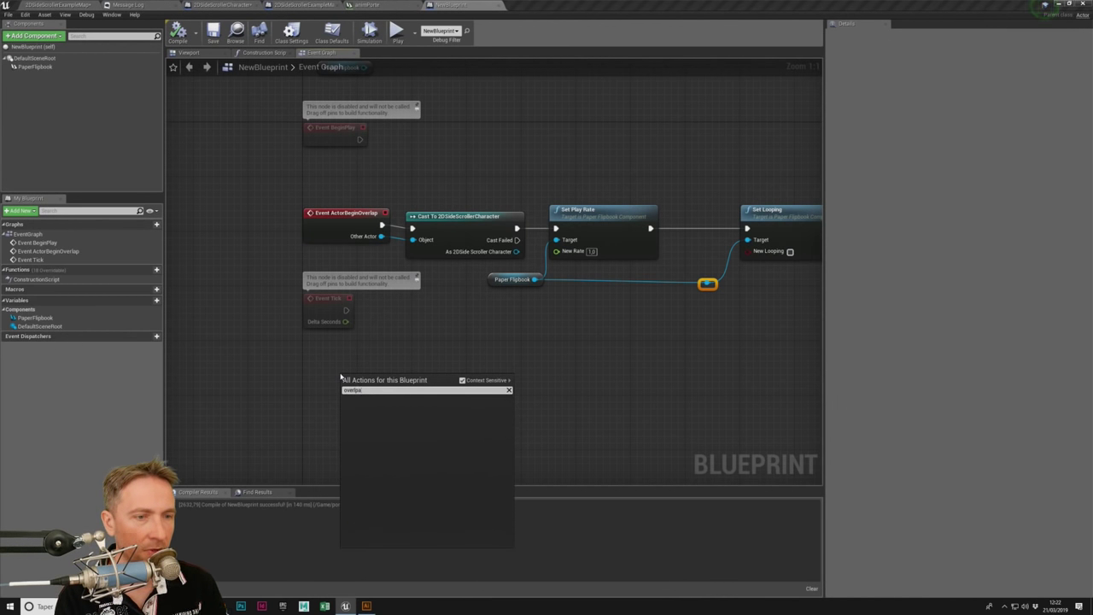
{"action": "key", "text": "BackSpace"}
{"action": "key", "text": "BackSpace"}
{"action": "type", "text": "lap"}
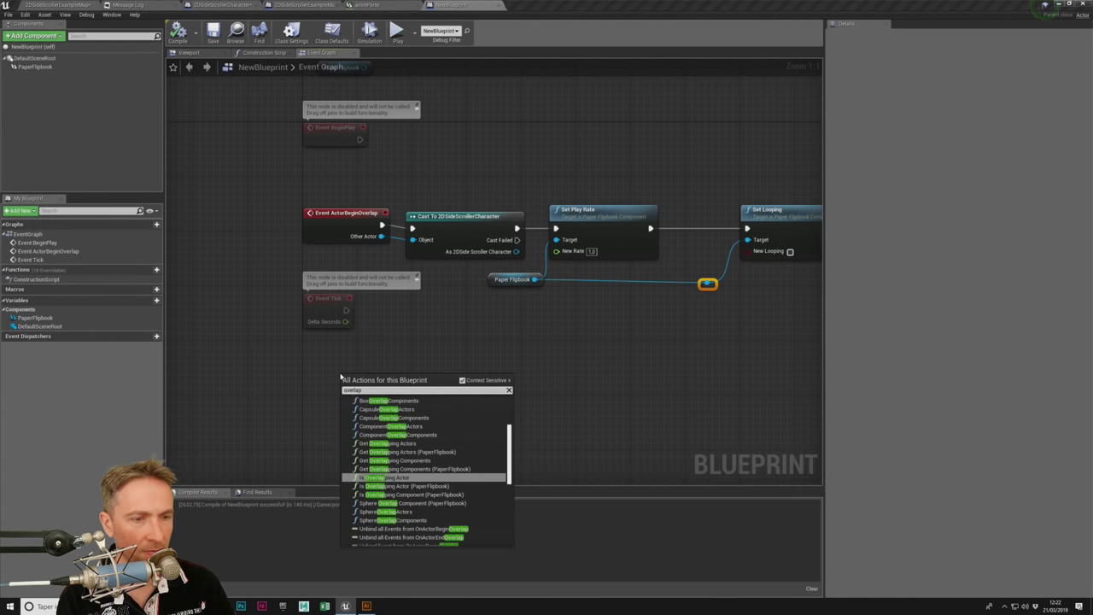
{"action": "left_click", "coordinate": [397, 420]}
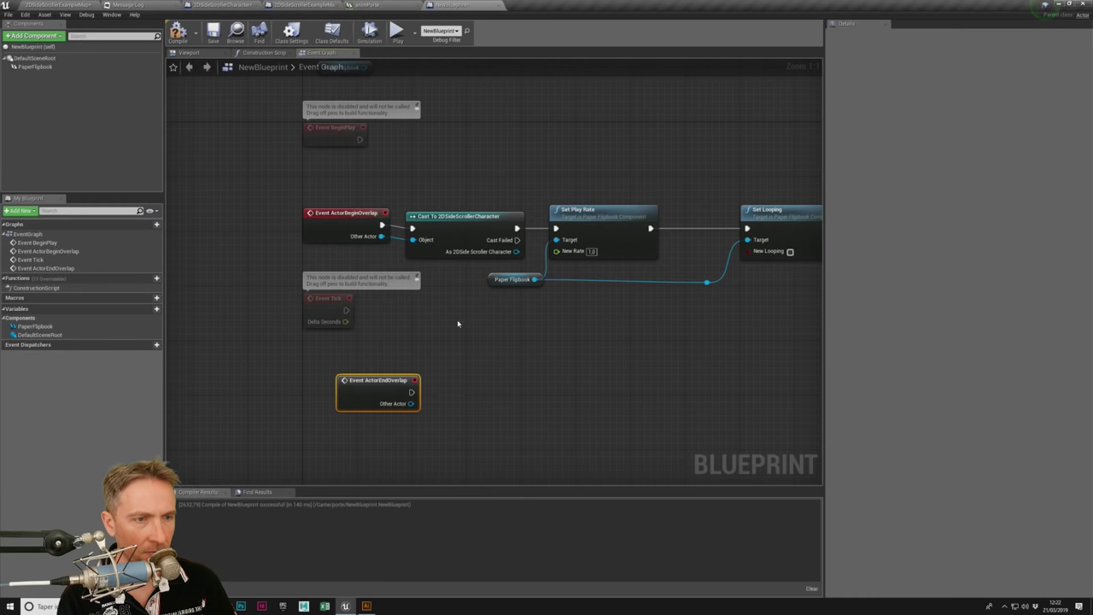
Step: Cast the event's Other Actor to 2DSideScrollerCharacter and line the cast up with the event
{"action": "right_click_drag", "start_coordinate": [439, 339], "coordinate": [388, 339]}
{"action": "left_click_drag", "start_coordinate": [360, 404], "coordinate": [382, 406]}
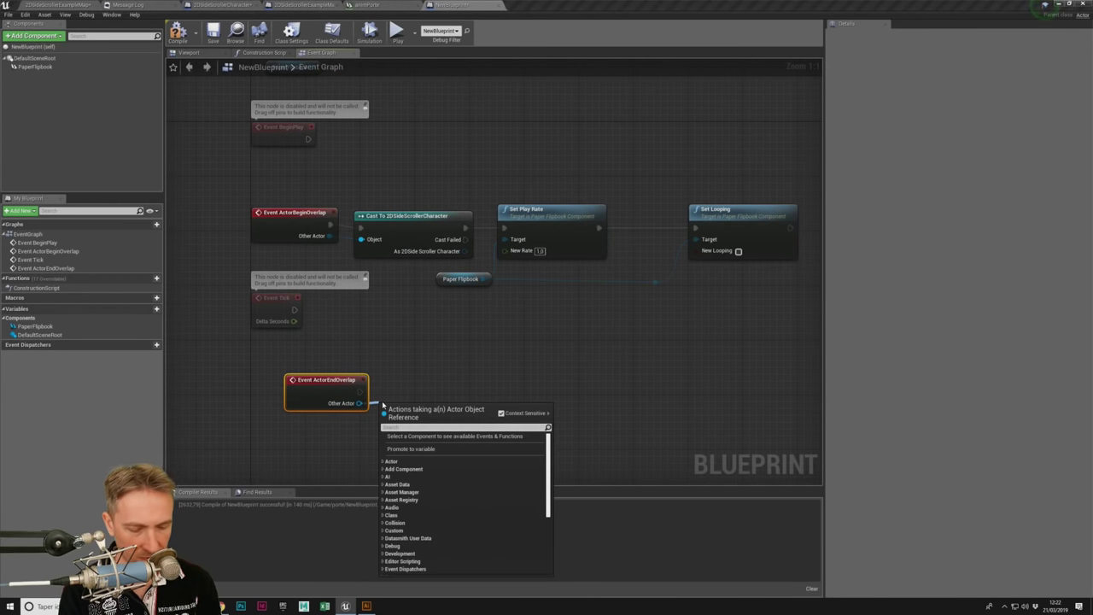
{"action": "type", "text": "side"}
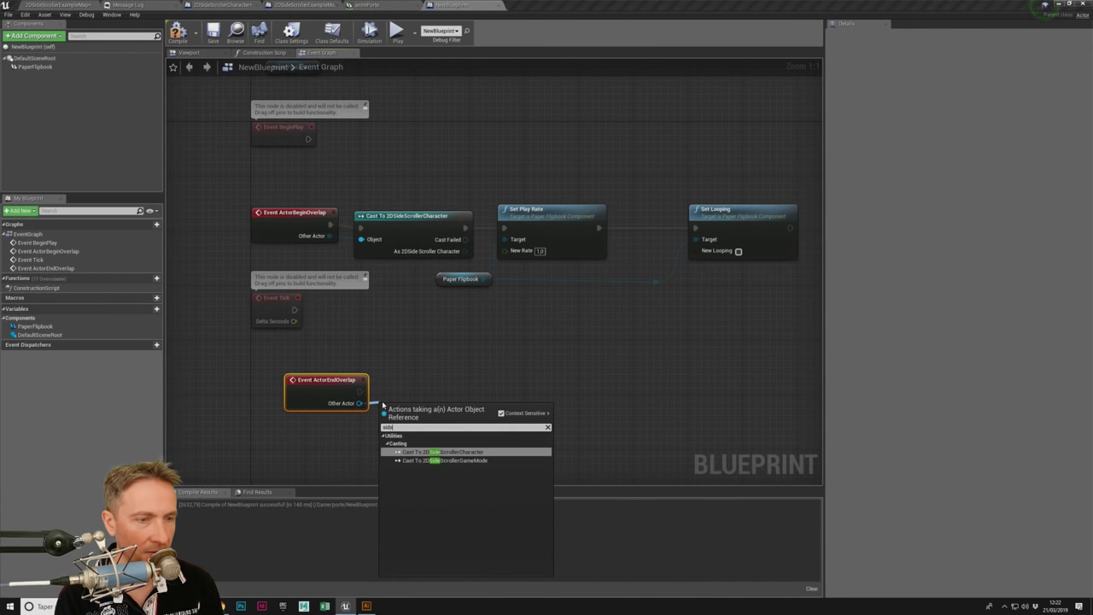
{"action": "key", "text": "Return"}
{"action": "left_click_drag", "start_coordinate": [496, 401], "coordinate": [491, 377]}
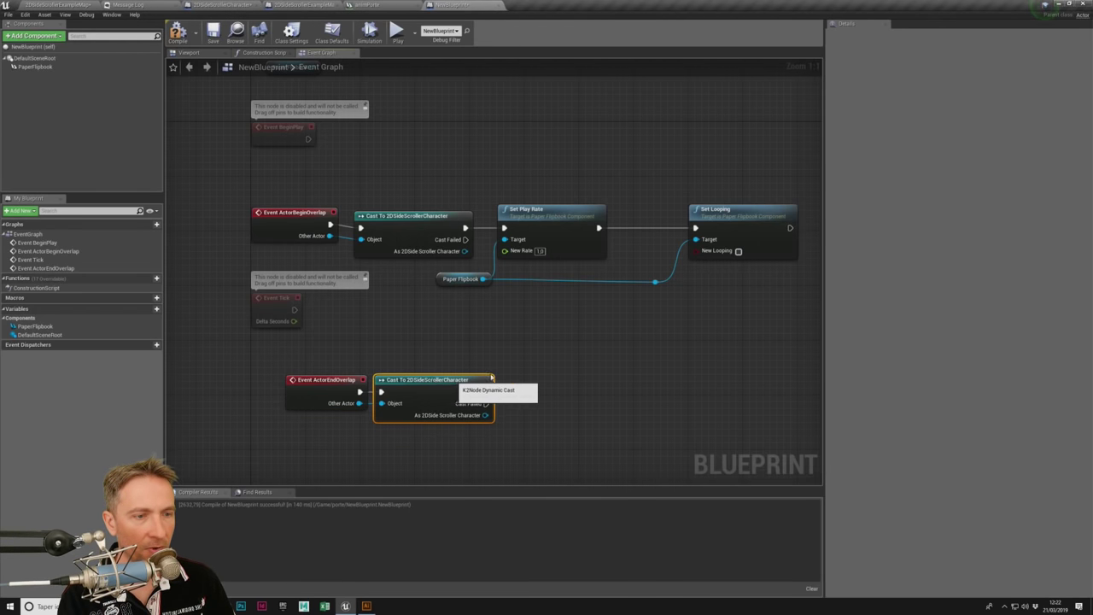
Step: Duplicate the Set Play Rate and Set Looping chain and wire the cast's success into it
{"action": "scroll", "coordinate": [491, 377], "scroll_direction": "up", "scroll_amount": 5, "text": "ctrl"}
{"action": "scroll", "coordinate": [399, 199], "scroll_direction": "down", "scroll_amount": 8}
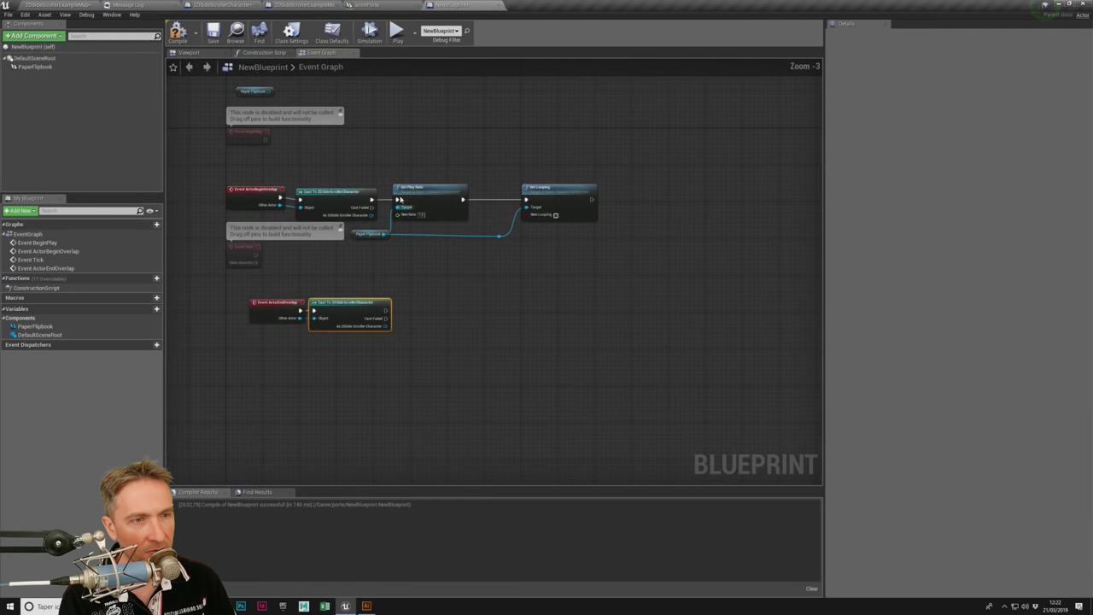
{"action": "left_click_drag", "start_coordinate": [383, 177], "coordinate": [501, 250]}
{"action": "key", "text": "ctrl+c"}
{"action": "key", "text": "ctrl+v"}
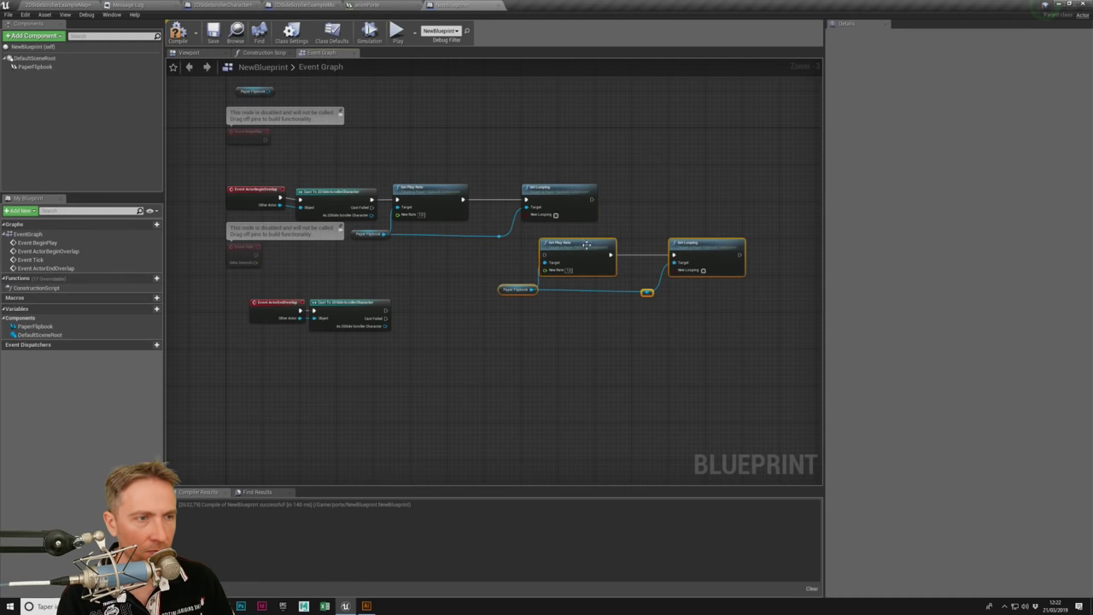
{"action": "left_click_drag", "start_coordinate": [588, 266], "coordinate": [477, 340]}
{"action": "scroll", "coordinate": [457, 309], "scroll_direction": "up", "scroll_amount": 6}
{"action": "scroll", "coordinate": [457, 308], "scroll_direction": "up", "scroll_amount": 1}
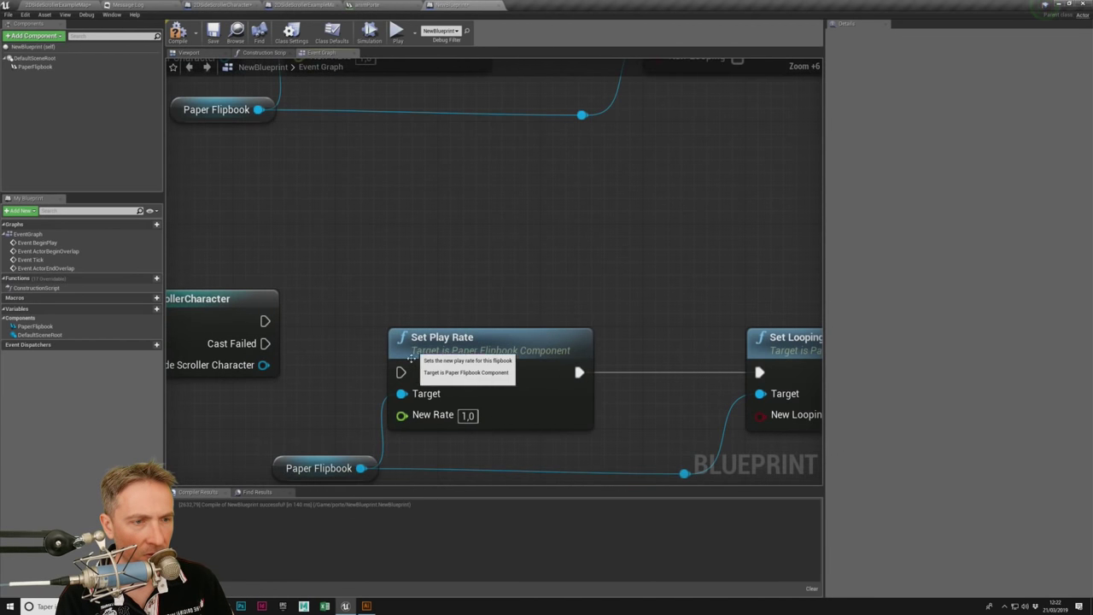
{"action": "left_click_drag", "start_coordinate": [398, 371], "coordinate": [264, 320]}
{"action": "right_click_drag", "start_coordinate": [783, 363], "coordinate": [706, 264]}
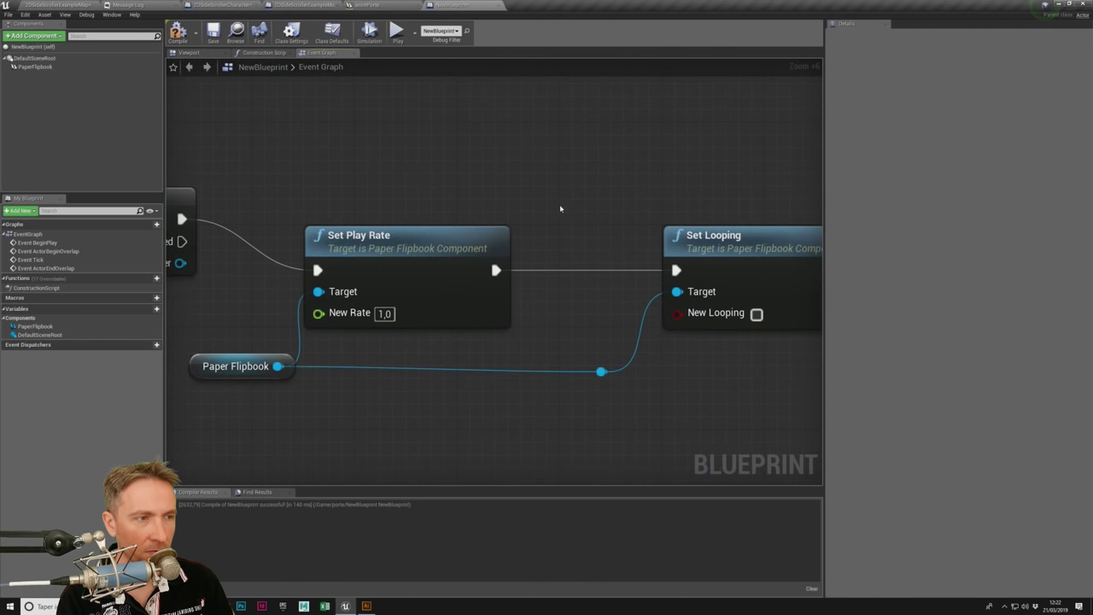
{"action": "right_click_drag", "start_coordinate": [560, 208], "coordinate": [569, 189]}
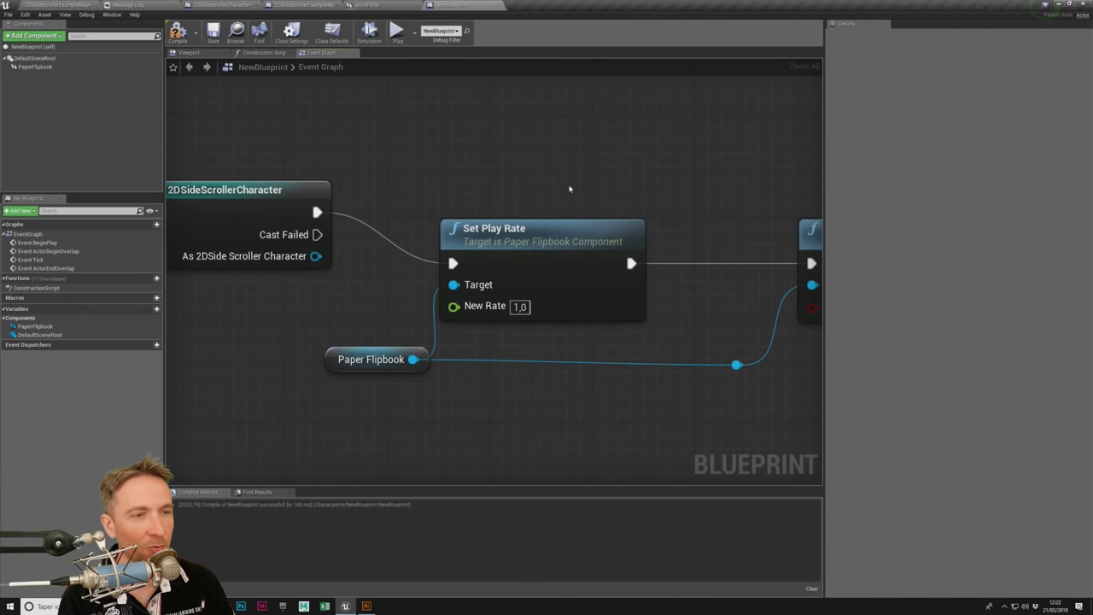
Step: Set the copied Set Play Rate's New Rate to -1.0, compile, and return to the level editor
{"action": "left_click", "coordinate": [520, 307]}
{"action": "type", "text": "-1"}
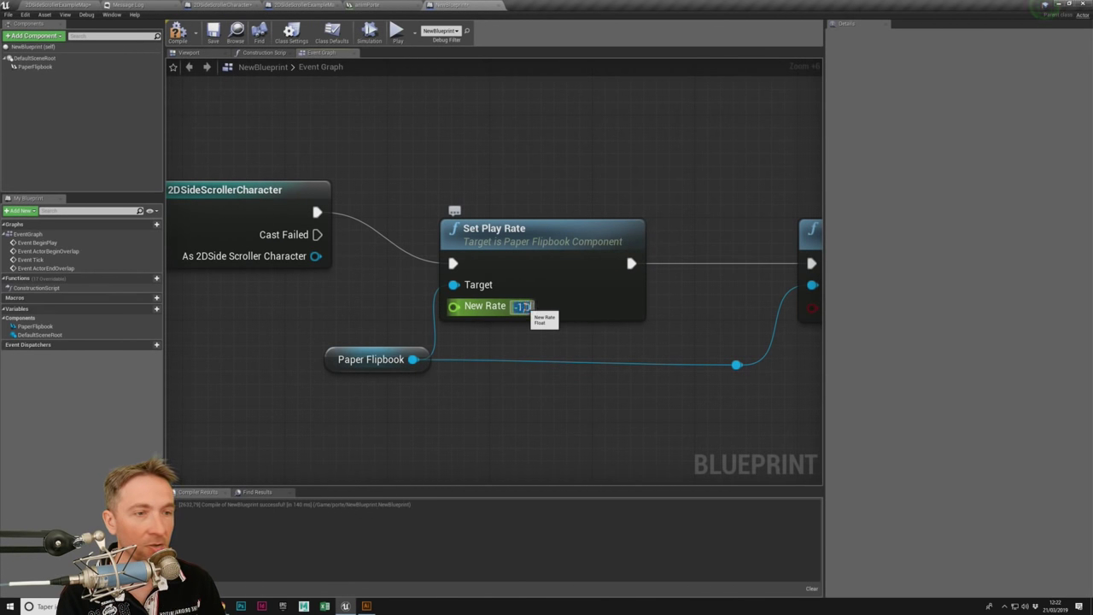
{"action": "key", "text": "Return"}
{"action": "left_click", "coordinate": [177, 34]}
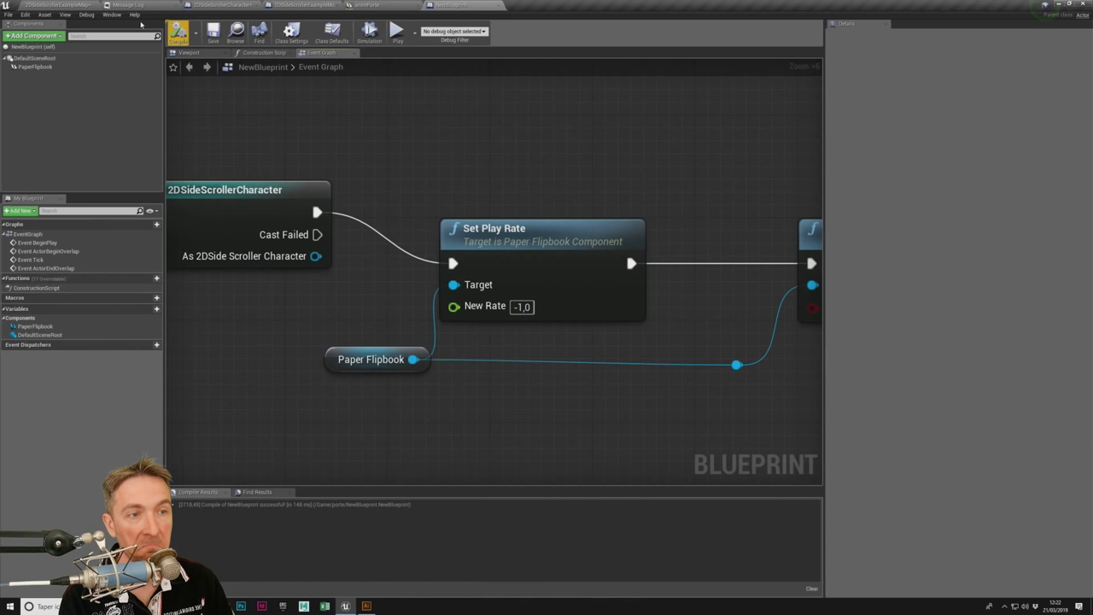
{"action": "left_click", "coordinate": [55, 4]}
Step: Play-test the level, walking the knight right and left past the doors, then stop and reopen NewBlueprint
{"action": "left_click", "coordinate": [515, 32]}
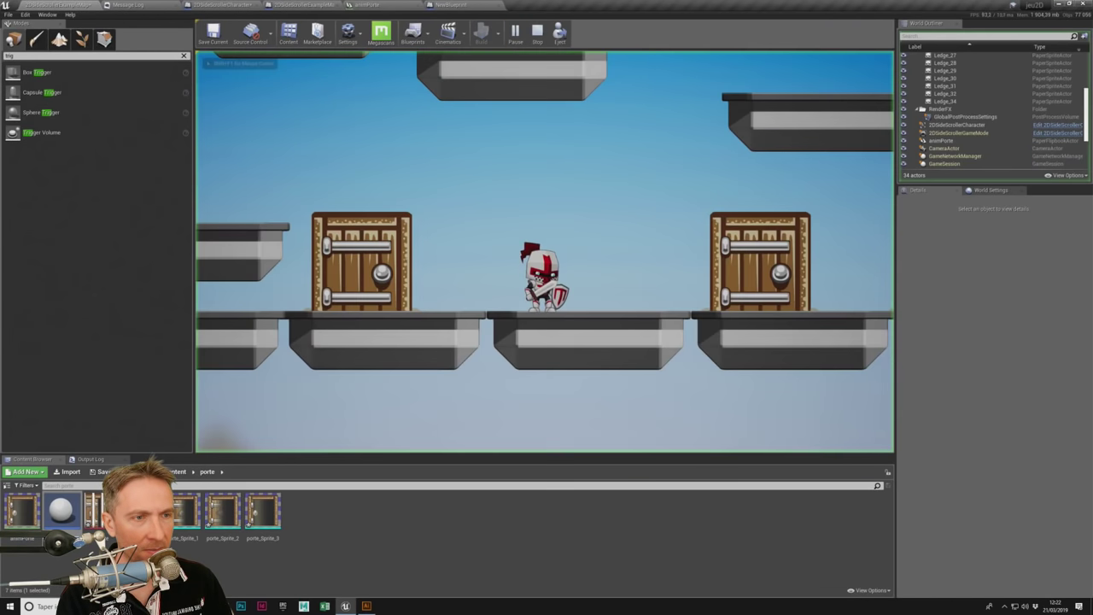
{"action": "key", "text": "d"}
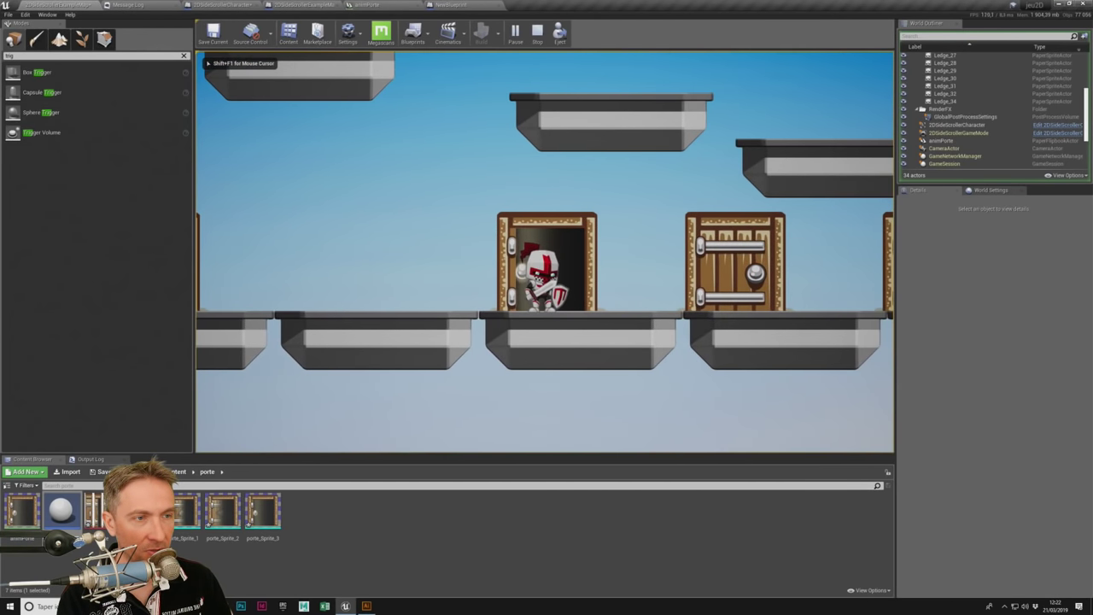
{"action": "key", "text": "a"}
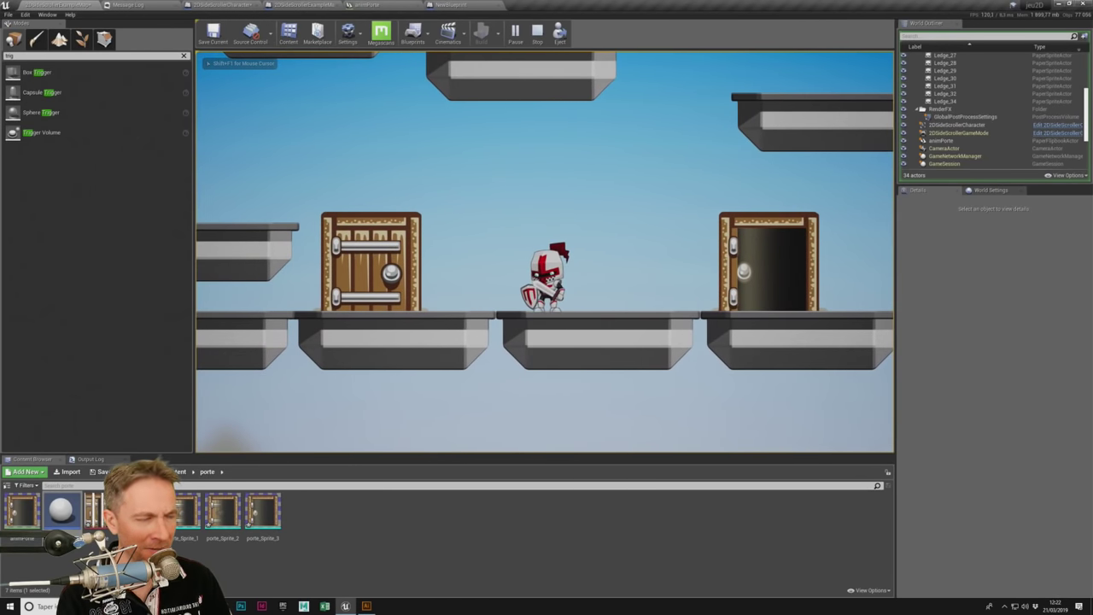
{"action": "key", "text": "d"}
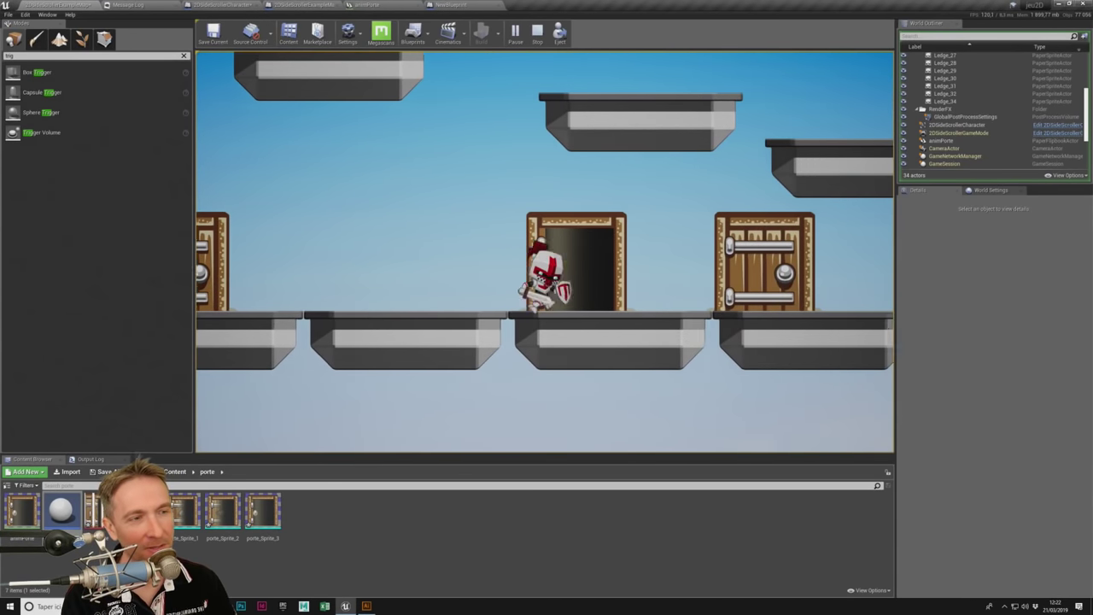
{"action": "key", "text": "d"}
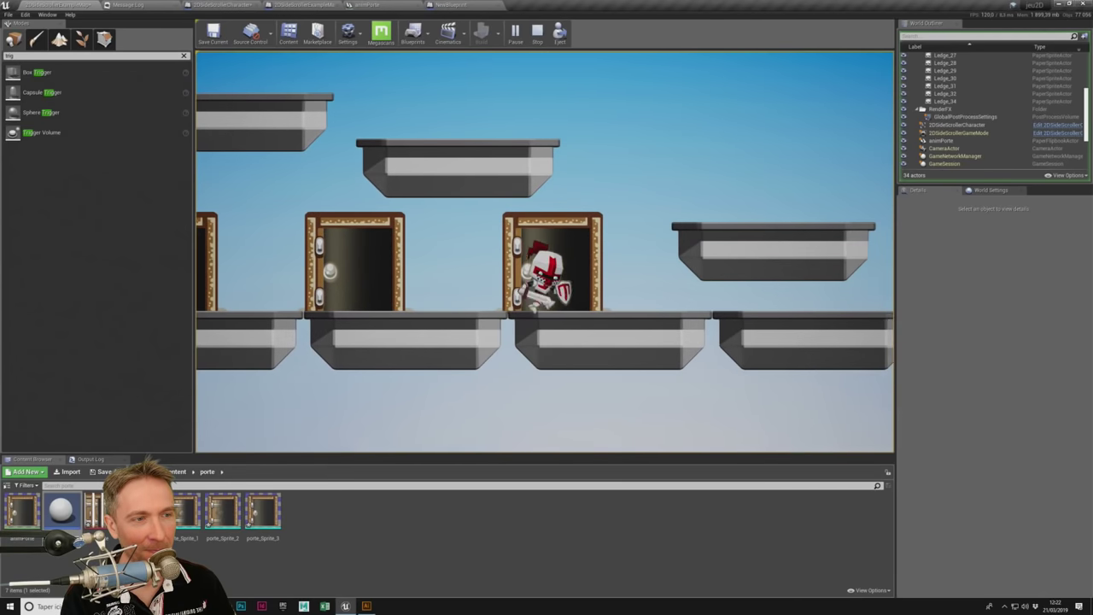
{"action": "key", "text": "a"}
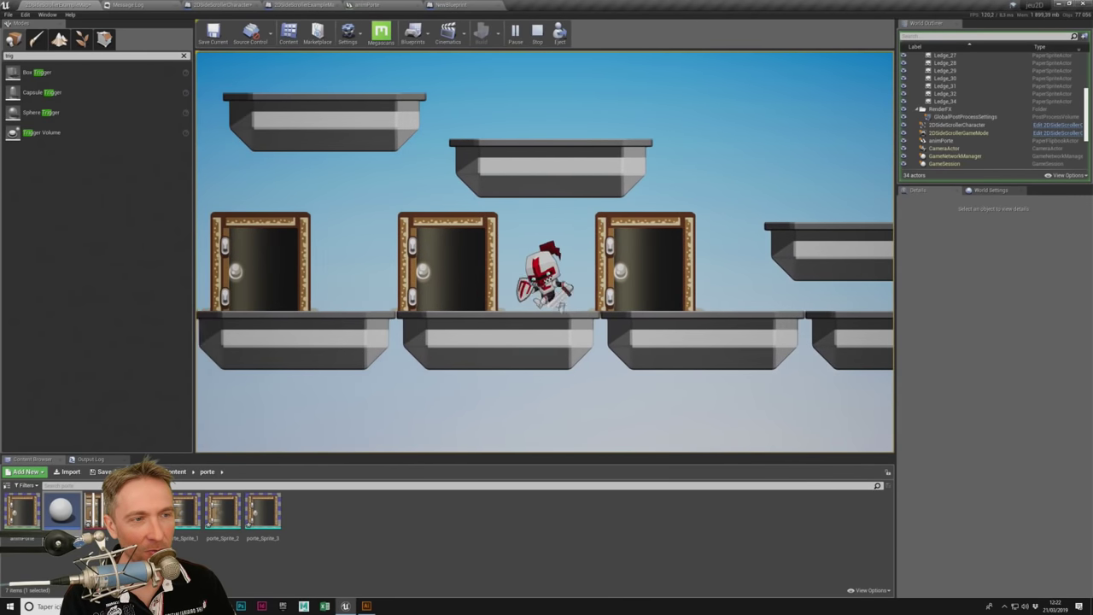
{"action": "key", "text": "Escape"}
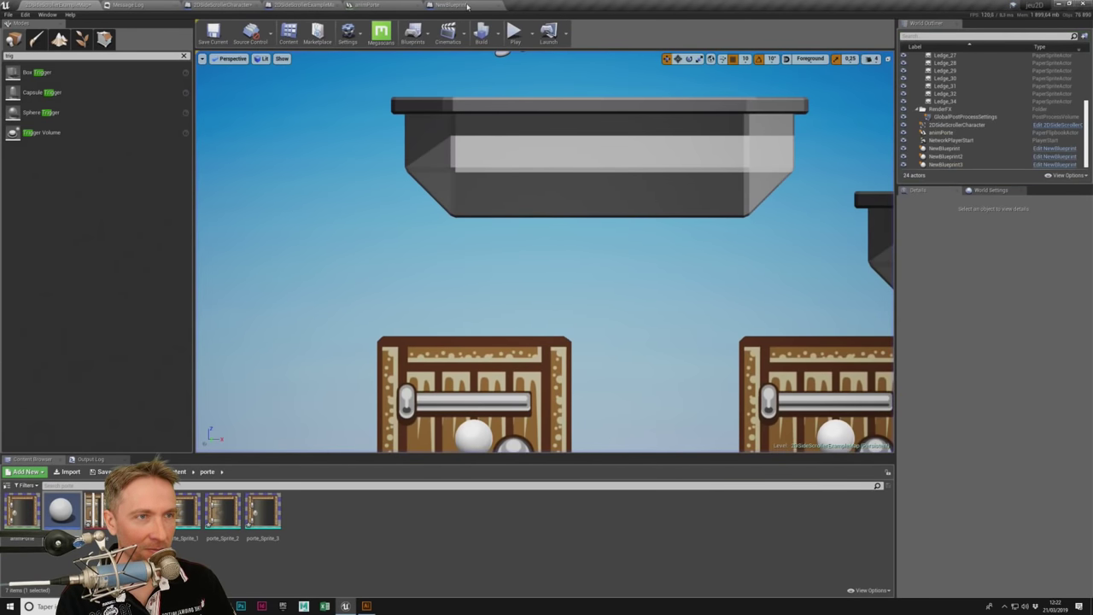
{"action": "left_click", "coordinate": [467, 5]}
Step: Change the end-overlap Set Play Rate's New Rate from -1.0 back to 1.0
{"action": "left_click", "coordinate": [523, 307]}
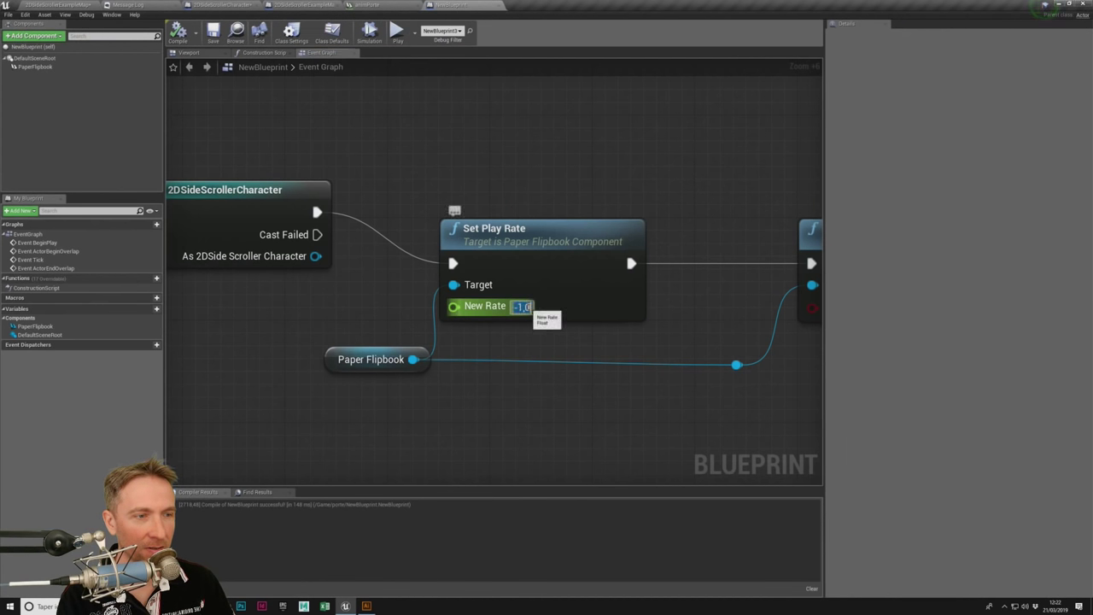
{"action": "left_click", "coordinate": [672, 312]}
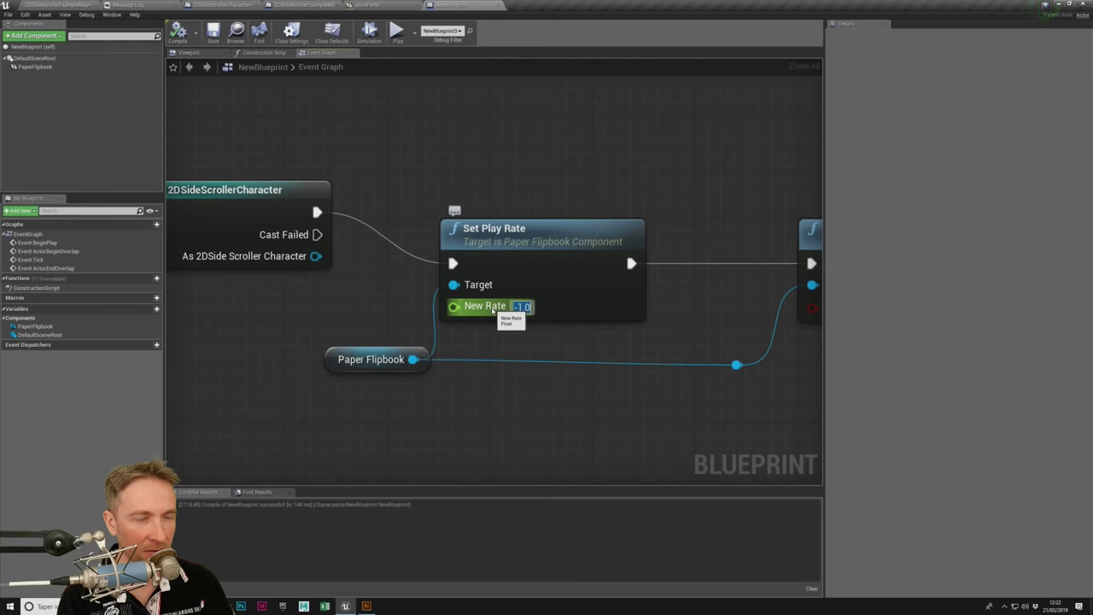
{"action": "right_click_drag", "start_coordinate": [537, 173], "coordinate": [460, 173]}
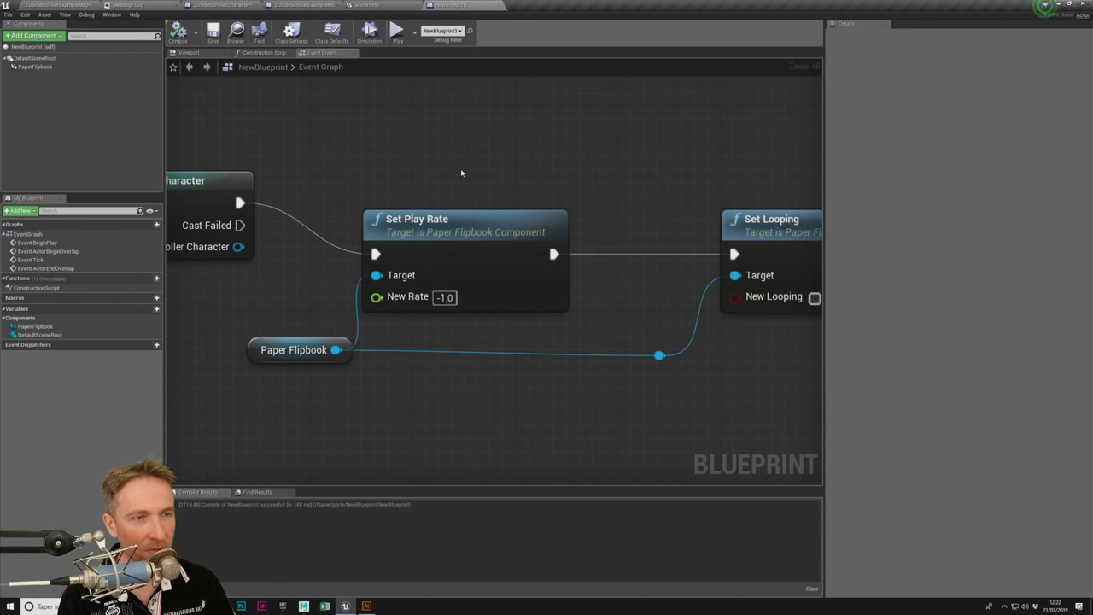
{"action": "left_click", "coordinate": [480, 254]}
{"action": "left_click", "coordinate": [445, 298]}
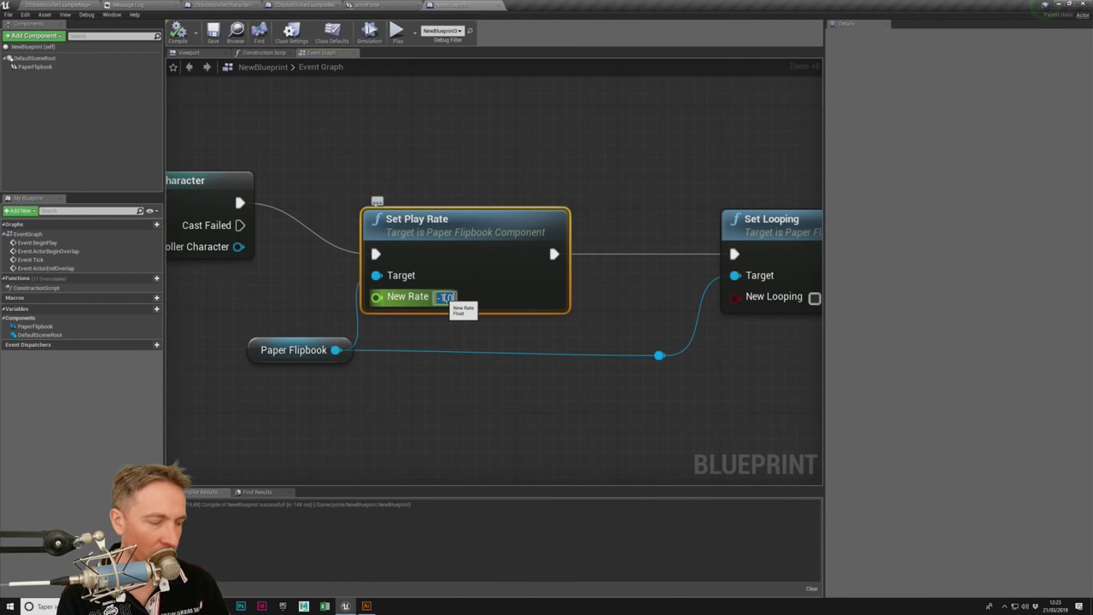
{"action": "type", "text": "1"}
{"action": "key", "text": "Return"}
Step: Move Set Looping aside and search 'play' among actions from the Paper Flipbook wire
{"action": "right_click_drag", "start_coordinate": [775, 221], "coordinate": [556, 208]}
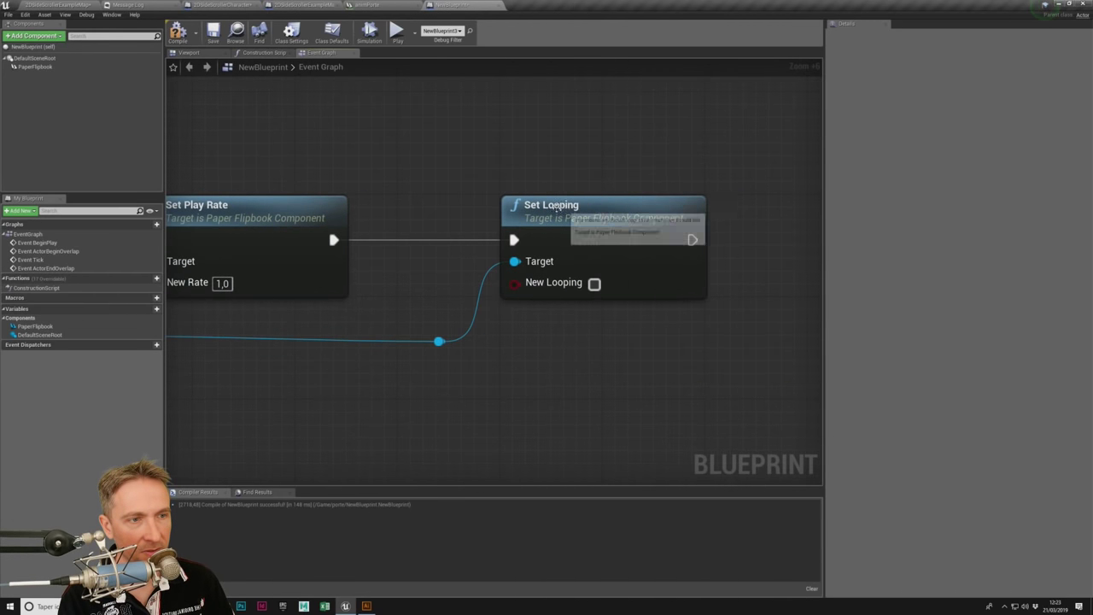
{"action": "left_click_drag", "start_coordinate": [555, 208], "coordinate": [655, 207]}
{"action": "right_click_drag", "start_coordinate": [302, 336], "coordinate": [499, 340]}
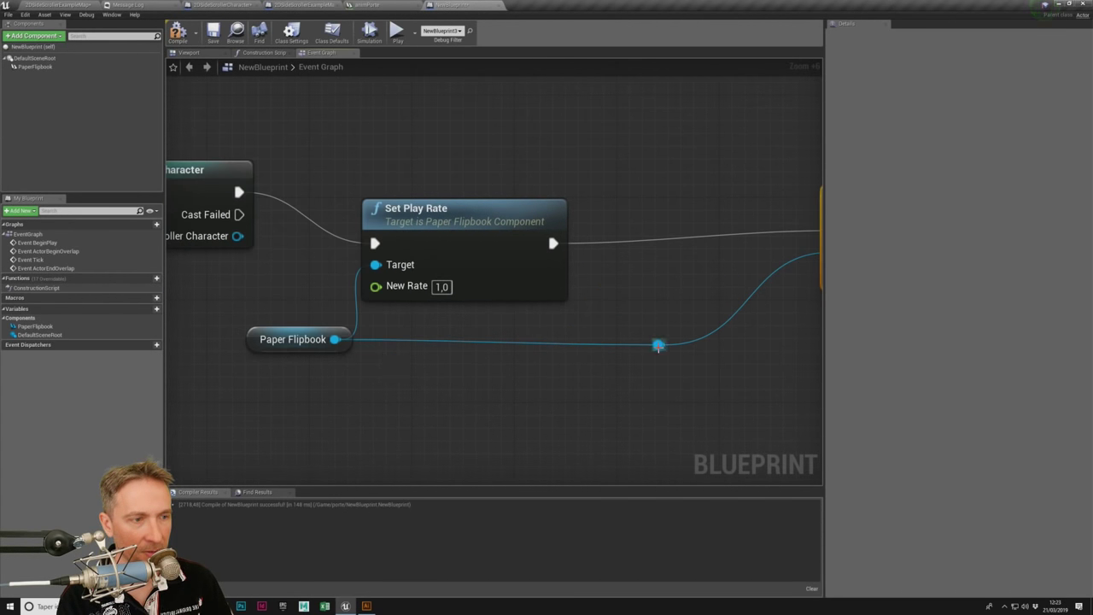
{"action": "left_click_drag", "start_coordinate": [657, 345], "coordinate": [692, 384]}
{"action": "type", "text": "play"}
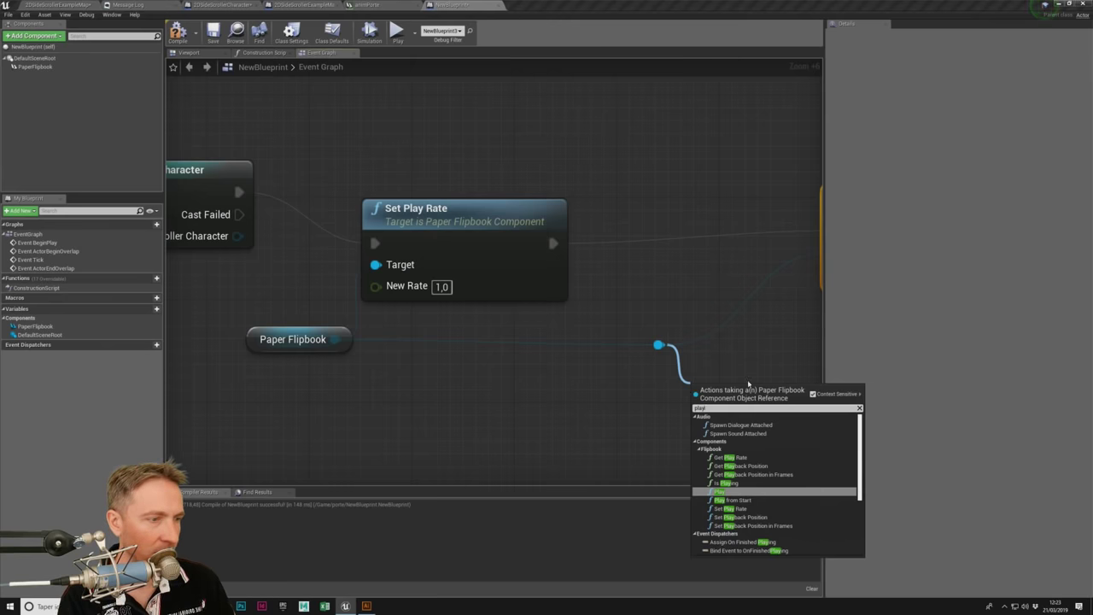
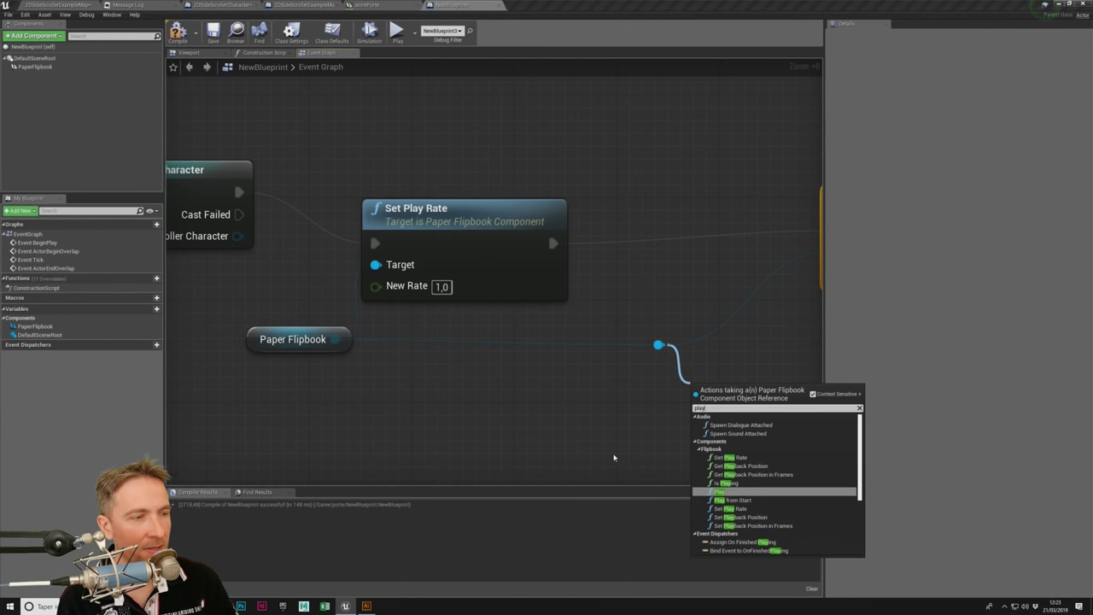
Step: Dismiss the action search, check the animPorte flipbook, then return to Set Play Rate's New Rate field
{"action": "scroll", "coordinate": [724, 452], "scroll_direction": "down", "scroll_amount": 3}
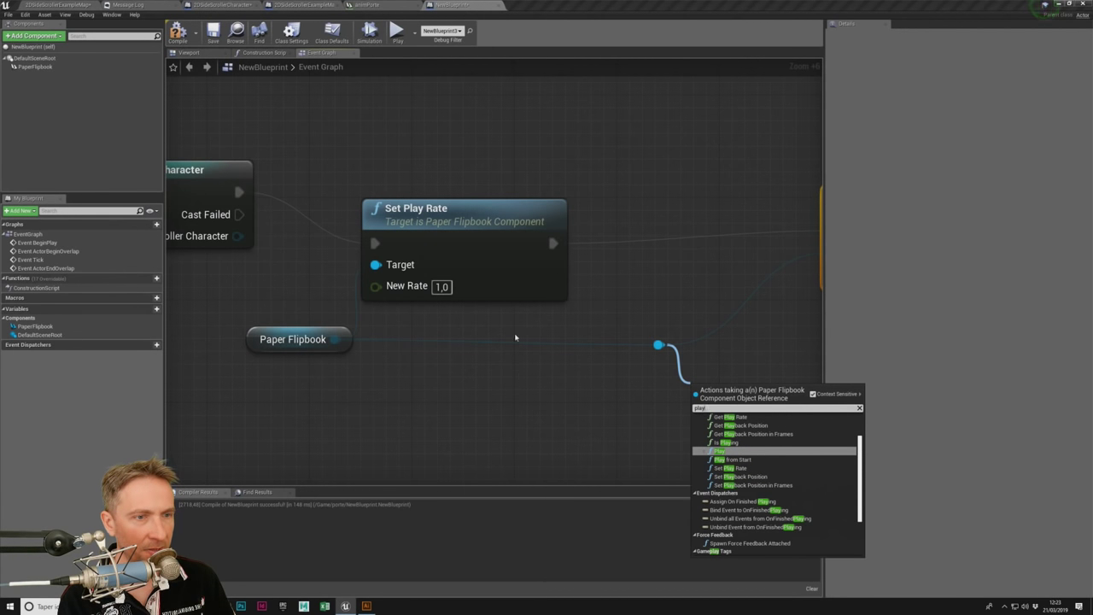
{"action": "left_click", "coordinate": [443, 287]}
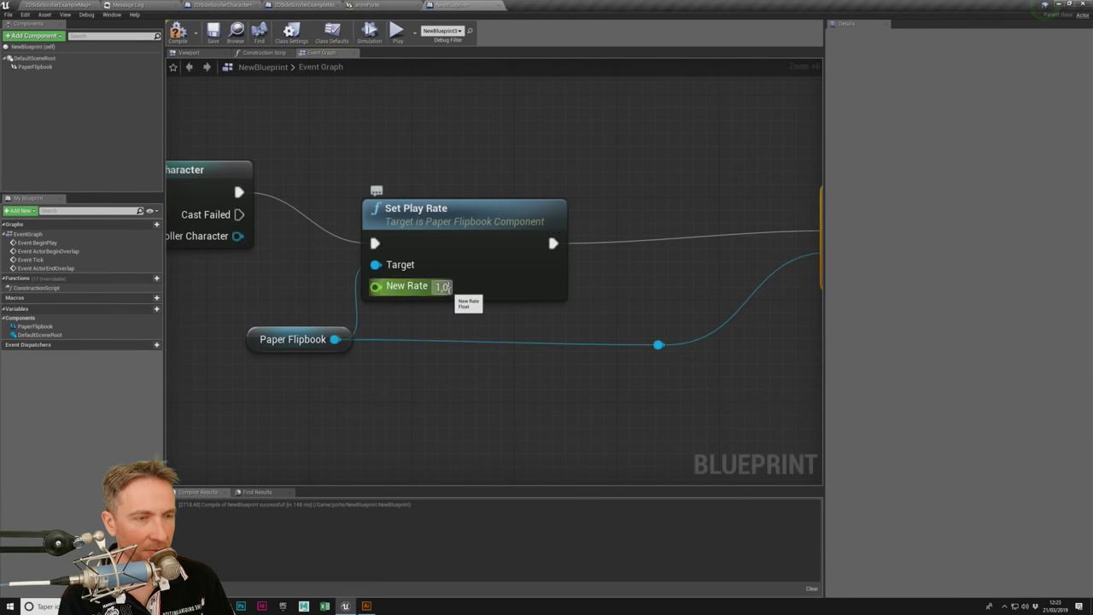
{"action": "left_click", "coordinate": [444, 287]}
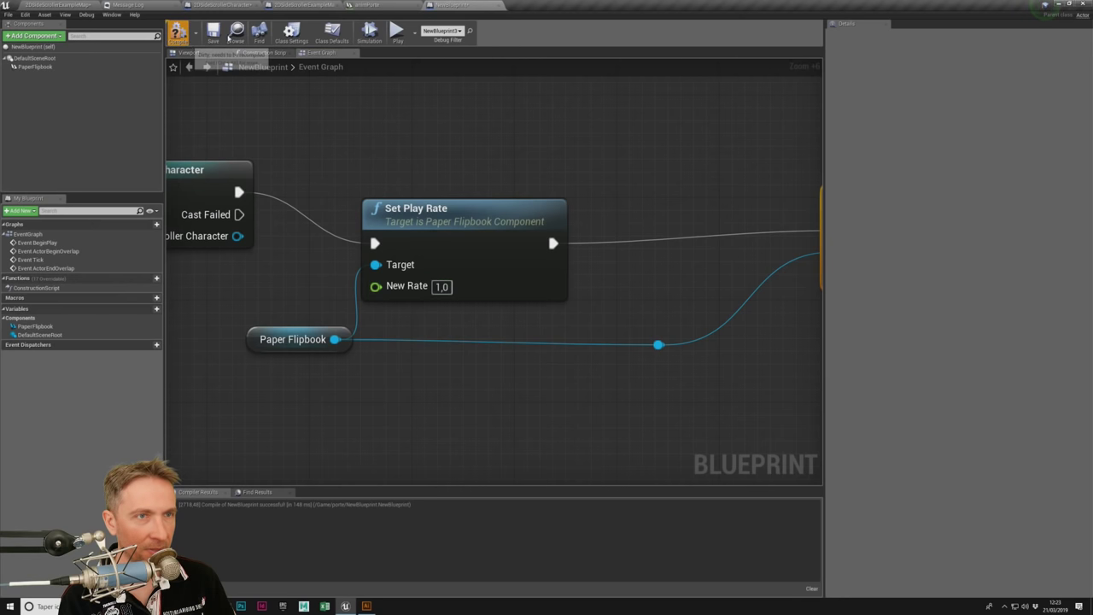
{"action": "left_click", "coordinate": [367, 5]}
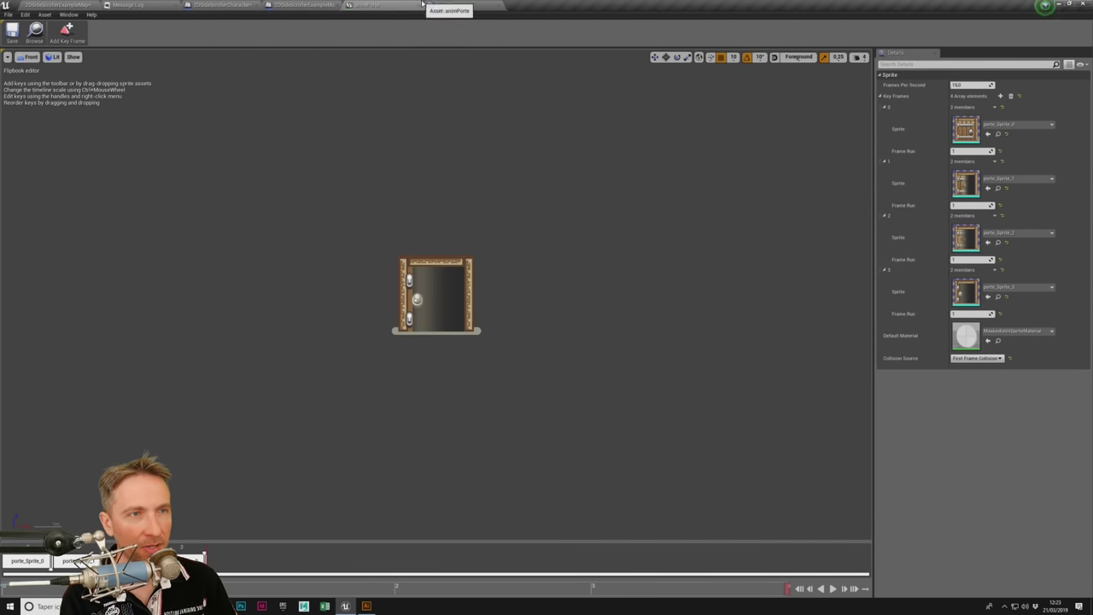
{"action": "left_click", "coordinate": [453, 5]}
{"action": "left_click", "coordinate": [442, 287]}
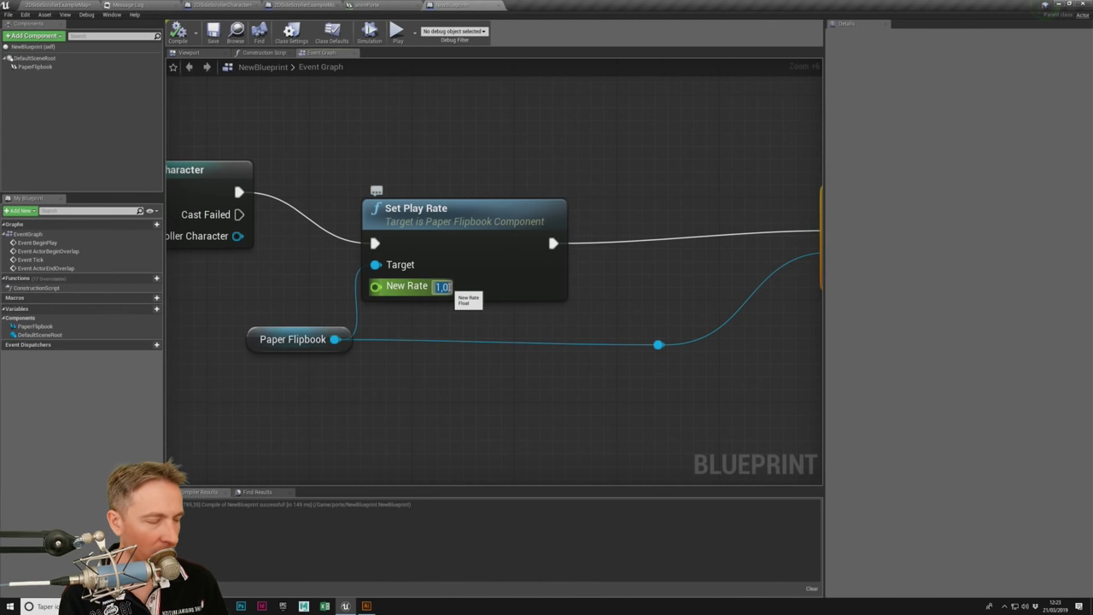
Step: Set Set Play Rate's New Rate to 2 and compile the blueprint
{"action": "type", "text": "2"}
{"action": "key", "text": "Return"}
{"action": "left_click", "coordinate": [177, 32]}
Step: Insert a Print String node after the Cast in the end-overlap chain
{"action": "right_click_drag", "start_coordinate": [367, 154], "coordinate": [541, 186]}
{"action": "scroll", "coordinate": [541, 186], "scroll_direction": "down", "scroll_amount": 4}
{"action": "left_click_drag", "start_coordinate": [485, 177], "coordinate": [291, 214]}
{"action": "left_click_drag", "start_coordinate": [392, 199], "coordinate": [215, 190]}
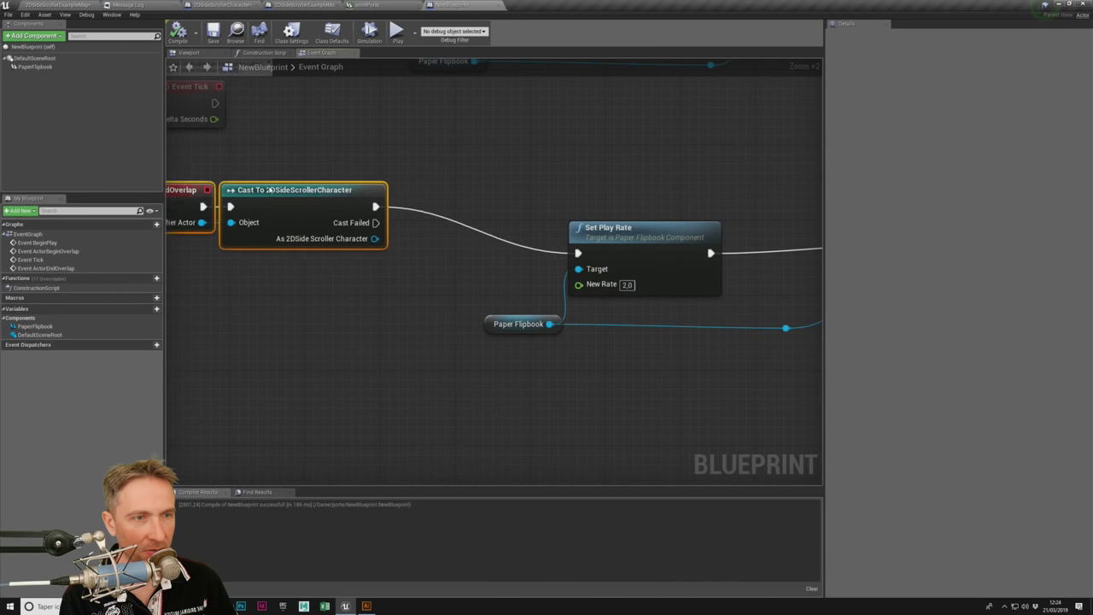
{"action": "right_click_drag", "start_coordinate": [305, 215], "coordinate": [368, 269]}
{"action": "left_click_drag", "start_coordinate": [363, 260], "coordinate": [413, 258]}
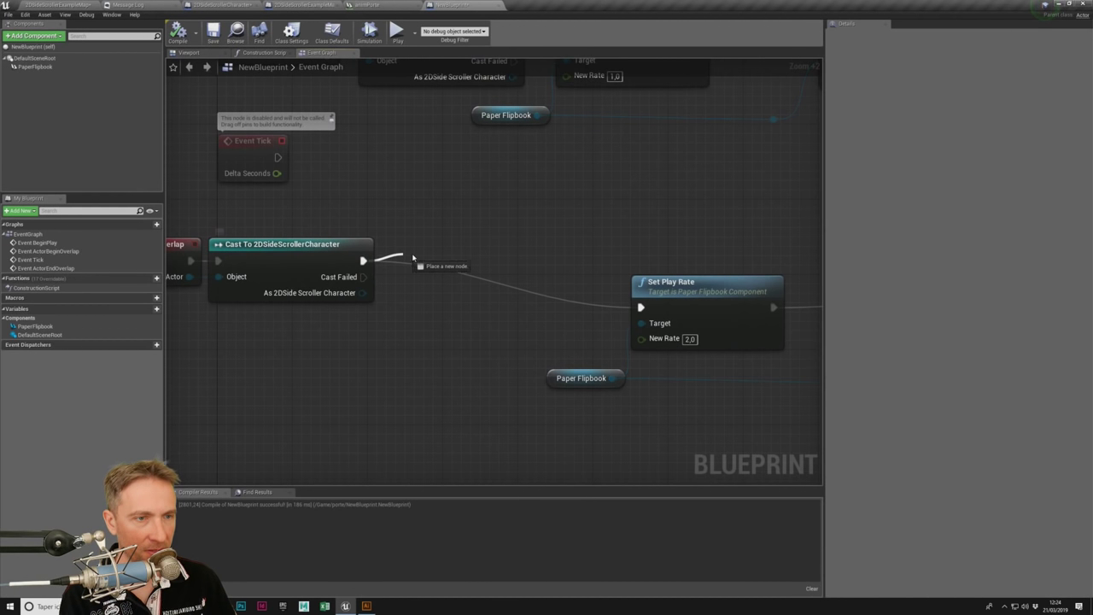
{"action": "type", "text": "print"}
{"action": "key", "text": "Return"}
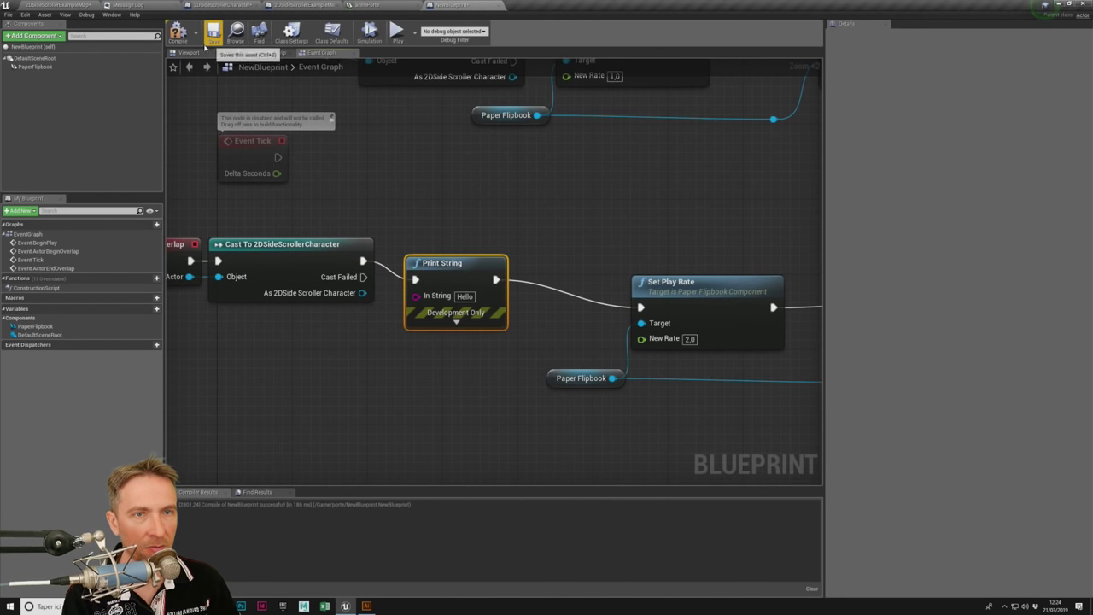
Step: Play-test the level by walking the character past the doors and back, then stop
{"action": "left_click", "coordinate": [397, 31]}
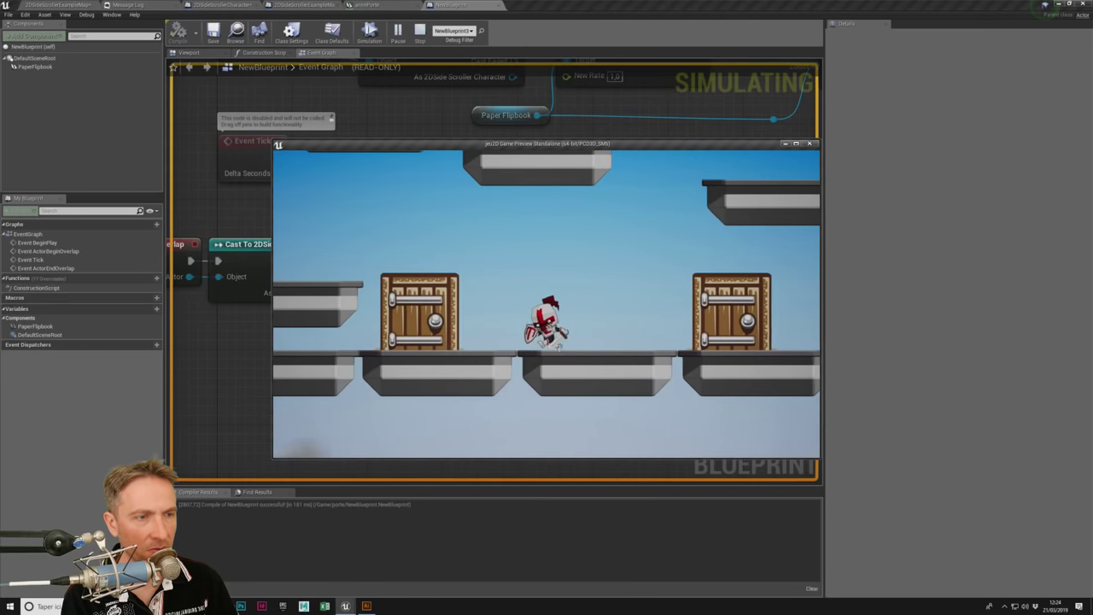
{"action": "key", "text": "a"}
{"action": "key", "text": "d"}
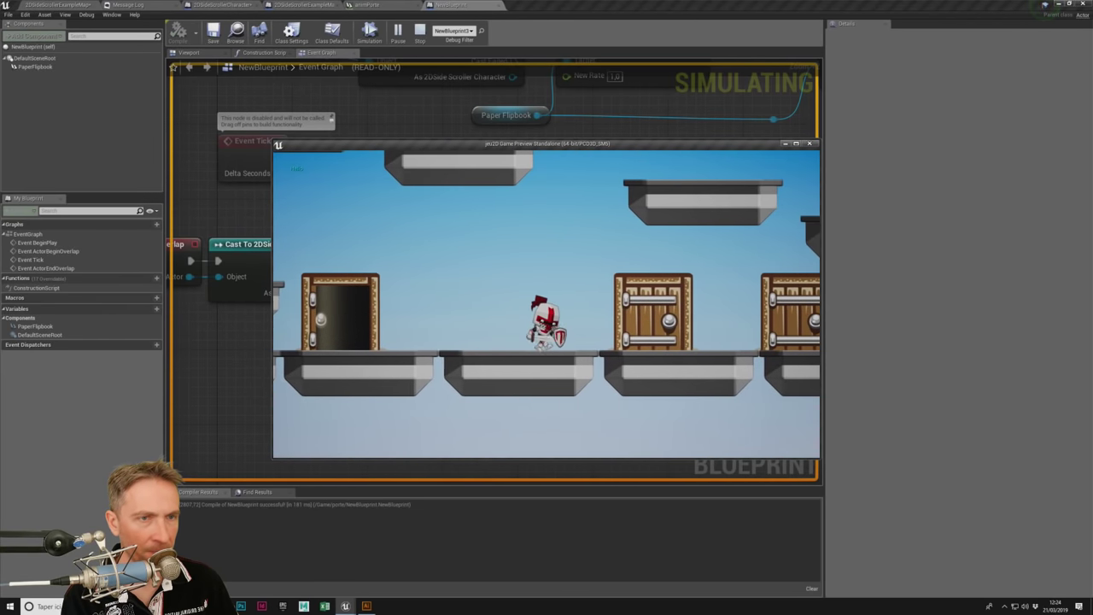
{"action": "key", "text": "a"}
{"action": "key", "text": "d"}
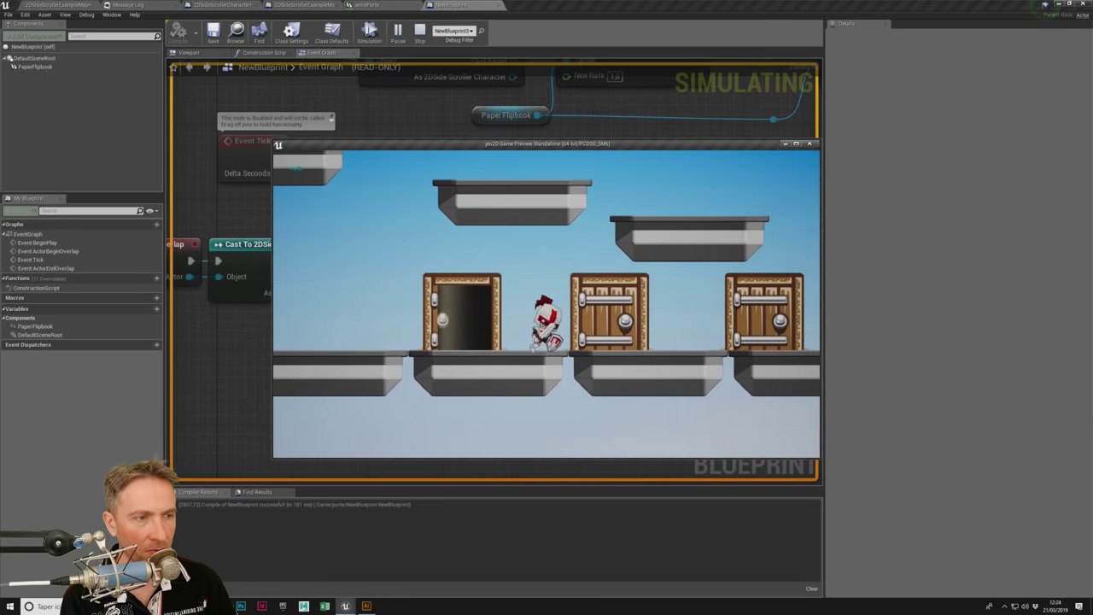
{"action": "key", "text": "Escape"}
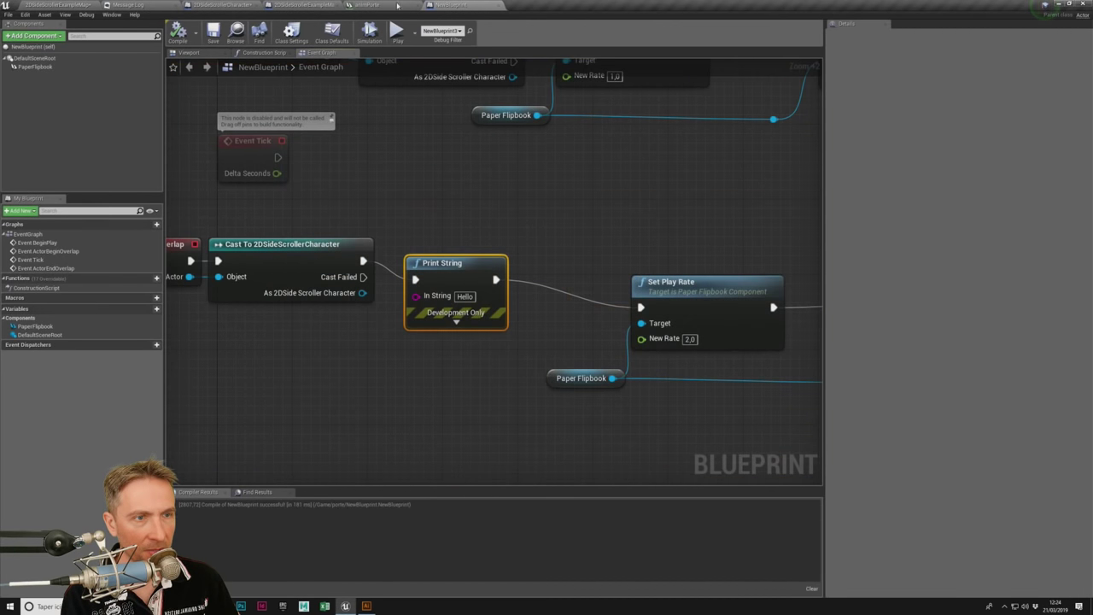
{"action": "right_click_drag", "start_coordinate": [574, 273], "coordinate": [392, 233]}
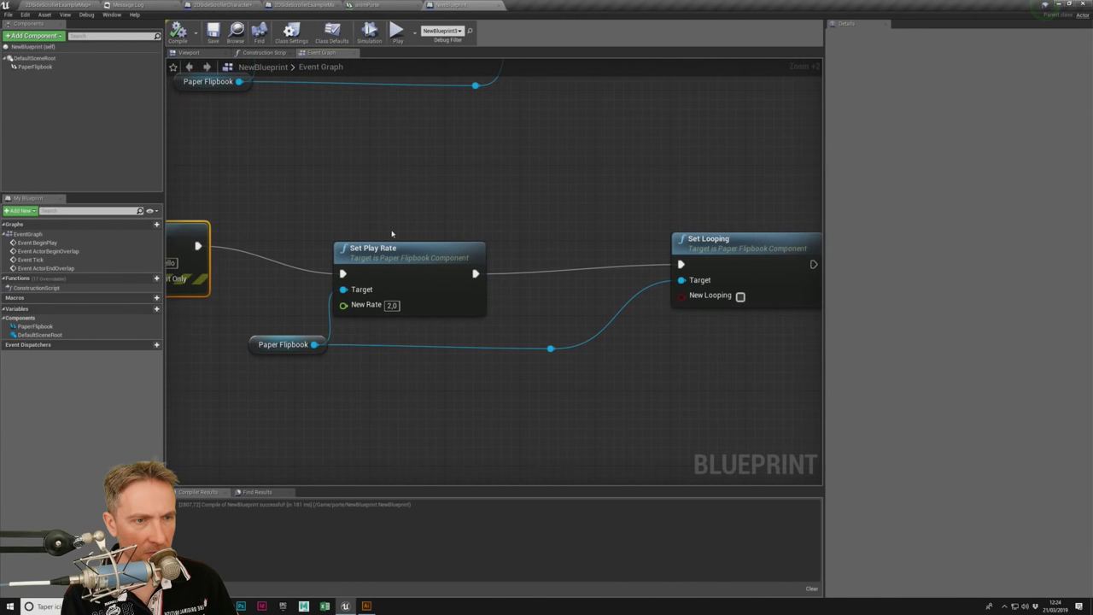
Step: Set the end-overlap New Rate to -1 and turn on New Looping
{"action": "type", "text": "1"}
{"action": "key", "text": "Return"}
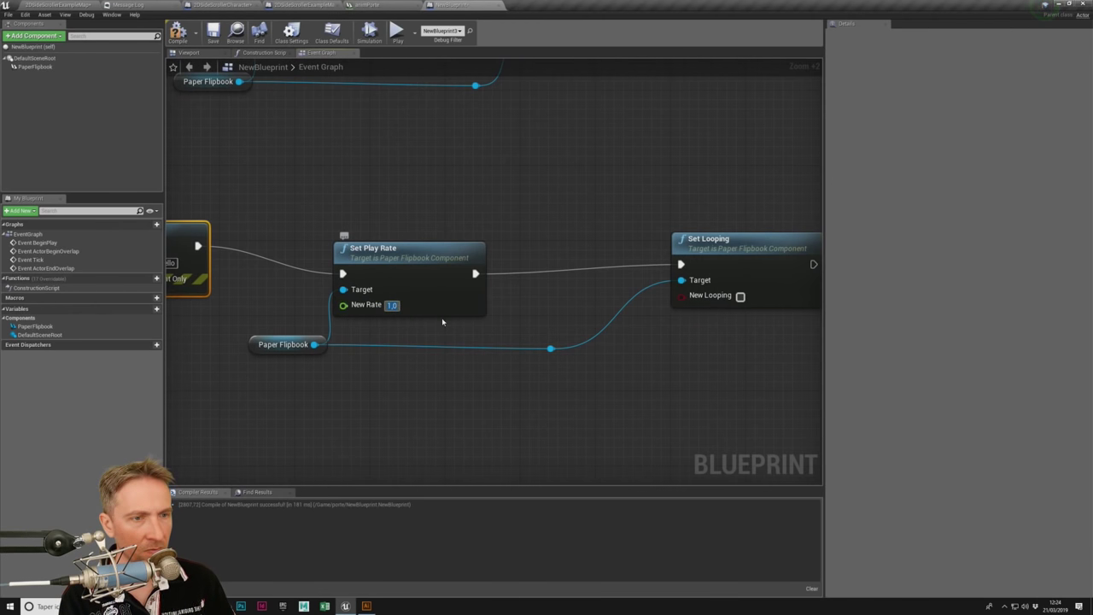
{"action": "left_click", "coordinate": [397, 193]}
{"action": "right_click_drag", "start_coordinate": [433, 222], "coordinate": [417, 218]}
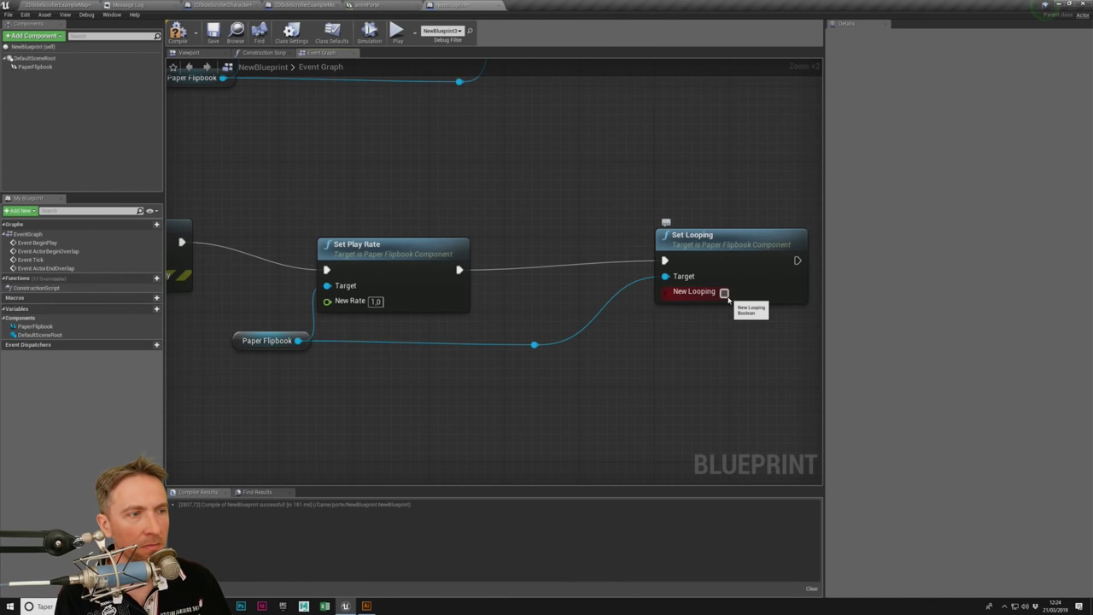
{"action": "left_click", "coordinate": [725, 293]}
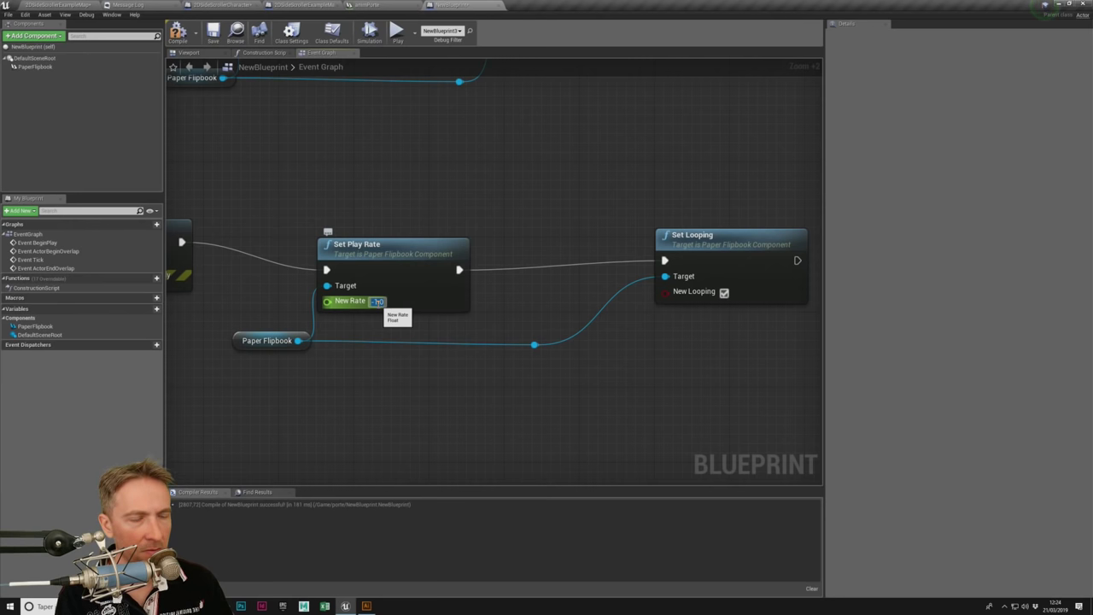
{"action": "key", "text": "Return"}
Step: Rewire the exec chain so Set Looping runs before Set Play Rate
{"action": "left_click", "coordinate": [664, 259], "text": "alt"}
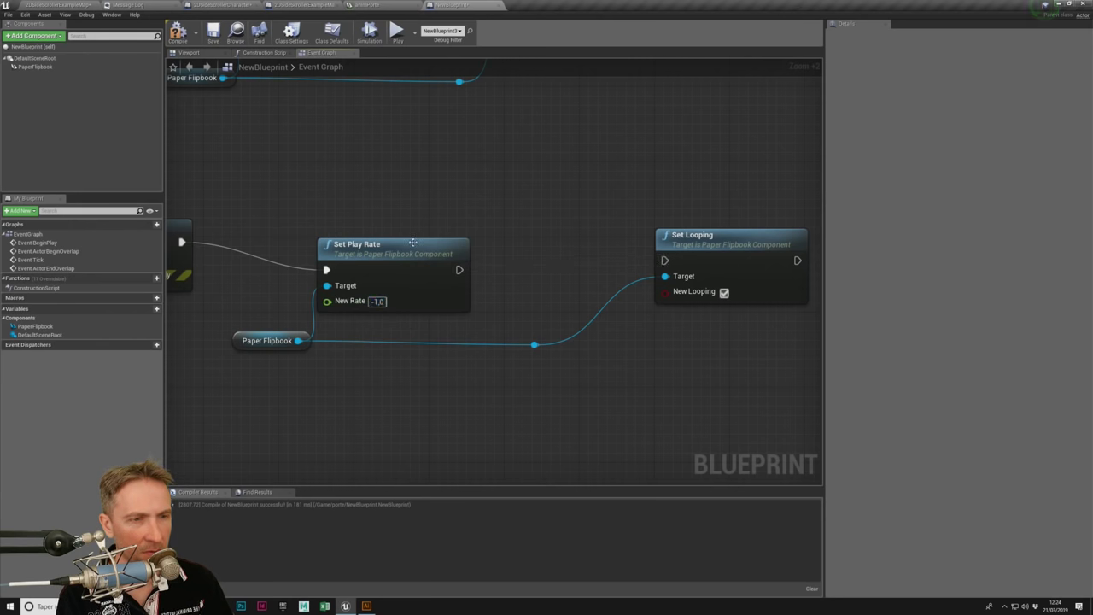
{"action": "left_click_drag", "start_coordinate": [412, 243], "coordinate": [562, 215]}
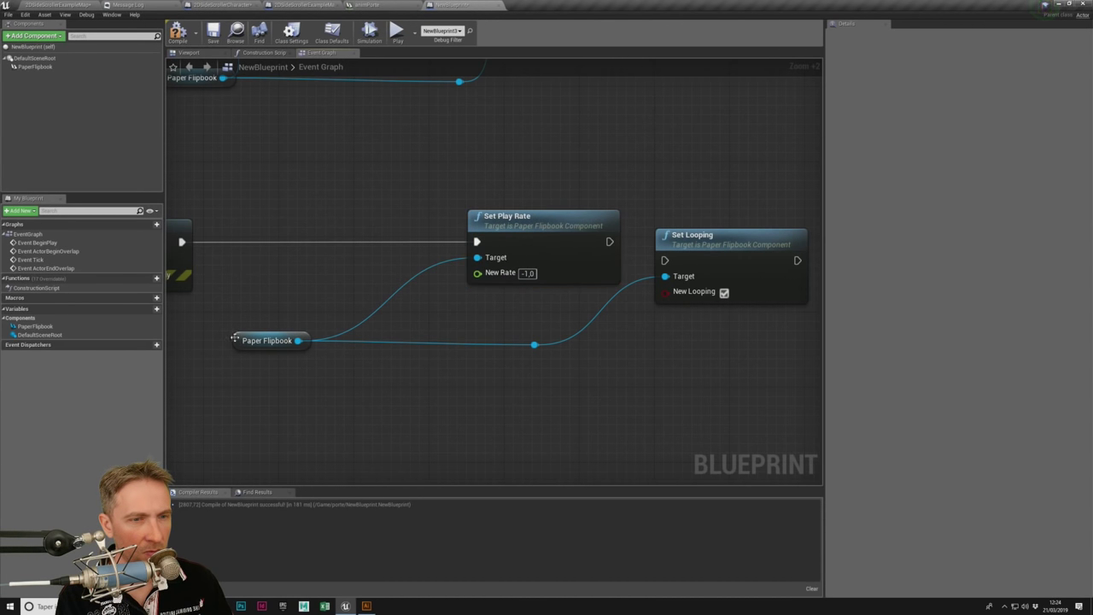
{"action": "left_click_drag", "start_coordinate": [235, 339], "coordinate": [366, 340]}
{"action": "left_click_drag", "start_coordinate": [687, 242], "coordinate": [281, 222]}
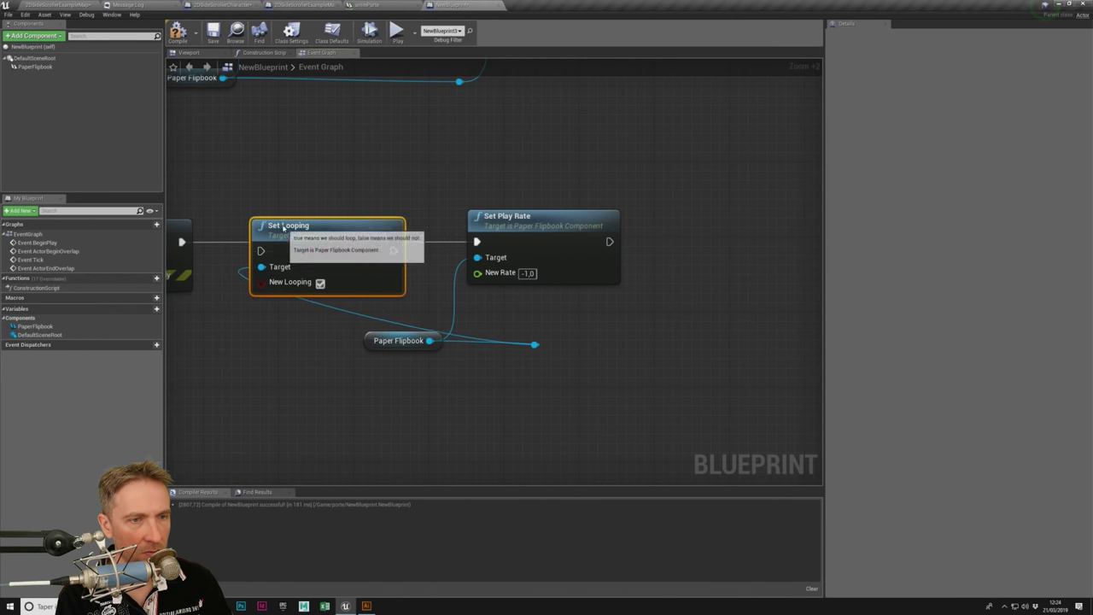
{"action": "left_click_drag", "start_coordinate": [392, 242], "coordinate": [477, 242]}
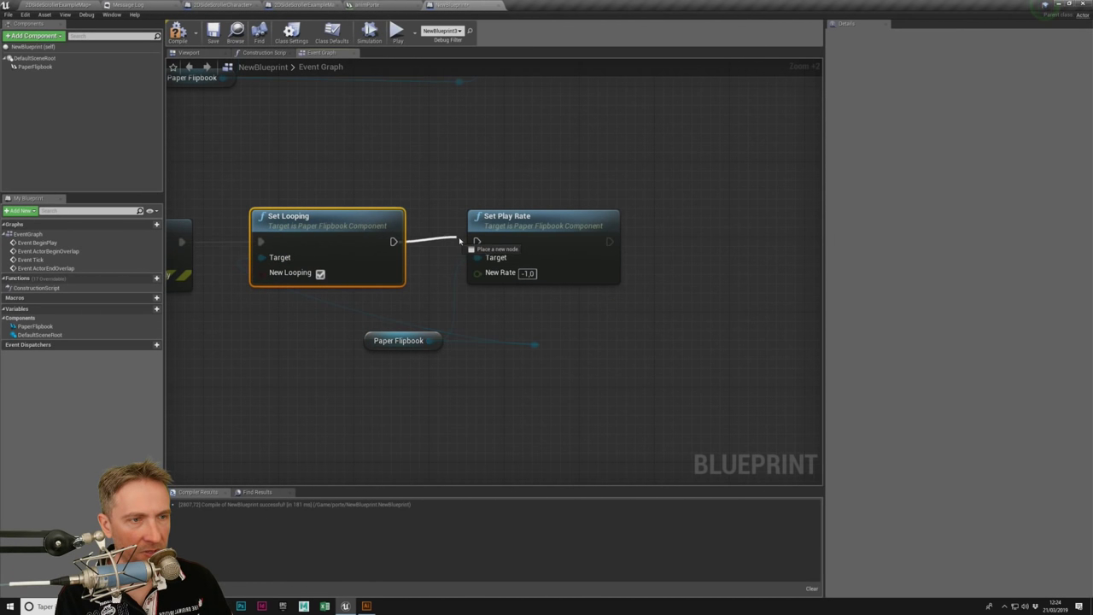
{"action": "mouse_move", "coordinate": [401, 344]}
{"action": "left_mouse_down"}
{"action": "mouse_move", "coordinate": [549, 379]}
{"action": "mouse_move", "coordinate": [586, 351]}
{"action": "left_mouse_up"}
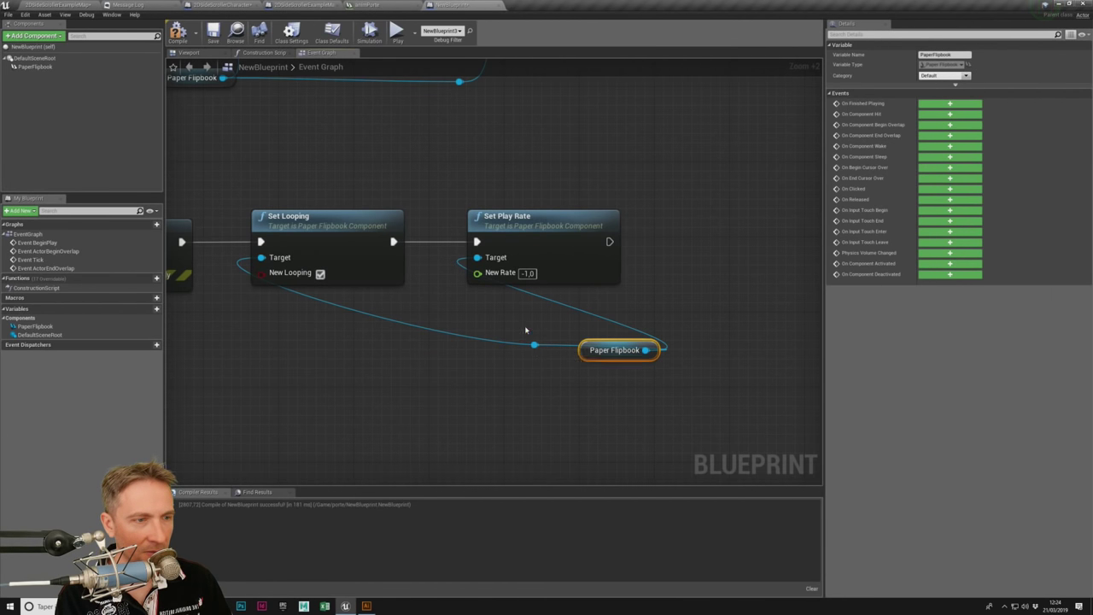
{"action": "left_click", "coordinate": [525, 330]}
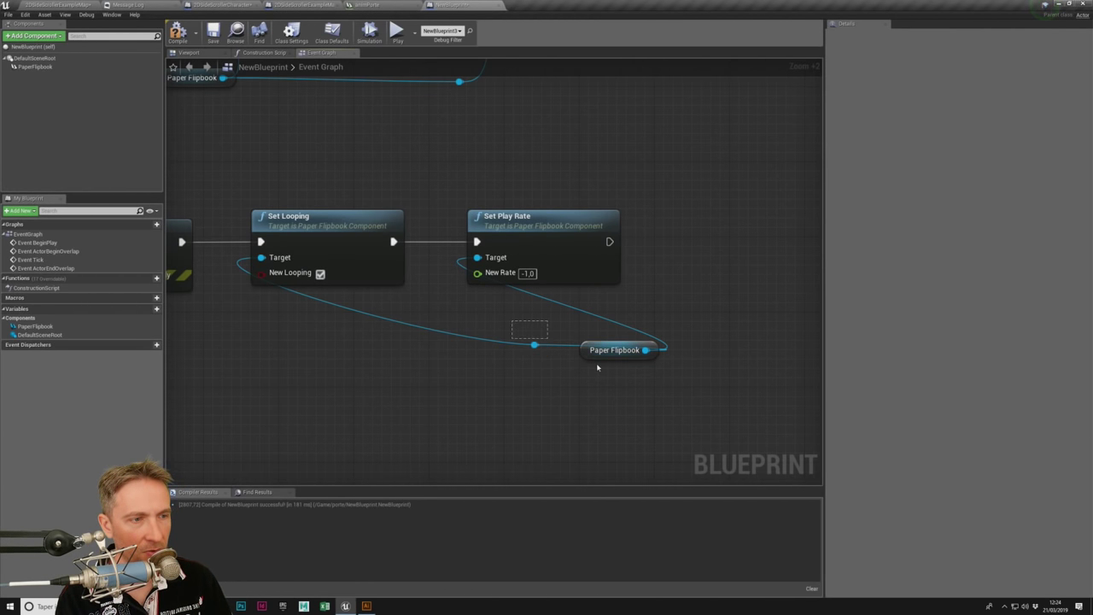
Step: Tuck the Paper Flipbook node and its knot under the chain, then compile
{"action": "left_click_drag", "start_coordinate": [597, 367], "coordinate": [522, 335]}
{"action": "left_click_drag", "start_coordinate": [614, 350], "coordinate": [370, 340]}
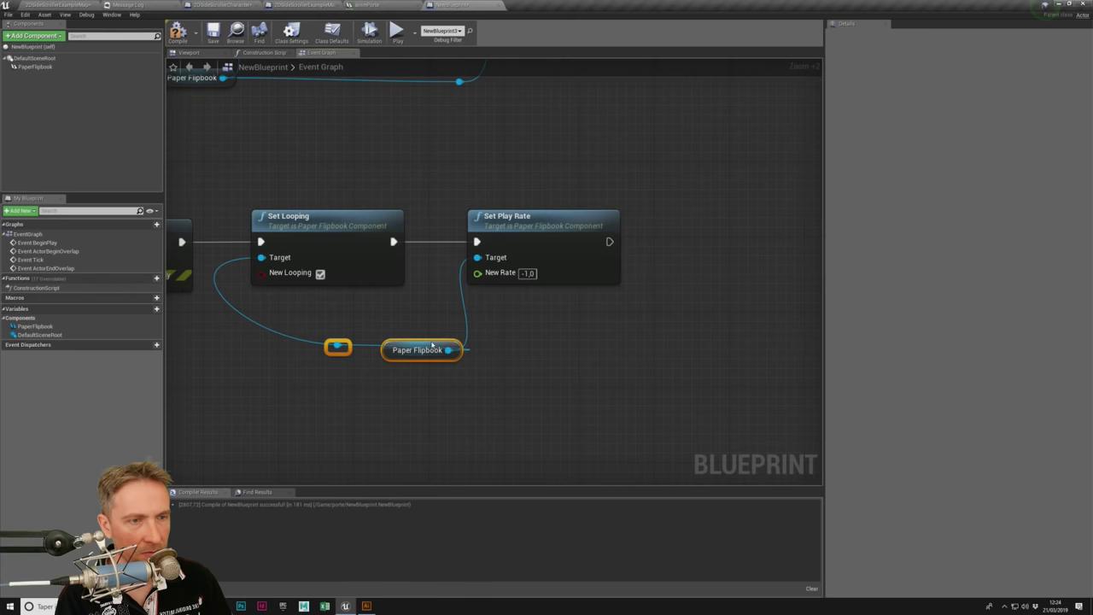
{"action": "left_click", "coordinate": [574, 318]}
{"action": "right_click_drag", "start_coordinate": [574, 318], "coordinate": [697, 368]}
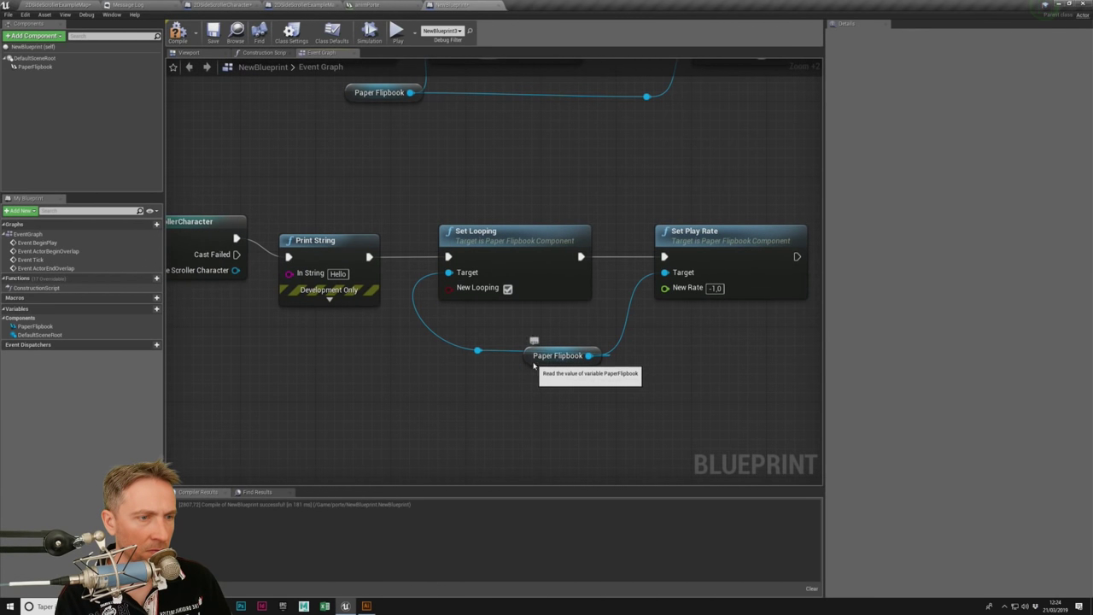
{"action": "left_click_drag", "start_coordinate": [547, 357], "coordinate": [406, 394]}
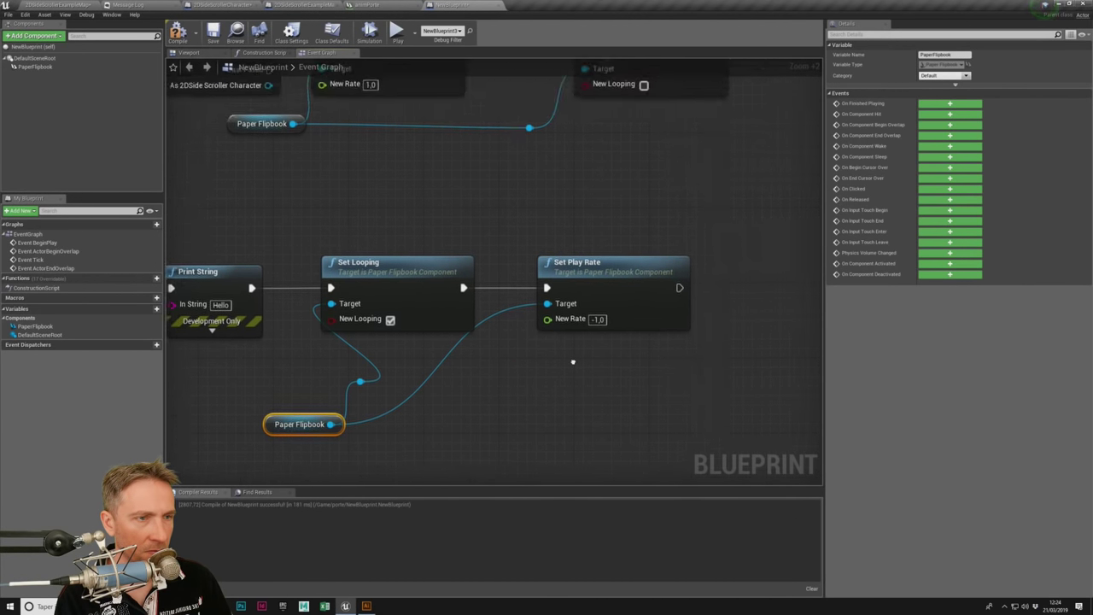
{"action": "right_click_drag", "start_coordinate": [689, 330], "coordinate": [571, 361]}
{"action": "left_click", "coordinate": [178, 35]}
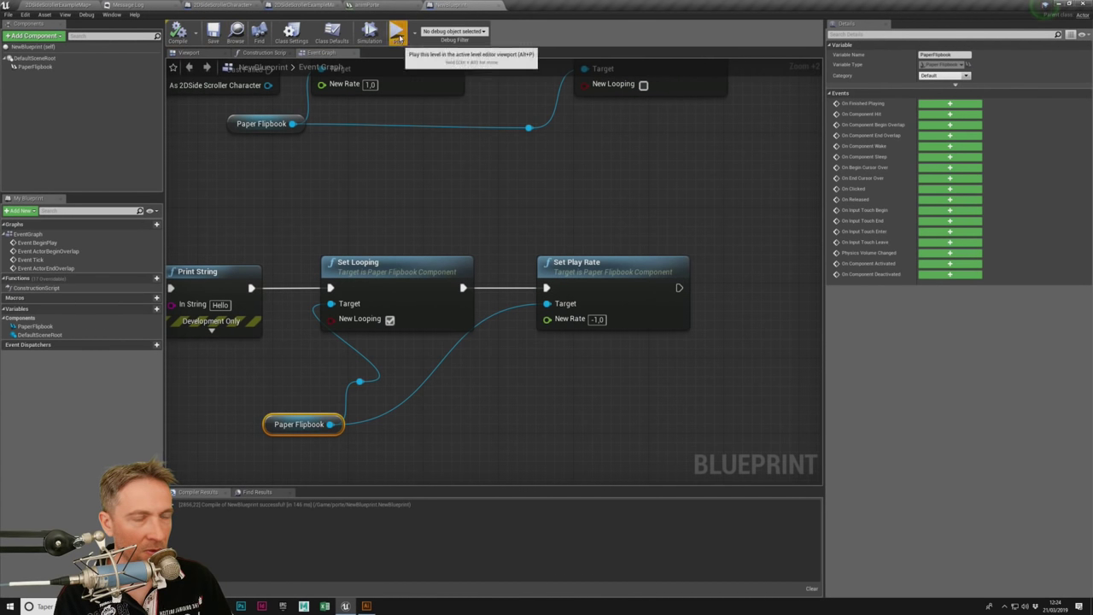
Step: Play-test the reversed door by walking the knight right and left through a doorway, then stop
{"action": "left_click", "coordinate": [397, 34]}
{"action": "key", "text": "Right"}
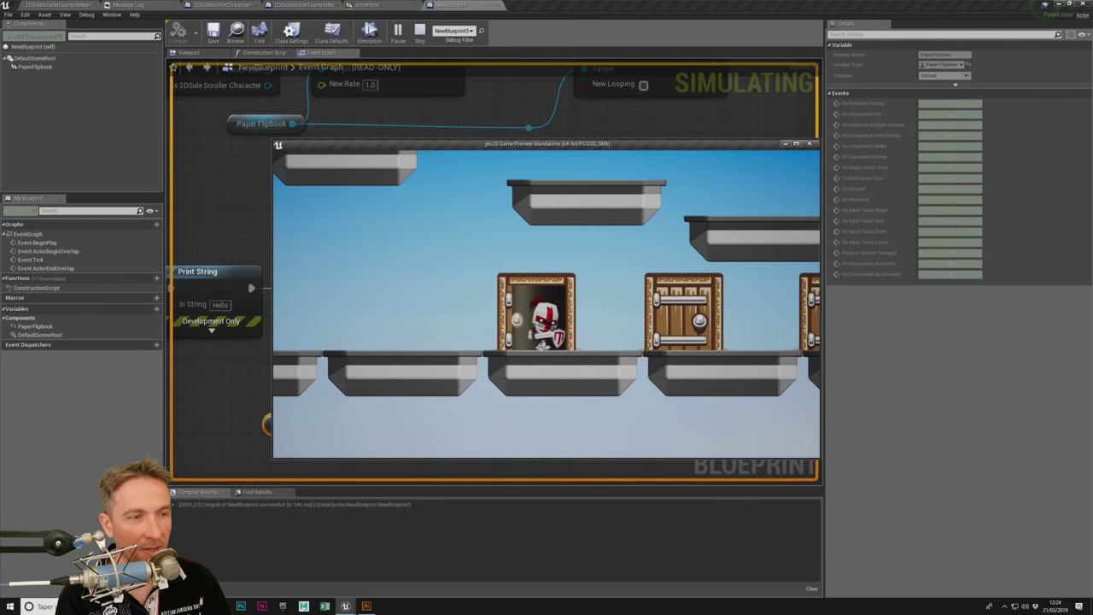
{"action": "key", "text": "Left"}
{"action": "key", "text": "Right"}
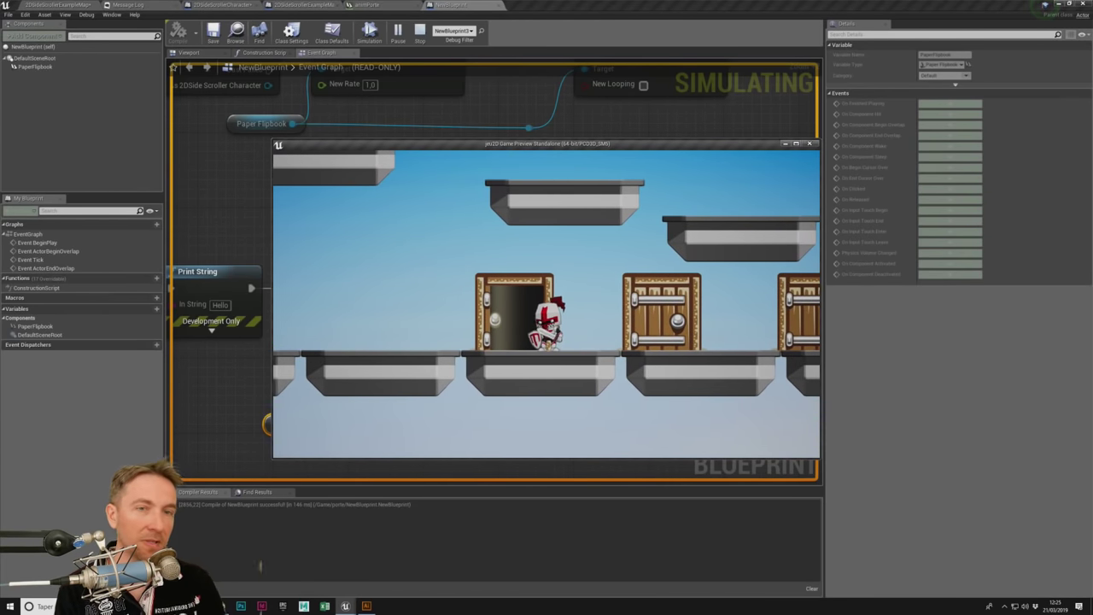
{"action": "key", "text": "Left"}
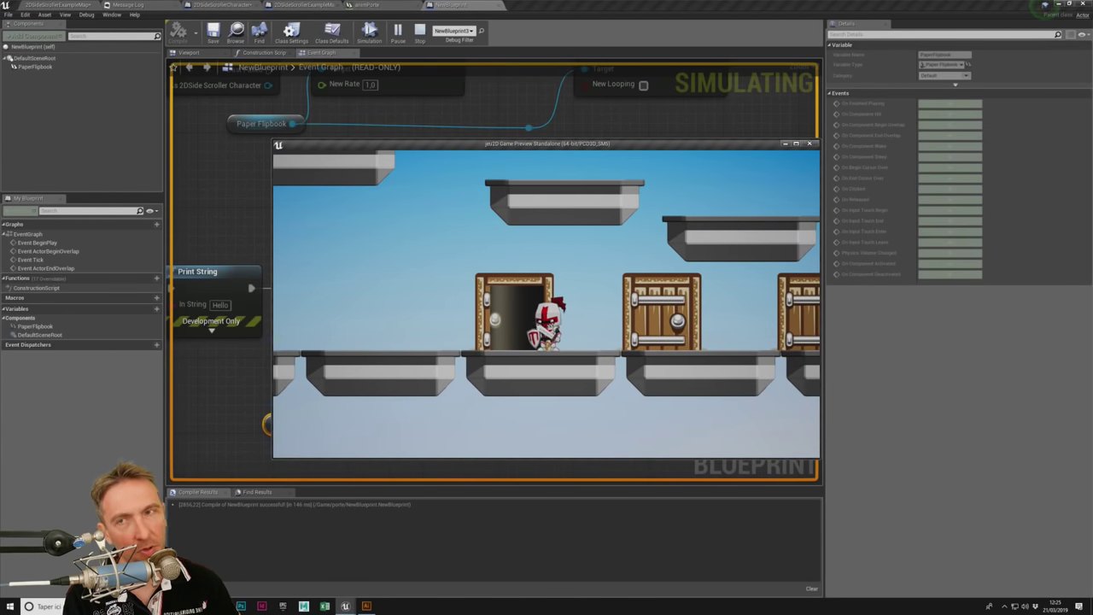
{"action": "key", "text": "Escape"}
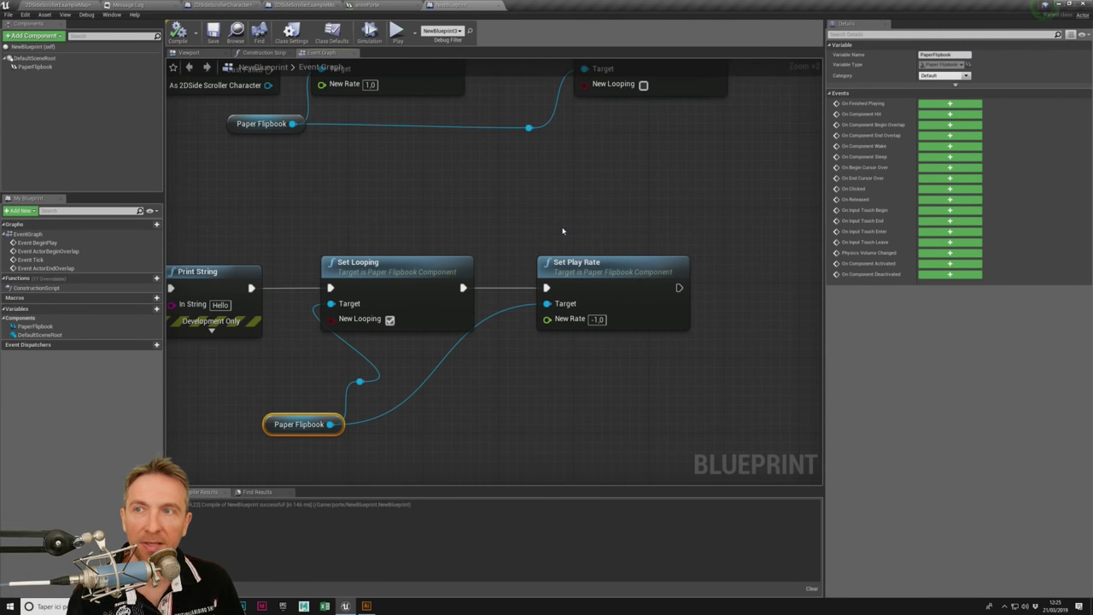
Step: Delete the Set Looping node, slide Set Play Rate into the gap, and compile
{"action": "left_click", "coordinate": [561, 166]}
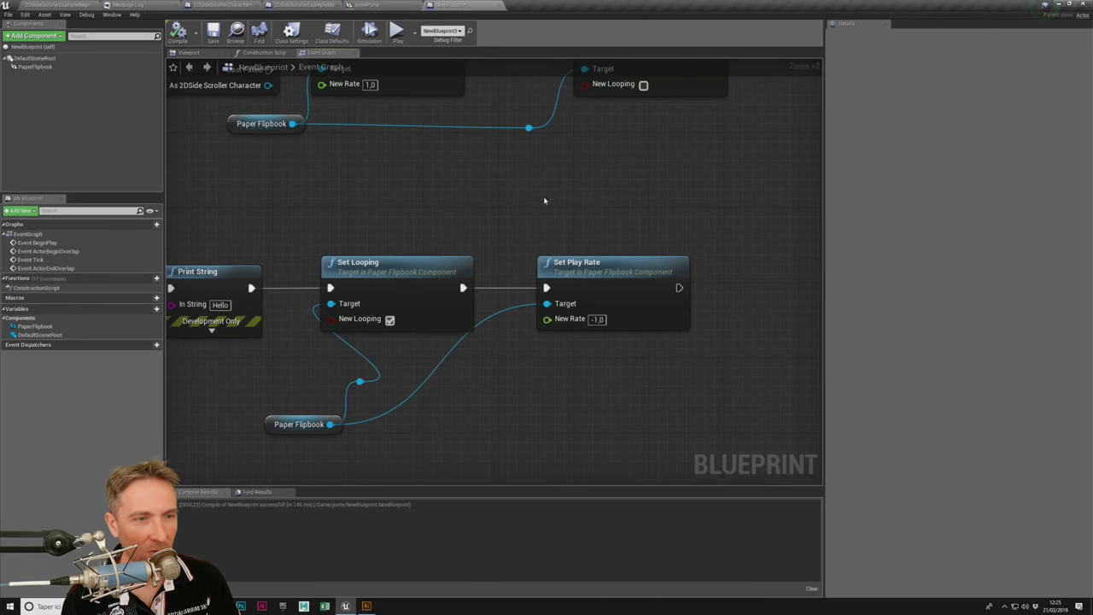
{"action": "right_click_drag", "start_coordinate": [541, 200], "coordinate": [556, 290]}
{"action": "right_click", "coordinate": [565, 366]}
{"action": "key", "text": "Escape"}
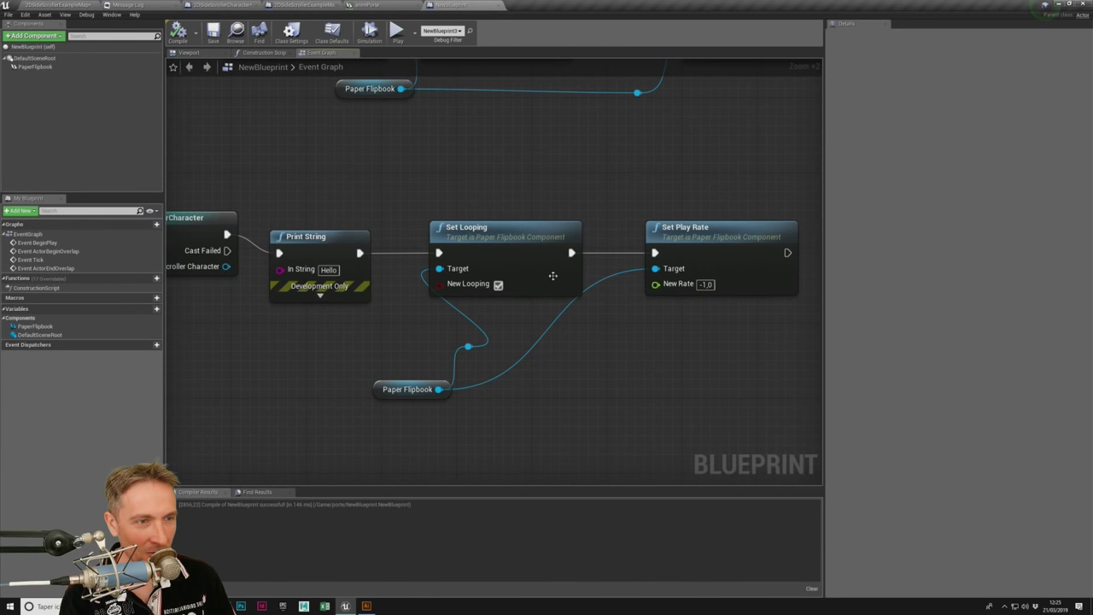
{"action": "left_click_drag", "start_coordinate": [487, 194], "coordinate": [479, 302]}
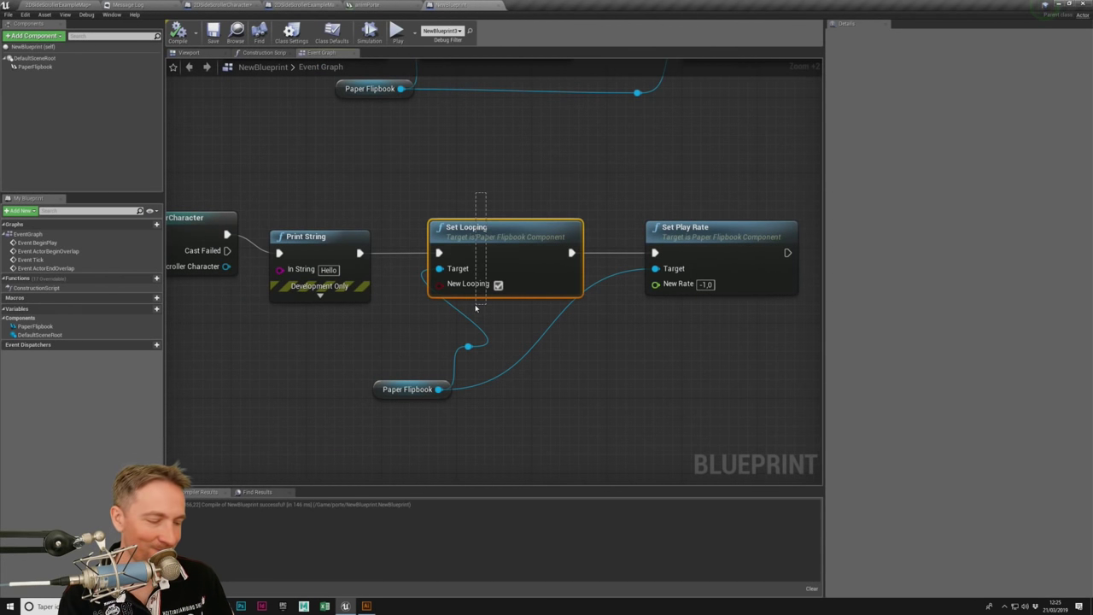
{"action": "key", "text": "Delete"}
{"action": "left_click_drag", "start_coordinate": [454, 459], "coordinate": [450, 402]}
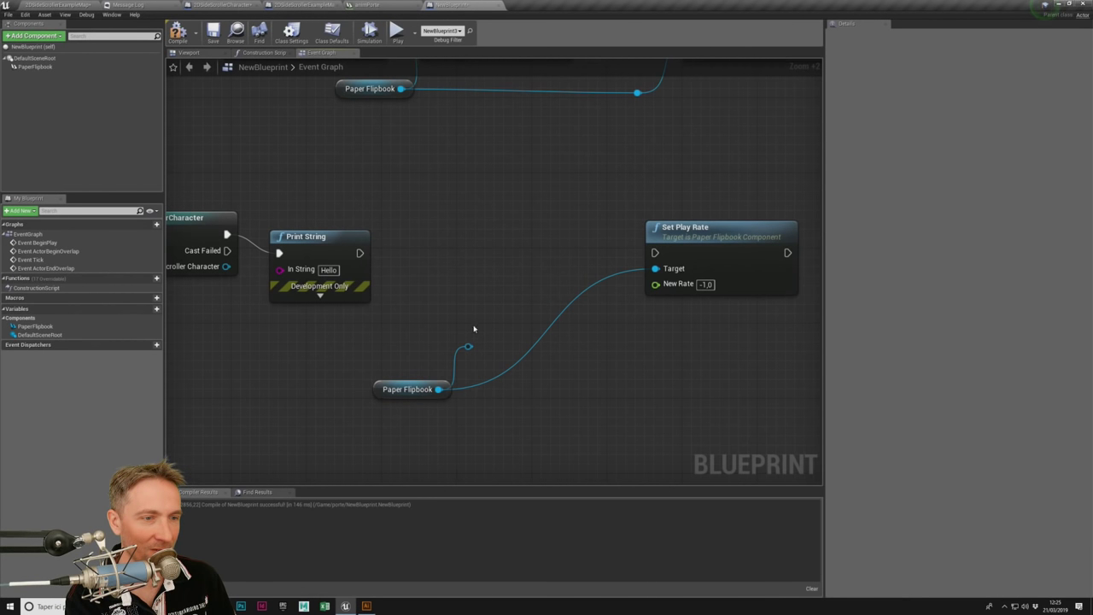
{"action": "left_click_drag", "start_coordinate": [712, 256], "coordinate": [562, 294]}
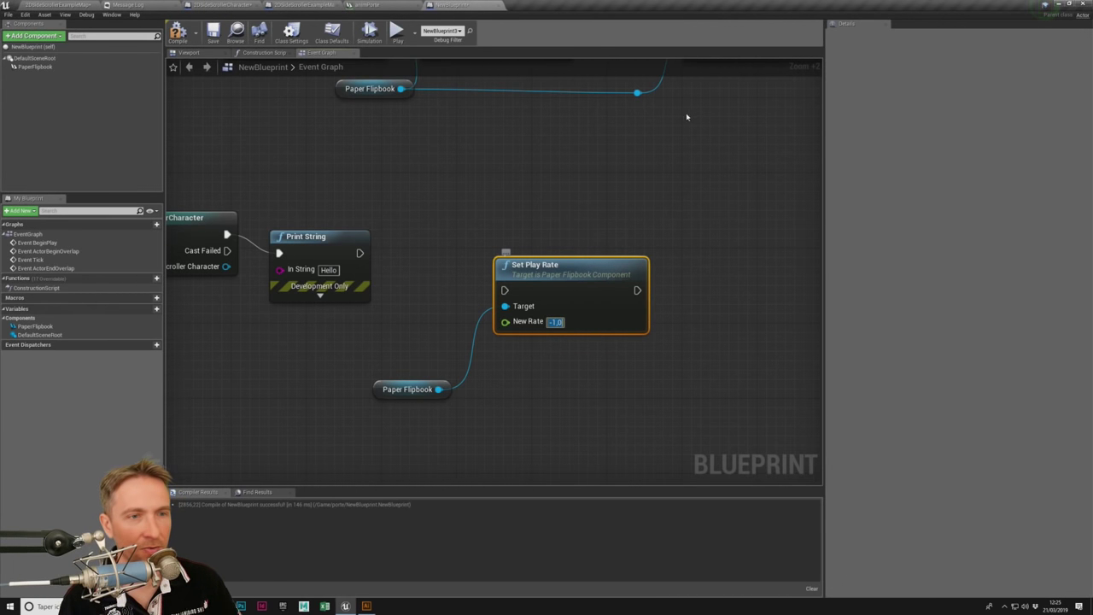
{"action": "left_click", "coordinate": [179, 32]}
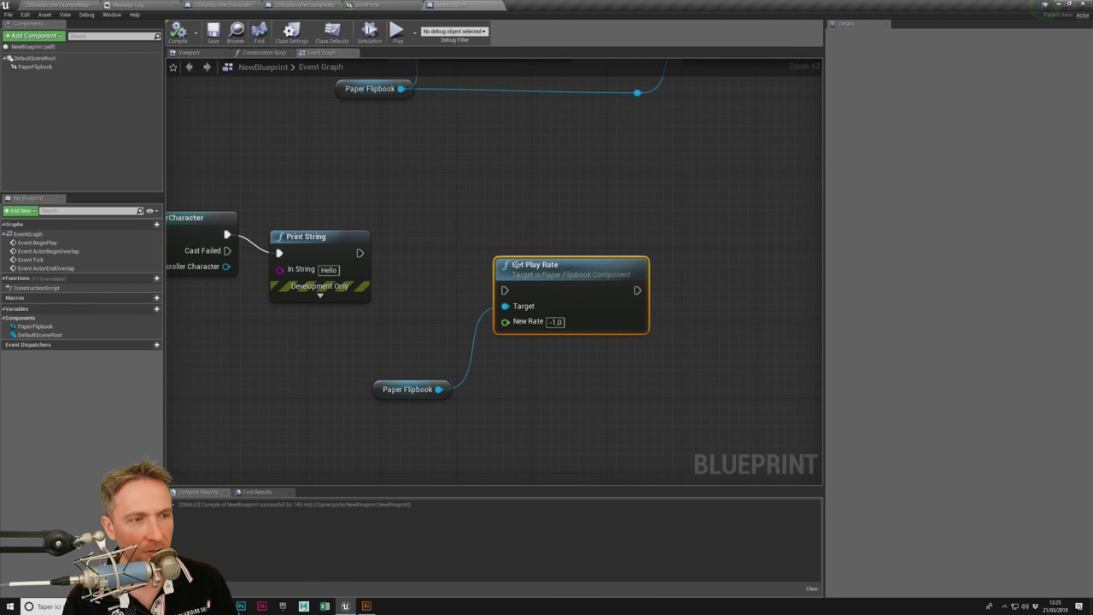
Step: Add a Reverse from End node targeting the Paper Flipbook
{"action": "left_click", "coordinate": [35, 66]}
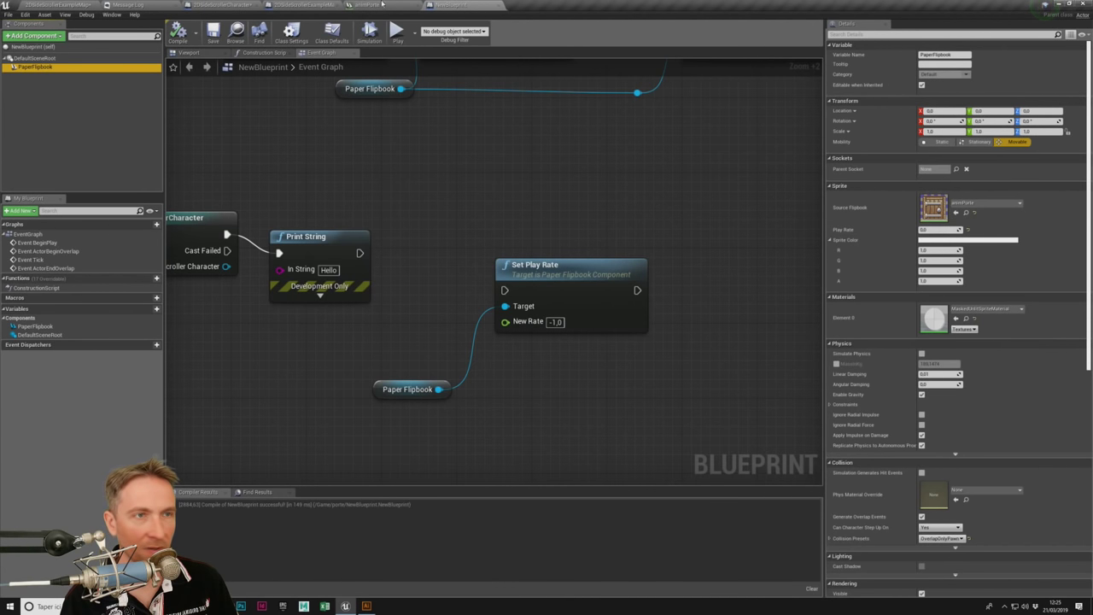
{"action": "left_click", "coordinate": [382, 5]}
{"action": "left_click", "coordinate": [437, 5]}
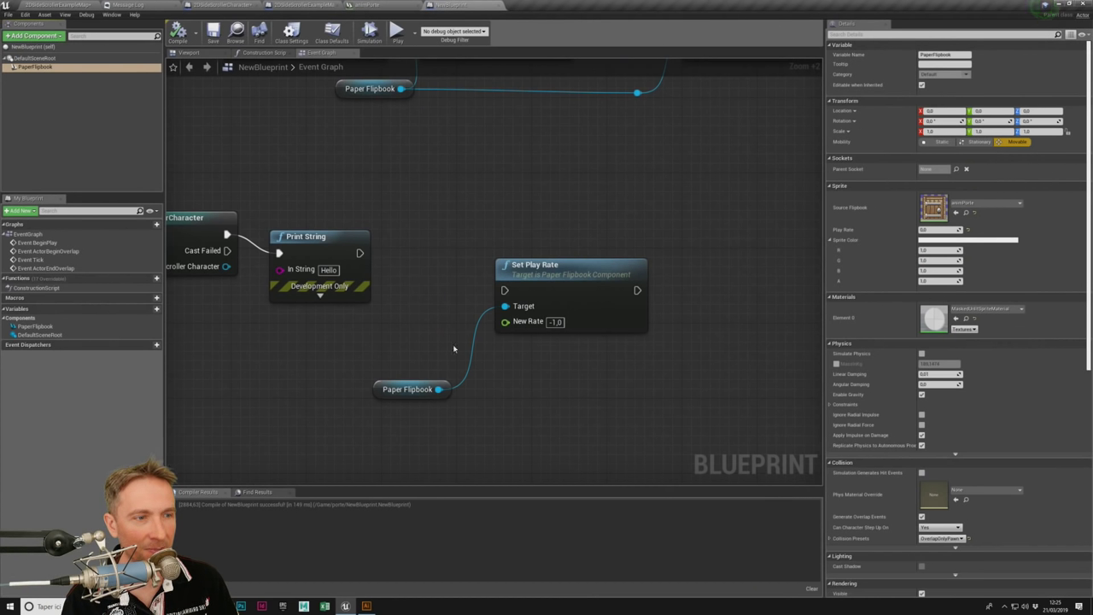
{"action": "left_click_drag", "start_coordinate": [438, 388], "coordinate": [498, 417]}
{"action": "type", "text": "rev"}
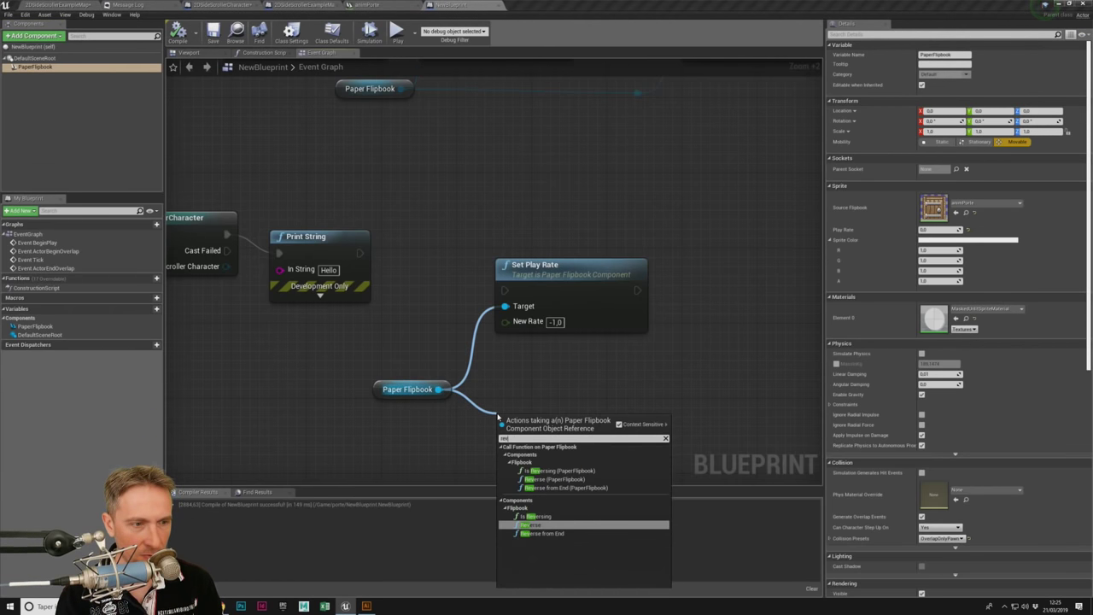
{"action": "type", "text": "erse"}
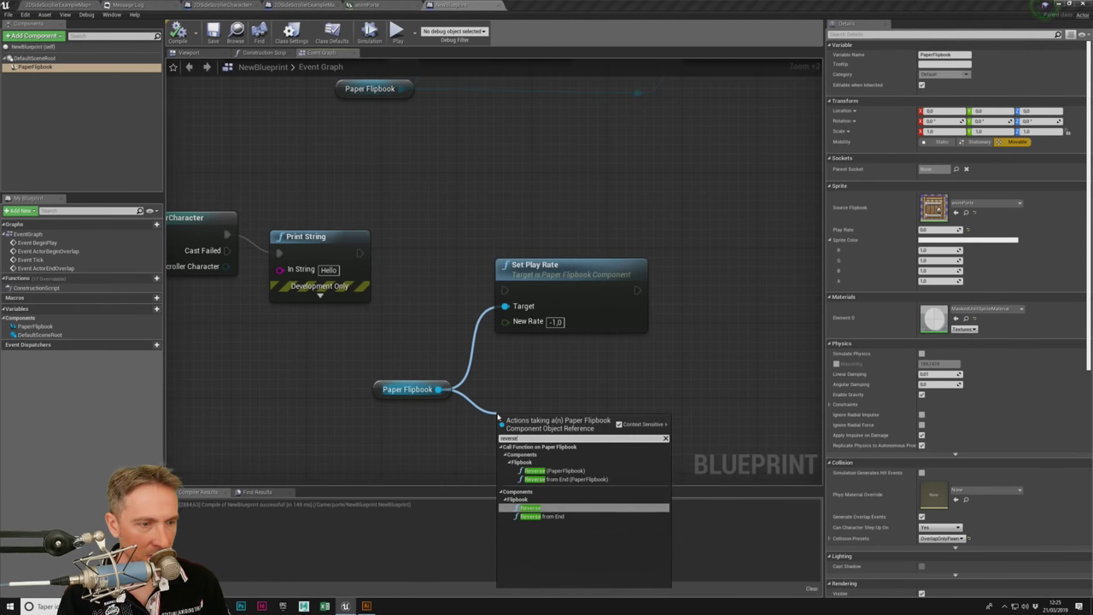
{"action": "left_click", "coordinate": [541, 516]}
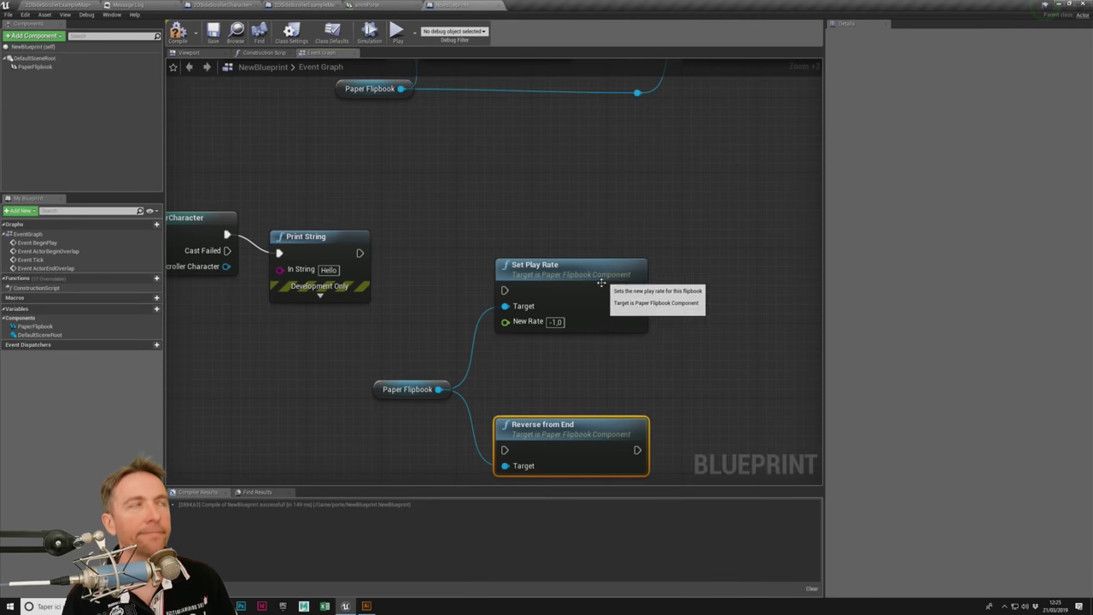
Step: Delete Set Play Rate and wire Reverse from End right after Print String
{"action": "left_click_drag", "start_coordinate": [607, 266], "coordinate": [651, 256]}
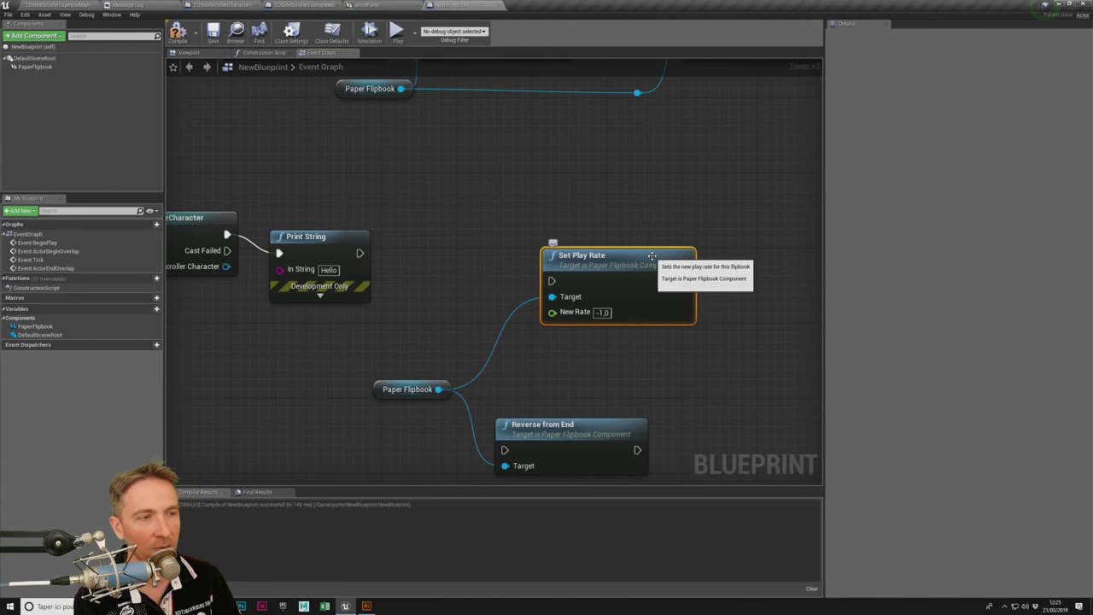
{"action": "left_click_drag", "start_coordinate": [565, 431], "coordinate": [581, 408]}
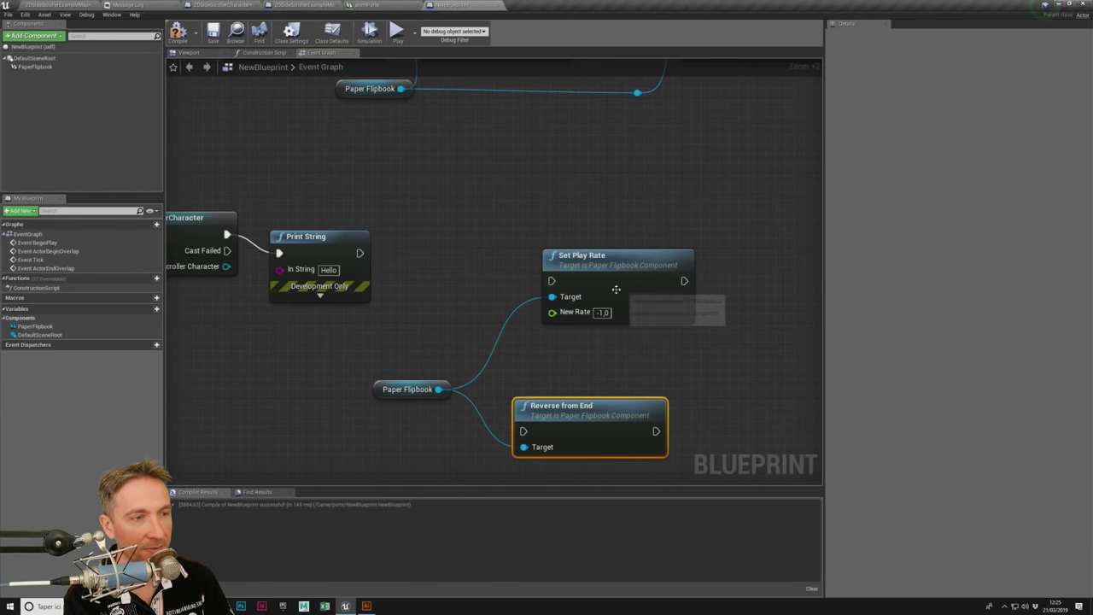
{"action": "left_click_drag", "start_coordinate": [637, 263], "coordinate": [711, 249]}
{"action": "key", "text": "Delete"}
{"action": "mouse_move", "coordinate": [523, 436]}
{"action": "left_mouse_down"}
{"action": "mouse_move", "coordinate": [484, 265]}
{"action": "mouse_move", "coordinate": [359, 253]}
{"action": "left_mouse_up"}
{"action": "left_click_drag", "start_coordinate": [521, 238], "coordinate": [521, 229]}
{"action": "left_click_drag", "start_coordinate": [378, 394], "coordinate": [389, 300]}
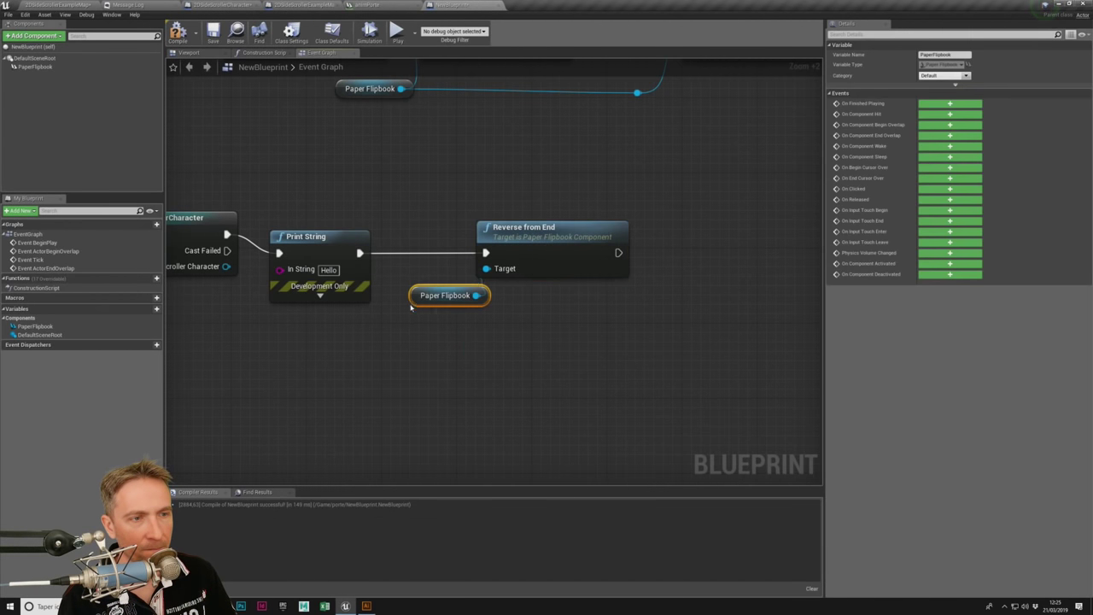
{"action": "right_click_drag", "start_coordinate": [649, 171], "coordinate": [570, 315]}
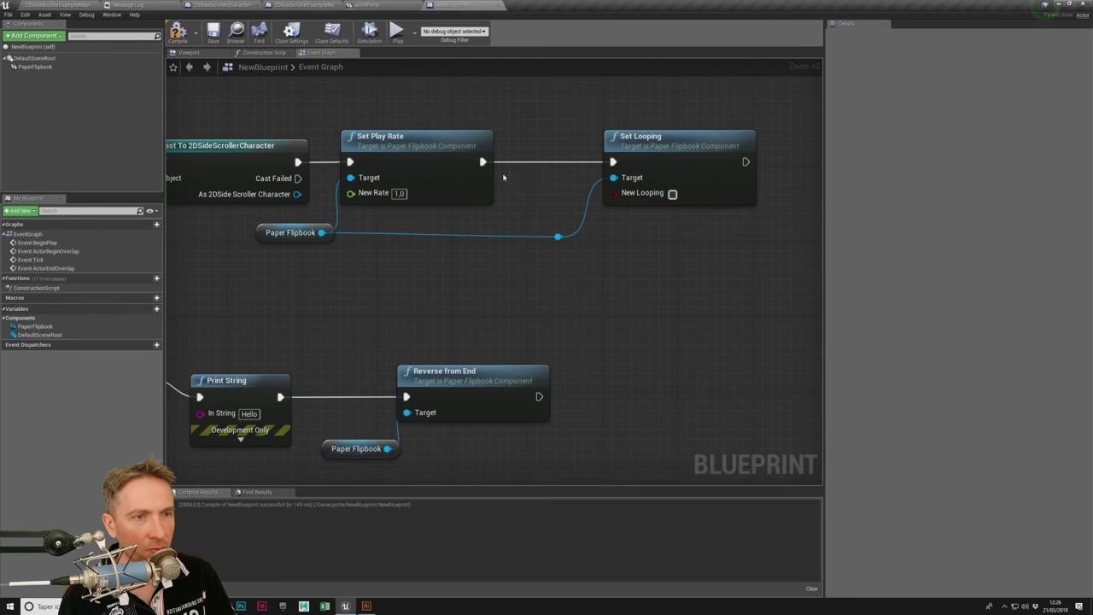
{"action": "right_click_drag", "start_coordinate": [394, 276], "coordinate": [629, 259]}
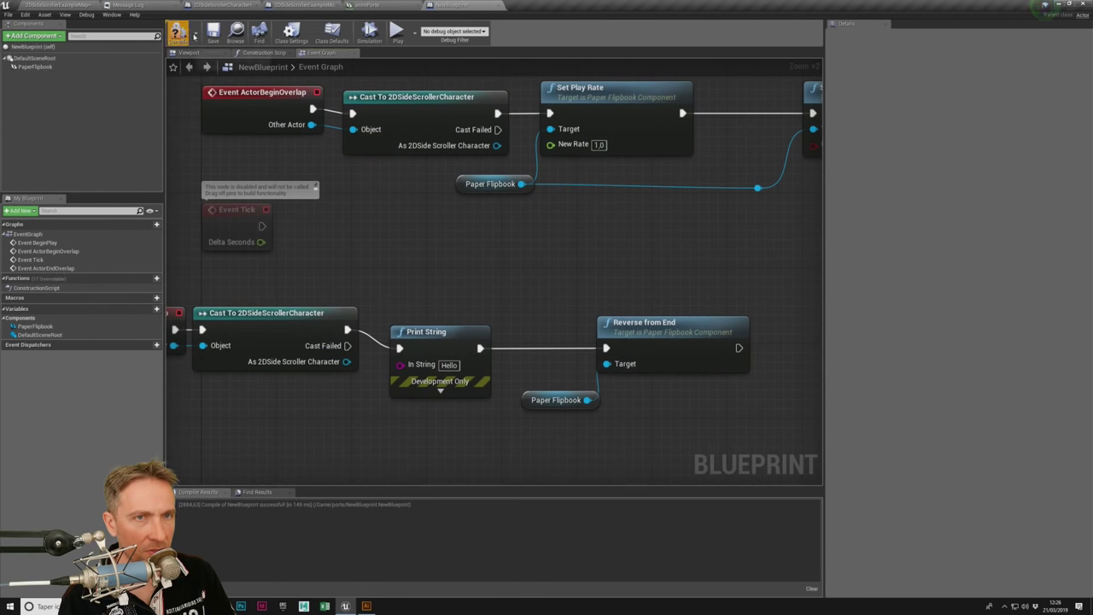
Step: Play-test by walking the character right past the doors and back left, then stop
{"action": "left_click", "coordinate": [397, 31]}
{"action": "key", "text": "d"}
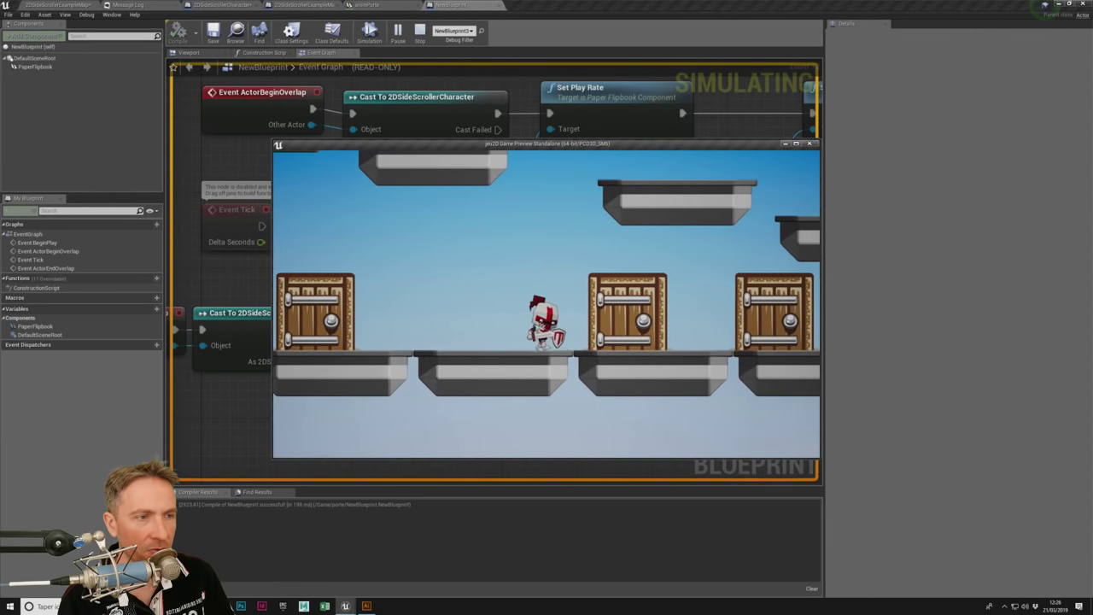
{"action": "key", "text": "d"}
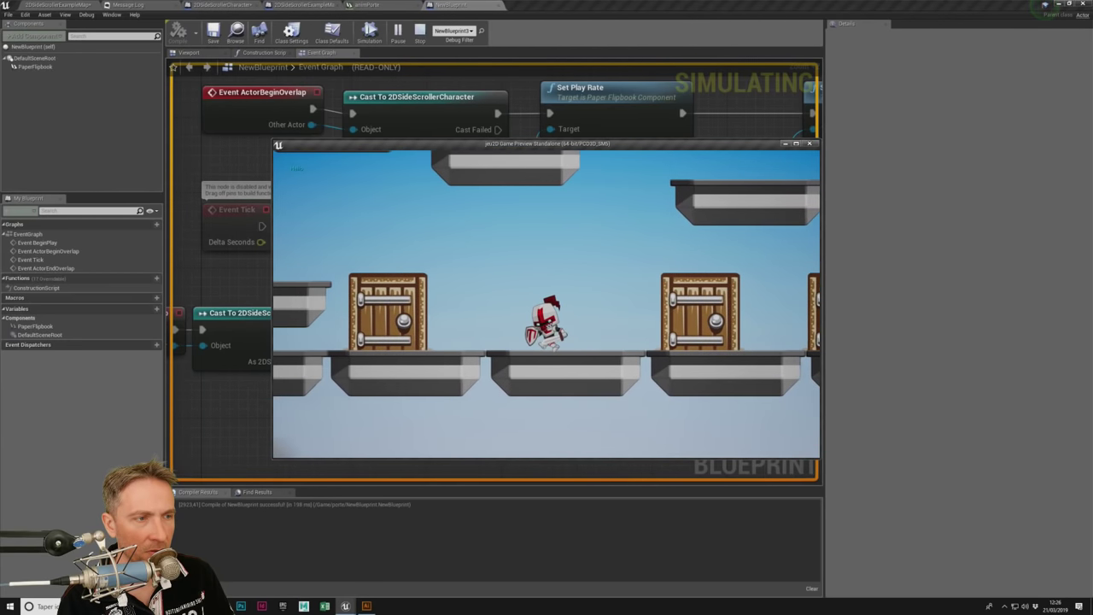
{"action": "key", "text": "d"}
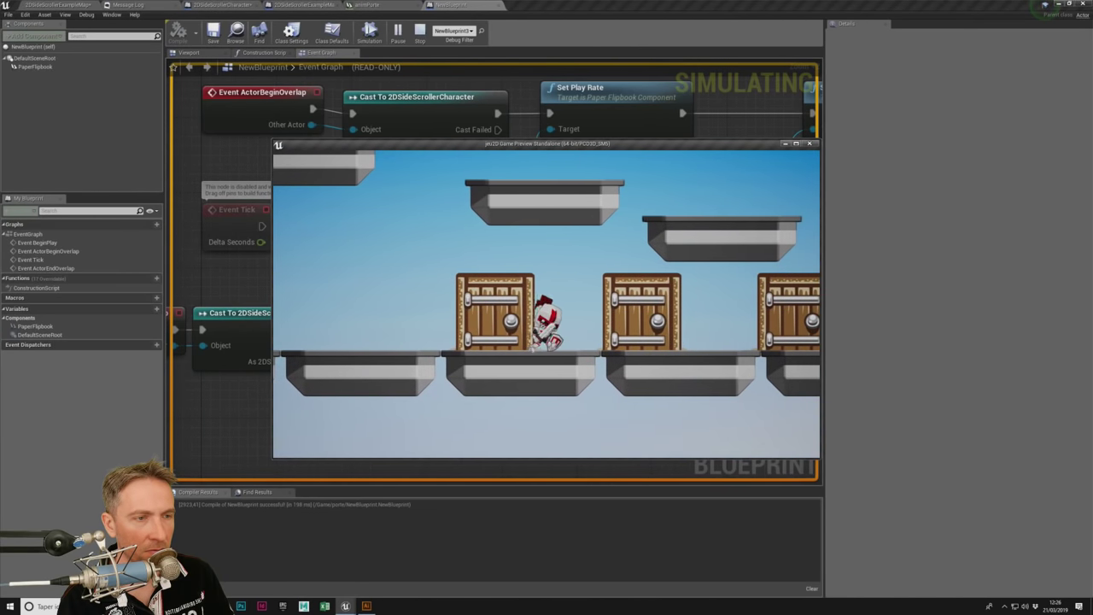
{"action": "key", "text": "d"}
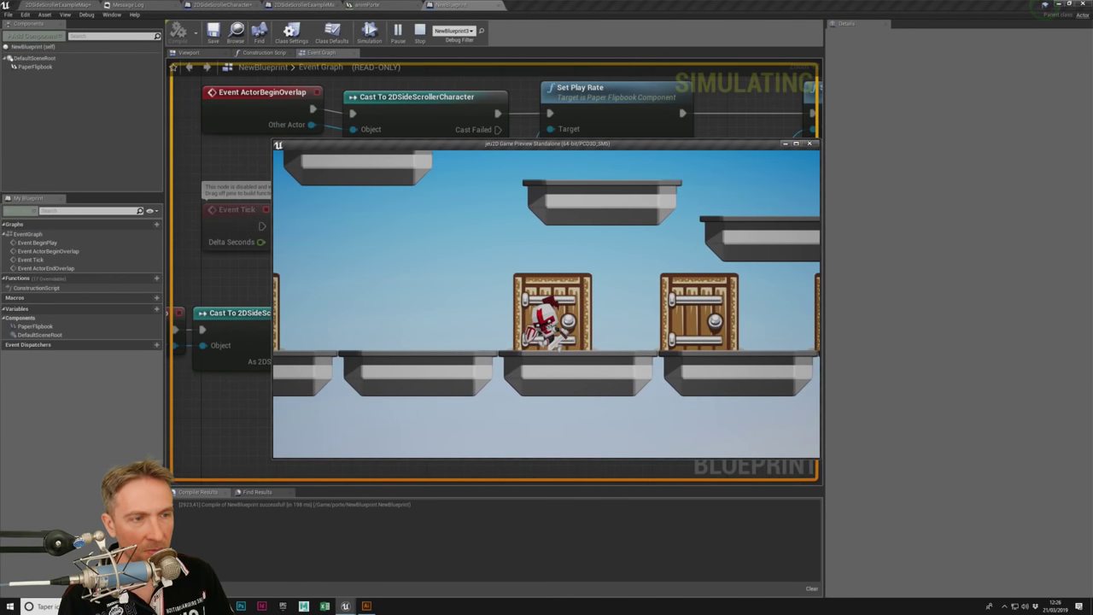
{"action": "key", "text": "a"}
{"action": "key", "text": "a"}
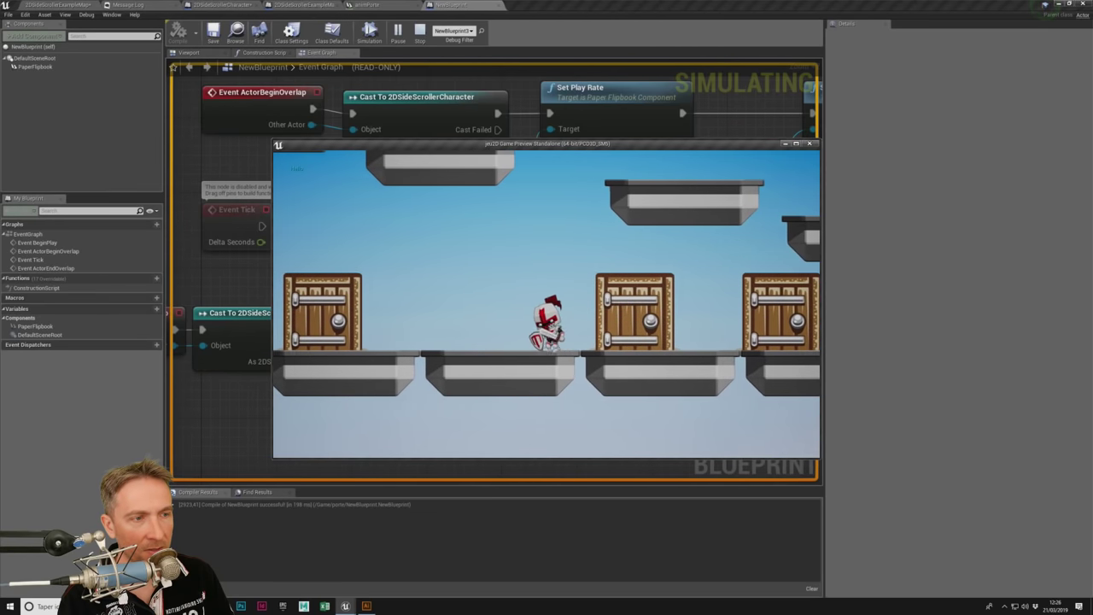
{"action": "key", "text": "Escape"}
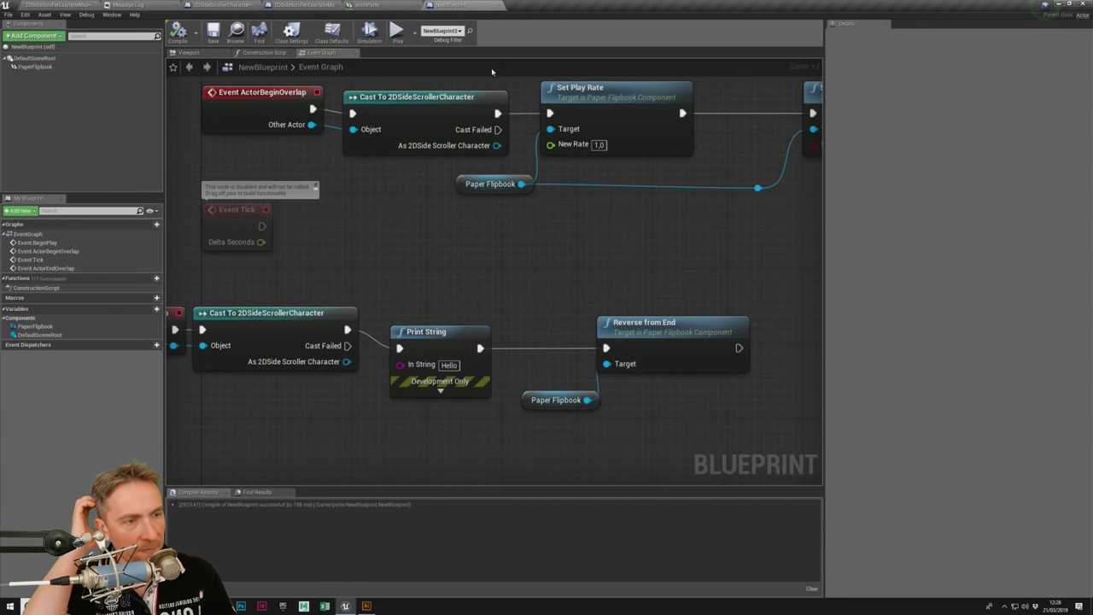
Step: Nudge Set Looping left and reframe the graph around both overlap chains
{"action": "right_click_drag", "start_coordinate": [485, 237], "coordinate": [672, 302]}
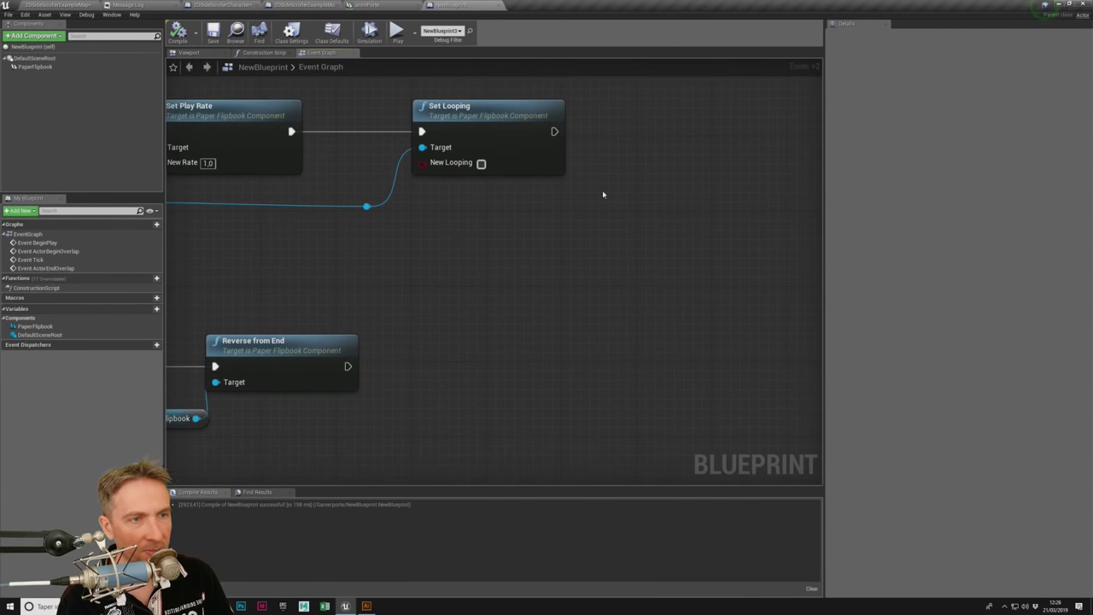
{"action": "left_click_drag", "start_coordinate": [673, 336], "coordinate": [431, 169]}
{"action": "left_click_drag", "start_coordinate": [557, 188], "coordinate": [531, 185]}
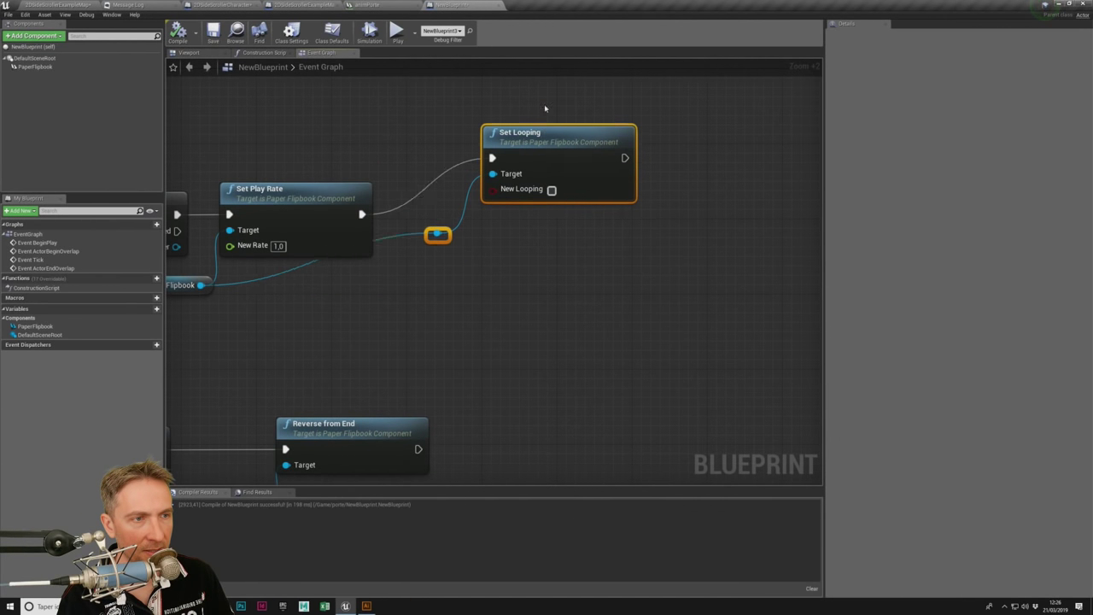
{"action": "left_click", "coordinate": [588, 146]}
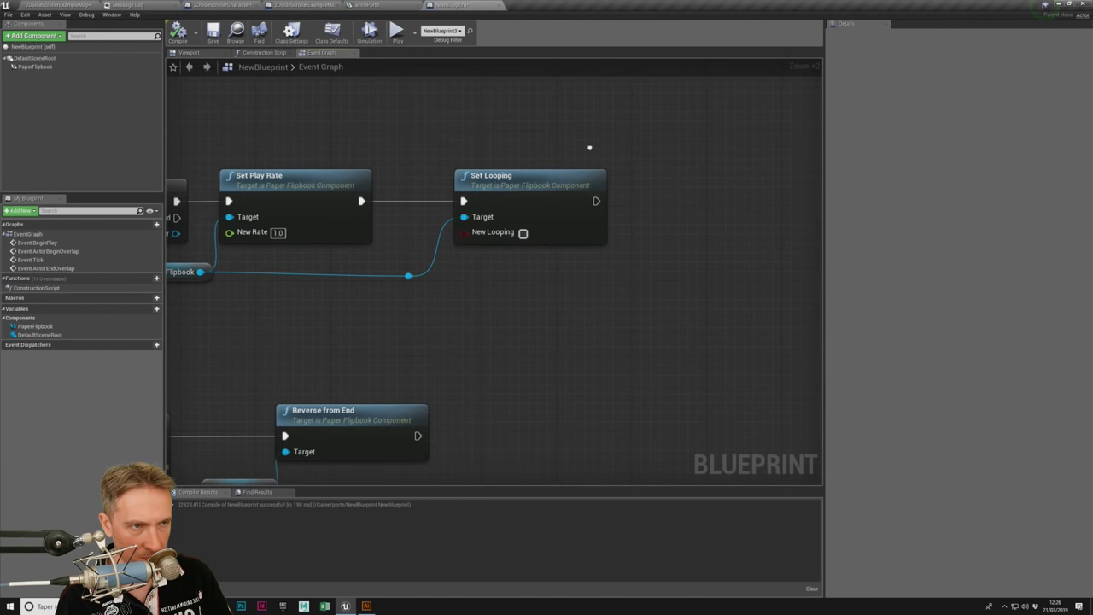
{"action": "right_click_drag", "start_coordinate": [588, 146], "coordinate": [727, 224]}
{"action": "scroll", "coordinate": [645, 239], "scroll_direction": "down", "scroll_amount": 1}
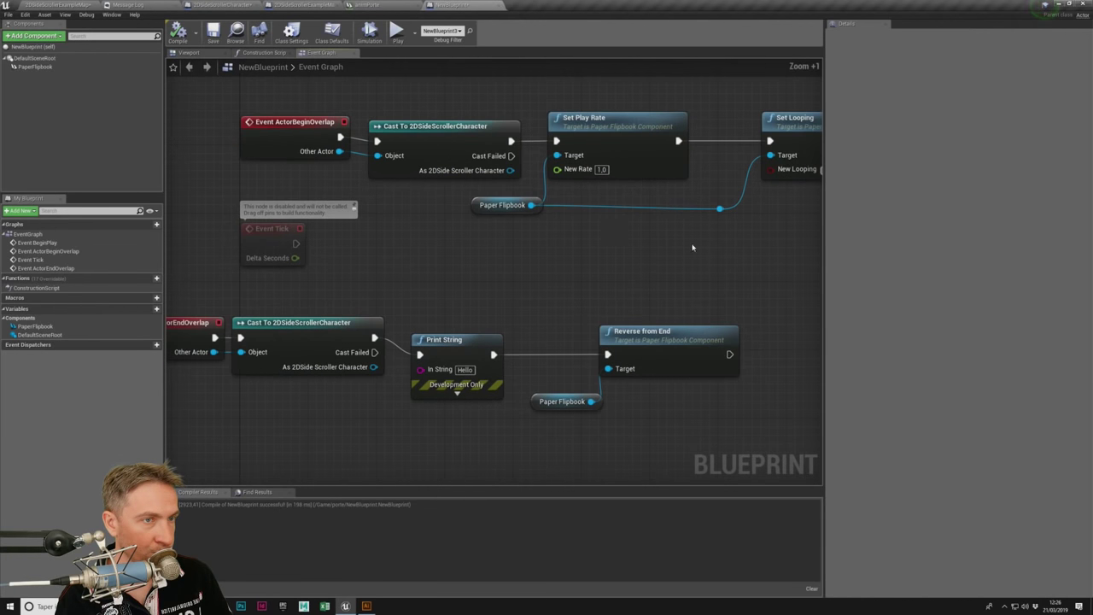
{"action": "right_click_drag", "start_coordinate": [644, 239], "coordinate": [527, 268]}
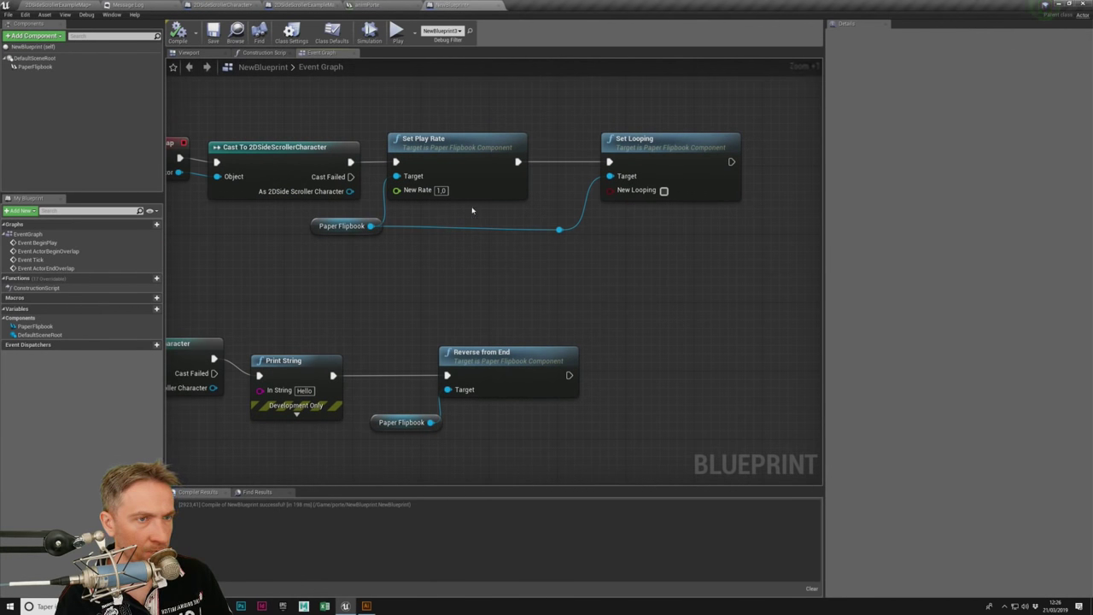
{"action": "left_click", "coordinate": [464, 145]}
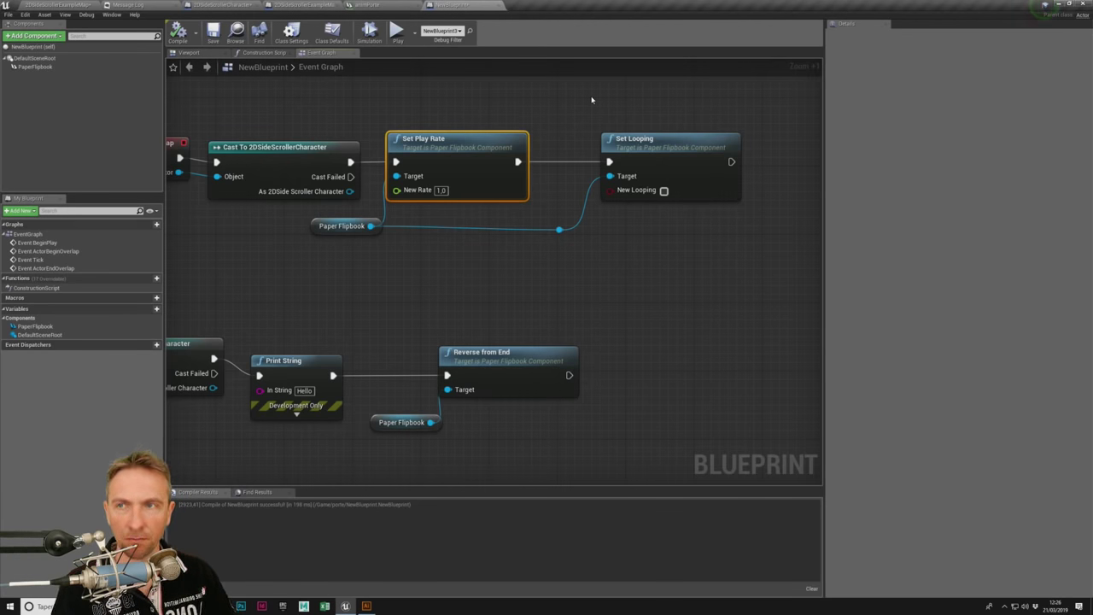
{"action": "left_click", "coordinate": [647, 268]}
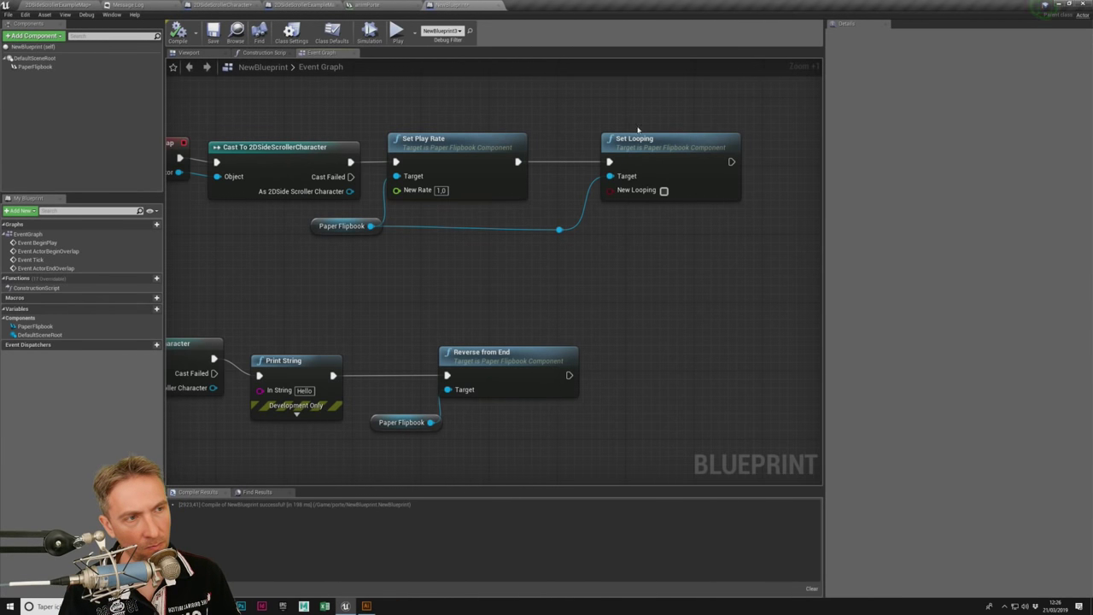
Step: Duplicate the Set Looping node and chain it after Reverse from End
{"action": "left_click", "coordinate": [638, 130]}
{"action": "key", "text": "ctrl+c"}
{"action": "key", "text": "ctrl+v"}
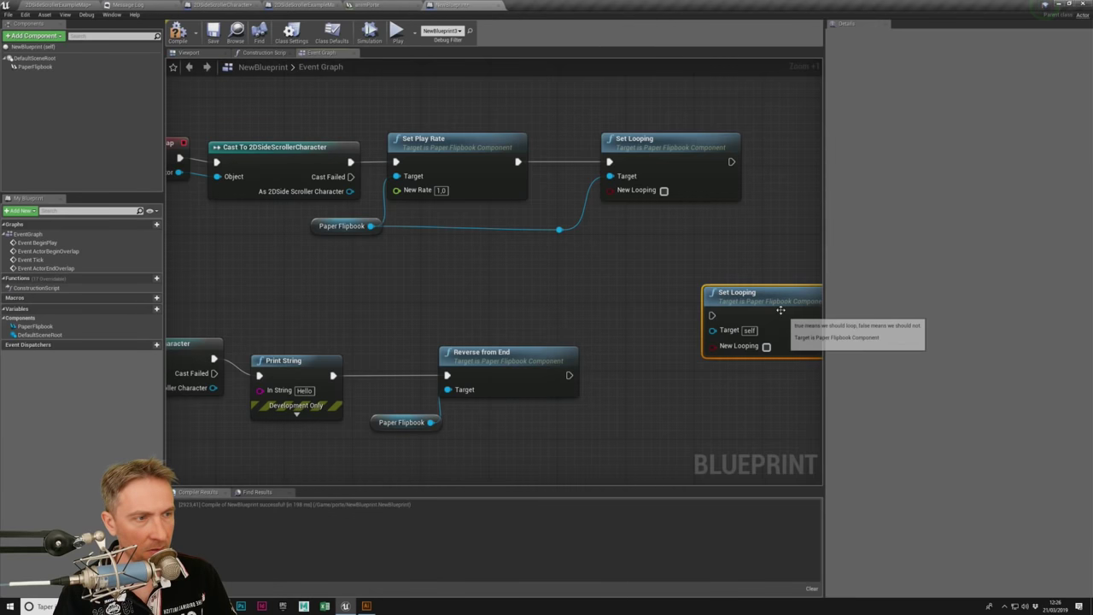
{"action": "left_click_drag", "start_coordinate": [780, 310], "coordinate": [695, 370]}
{"action": "mouse_move", "coordinate": [569, 375]}
{"action": "left_mouse_down"}
{"action": "mouse_move", "coordinate": [627, 375]}
{"action": "mouse_move", "coordinate": [636, 362]}
{"action": "left_mouse_up"}
{"action": "left_click", "coordinate": [643, 310]}
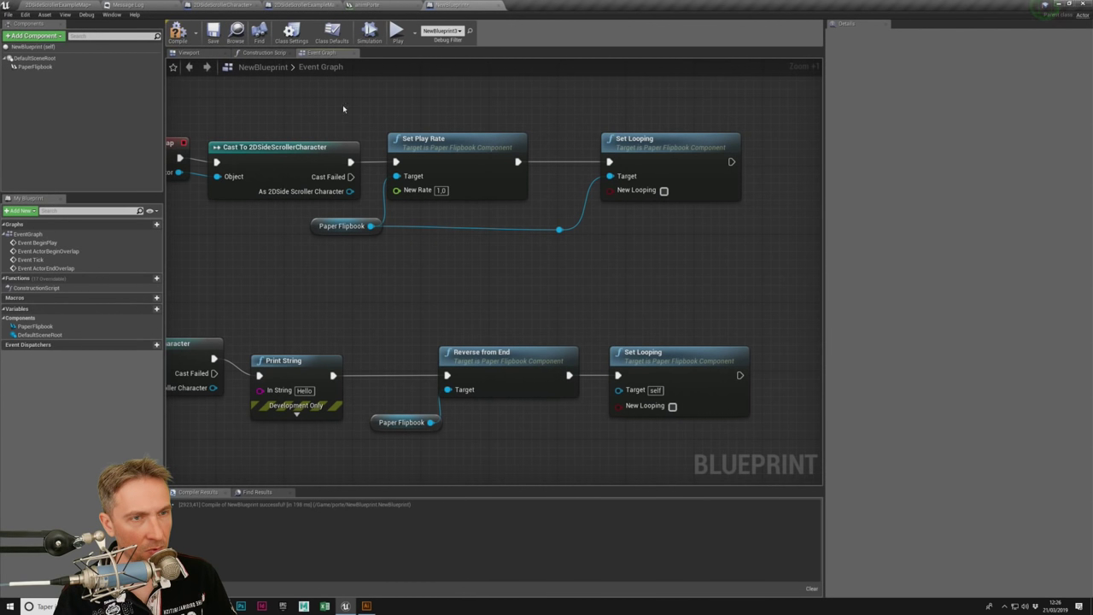
Step: Connect Paper Flipbook to the new Set Looping's Target and recompile without errors
{"action": "right_click_drag", "start_coordinate": [342, 104], "coordinate": [541, 154]}
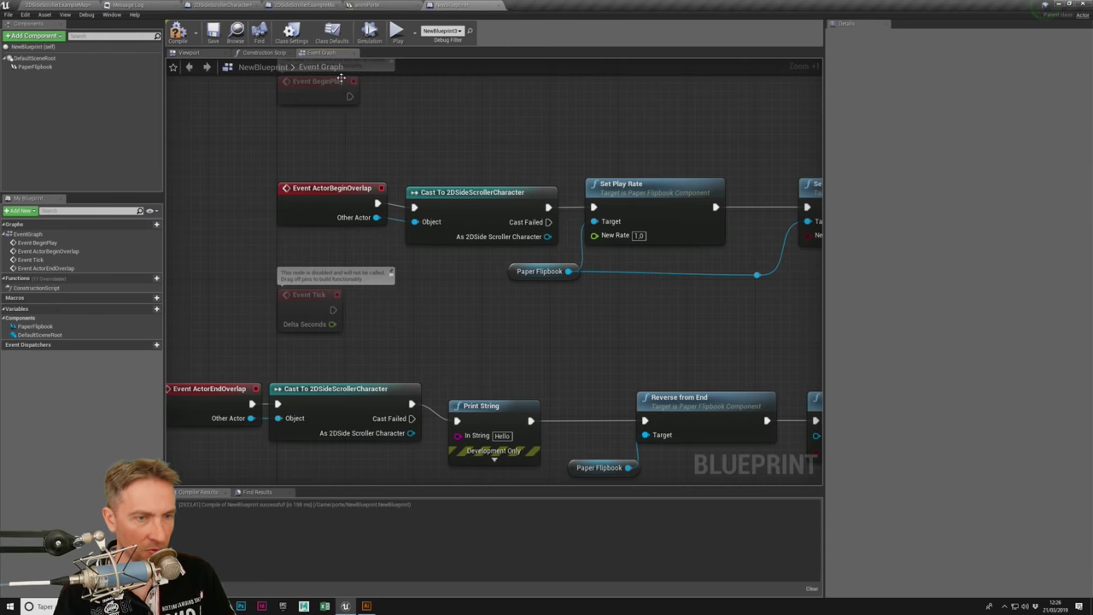
{"action": "left_click", "coordinate": [178, 33]}
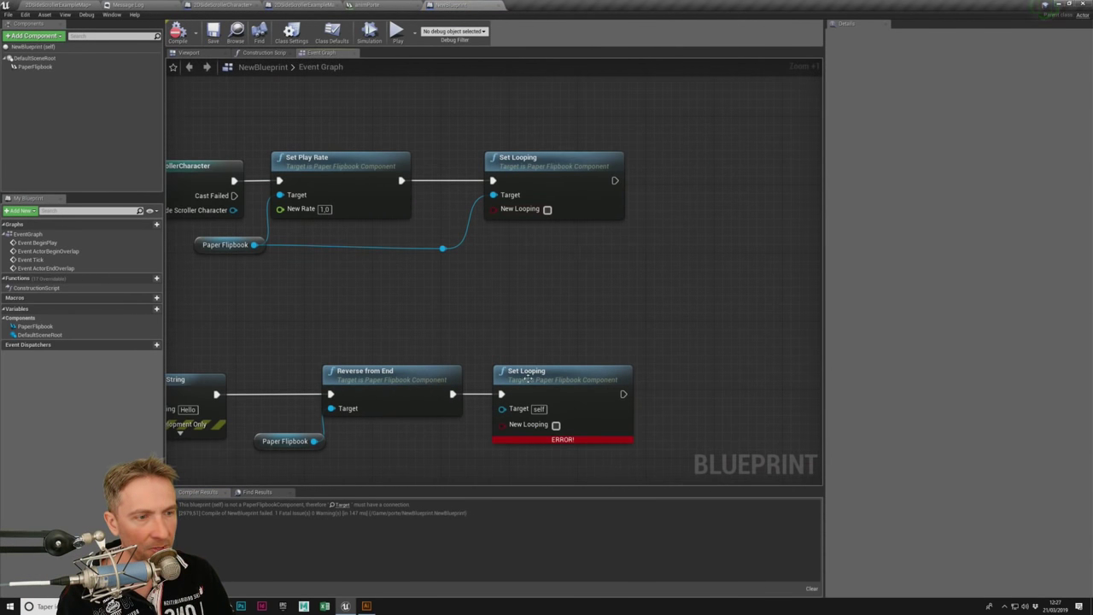
{"action": "left_click_drag", "start_coordinate": [518, 410], "coordinate": [512, 409]}
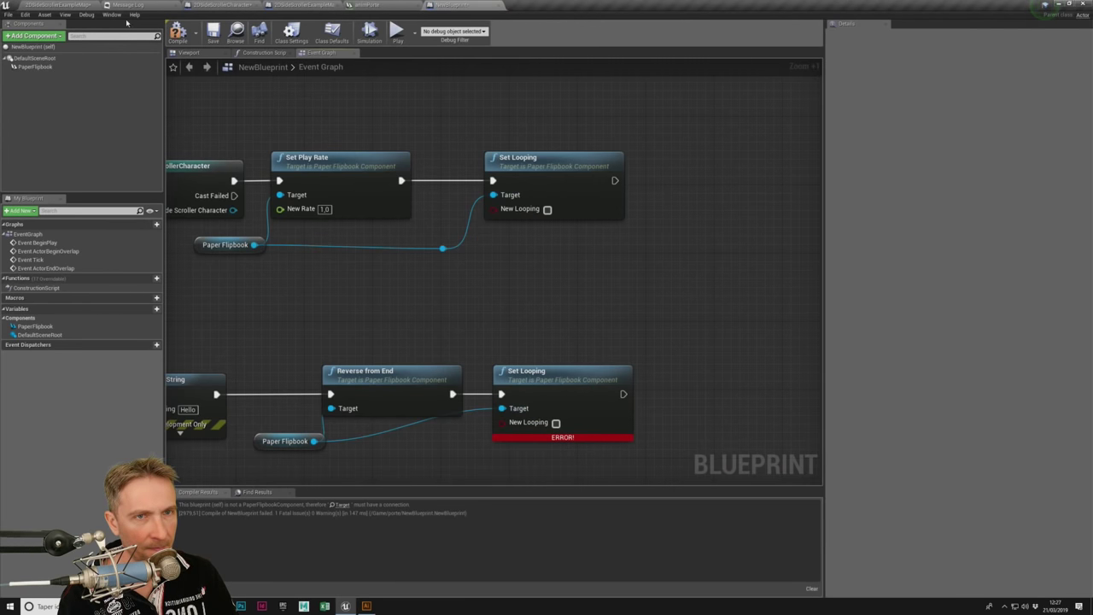
{"action": "left_click", "coordinate": [177, 33]}
Step: Play-test by walking the character right and left past the door, then stop
{"action": "left_click", "coordinate": [397, 32]}
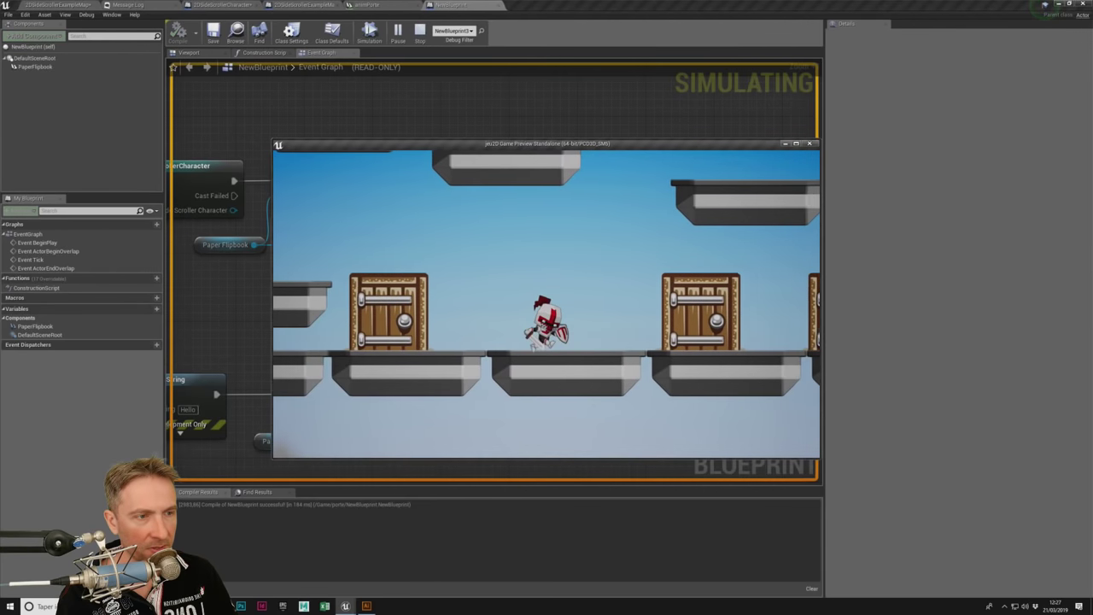
{"action": "key", "text": "Right"}
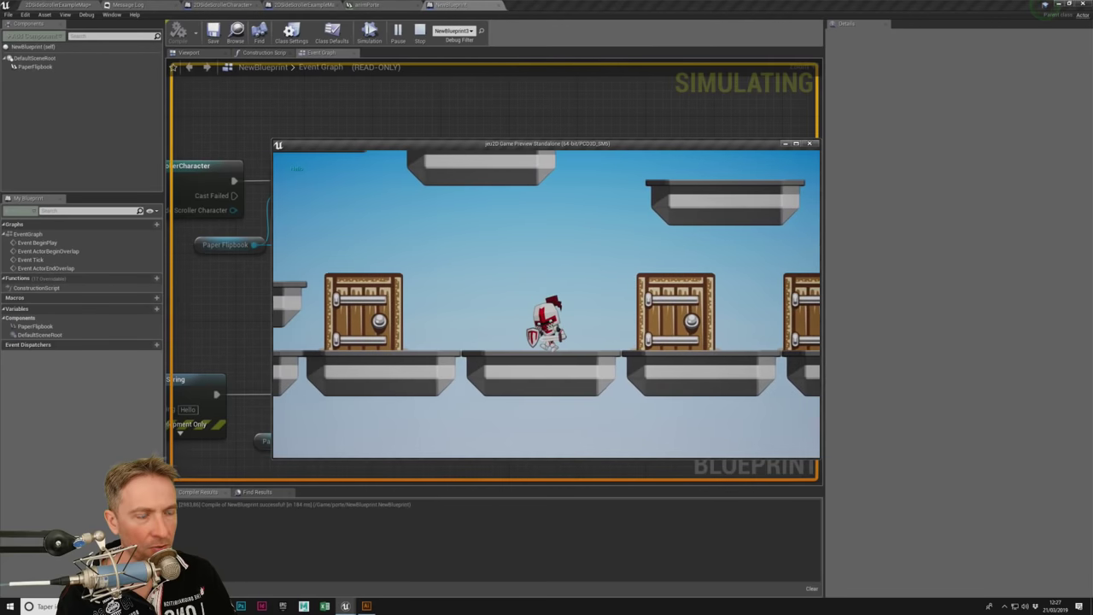
{"action": "key", "text": "Right"}
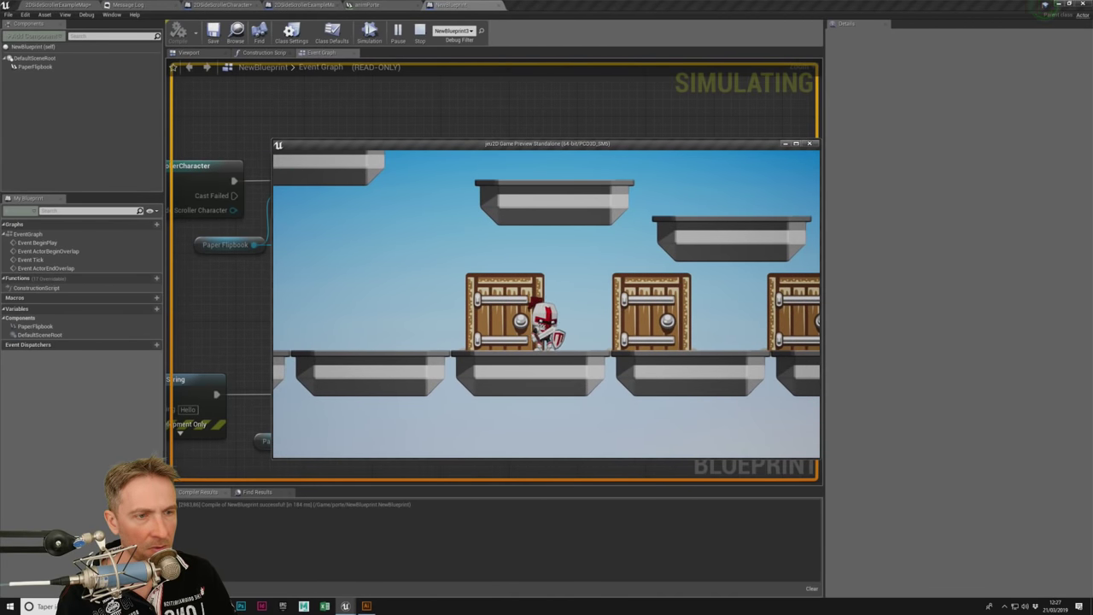
{"action": "key", "text": "Left"}
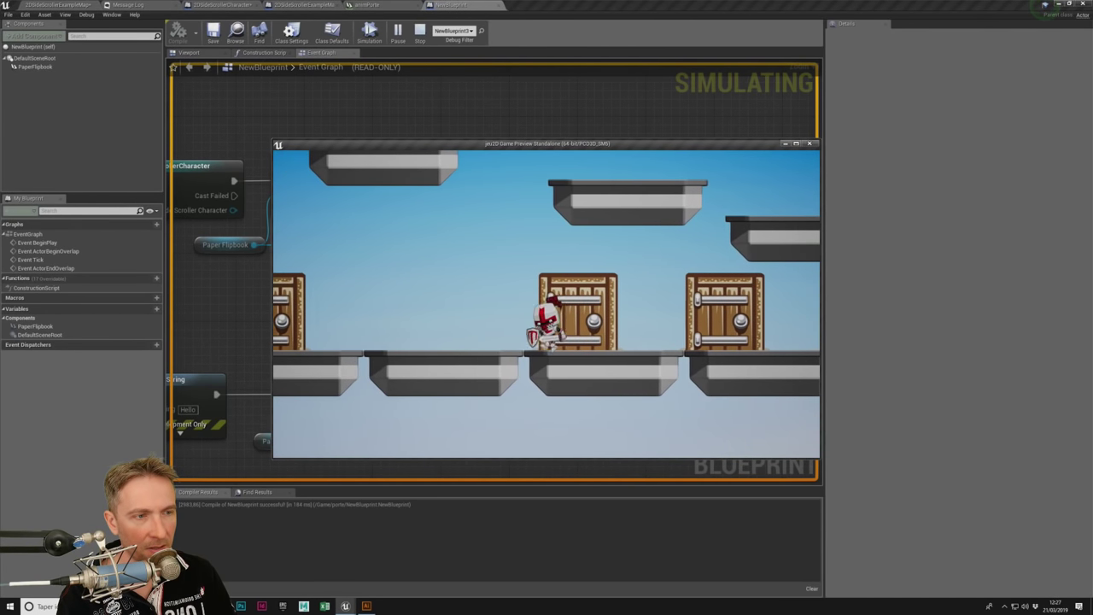
{"action": "key", "text": "Right"}
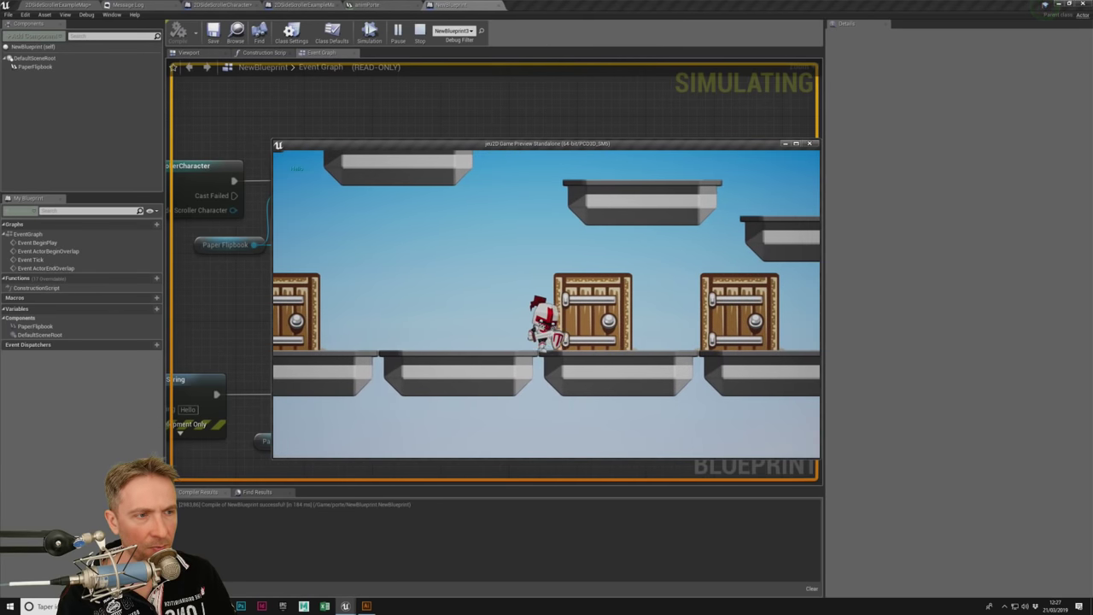
{"action": "key", "text": "Escape"}
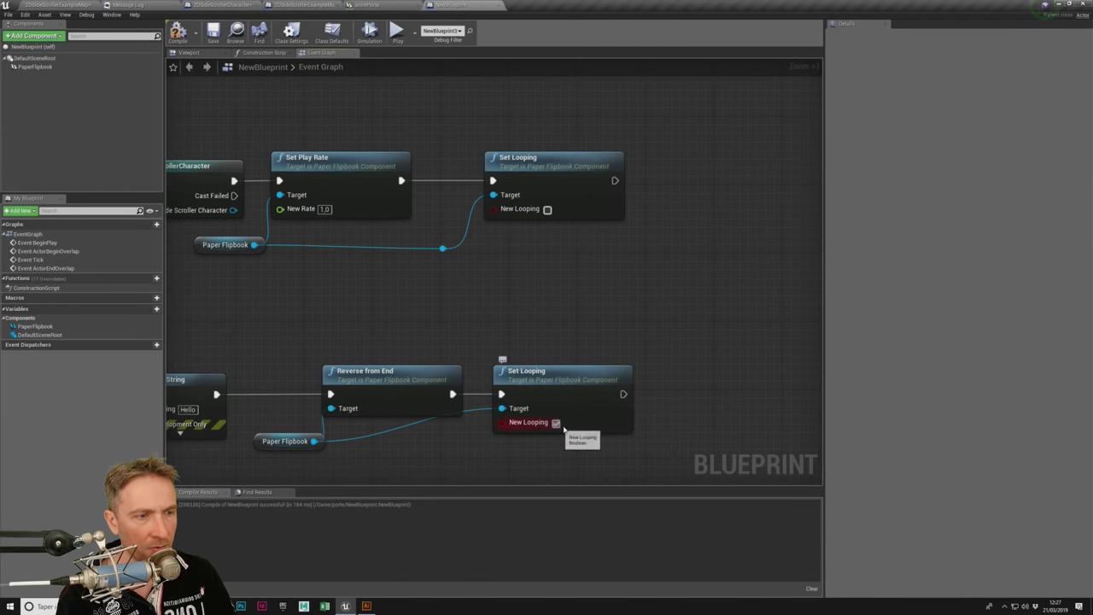
Step: Toggle New Looping on the end-overlap Set Looping, compile and save, then play-test again
{"action": "left_click", "coordinate": [556, 423]}
{"action": "left_click", "coordinate": [211, 35]}
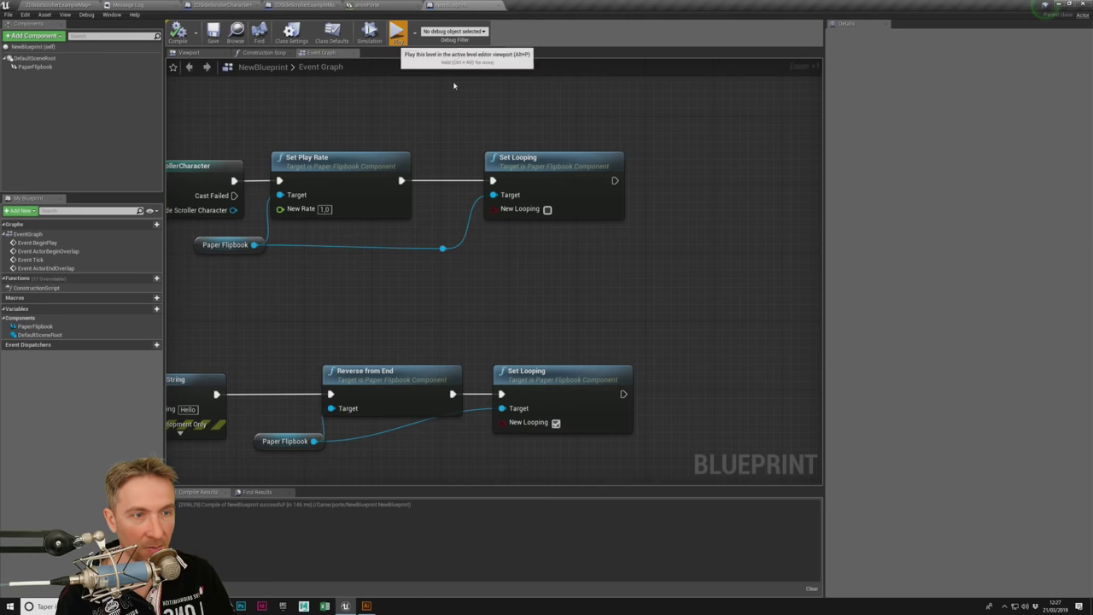
{"action": "left_click", "coordinate": [397, 30]}
{"action": "key", "text": "Right"}
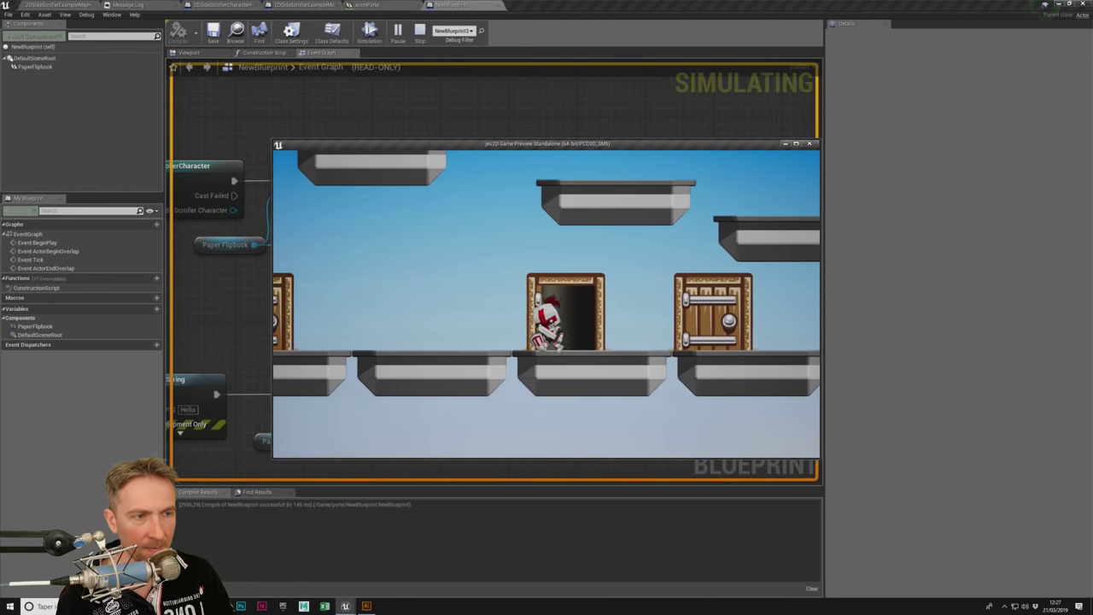
{"action": "key", "text": "Right"}
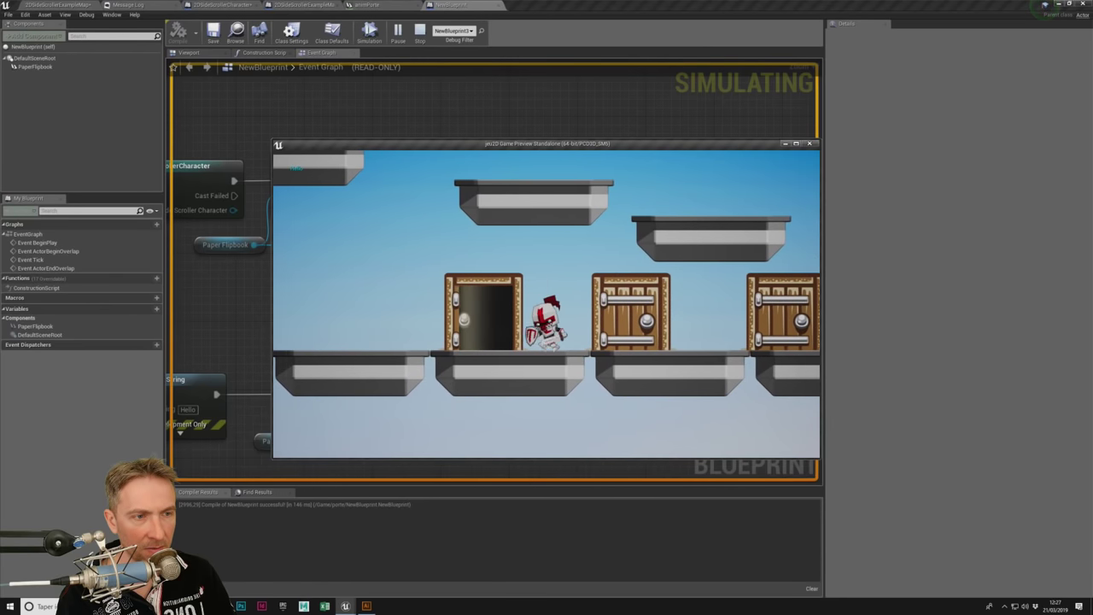
{"action": "key", "text": "Left"}
{"action": "key", "text": "Escape"}
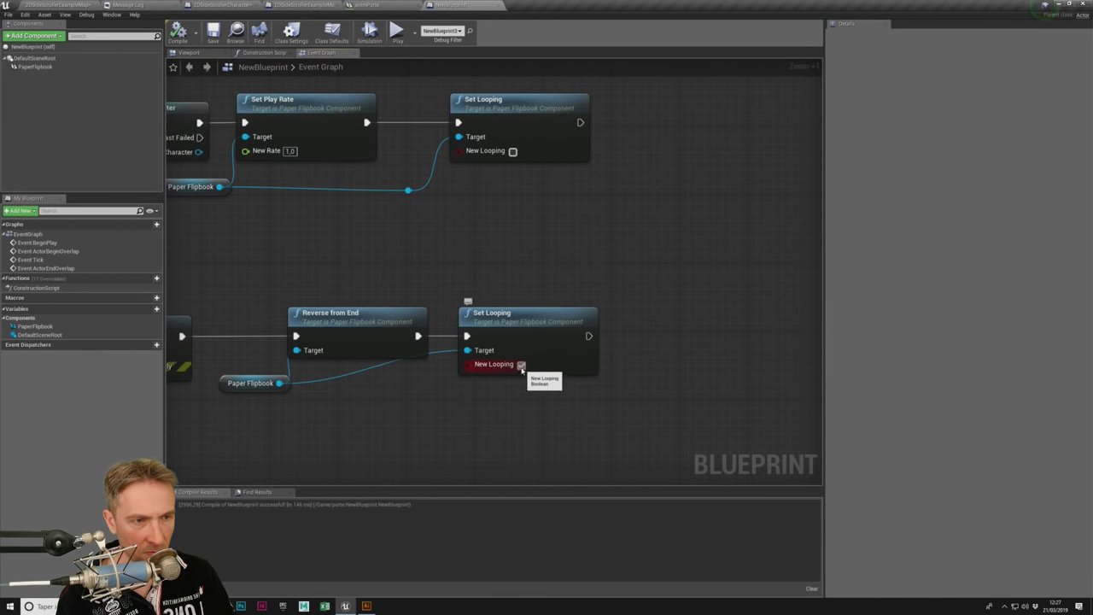
{"action": "left_click_drag", "start_coordinate": [519, 309], "coordinate": [551, 332]}
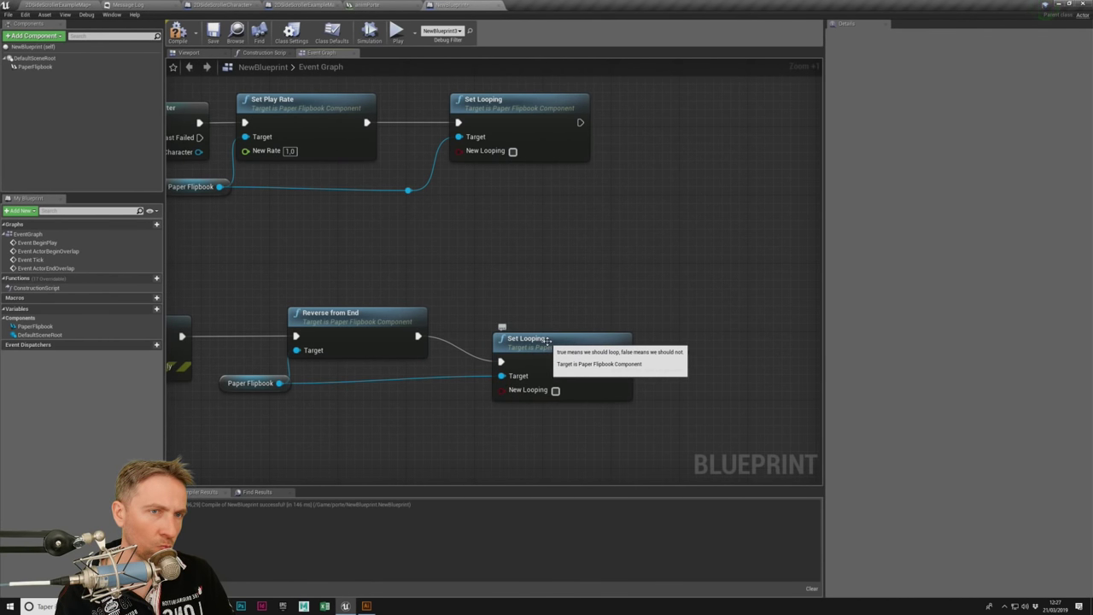
{"action": "right_click_drag", "start_coordinate": [492, 201], "coordinate": [643, 219]}
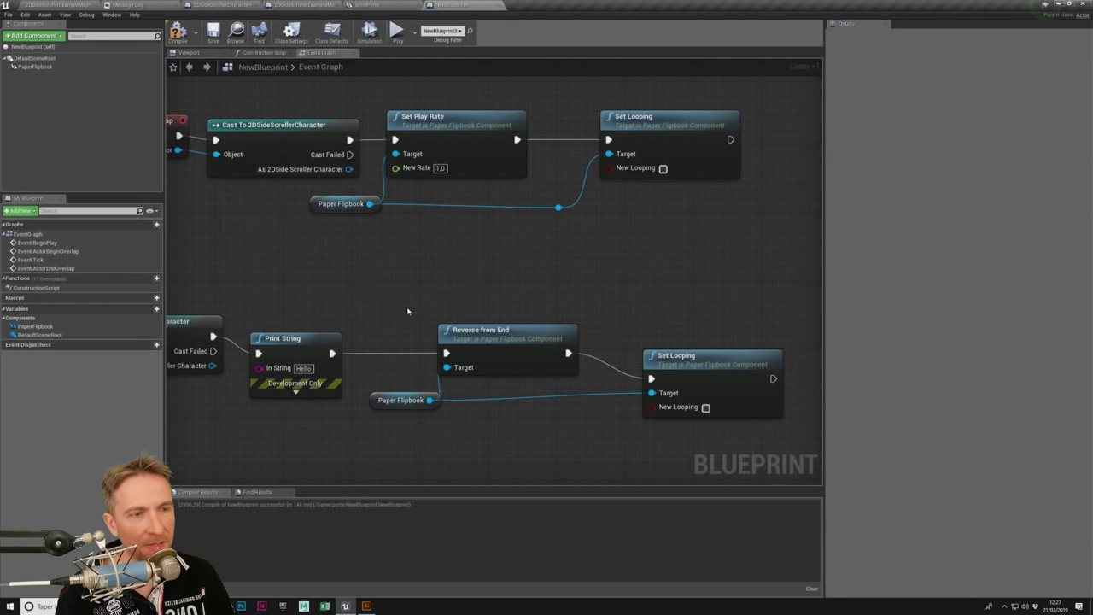
{"action": "left_click_drag", "start_coordinate": [371, 204], "coordinate": [404, 240]}
{"action": "type", "text": "pause"}
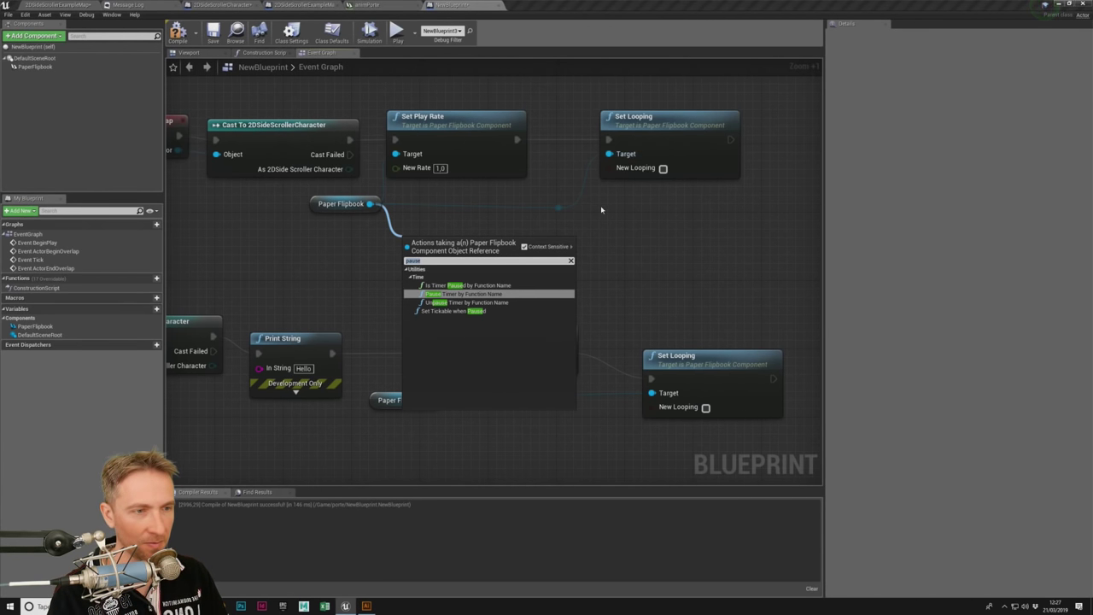
{"action": "key", "text": "BackSpace"}
{"action": "key", "text": "BackSpace"}
{"action": "key", "text": "BackSpace"}
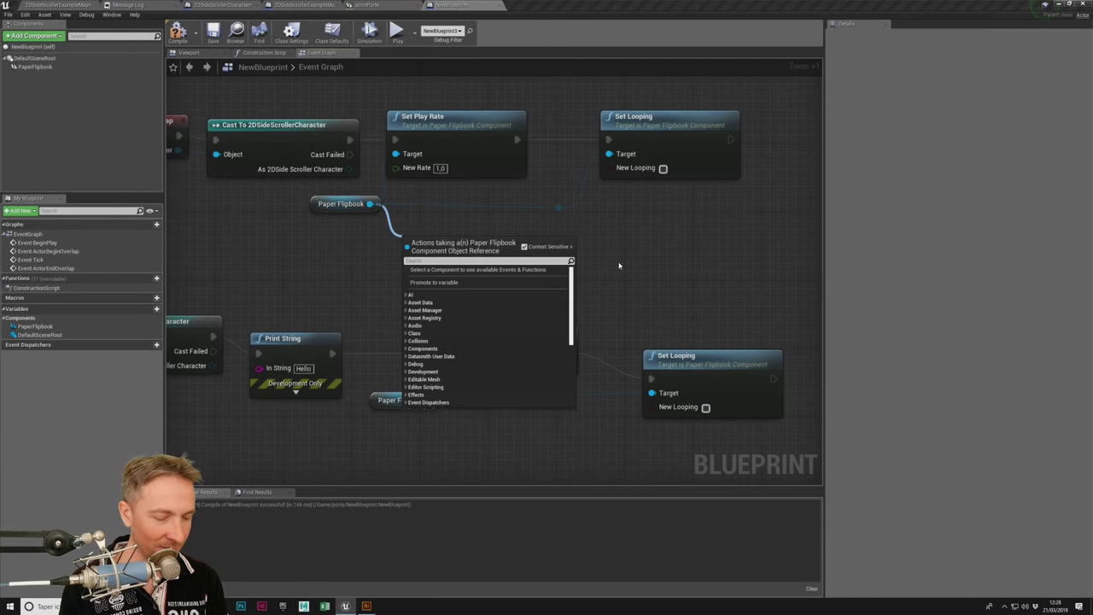
{"action": "type", "text": "flop"}
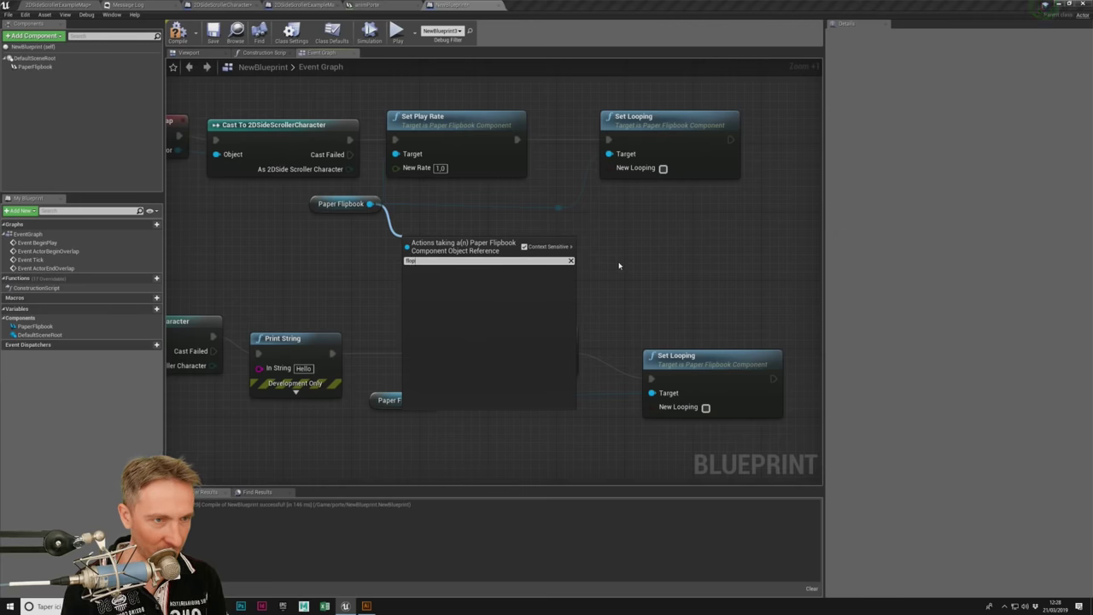
{"action": "key", "text": "BackSpace"}
{"action": "key", "text": "BackSpace"}
{"action": "type", "text": "ipbook"}
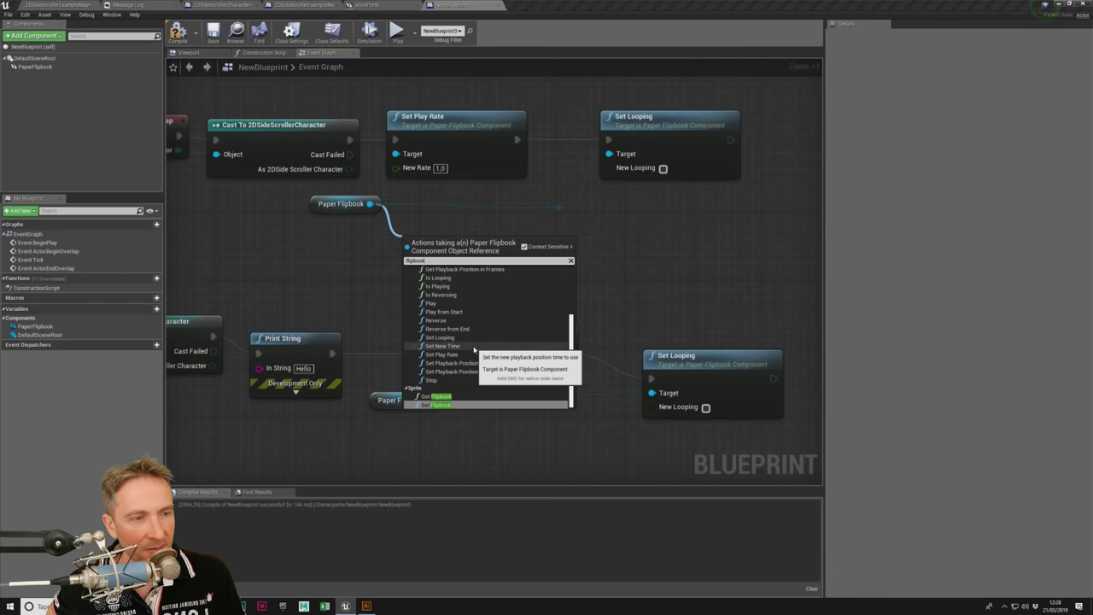
{"action": "left_click", "coordinate": [474, 347]}
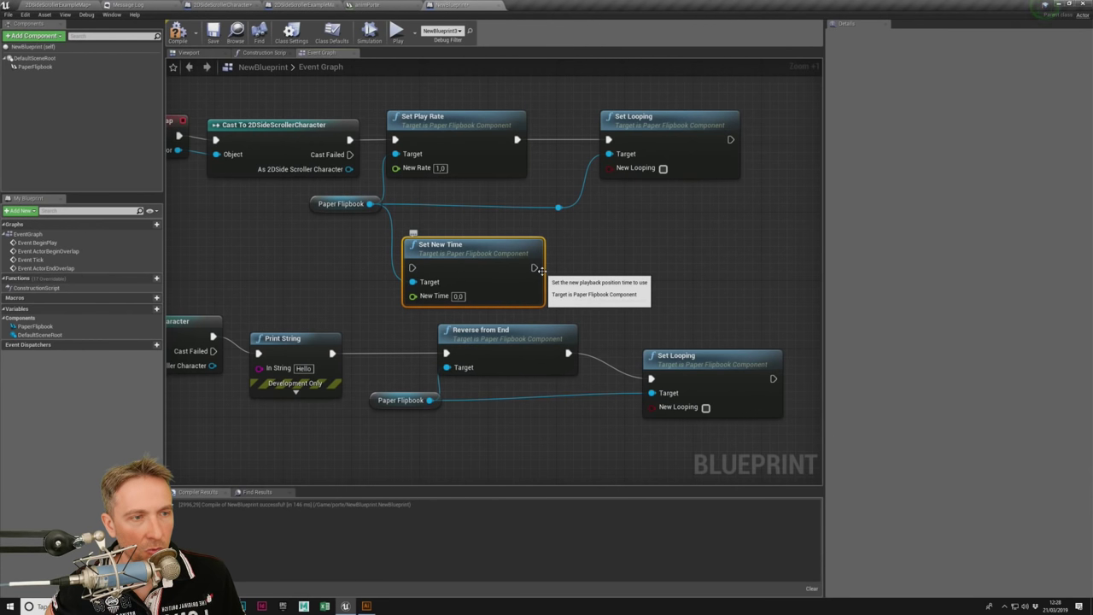
{"action": "left_click_drag", "start_coordinate": [502, 249], "coordinate": [510, 248]}
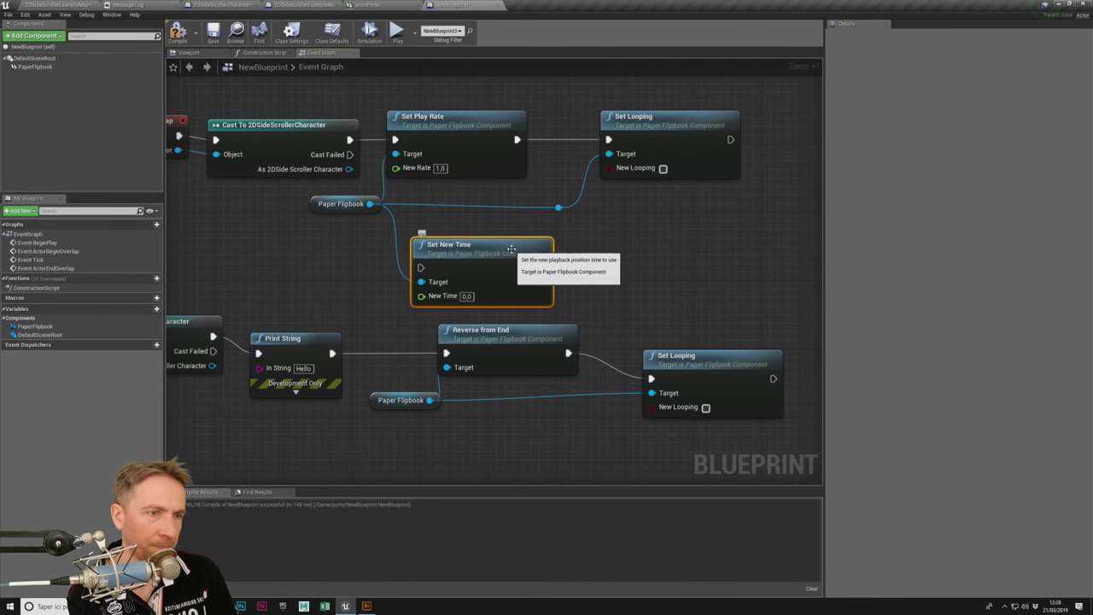
{"action": "key", "text": "Delete"}
{"action": "right_click_drag", "start_coordinate": [455, 280], "coordinate": [453, 254]}
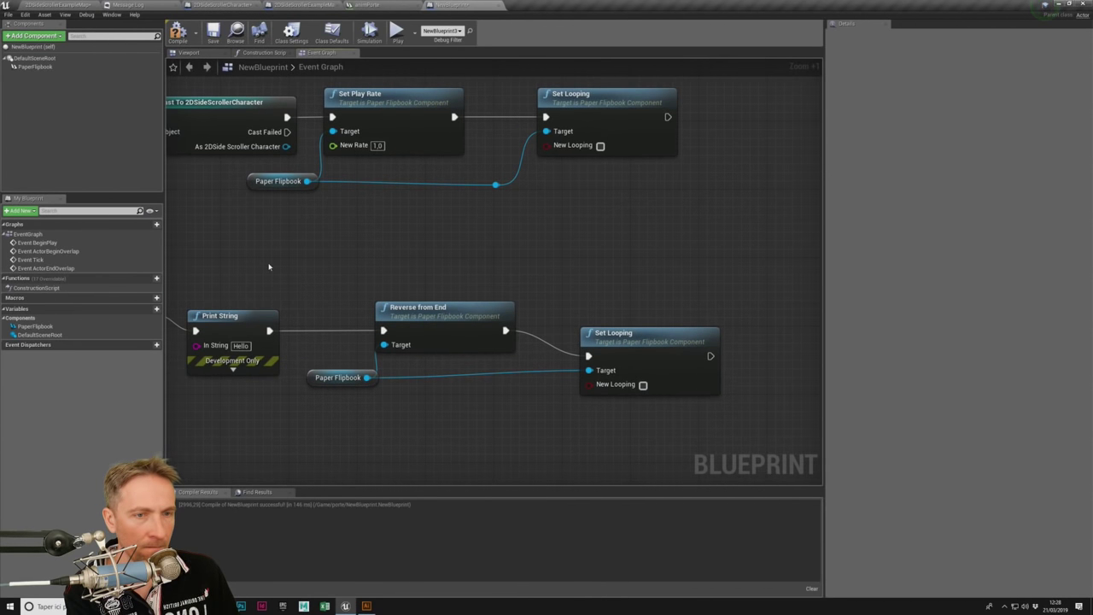
Step: Delete Print String, wire the Cast straight into Reverse from End, and shift the lower nodes left
{"action": "left_click", "coordinate": [257, 338]}
{"action": "right_click_drag", "start_coordinate": [324, 261], "coordinate": [366, 301]}
{"action": "key", "text": "Delete"}
{"action": "left_click_drag", "start_coordinate": [366, 301], "coordinate": [596, 317]}
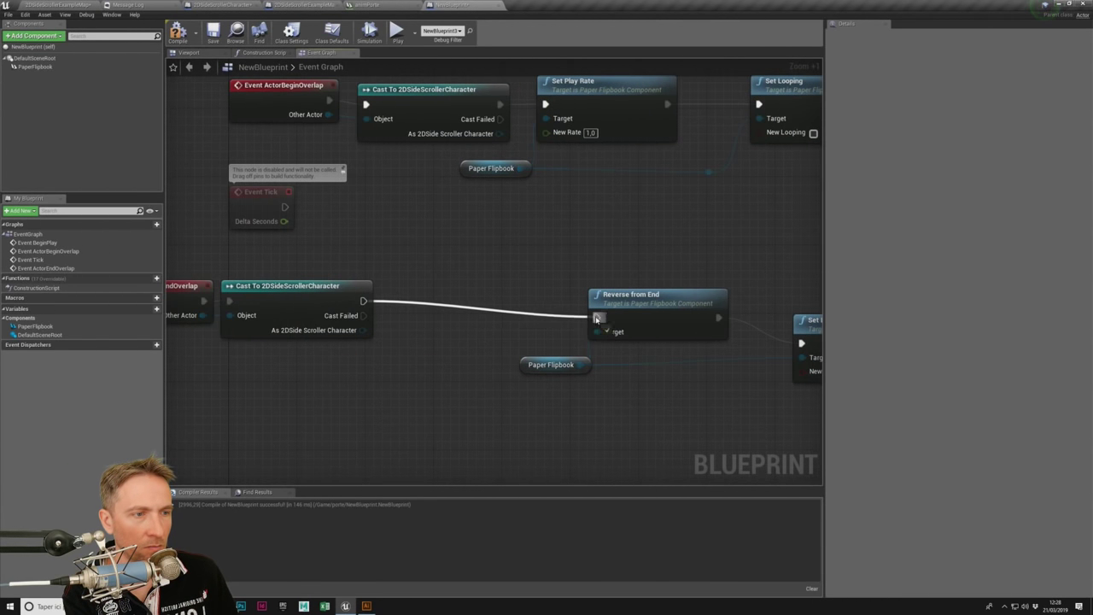
{"action": "right_click_drag", "start_coordinate": [596, 318], "coordinate": [402, 302]}
{"action": "left_click_drag", "start_coordinate": [359, 224], "coordinate": [683, 376]}
{"action": "mouse_move", "coordinate": [666, 307]}
{"action": "left_mouse_down"}
{"action": "mouse_move", "coordinate": [548, 289]}
{"action": "mouse_move", "coordinate": [530, 259]}
{"action": "left_mouse_up"}
{"action": "left_click", "coordinate": [549, 286]}
{"action": "left_click", "coordinate": [513, 341]}
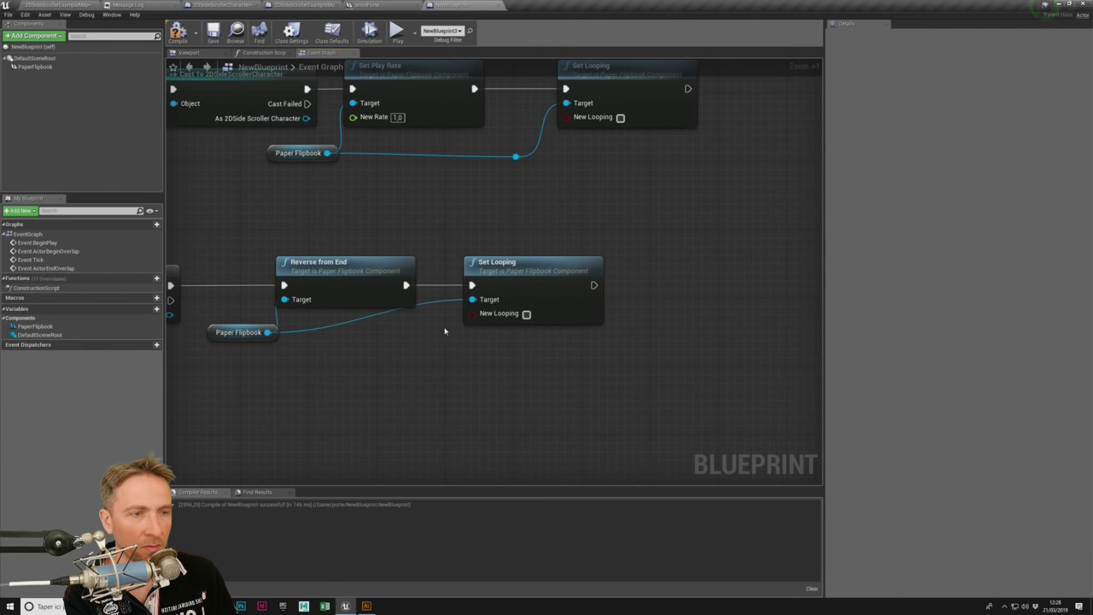
Step: Pan around the Set Play Rate and Set Looping nodes and select Set Looping
{"action": "mouse_move", "coordinate": [540, 268]}
{"action": "right_mouse_down"}
{"action": "mouse_move", "coordinate": [658, 278]}
{"action": "mouse_move", "coordinate": [702, 318]}
{"action": "right_mouse_up"}
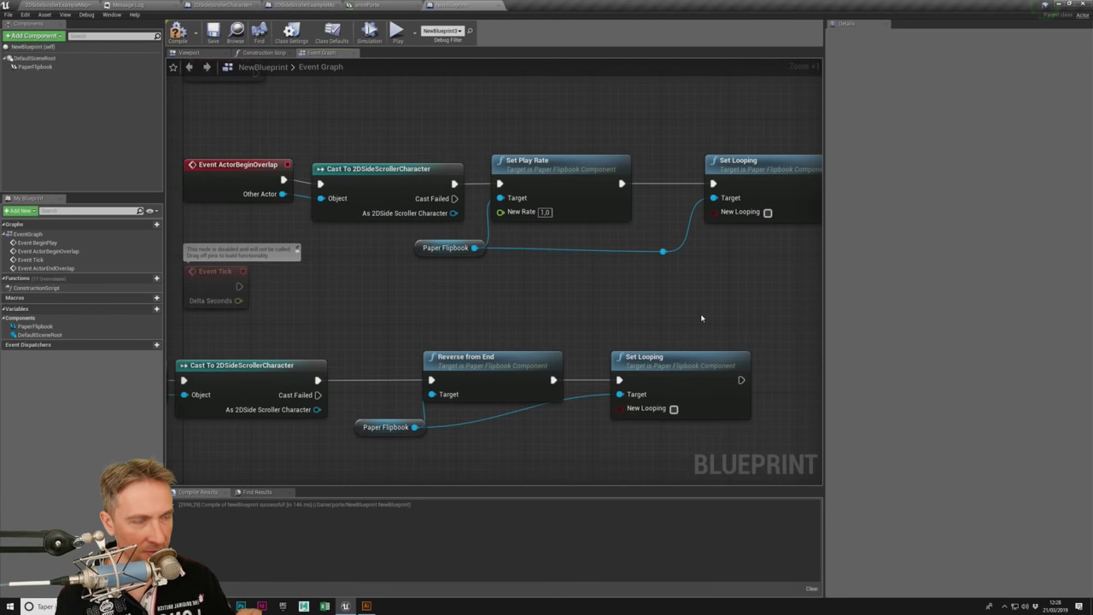
{"action": "right_click_drag", "start_coordinate": [443, 150], "coordinate": [390, 152]}
{"action": "scroll", "coordinate": [398, 158], "scroll_direction": "up", "scroll_amount": 5}
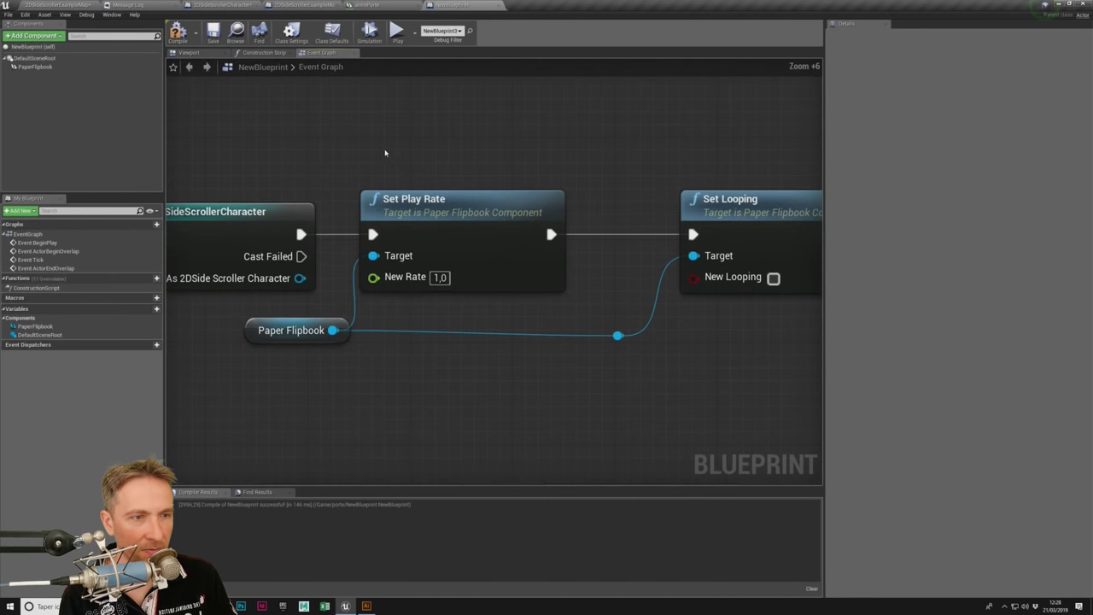
{"action": "left_click_drag", "start_coordinate": [377, 131], "coordinate": [479, 247]}
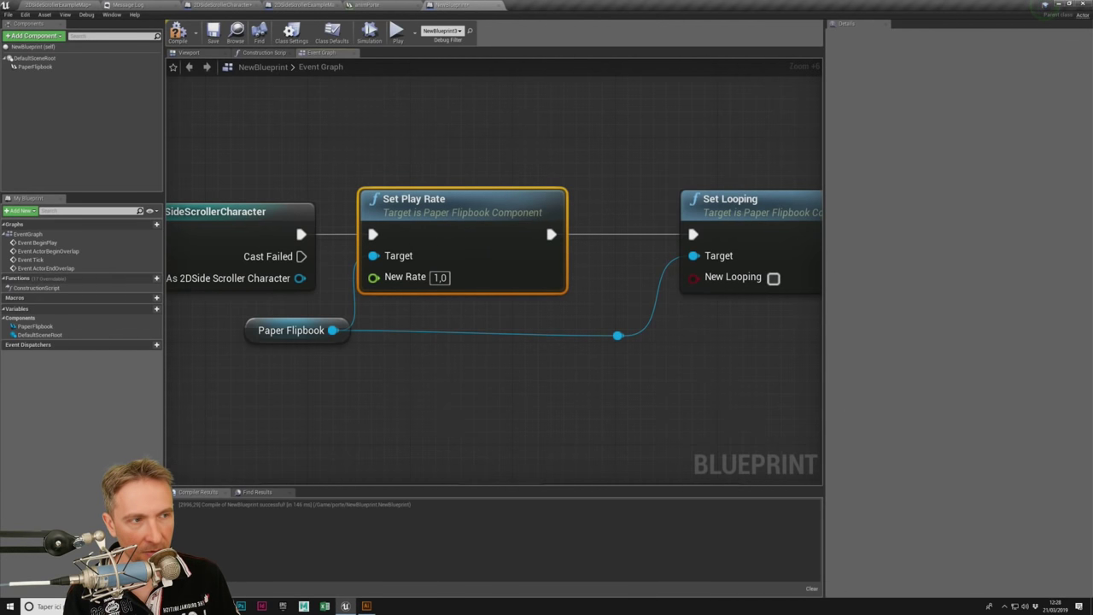
{"action": "mouse_move", "coordinate": [513, 153]}
{"action": "right_mouse_down"}
{"action": "mouse_move", "coordinate": [391, 121]}
{"action": "mouse_move", "coordinate": [393, 101]}
{"action": "right_mouse_up"}
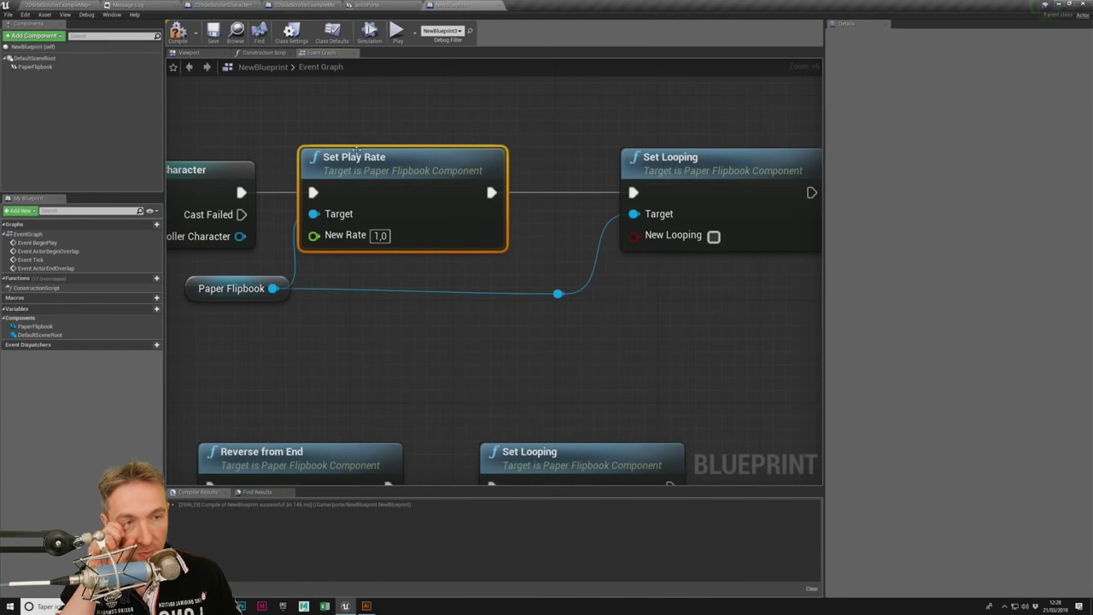
{"action": "right_click_drag", "start_coordinate": [591, 127], "coordinate": [495, 123]}
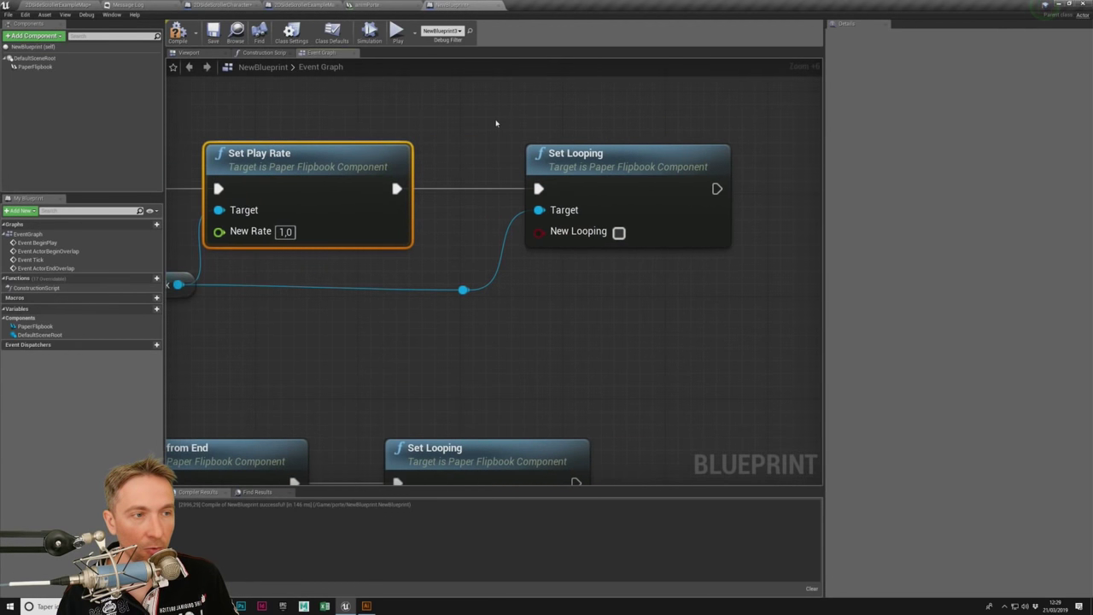
{"action": "right_click_drag", "start_coordinate": [562, 304], "coordinate": [668, 309]}
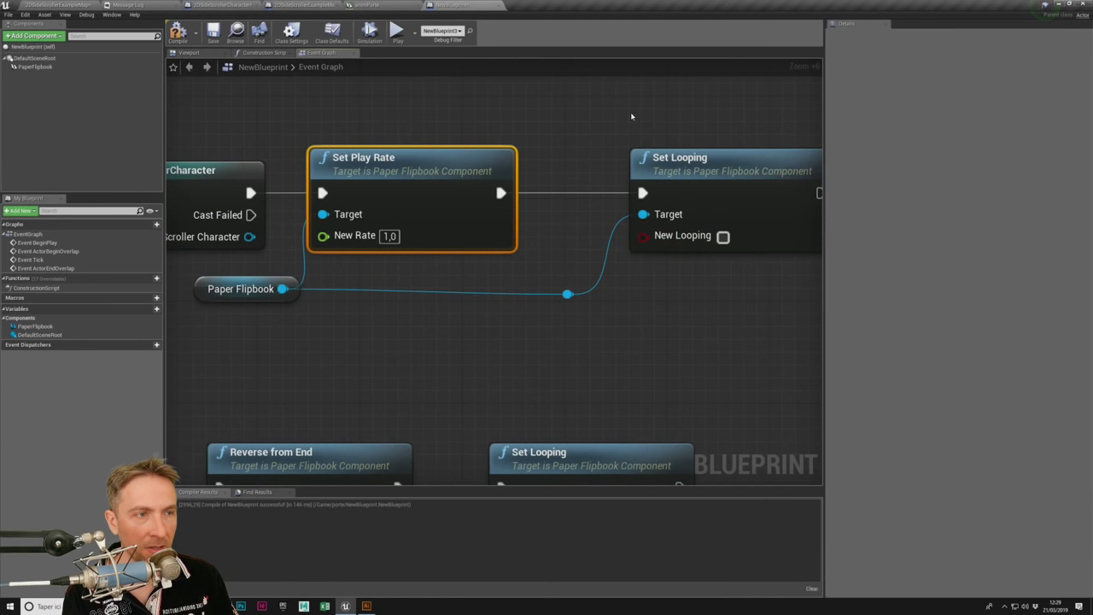
{"action": "left_click", "coordinate": [684, 168]}
Step: Add a Paper Flipbook Set Looping node wired to the Construction Script entry, then select the Event Graph's Set Looping
{"action": "left_click", "coordinate": [261, 53]}
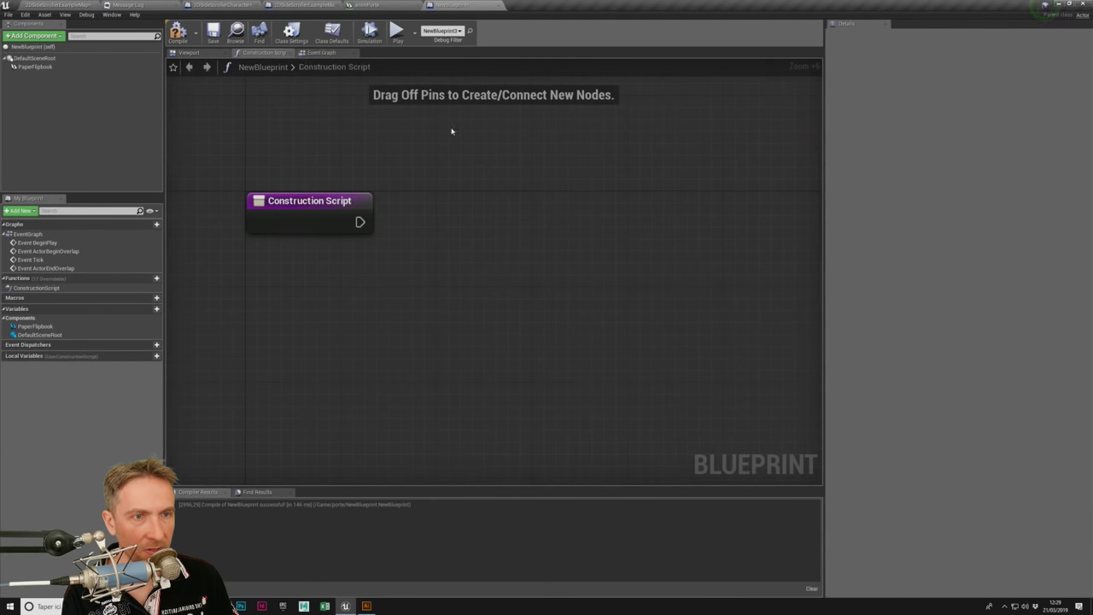
{"action": "left_click_drag", "start_coordinate": [34, 66], "coordinate": [256, 273]}
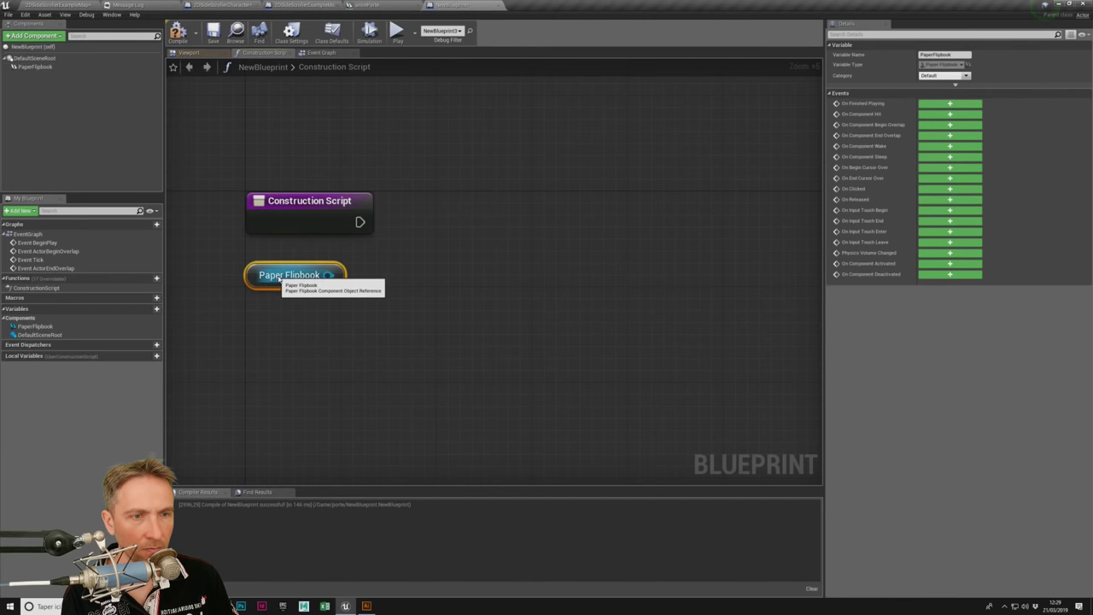
{"action": "left_click_drag", "start_coordinate": [328, 275], "coordinate": [374, 280]}
{"action": "type", "text": "set loop"}
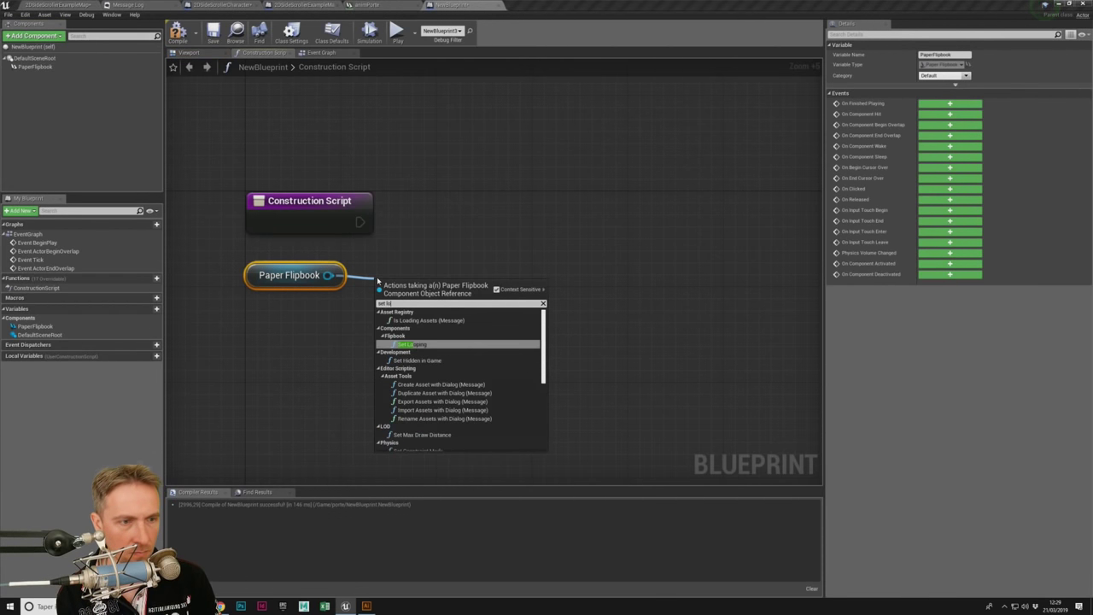
{"action": "key", "text": "Return"}
{"action": "mouse_move", "coordinate": [390, 318]}
{"action": "left_mouse_down"}
{"action": "mouse_move", "coordinate": [360, 222]}
{"action": "mouse_move", "coordinate": [425, 221]}
{"action": "left_mouse_up"}
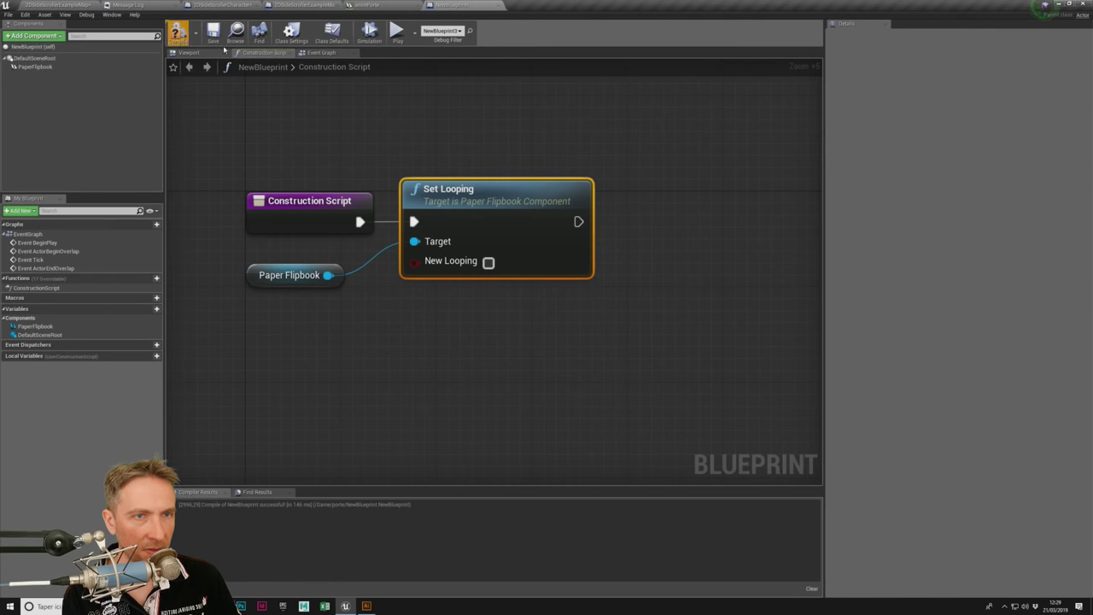
{"action": "left_click_drag", "start_coordinate": [700, 122], "coordinate": [712, 261]}
Step: Delete the Set Looping node and the leftover reroute dot with its dangling wire
{"action": "key", "text": "Delete"}
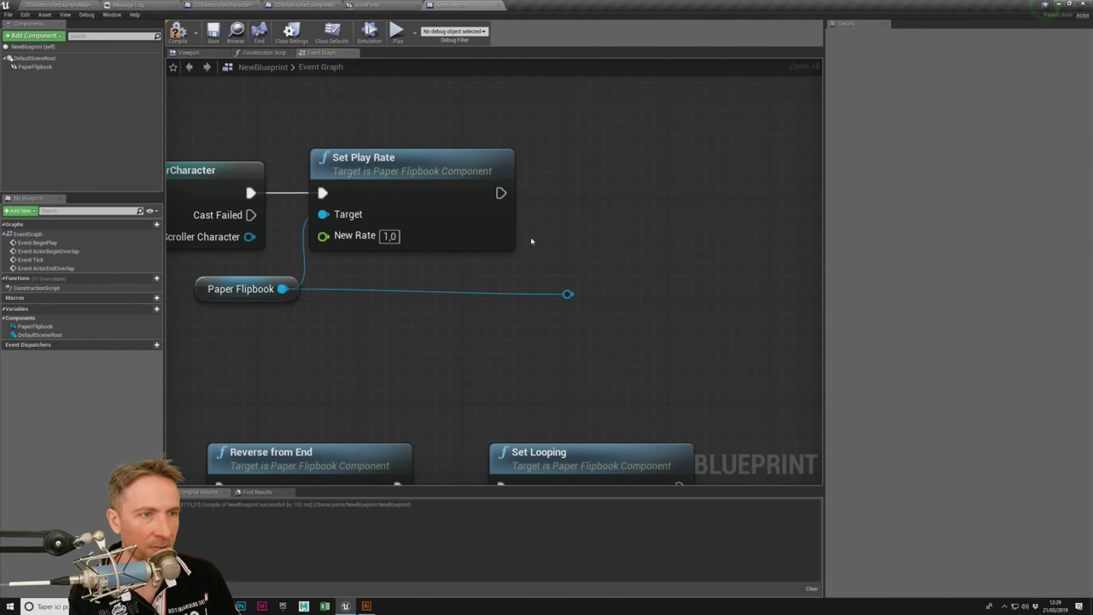
{"action": "left_click", "coordinate": [568, 294]}
{"action": "key", "text": "Delete"}
{"action": "right_click_drag", "start_coordinate": [506, 344], "coordinate": [631, 349]}
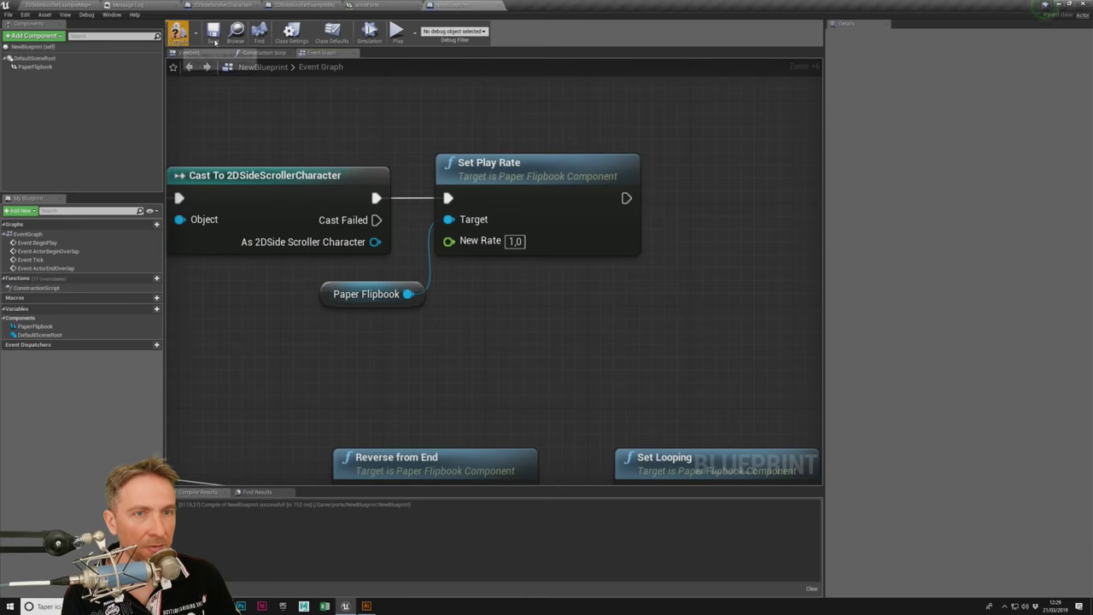
Step: Save the Blueprint and play-test by walking the knight right toward the doors
{"action": "left_click", "coordinate": [213, 35]}
{"action": "left_click", "coordinate": [396, 31]}
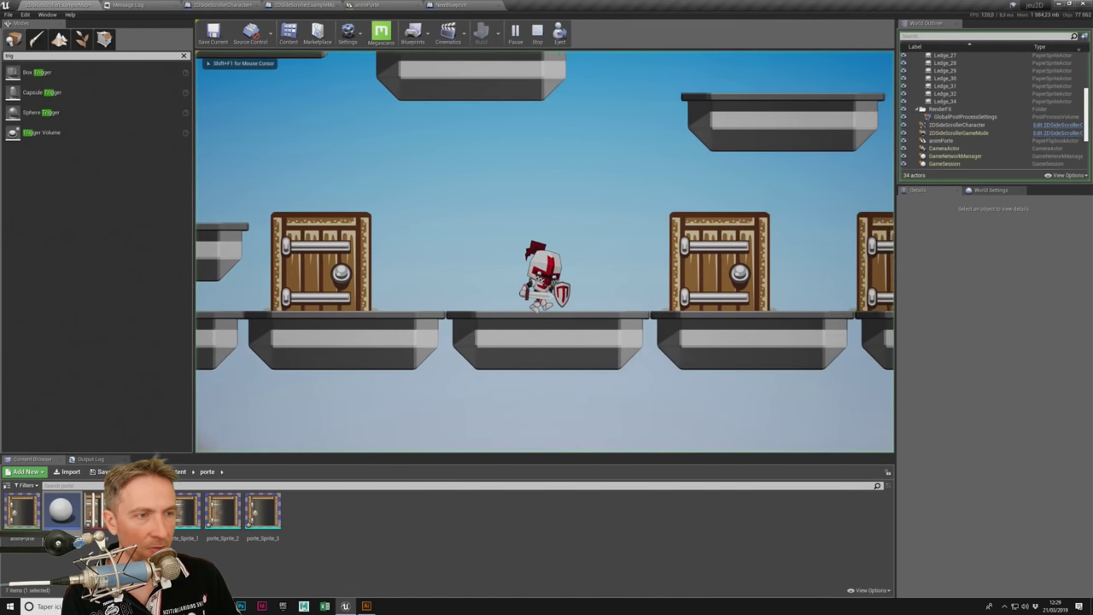
{"action": "key", "text": "Right"}
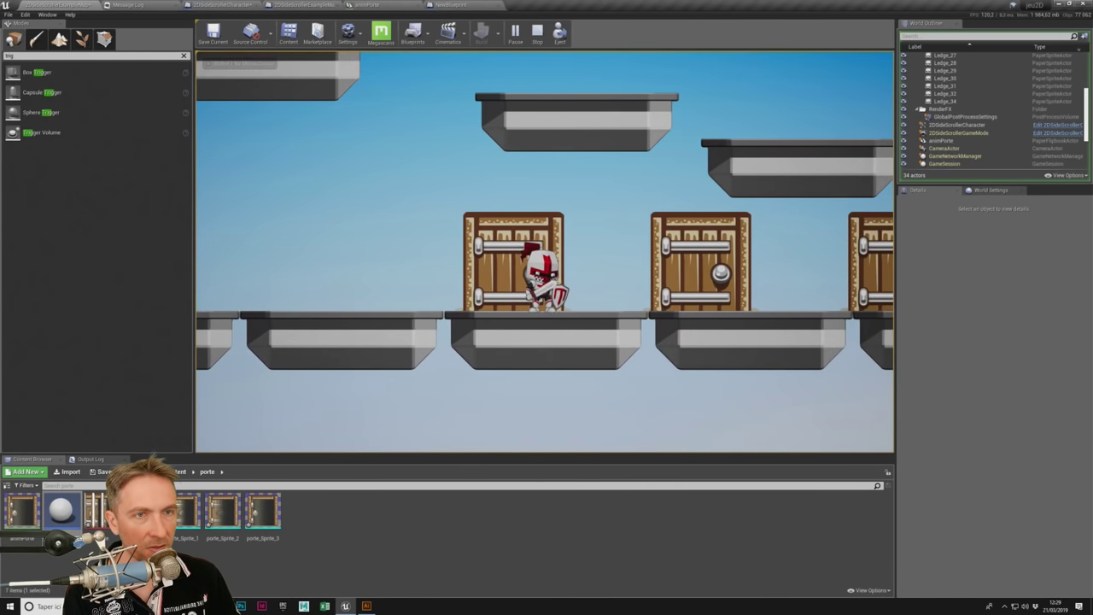
{"action": "key", "text": "Escape"}
Step: Back in the NewBlueprint Event Graph, review the overlap chains and select Set Play Rate
{"action": "left_click", "coordinate": [451, 4]}
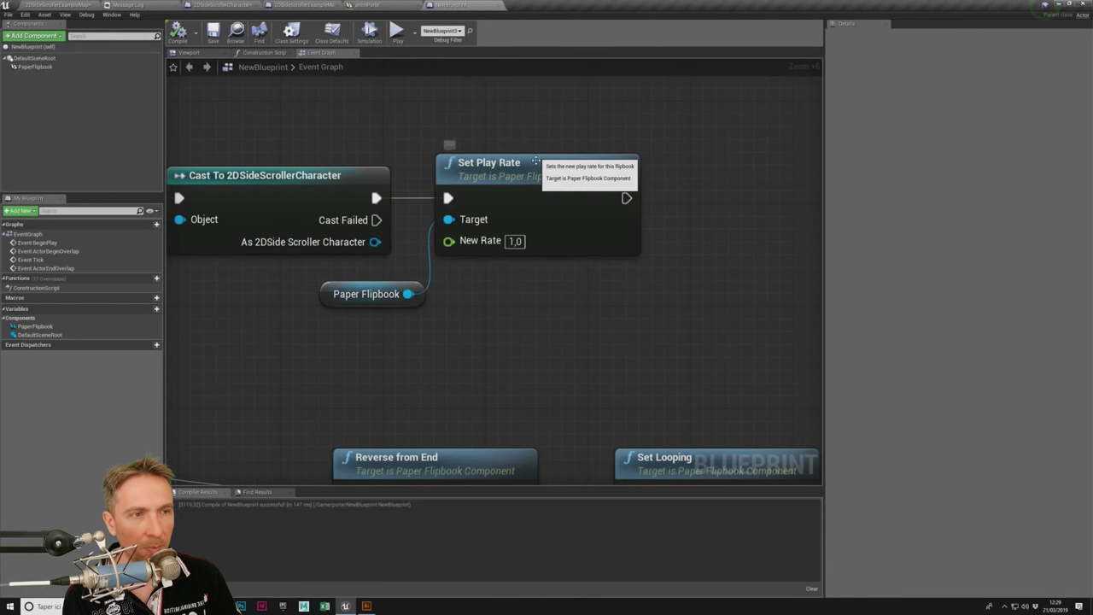
{"action": "right_click_drag", "start_coordinate": [632, 241], "coordinate": [746, 227]}
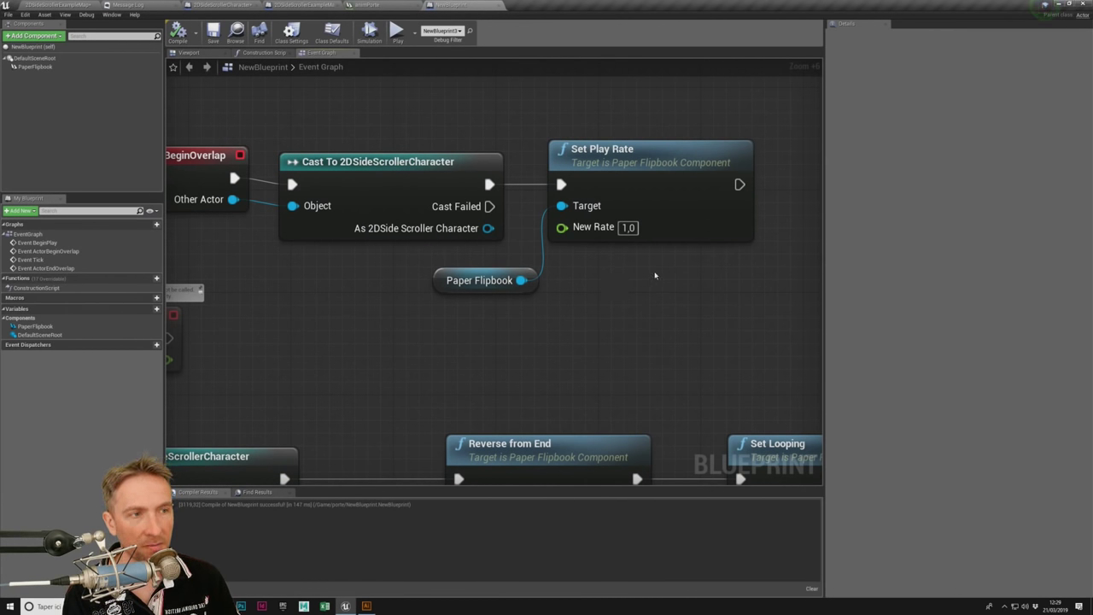
{"action": "right_click_drag", "start_coordinate": [685, 273], "coordinate": [520, 261]}
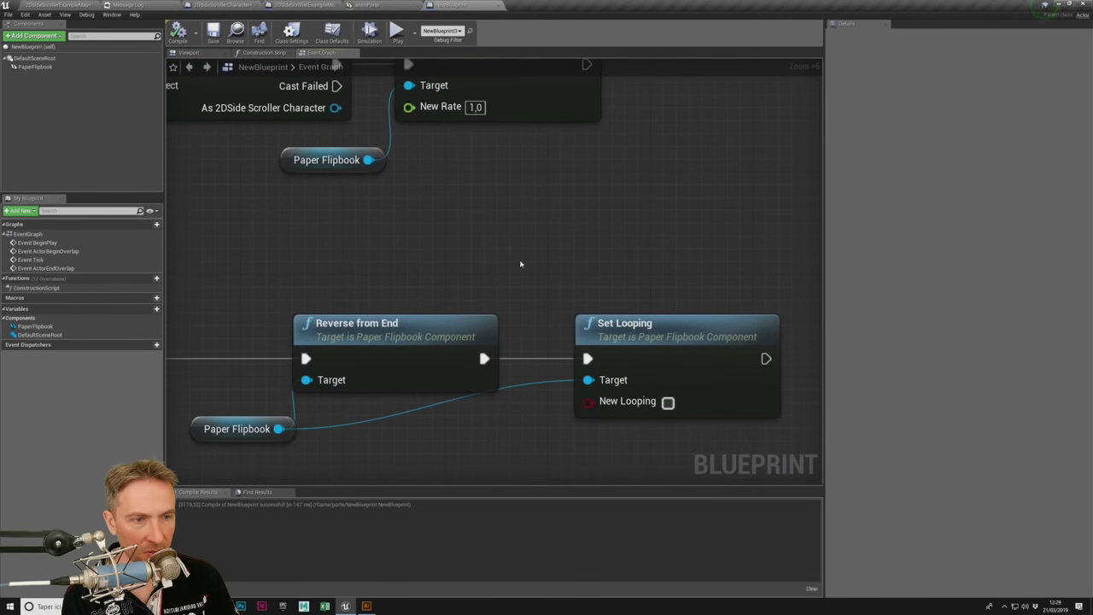
{"action": "right_click_drag", "start_coordinate": [436, 296], "coordinate": [623, 337]}
{"action": "left_click_drag", "start_coordinate": [603, 278], "coordinate": [477, 134]}
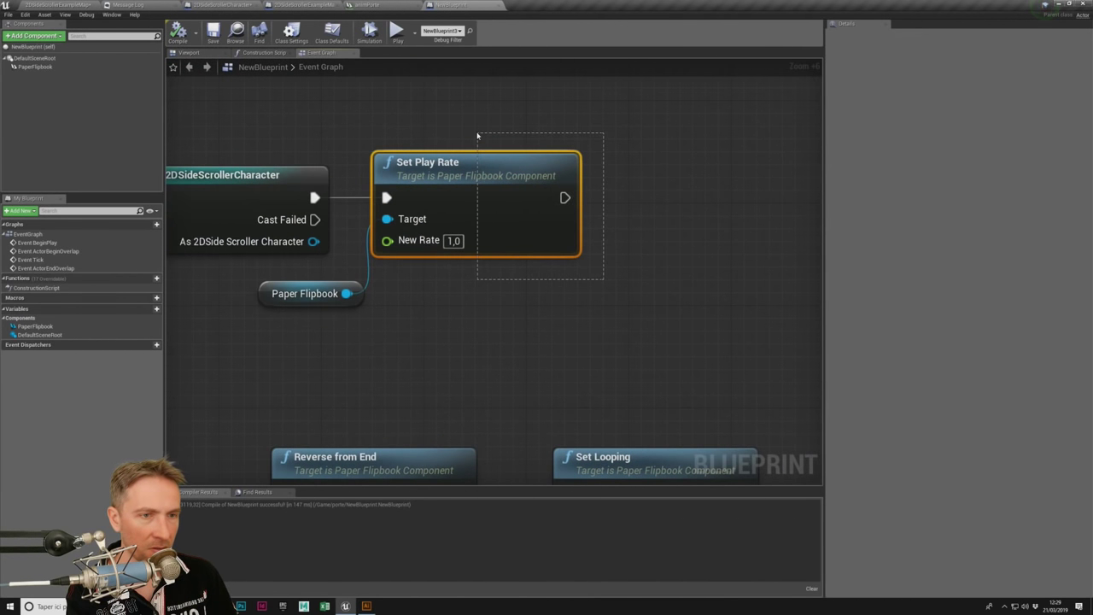
Step: Replace Set Play Rate with a Play from Start node wired from the Cast node
{"action": "key", "text": "Delete"}
{"action": "left_click_drag", "start_coordinate": [346, 293], "coordinate": [397, 257]}
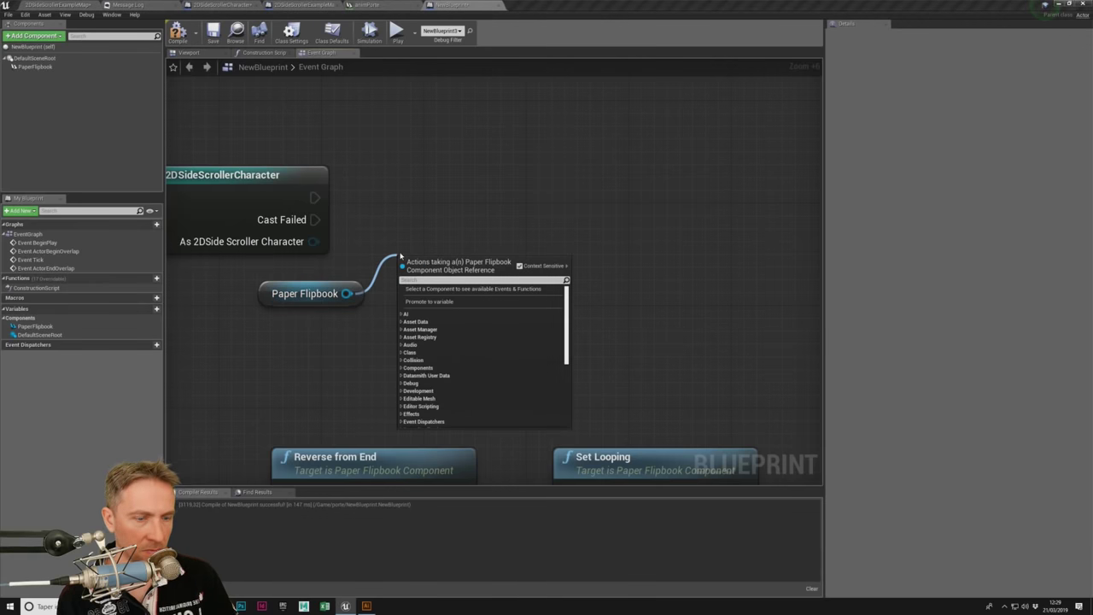
{"action": "type", "text": "play"}
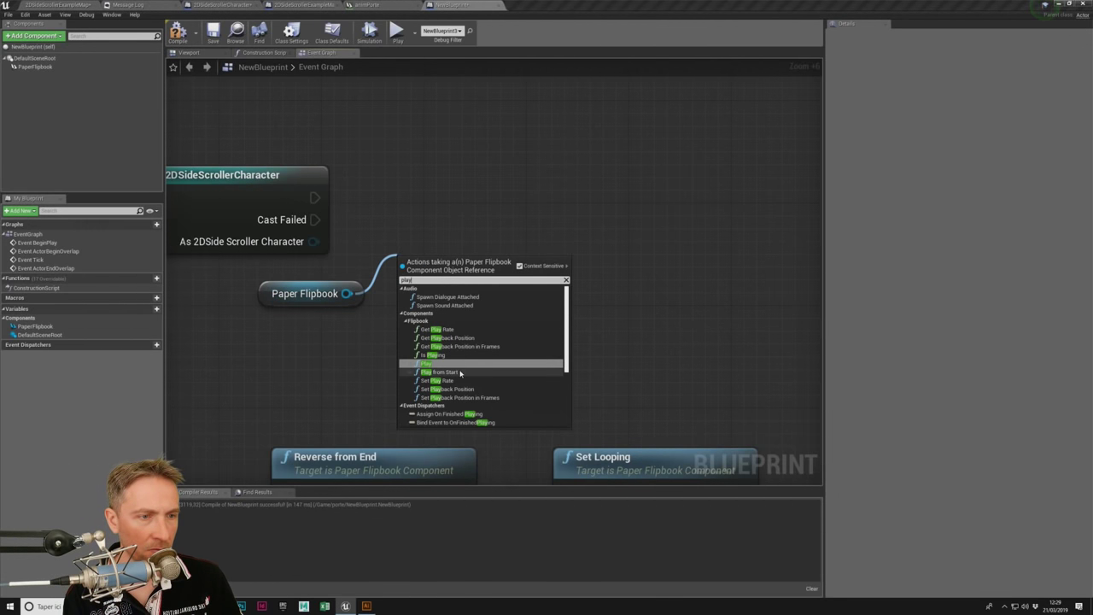
{"action": "left_click", "coordinate": [438, 371]}
{"action": "left_click_drag", "start_coordinate": [461, 267], "coordinate": [447, 188]}
{"action": "mouse_move", "coordinate": [315, 197]}
{"action": "left_mouse_down"}
{"action": "mouse_move", "coordinate": [413, 226]}
{"action": "mouse_move", "coordinate": [399, 223]}
{"action": "left_mouse_up"}
{"action": "left_click_drag", "start_coordinate": [461, 188], "coordinate": [448, 162]}
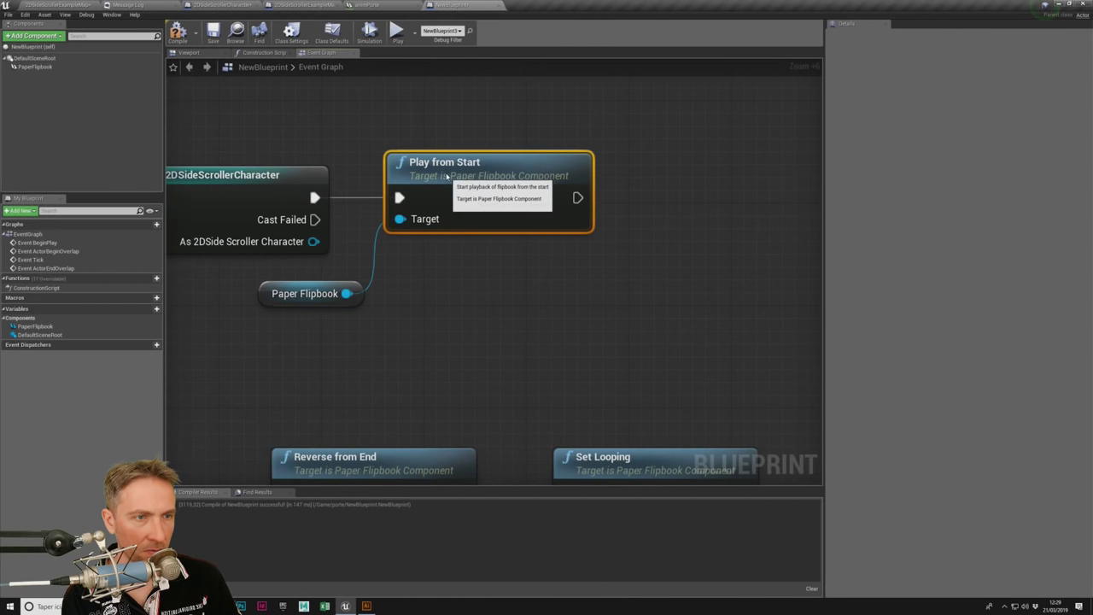
Step: Save and play-test, walking the knight right to a door and back
{"action": "left_click", "coordinate": [56, 4]}
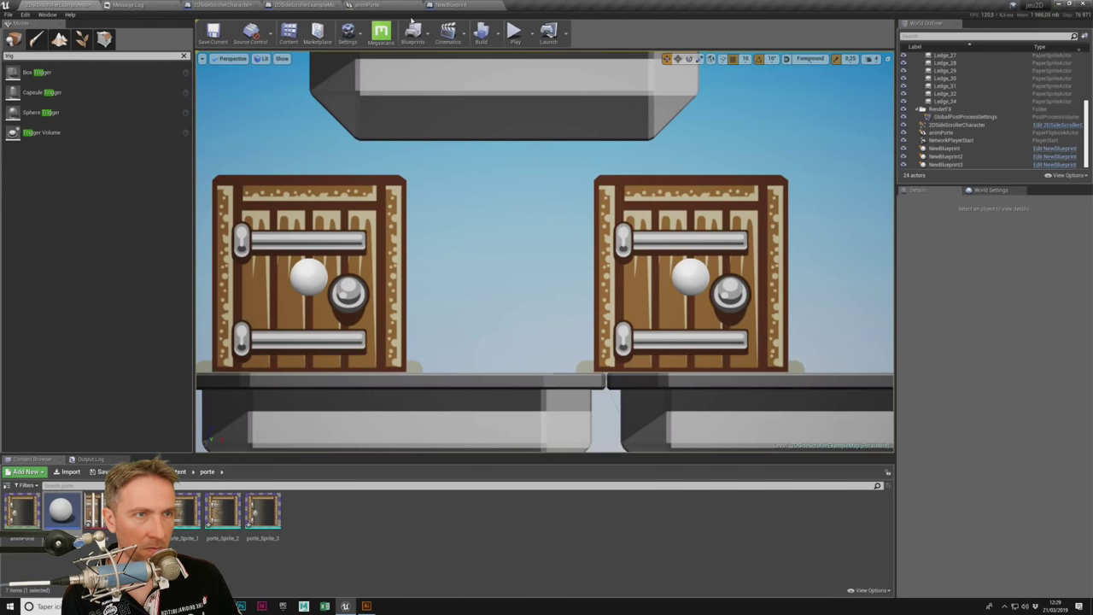
{"action": "left_click", "coordinate": [515, 31]}
{"action": "key", "text": "d"}
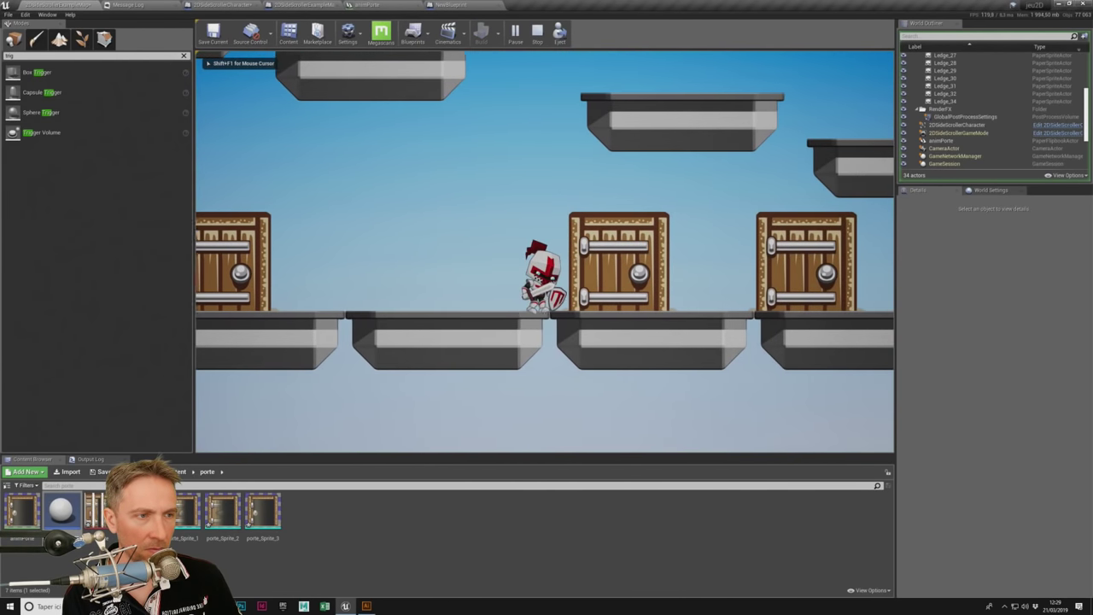
{"action": "key", "text": "a"}
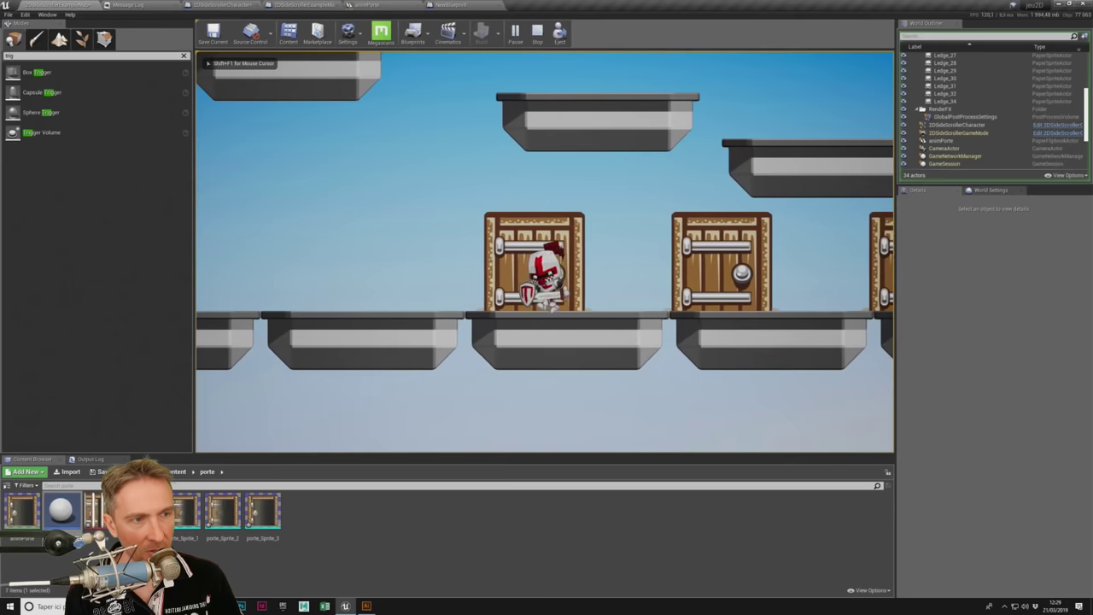
{"action": "key", "text": "Escape"}
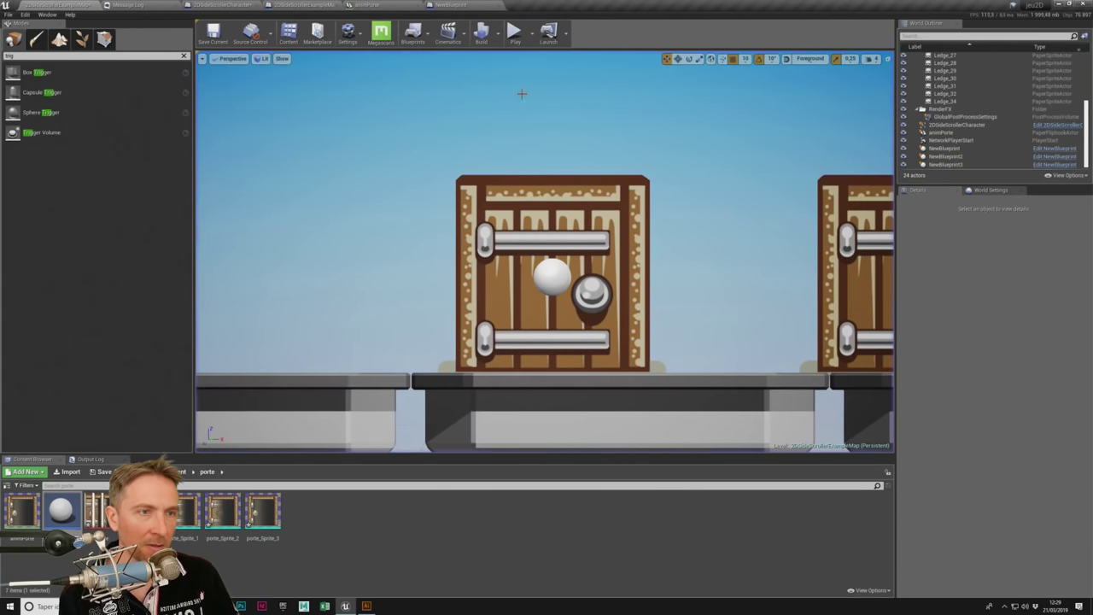
Step: Undo back to Set Play Rate and chain a Play from Start node after it
{"action": "left_click", "coordinate": [451, 4]}
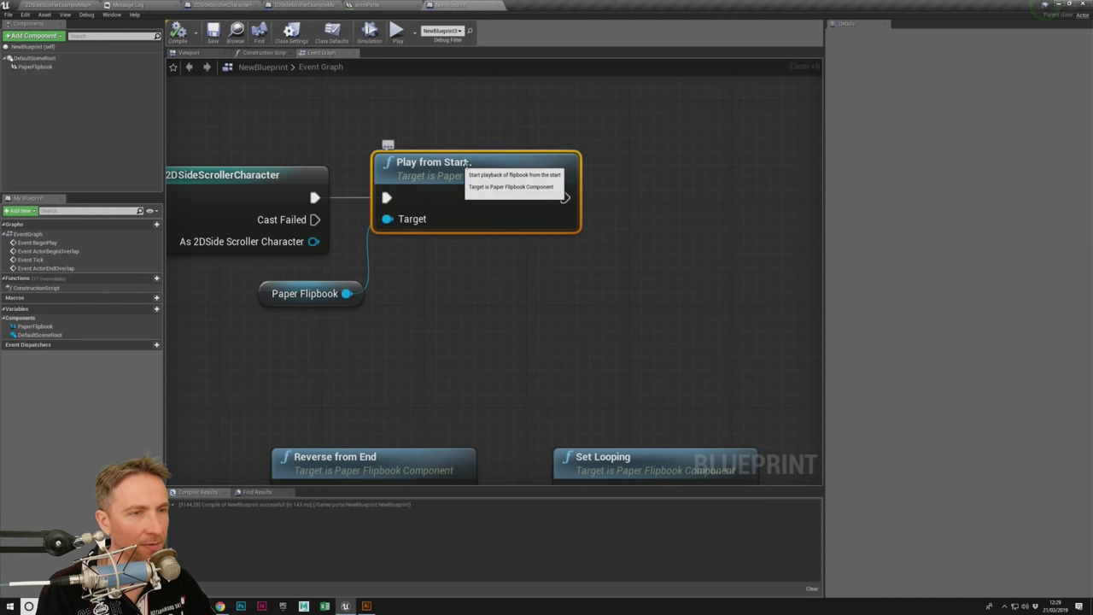
{"action": "left_click", "coordinate": [576, 141]}
{"action": "key", "text": "ctrl+z"}
{"action": "key", "text": "ctrl+z"}
{"action": "key", "text": "ctrl+z"}
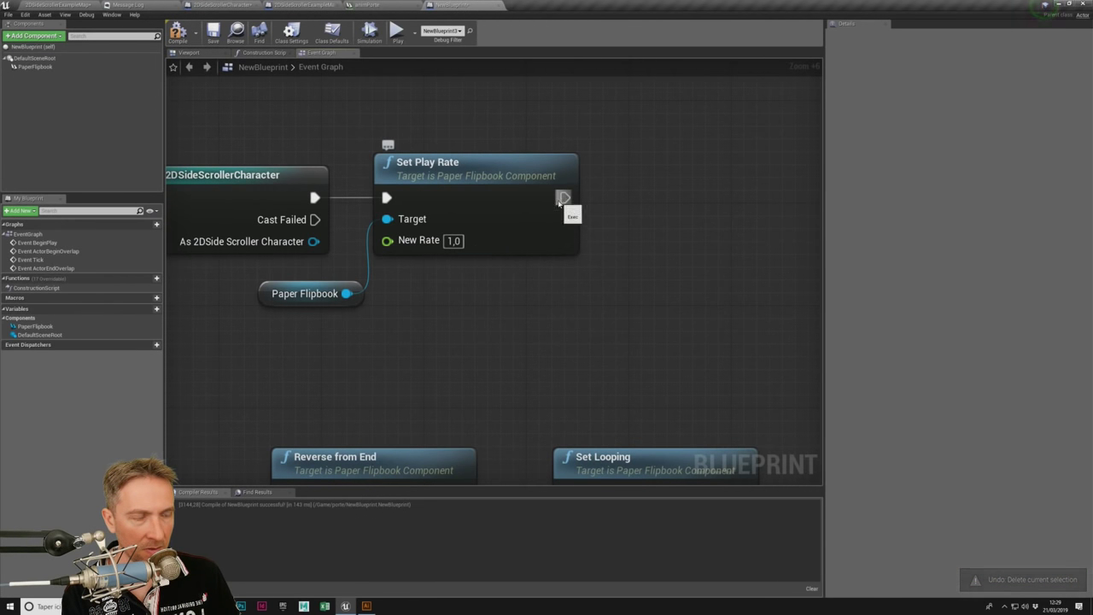
{"action": "left_click_drag", "start_coordinate": [560, 201], "coordinate": [631, 195]}
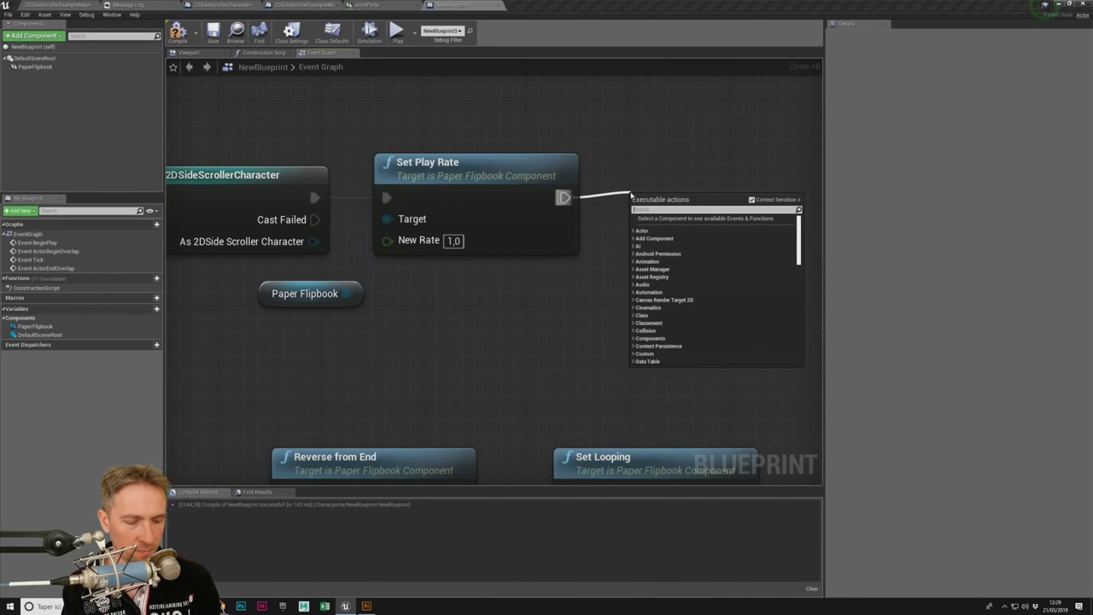
{"action": "type", "text": "play fr"}
{"action": "key", "text": "Return"}
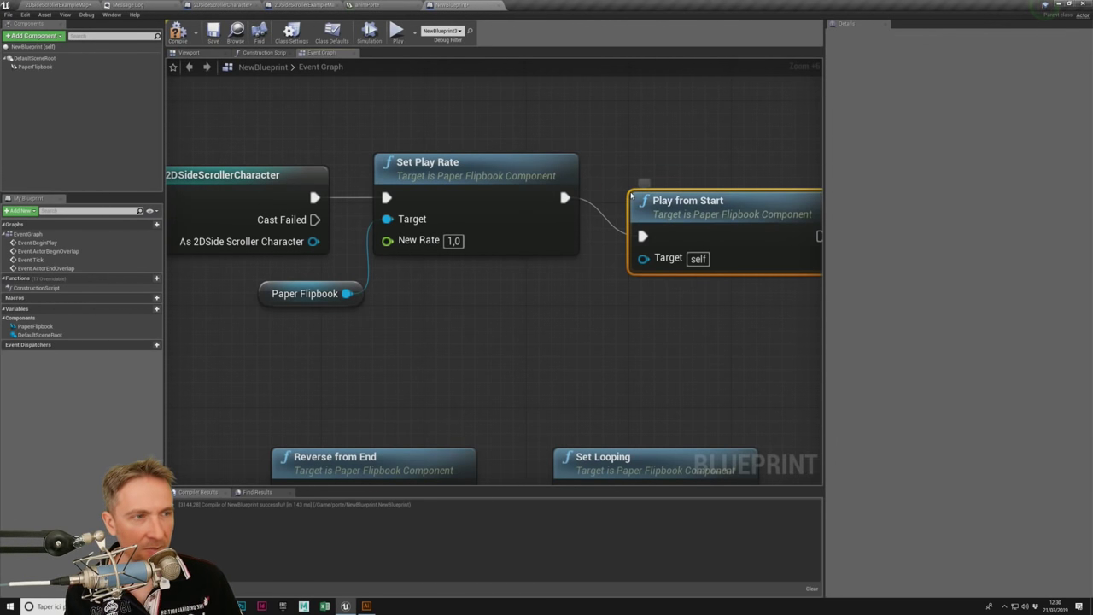
Step: Connect the Paper Flipbook to Play from Start's Target and recompile without errors
{"action": "left_click", "coordinate": [177, 35]}
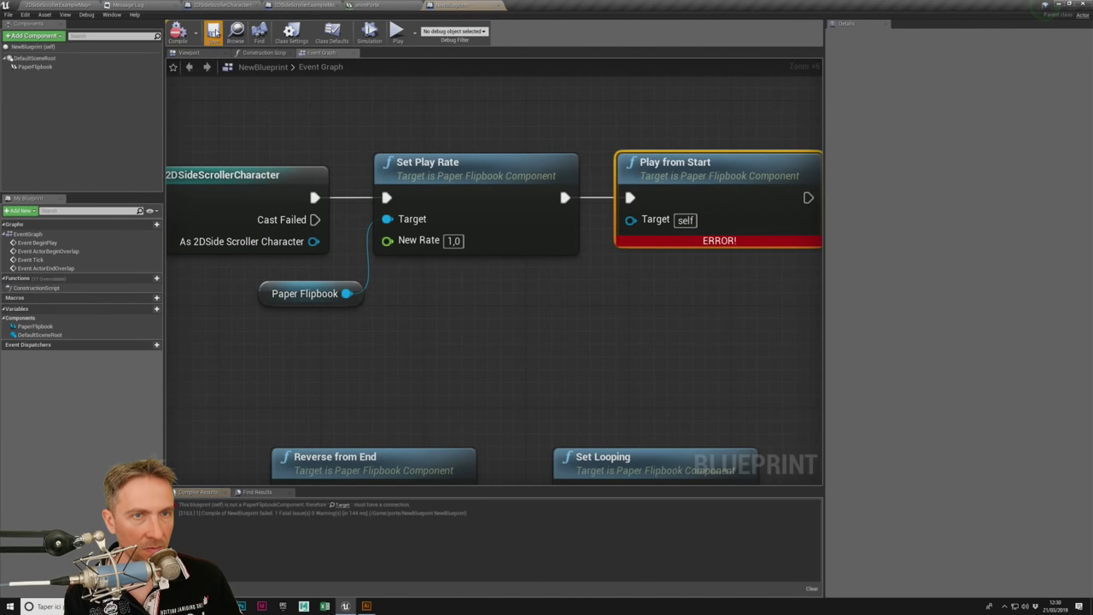
{"action": "left_click_drag", "start_coordinate": [630, 220], "coordinate": [346, 295]}
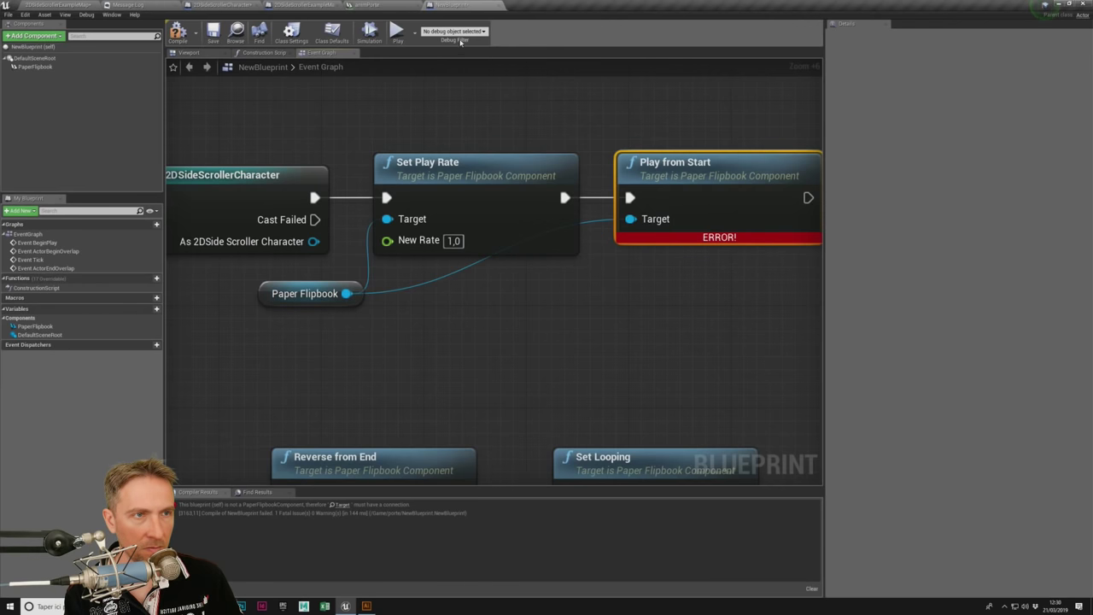
{"action": "left_click", "coordinate": [177, 34]}
Step: Simulate, then play the level, walking the character back and forth to the open door
{"action": "left_click", "coordinate": [371, 32]}
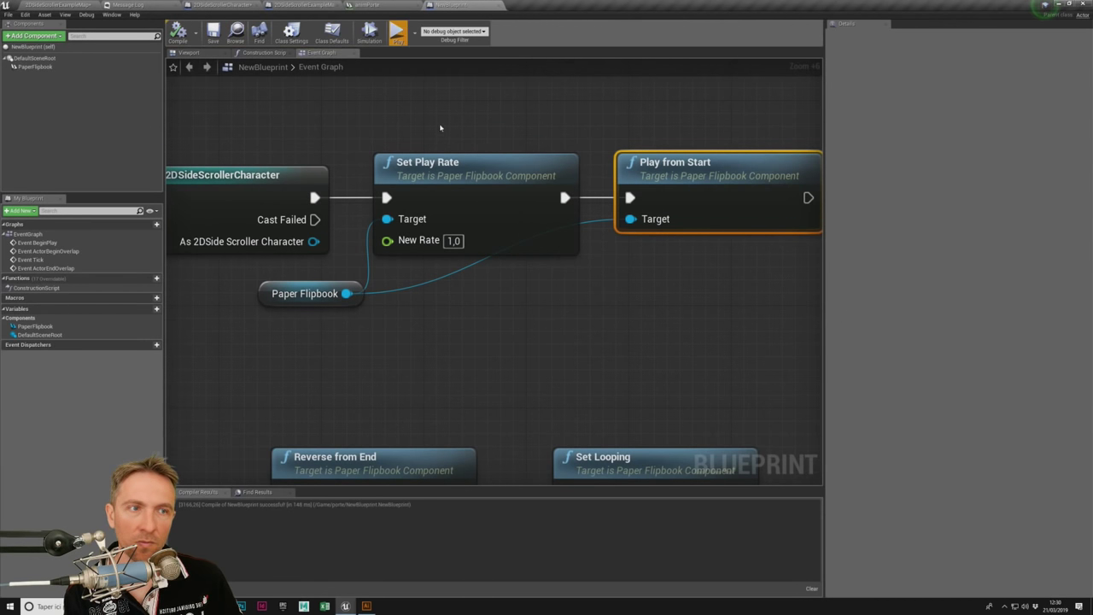
{"action": "left_click", "coordinate": [419, 33]}
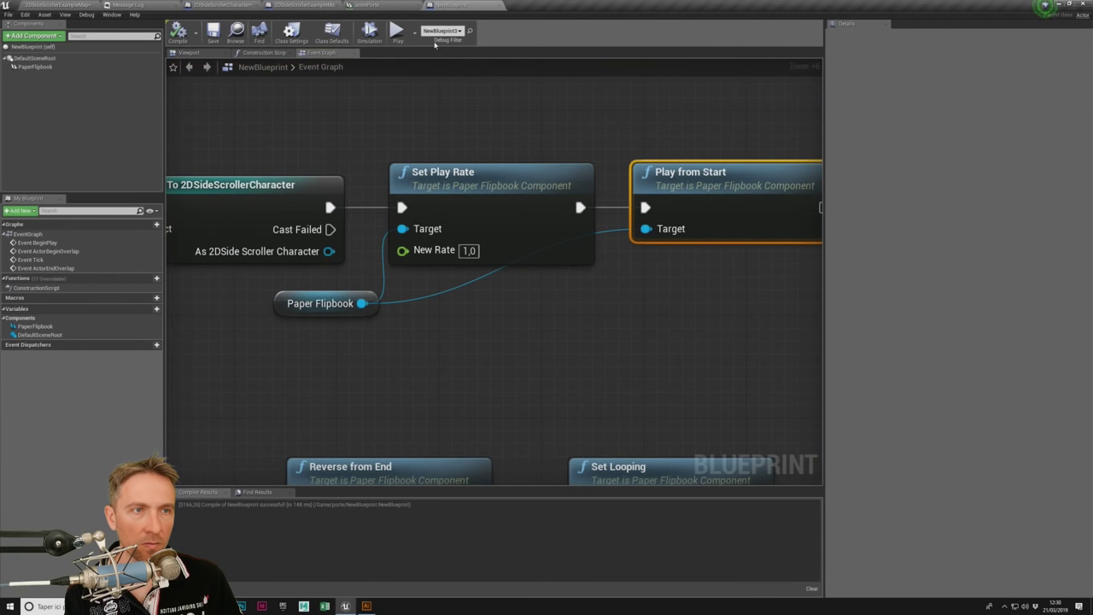
{"action": "left_click", "coordinate": [56, 4]}
{"action": "left_click", "coordinate": [514, 34]}
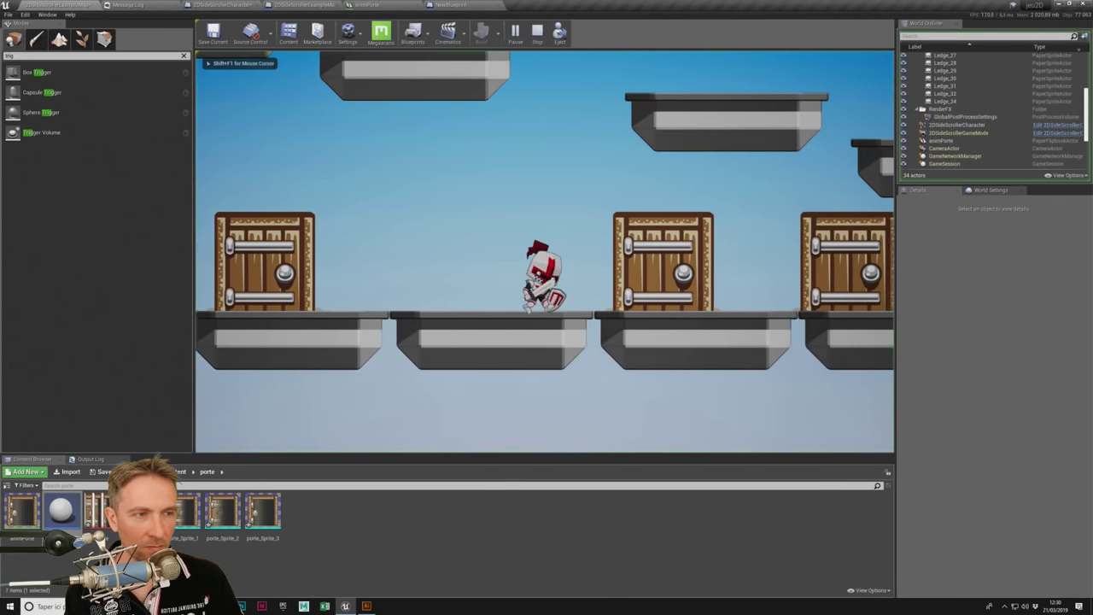
{"action": "key", "text": "a"}
{"action": "key", "text": "d"}
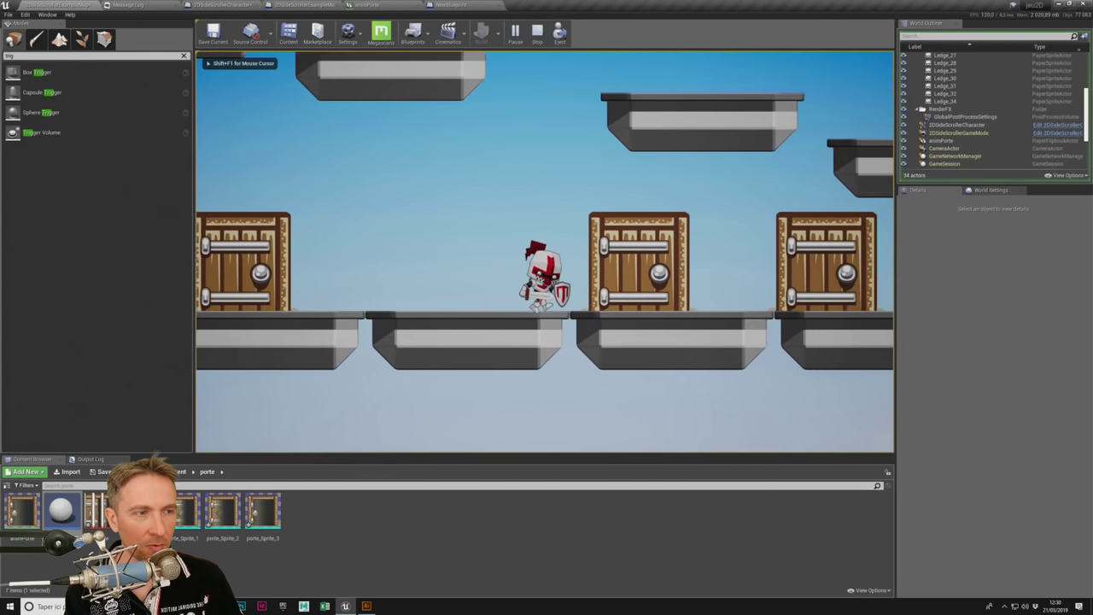
{"action": "key", "text": "a"}
{"action": "key", "text": "d"}
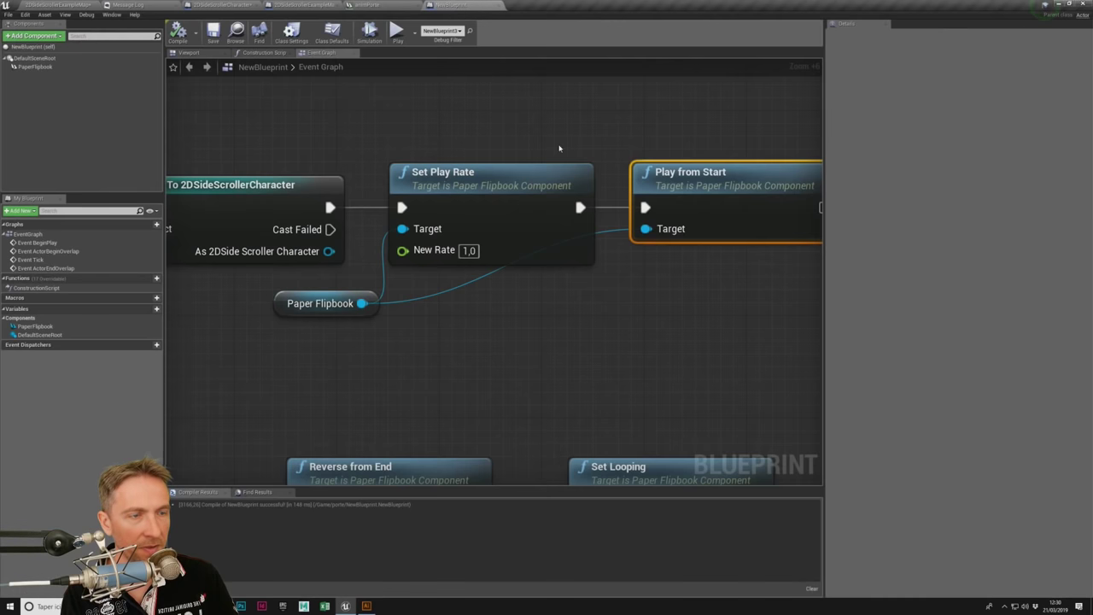
{"action": "scroll", "coordinate": [452, 148], "scroll_direction": "down", "scroll_amount": 3}
{"action": "scroll", "coordinate": [351, 121], "scroll_direction": "down", "scroll_amount": 2}
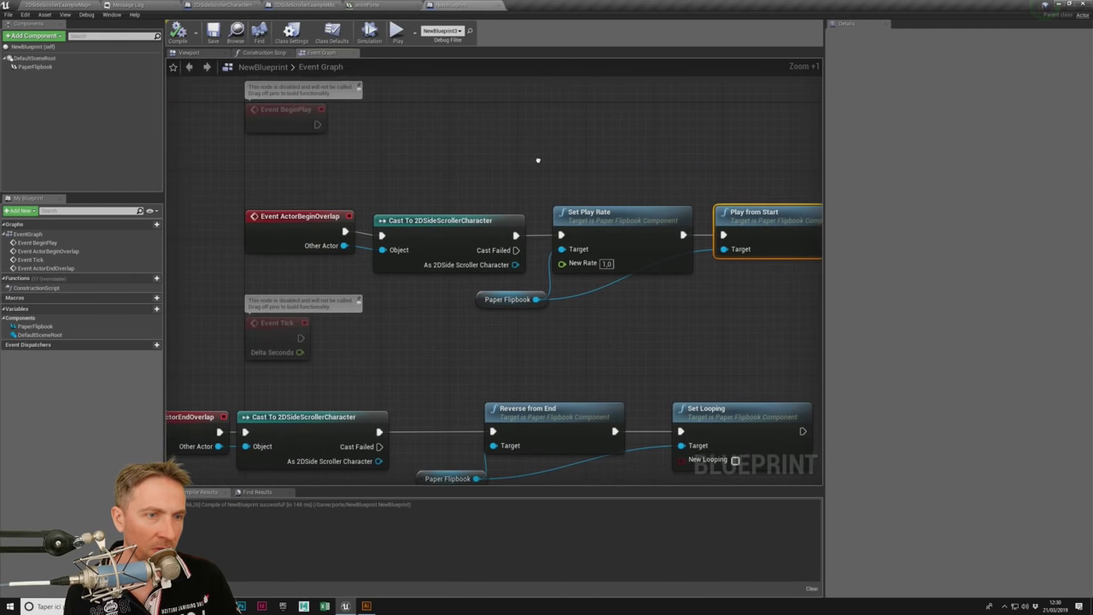
{"action": "left_click", "coordinate": [275, 52]}
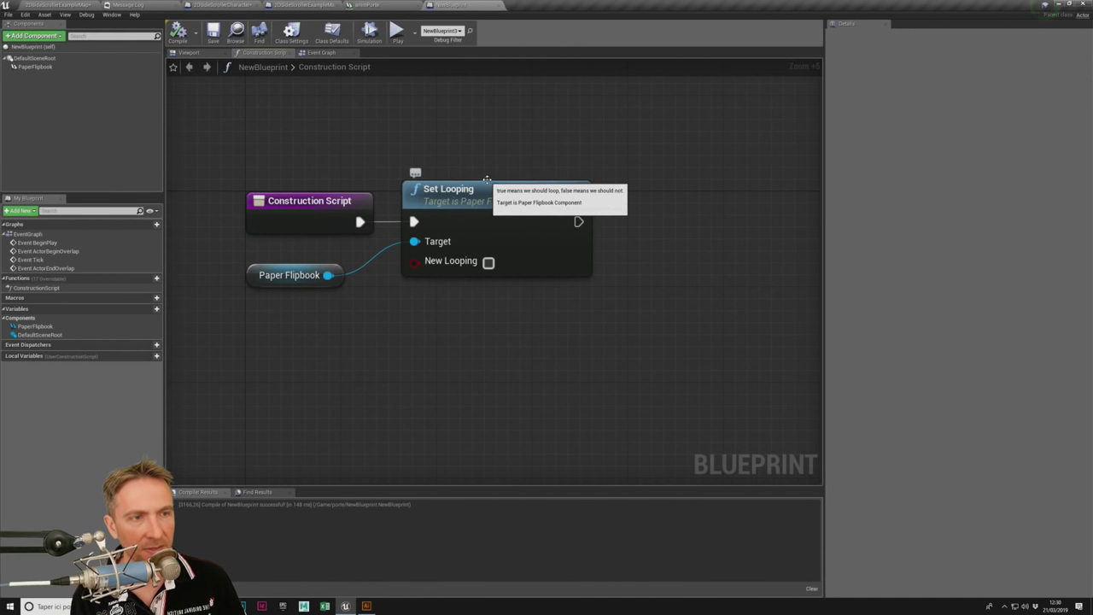
{"action": "left_click", "coordinate": [492, 189]}
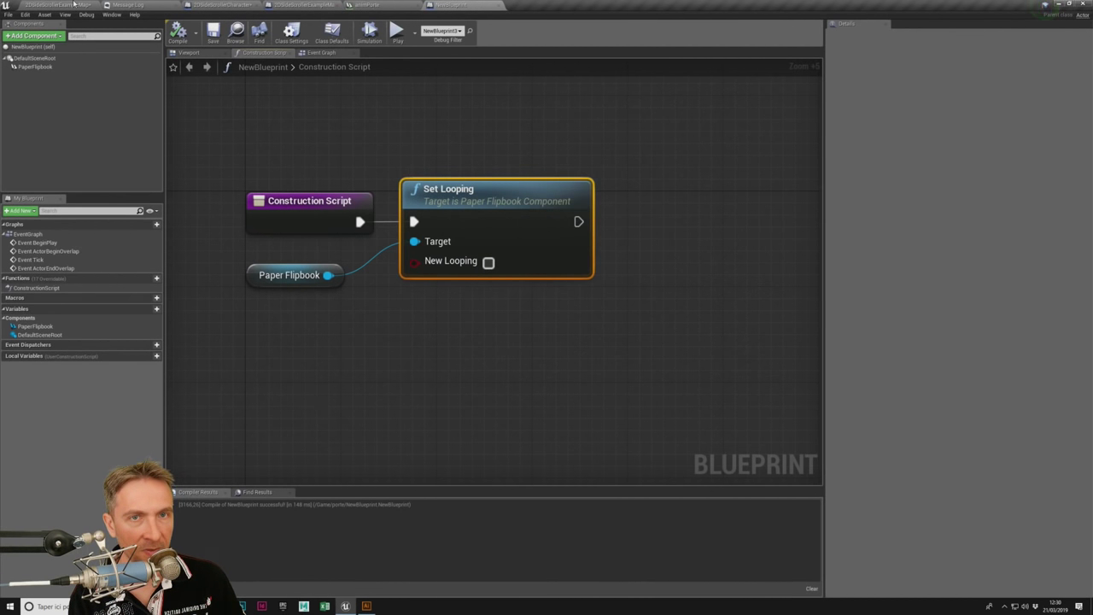
{"action": "left_click", "coordinate": [75, 4]}
{"action": "left_click", "coordinate": [367, 6]}
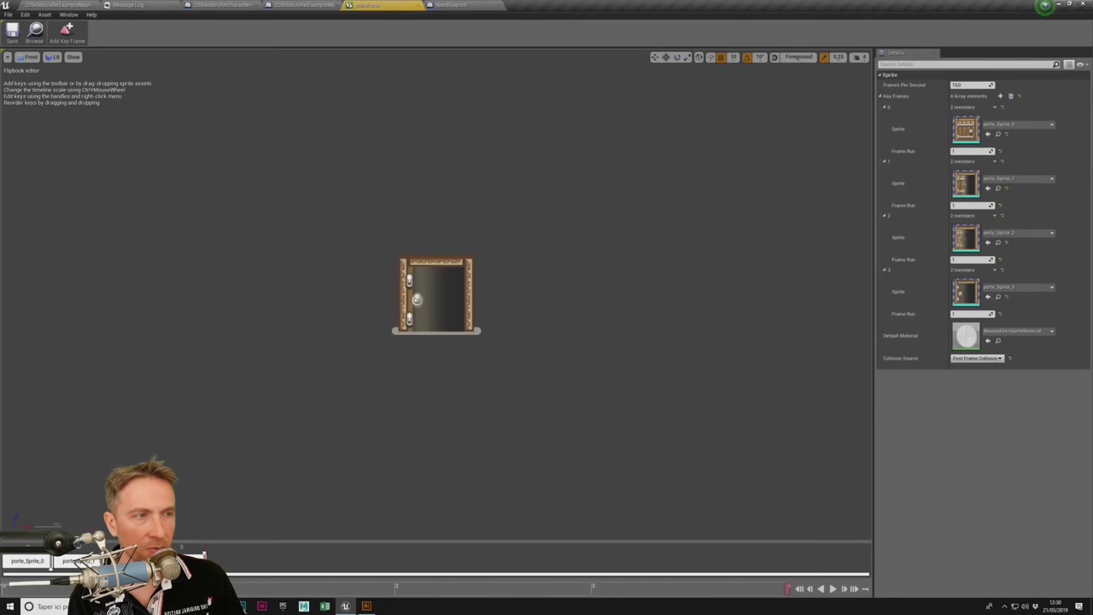
{"action": "left_click", "coordinate": [921, 63]}
{"action": "type", "text": "l"}
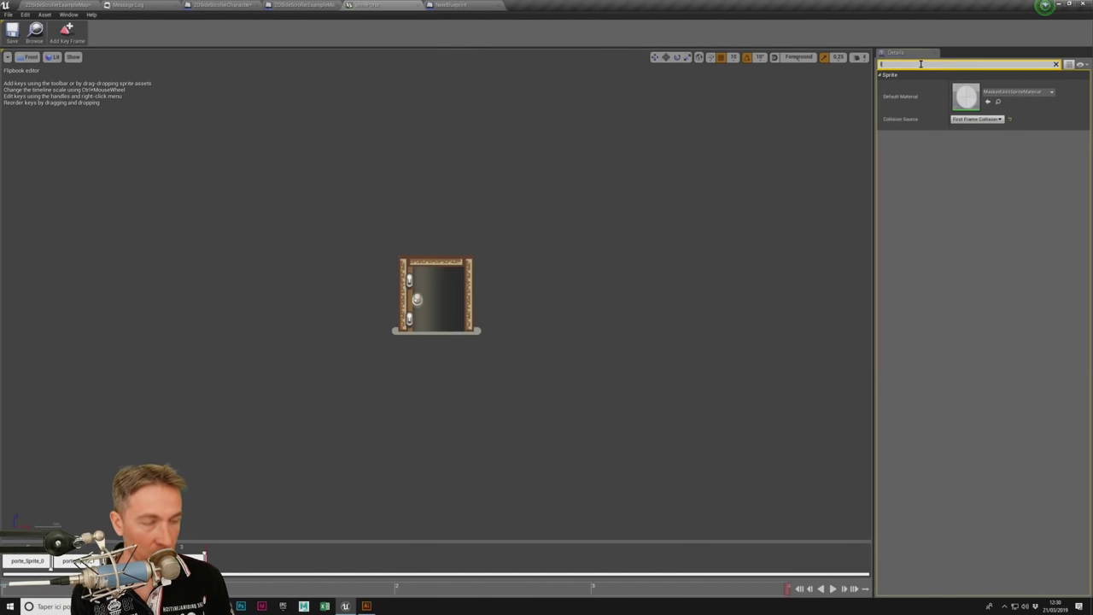
{"action": "type", "text": "o"}
{"action": "key", "text": "BackSpace"}
{"action": "key", "text": "BackSpace"}
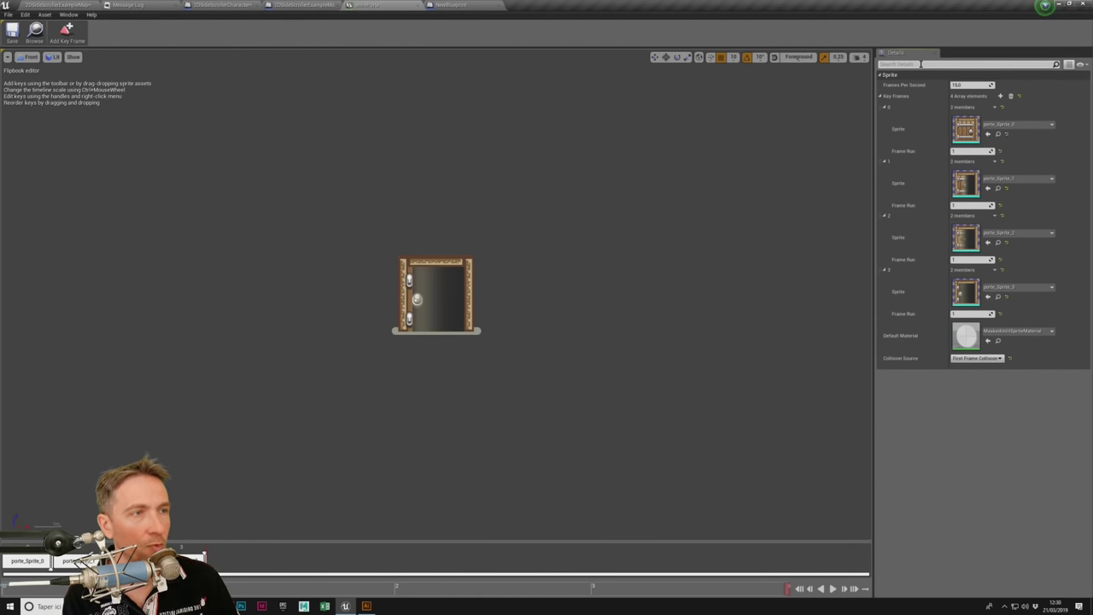
{"action": "left_click", "coordinate": [502, 4]}
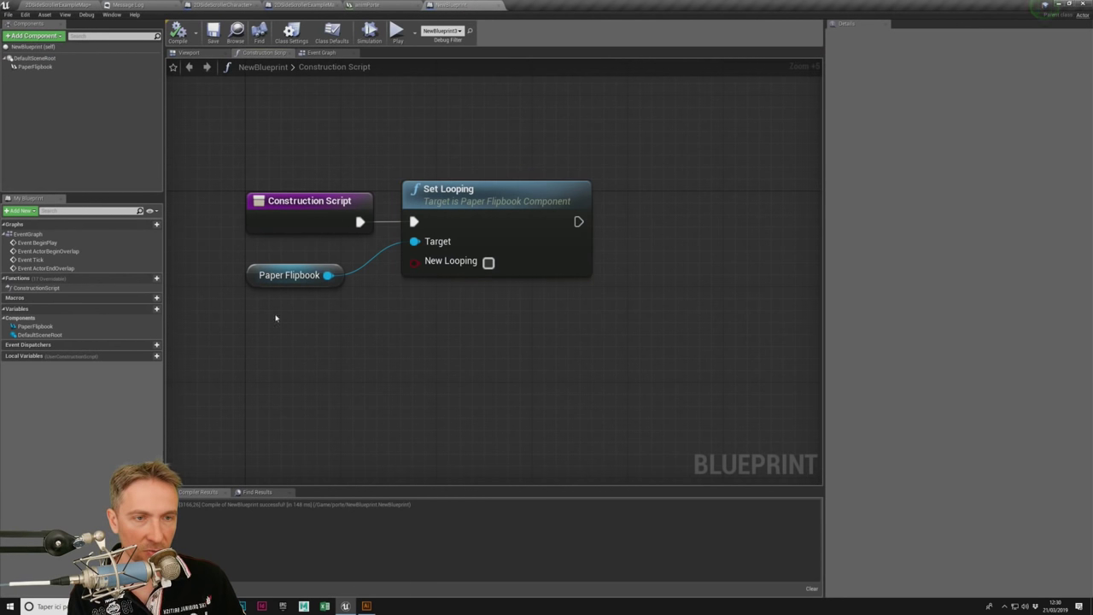
{"action": "left_click", "coordinate": [286, 280]}
{"action": "left_click", "coordinate": [495, 195]}
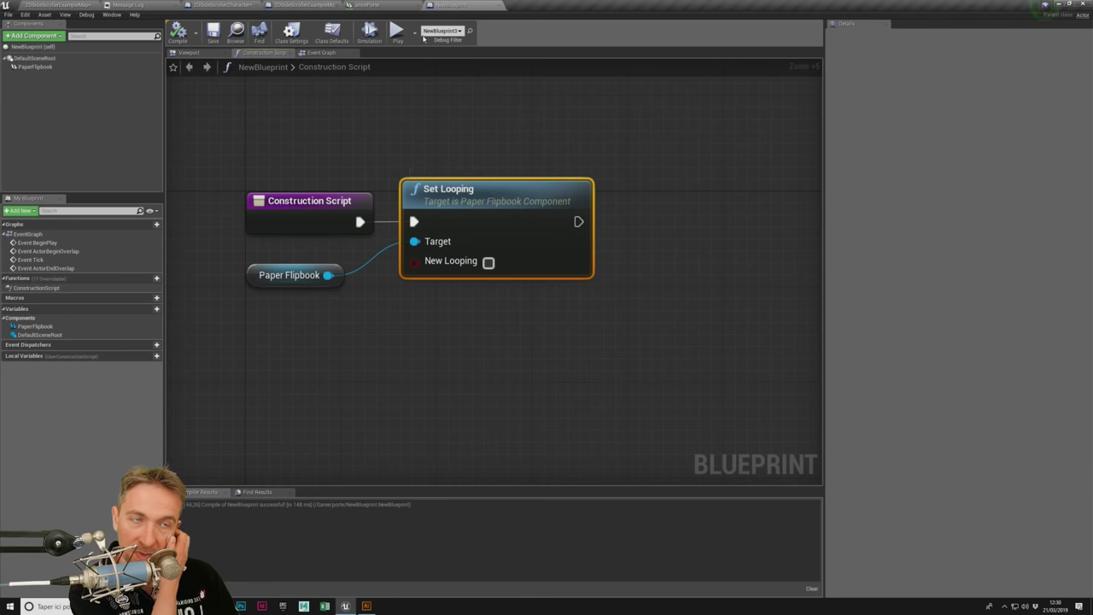
{"action": "left_click", "coordinate": [321, 52]}
{"action": "right_click_drag", "start_coordinate": [598, 166], "coordinate": [359, 143]}
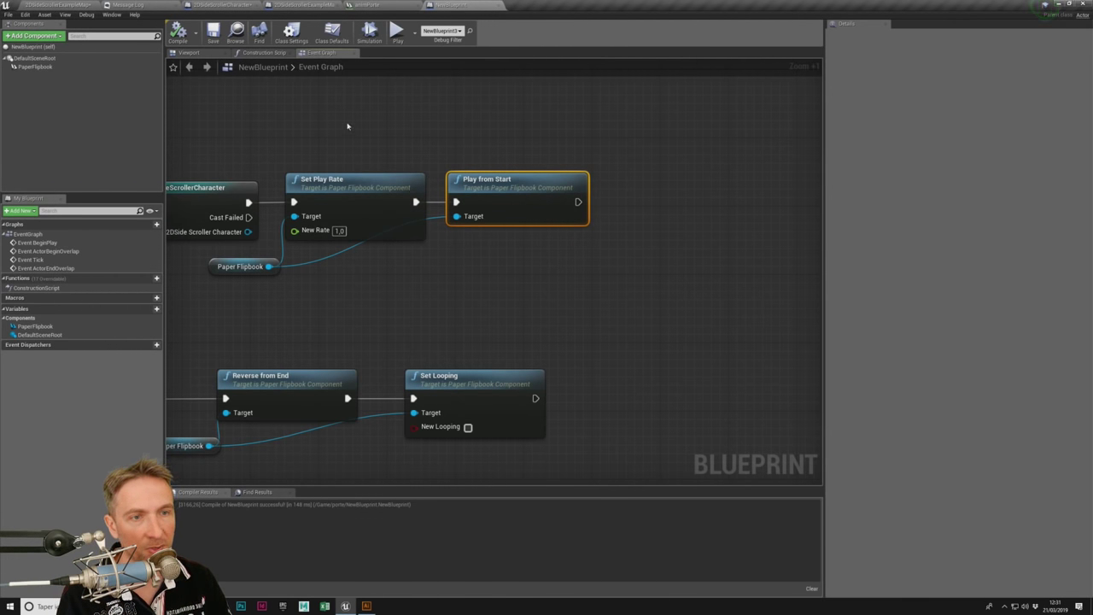
Step: Nudge Play from Start right and delete Set Looping from the Reverse from End chain
{"action": "left_click", "coordinate": [323, 179]}
{"action": "left_click_drag", "start_coordinate": [500, 181], "coordinate": [551, 183]}
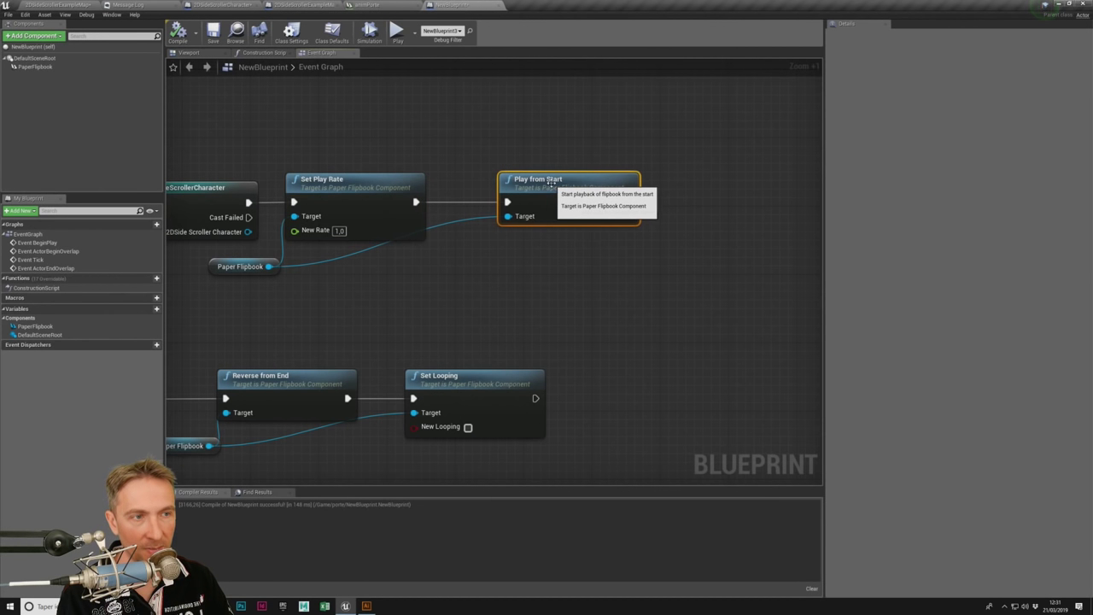
{"action": "right_click_drag", "start_coordinate": [696, 280], "coordinate": [332, 302]}
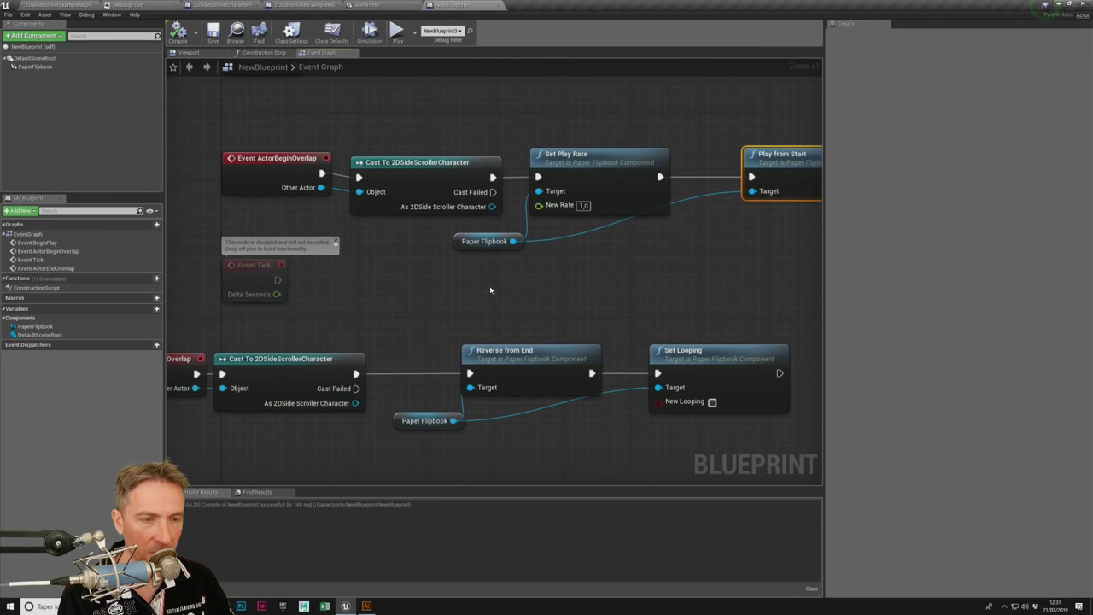
{"action": "left_click_drag", "start_coordinate": [264, 287], "coordinate": [398, 443]}
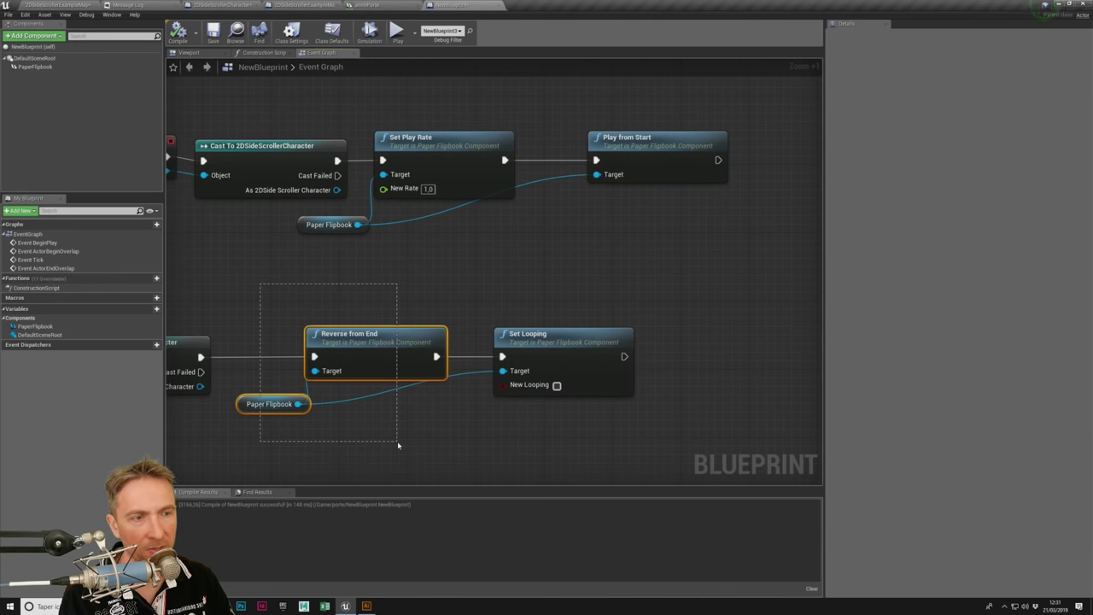
{"action": "left_click", "coordinate": [578, 369]}
{"action": "key", "text": "Delete"}
{"action": "left_click", "coordinate": [248, 401]}
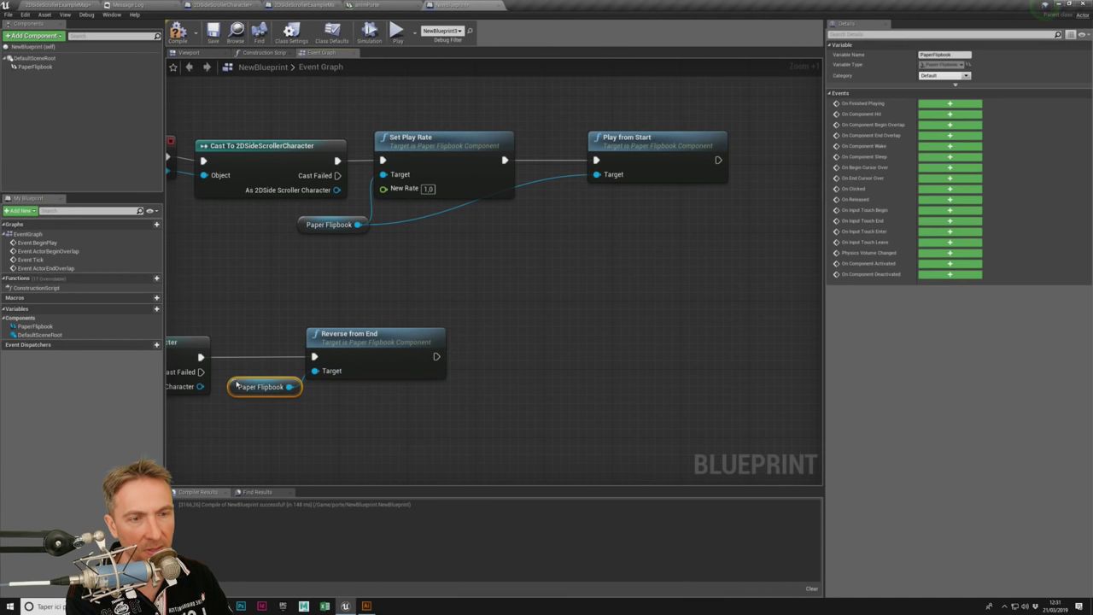
{"action": "left_click", "coordinate": [398, 302]}
{"action": "right_click_drag", "start_coordinate": [398, 303], "coordinate": [540, 282]}
Step: Recompile and test in a standalone preview, walking the character past the doors
{"action": "left_click", "coordinate": [178, 33]}
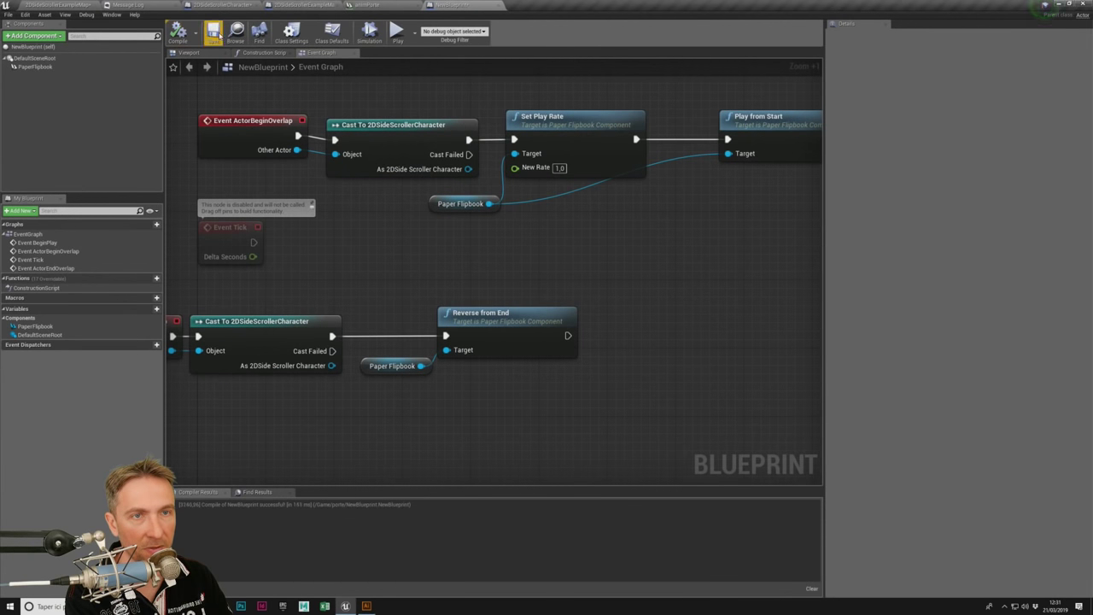
{"action": "left_click", "coordinate": [397, 32]}
{"action": "key", "text": "Right"}
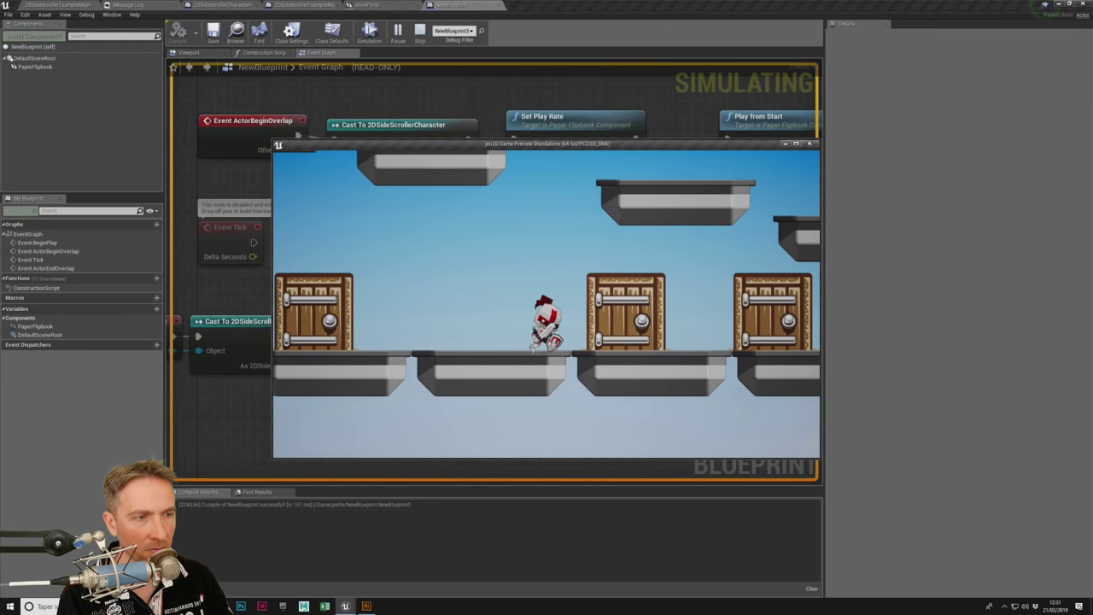
{"action": "key", "text": "Left"}
{"action": "key", "text": "Right"}
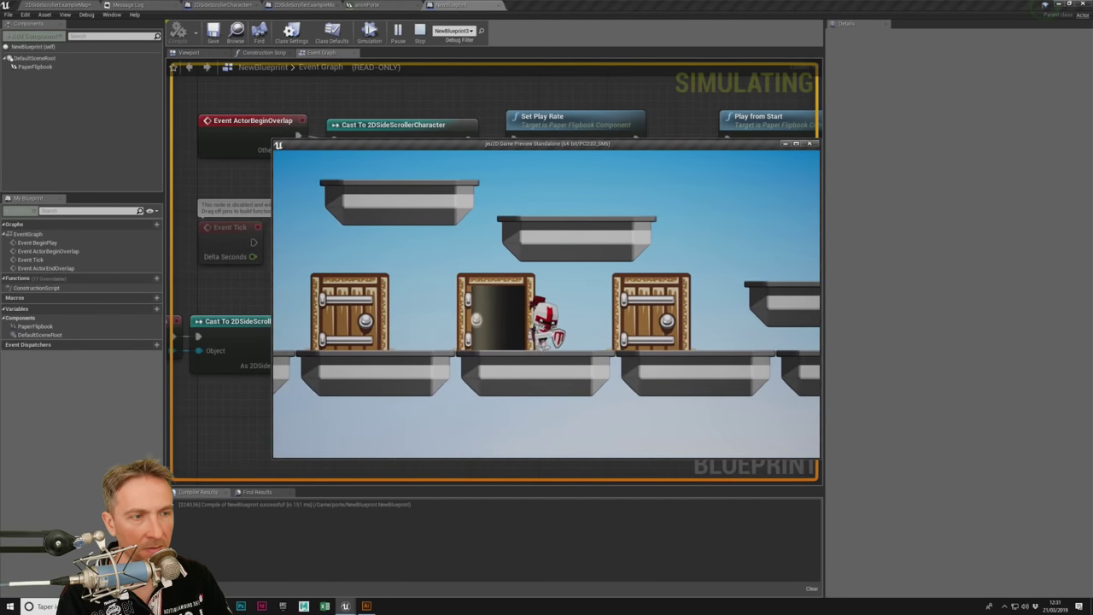
{"action": "key", "text": "Left"}
{"action": "key", "text": "Right"}
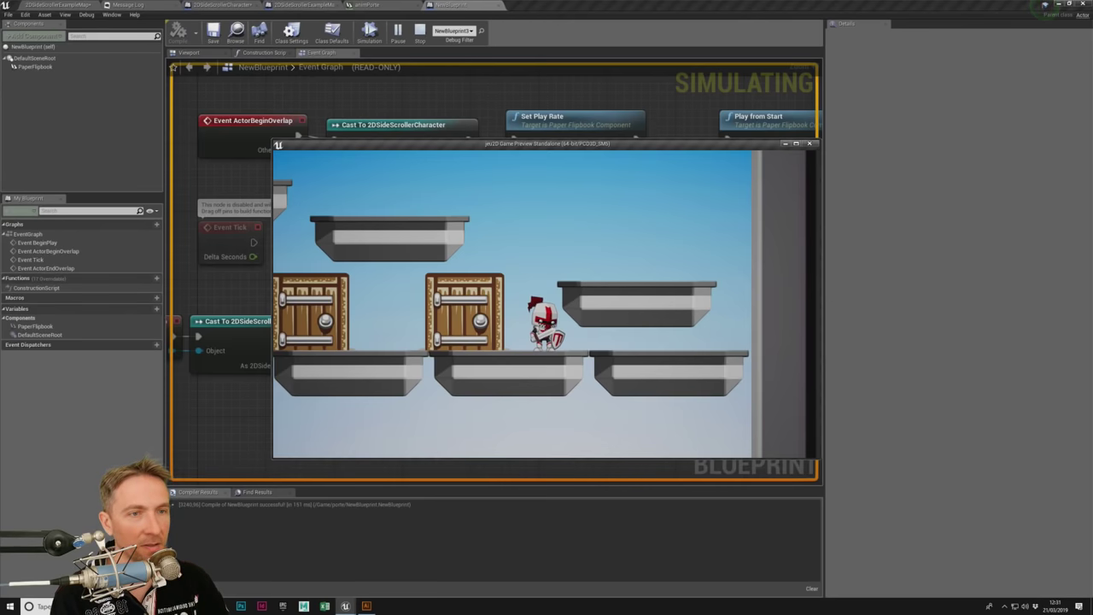
{"action": "key", "text": "Escape"}
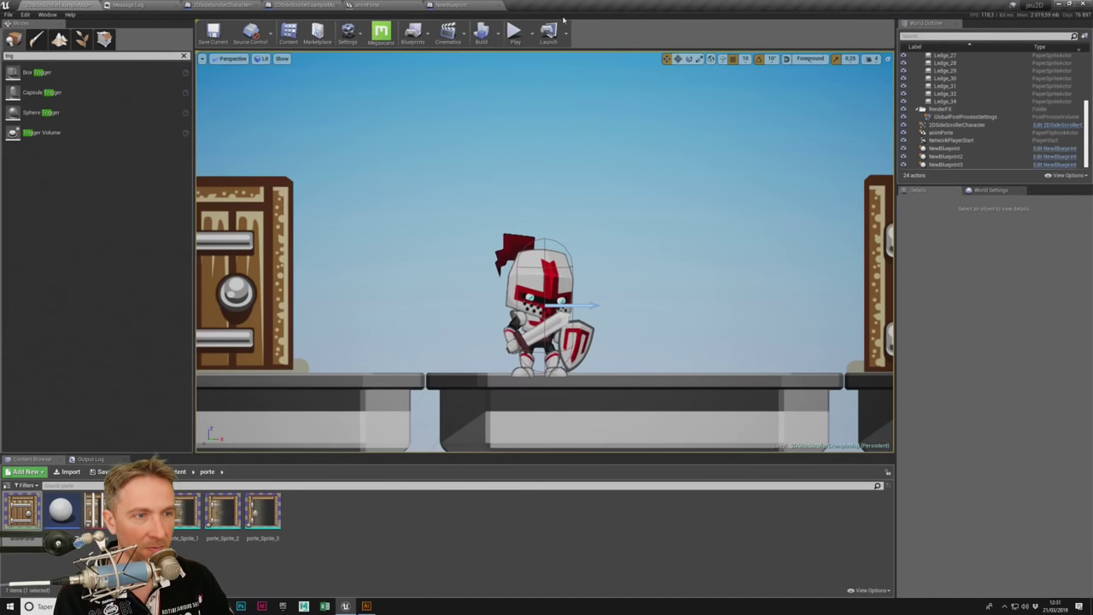
Step: Play in the level viewport and walk the character to the first door
{"action": "left_click", "coordinate": [513, 32]}
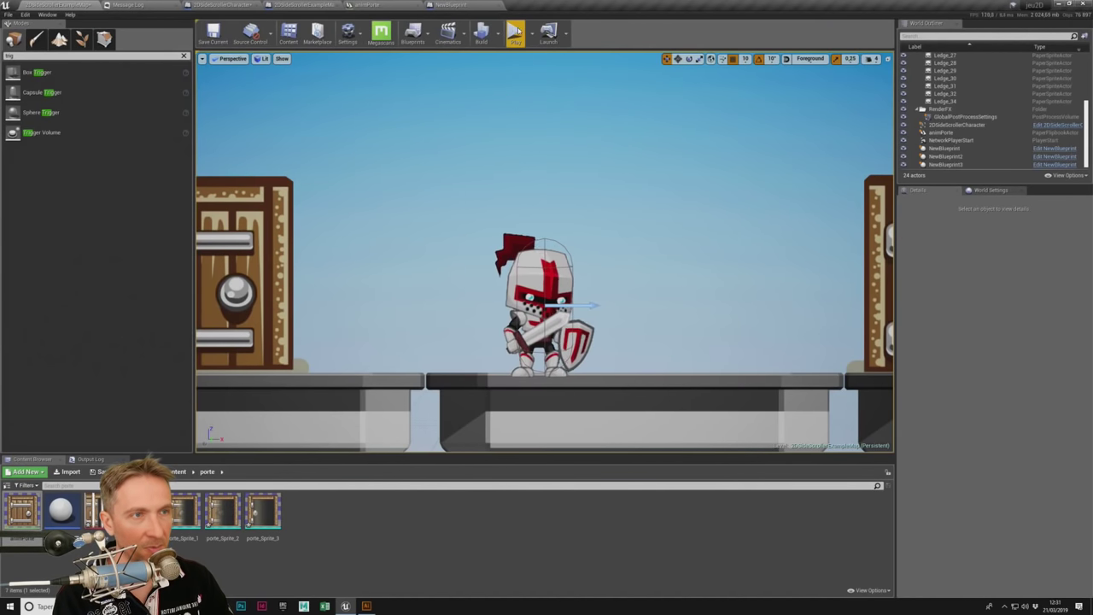
{"action": "key", "text": "a"}
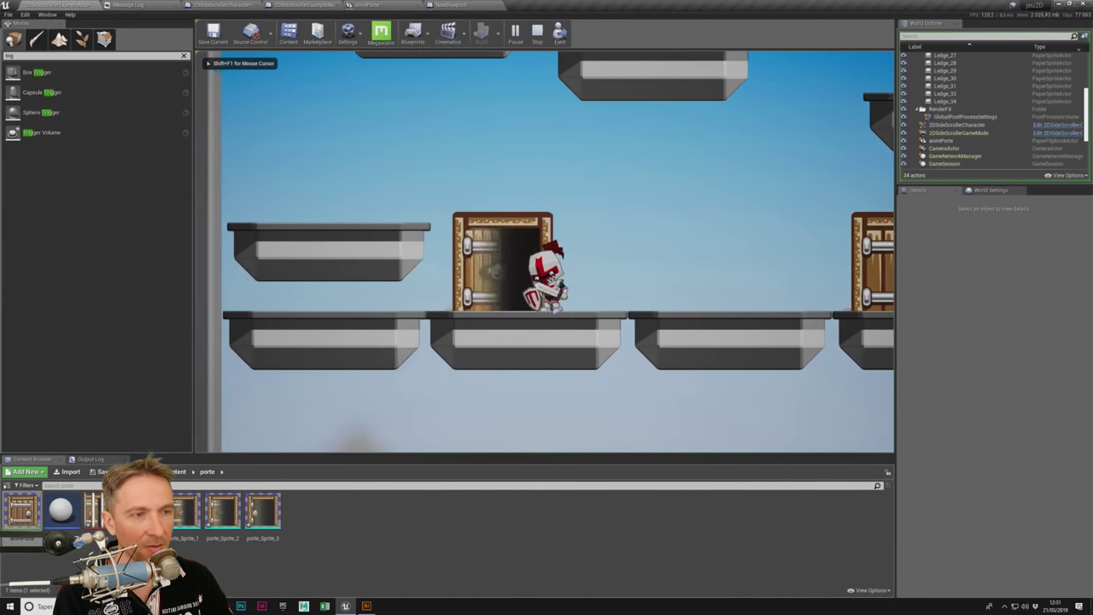
{"action": "key", "text": "d"}
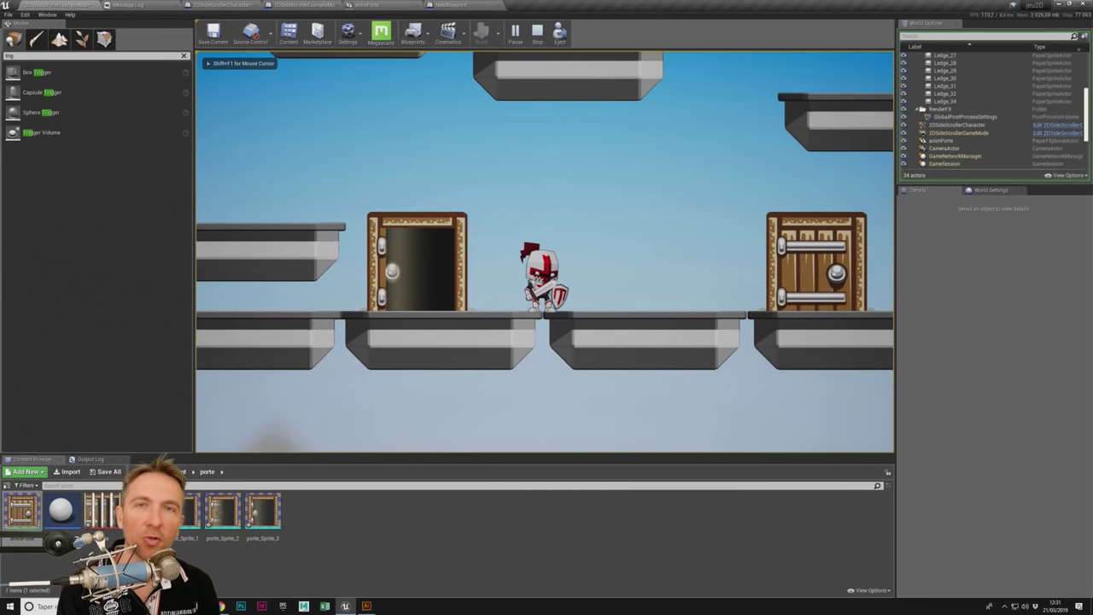